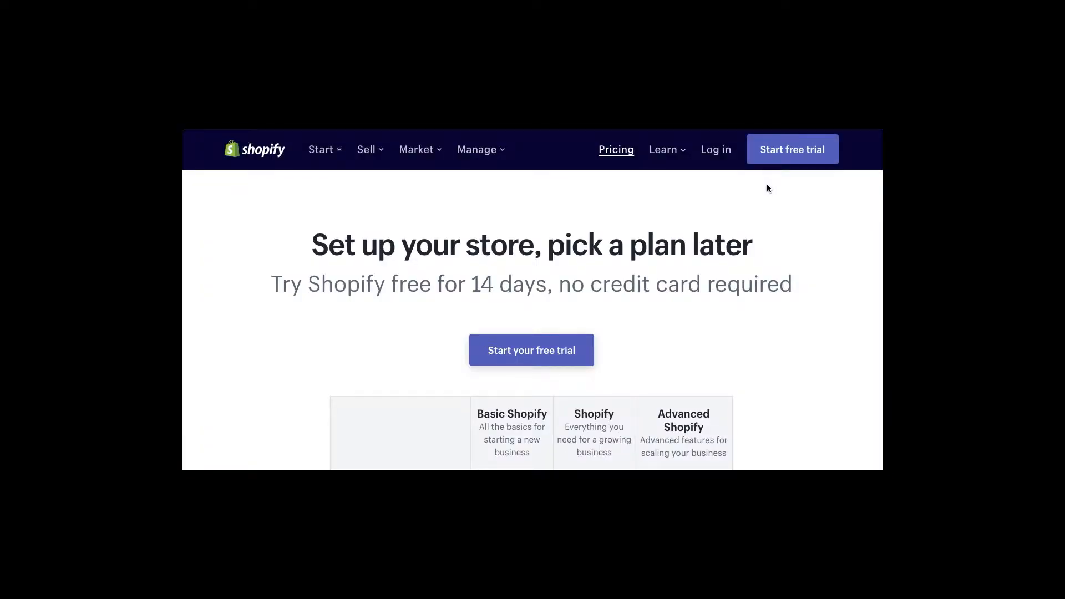
- Scroll the pricing page to the monthly prices ($29, $79, $299) and staff account rows
scroll(767, 188, down, 1)
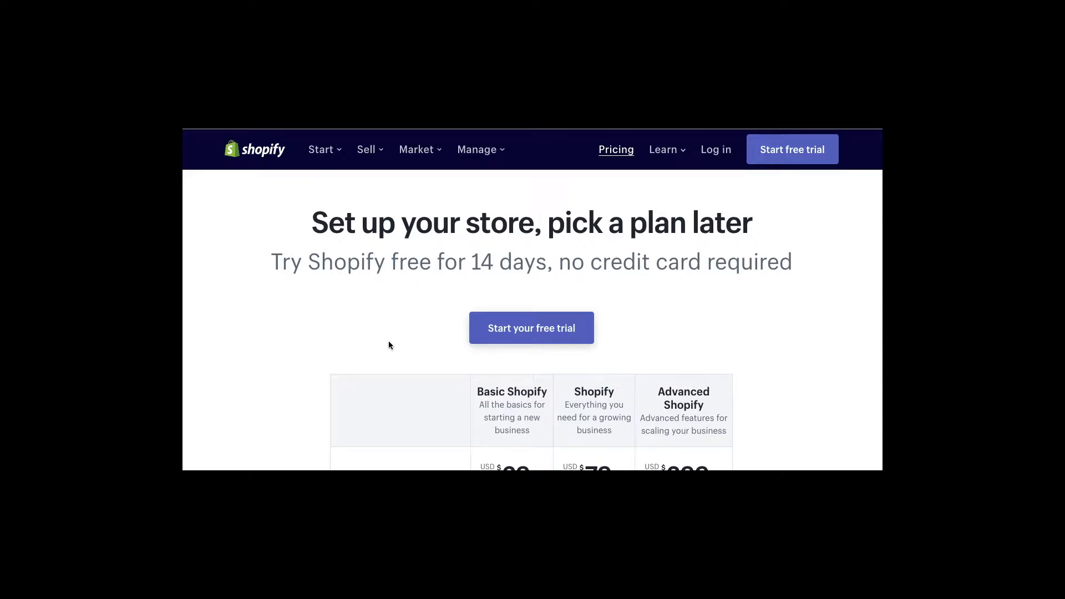
scroll(387, 345, down, 3)
scroll(387, 346, down, 3)
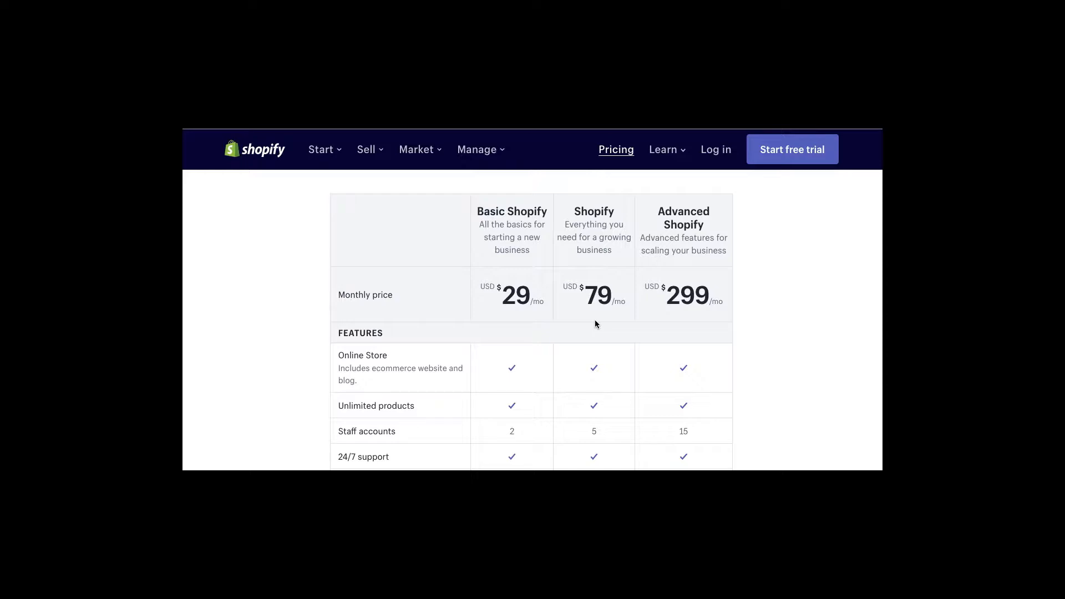
scroll(595, 323, down, 2)
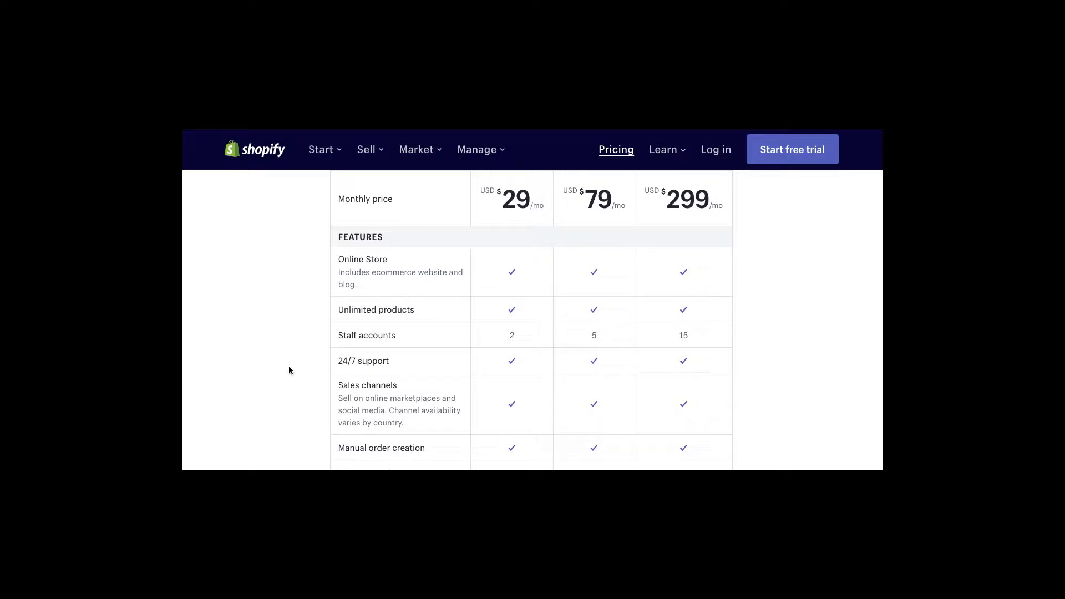
- Scroll the plan comparison table down to the Gift cards and Professional reports rows
scroll(289, 367, down, 1)
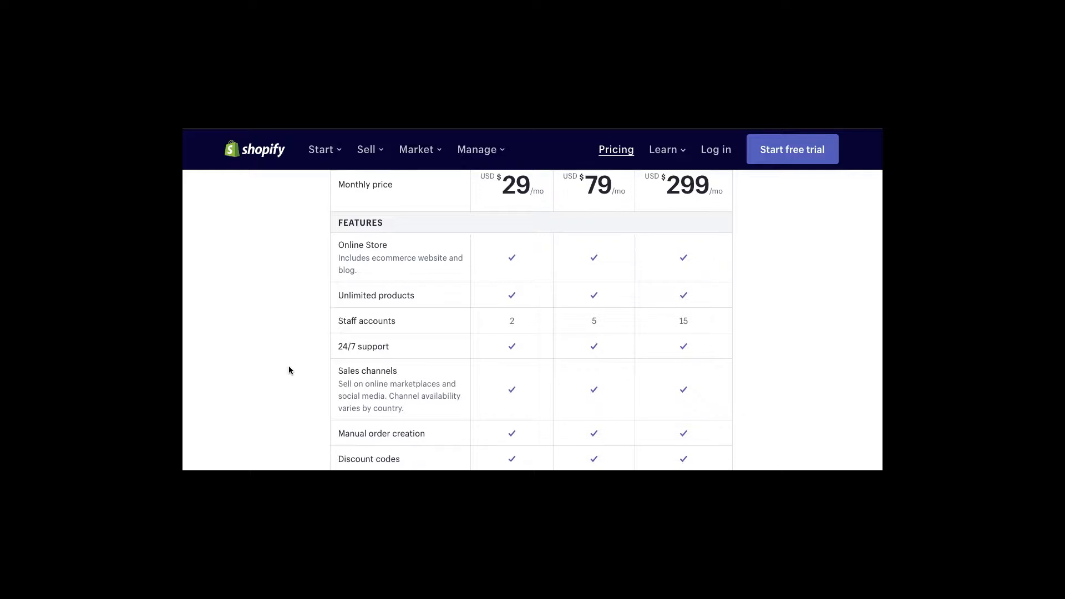
scroll(289, 367, down, 2)
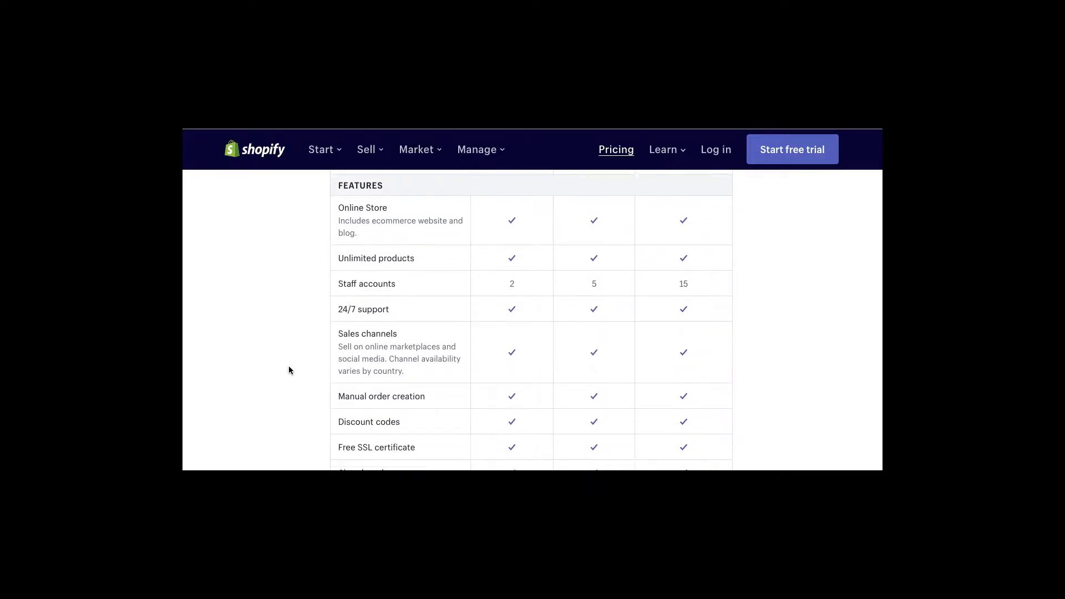
scroll(289, 367, down, 4)
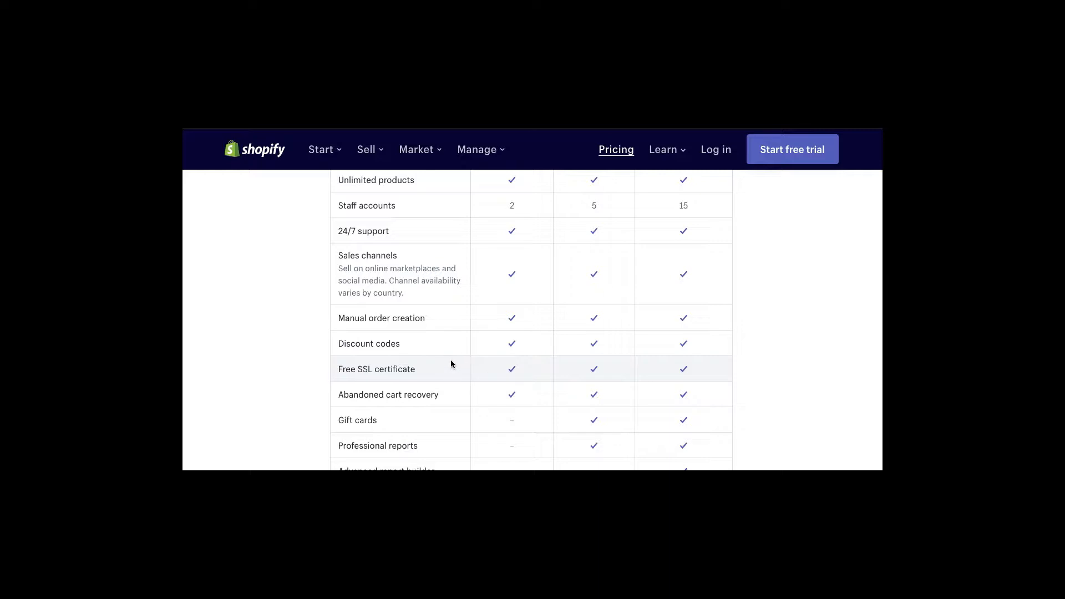
- Scroll to the Advanced report builder row and highlight its label
scroll(450, 360, down, 2)
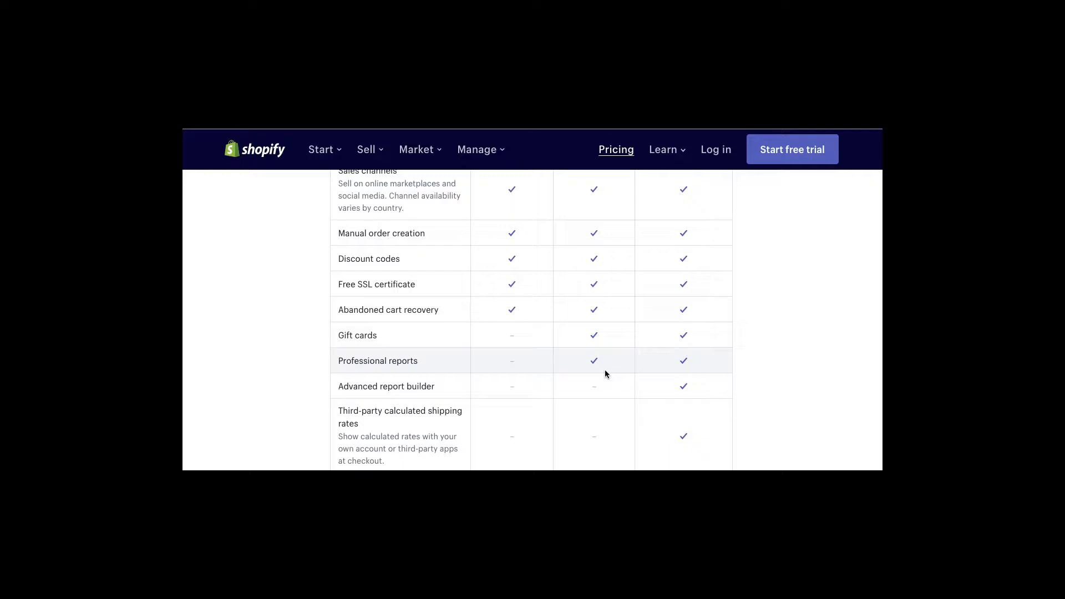
drag(436, 386, 338, 387)
- Clear the highlight and scroll to the Shopify Shipping discounts of 64%, 72% and 74%
click(355, 391)
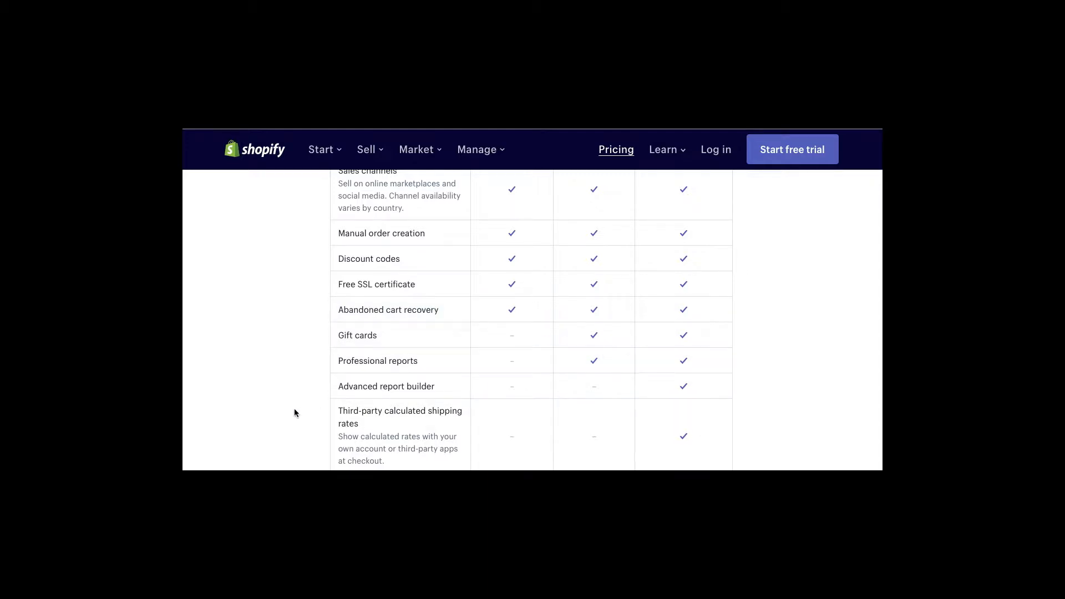
scroll(295, 410, down, 3)
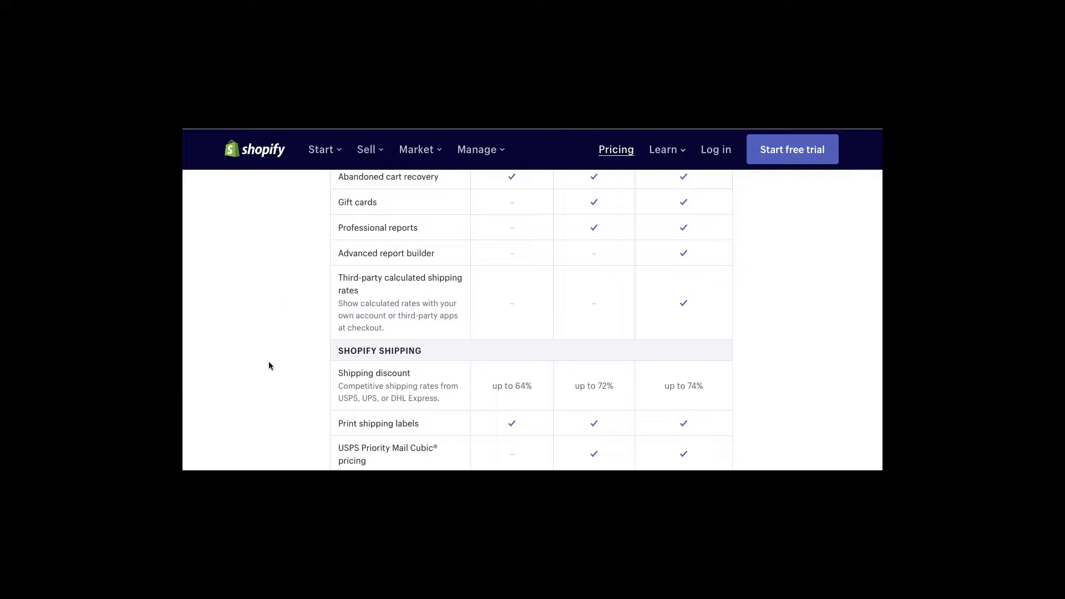
- Scroll to the Shopify Payments rows, briefly highlighting USPS in the shipping discount text
scroll(270, 361, down, 2)
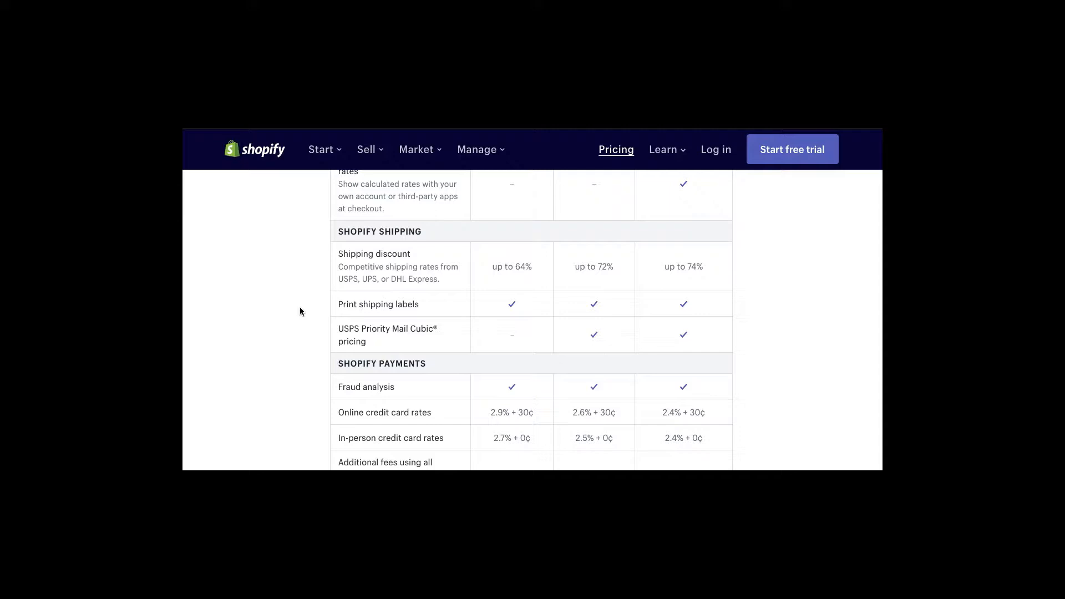
drag(358, 279, 338, 278)
click(350, 280)
- Scroll to the Point of Sale rows and highlight the Online credit card rates label
scroll(320, 382, down, 3)
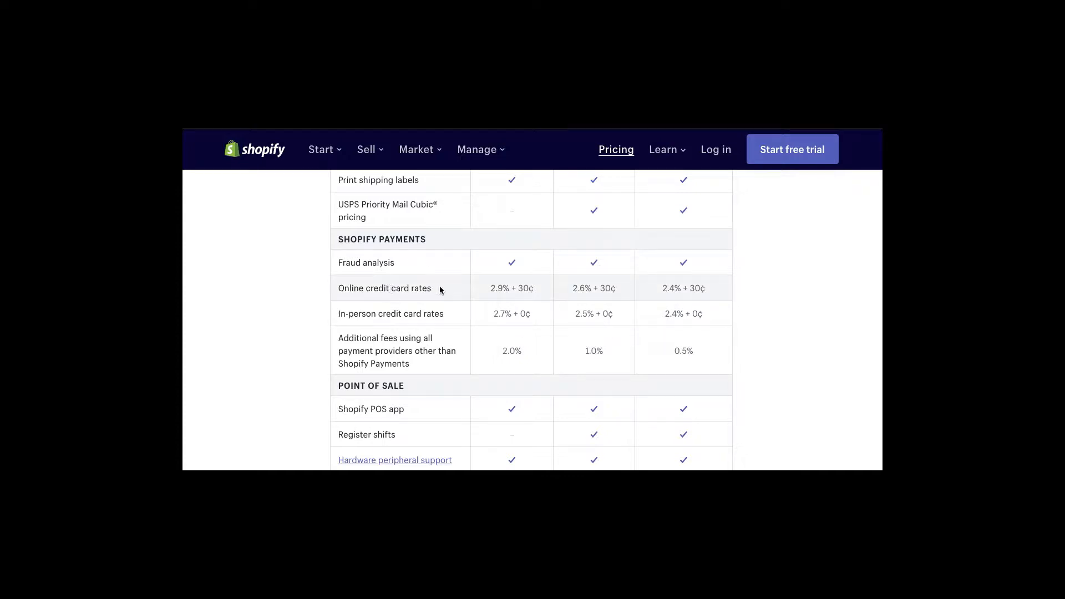
drag(434, 288, 351, 289)
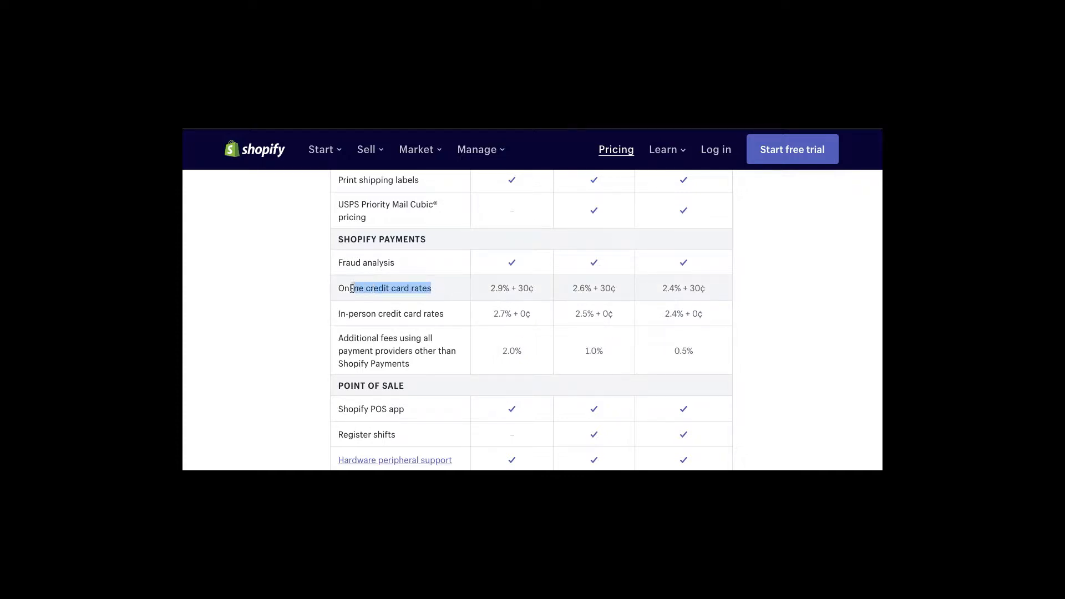
click(388, 289)
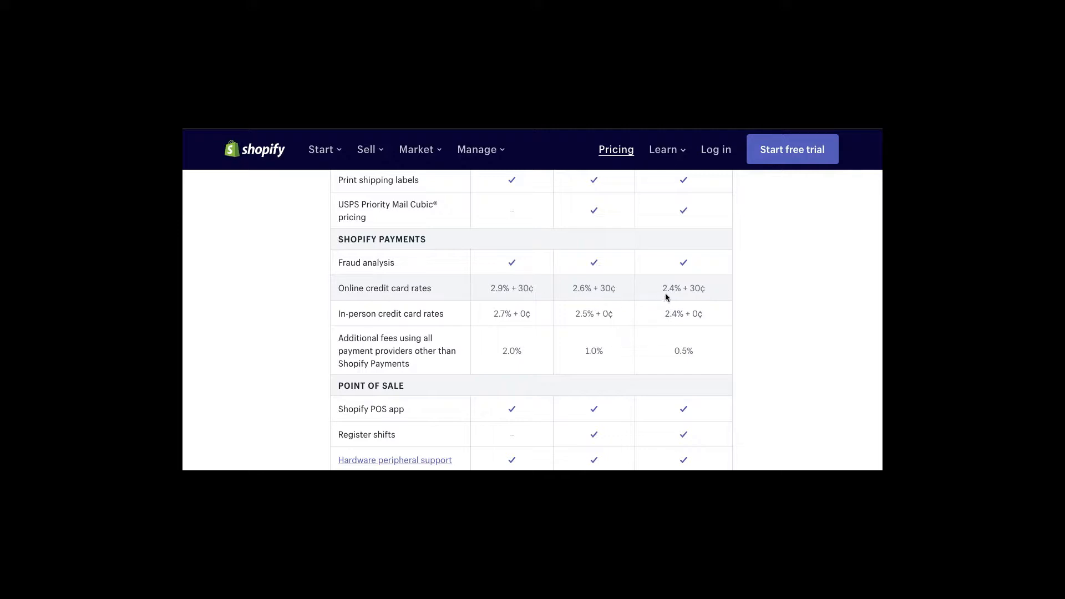
- Highlight the 2.6% + 30¢, 2.4% + 30¢ and 2.9% + 30¢ online card rates in turn
drag(616, 288, 567, 290)
click(671, 288)
mouse_move(668, 289)
mouse_down()
mouse_move(706, 290)
mouse_move(682, 289)
mouse_up()
click(618, 290)
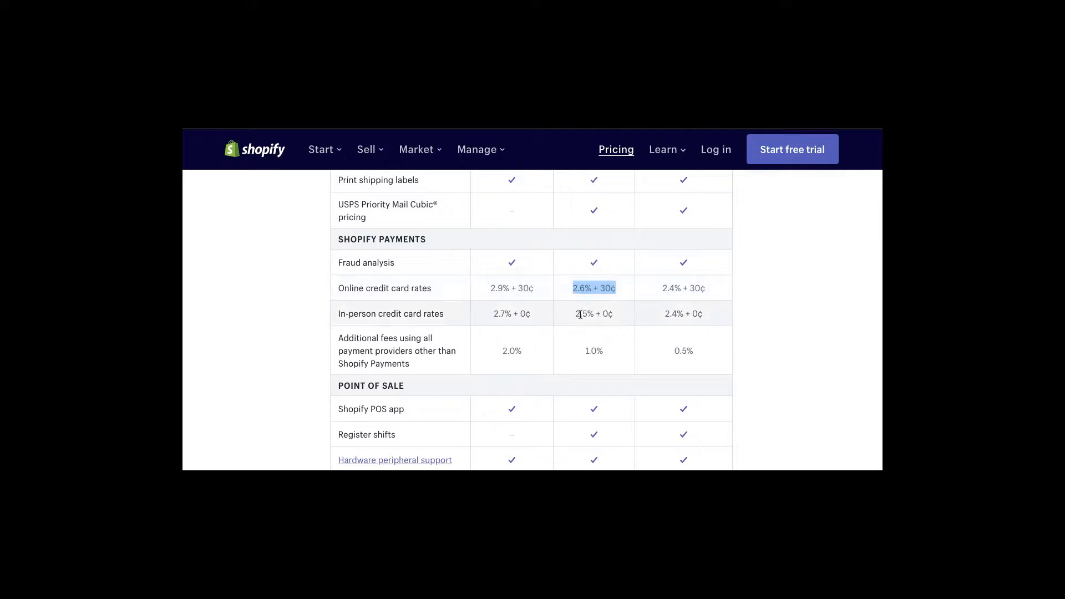
click(597, 292)
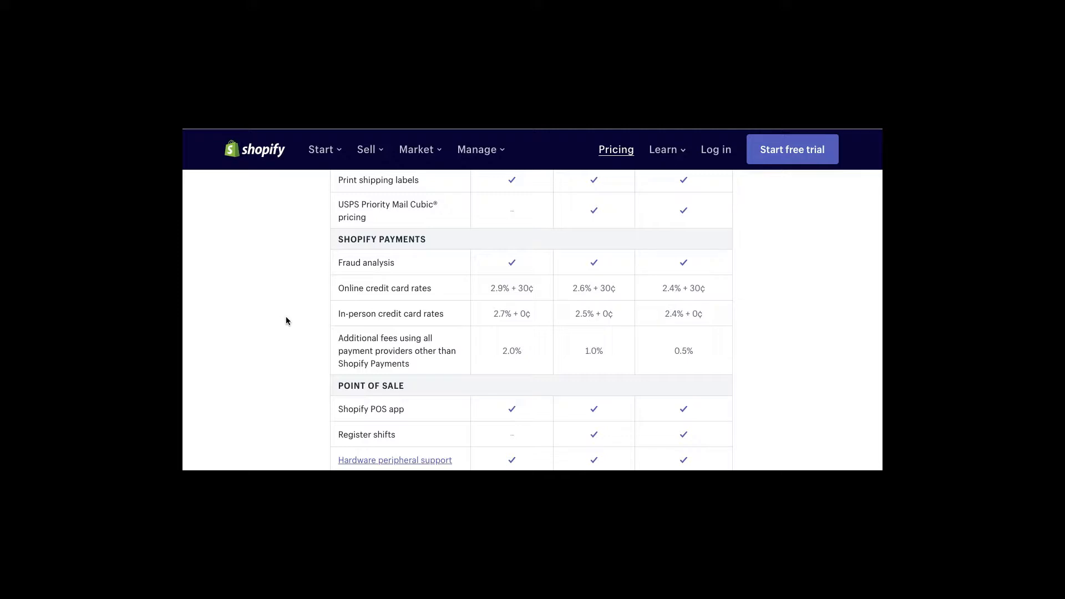
drag(538, 288, 498, 287)
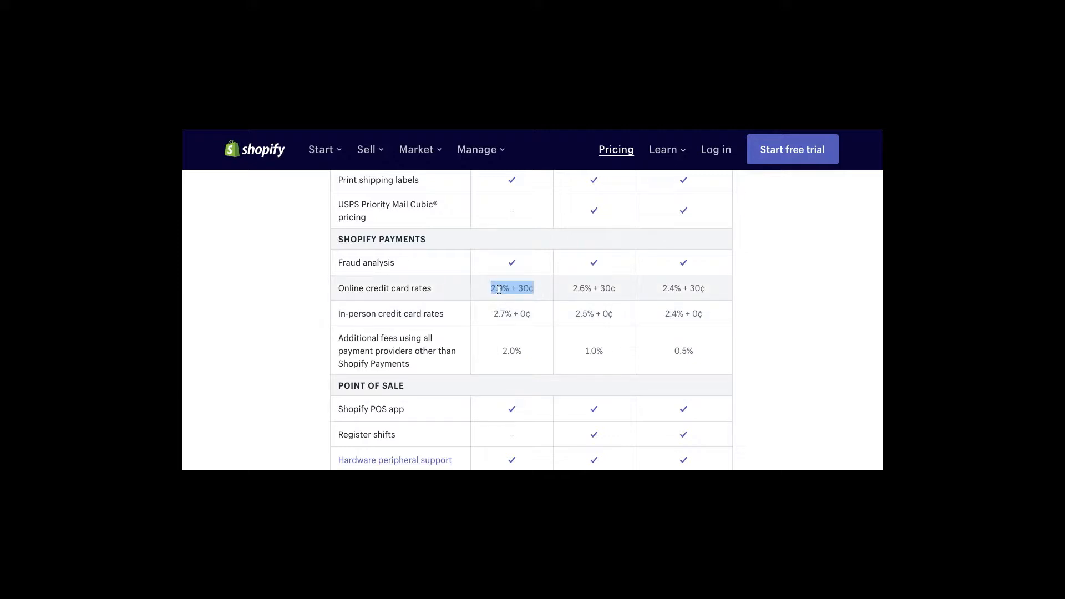
click(499, 288)
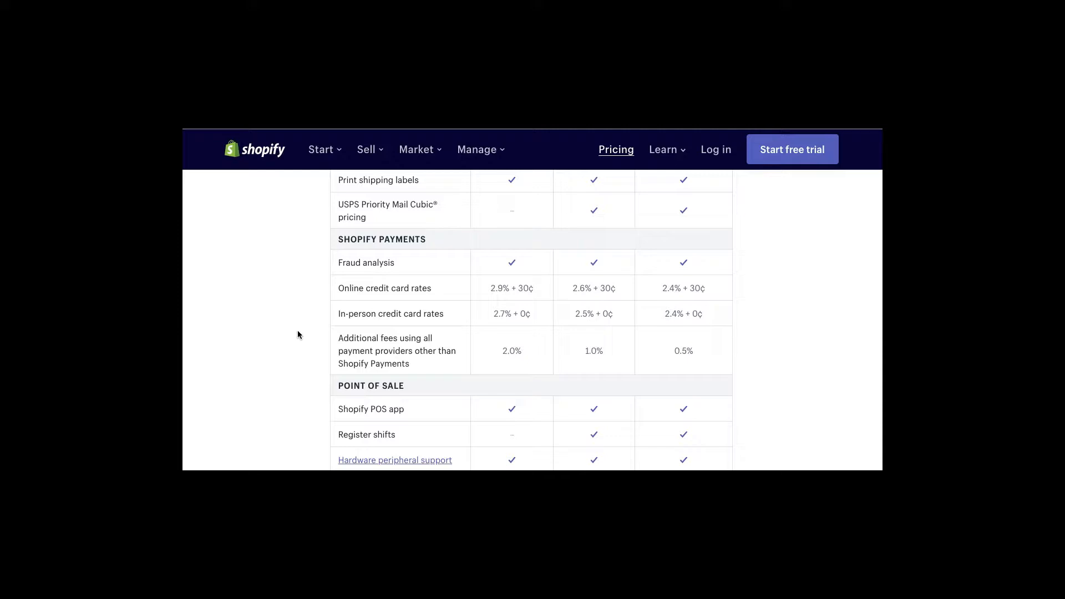
drag(451, 314, 340, 315)
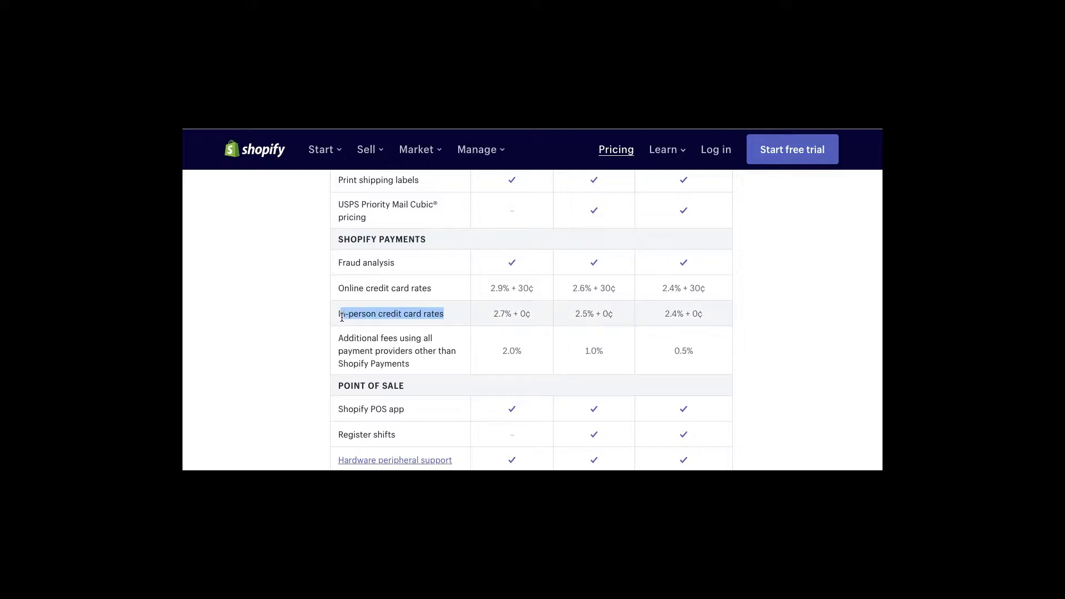
click(366, 316)
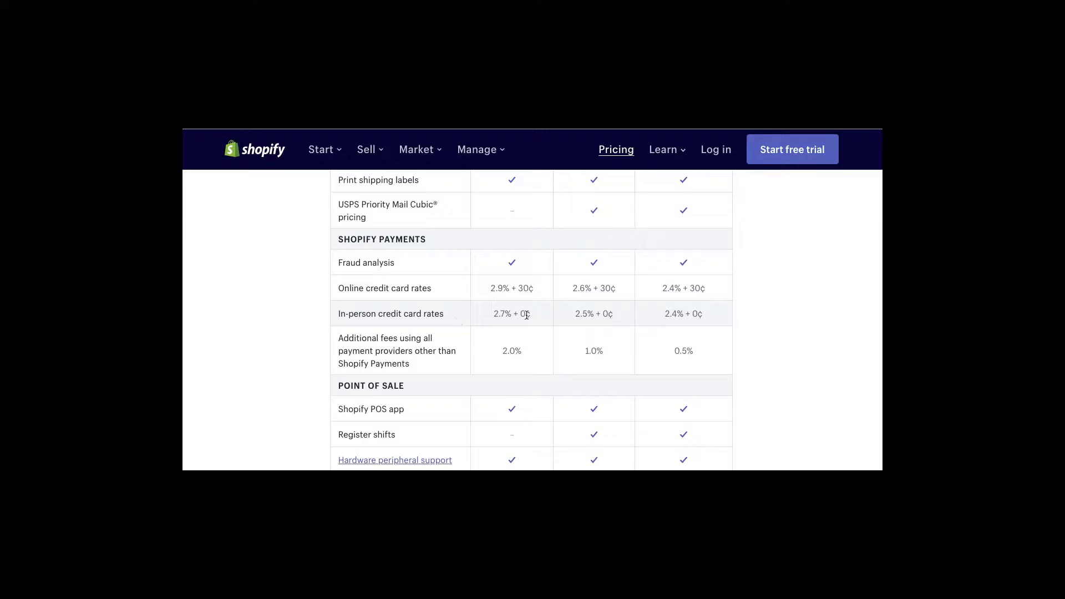
drag(510, 314, 493, 314)
click(600, 313)
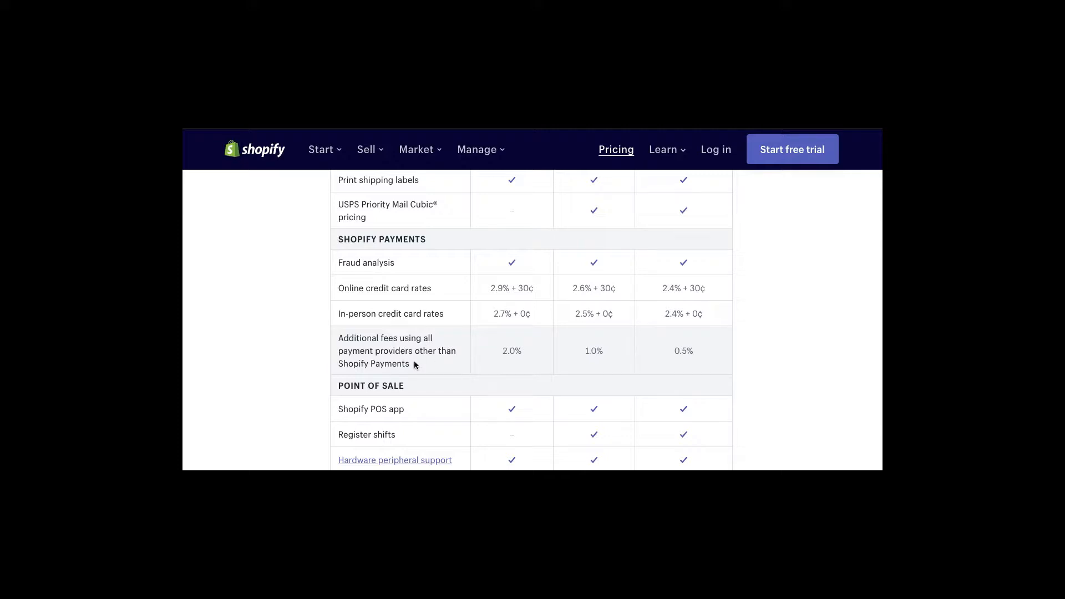
drag(510, 351, 502, 351)
click(517, 354)
drag(507, 352, 522, 332)
drag(534, 287, 523, 288)
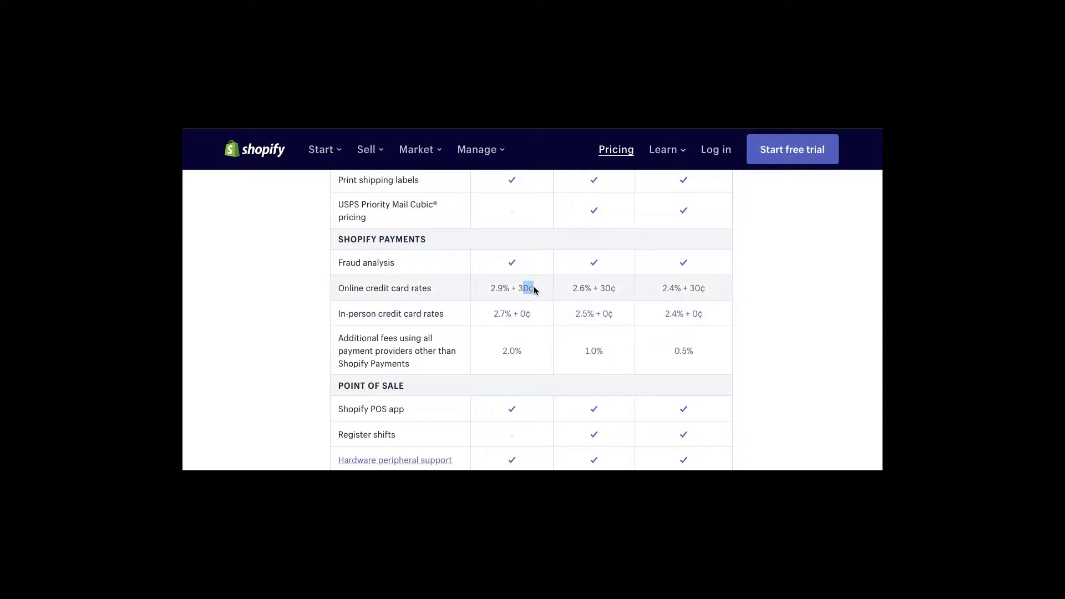
click(522, 360)
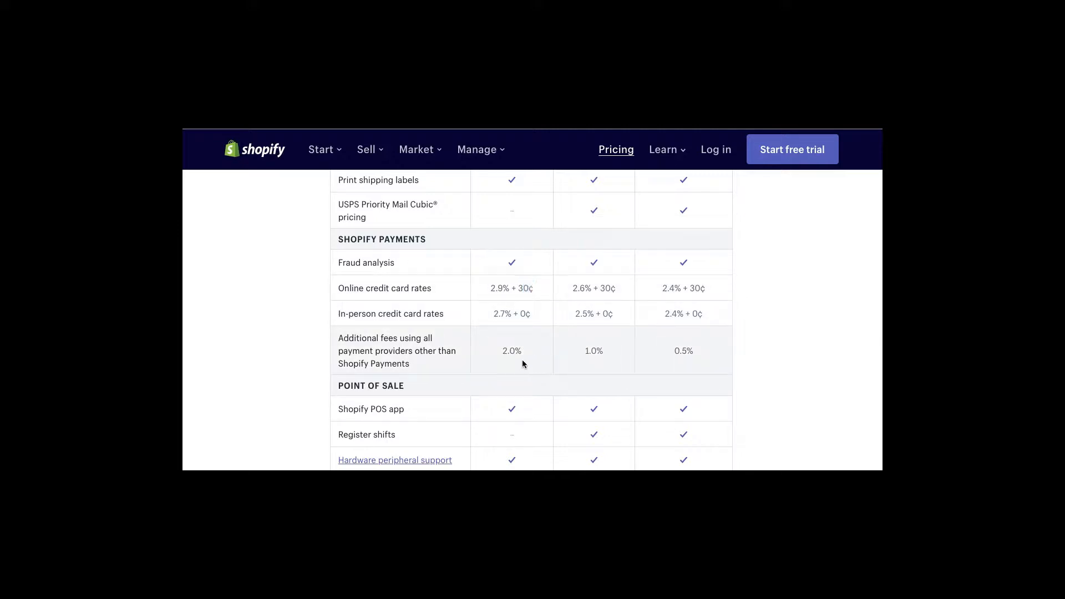
drag(602, 350, 502, 352)
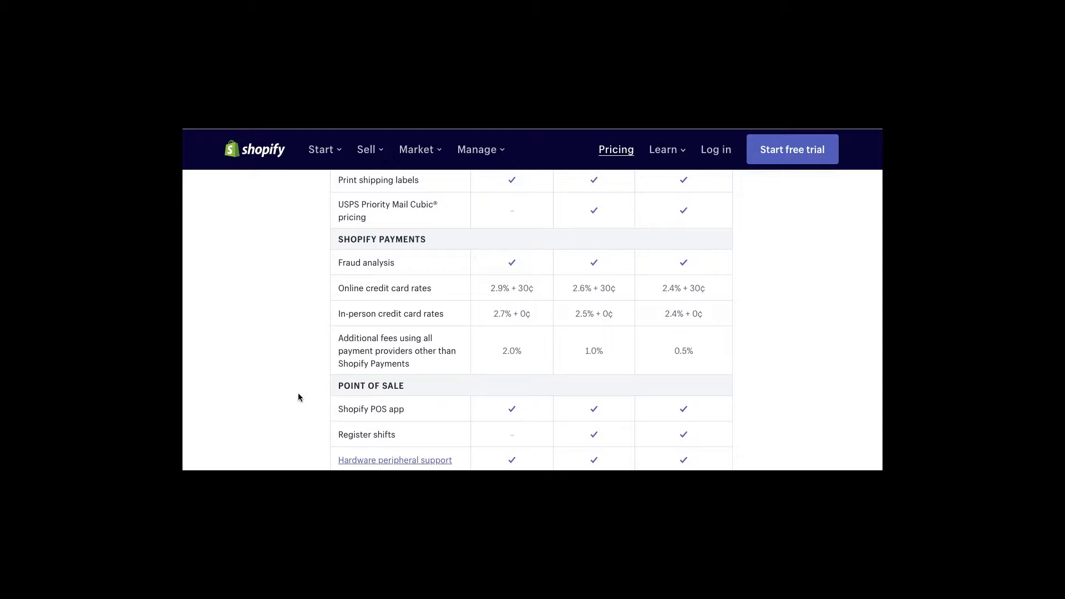
scroll(298, 395, down, 3)
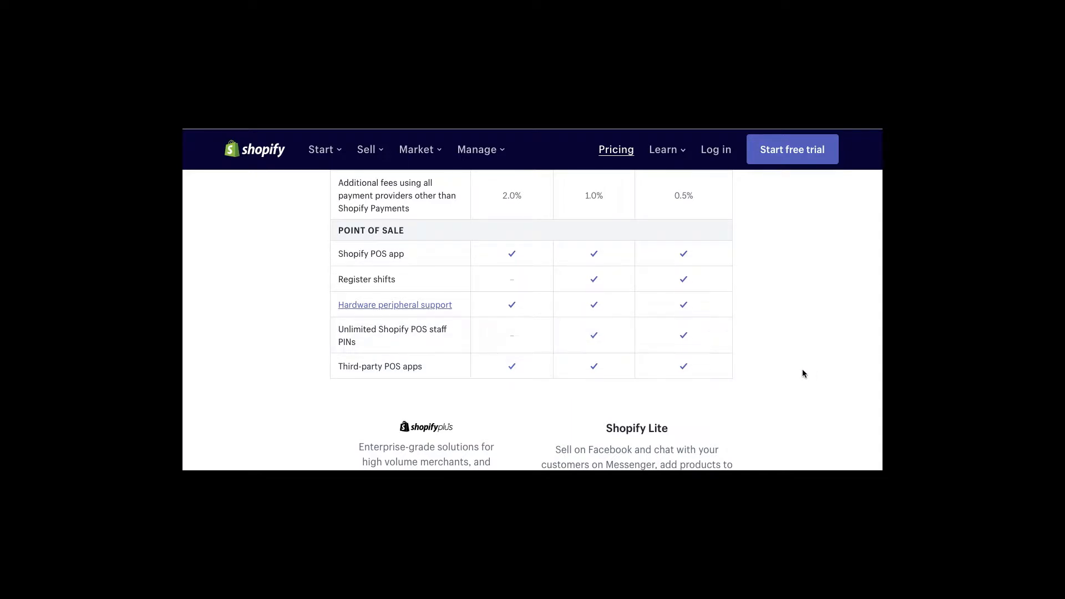
scroll(802, 371, down, 2)
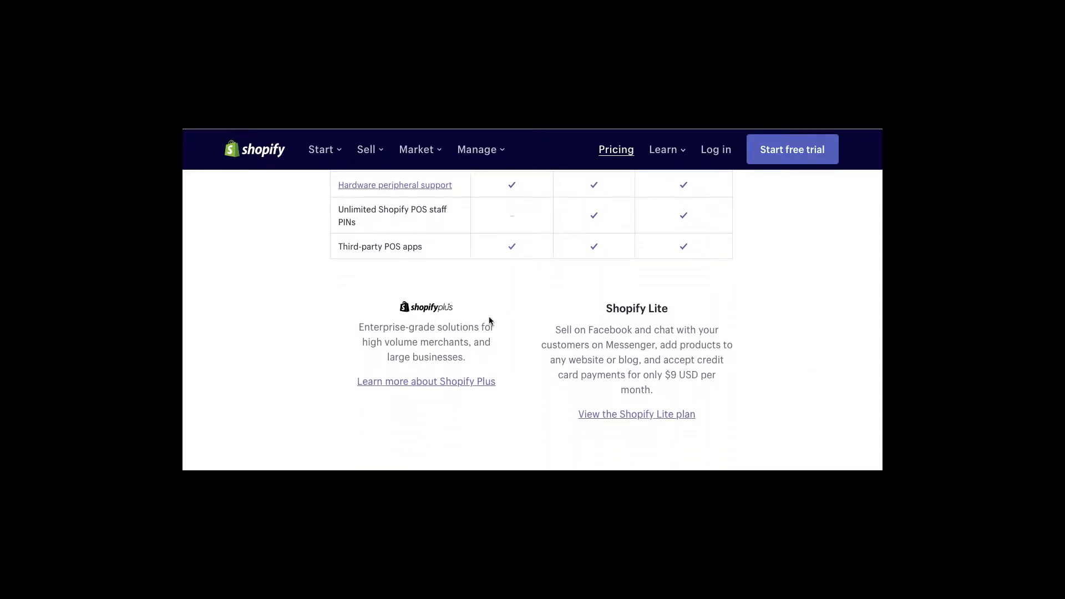
scroll(502, 320, down, 1)
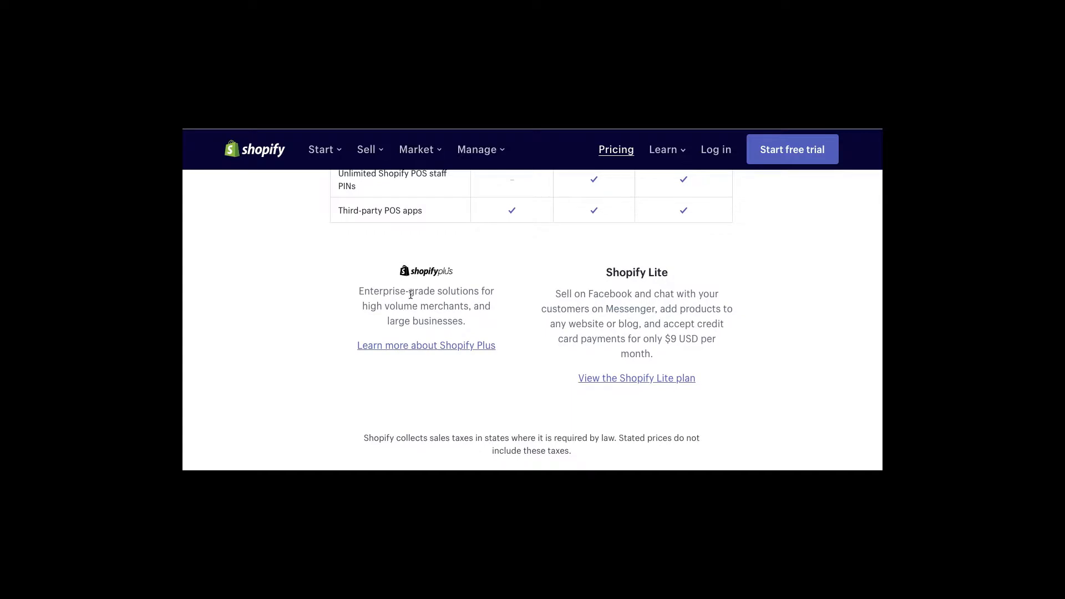
drag(363, 290, 472, 294)
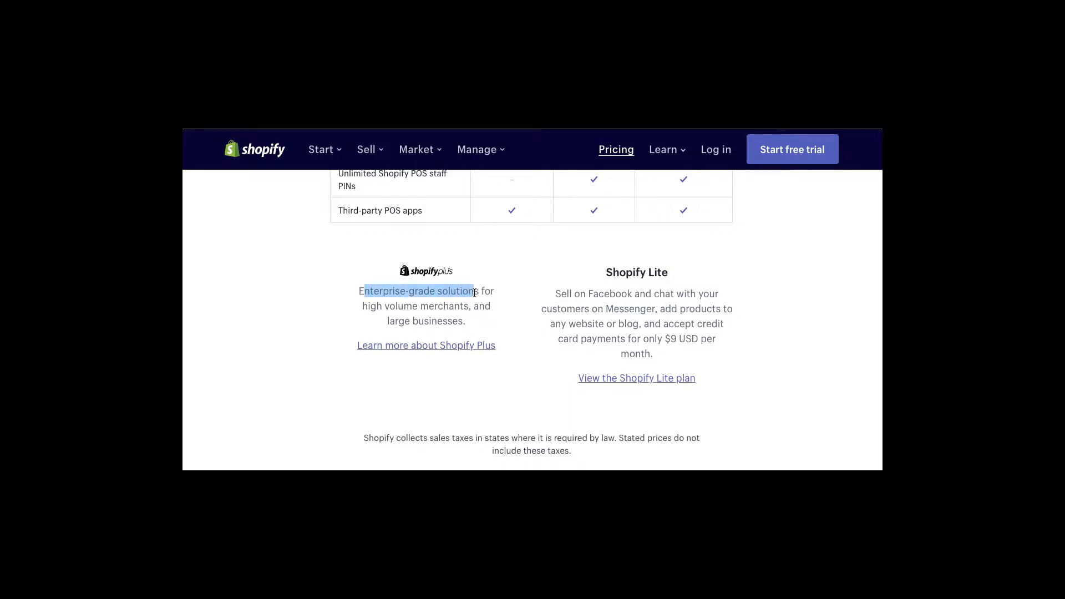
click(474, 292)
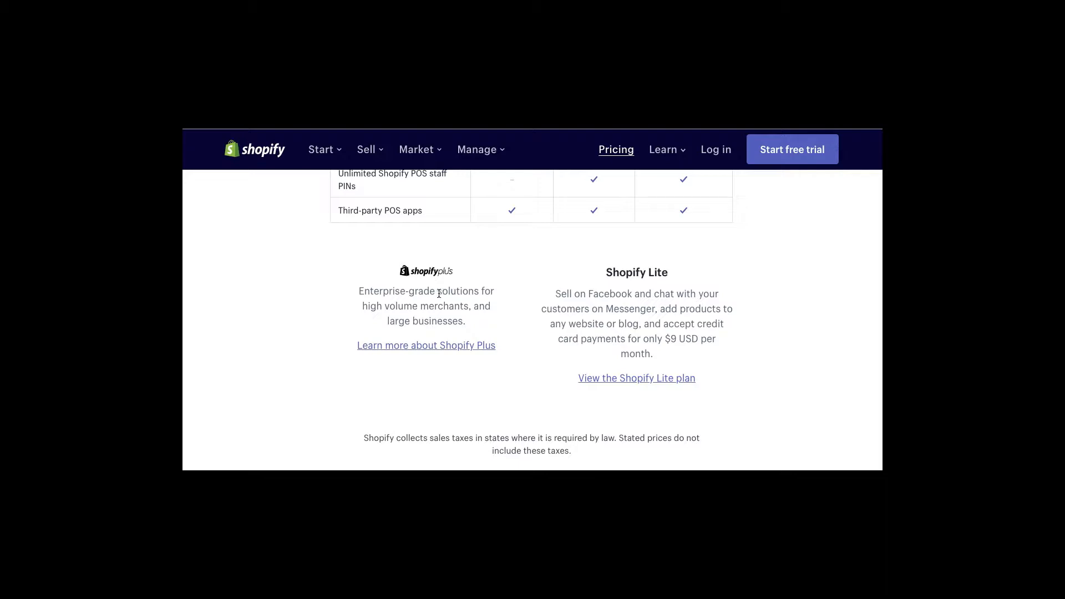
drag(359, 292, 436, 305)
click(455, 305)
- Scroll down through the pricing page FAQ
scroll(546, 379, down, 3)
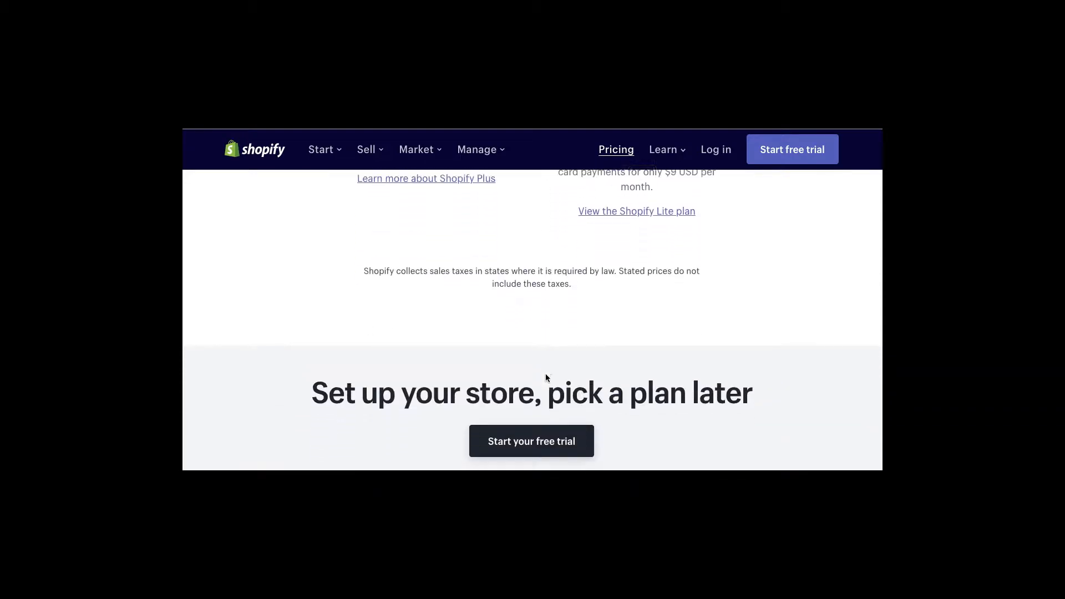
scroll(610, 332, down, 1)
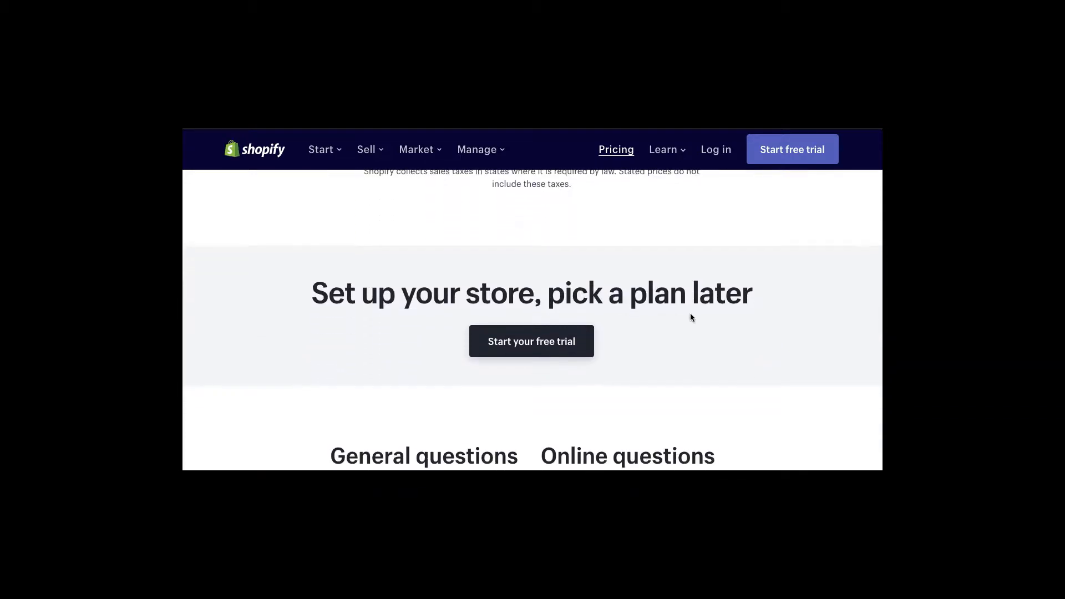
scroll(690, 314, down, 1)
scroll(627, 312, down, 1)
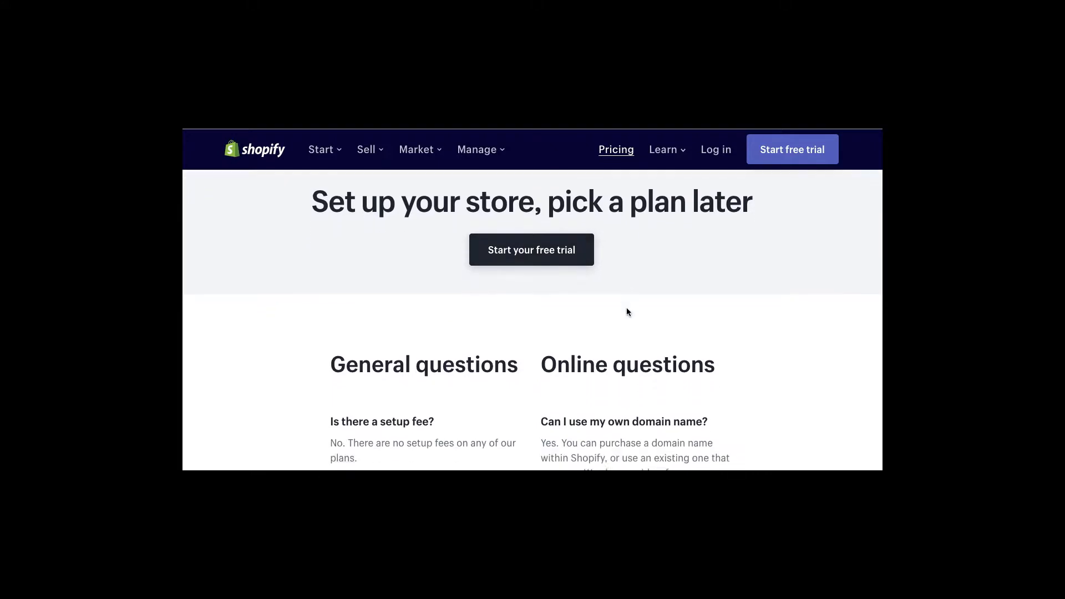
scroll(627, 312, down, 3)
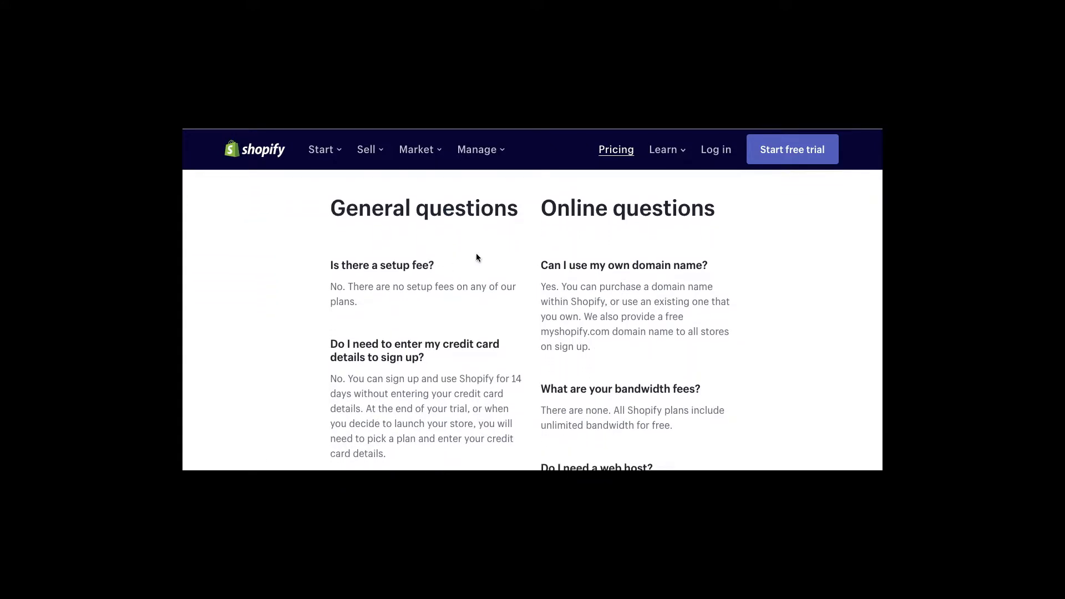
scroll(520, 244, down, 1)
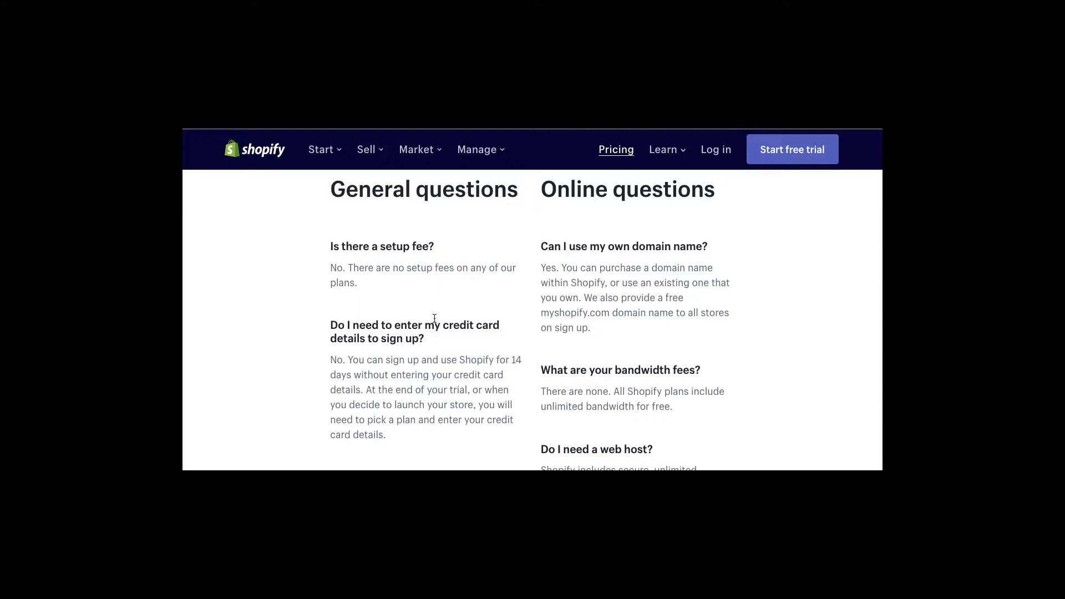
scroll(434, 318, down, 1)
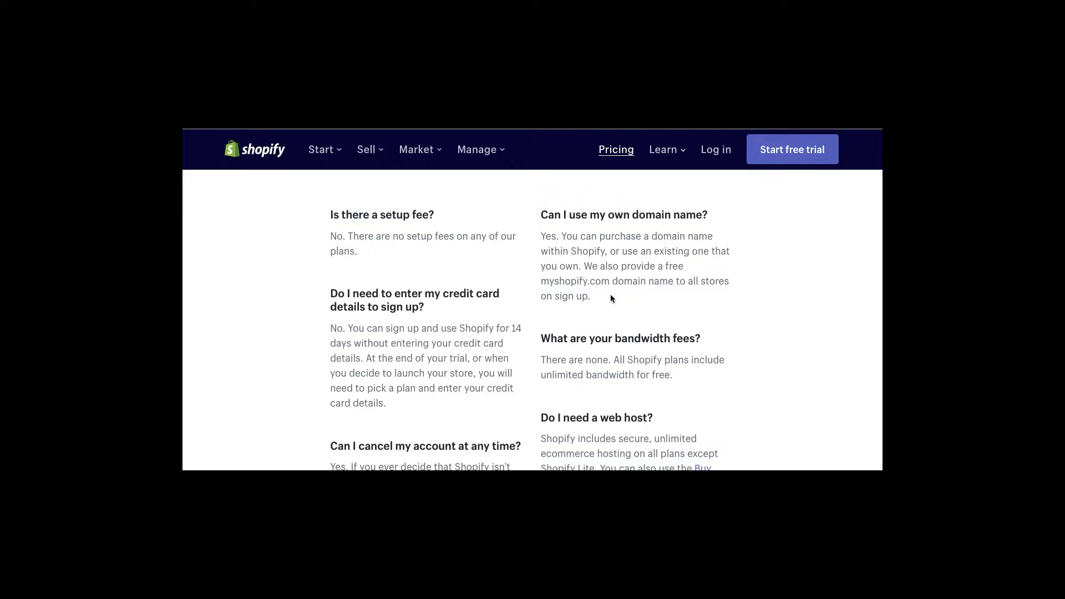
scroll(610, 297, down, 3)
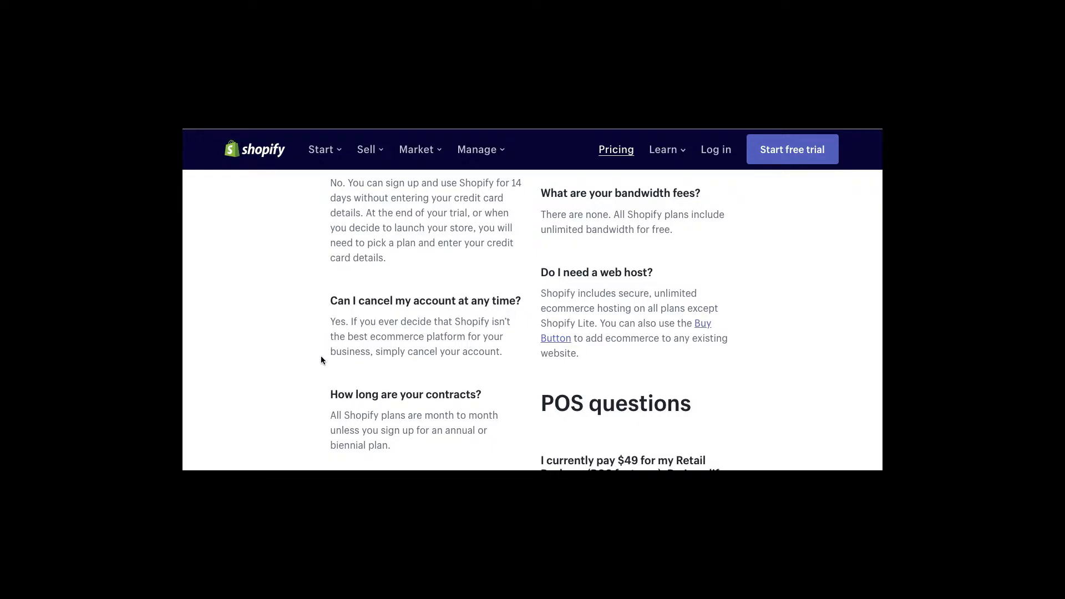
scroll(321, 357, down, 3)
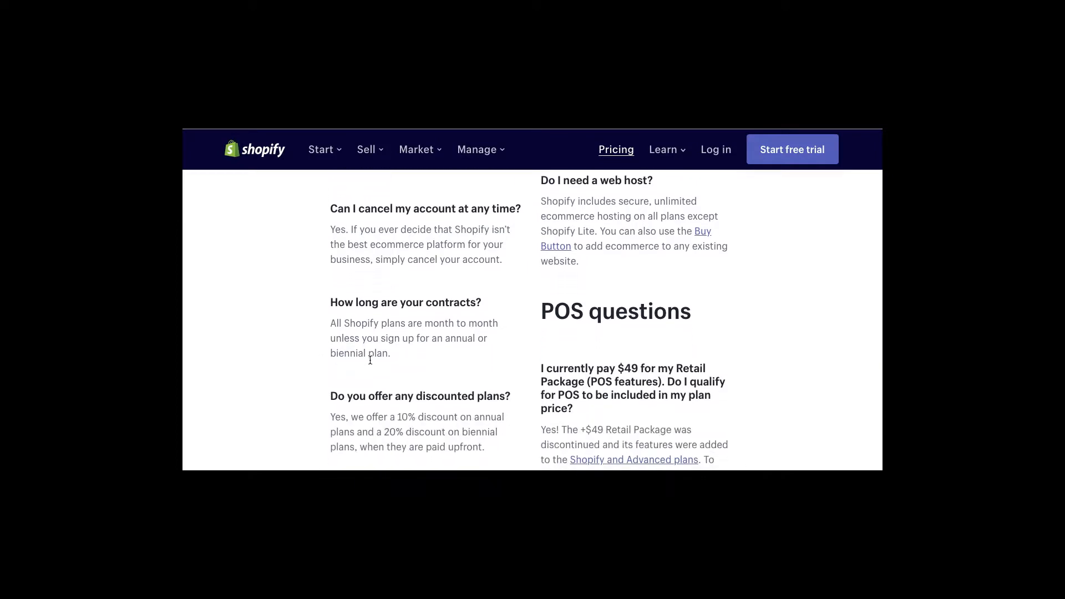
scroll(440, 359, down, 4)
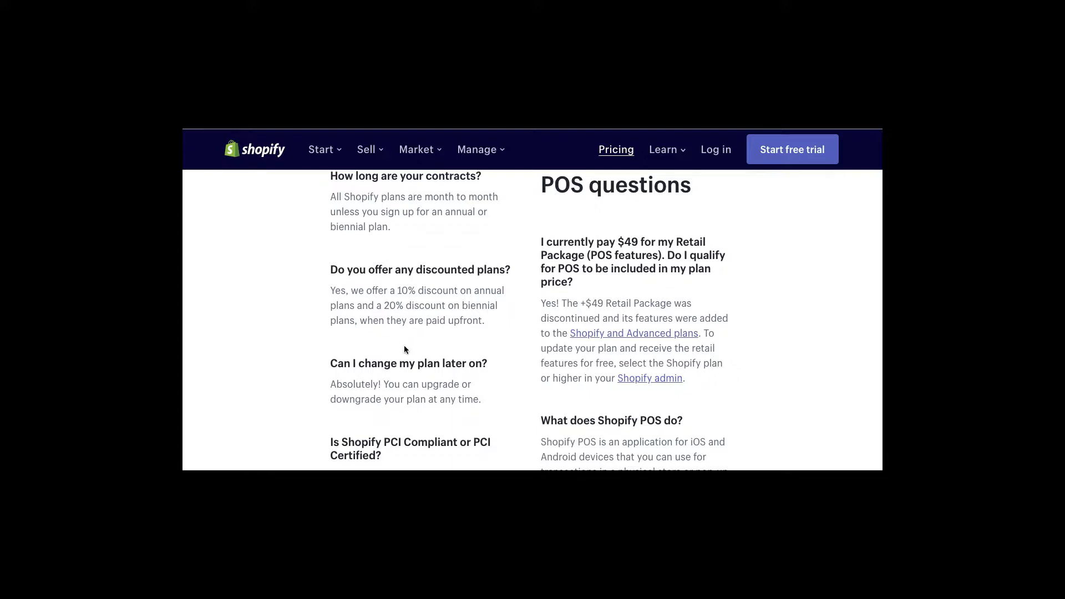
scroll(388, 380, down, 3)
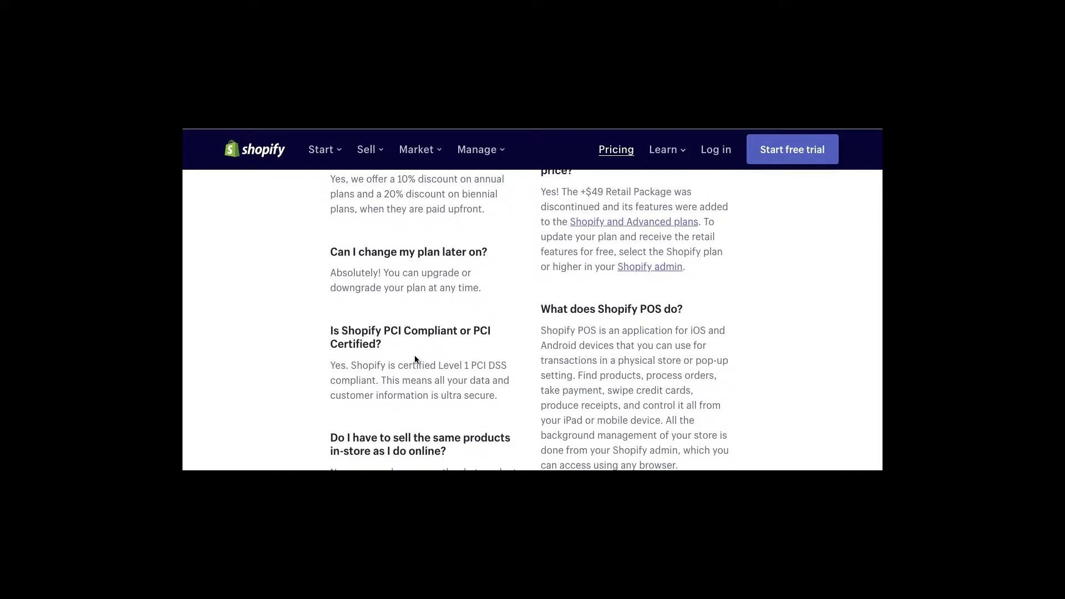
scroll(406, 348, down, 1)
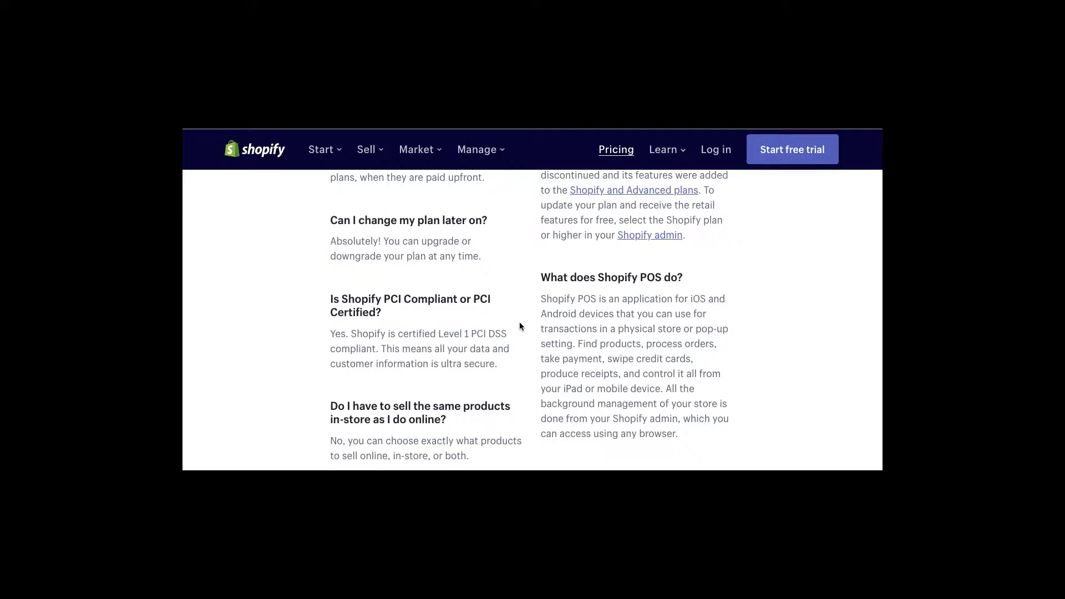
- Scroll through the 'Sell online with Shopify' free-trial sign-up page
scroll(519, 326, up, 3)
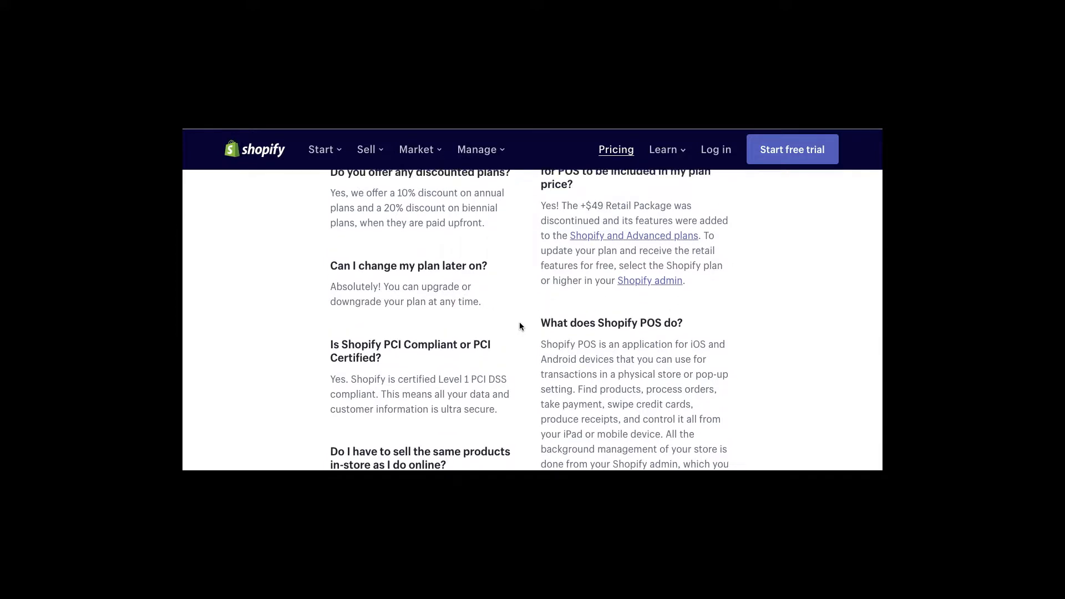
scroll(519, 326, up, 2)
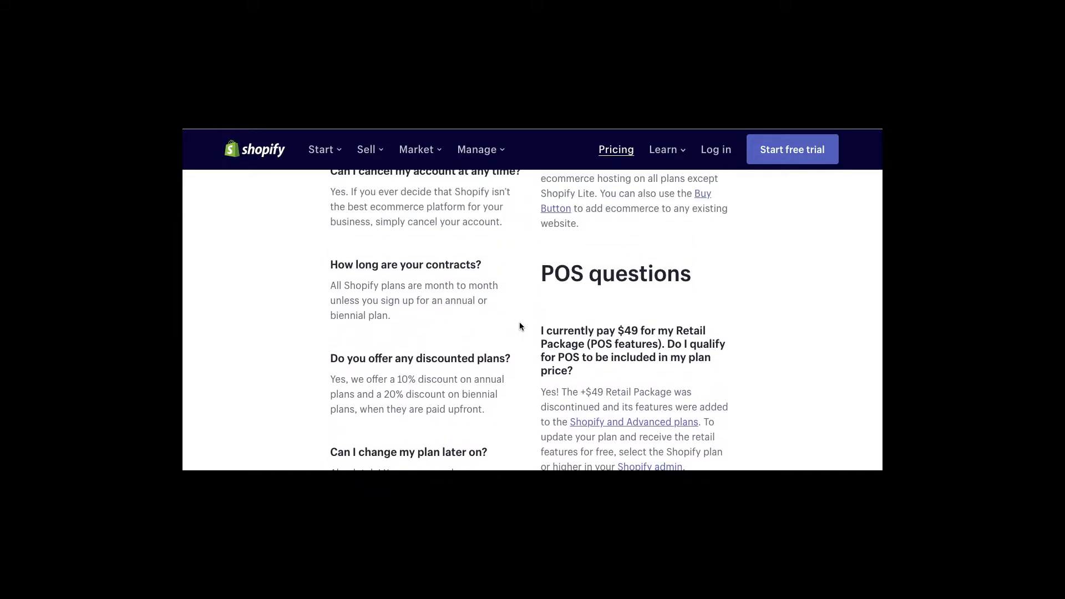
scroll(534, 354, down, 1)
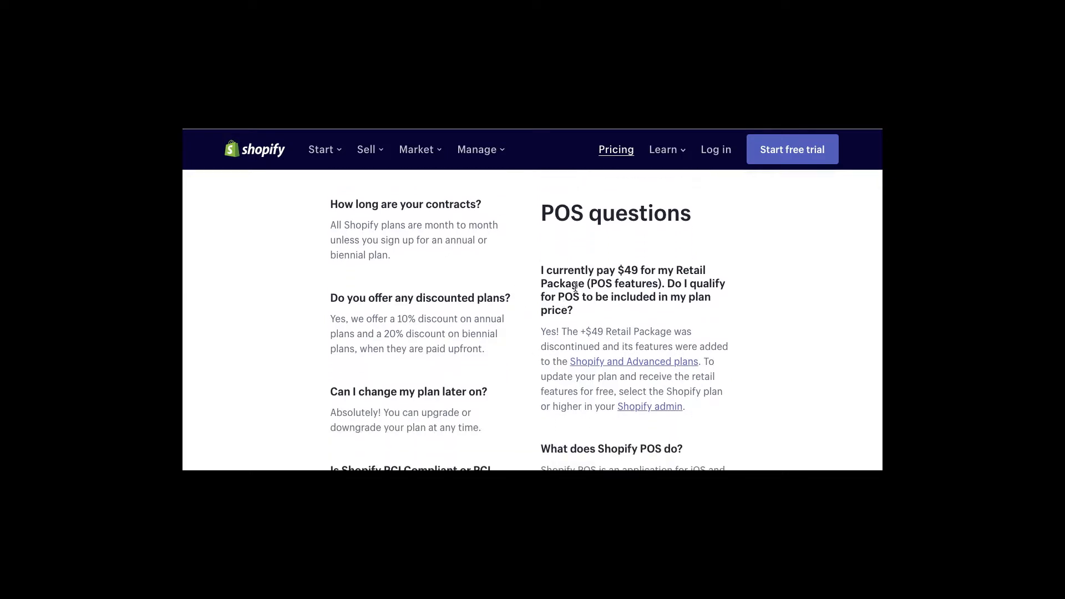
scroll(574, 303, down, 1)
scroll(573, 303, down, 2)
scroll(574, 304, down, 2)
scroll(573, 304, down, 2)
scroll(573, 304, down, 4)
scroll(573, 303, down, 5)
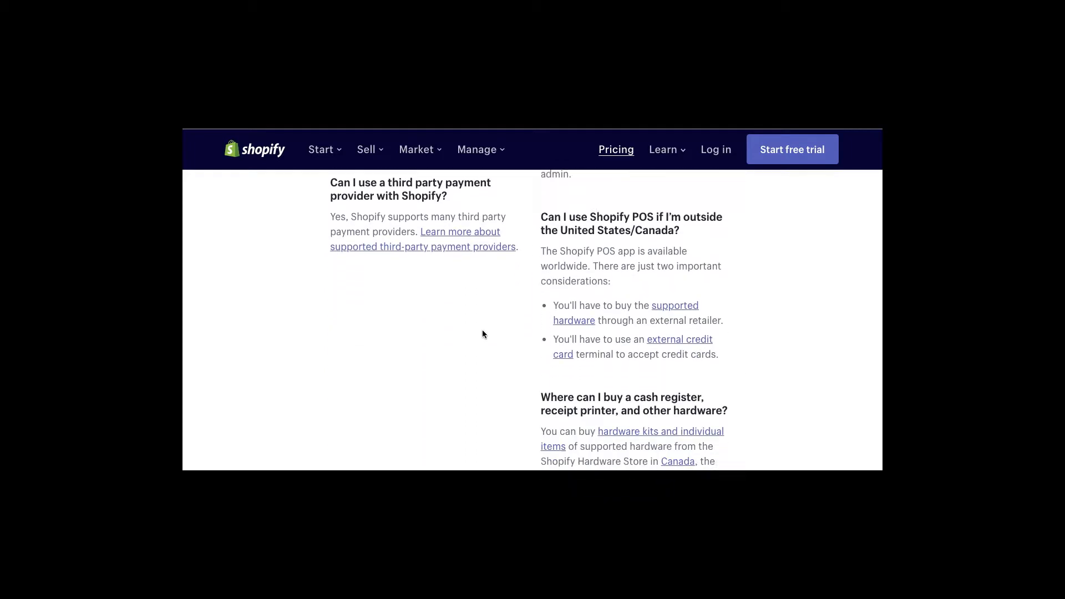
scroll(481, 341, down, 6)
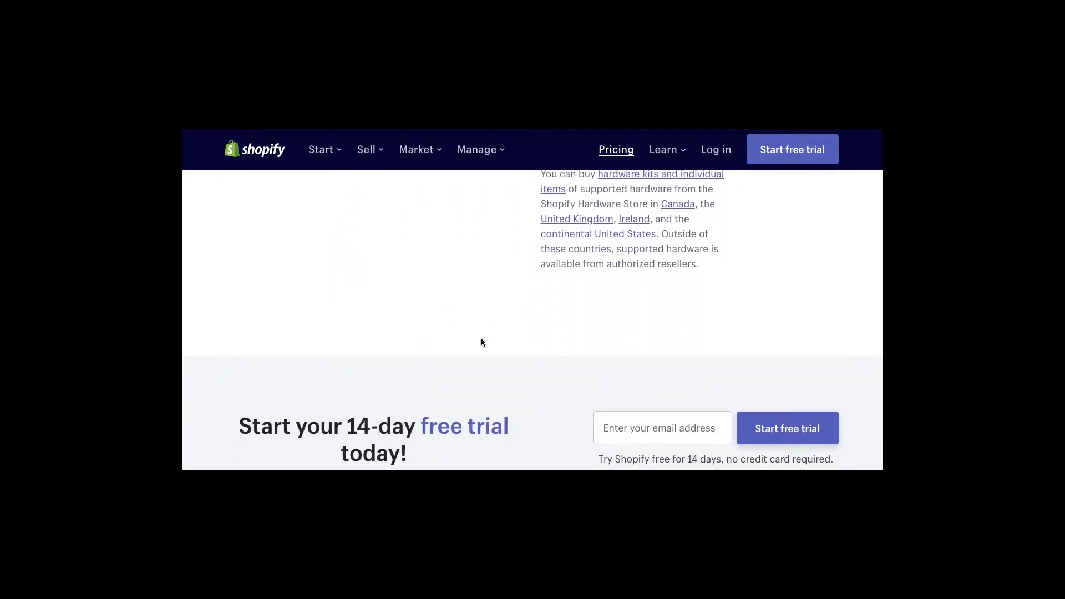
scroll(481, 341, up, 15)
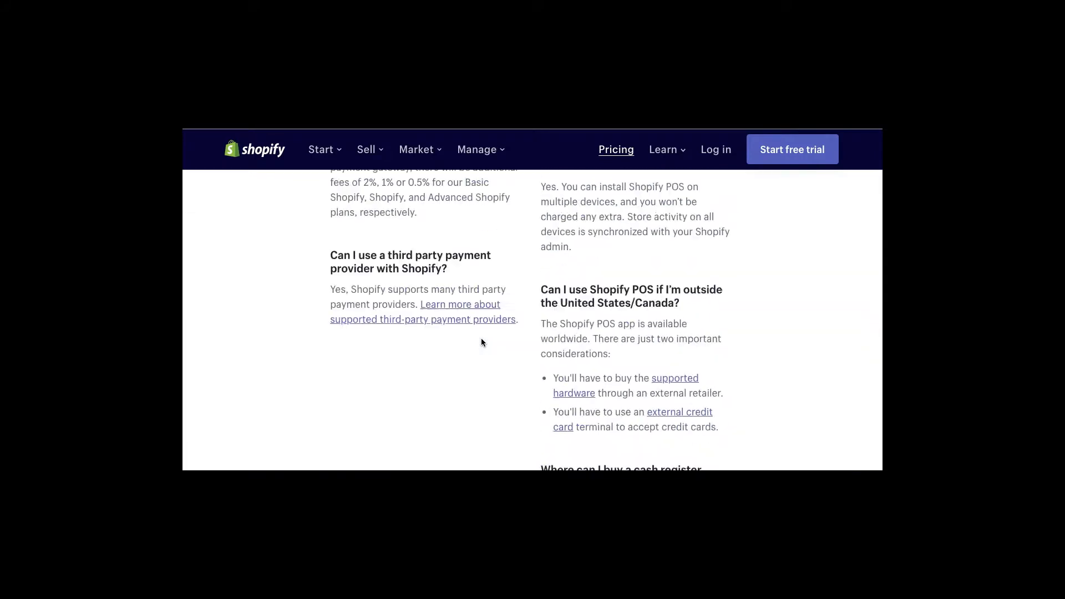
scroll(481, 341, up, 15)
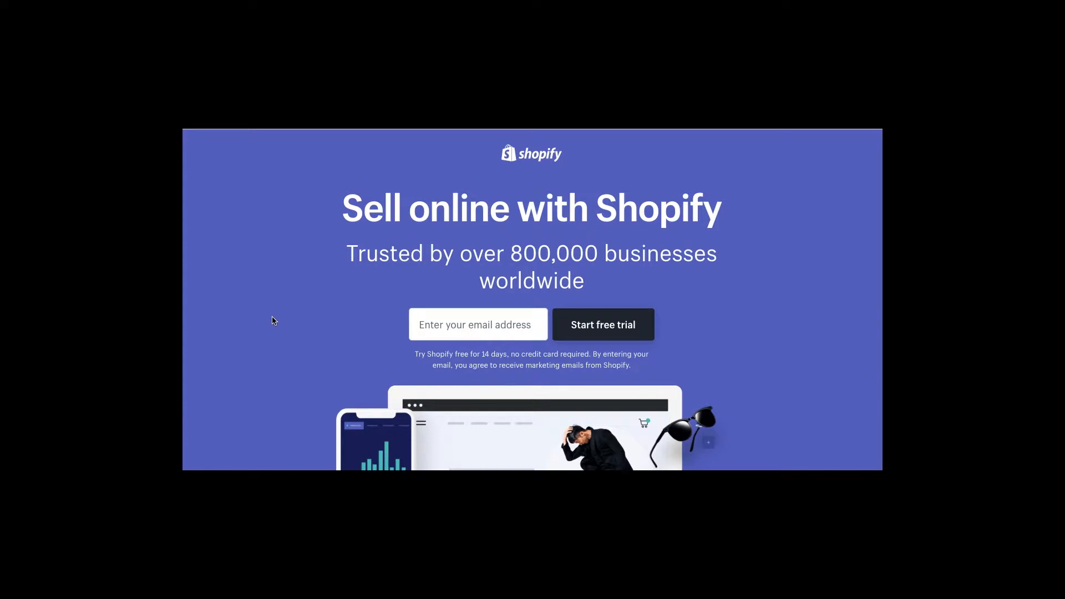
- Scroll further down the free-trial sign-up page before opening the coolwarez storefront
scroll(272, 321, down, 3)
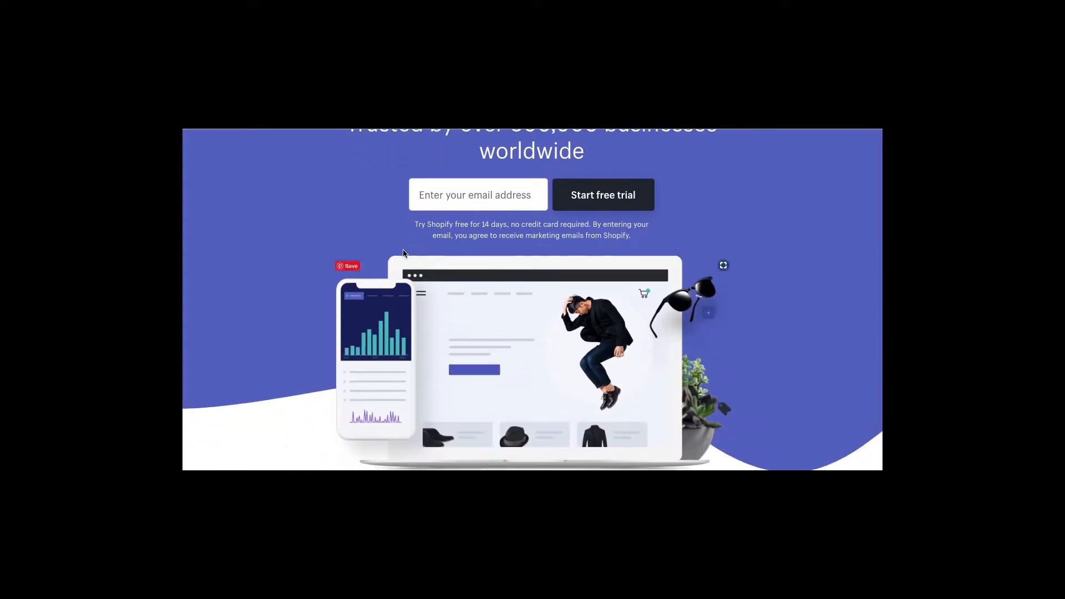
scroll(325, 282, down, 6)
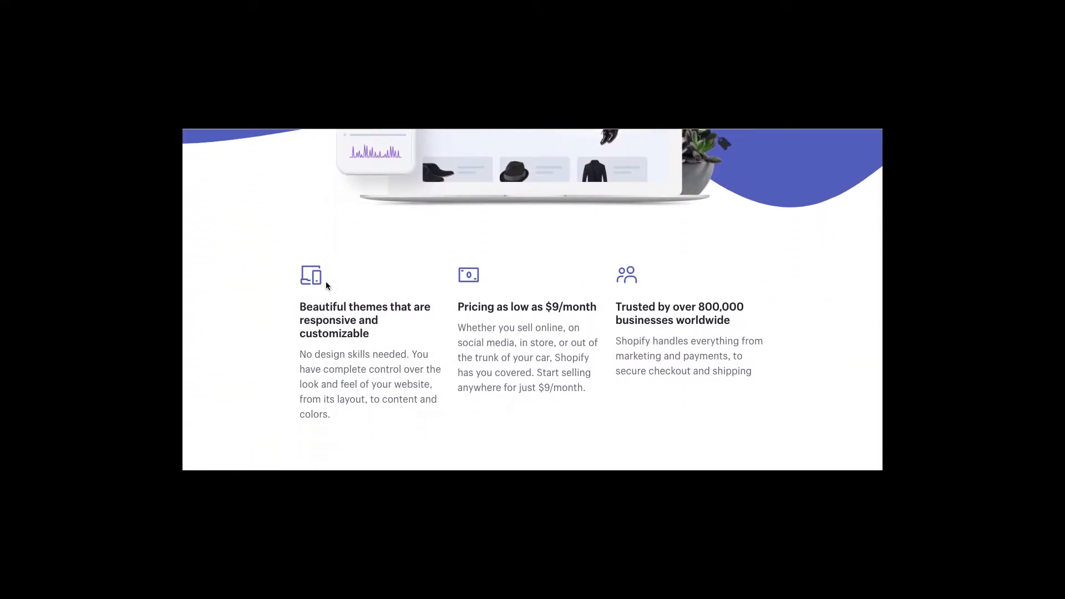
scroll(490, 248, down, 3)
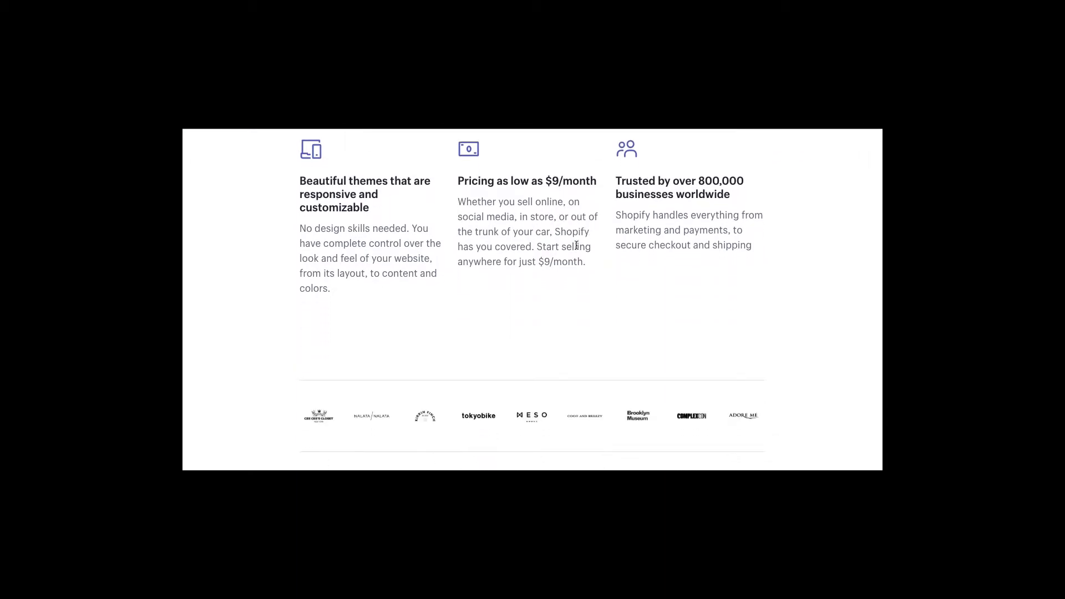
scroll(491, 248, down, 3)
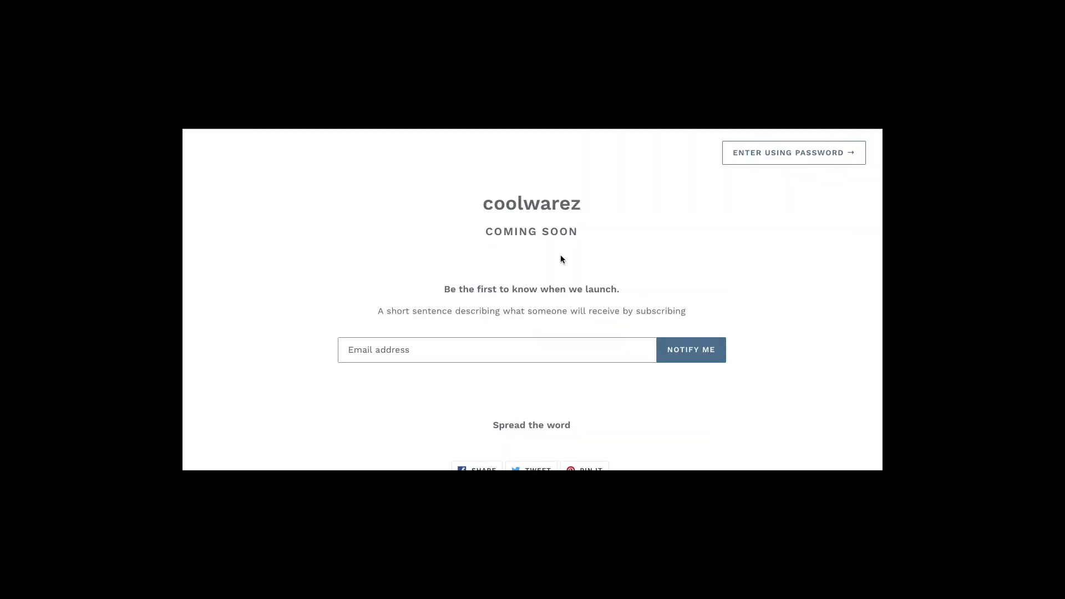
- Highlight the coolwarez heading and the COMING SOON line on the storefront
drag(582, 208, 467, 197)
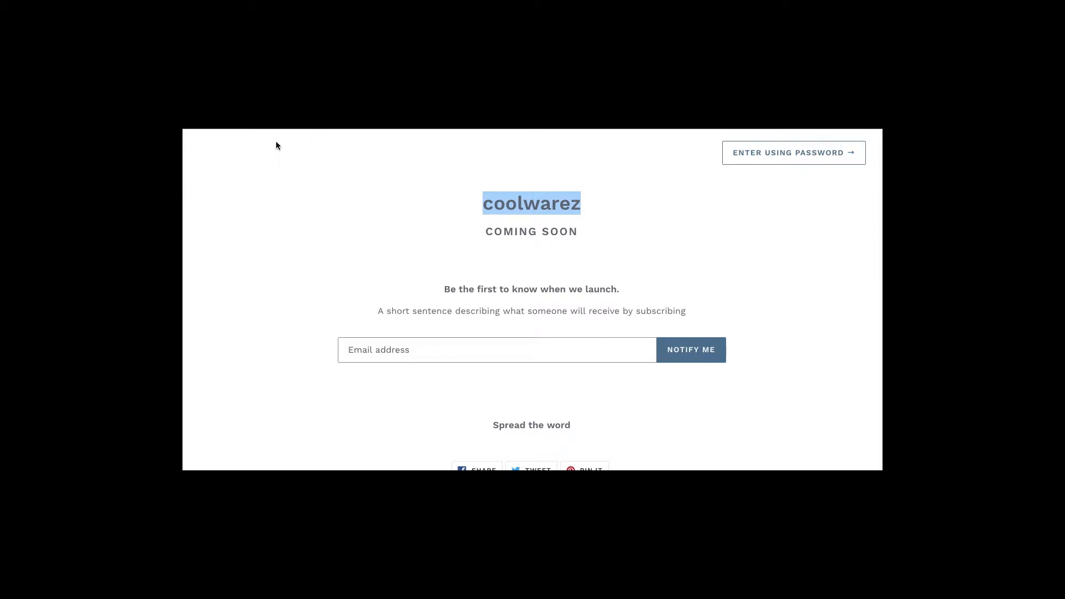
drag(588, 207, 474, 207)
click(553, 200)
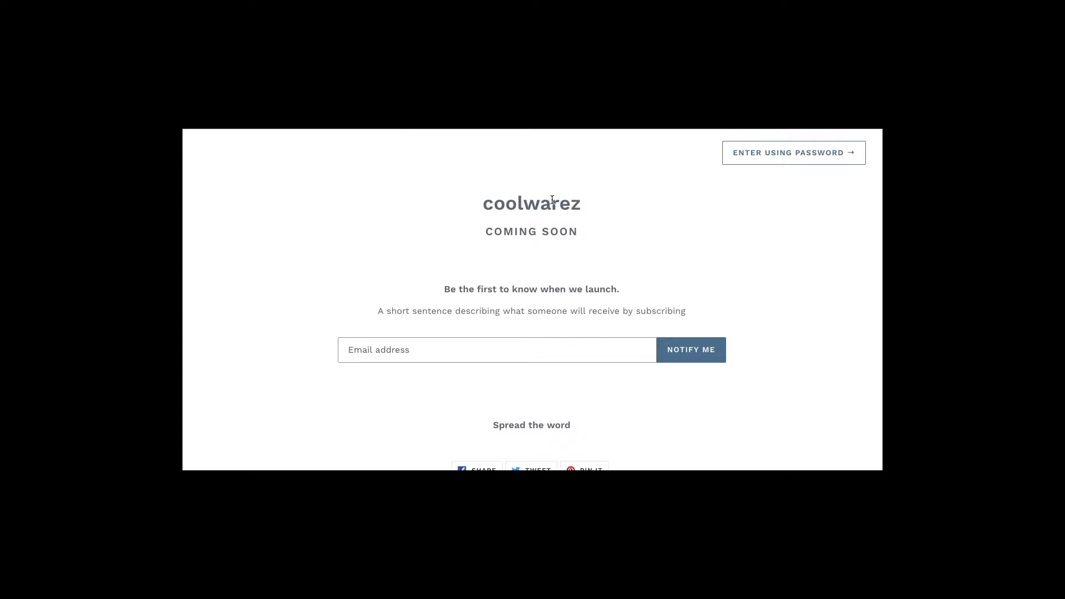
drag(490, 232, 606, 246)
click(581, 232)
- Try the launch-notification email field, then return to the coolwarez admin Home
scroll(365, 218, down, 1)
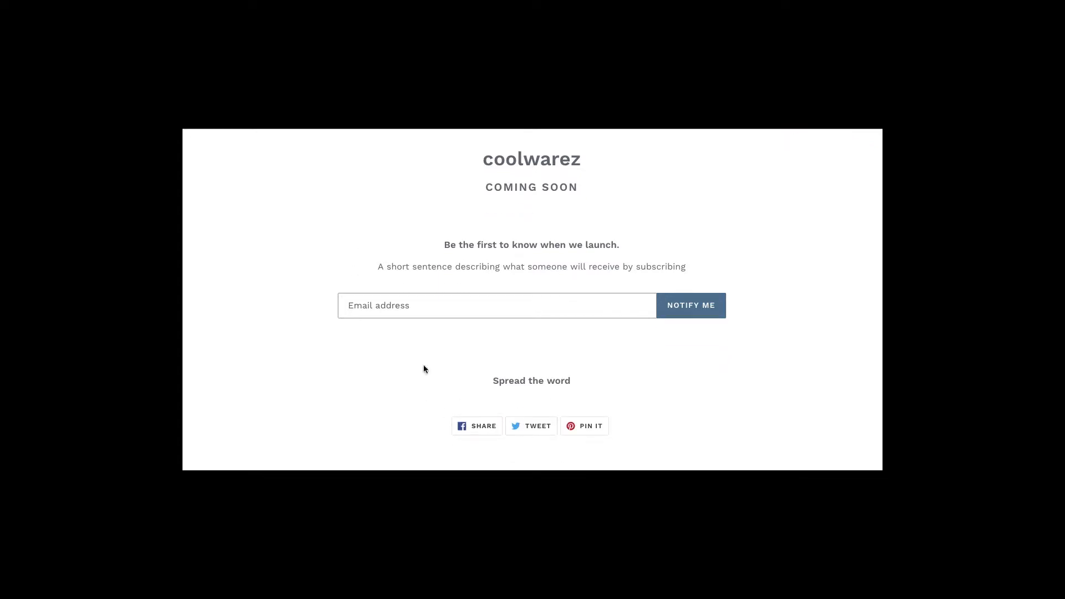
click(344, 311)
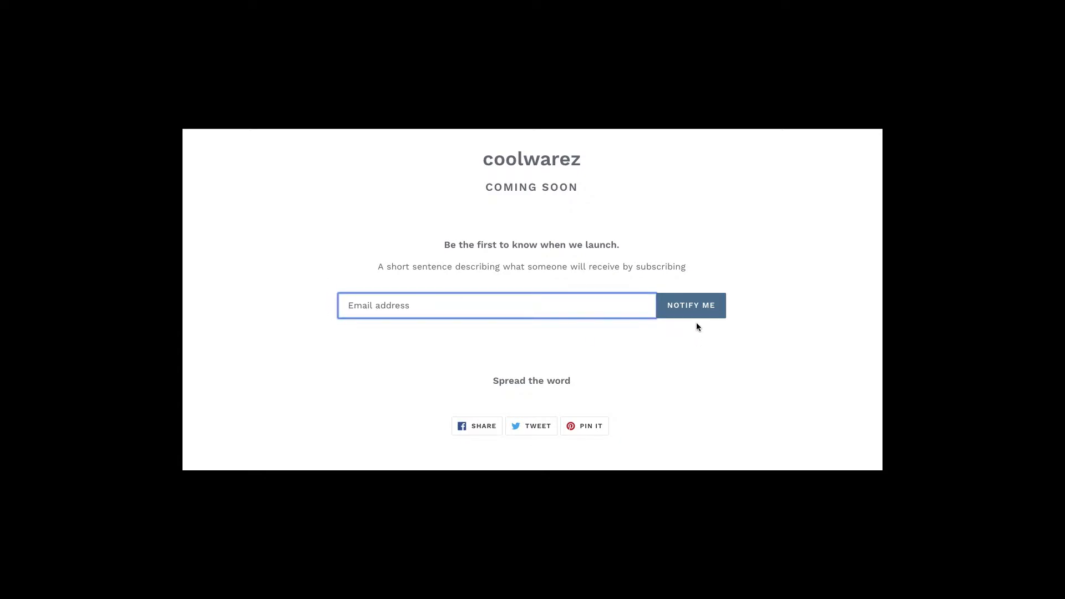
click(832, 242)
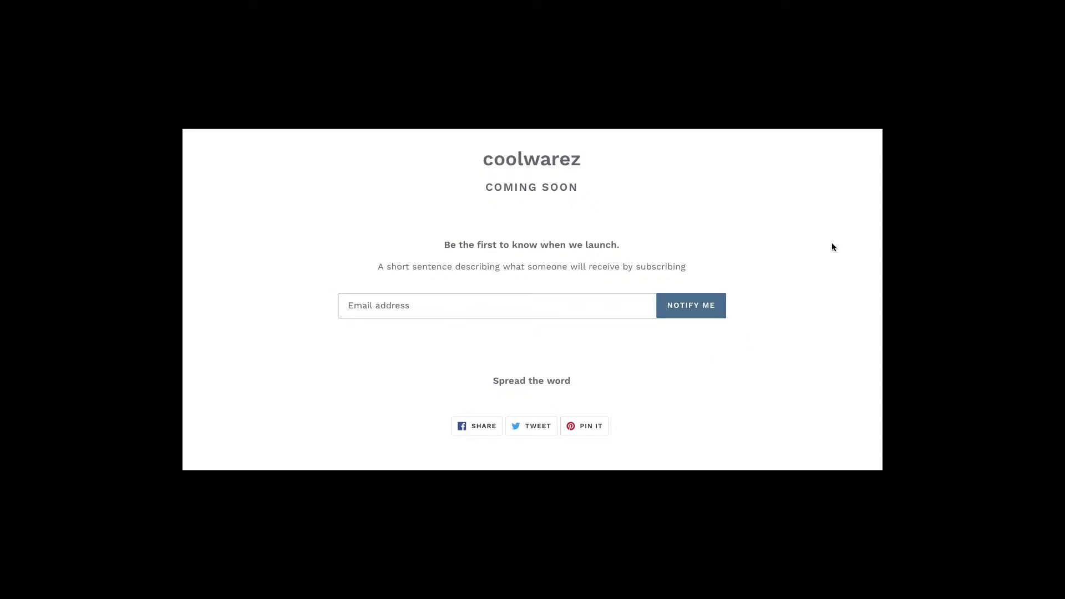
scroll(831, 241, up, 2)
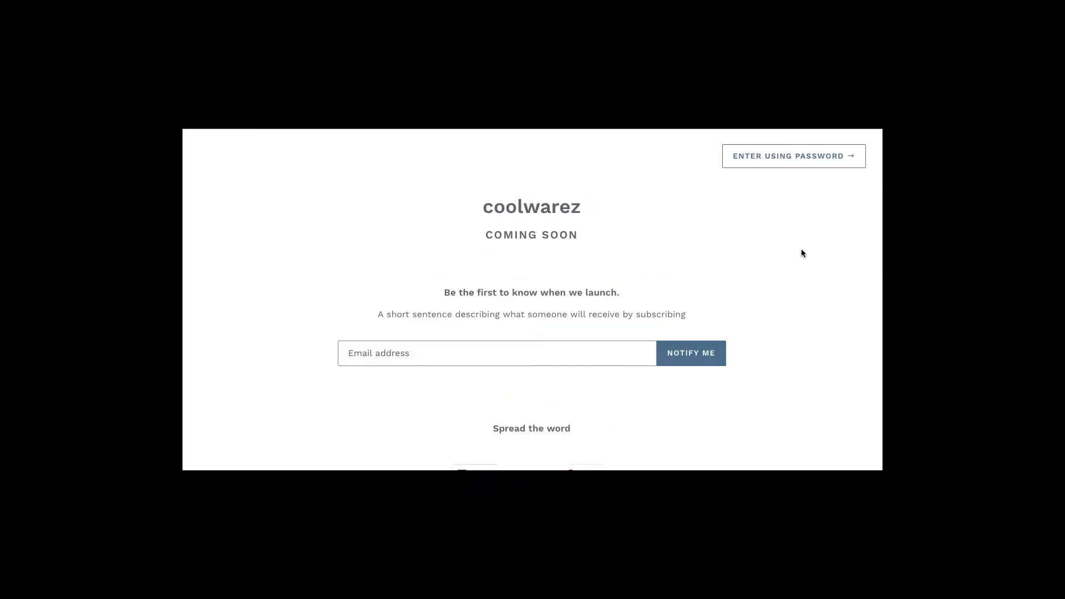
click(475, 346)
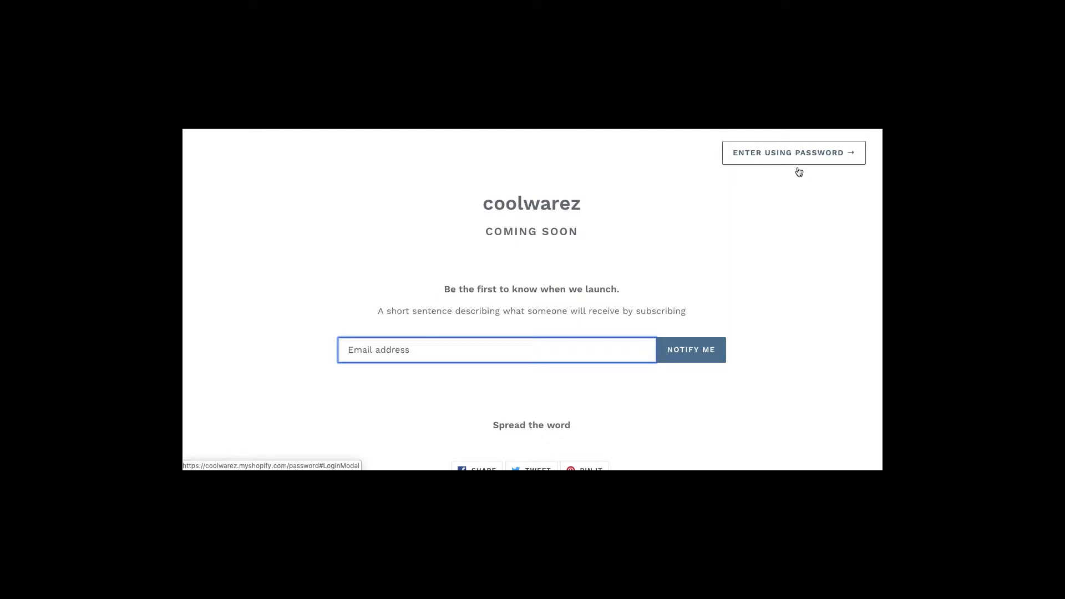
click(710, 232)
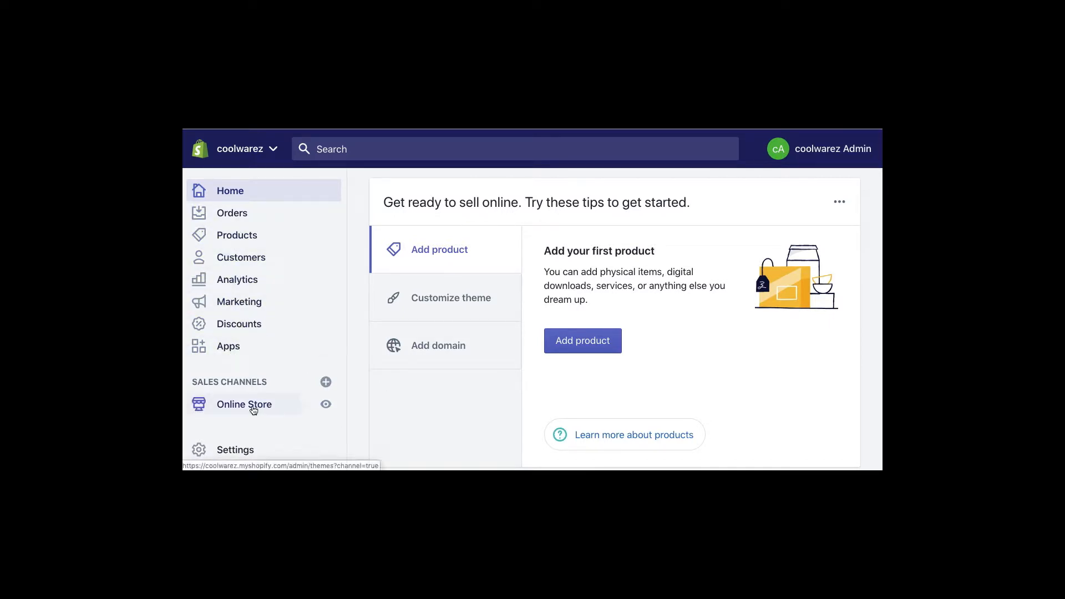
- Under Online Store, open the empty Pages list and start adding a new page
scroll(254, 409, down, 2)
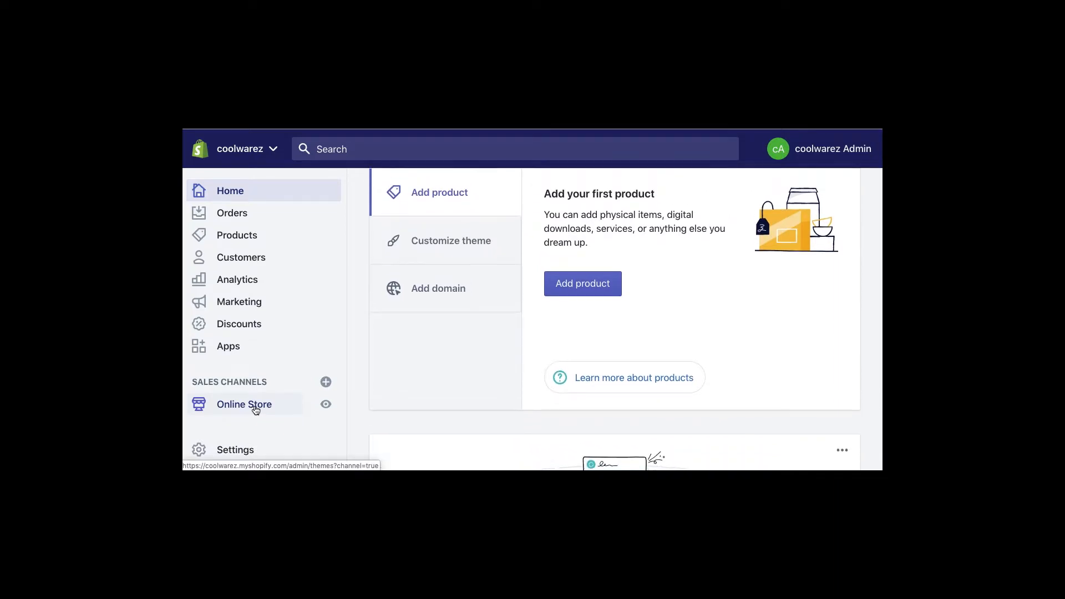
scroll(256, 409, up, 1)
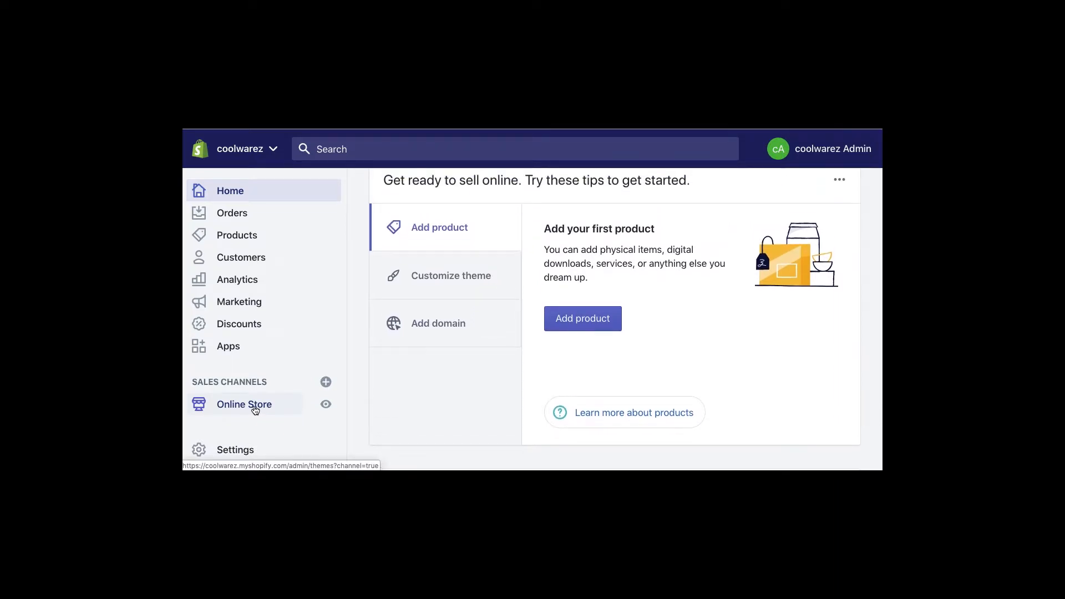
click(254, 409)
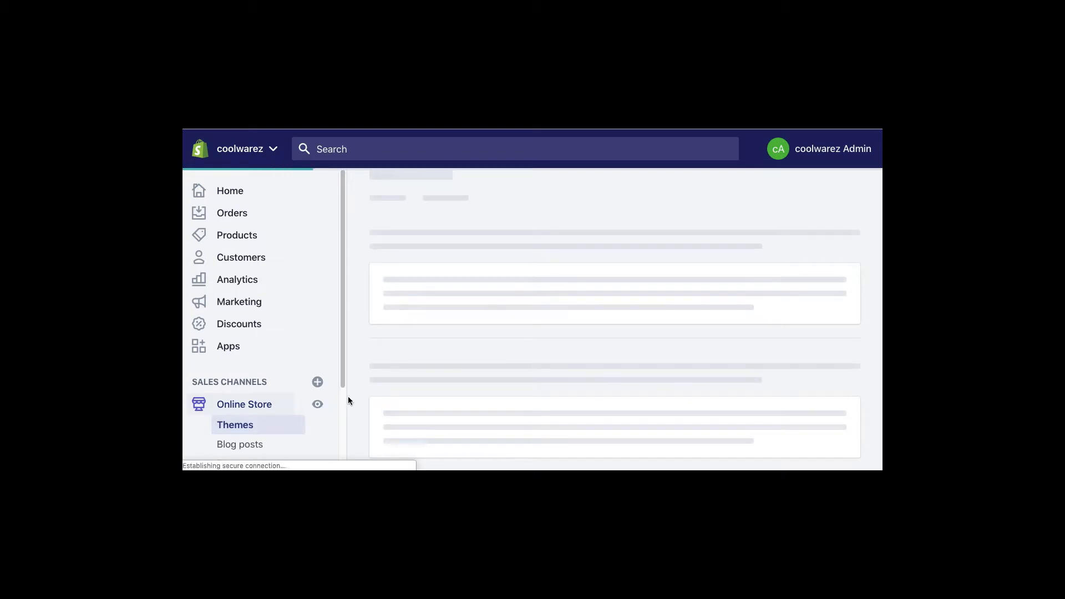
scroll(341, 410, down, 5)
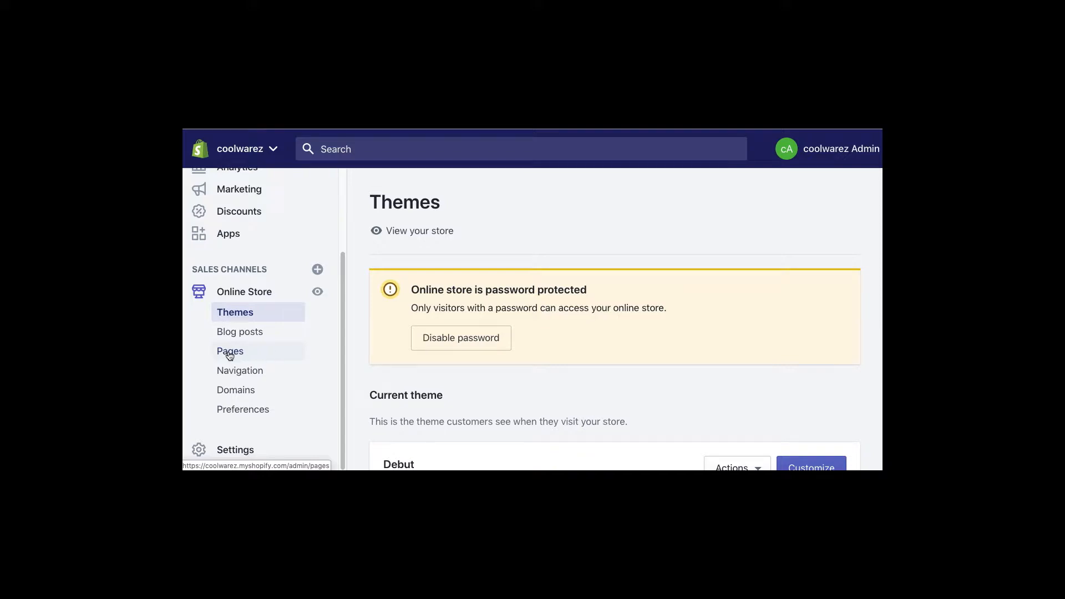
click(227, 354)
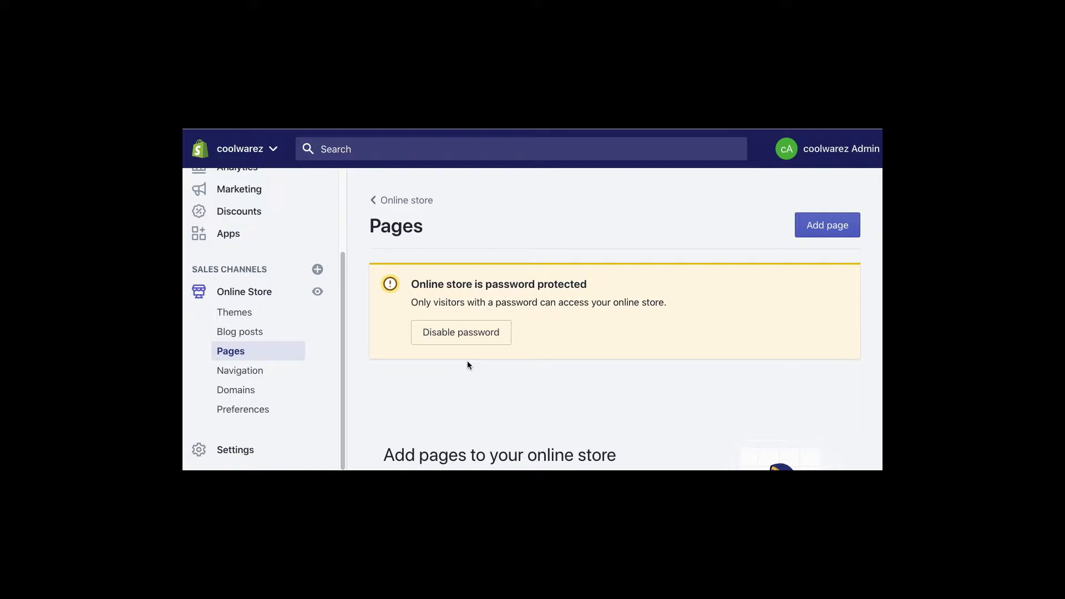
scroll(467, 365, down, 3)
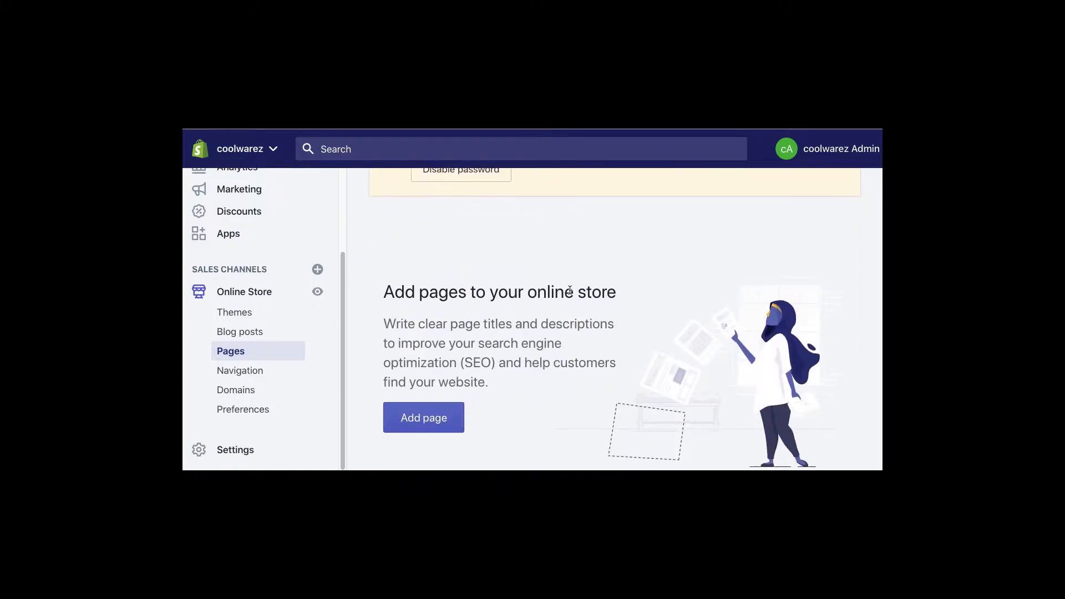
scroll(570, 294, down, 2)
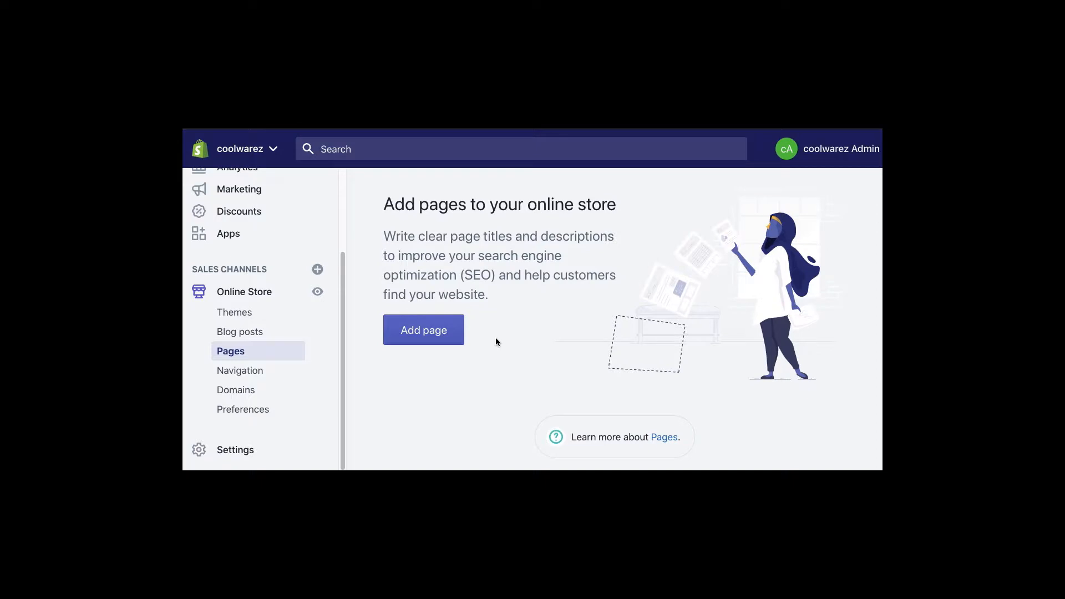
click(418, 331)
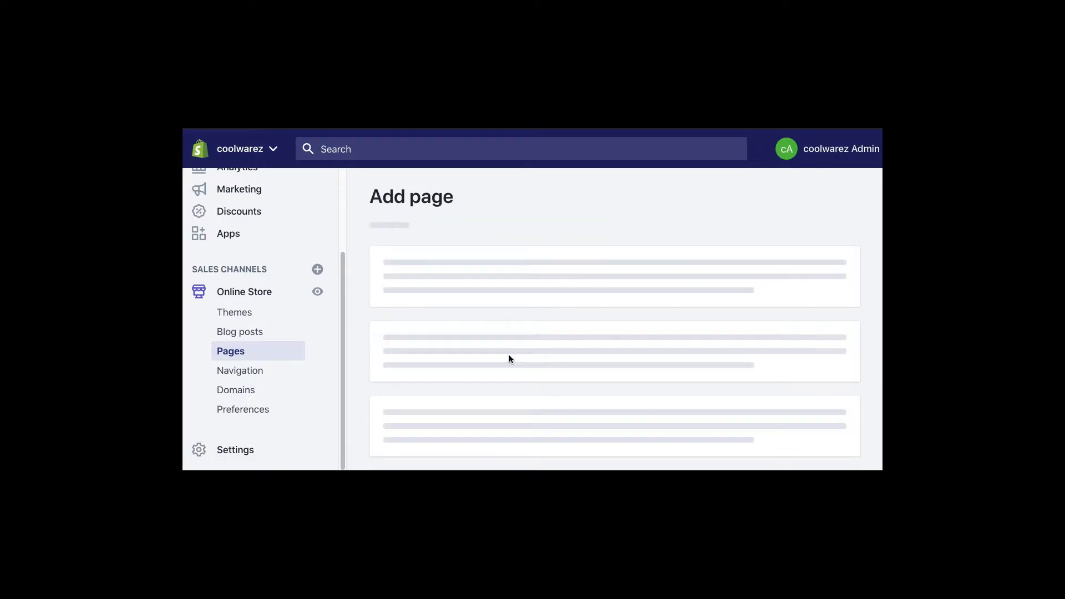
- Title the page 'About' and type the content 'This is my about page'
click(434, 313)
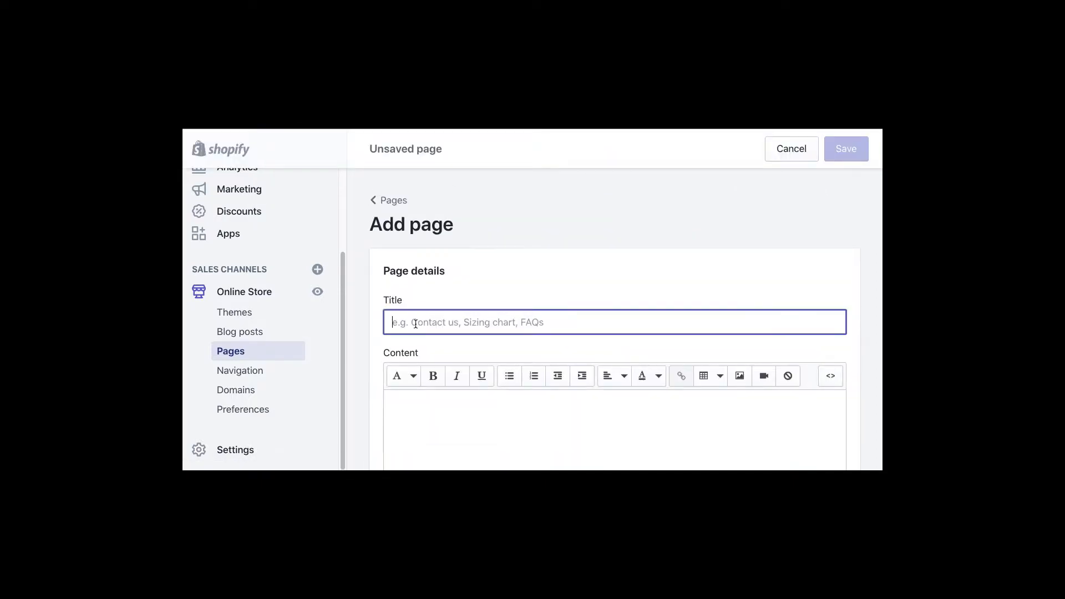
text(About)
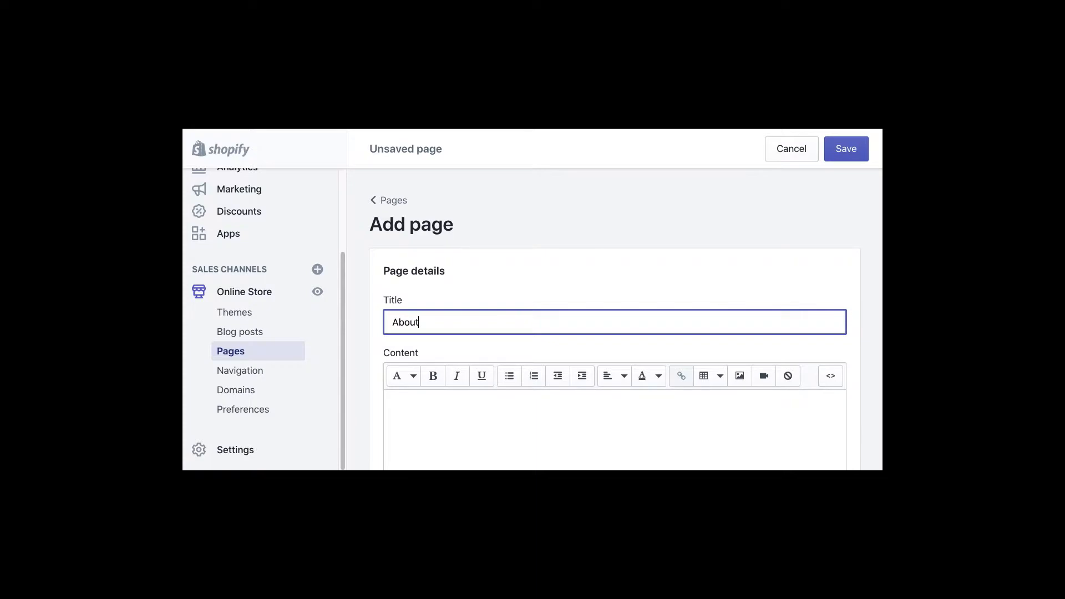
scroll(554, 311, down, 2)
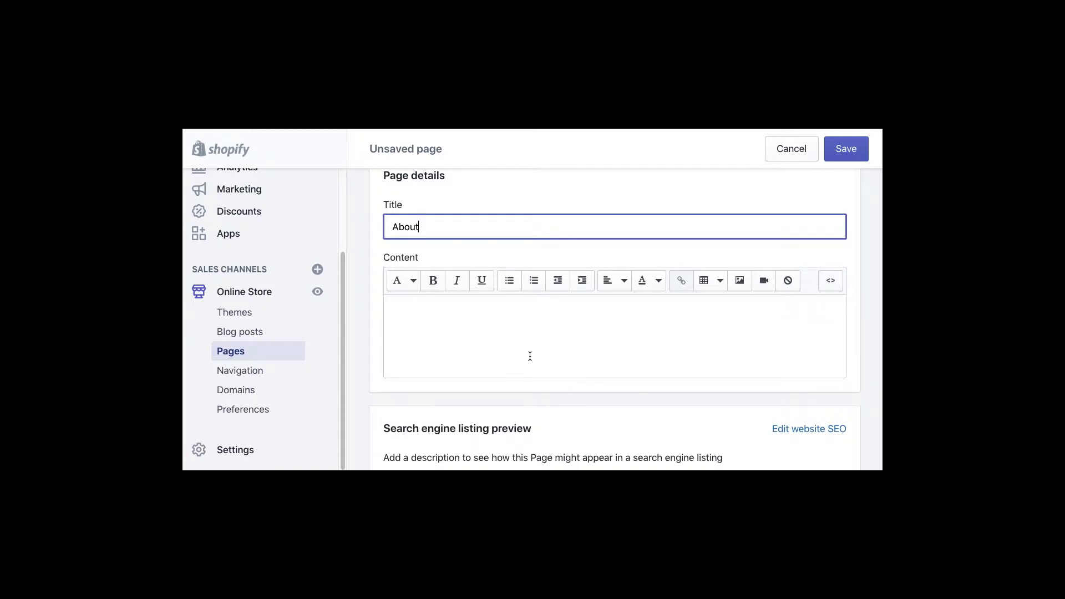
click(424, 323)
text(Th)
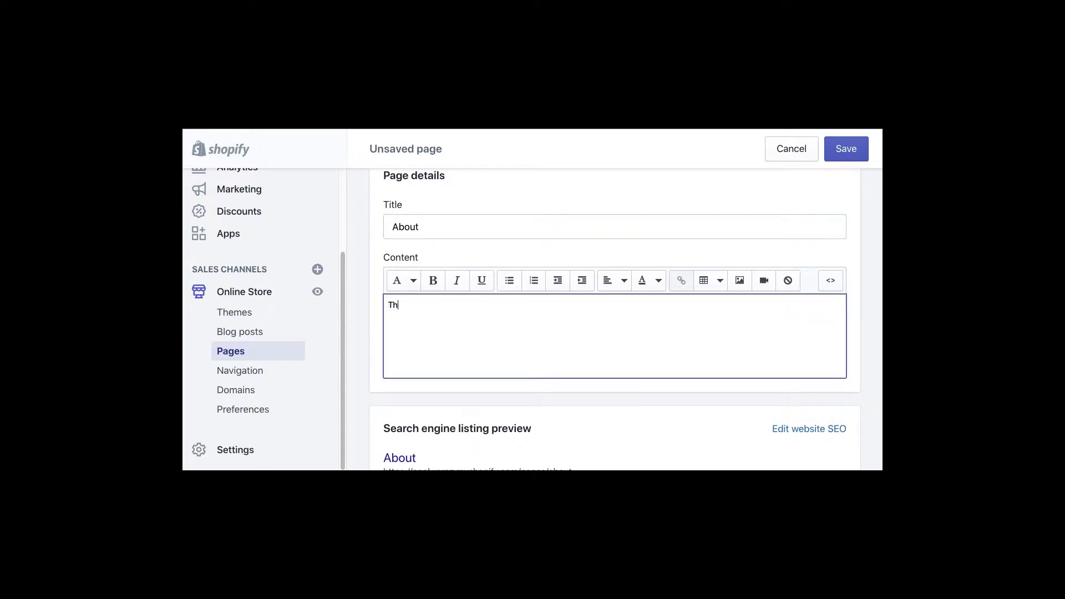
text(is is my about page)
- Make 'about page' bold and underline the word 'This'
drag(473, 305, 382, 306)
click(432, 281)
click(424, 332)
click(481, 281)
click(482, 334)
- Centre-align the content line 'This is my about page'
drag(508, 310, 380, 305)
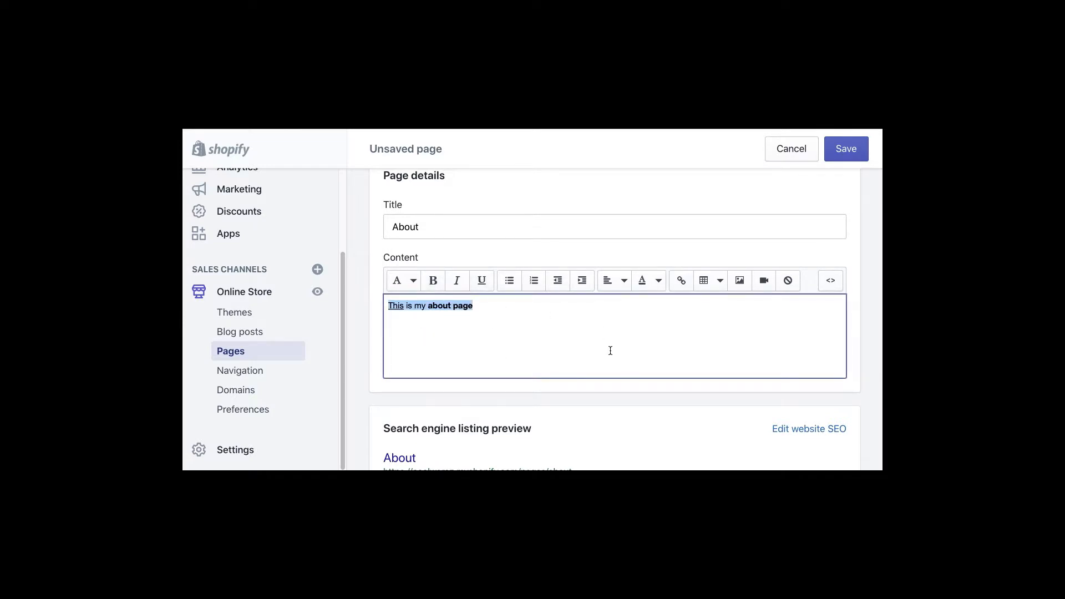
click(619, 282)
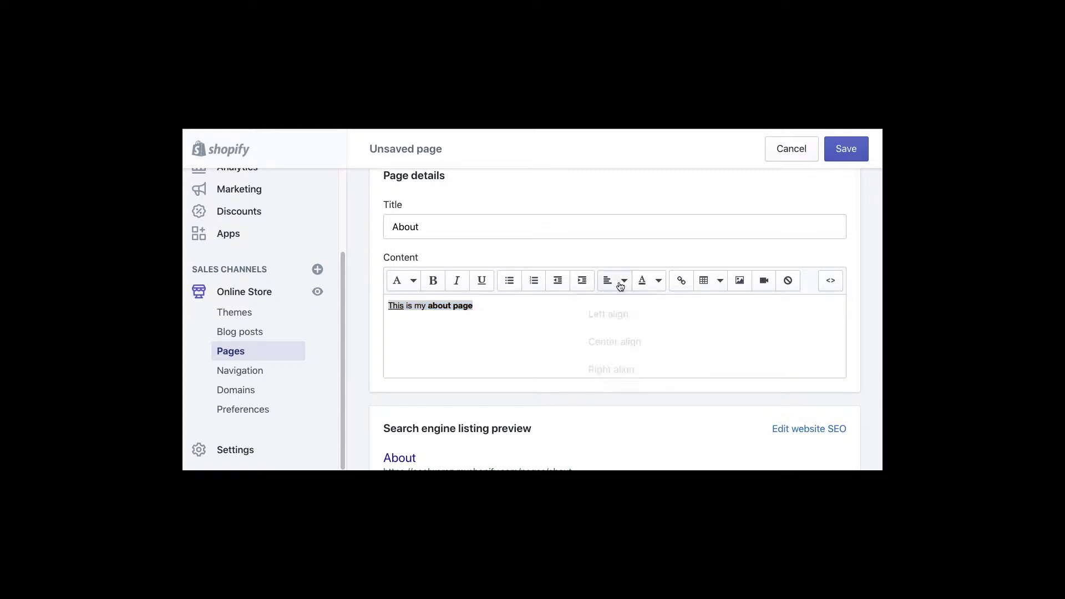
click(625, 339)
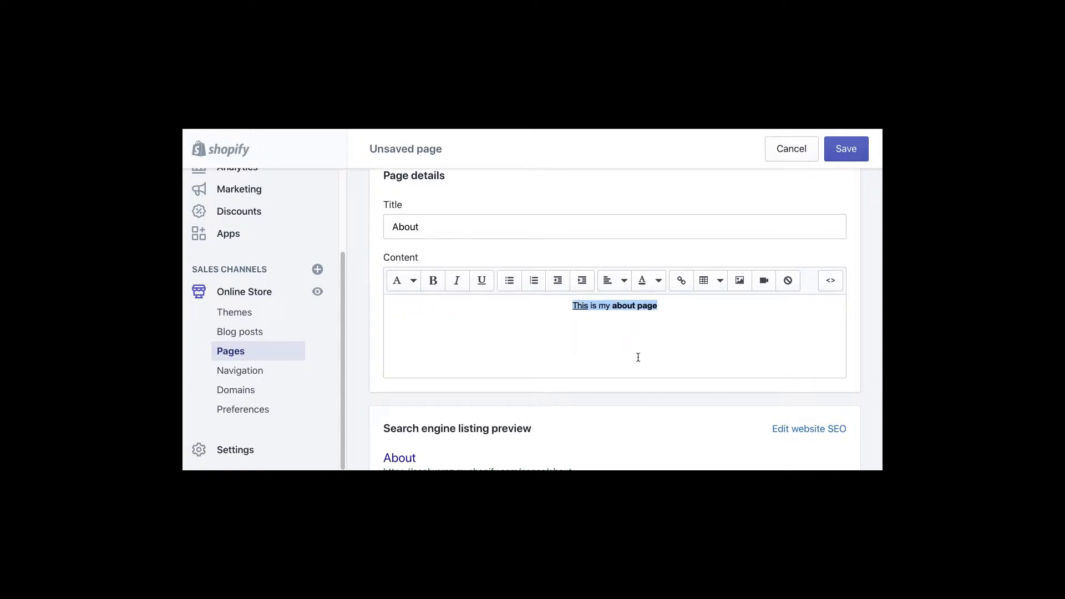
click(533, 347)
drag(668, 307, 611, 307)
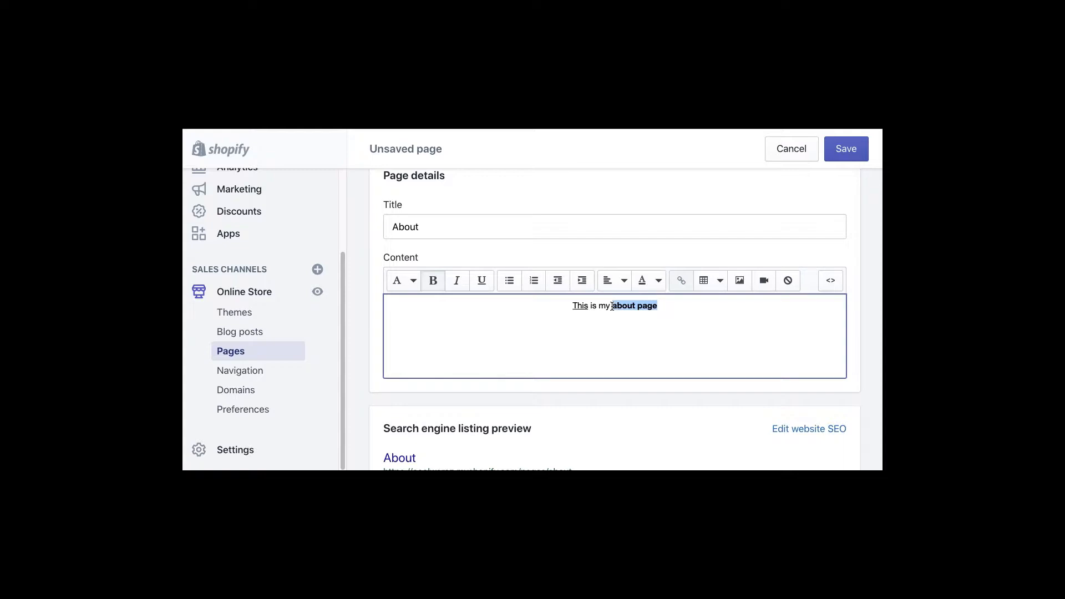
- Colour the words 'about page' red and begin adding a link to them
click(657, 284)
click(681, 339)
click(523, 346)
drag(660, 306, 611, 306)
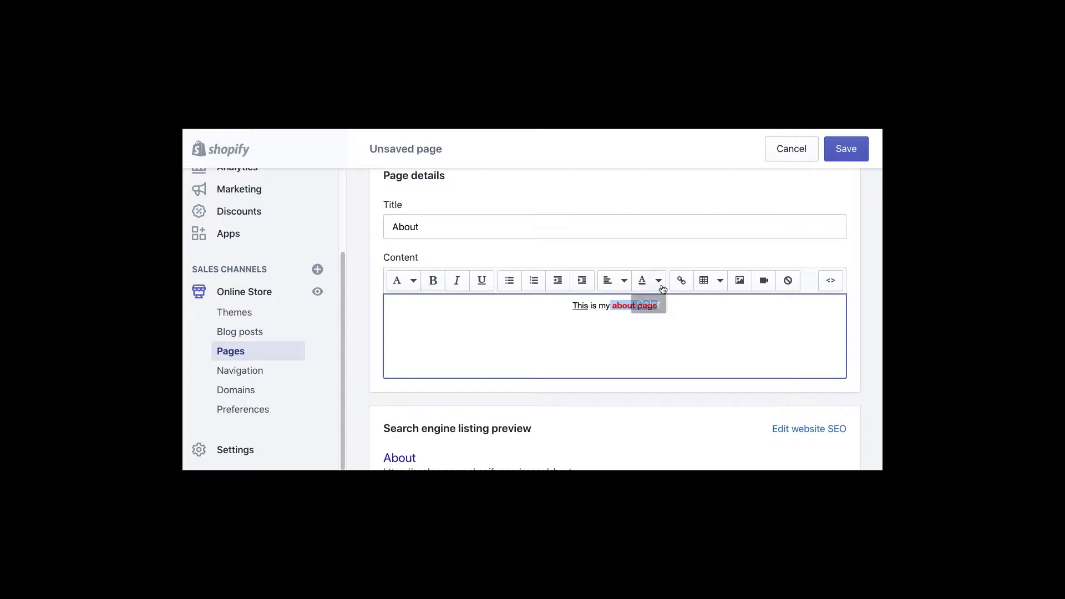
click(682, 281)
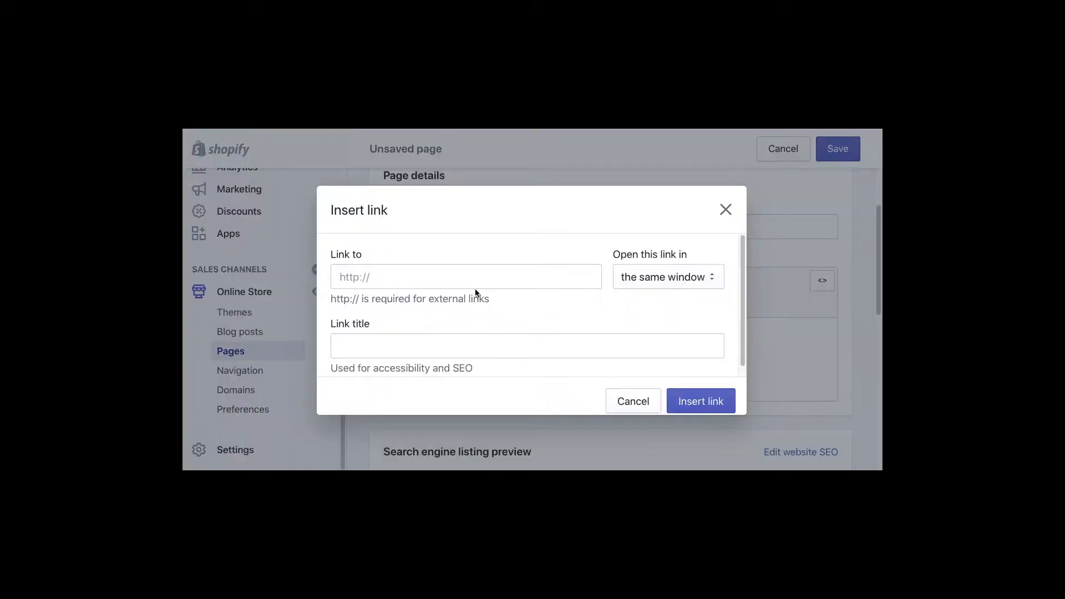
- Look through the Insert link address and title fields without entering anything
click(413, 279)
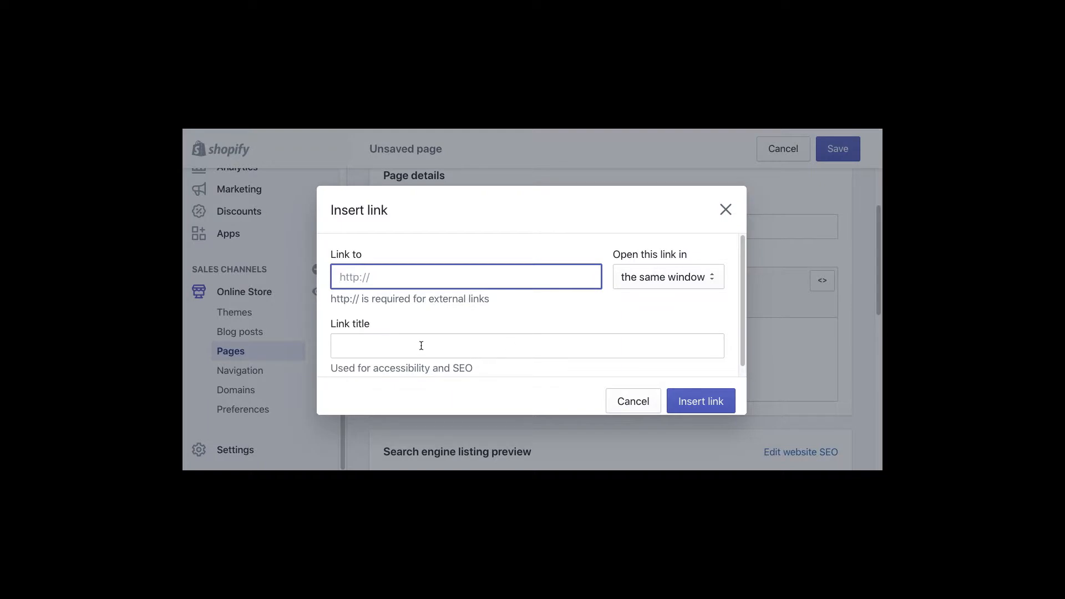
click(343, 338)
triple_click(333, 326)
click(369, 365)
click(363, 350)
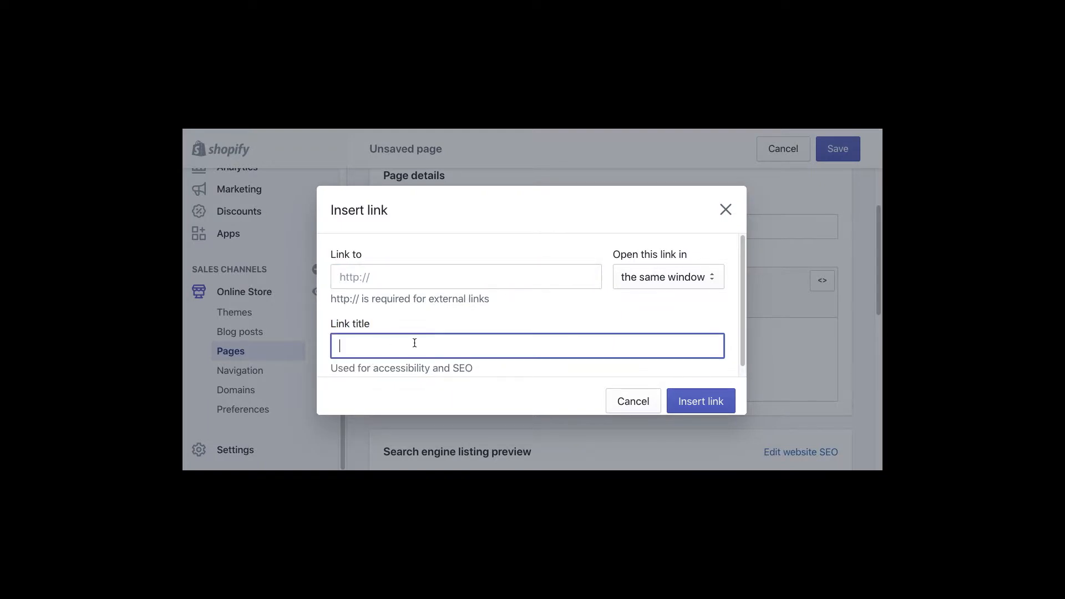
click(373, 282)
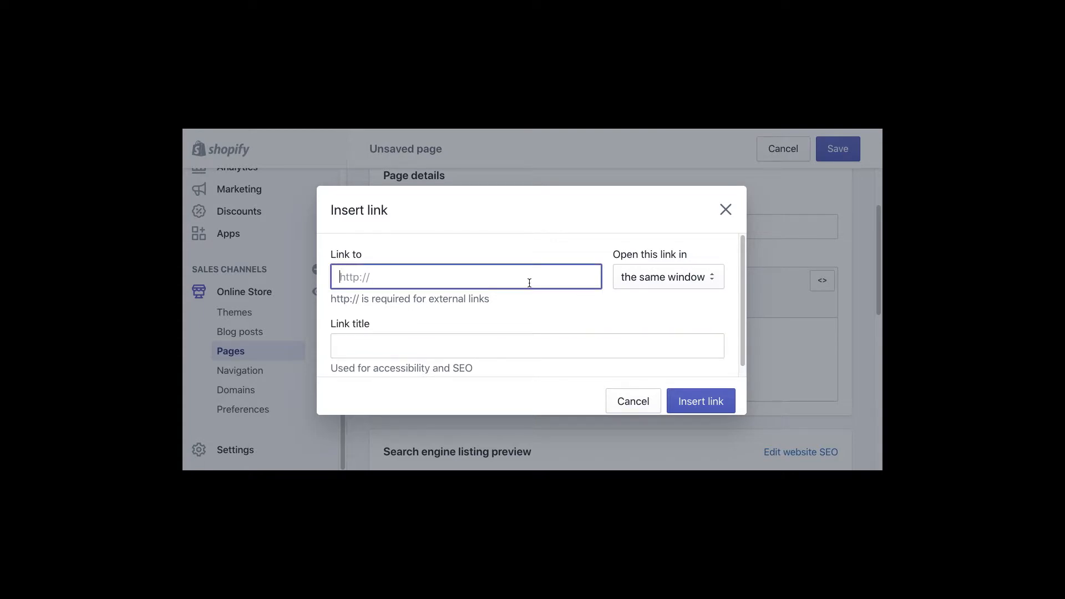
- Leave the link opening in the same window, cancel the link, and bring up table options
click(651, 283)
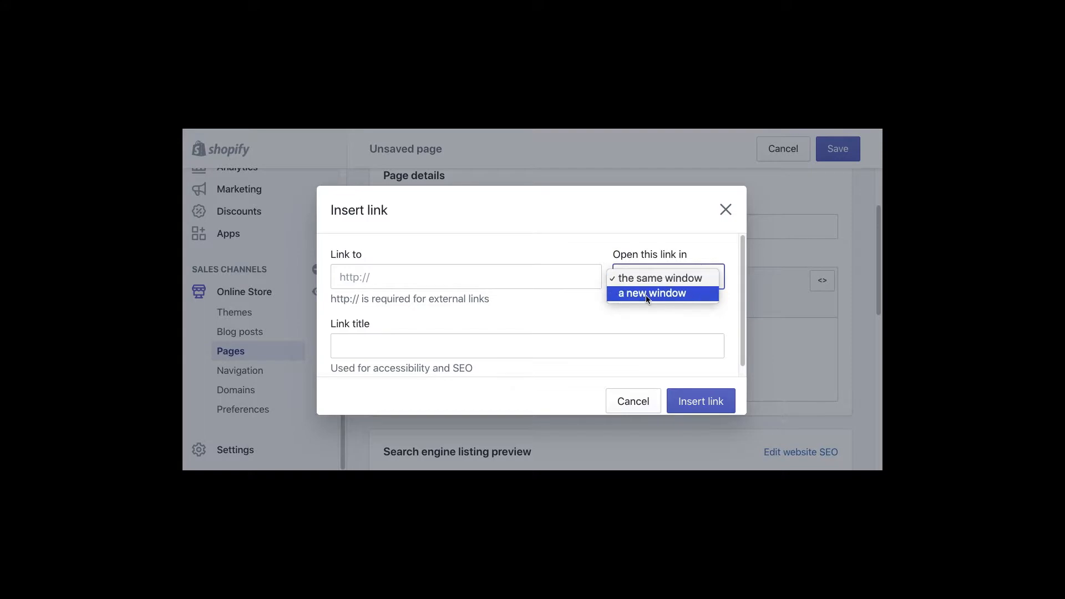
click(561, 308)
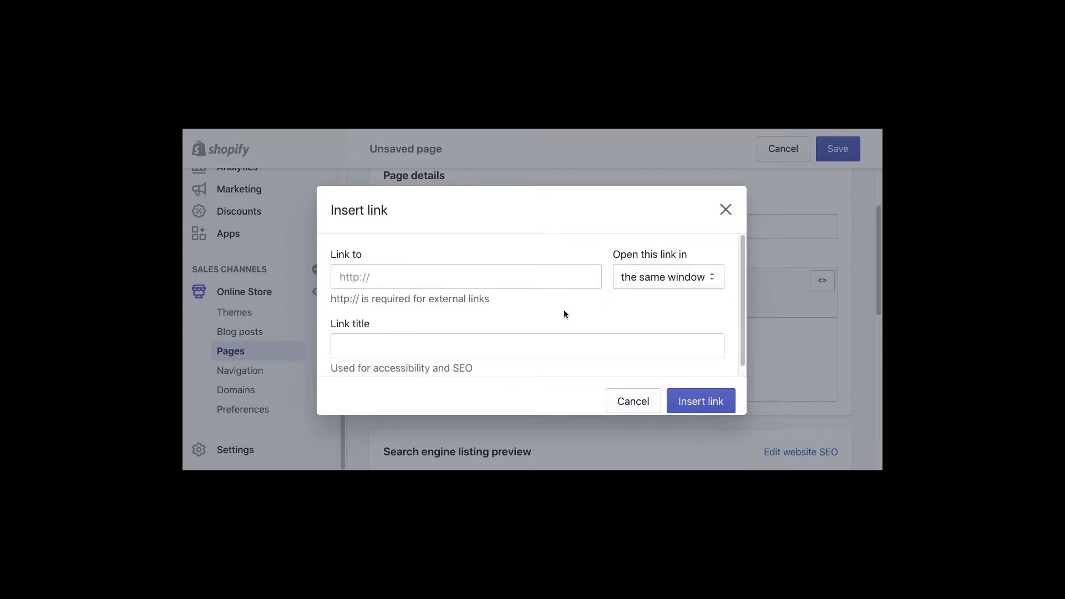
click(649, 280)
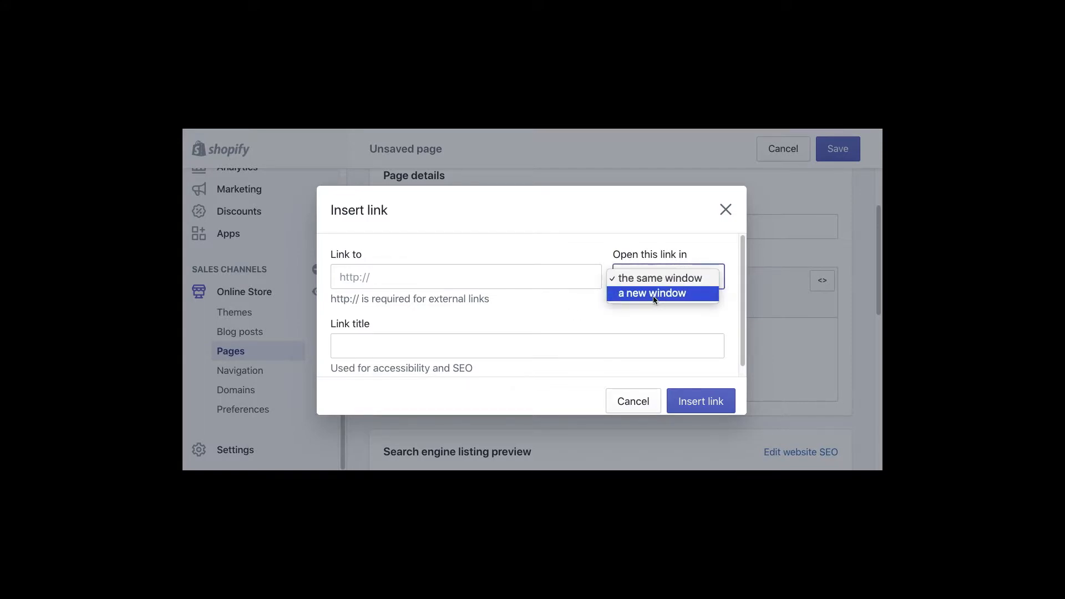
click(605, 314)
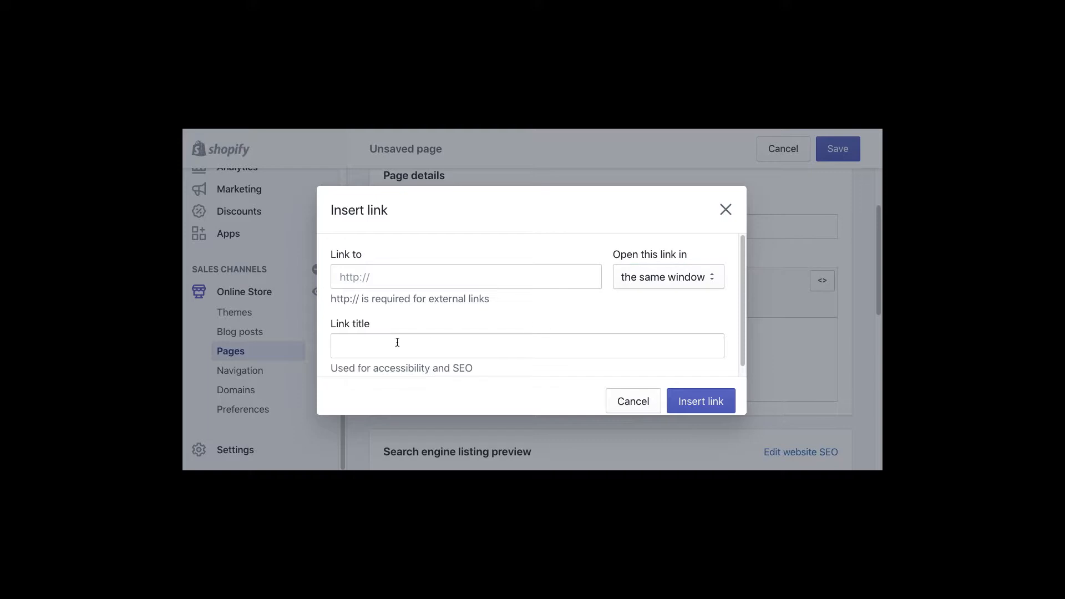
click(345, 345)
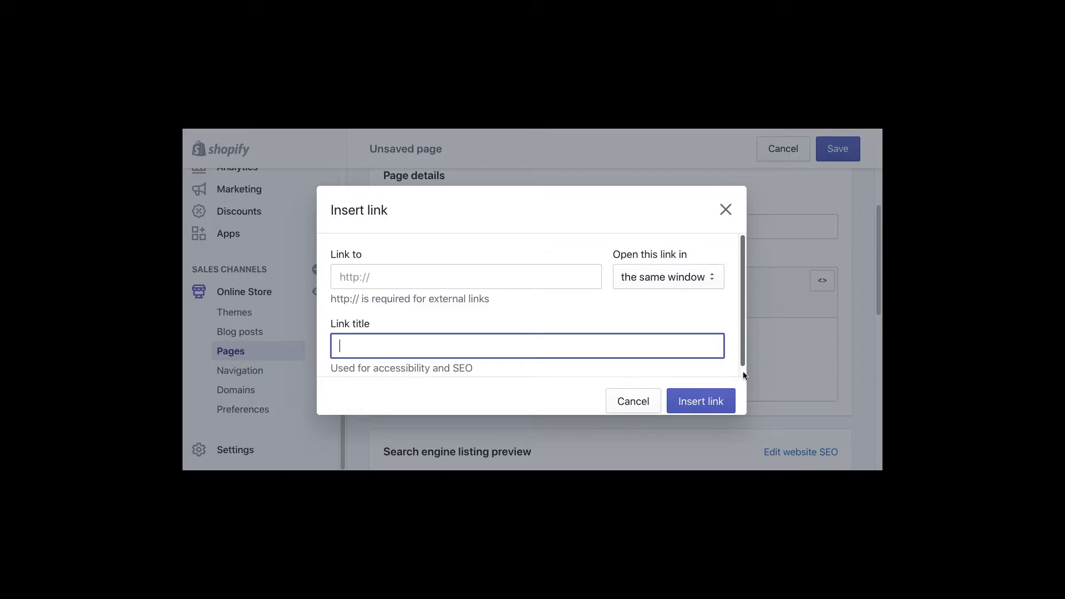
scroll(683, 372, down, 1)
click(637, 400)
click(692, 368)
click(712, 282)
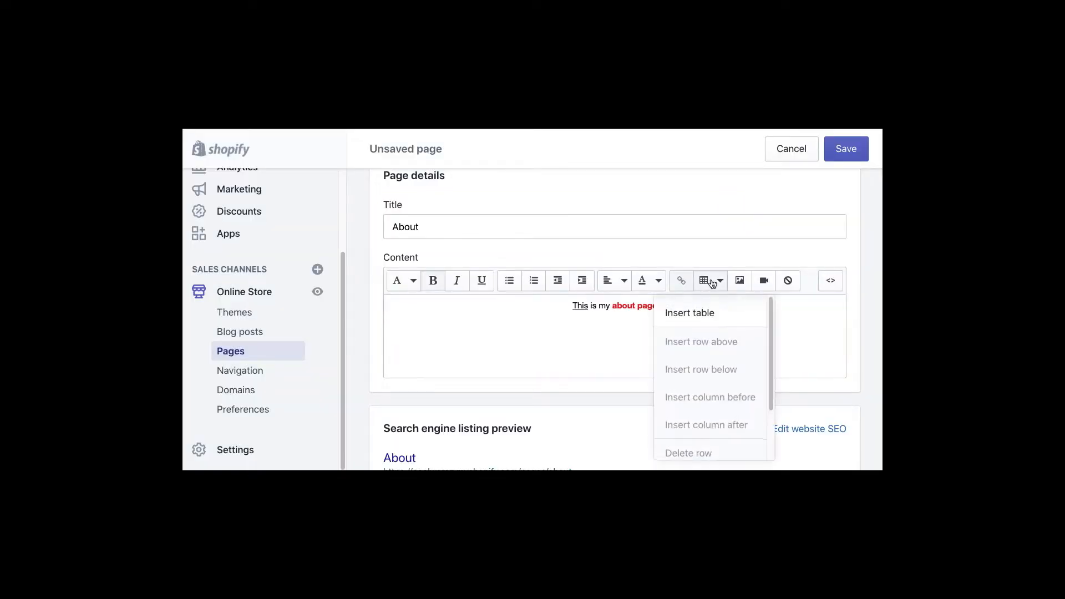
- Dismiss the table and text colour options, leaving the About page text unchanged
click(634, 331)
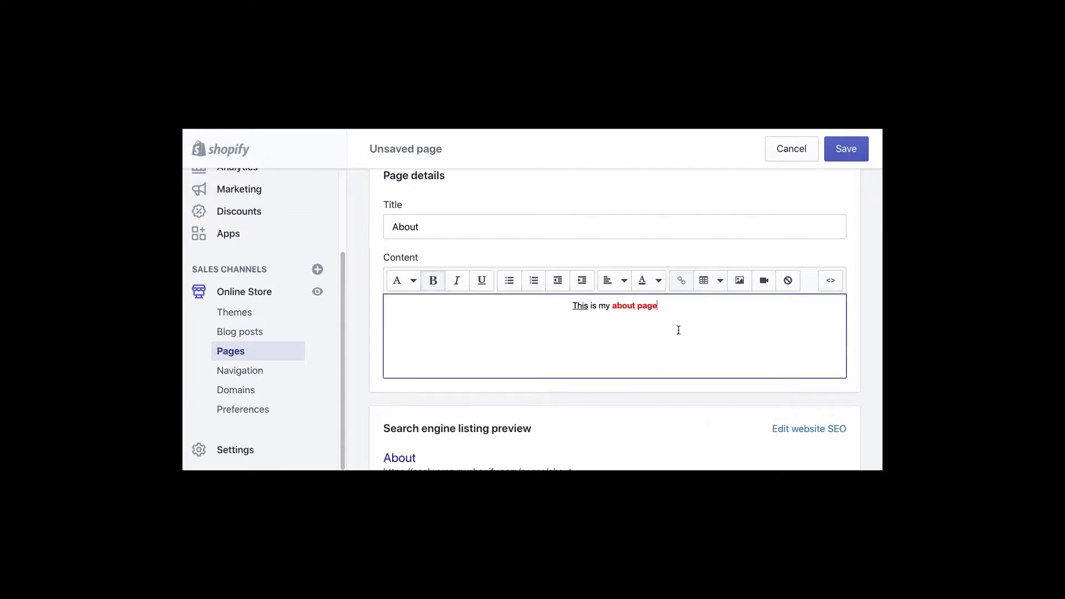
click(659, 287)
click(775, 327)
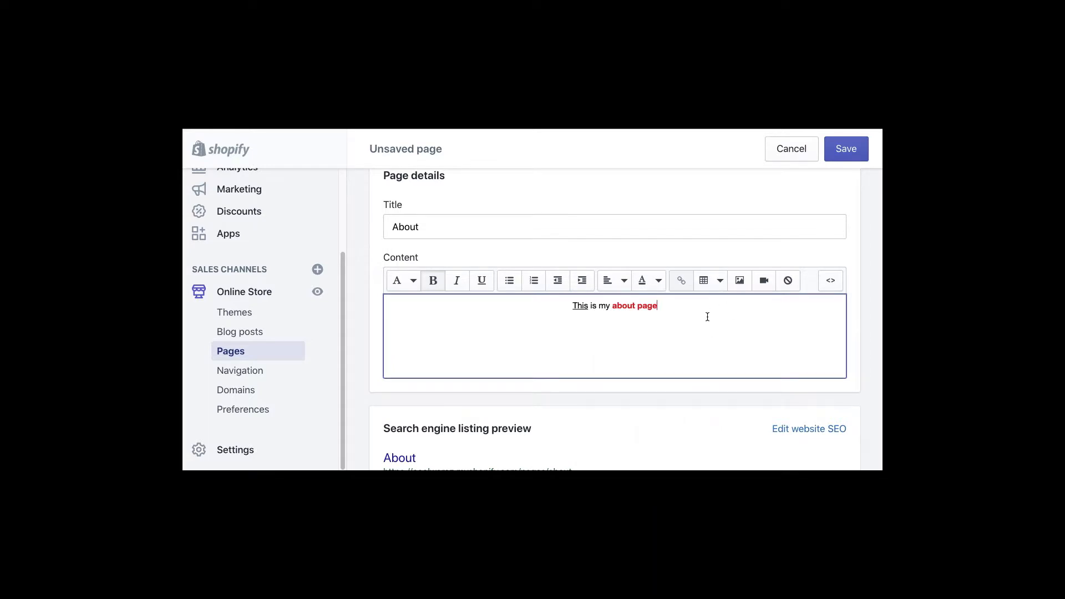
click(740, 280)
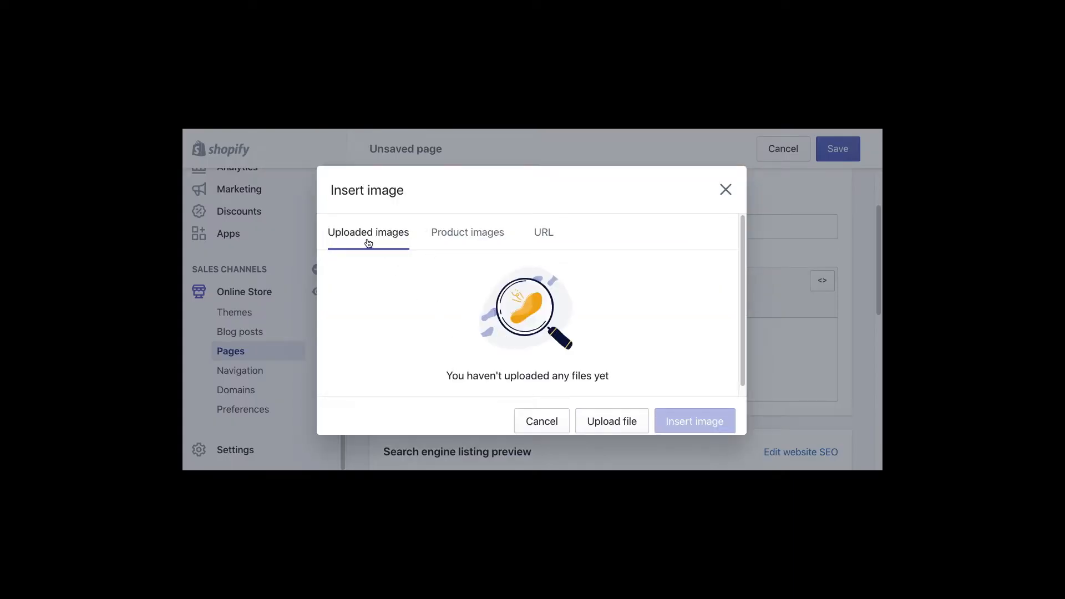
click(557, 244)
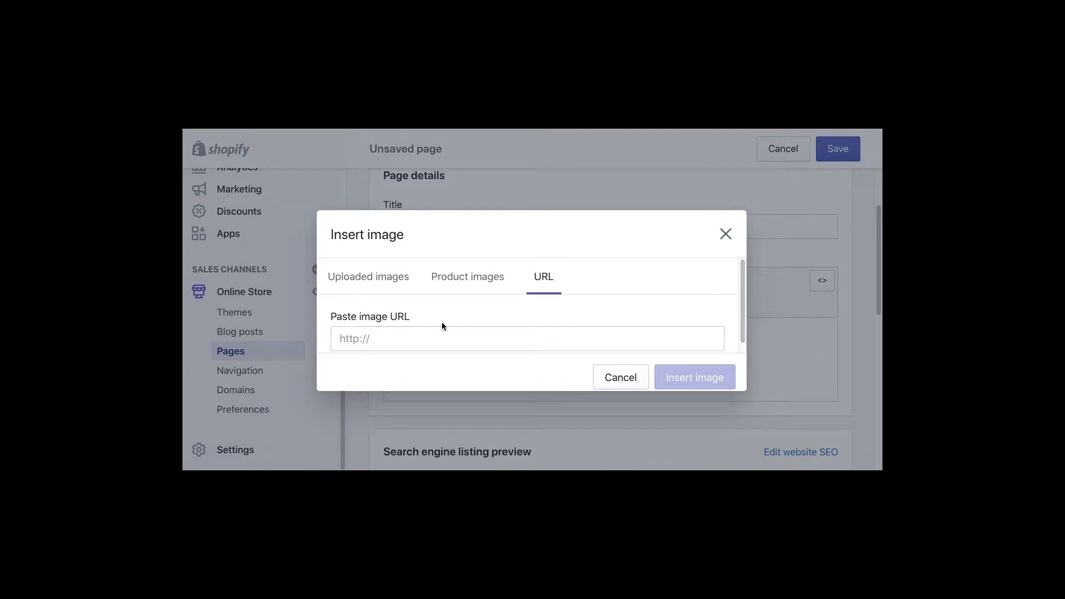
click(469, 284)
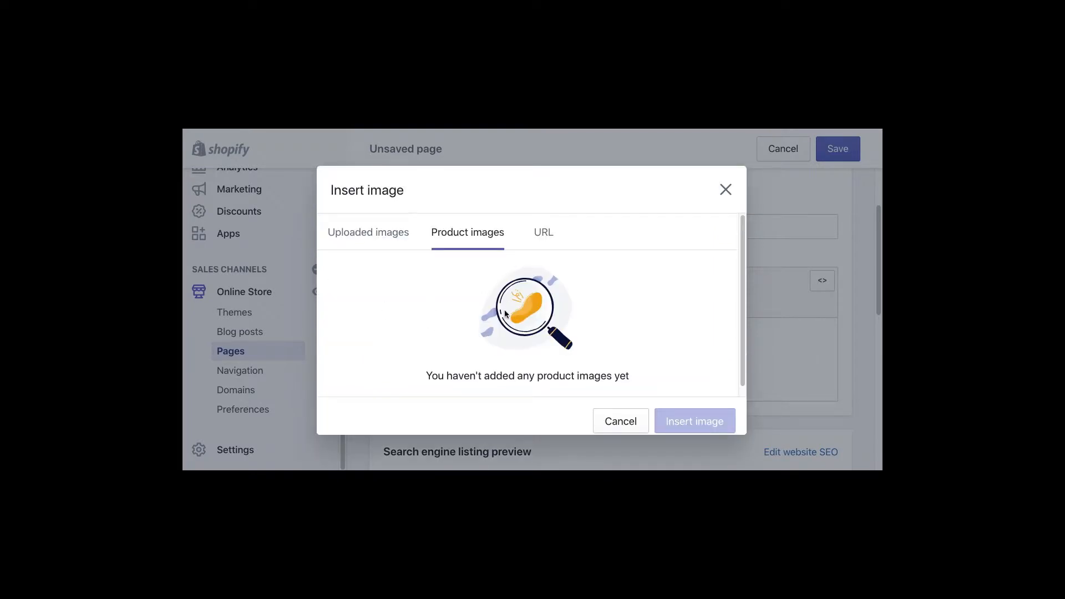
click(364, 233)
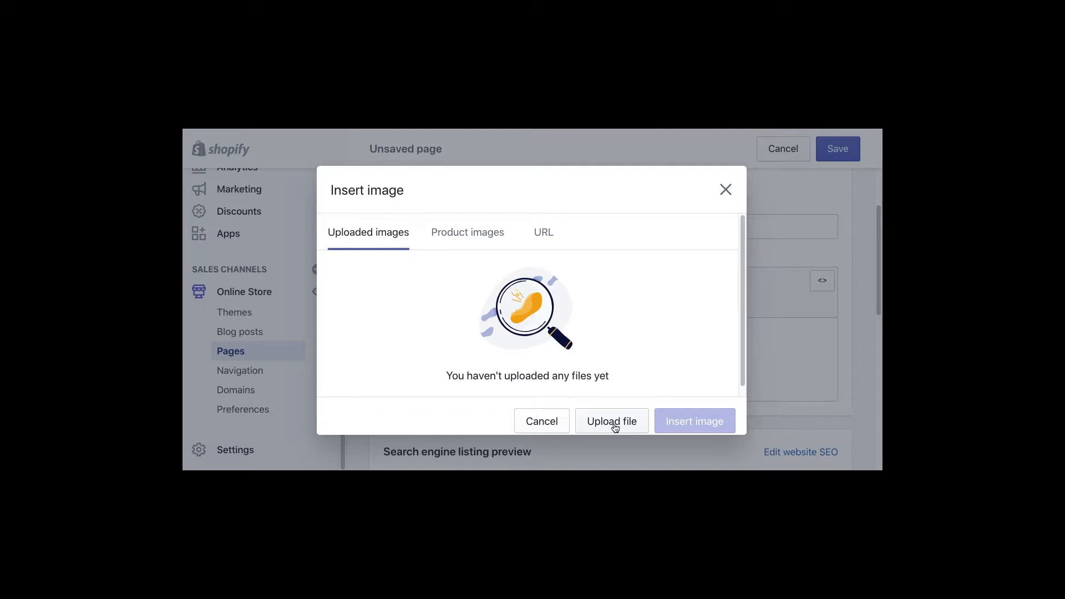
click(730, 196)
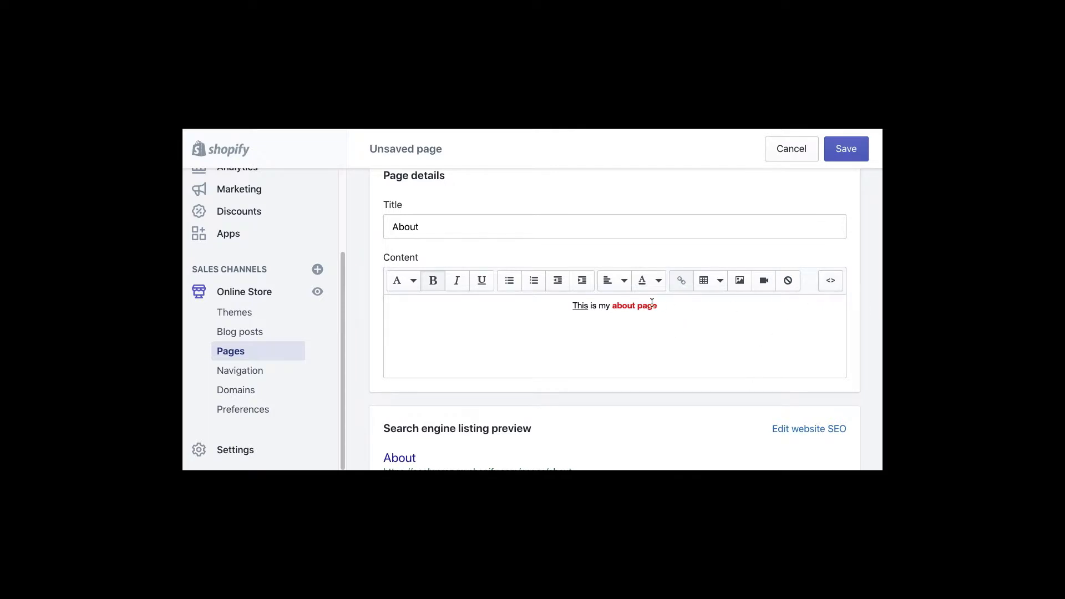
- Make 'This is my about page' a Heading 1 and show the content's HTML source
drag(677, 303, 484, 313)
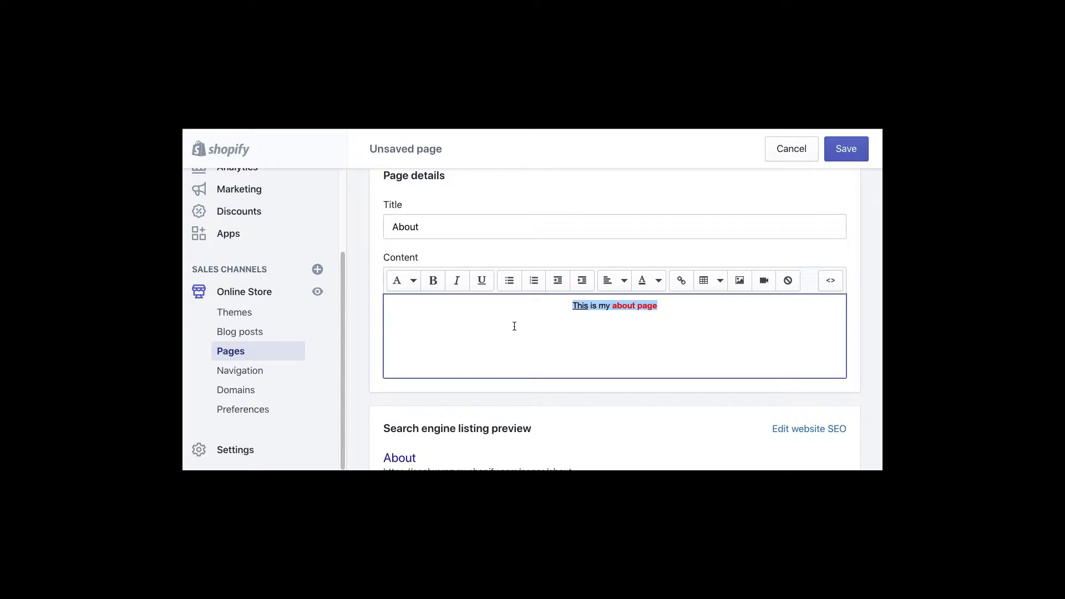
click(658, 281)
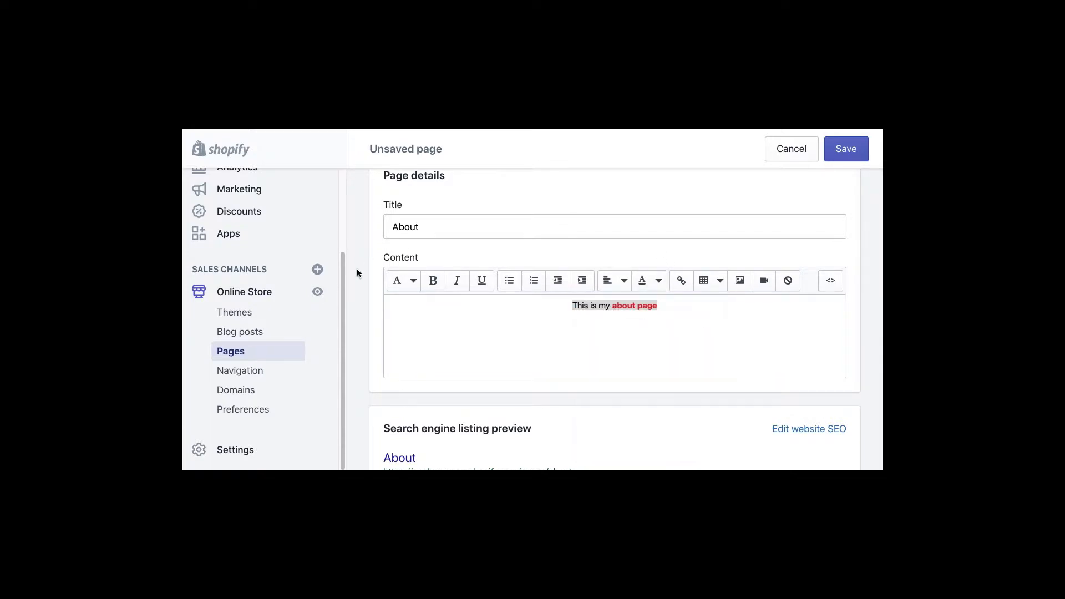
click(400, 280)
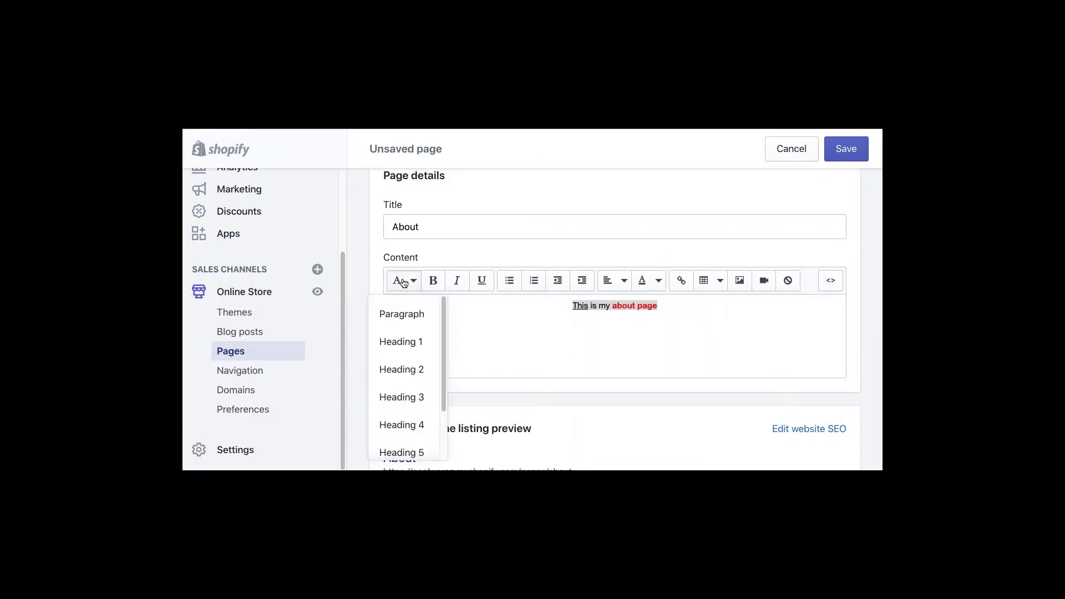
click(399, 341)
click(688, 341)
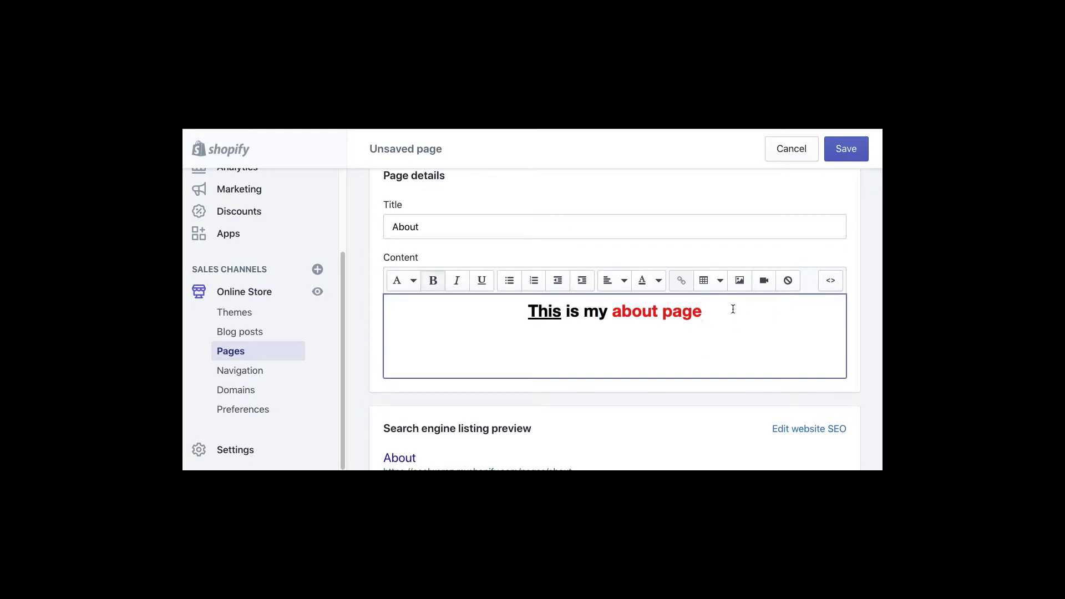
click(830, 281)
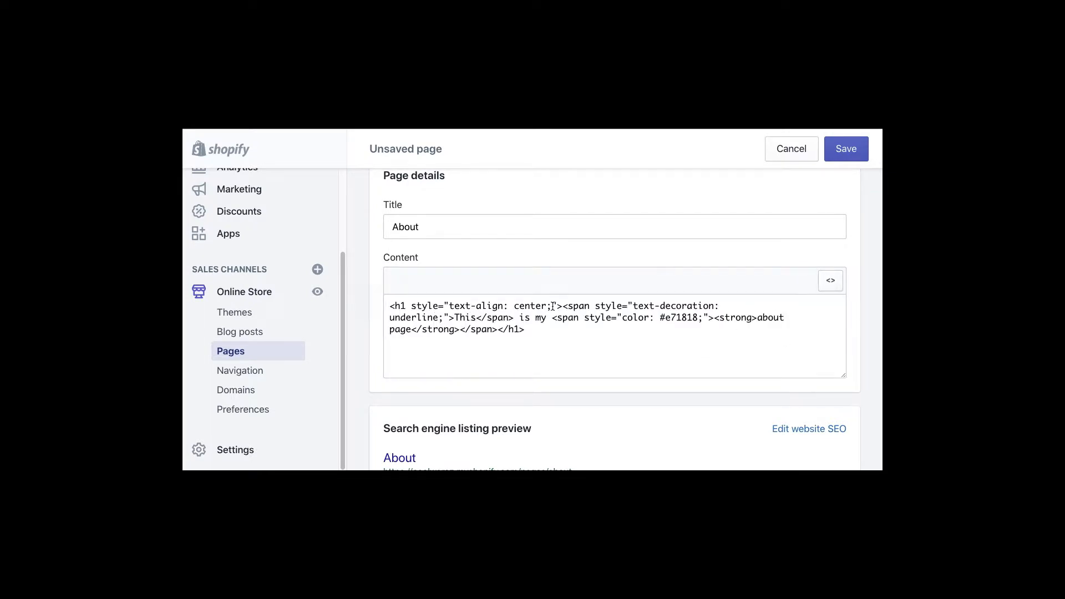
- Switch back from HTML to formatted view and check the search engine preview description
click(830, 280)
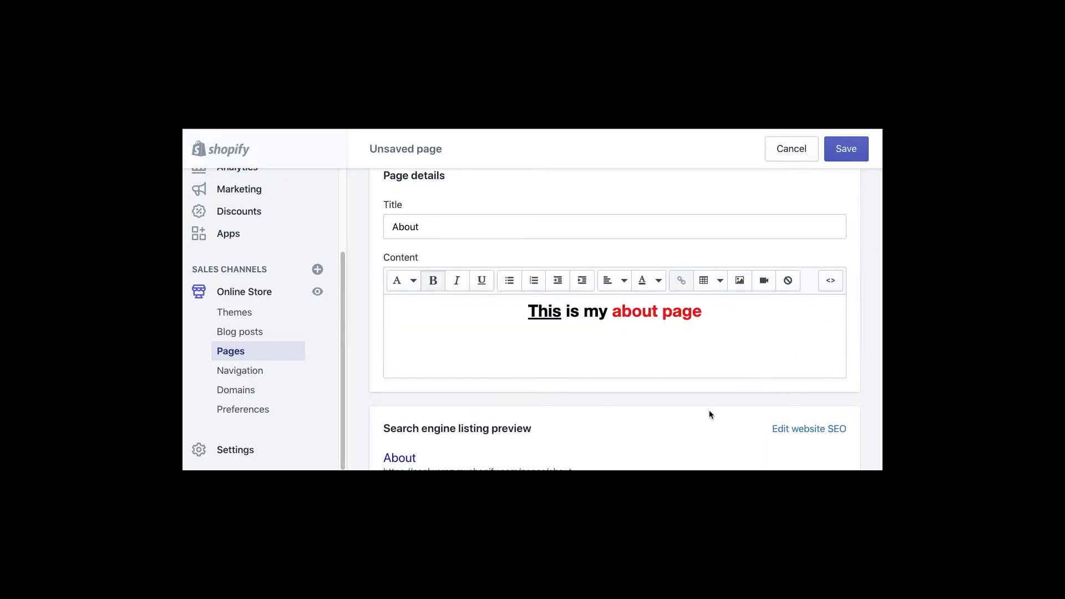
scroll(660, 369, down, 2)
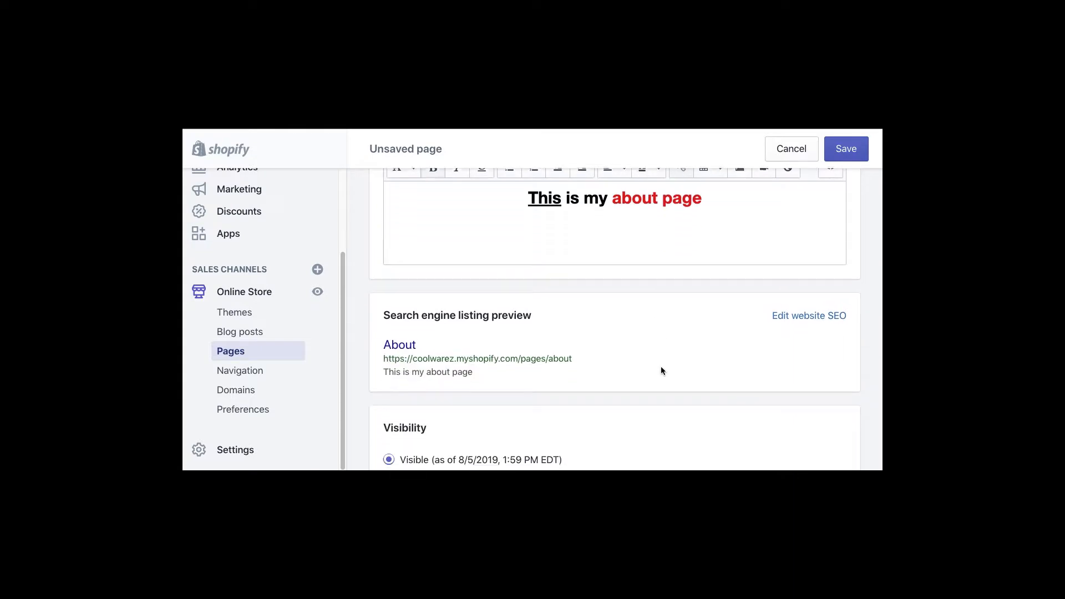
scroll(661, 368, down, 1)
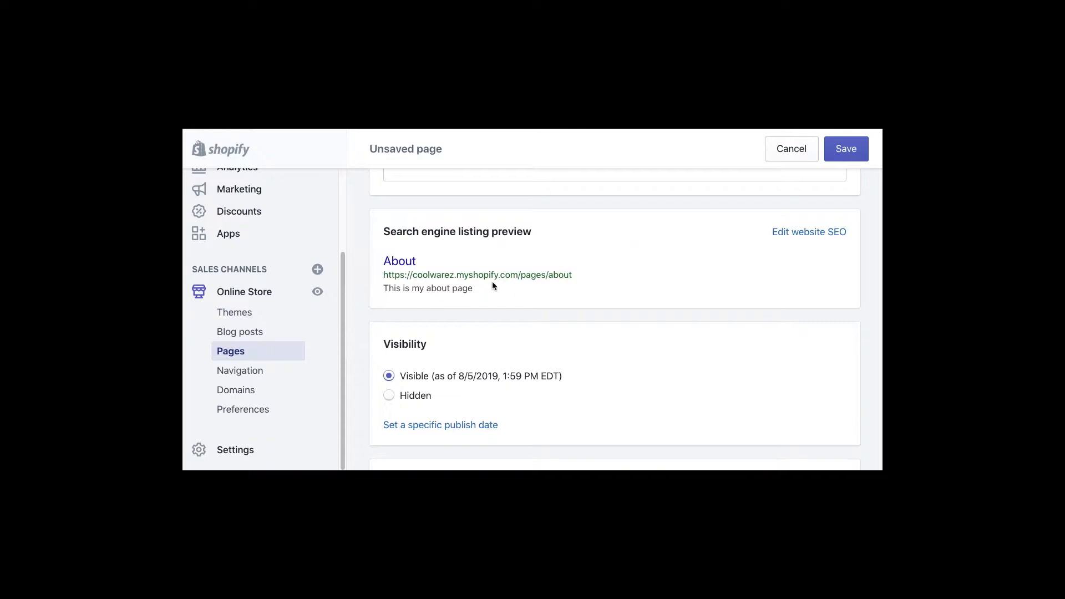
scroll(623, 272, up, 3)
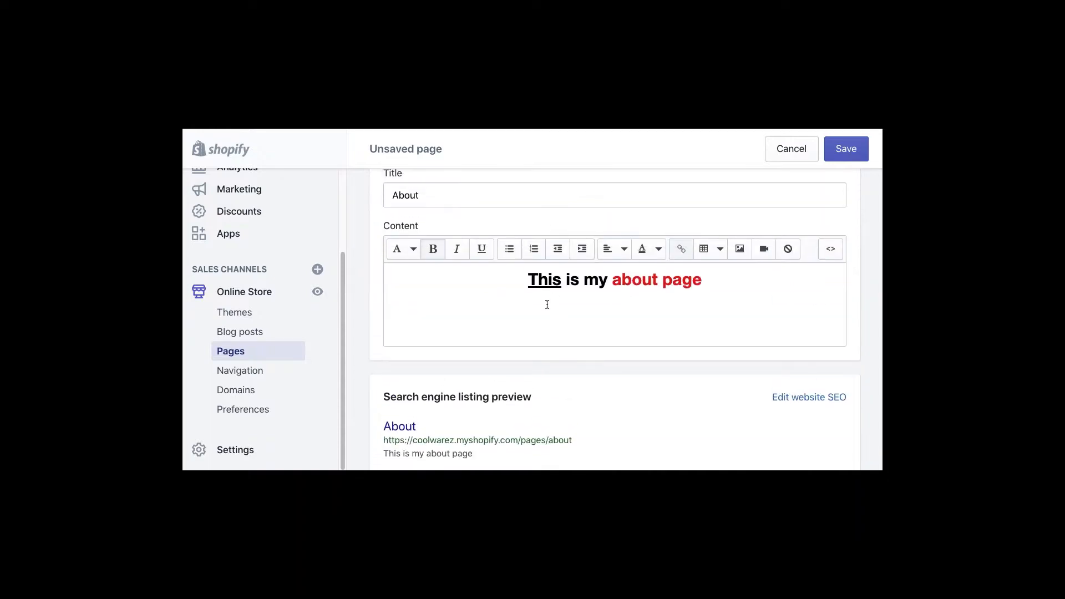
- Add a new paragraph of random filler characters below the About heading
click(747, 275)
key(Return)
text(eeeekekkekekekk)
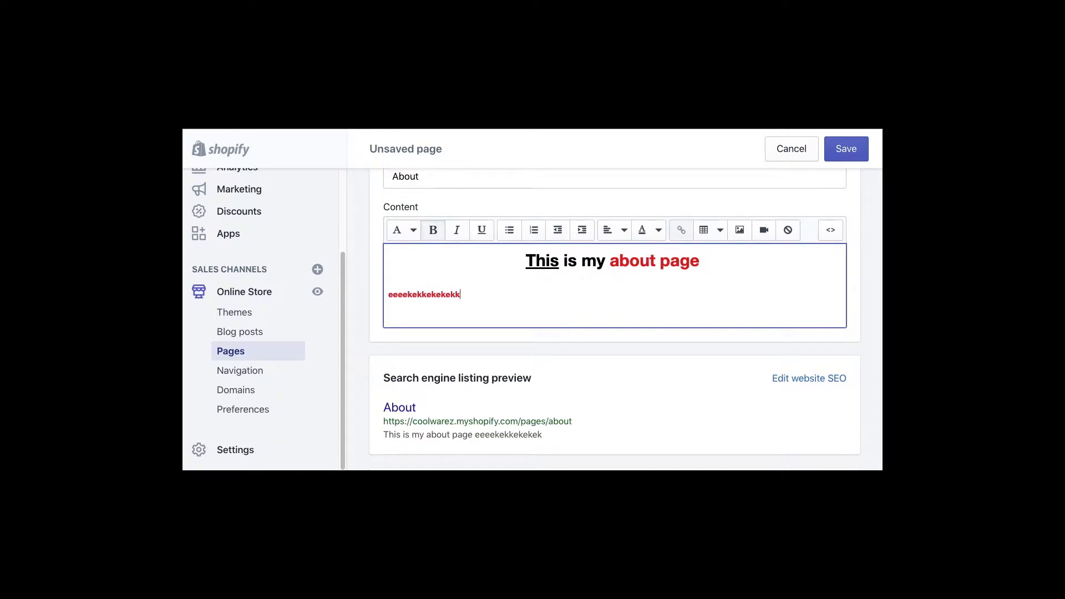
text(ekekkekekkekekkekekkekekkekekkekek)
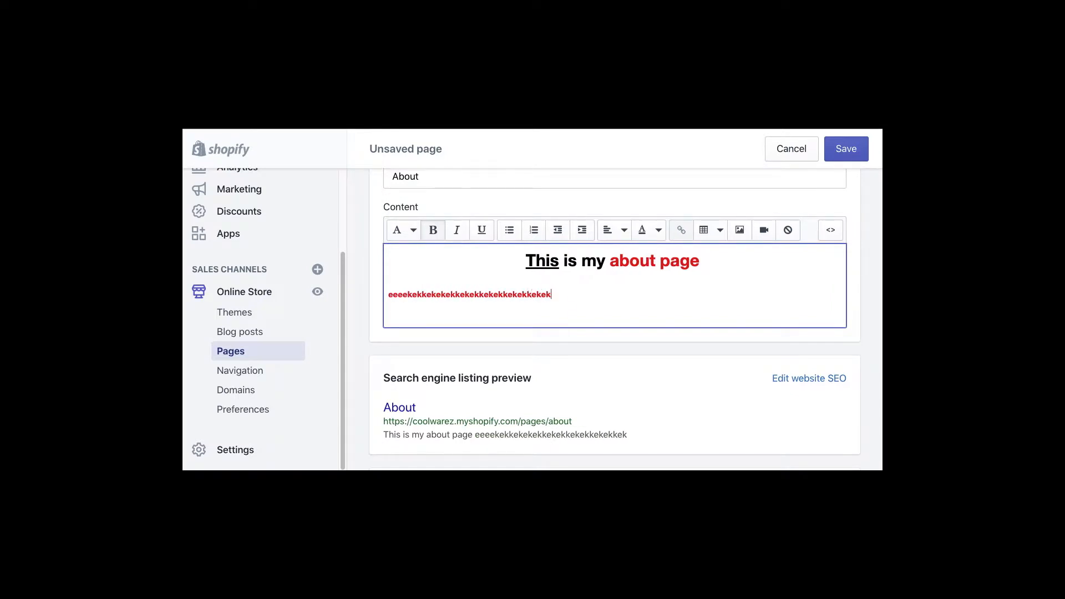
text(kekekkeok2oe2e902e92e)
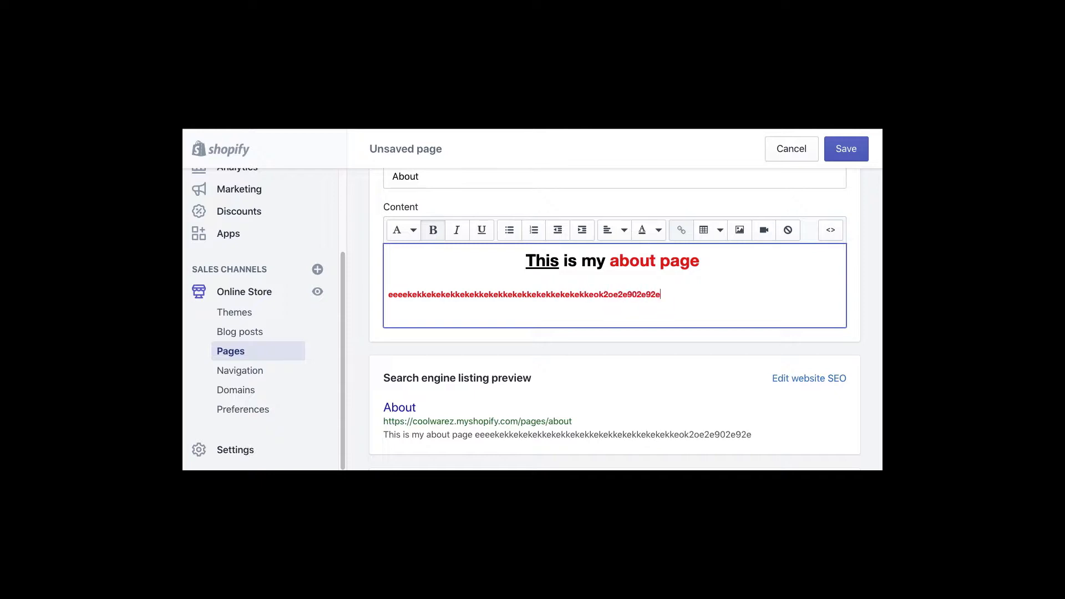
text(ejwwpwkedowkdeowkdowkdwdokwd)
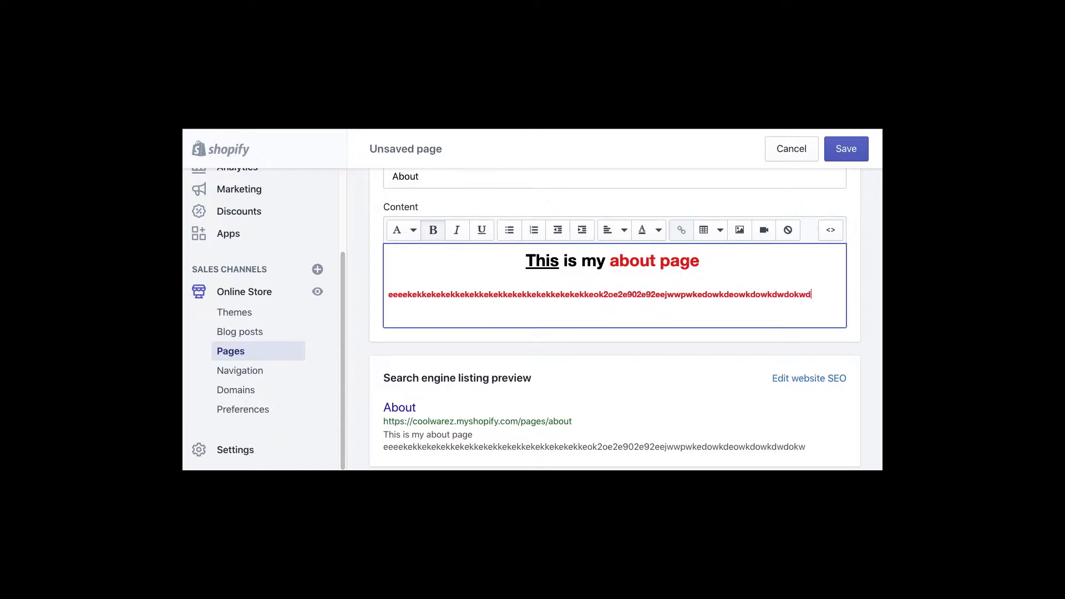
text(opwkdpkwopdkwodkwopdkwopdkwopdkopwdkwopdkwopdkwokdwop)
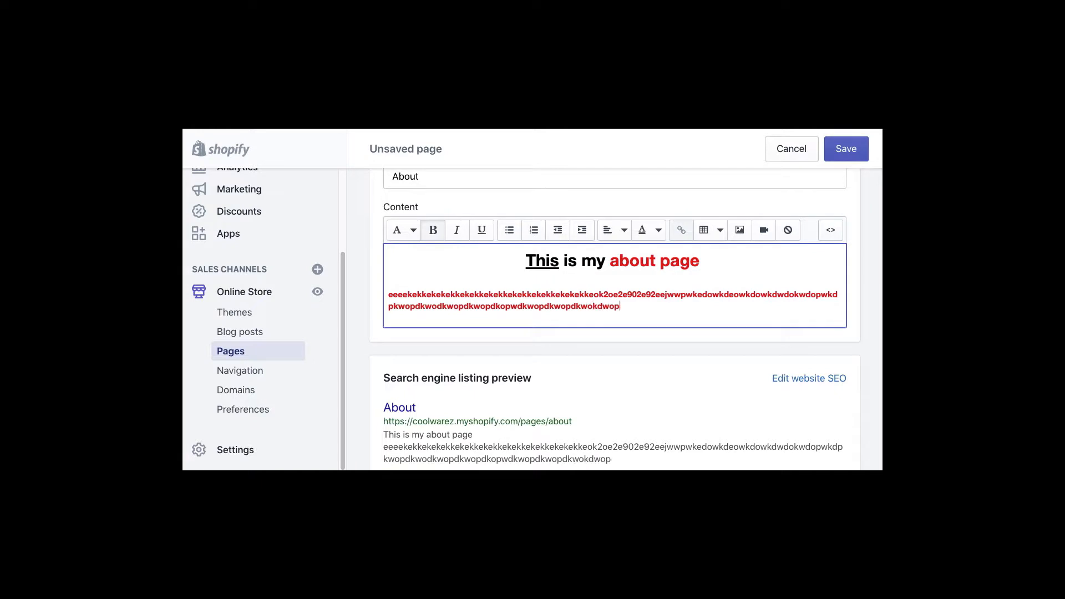
text(dopwdopwkdowkdopkwdopwkdowkdopkwdopwdopkw)
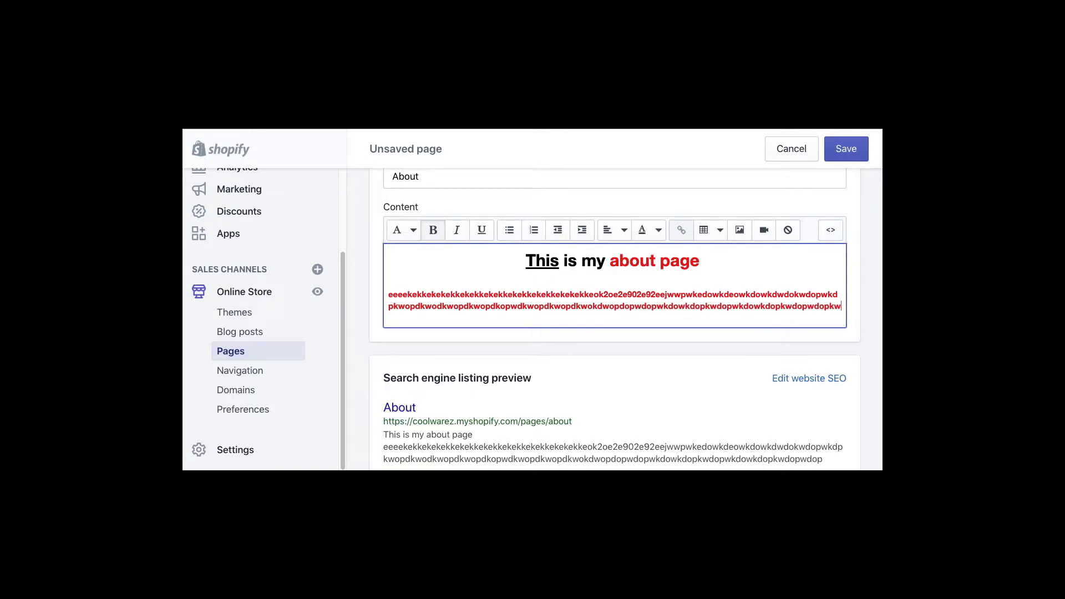
text(dokwdpwkdpowkdwdkopwdkwpdkopwdkwopkdpw)
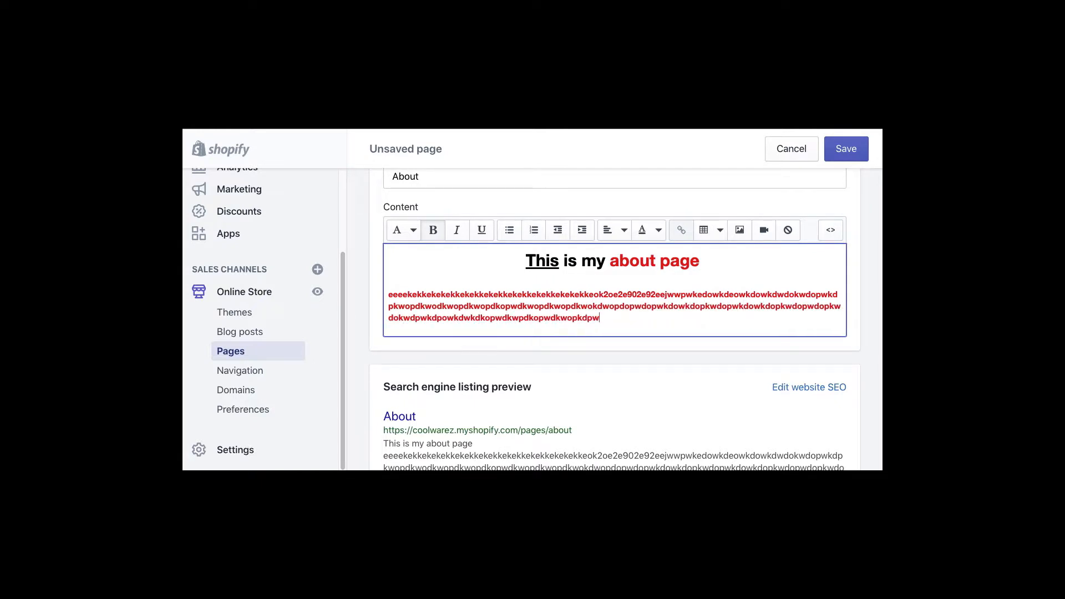
text(dkpwodkwpodkwpodkwopdkwdopwdopkwd)
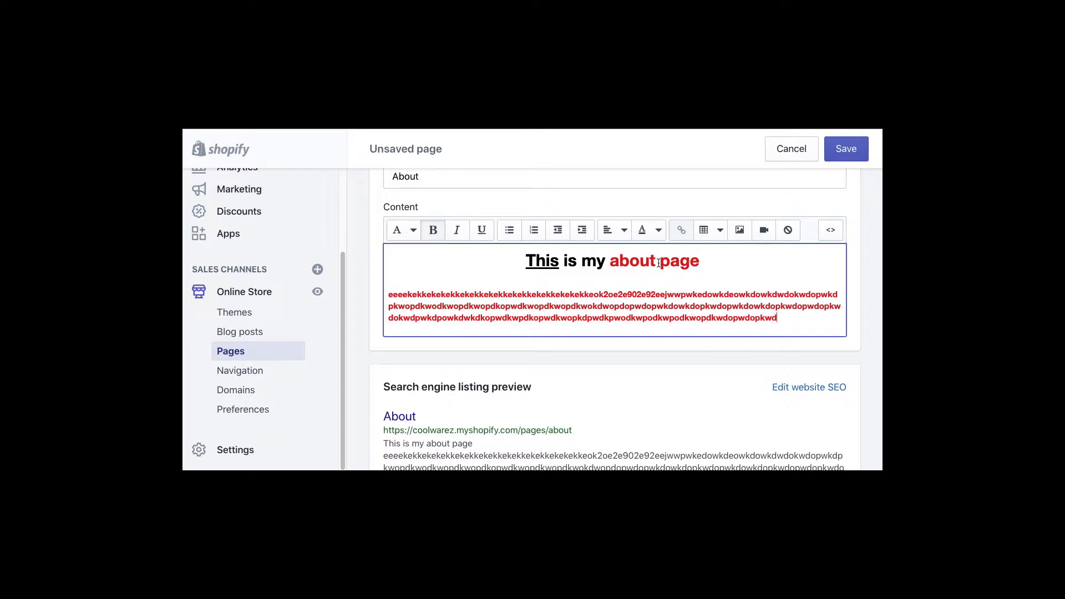
scroll(661, 393, down, 2)
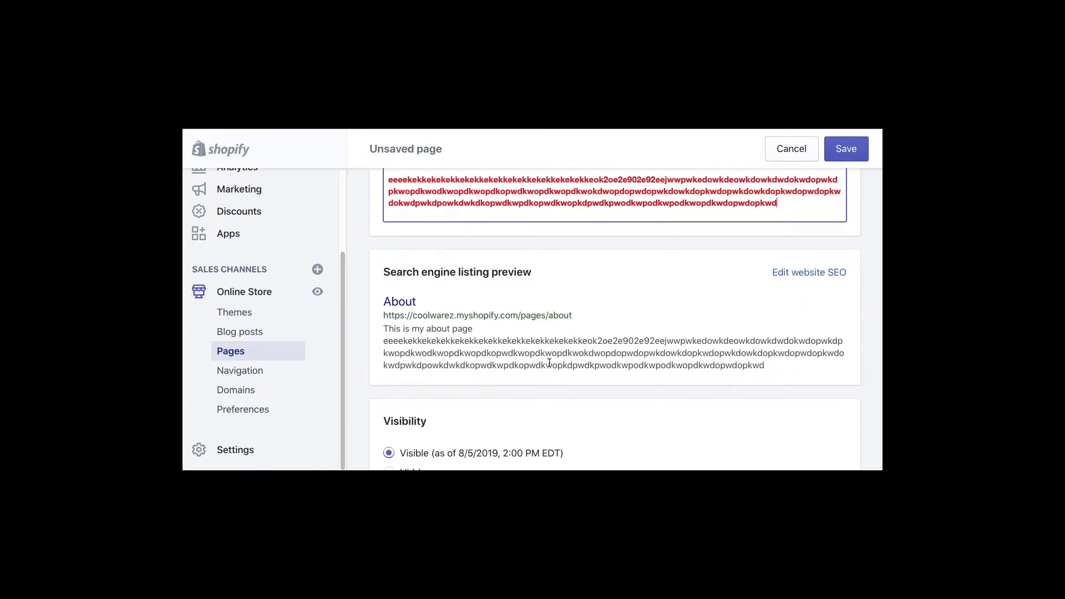
drag(581, 203, 464, 191)
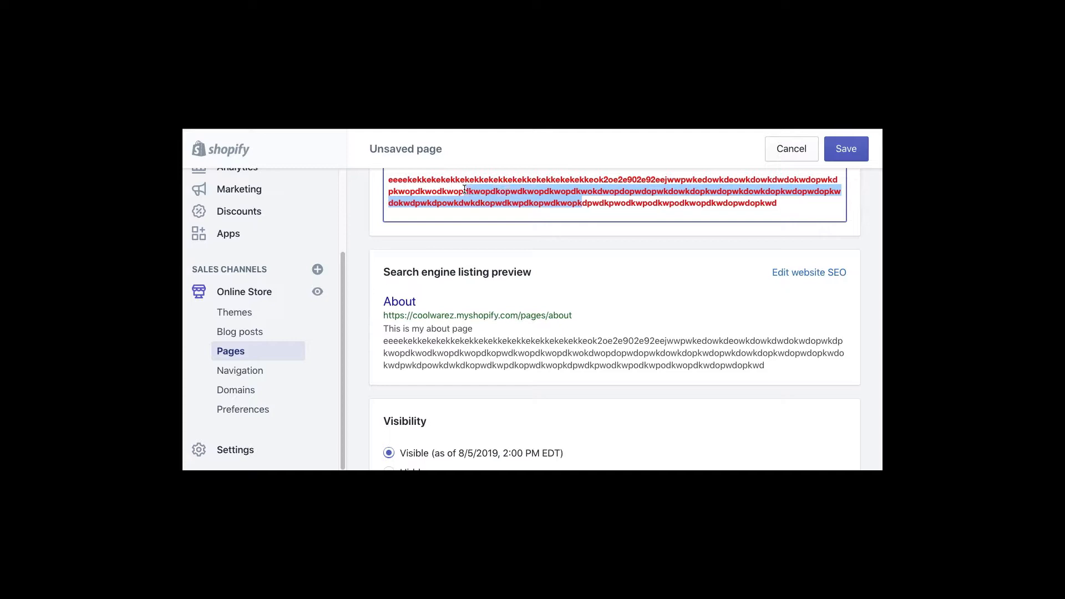
click(465, 191)
- Change the search-engine page title from 'About' to 'About Coolwarez'
click(800, 279)
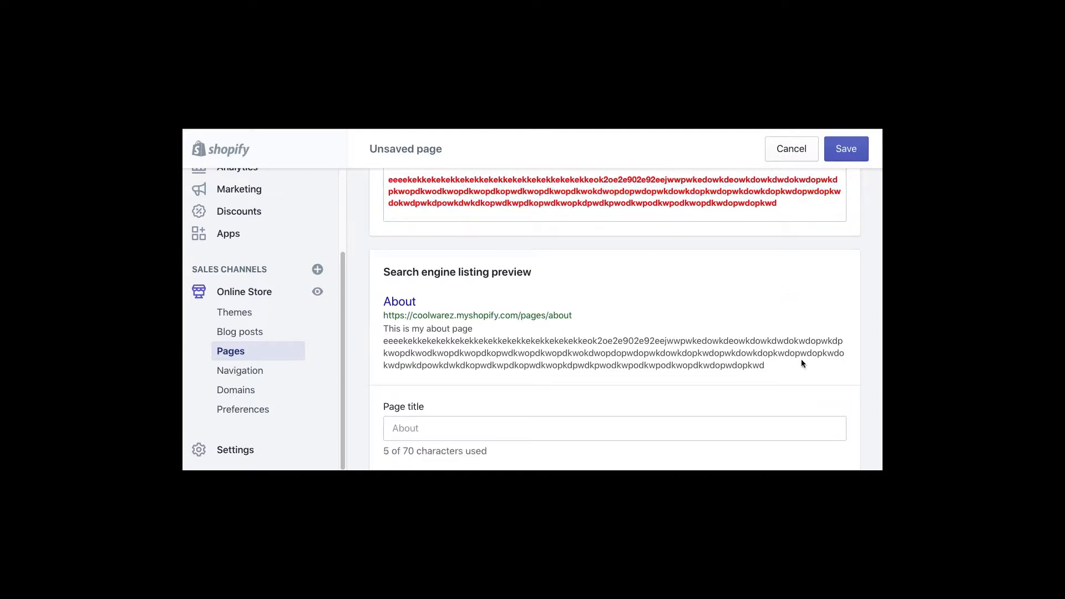
click(429, 427)
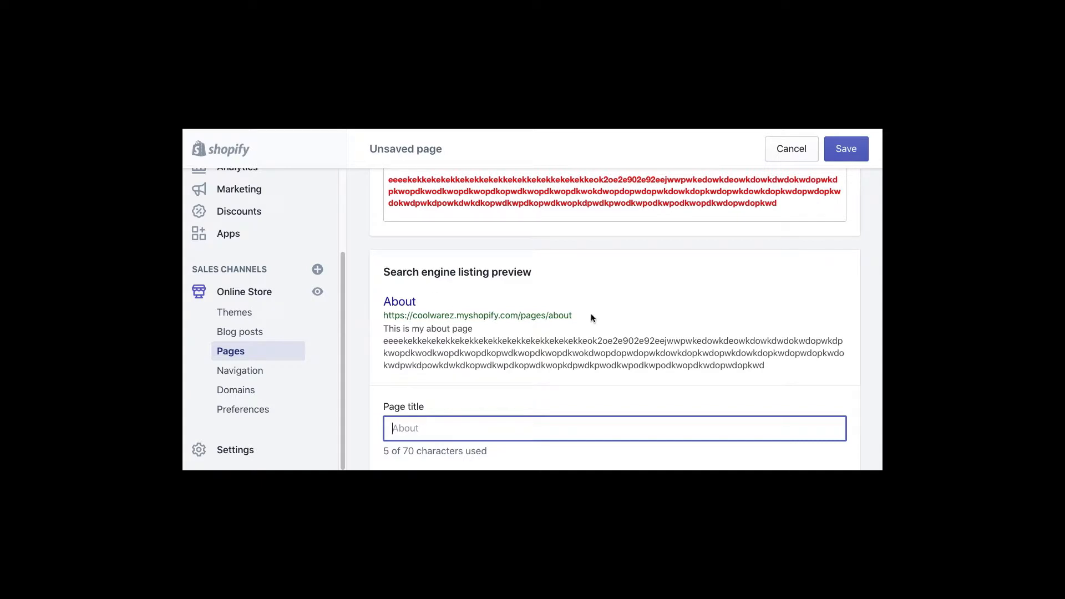
scroll(568, 325, down, 3)
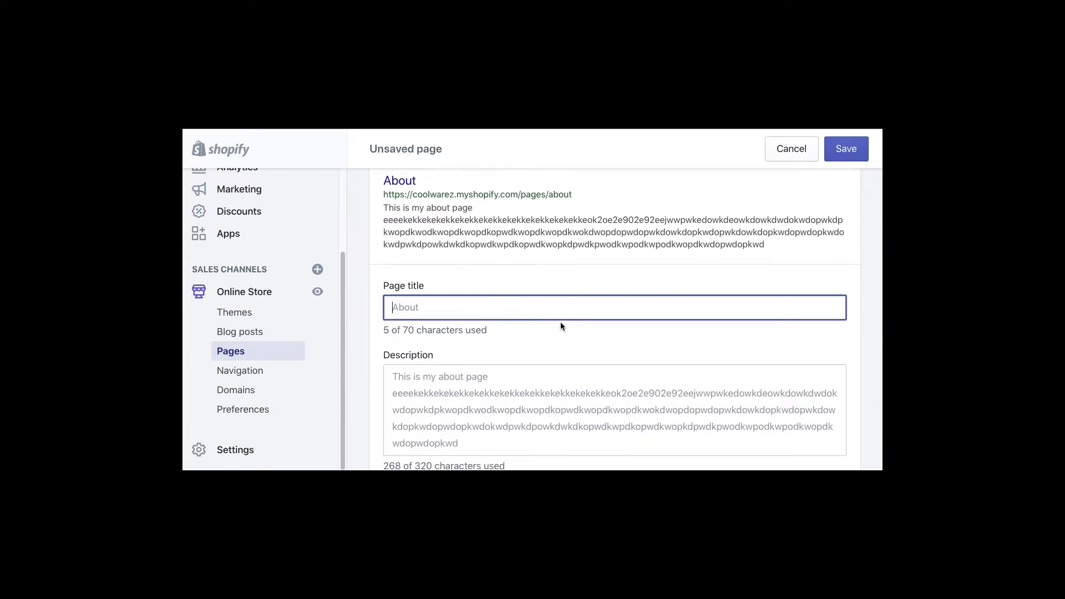
text(A)
text(viy)
key(BackSpace)
key(BackSpace)
key(BackSpace)
text(bout Coolwarez)
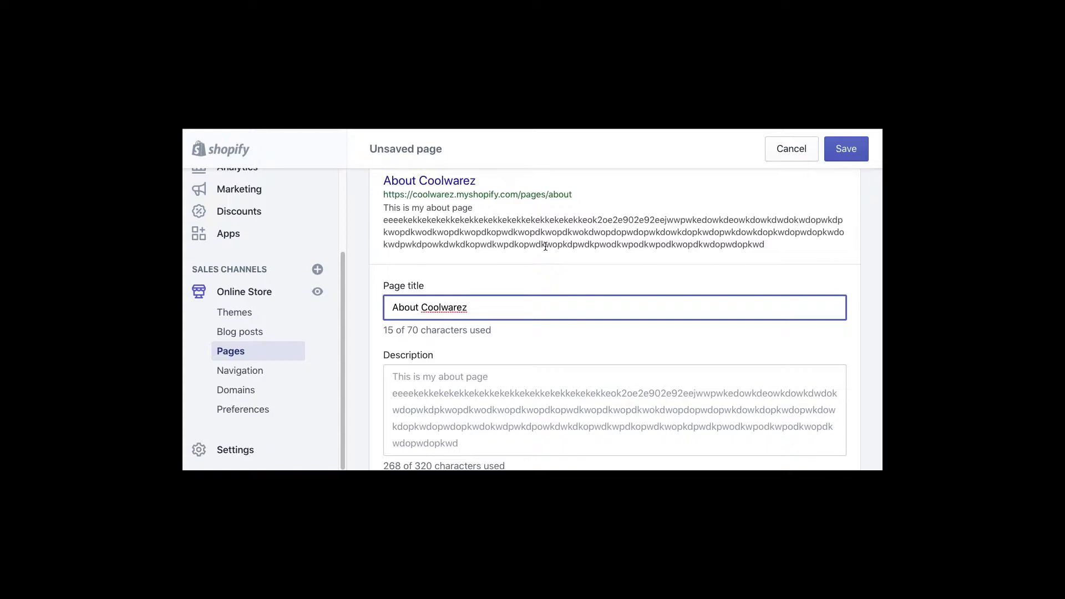
scroll(531, 288, up, 10)
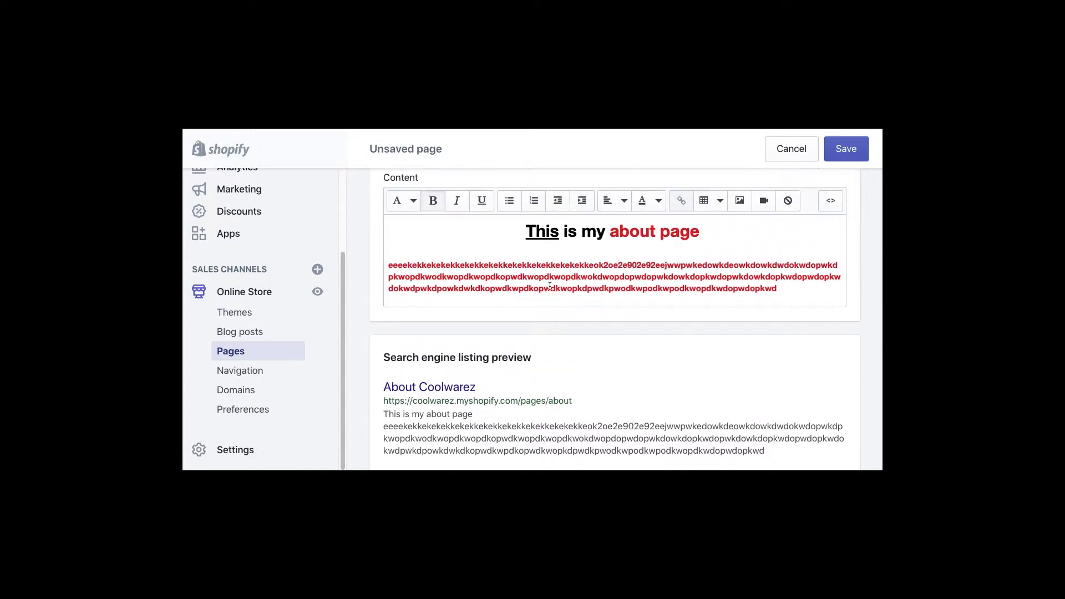
click(572, 321)
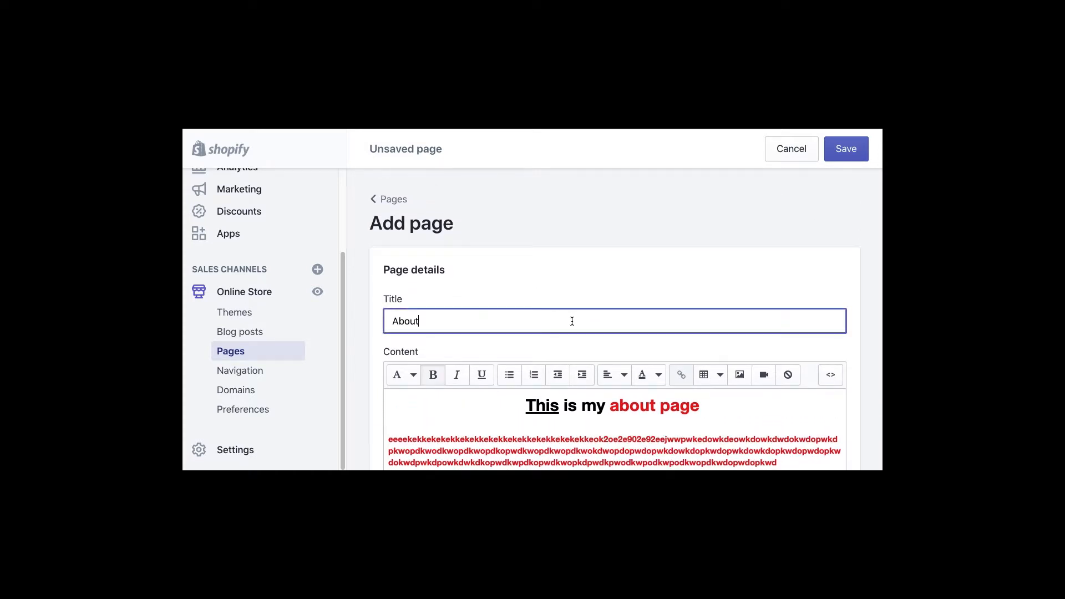
scroll(500, 310, down, 10)
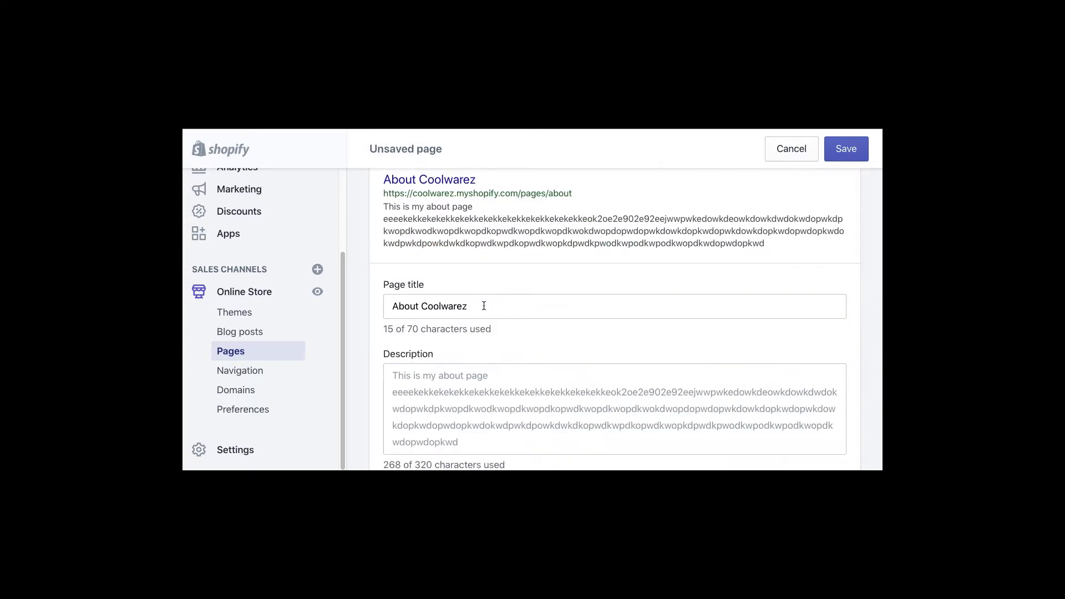
scroll(498, 306, down, 1)
click(491, 337)
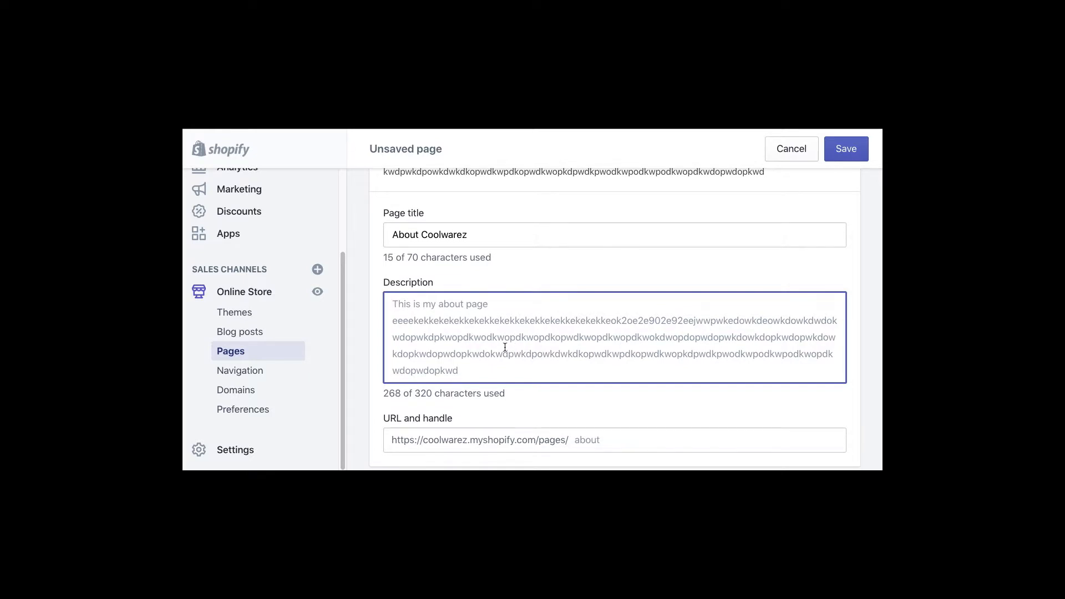
- Keep 'page' as the template suffix and save the new About page
scroll(547, 340, down, 3)
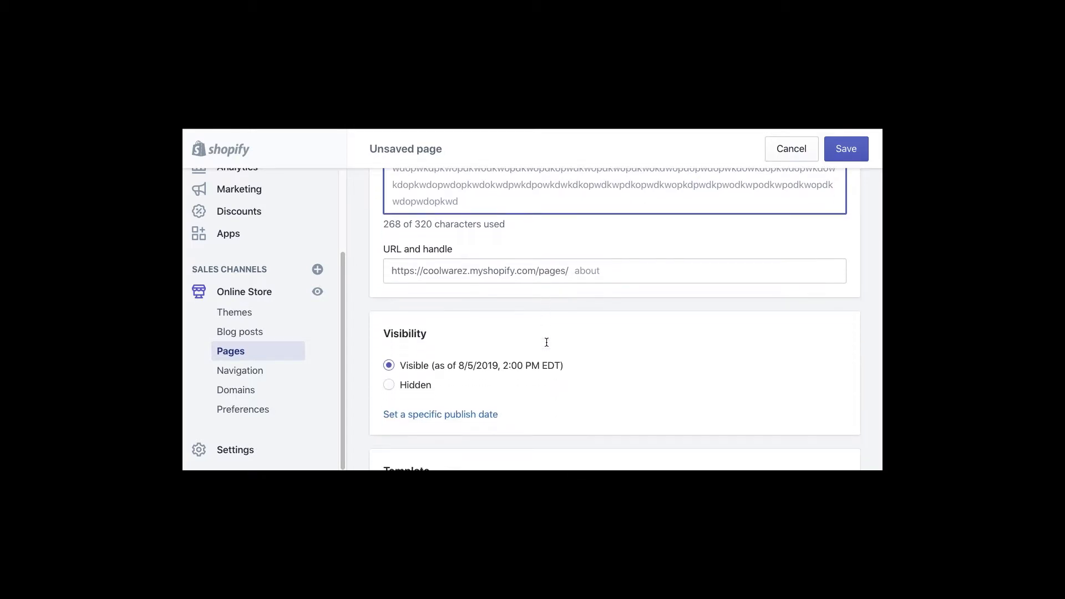
scroll(515, 344, down, 1)
scroll(552, 324, down, 2)
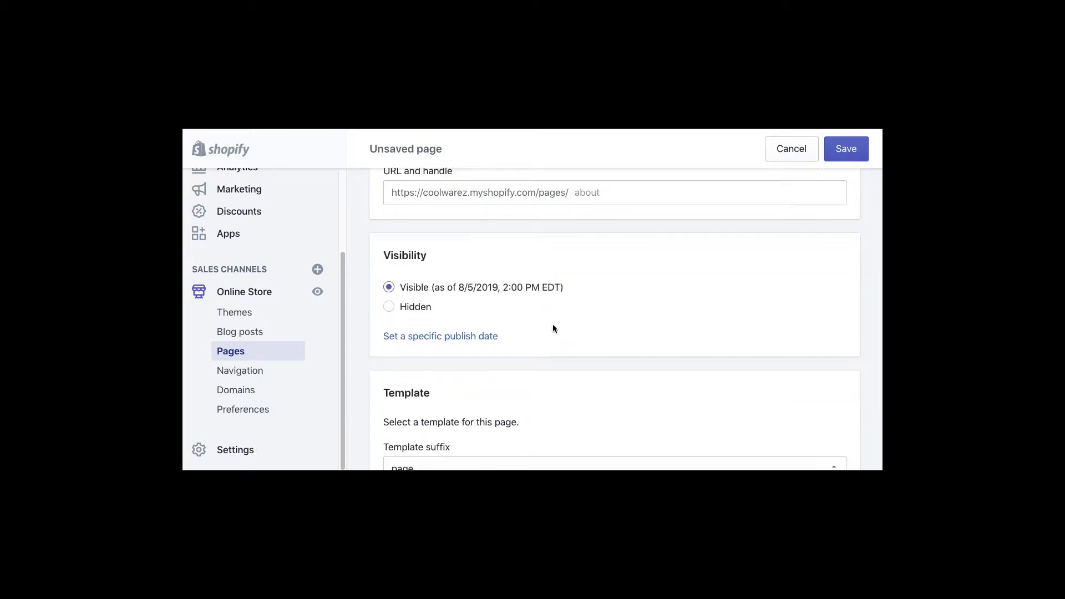
scroll(563, 283, down, 2)
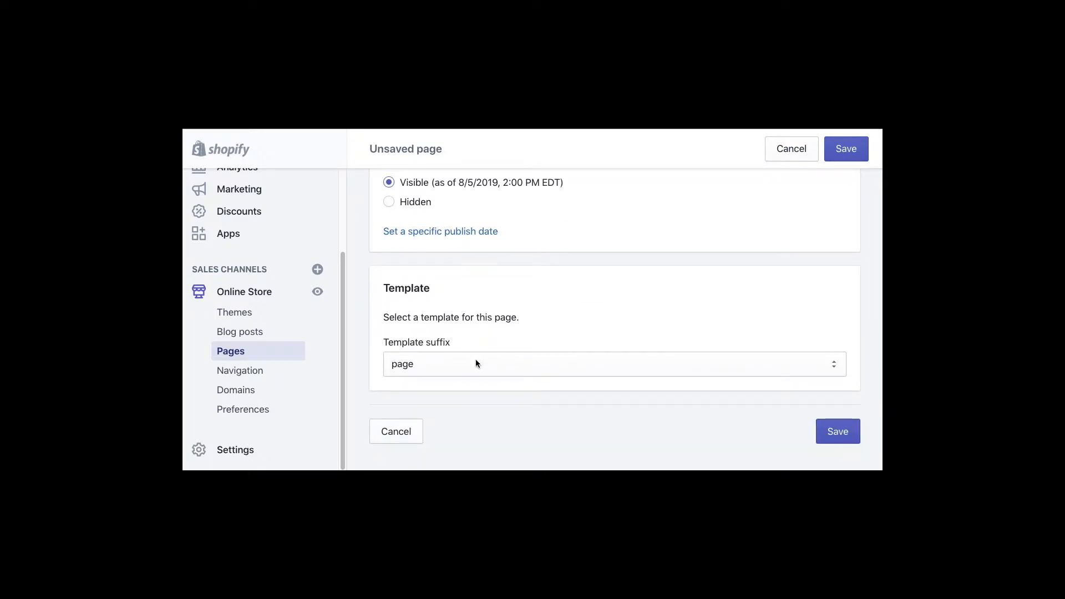
click(474, 358)
click(552, 330)
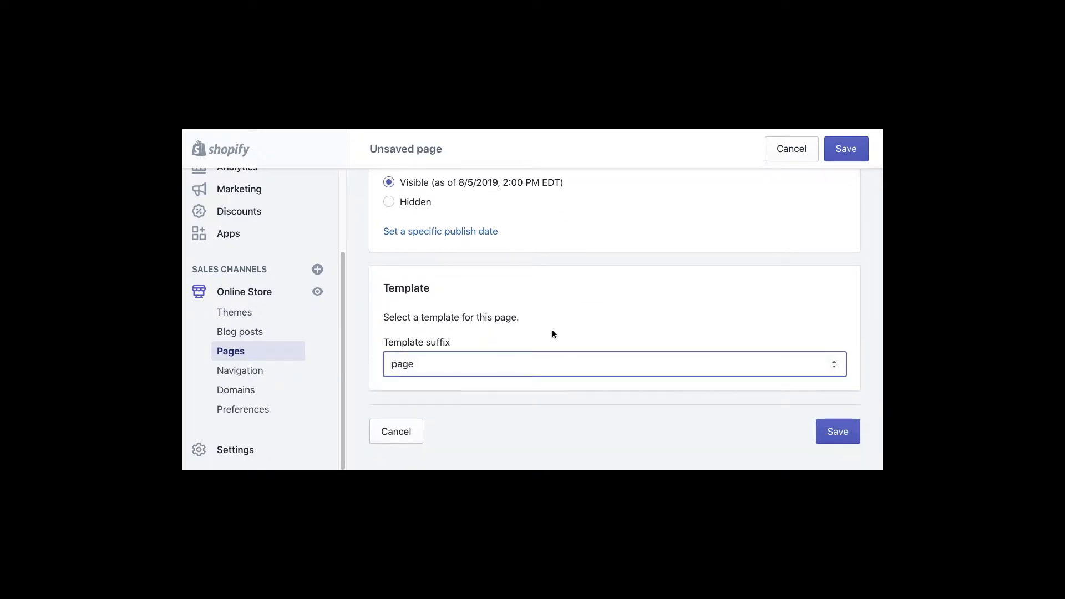
click(516, 368)
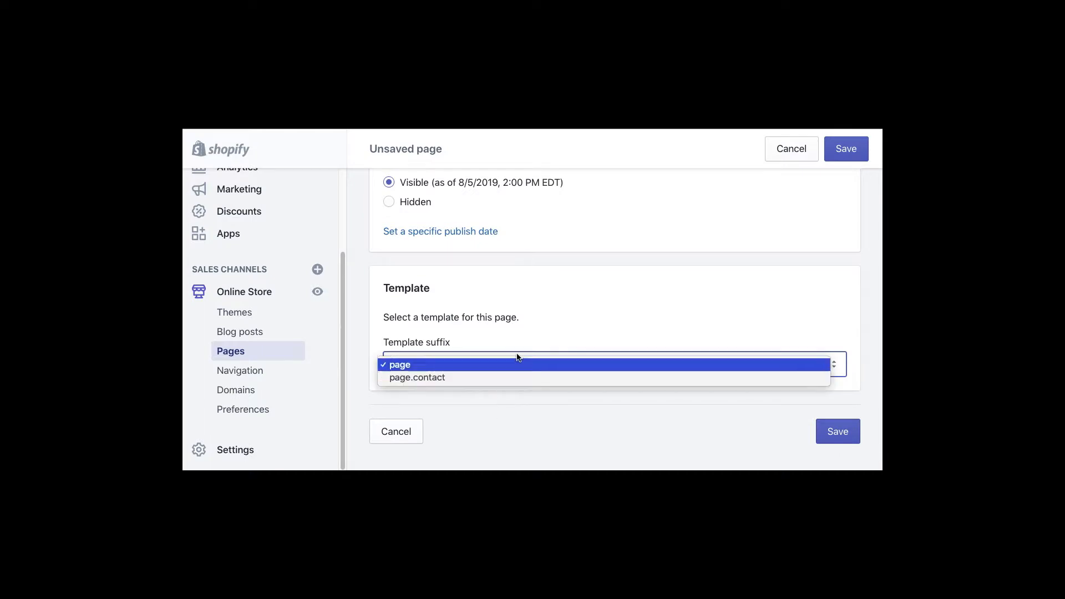
click(554, 362)
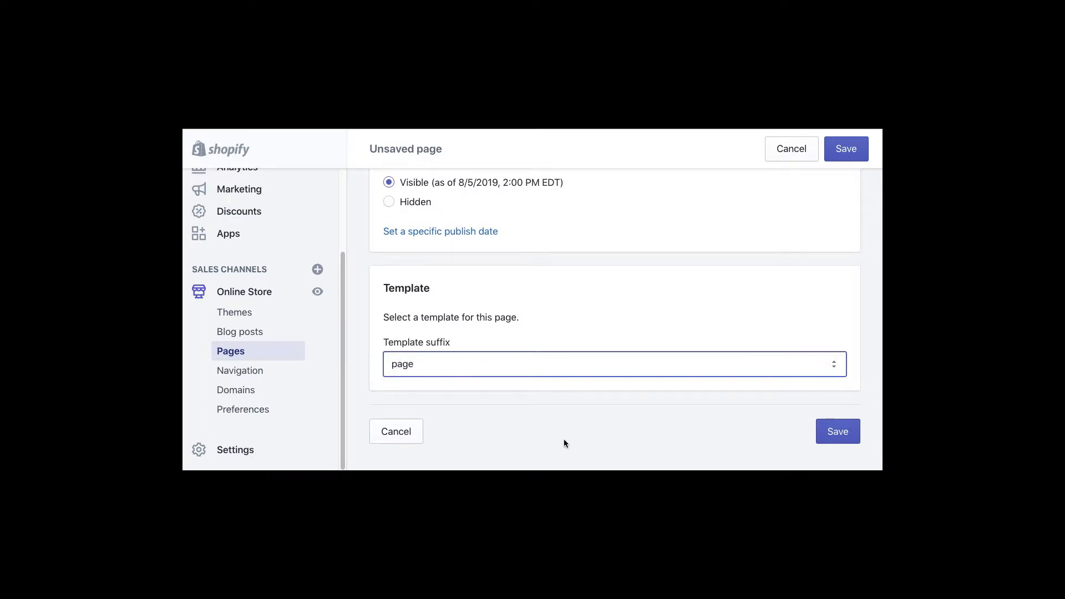
click(516, 367)
click(602, 311)
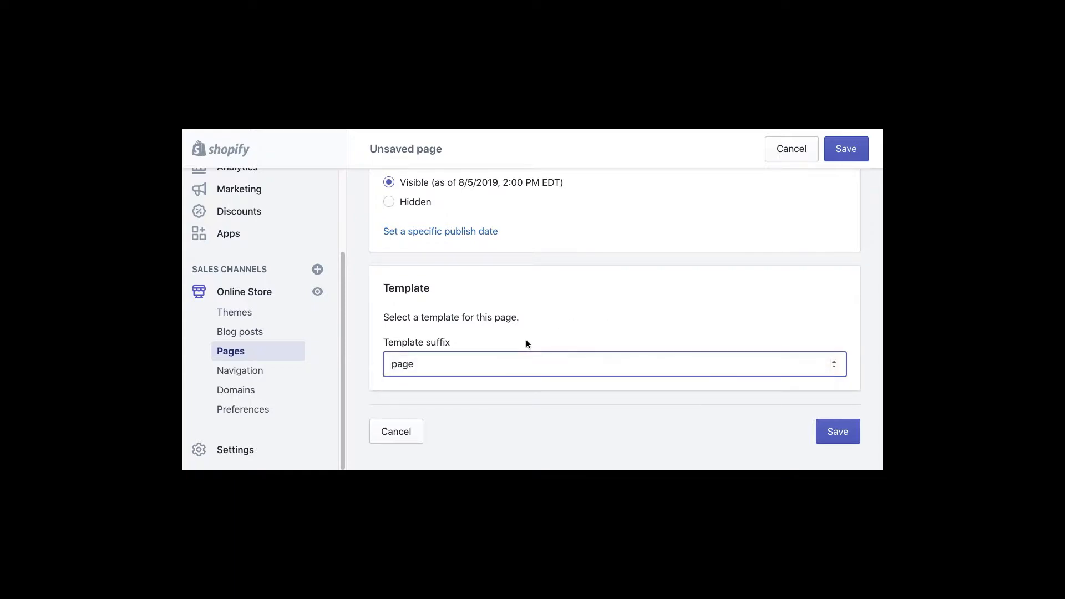
click(579, 323)
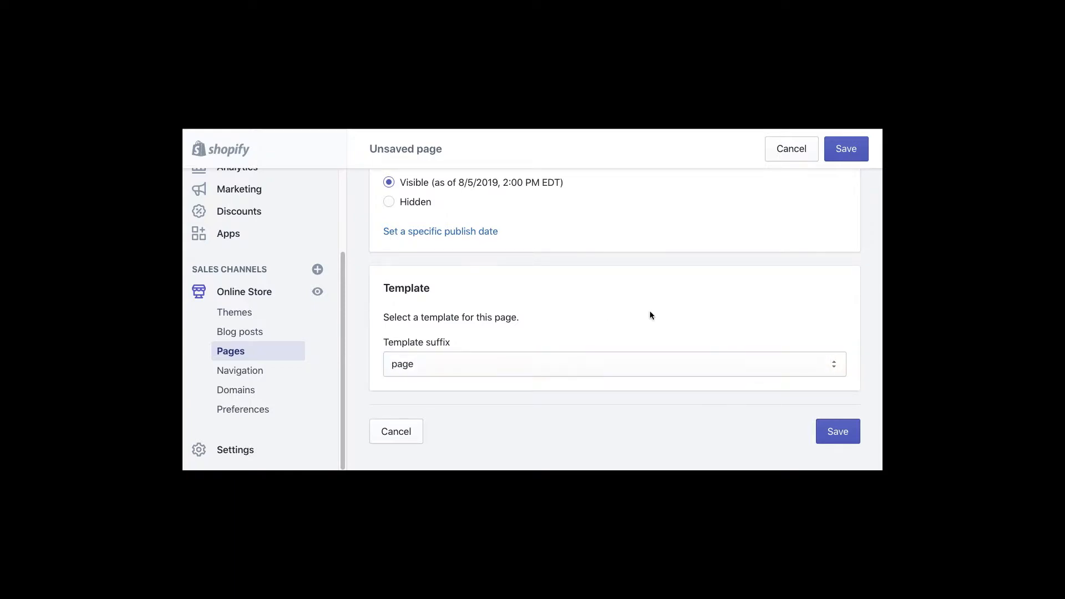
click(842, 151)
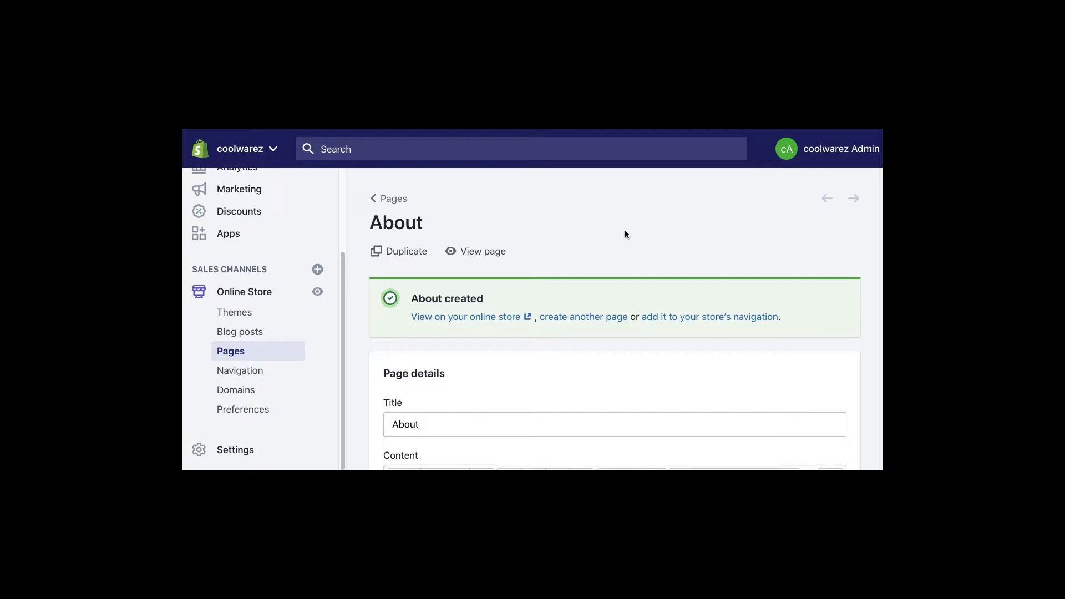
- Check the About page on the password-protected storefront, then go to Online Store Themes
scroll(625, 230, down, 2)
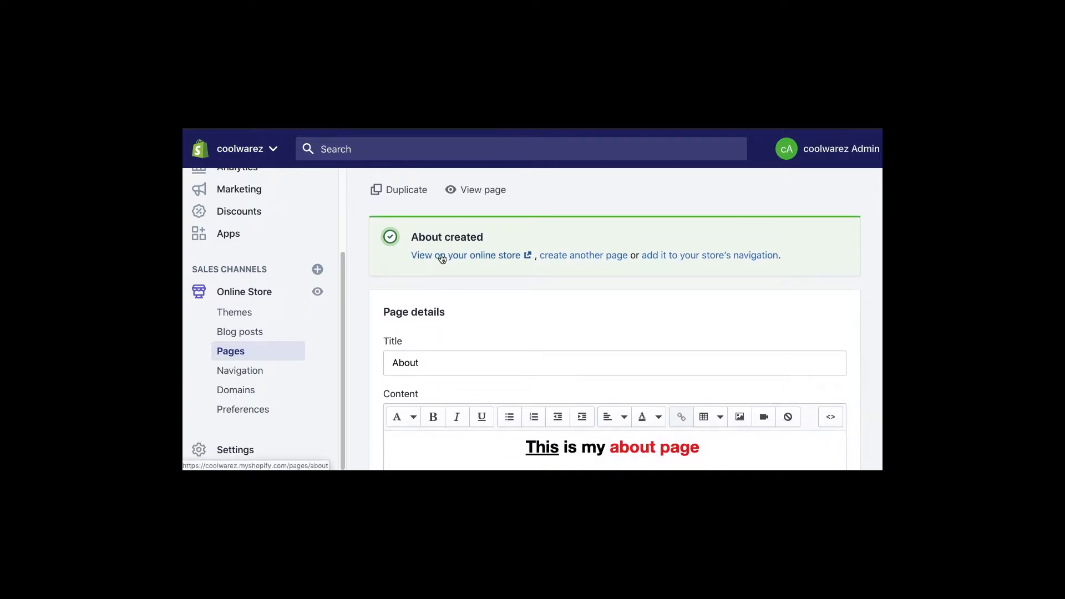
click(442, 260)
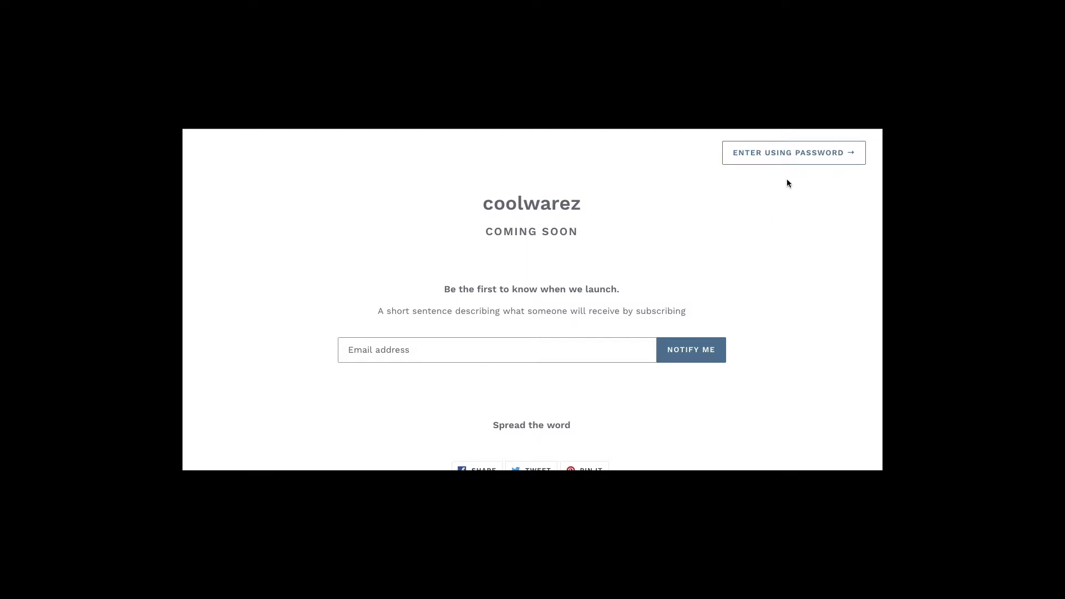
key(super+w)
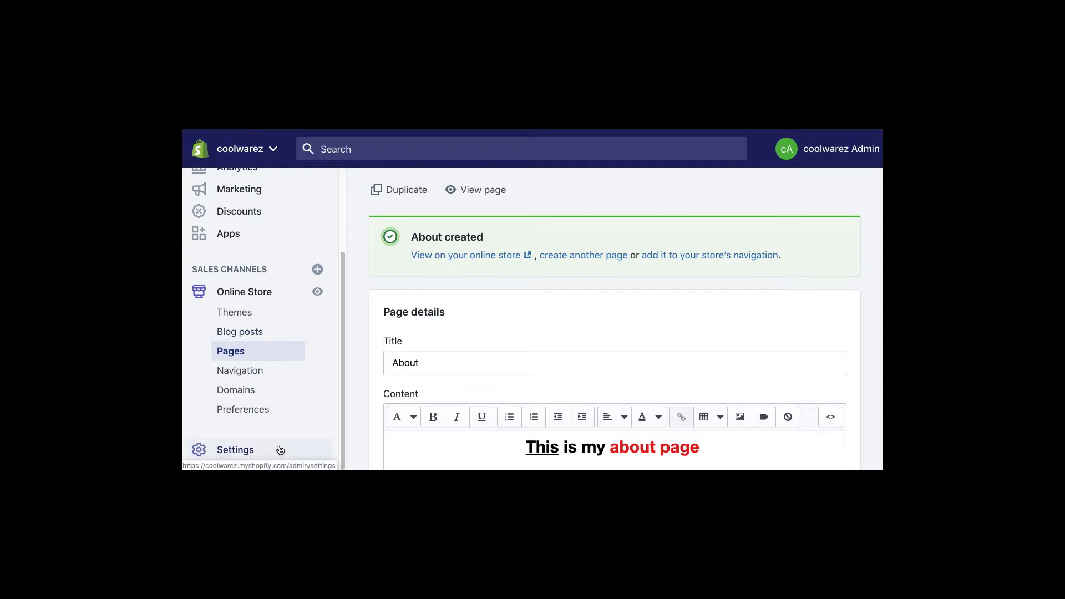
click(267, 295)
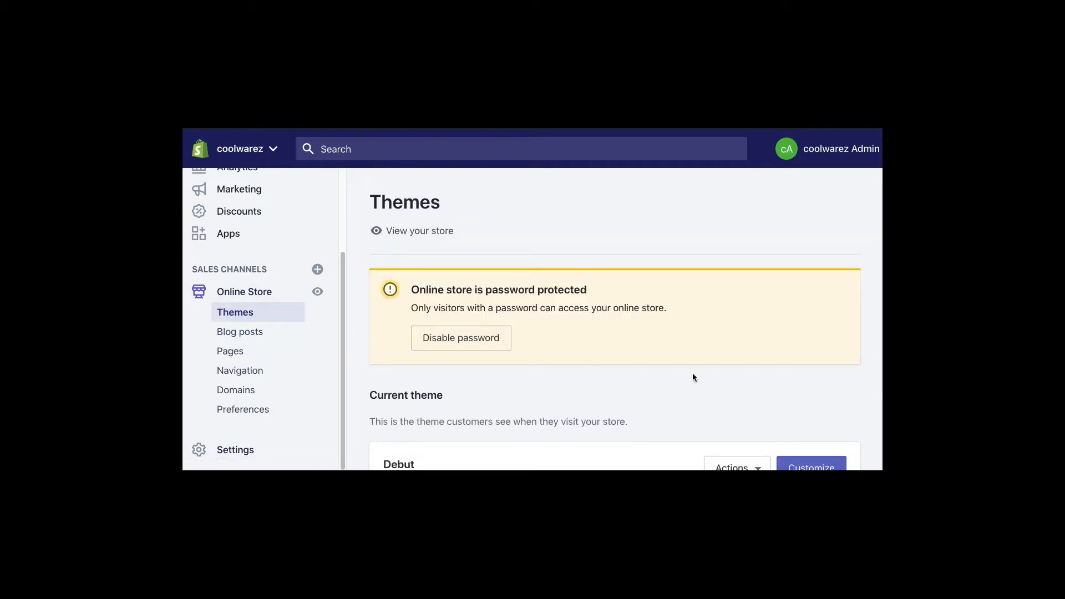
scroll(791, 397, down, 4)
drag(418, 234, 390, 232)
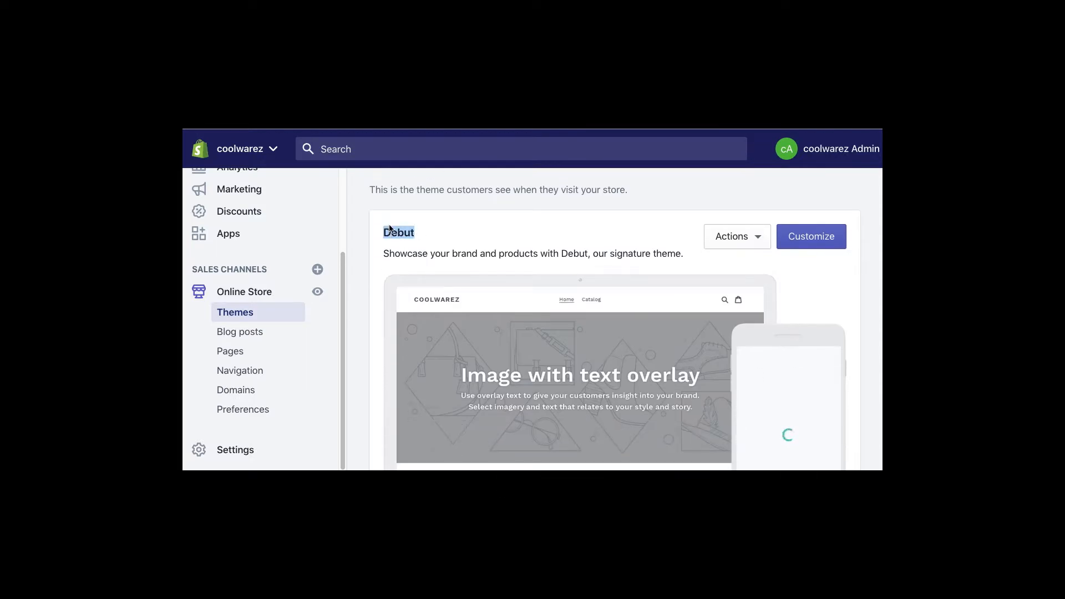
click(758, 238)
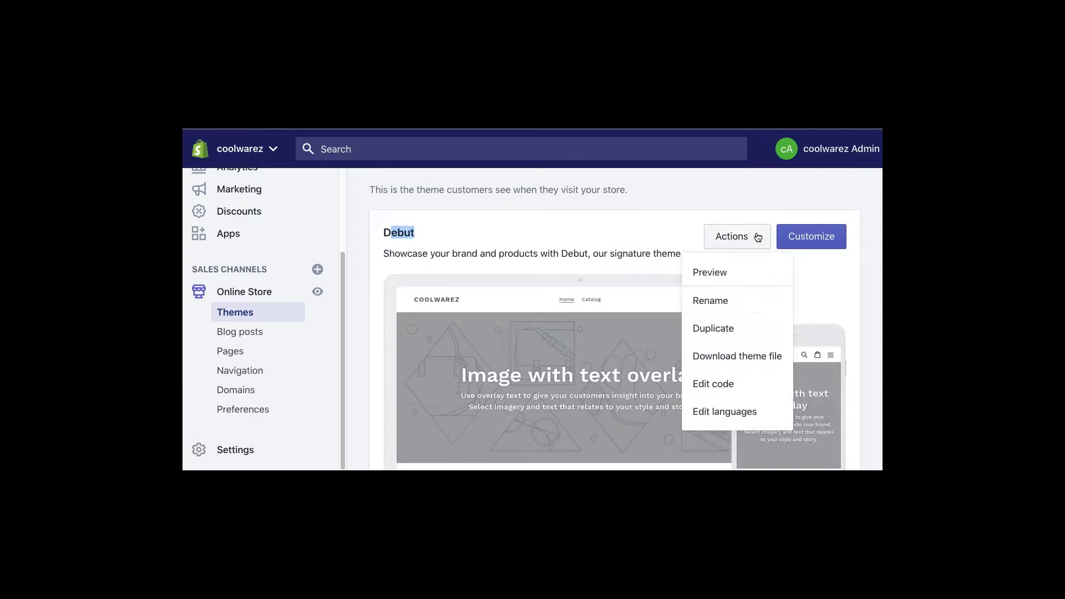
click(717, 272)
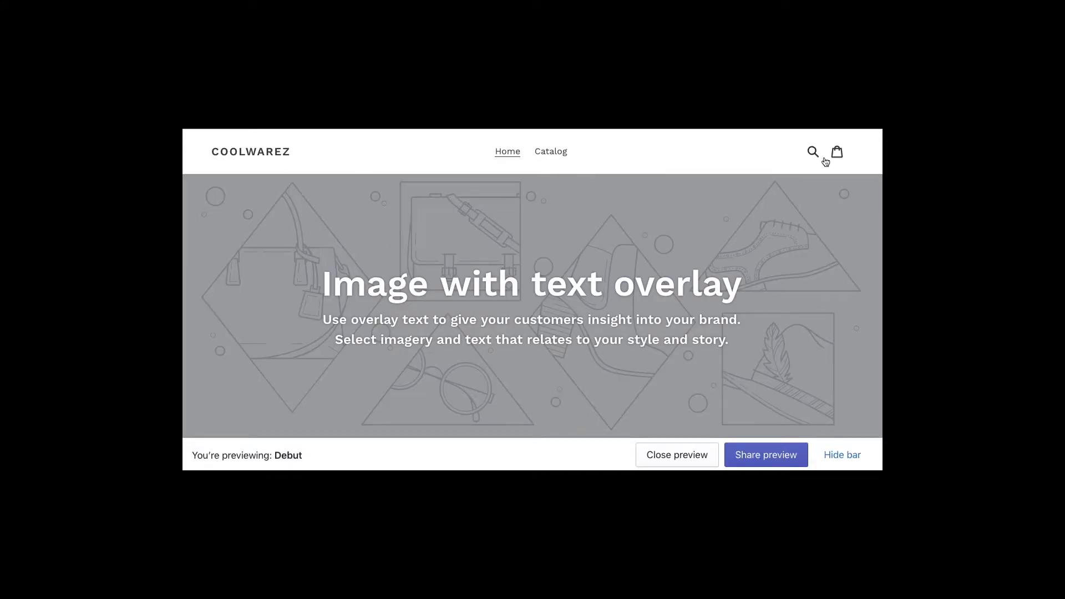
scroll(618, 352, down, 15)
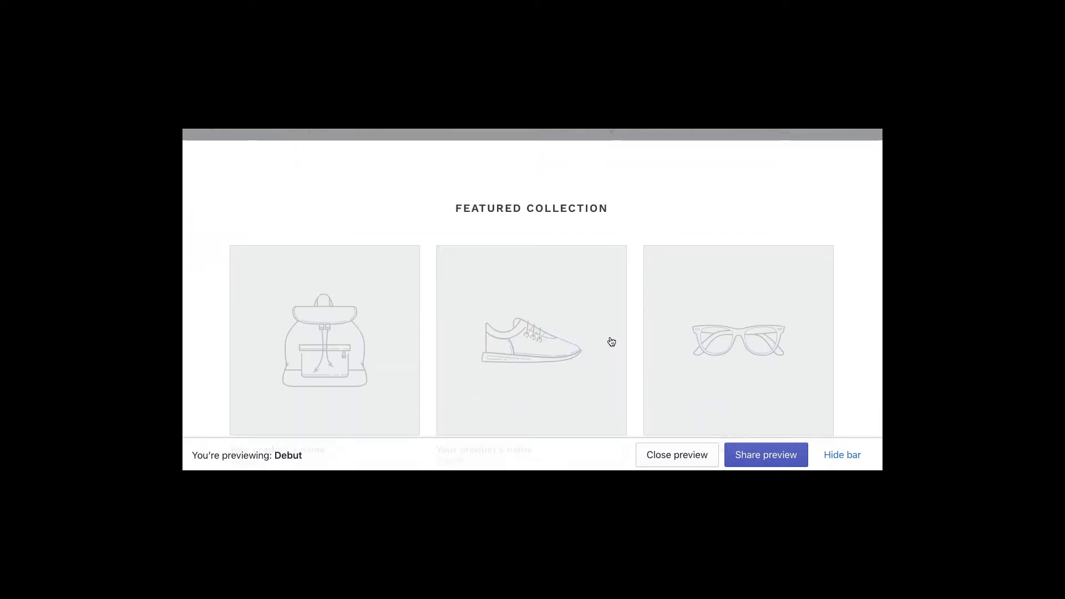
scroll(608, 342, down, 8)
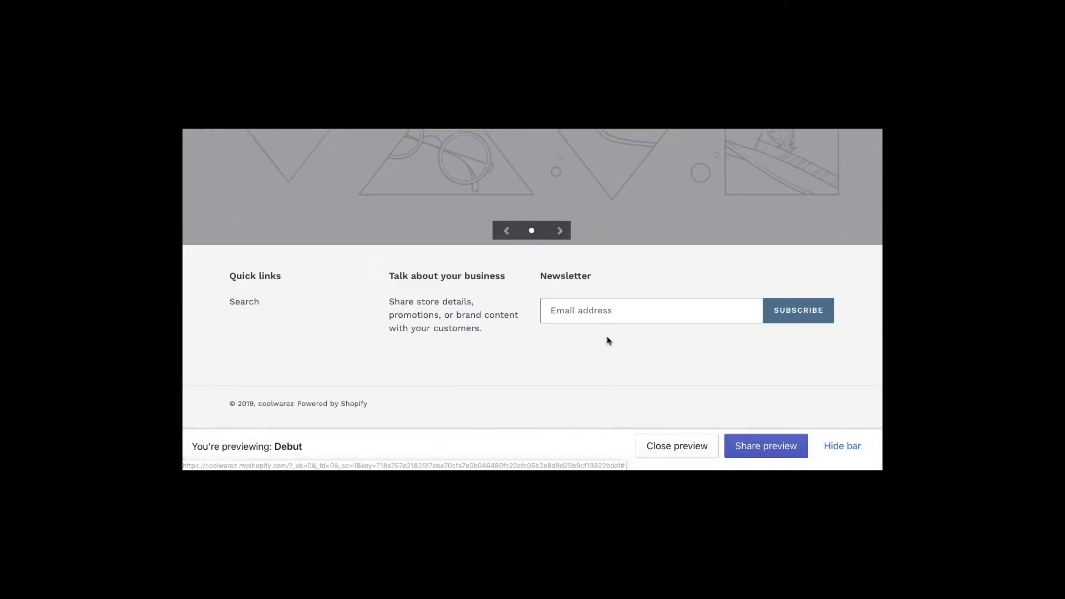
scroll(544, 374, up, 20)
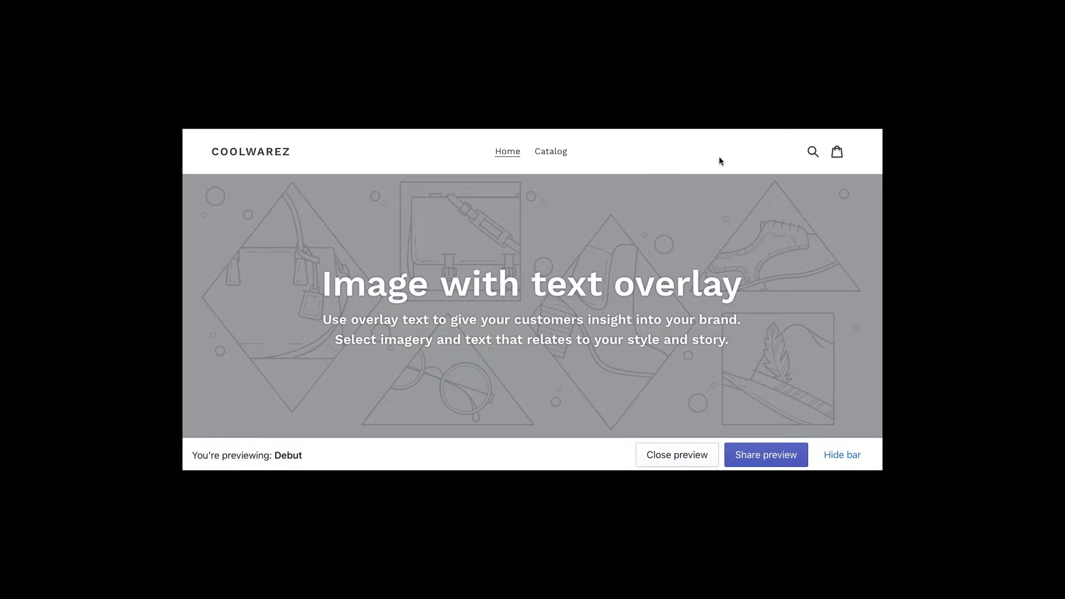
key(super+w)
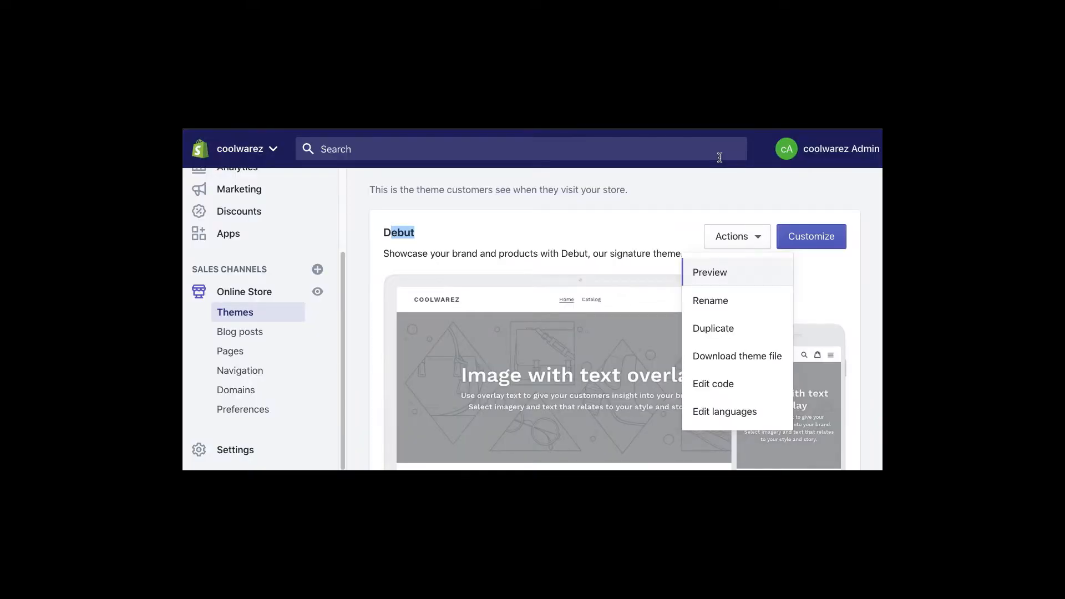
click(644, 222)
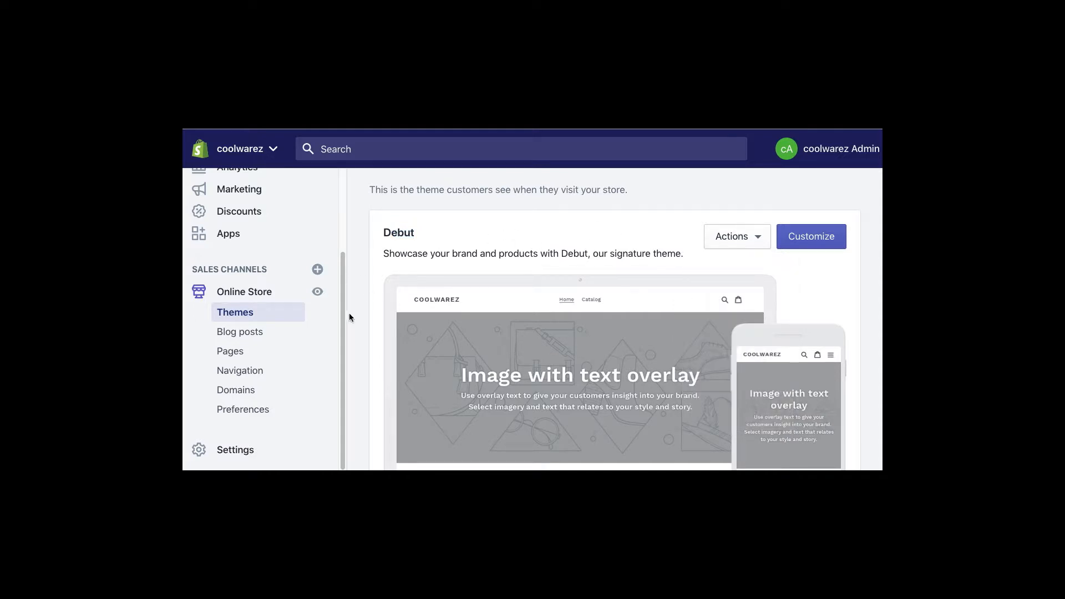
- From Navigation, open the Main menu and begin a new menu item
click(239, 370)
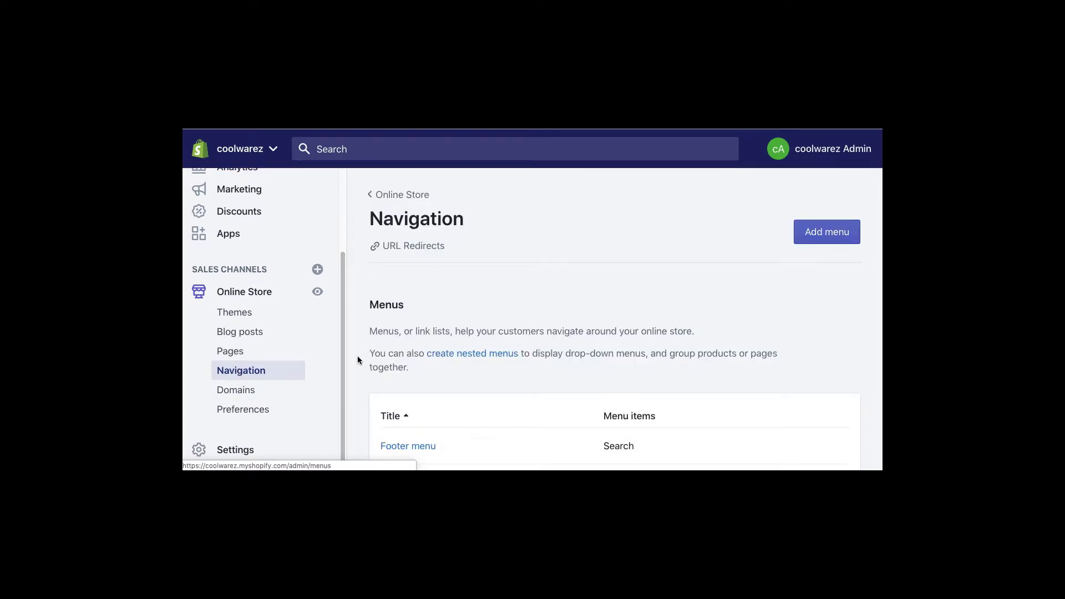
scroll(398, 284, down, 3)
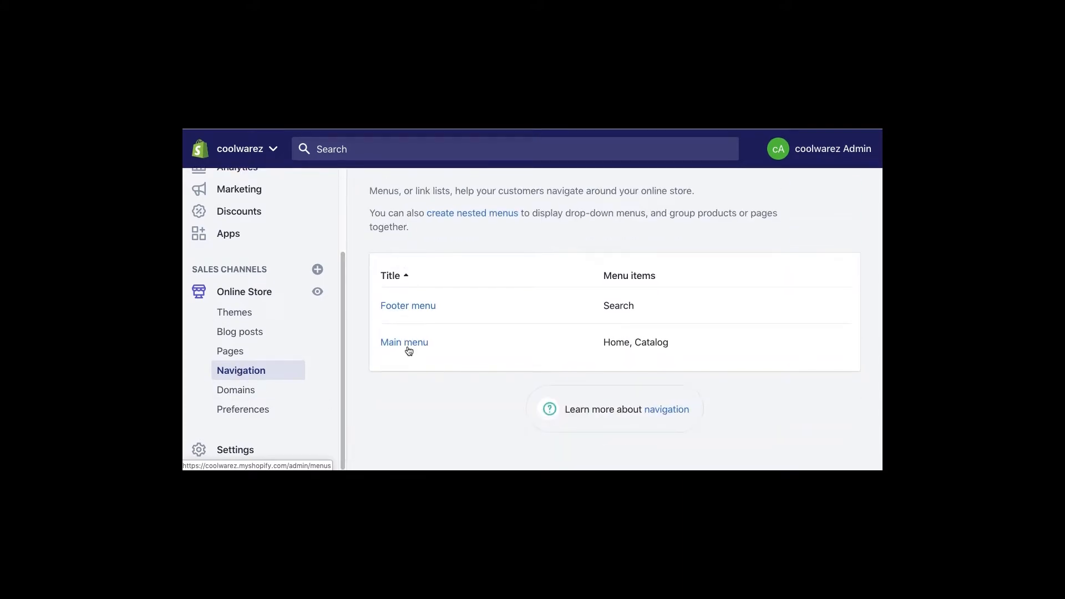
click(409, 343)
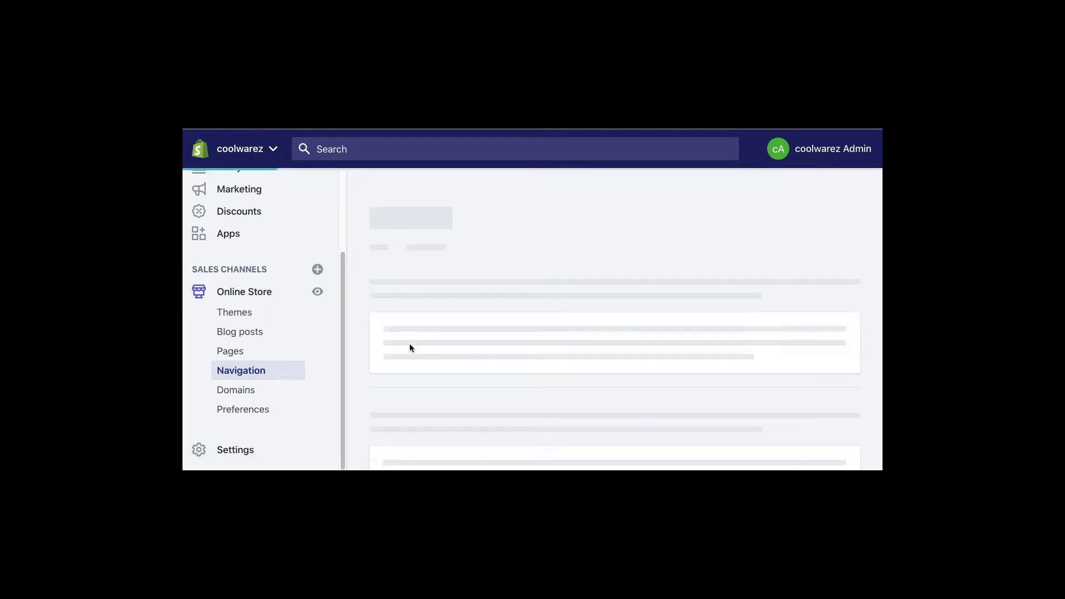
scroll(409, 347, down, 2)
click(418, 366)
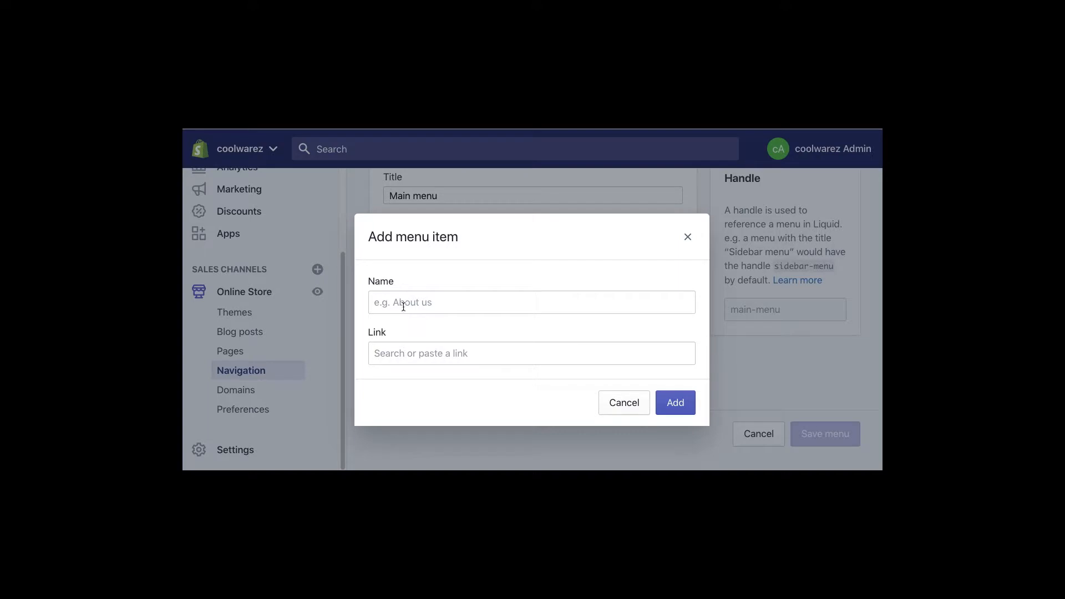
- Add a menu item that links to the About page
click(382, 353)
text(Abi)
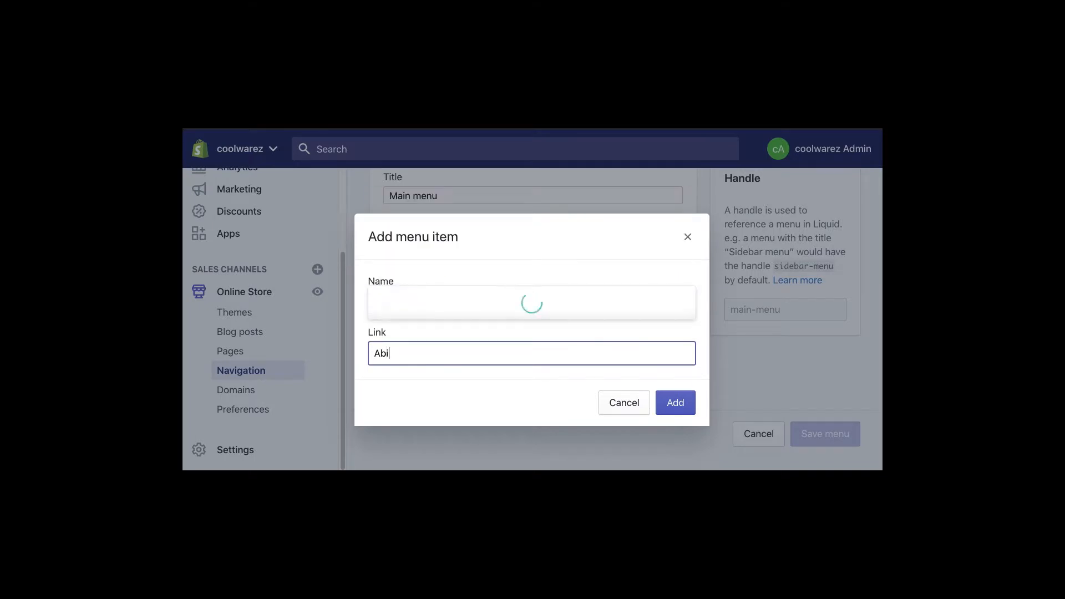
key(BackSpace)
text(out)
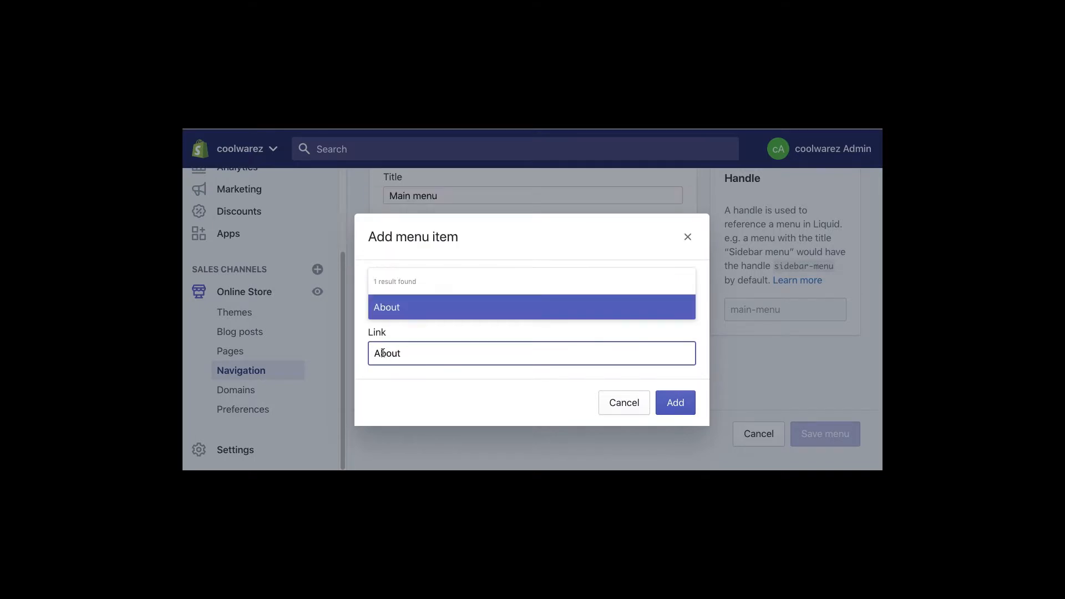
click(388, 311)
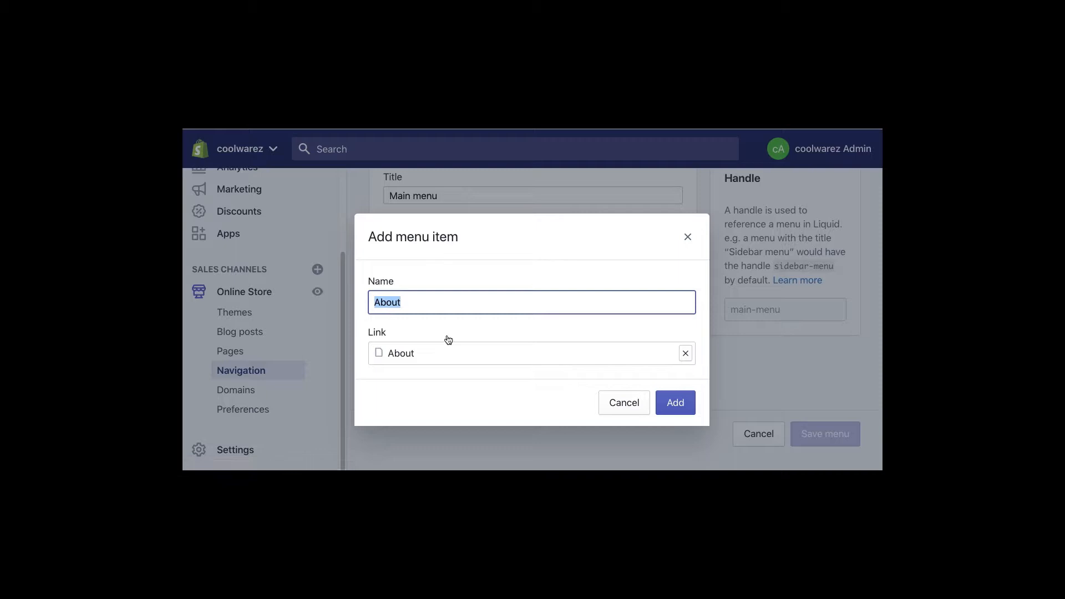
click(676, 406)
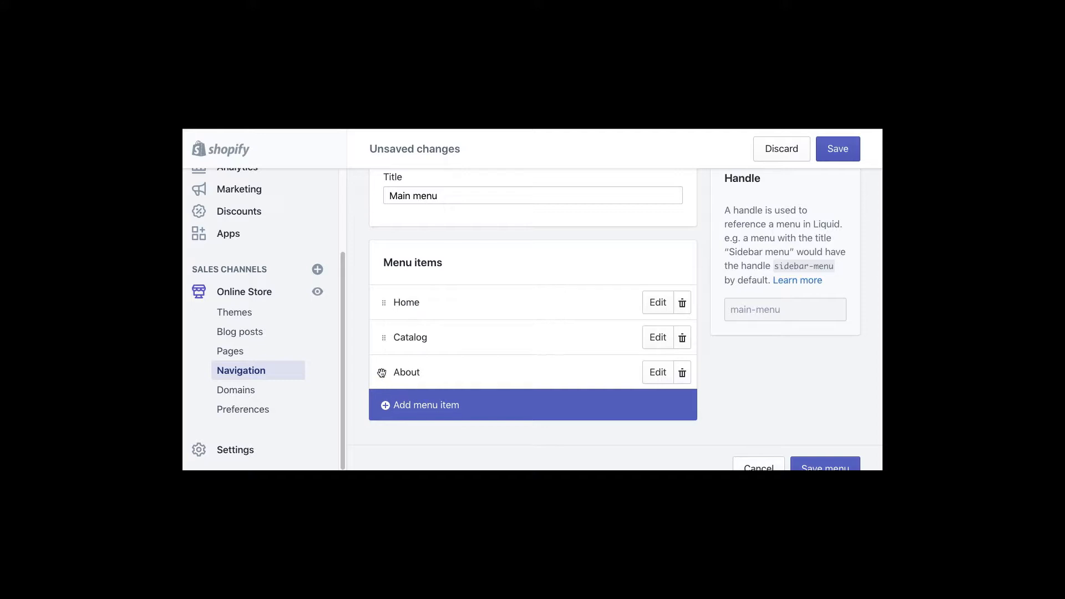
- Move About between Home and Catalog, save the menu, and reload the storefront preview
drag(383, 374, 381, 327)
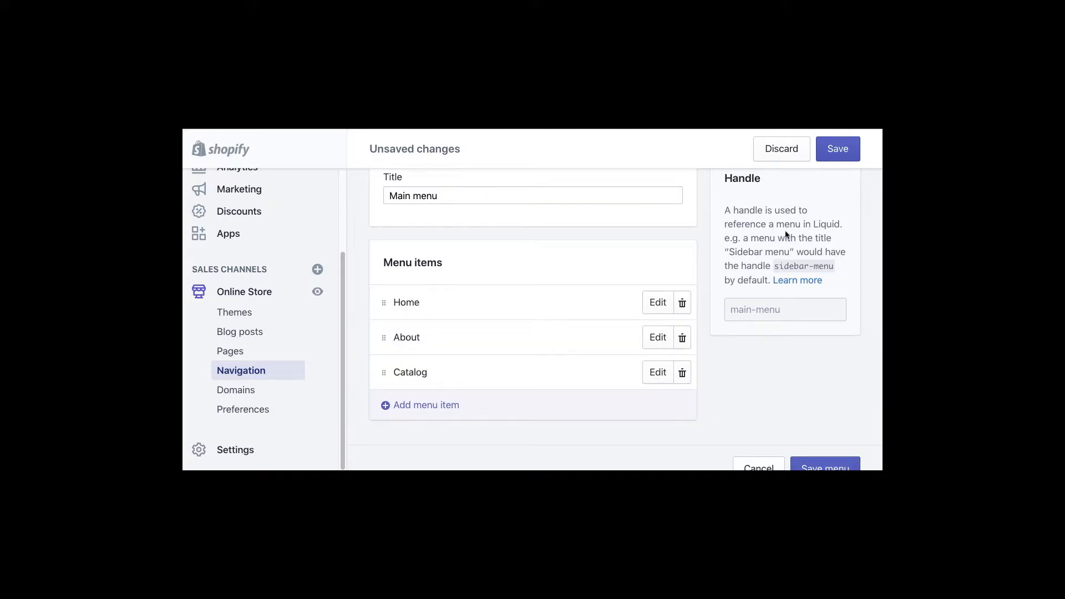
click(838, 156)
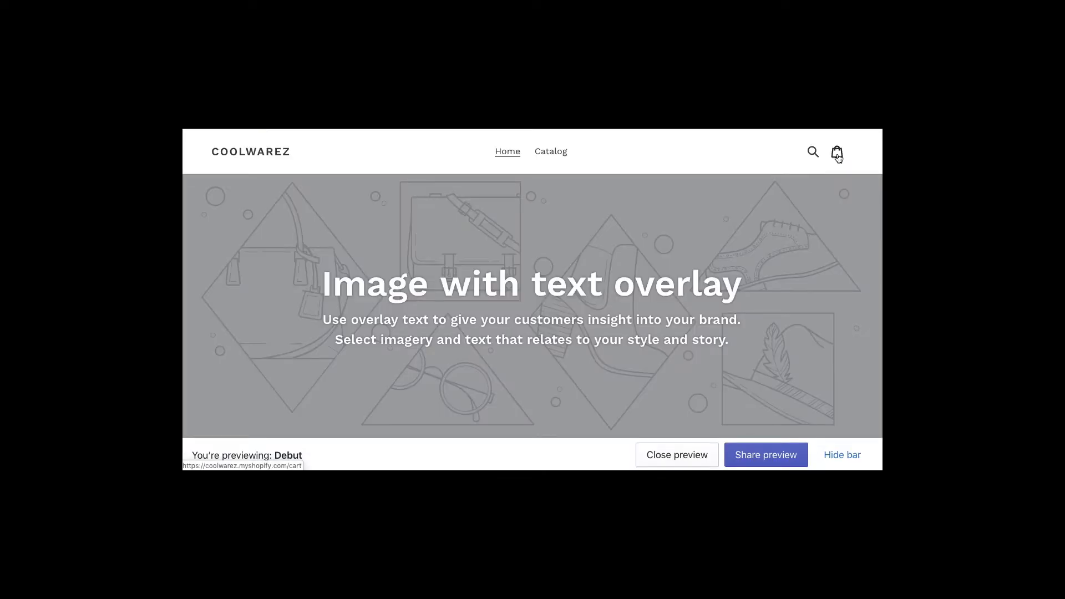
key(super+r)
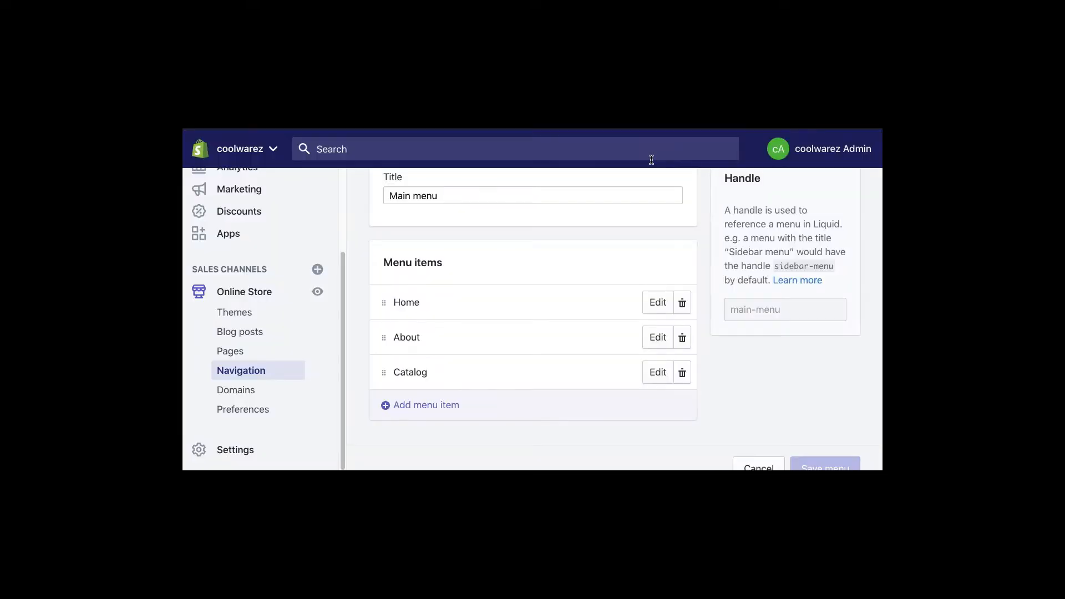
- Nest About under Home, save the Main menu, and reload the storefront preview
drag(382, 337, 420, 335)
click(848, 150)
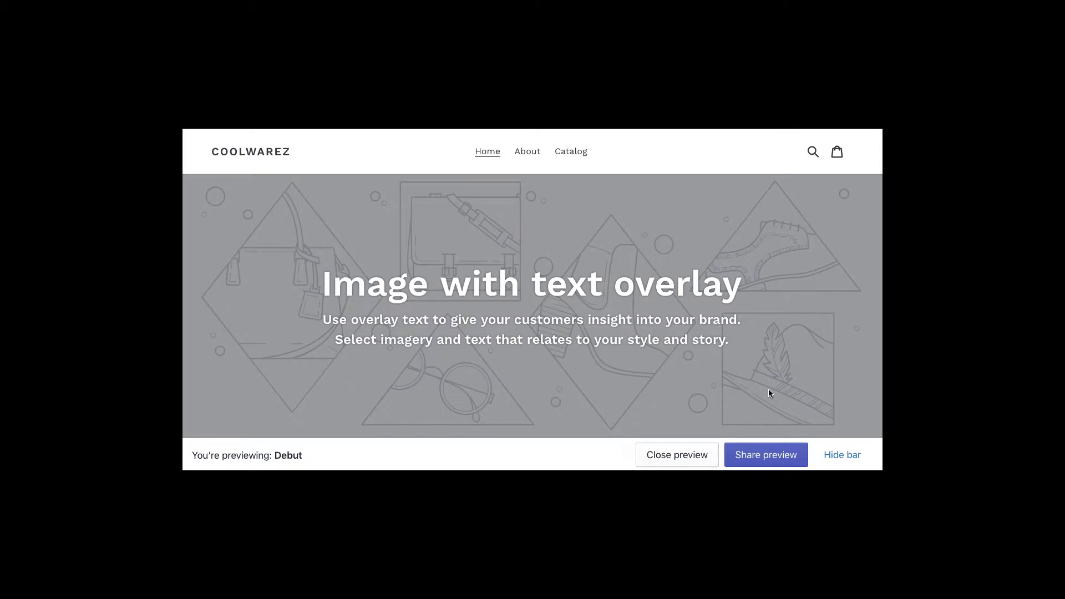
key(super+r)
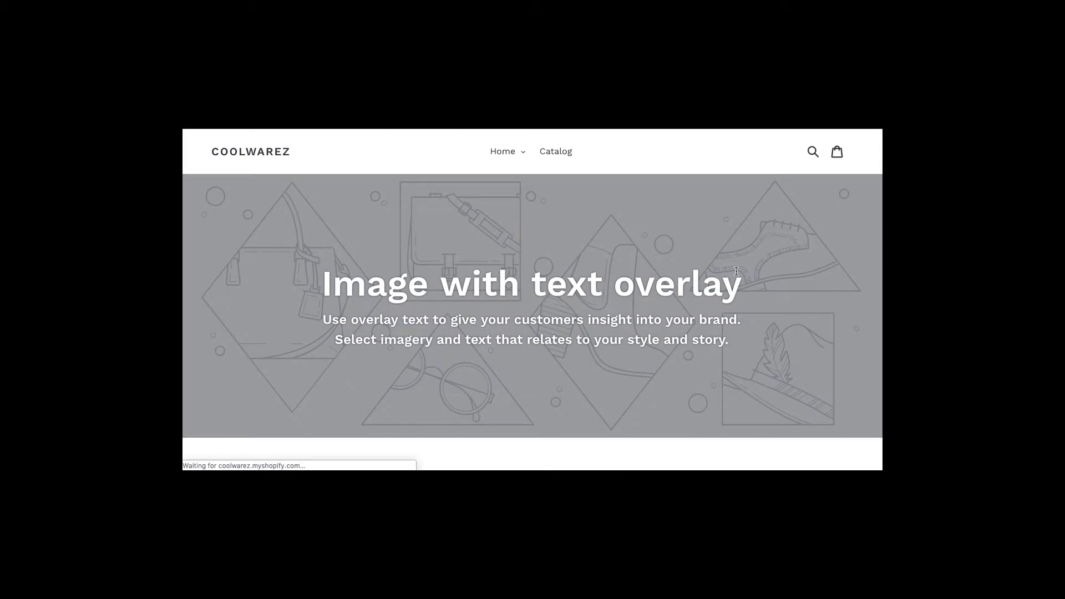
- Open the About page from the storefront's Home dropdown
click(514, 155)
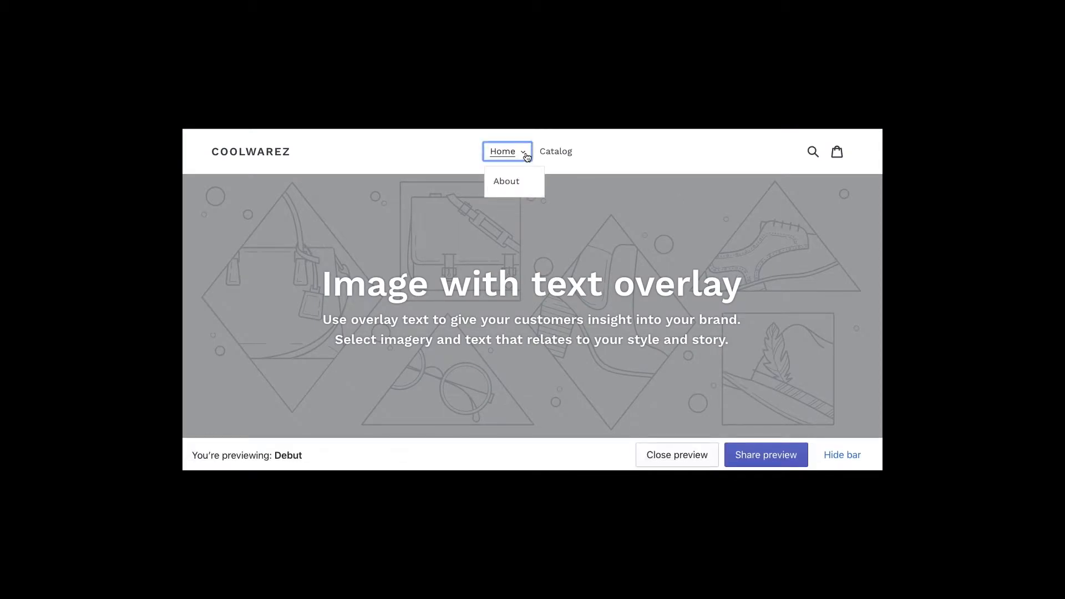
click(510, 184)
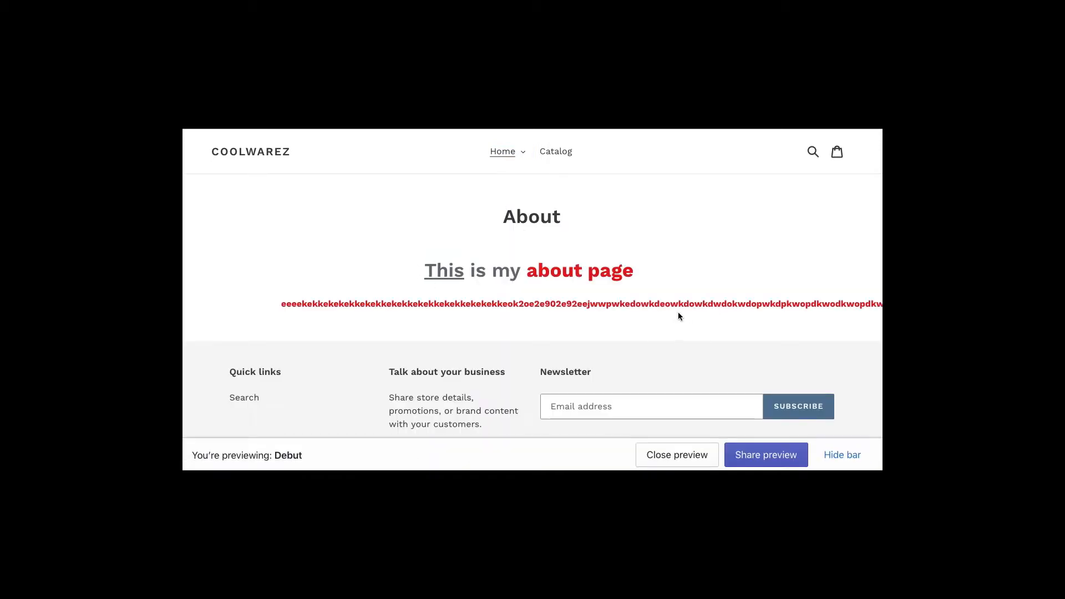
key(ctrl+minus)
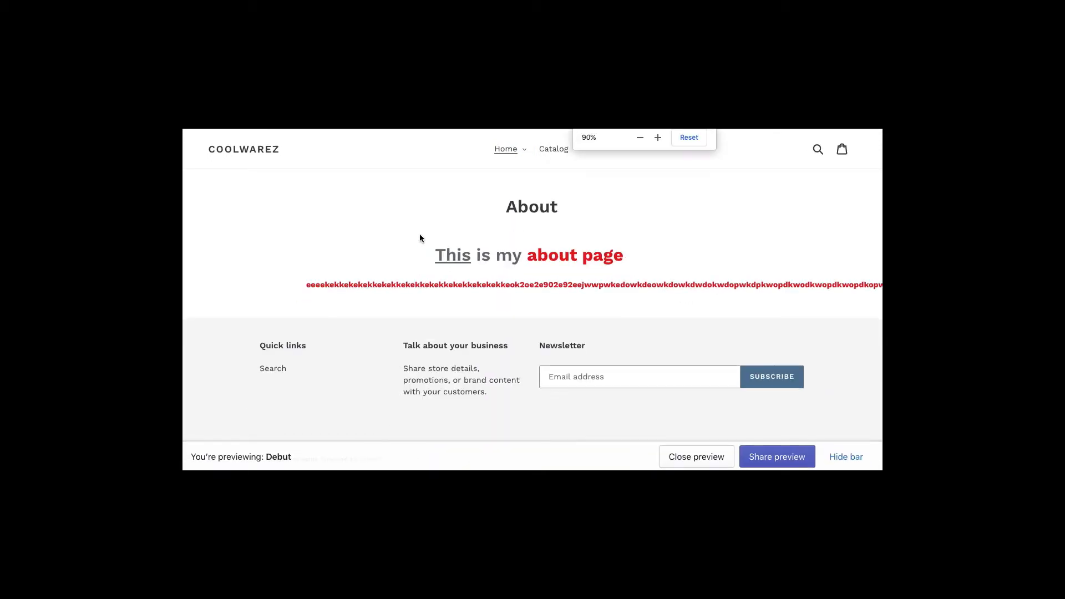
key(ctrl+plus)
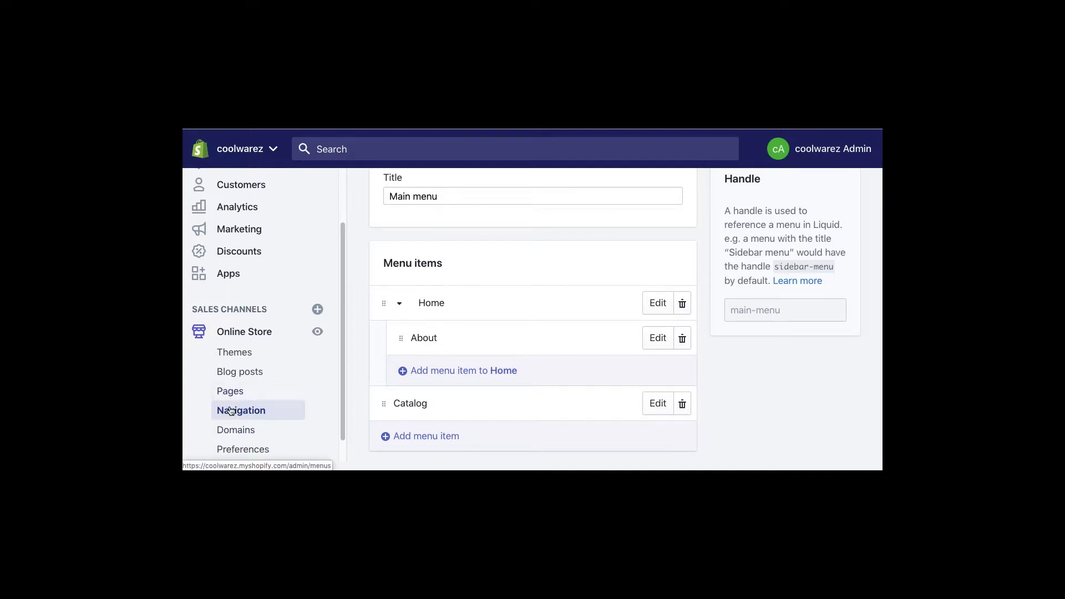
- Go to Products > Collections and create a new automated collection
scroll(341, 338, down, 2)
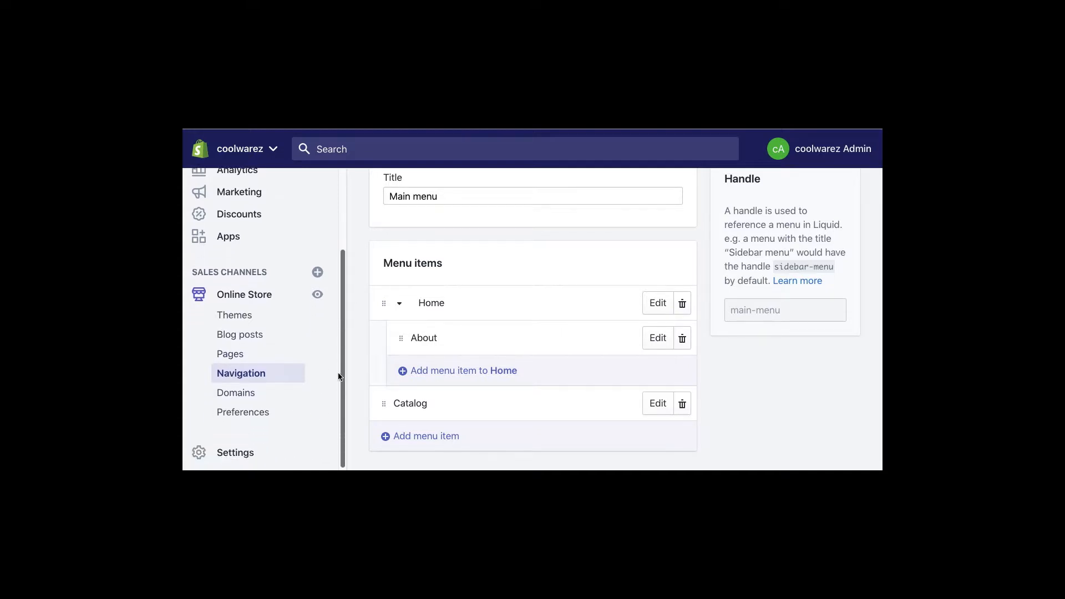
scroll(343, 352, up, 1)
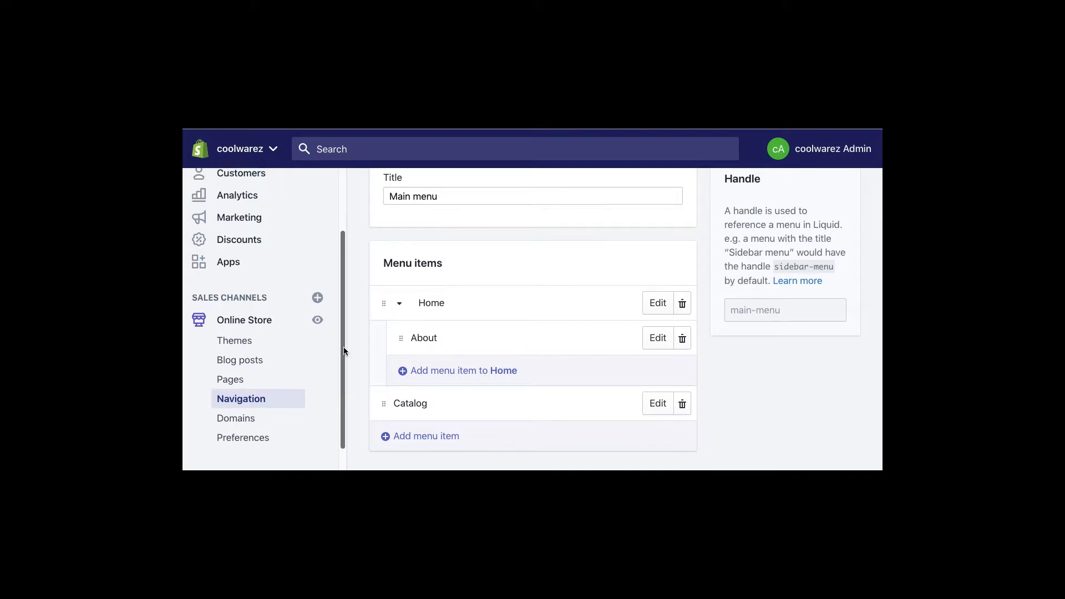
scroll(344, 352, up, 2)
click(303, 227)
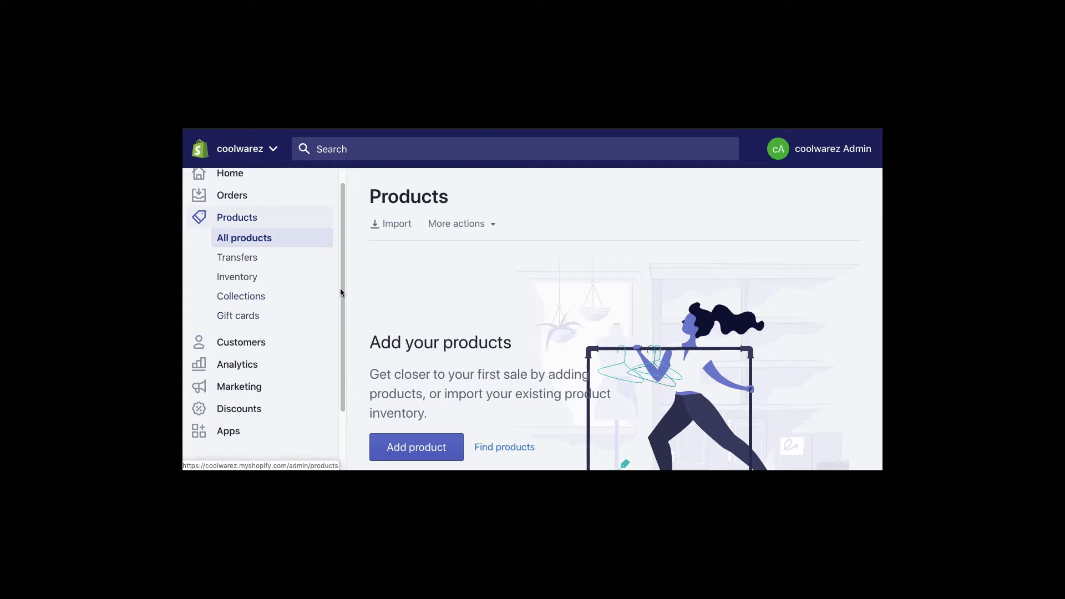
click(255, 297)
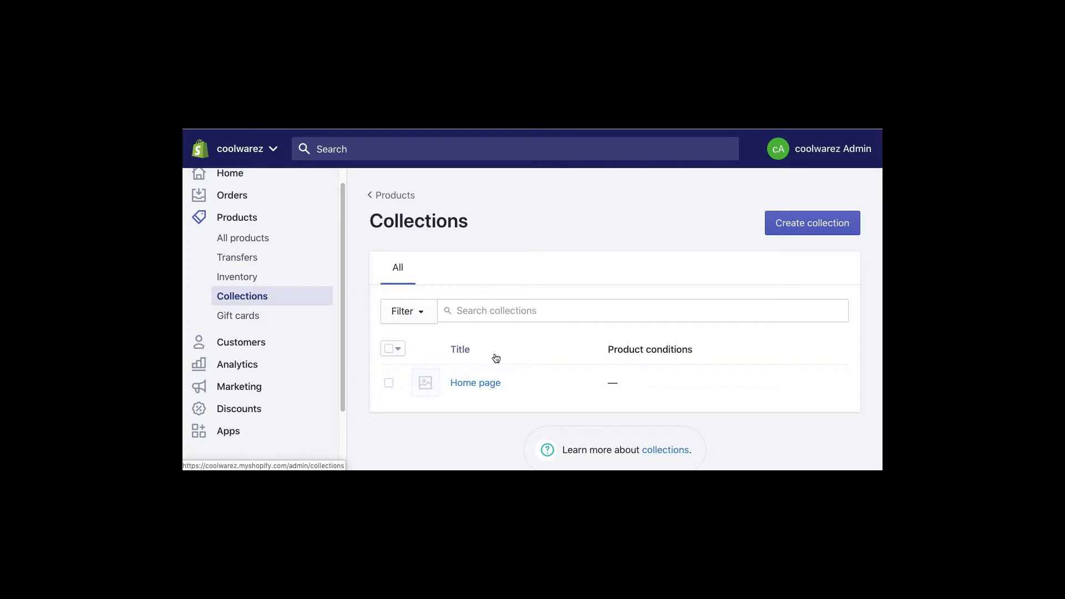
click(799, 226)
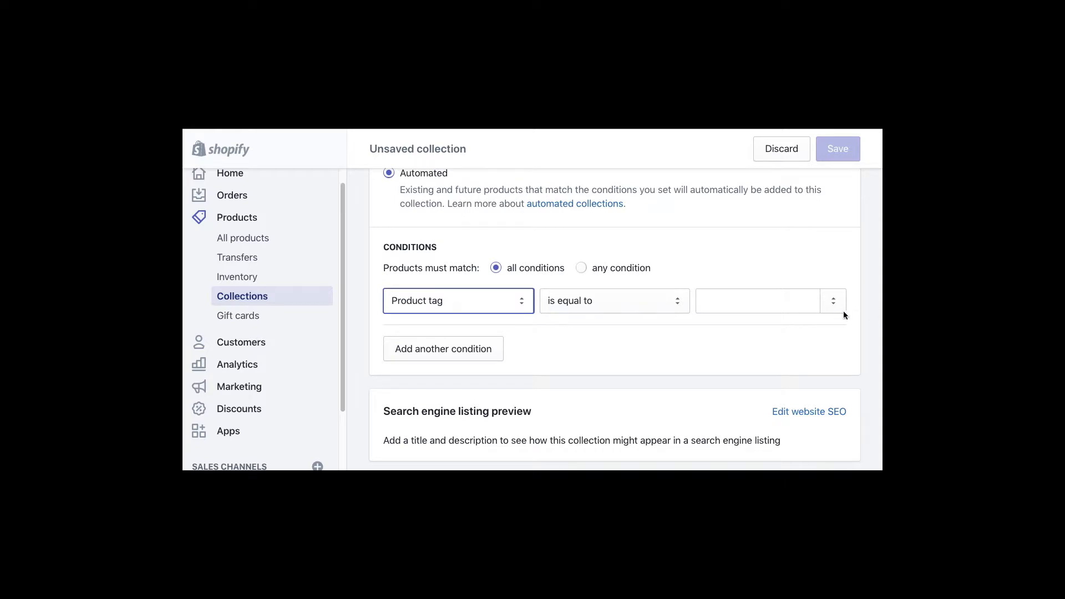
- Change the collection condition to Product title contains 'warez'
scroll(567, 361, up, 3)
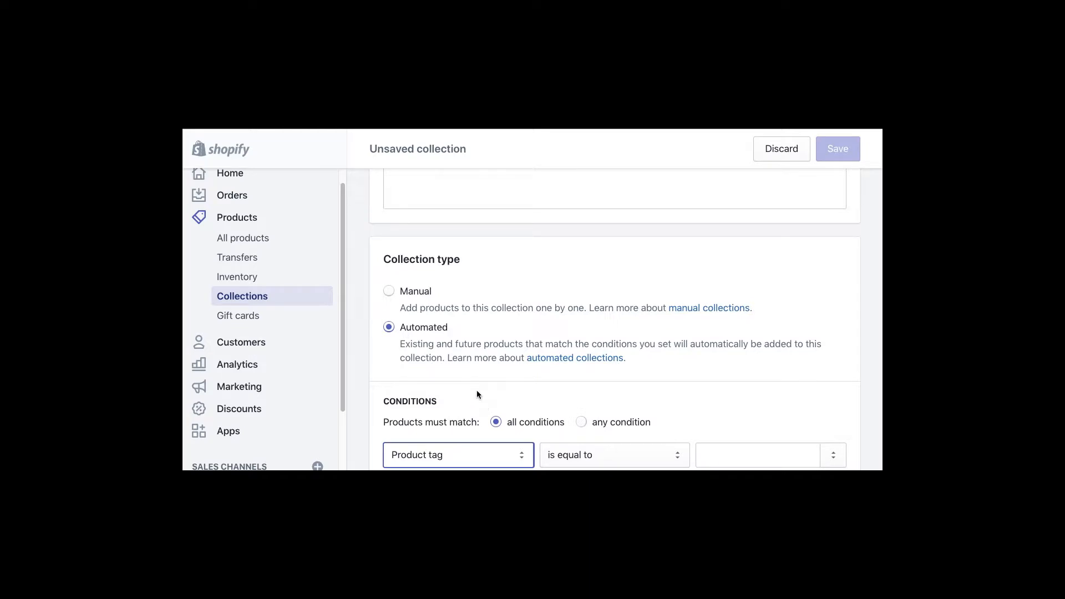
scroll(476, 391, down, 2)
click(460, 365)
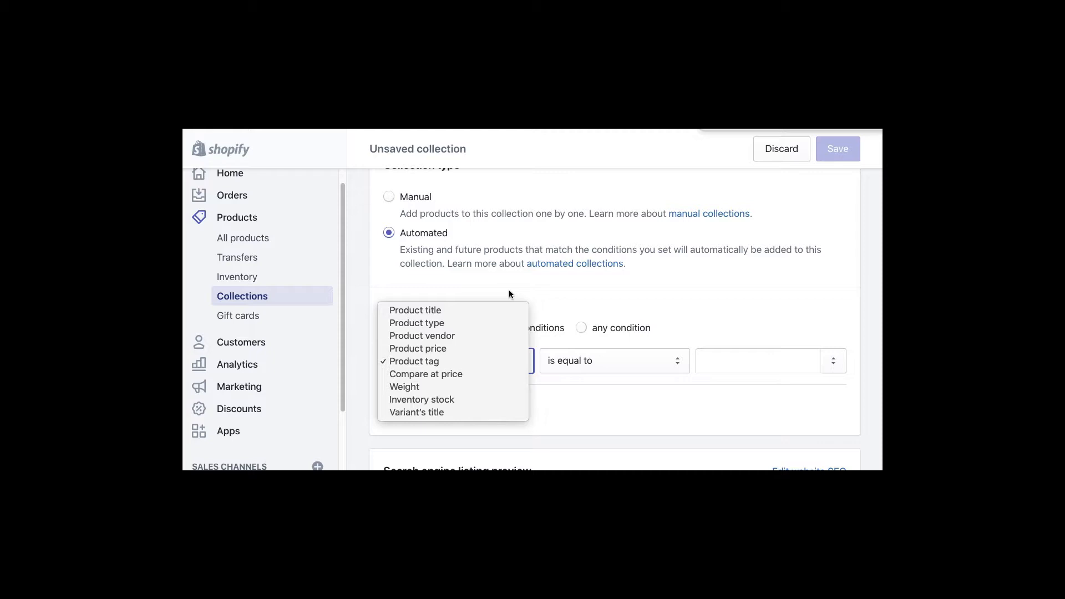
click(434, 312)
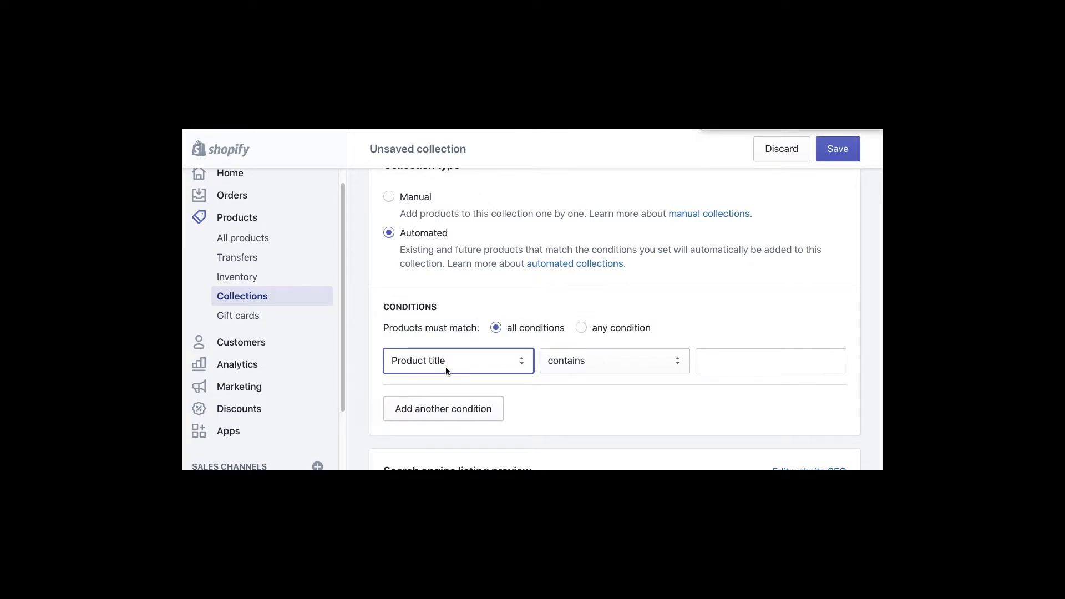
click(712, 364)
text(warez)
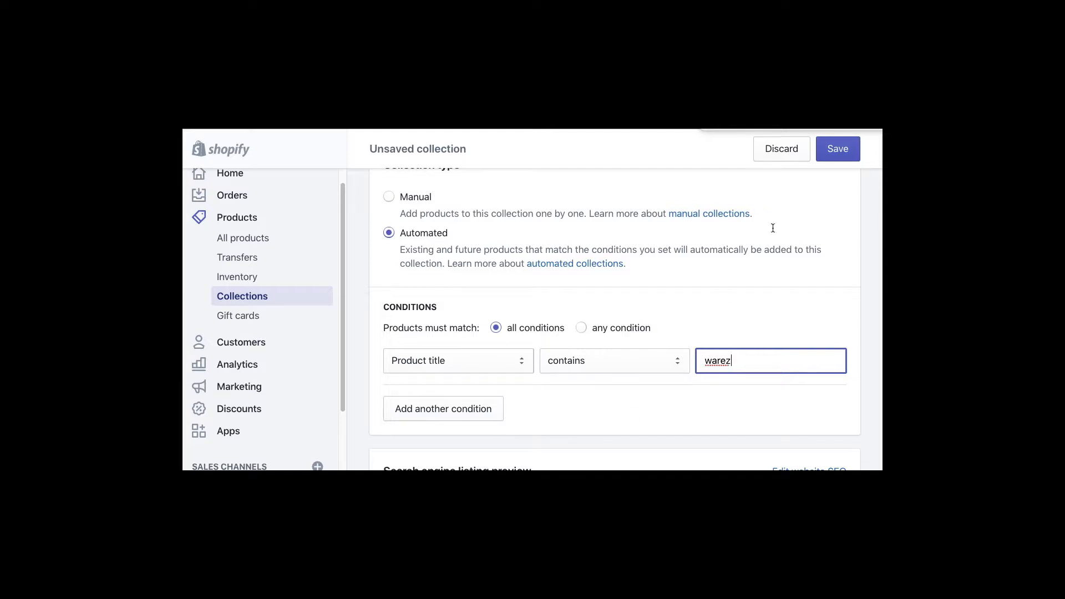
scroll(666, 276, up, 5)
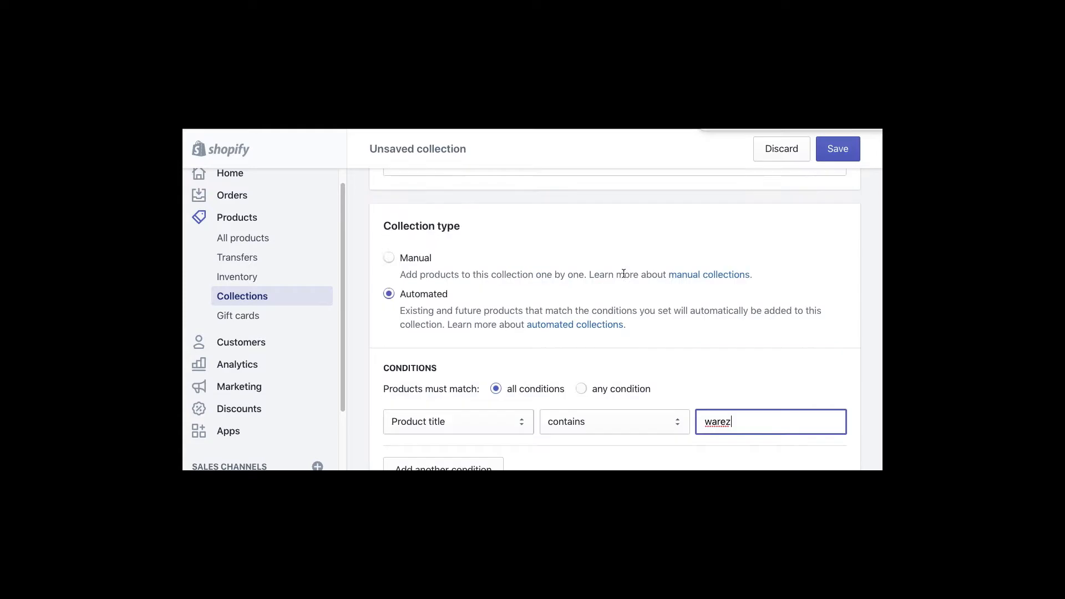
click(404, 293)
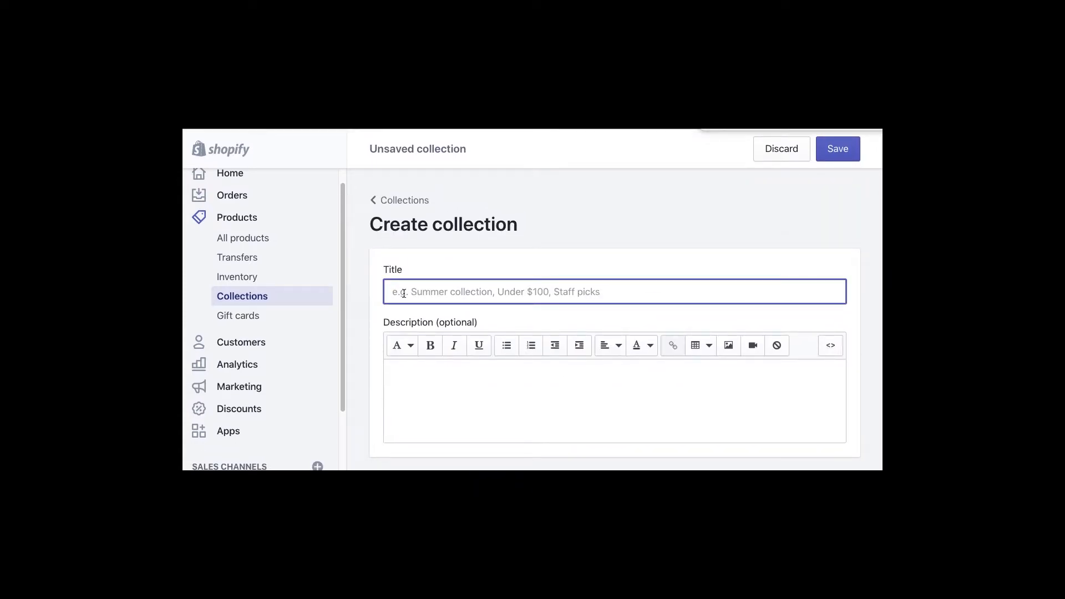
- Enter 'Gadgets' as the collection title and 'My Cool Gadgets' as its description
text(Gadgets)
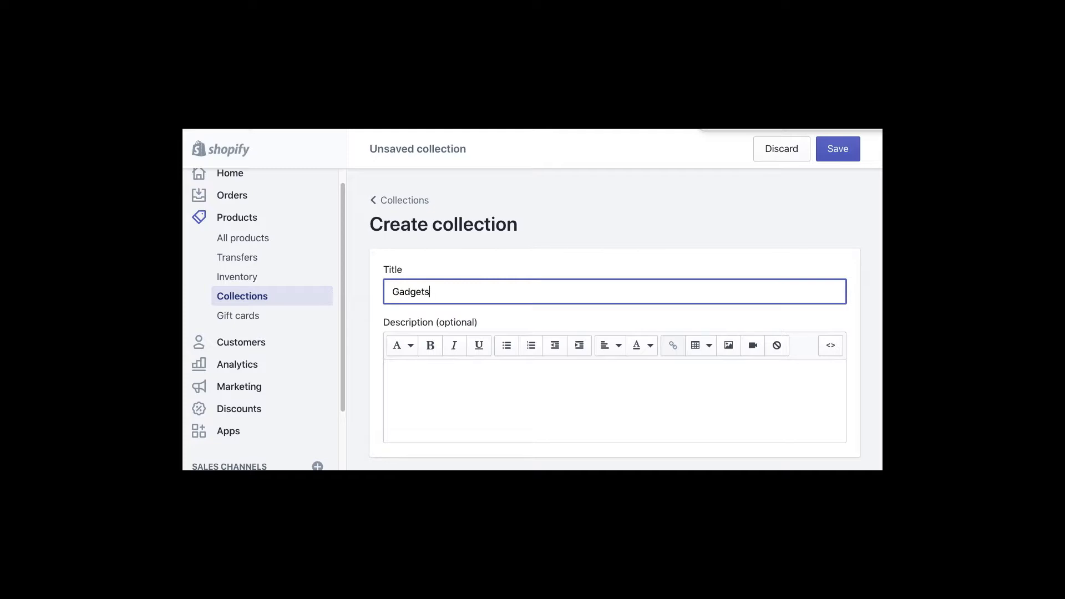
click(465, 384)
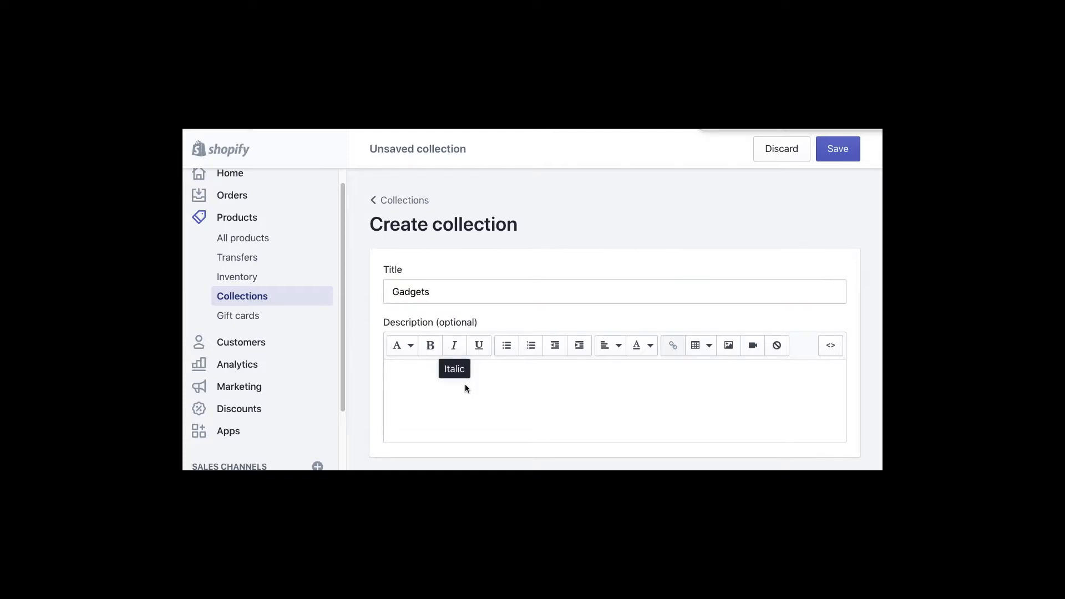
text(My Cool Gadgets)
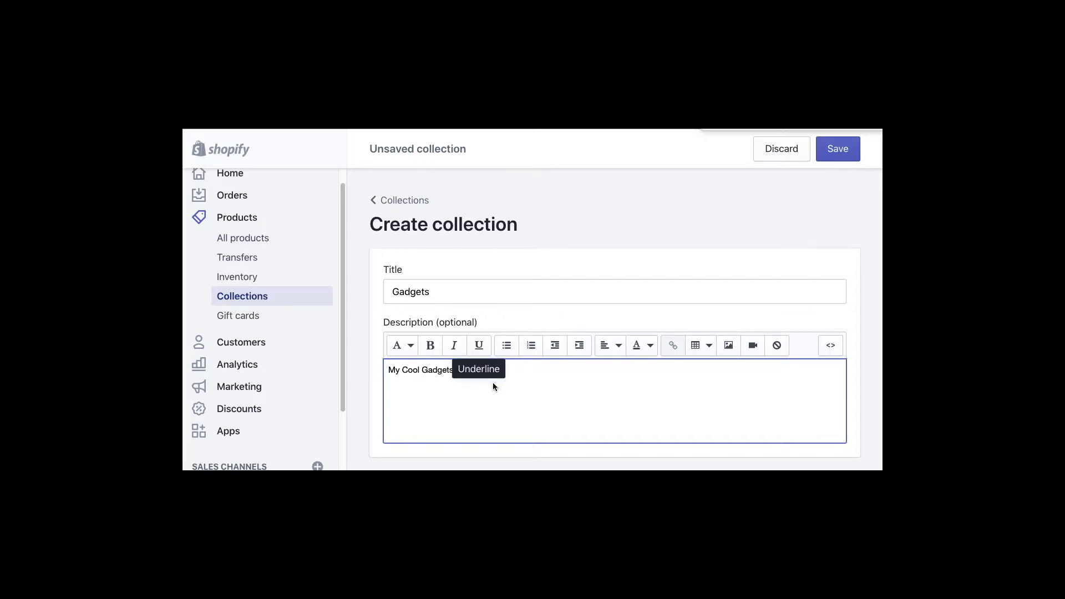
scroll(493, 381, down, 4)
scroll(466, 367, down, 3)
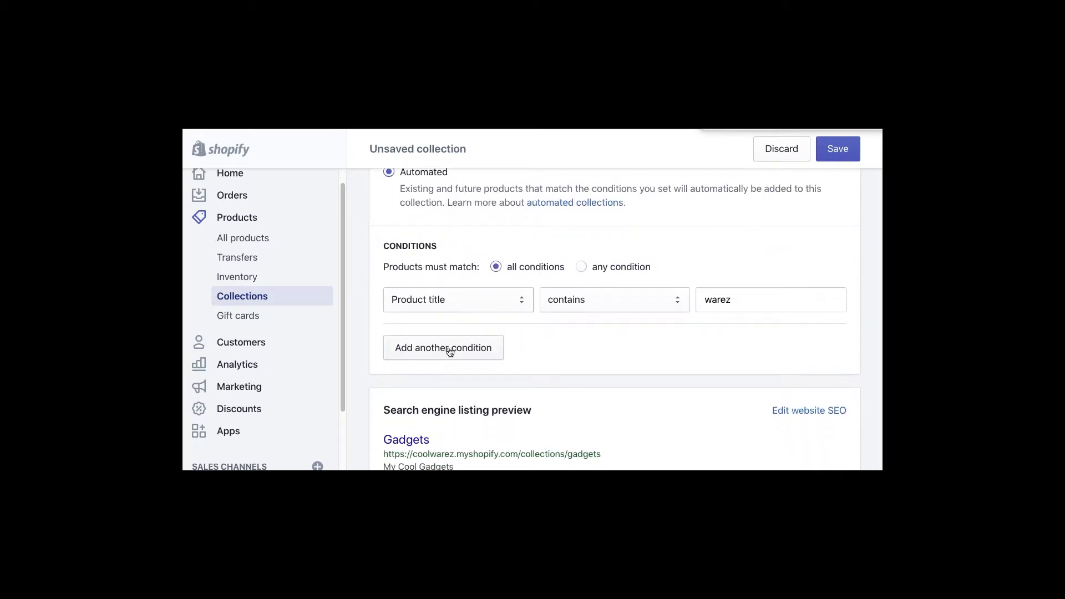
- Add a second condition: Product tag is equal to 'dvds'
click(505, 304)
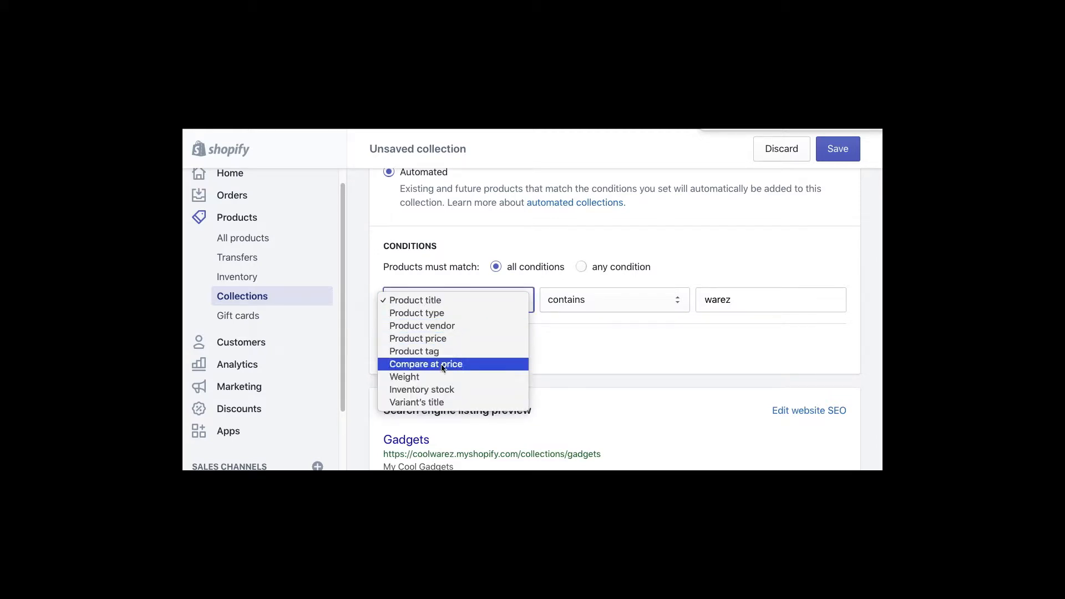
click(575, 348)
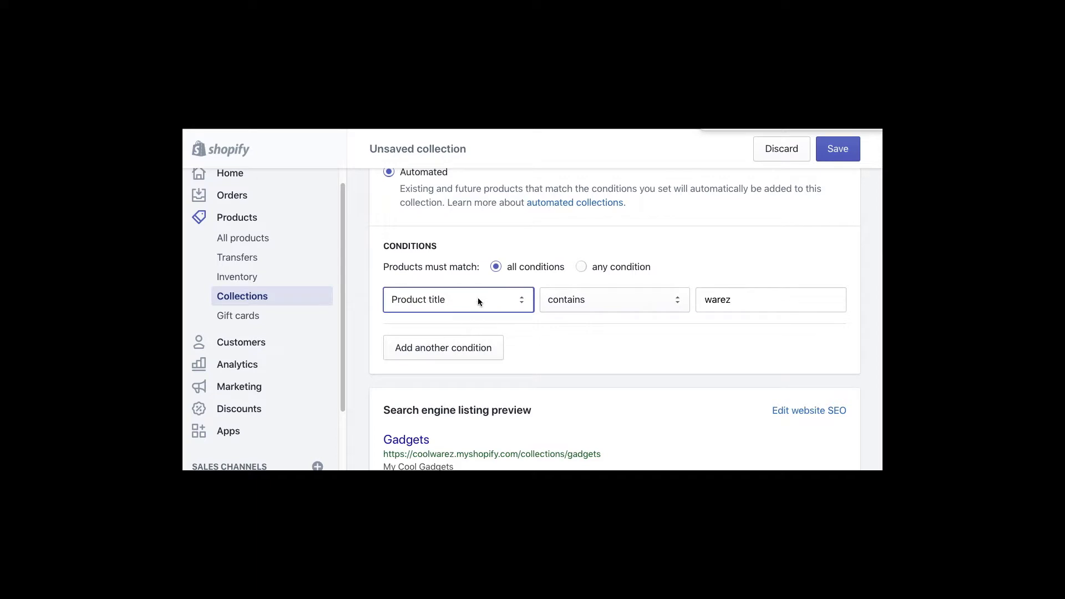
click(456, 348)
click(458, 351)
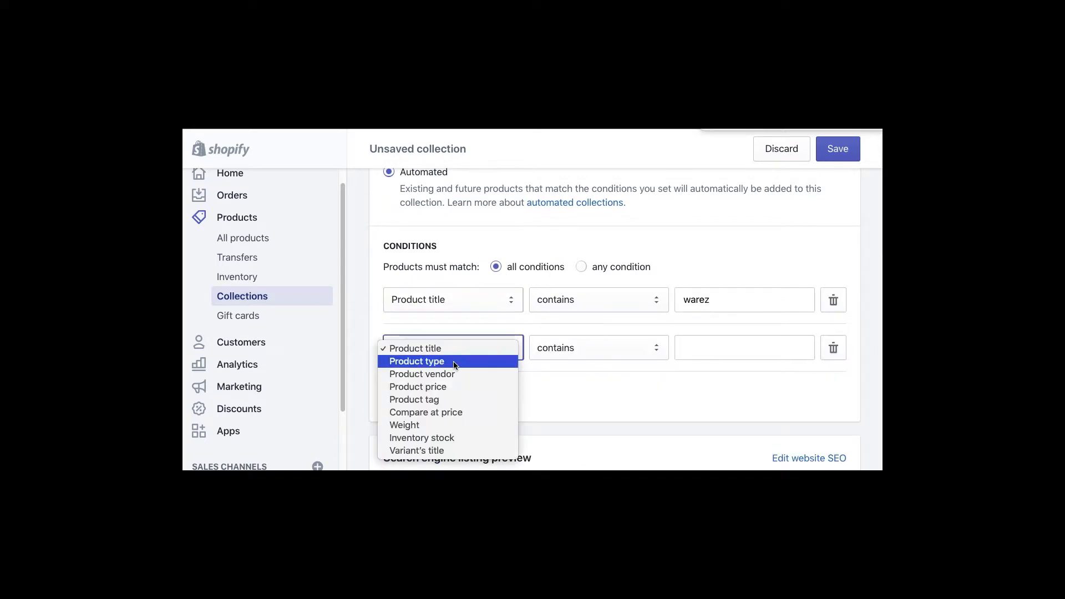
click(499, 399)
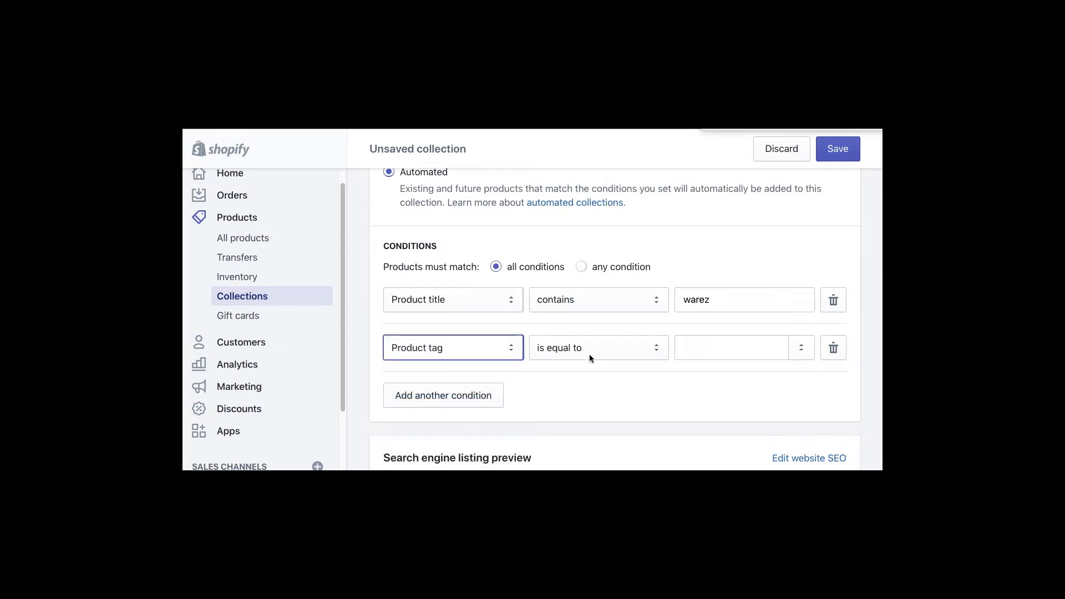
click(712, 349)
text(videos)
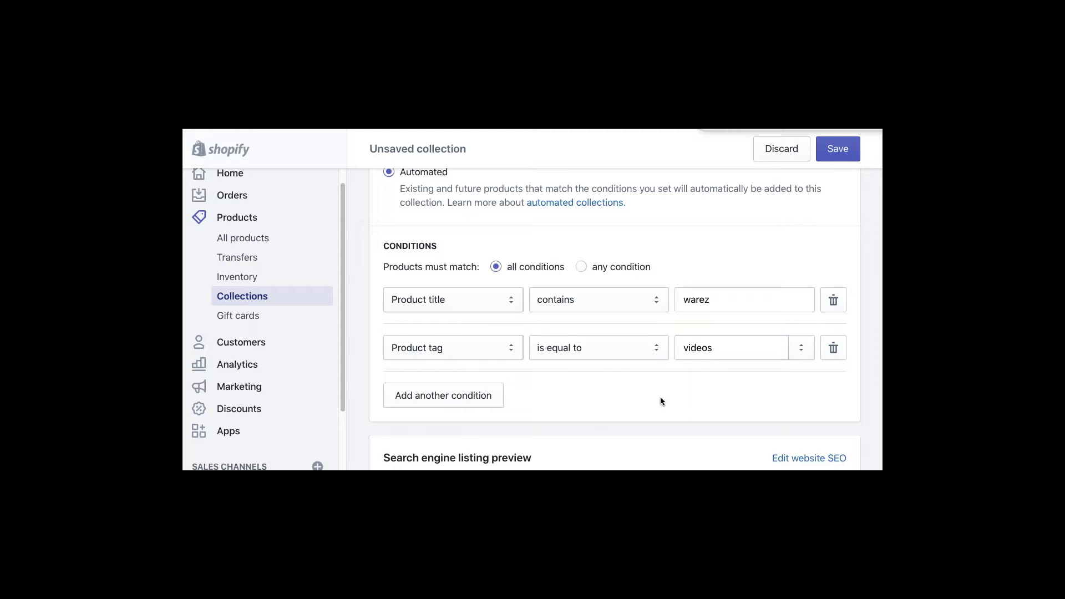
drag(725, 342, 627, 341)
text(dvd)
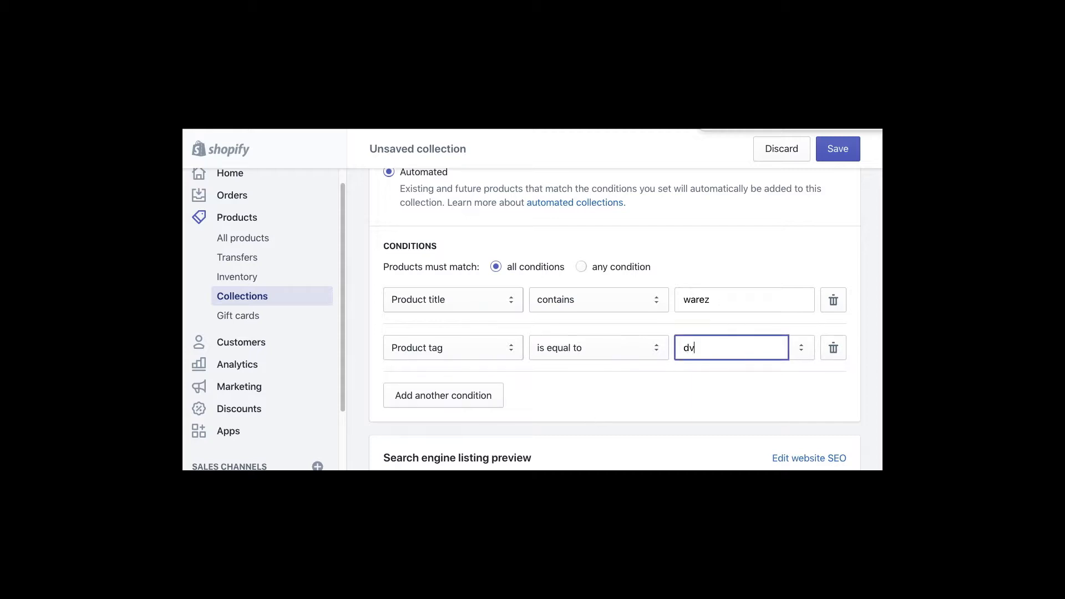
key(BackSpace)
text(ds)
click(600, 394)
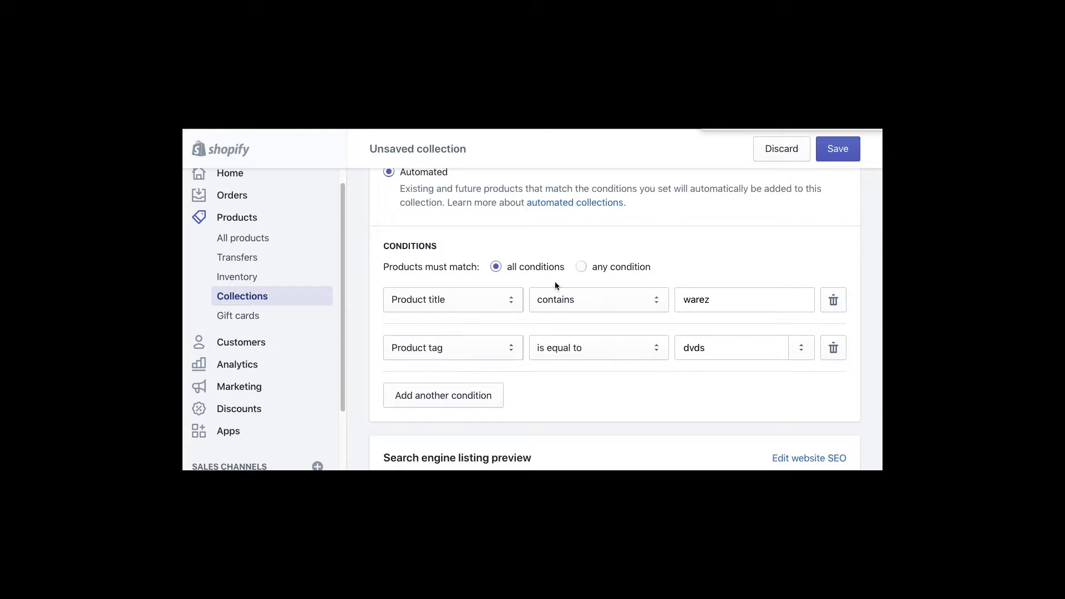
- Delete the dvds tag condition and discard the unsaved Gadgets collection
click(719, 299)
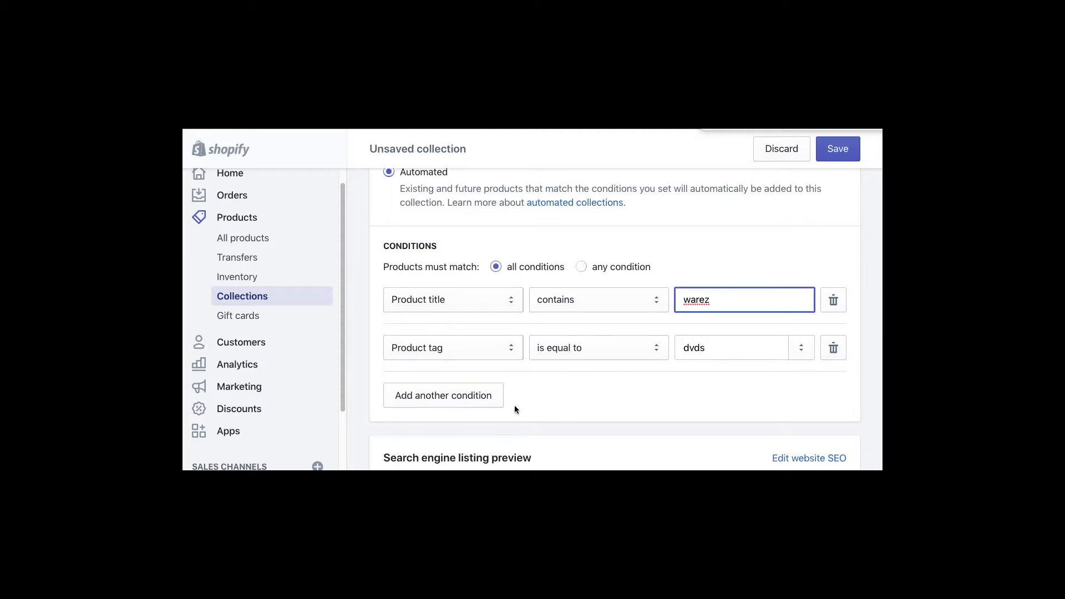
scroll(517, 409, up, 2)
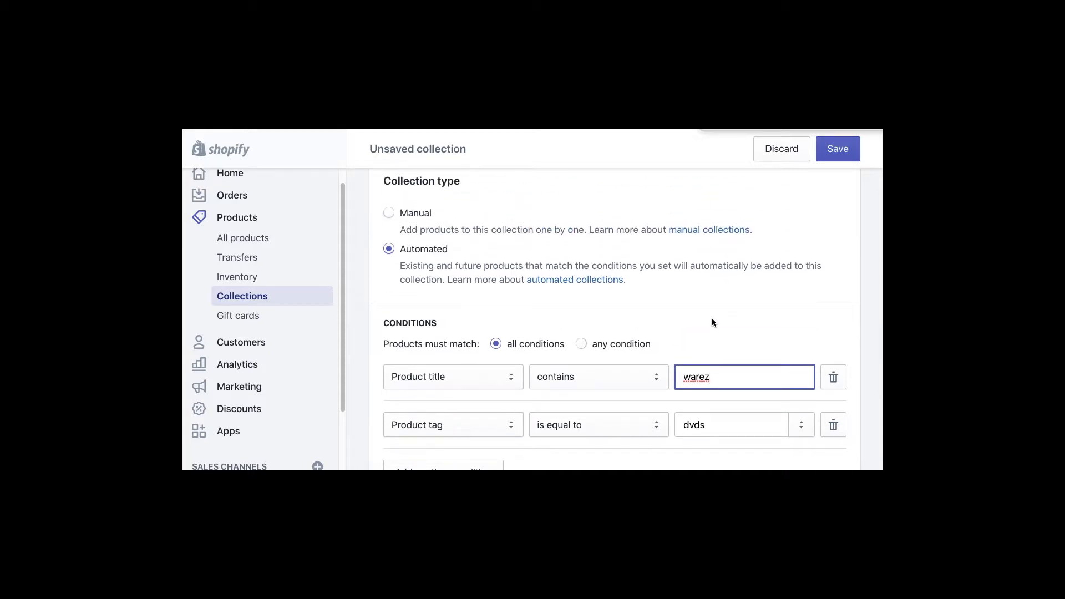
scroll(712, 323, down, 1)
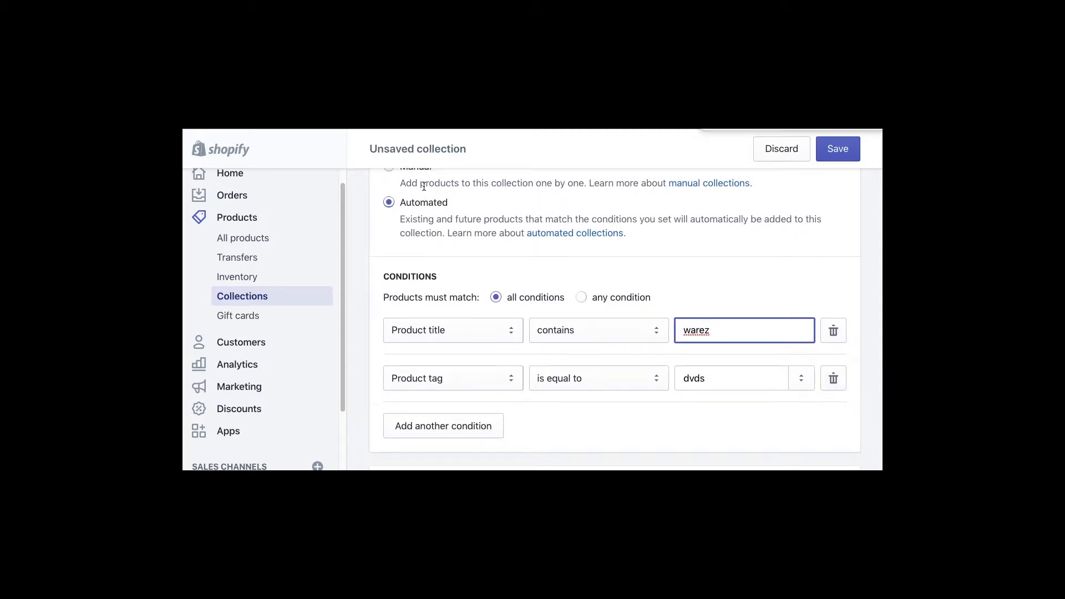
scroll(408, 189, up, 1)
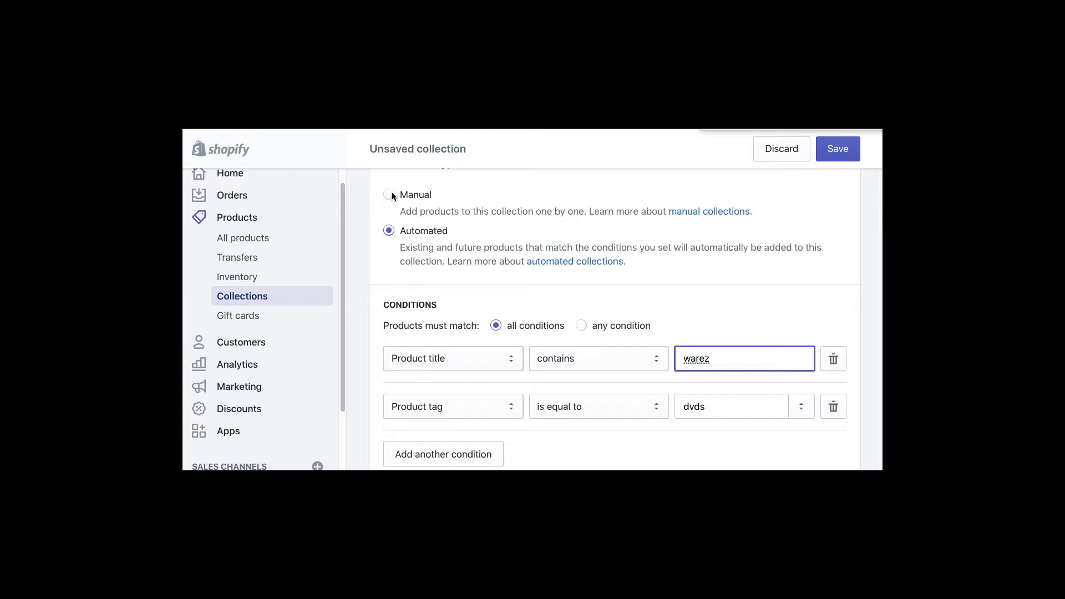
click(833, 407)
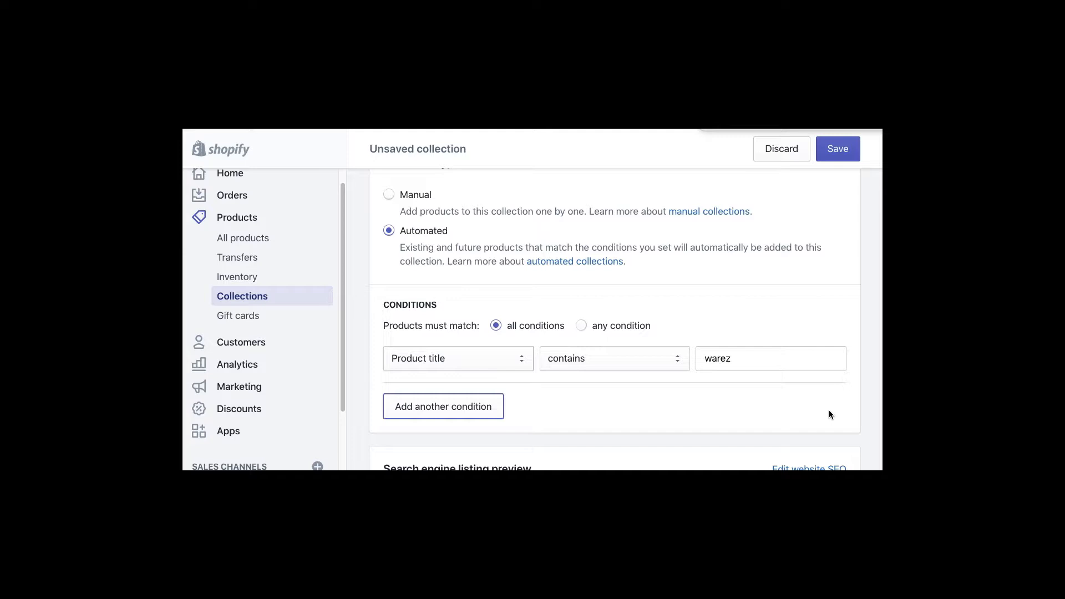
click(788, 155)
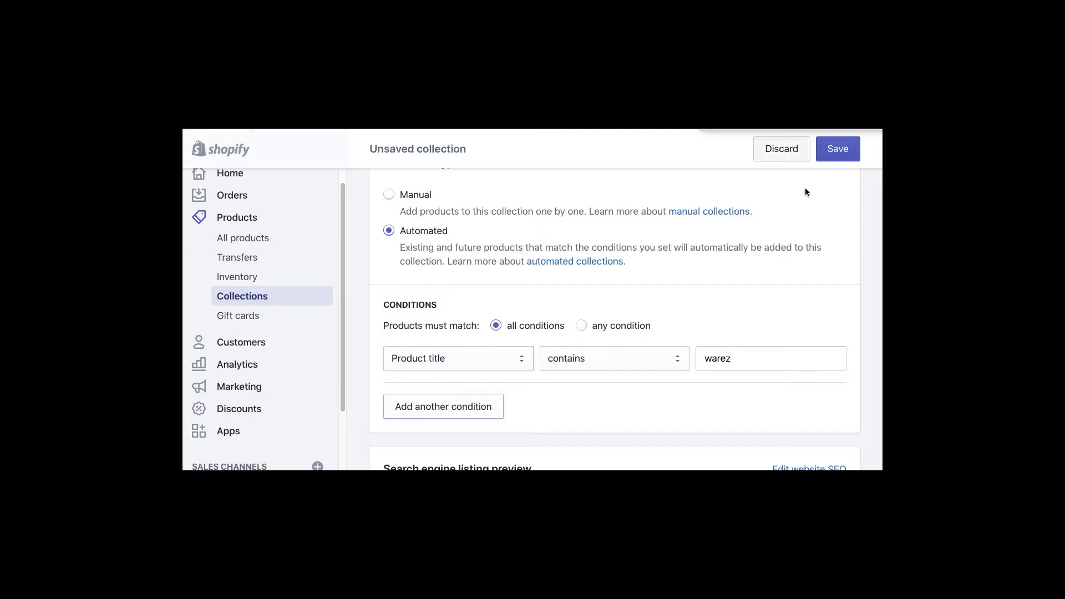
click(695, 345)
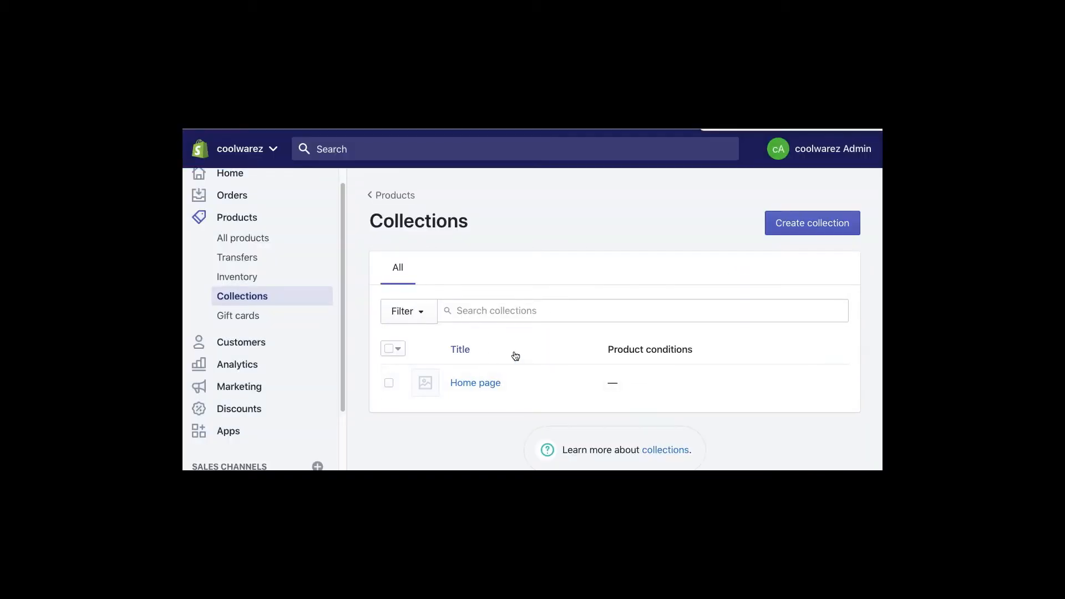
- Start a new product from All products and title it 'product 1'
click(246, 240)
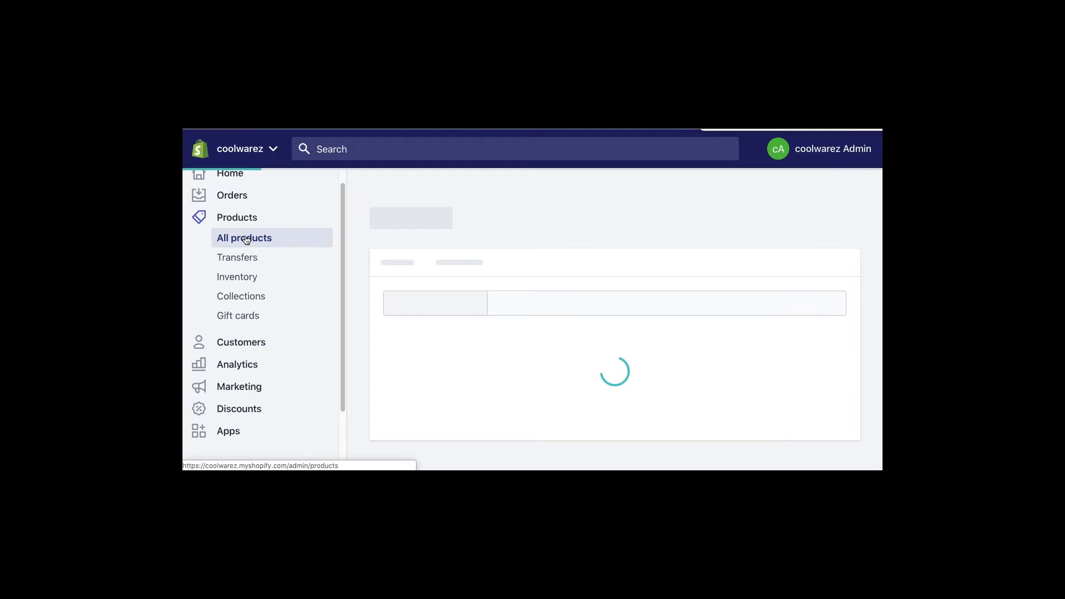
click(437, 449)
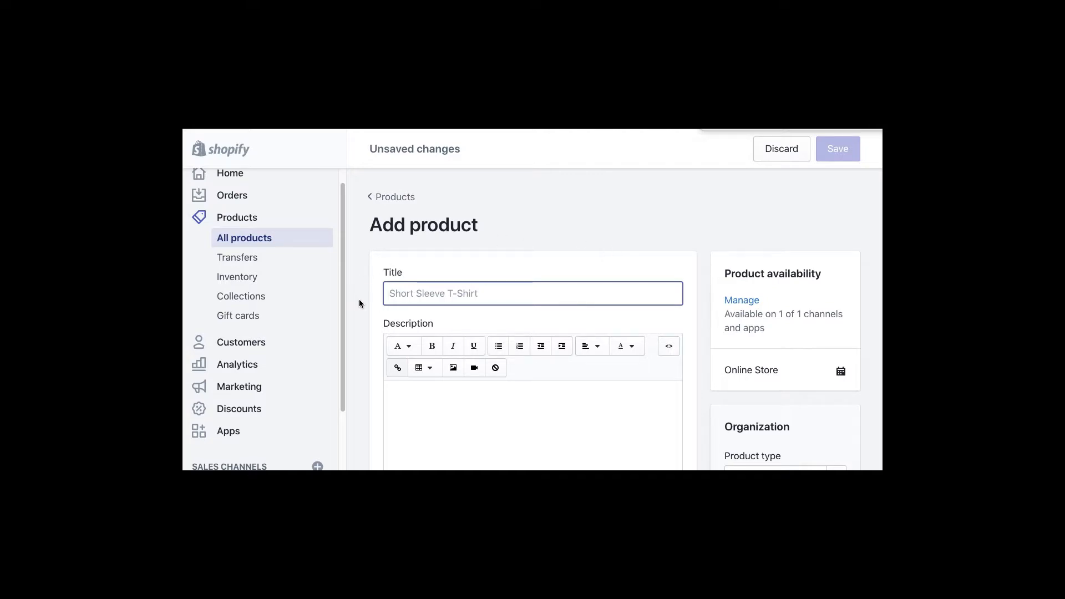
text(produyct)
key(BackSpace)
key(BackSpace)
key(BackSpace)
key(BackSpace)
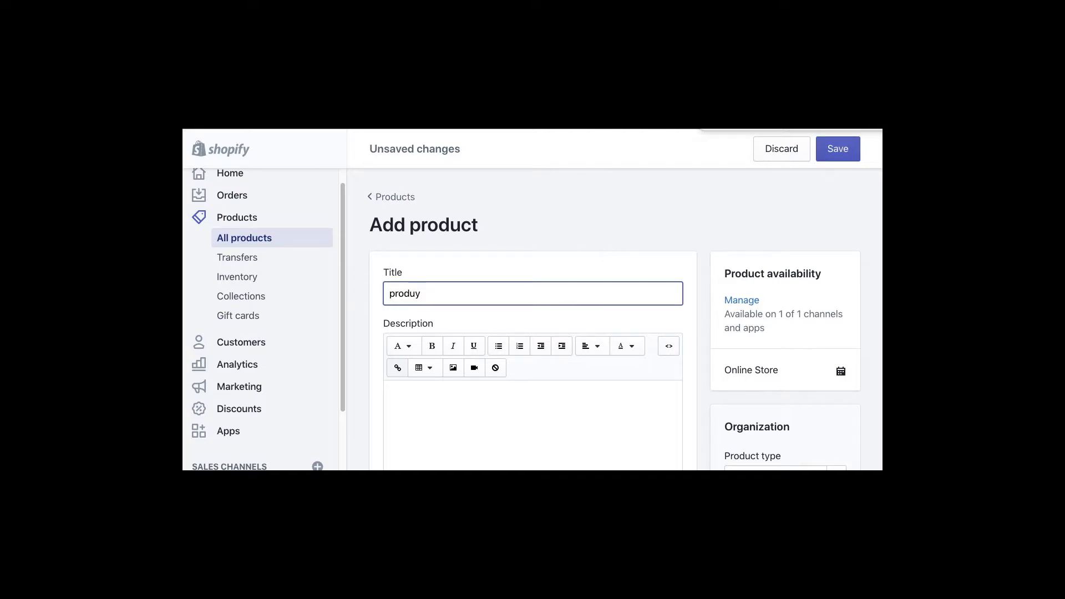
text(uct 1)
- Enter 'test 1' as the product description
click(479, 412)
text(test 1)
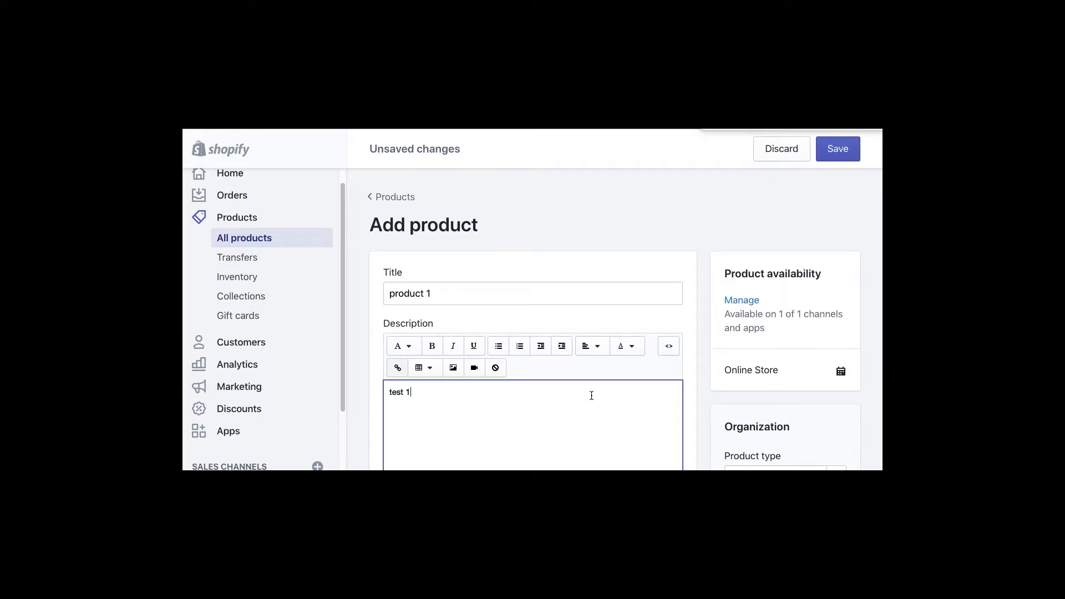
scroll(582, 404, down, 3)
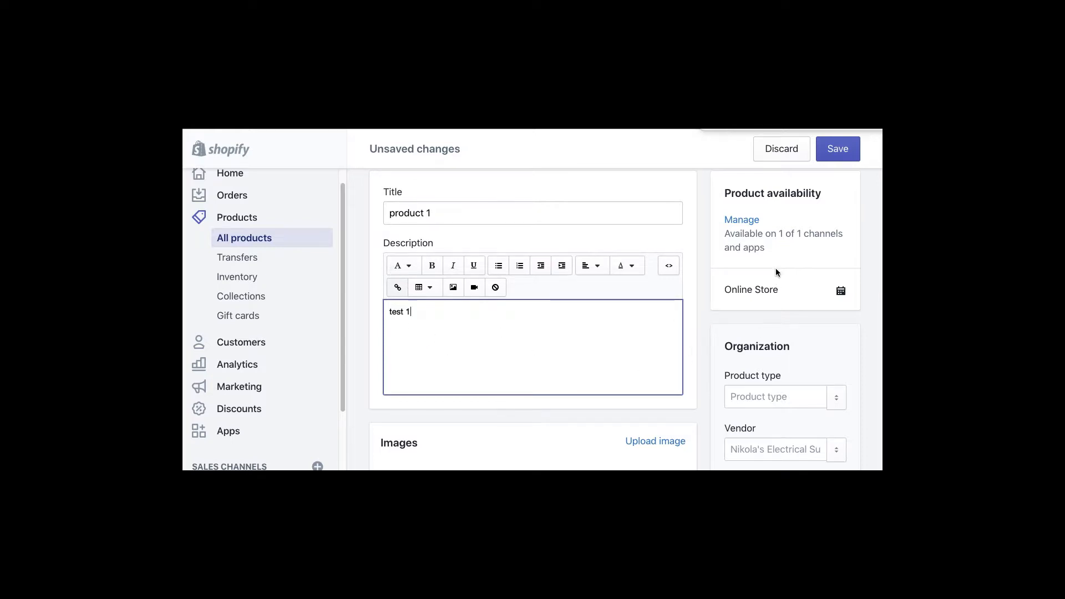
scroll(775, 268, down, 1)
scroll(775, 268, up, 2)
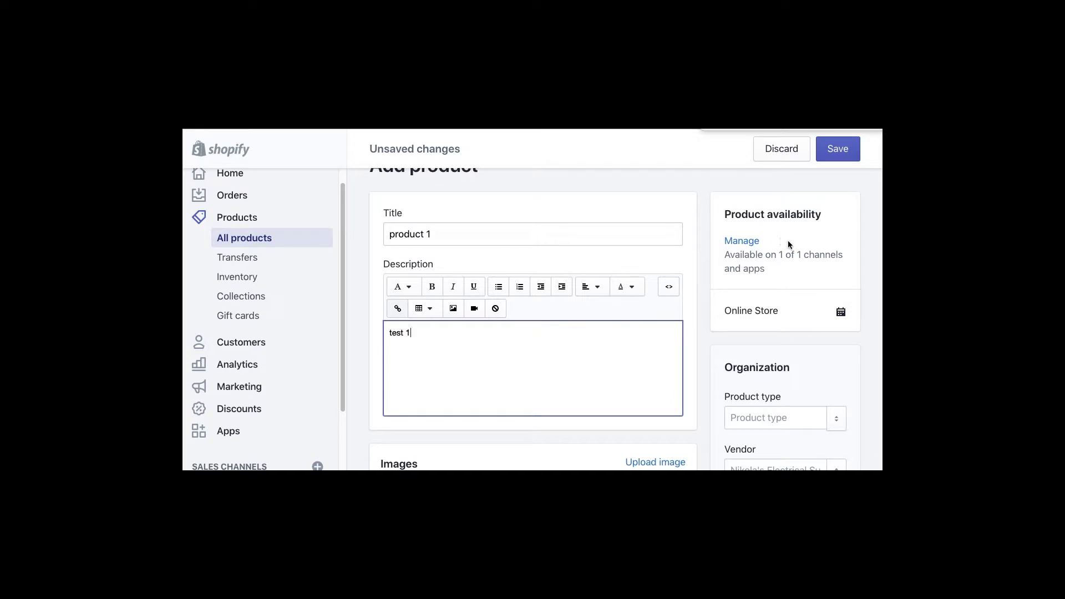
drag(758, 255, 821, 256)
click(807, 266)
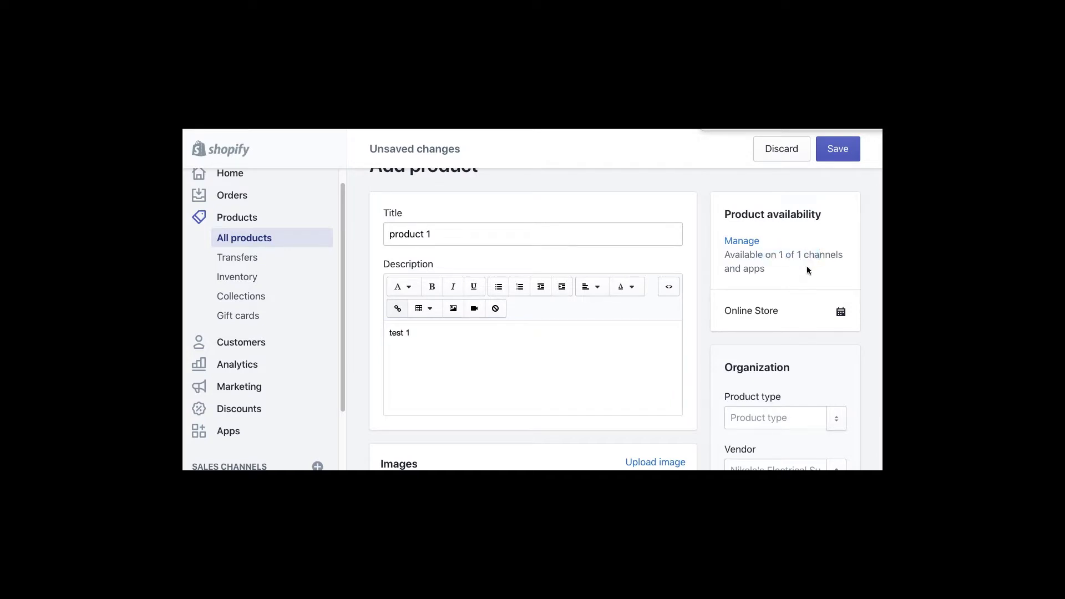
click(743, 241)
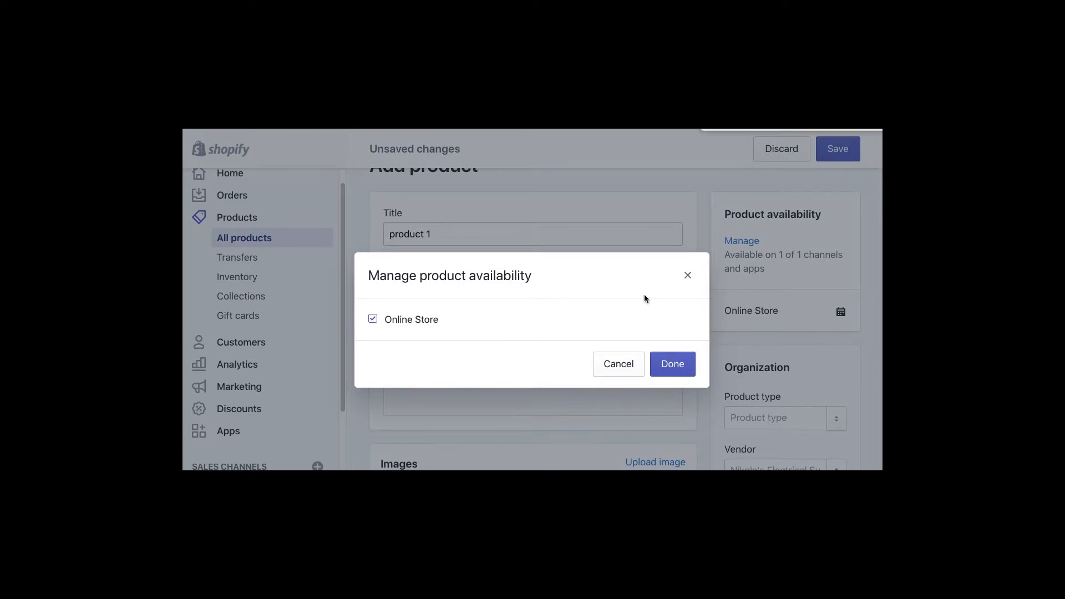
click(687, 276)
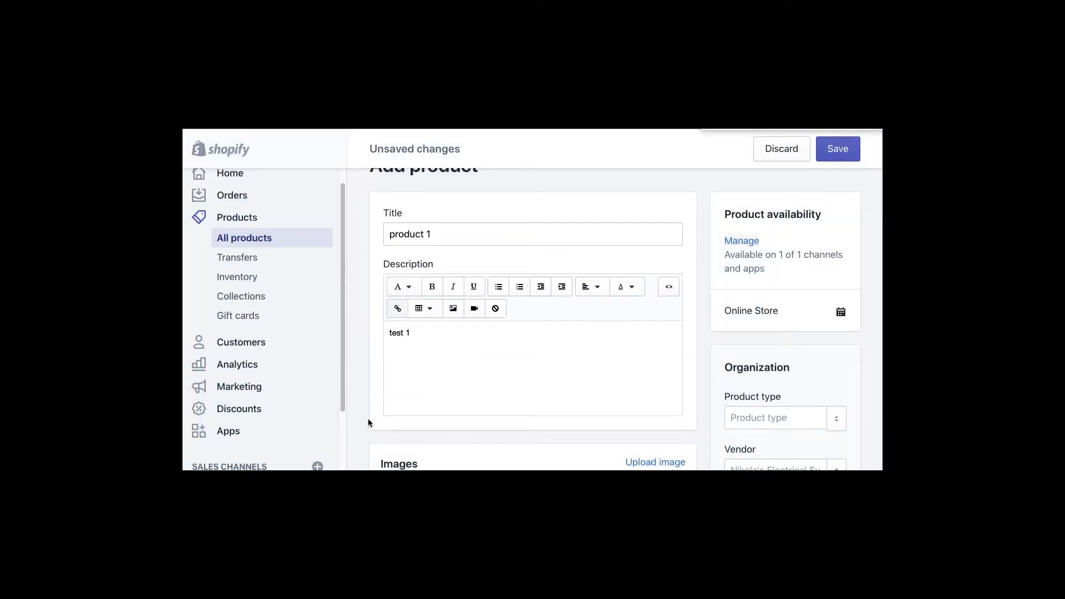
scroll(368, 421, down, 1)
scroll(339, 442, down, 1)
scroll(339, 441, down, 2)
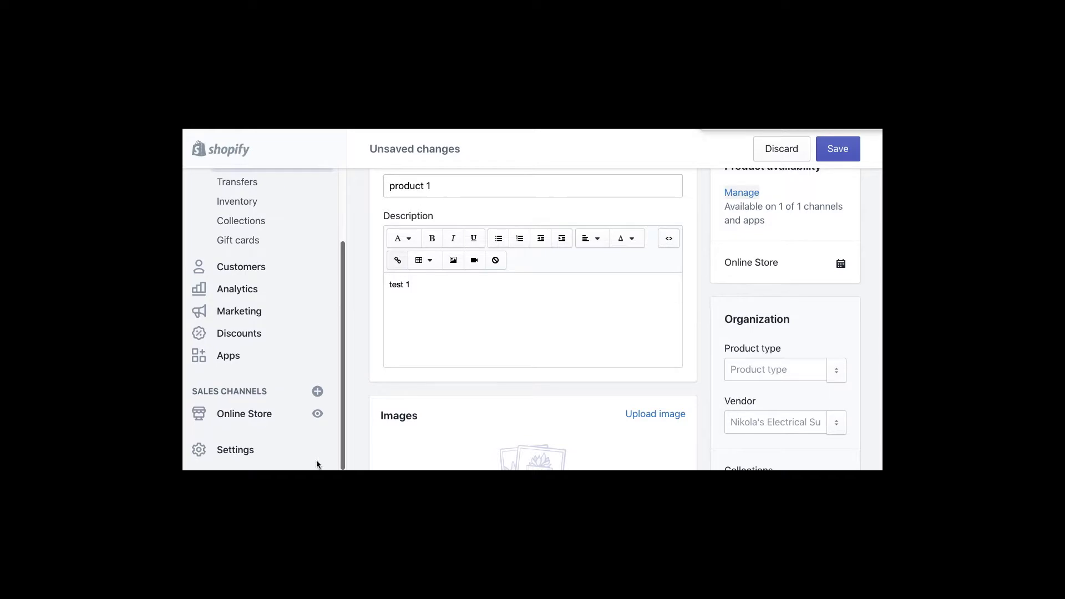
click(317, 392)
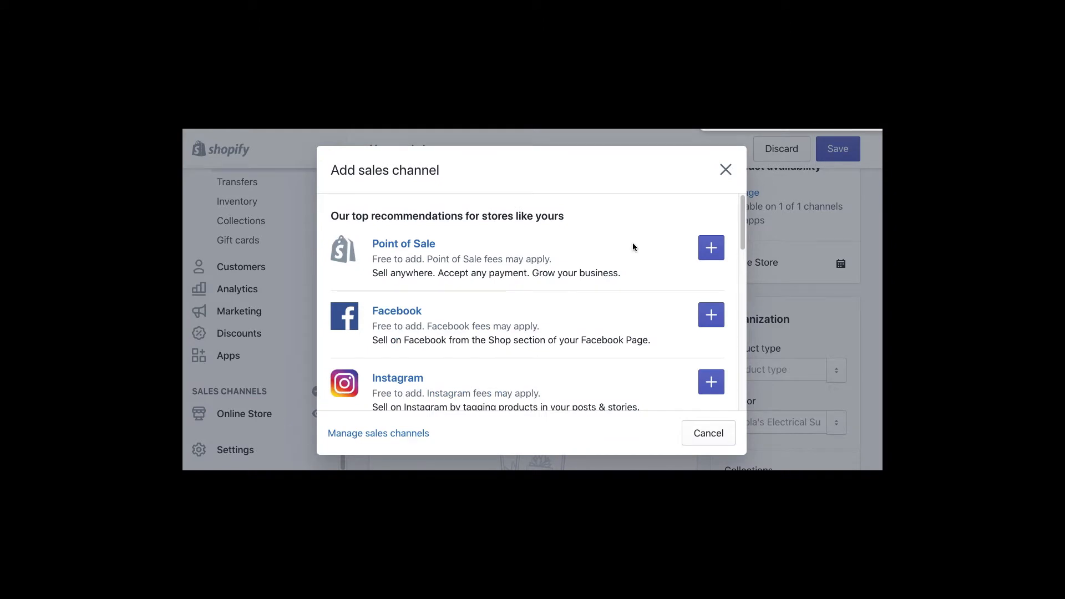
scroll(600, 318, down, 5)
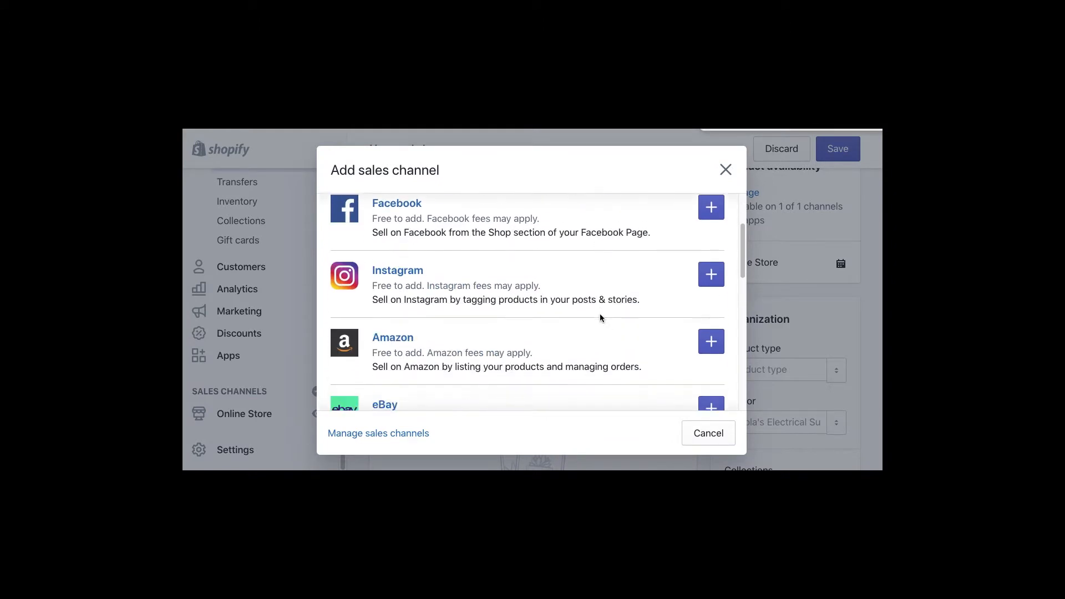
scroll(621, 321, down, 5)
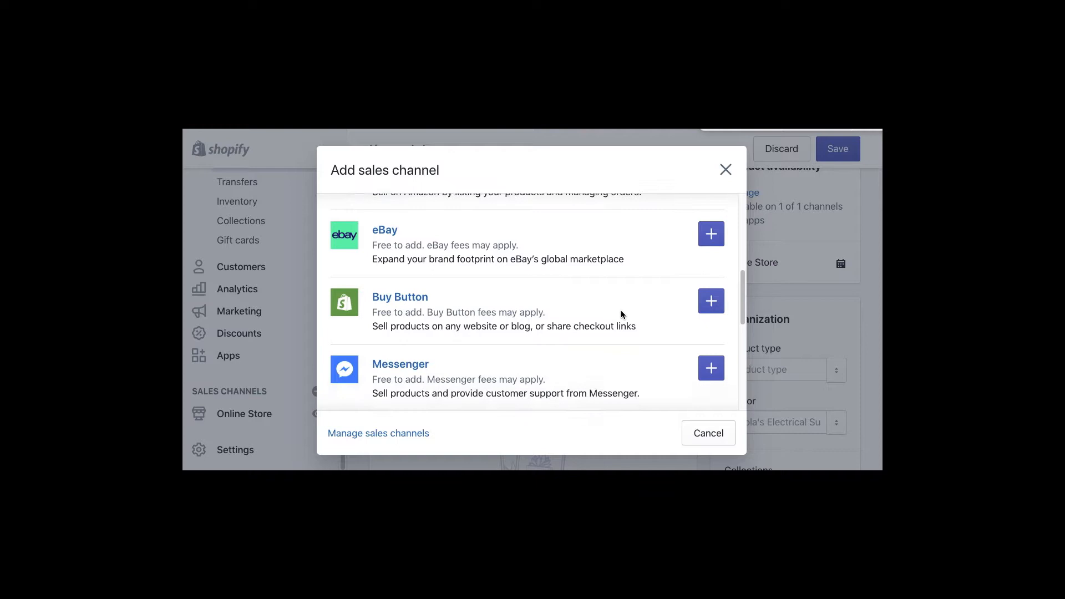
scroll(621, 311, down, 2)
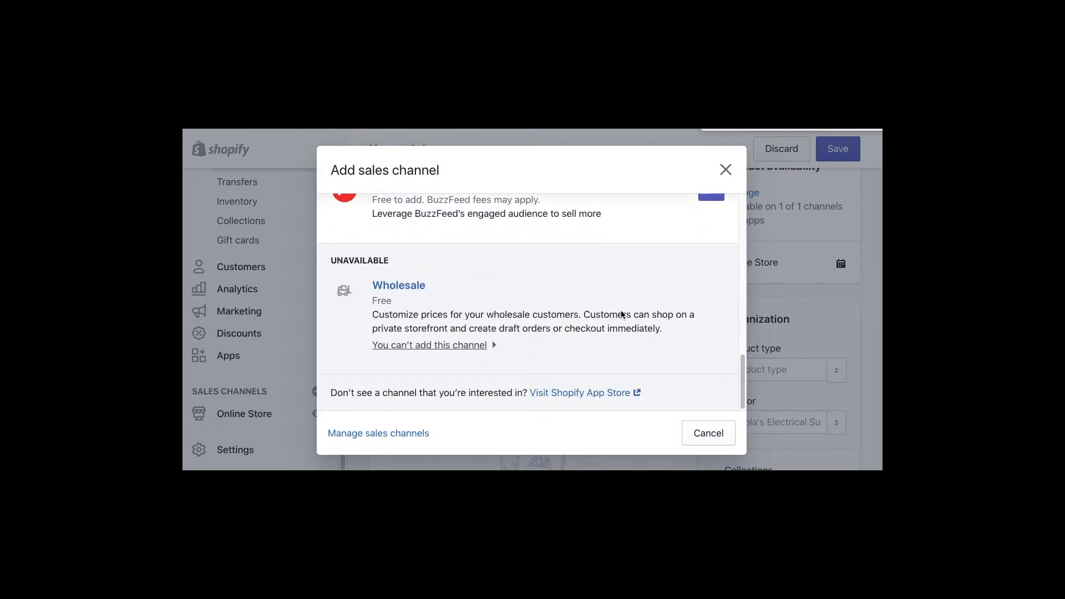
scroll(622, 312, up, 12)
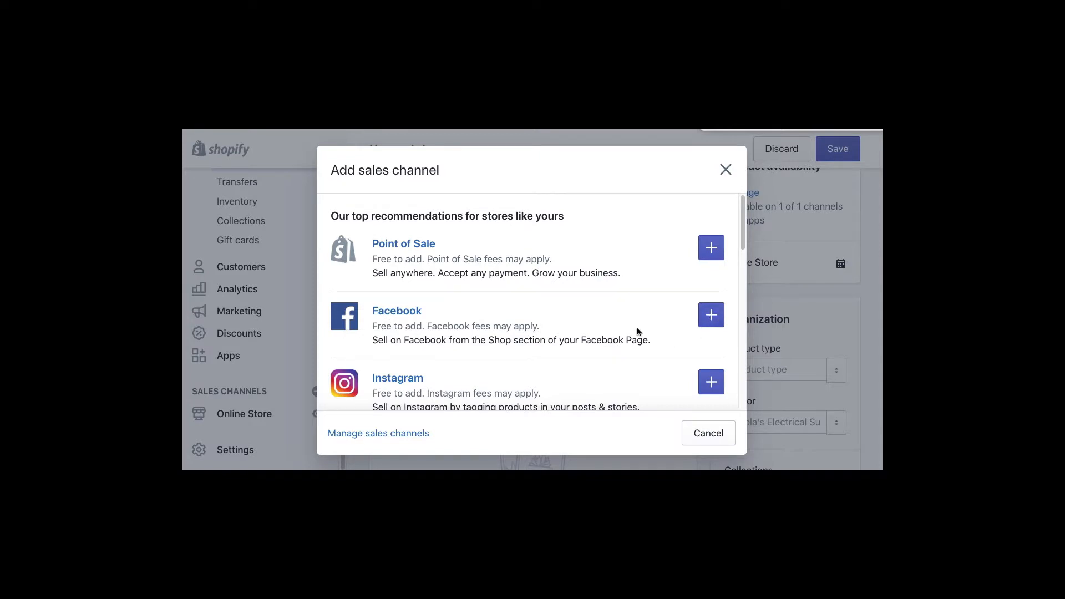
click(724, 170)
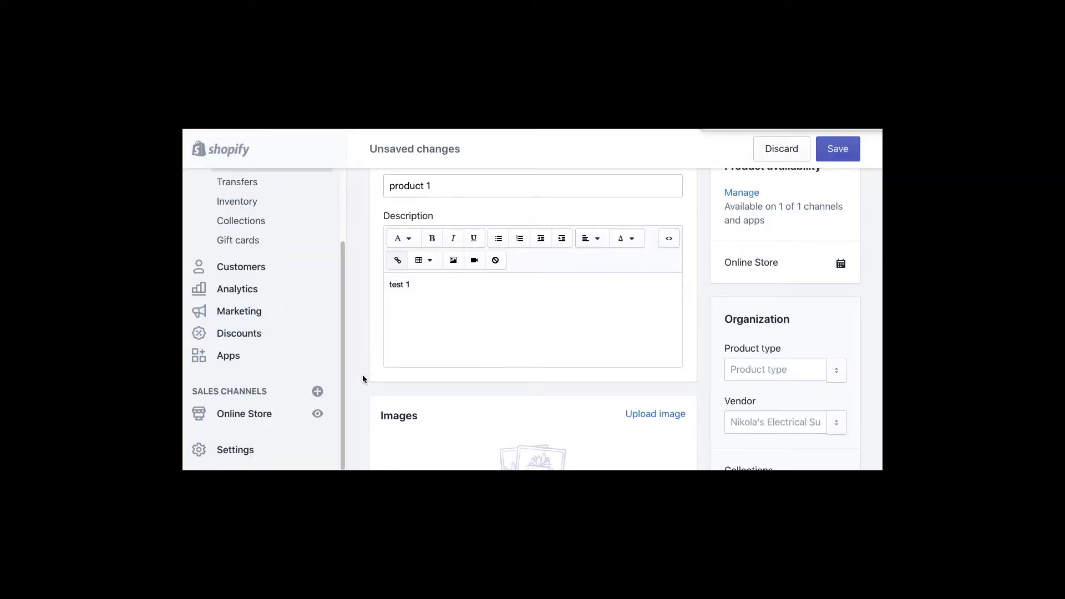
click(741, 193)
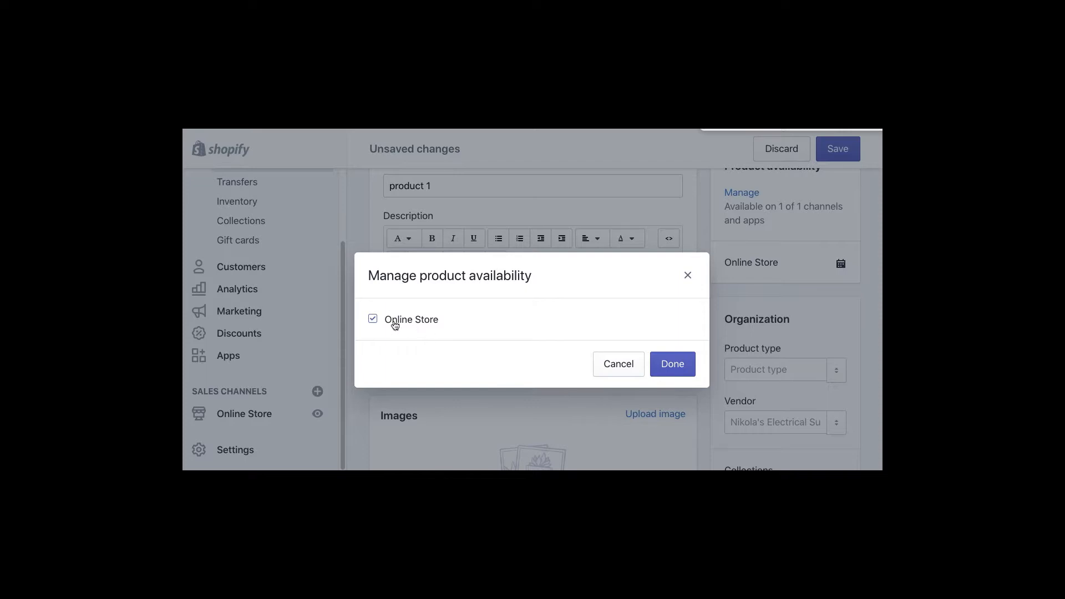
click(687, 276)
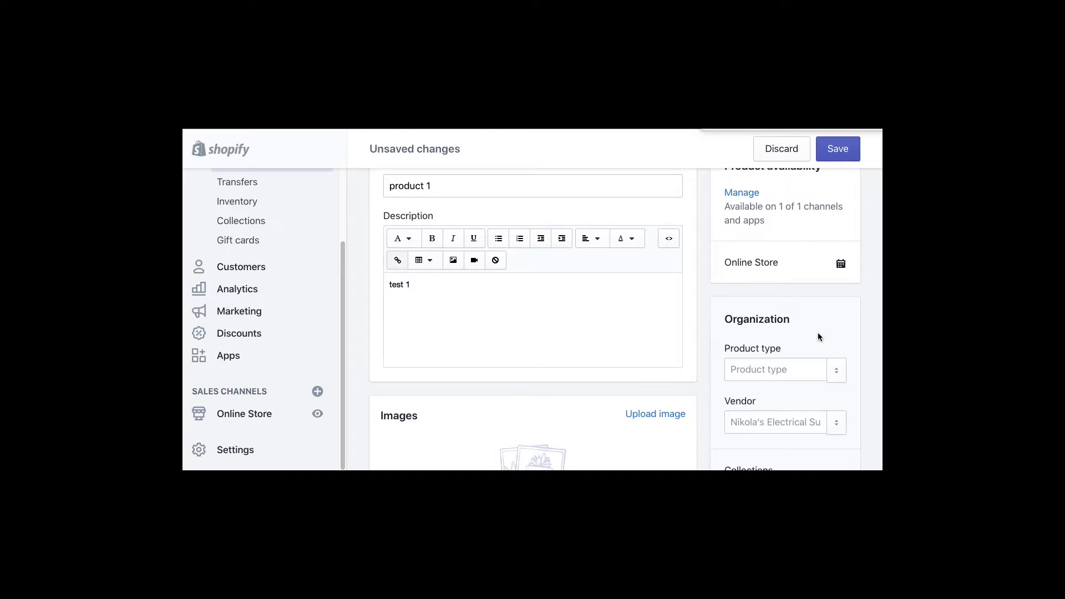
- Set the product type to a new type 'dvd' and the vendor to 'miramax'
scroll(818, 332, down, 1)
click(754, 353)
text(dvd)
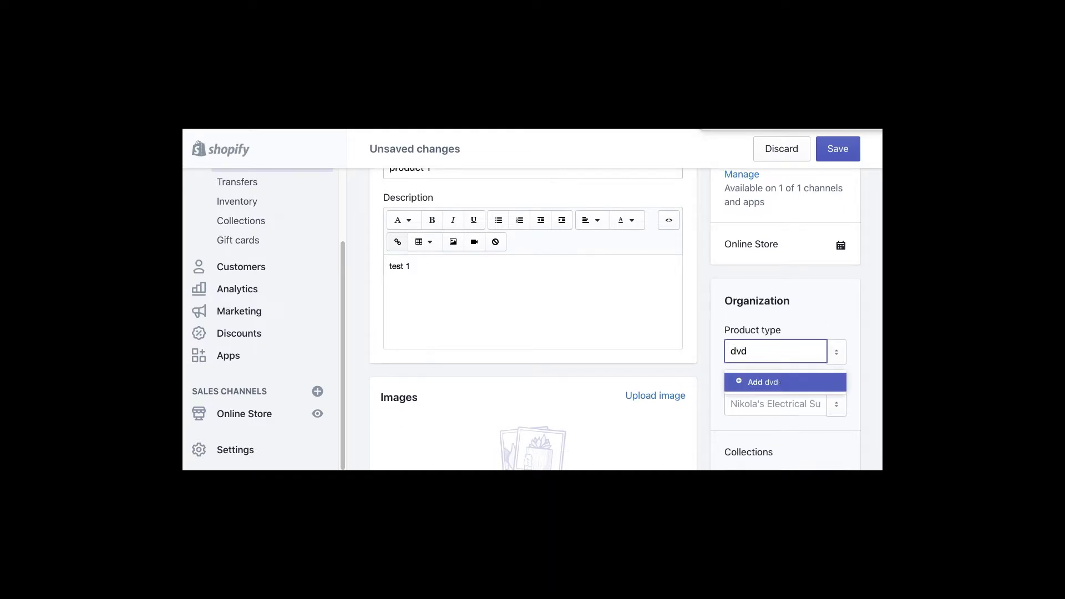
click(834, 382)
click(760, 405)
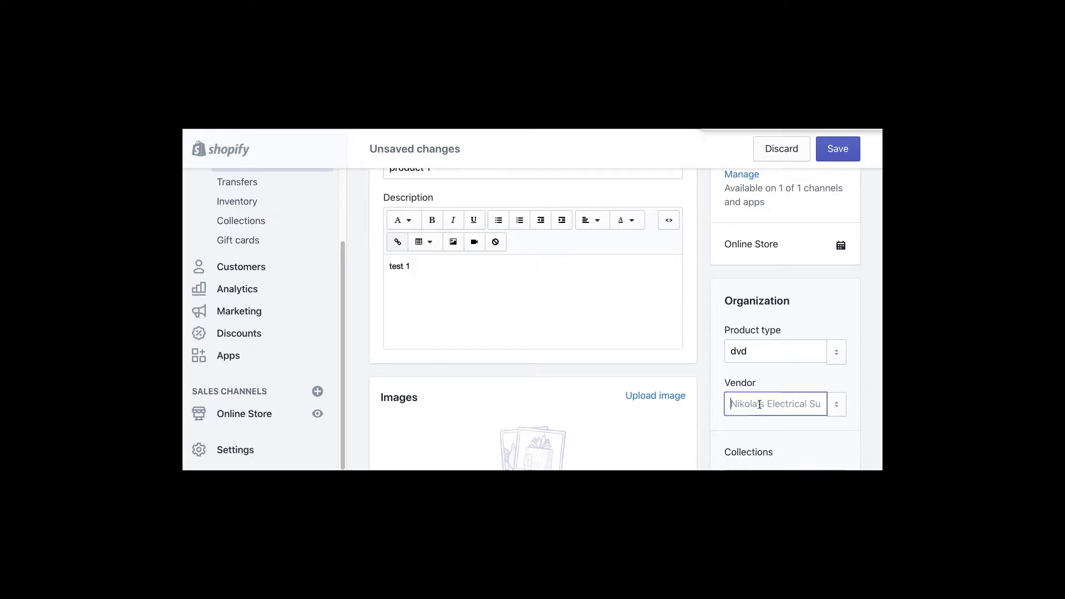
text(miramax)
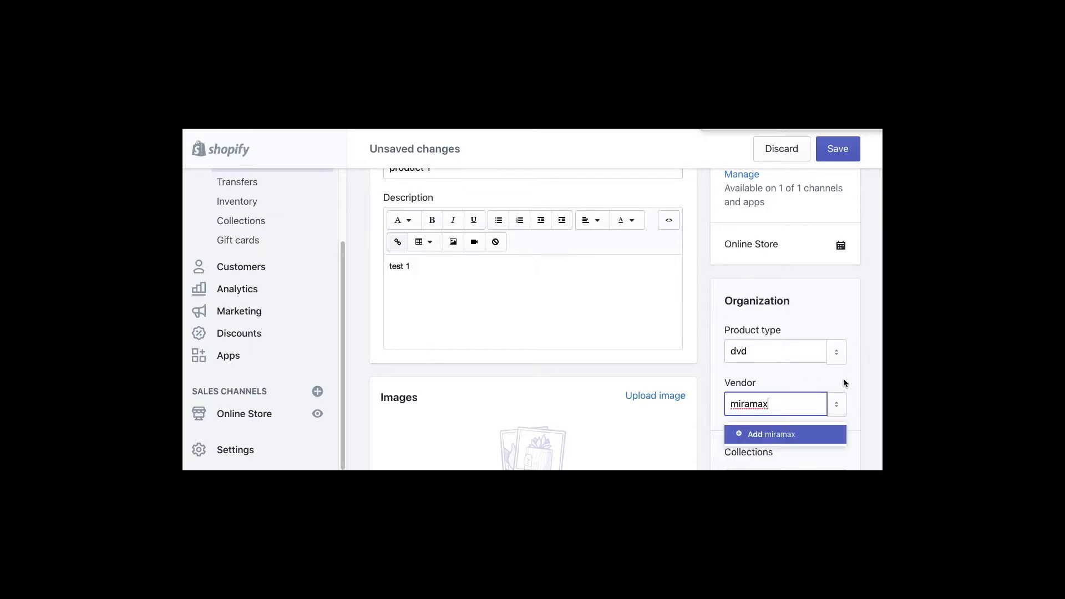
key(Return)
- Check the available collections without adding the product to any
scroll(841, 378, down, 3)
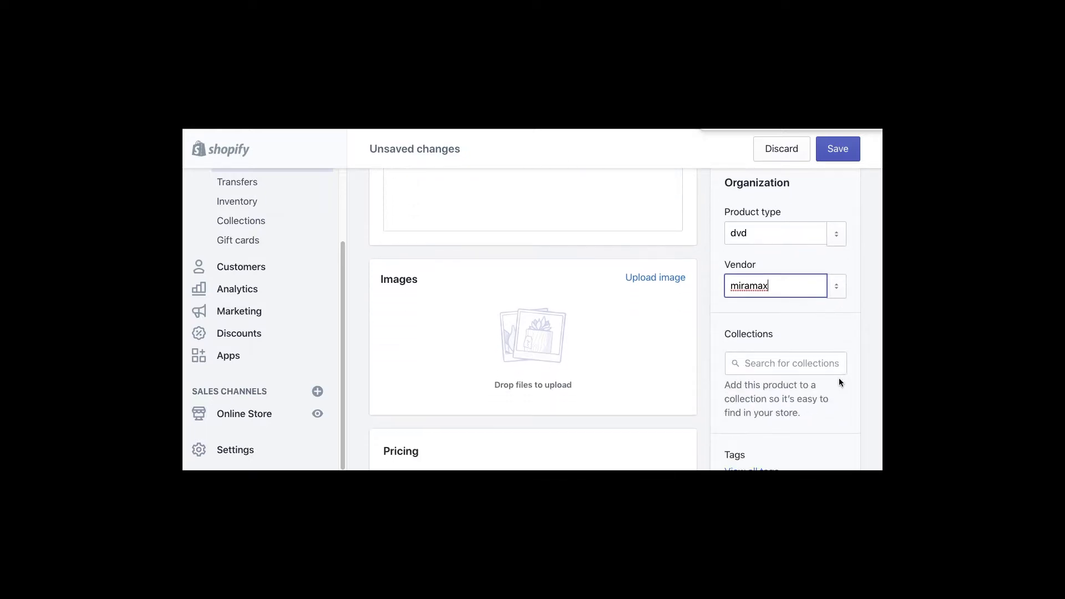
click(754, 363)
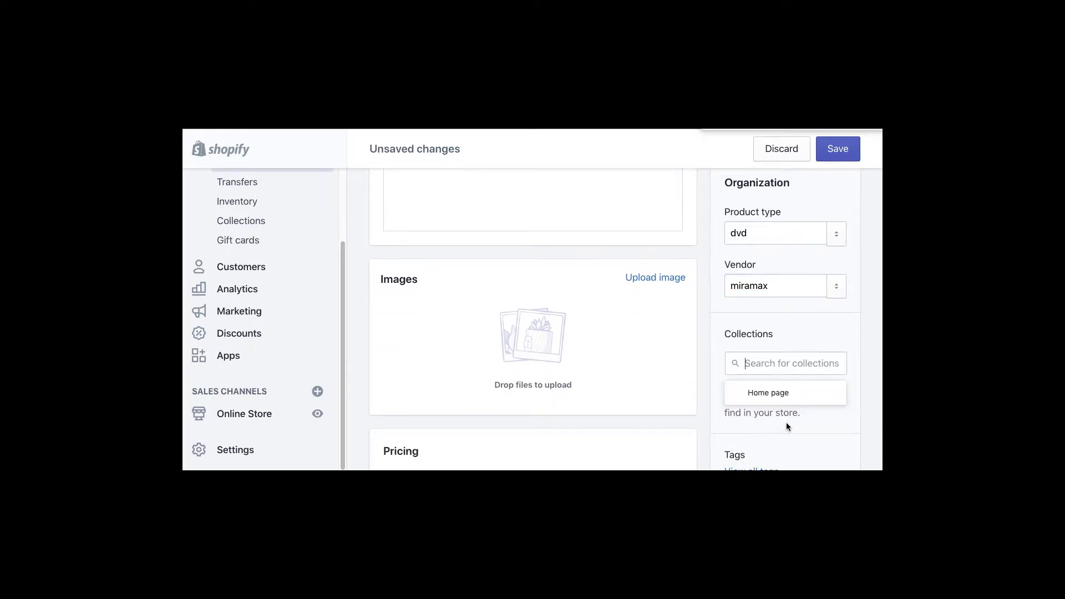
click(838, 435)
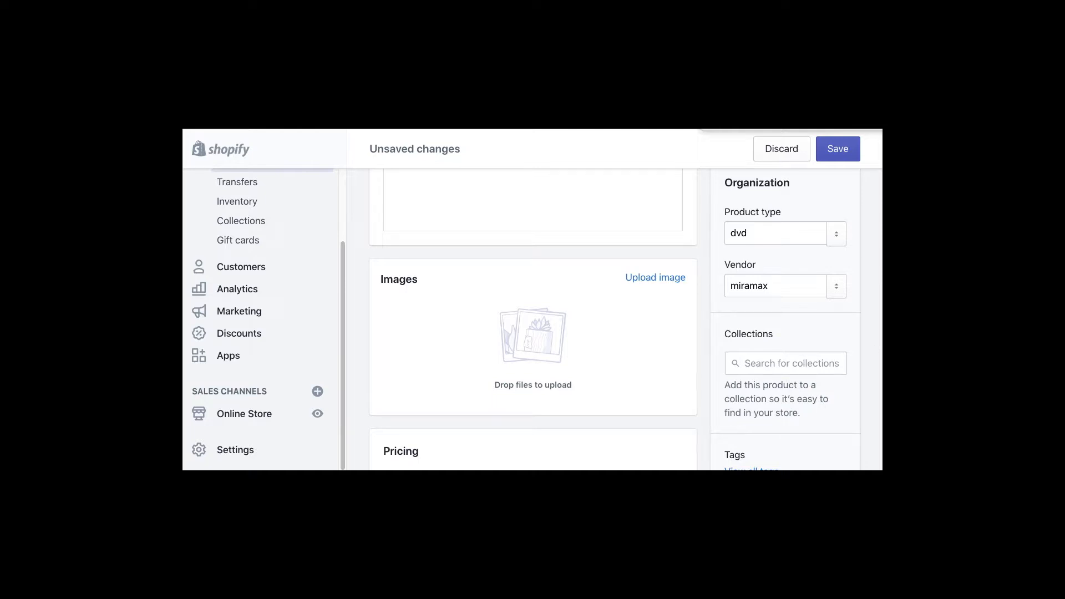
scroll(862, 314, down, 3)
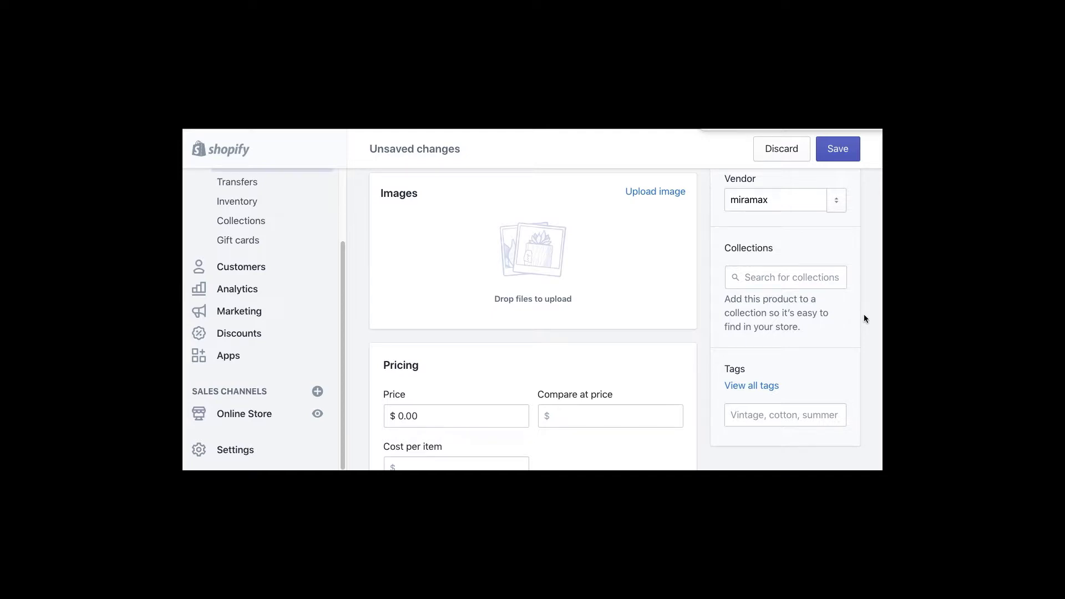
click(810, 279)
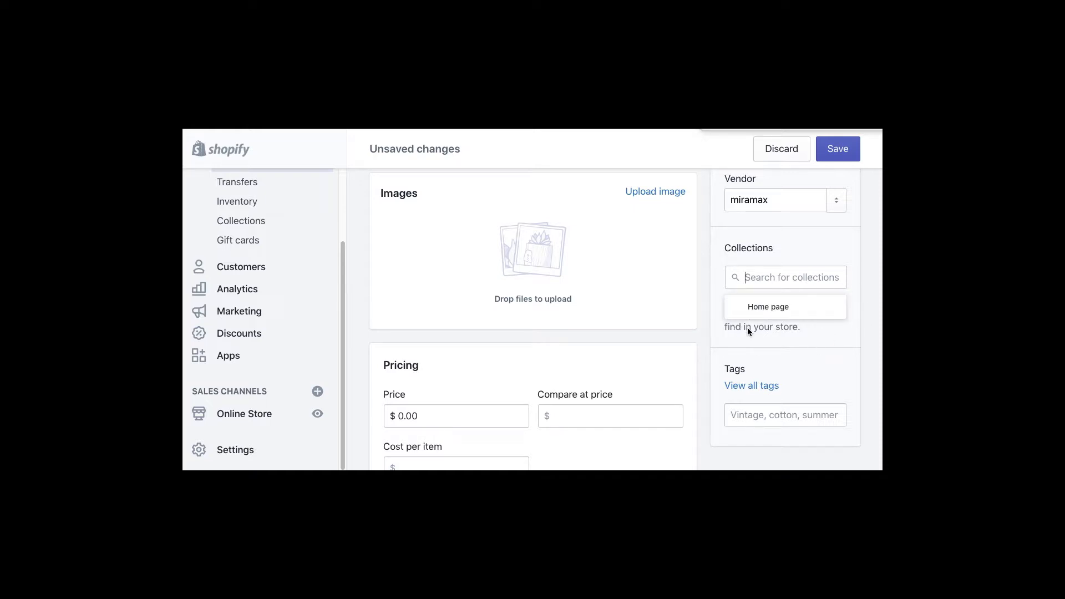
click(837, 344)
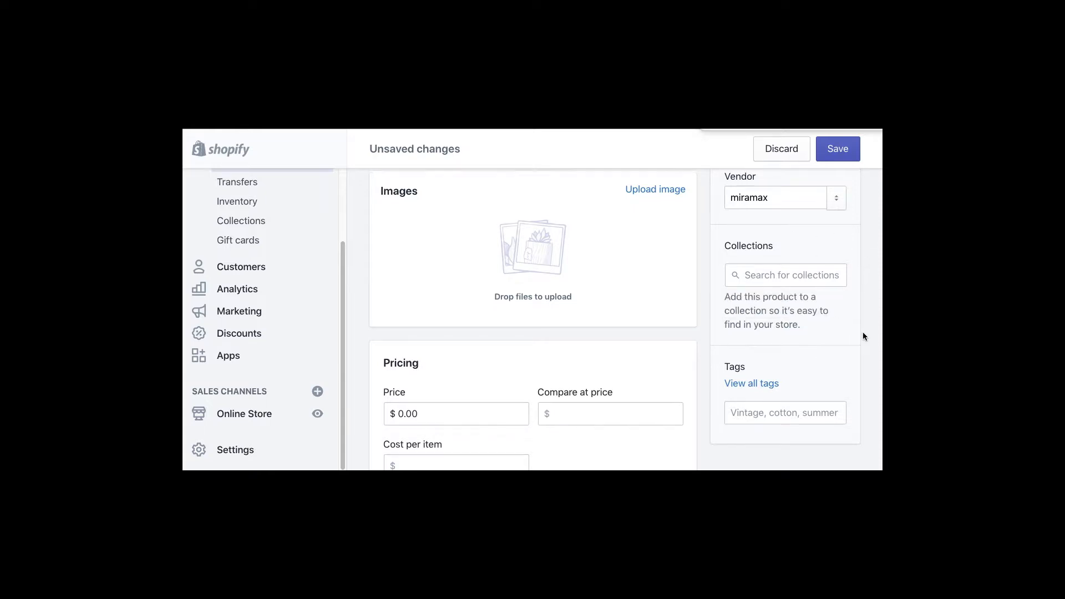
scroll(863, 332, down, 1)
- Tag the product 'dvds'
click(740, 347)
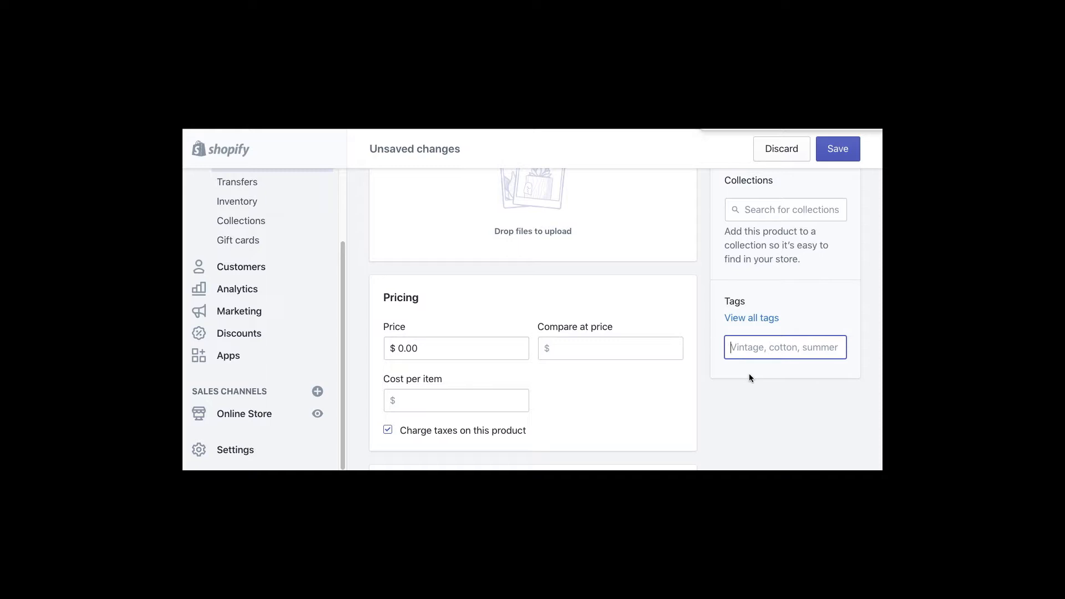
text(dvds)
key(Return)
click(805, 423)
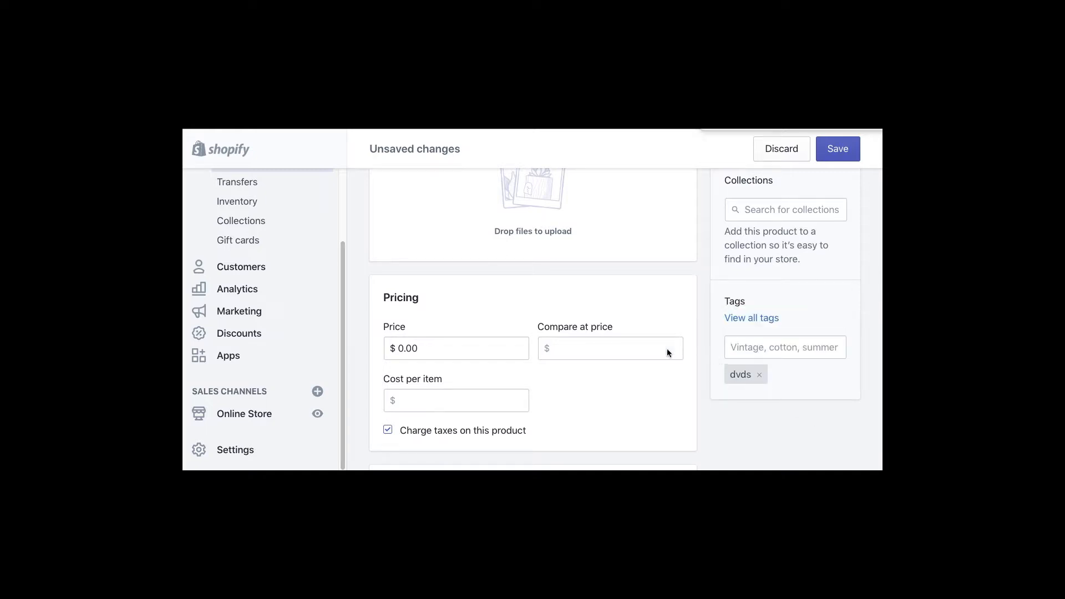
scroll(577, 388, up, 10)
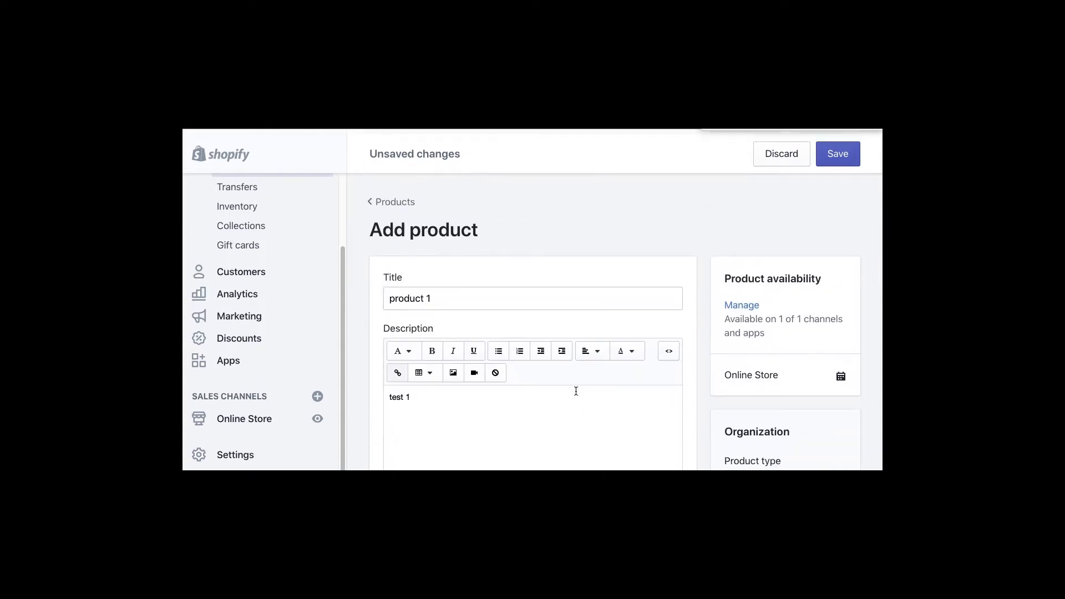
- Extend the title to 'product 1 warez' and cancel the image upload, leaving no images
click(446, 291)
text(war)
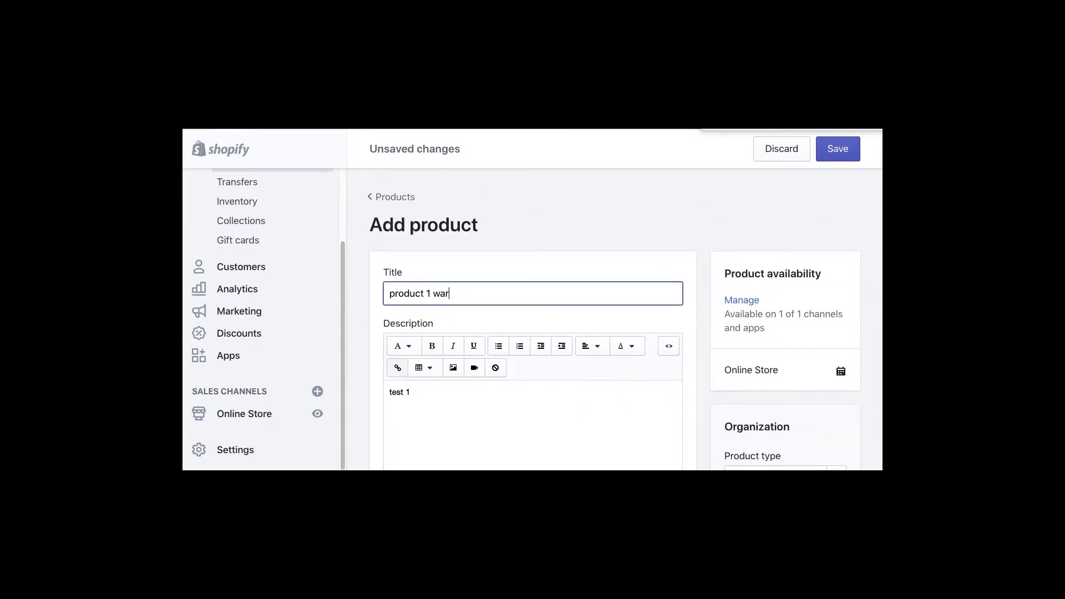
text(ez)
scroll(439, 414, down, 2)
scroll(439, 408, down, 3)
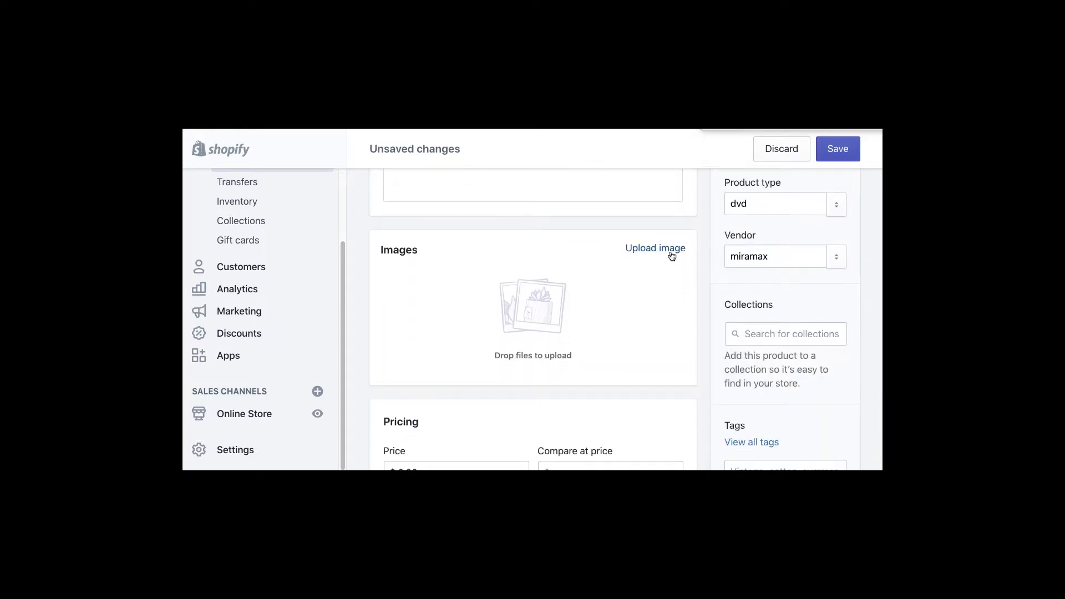
click(672, 251)
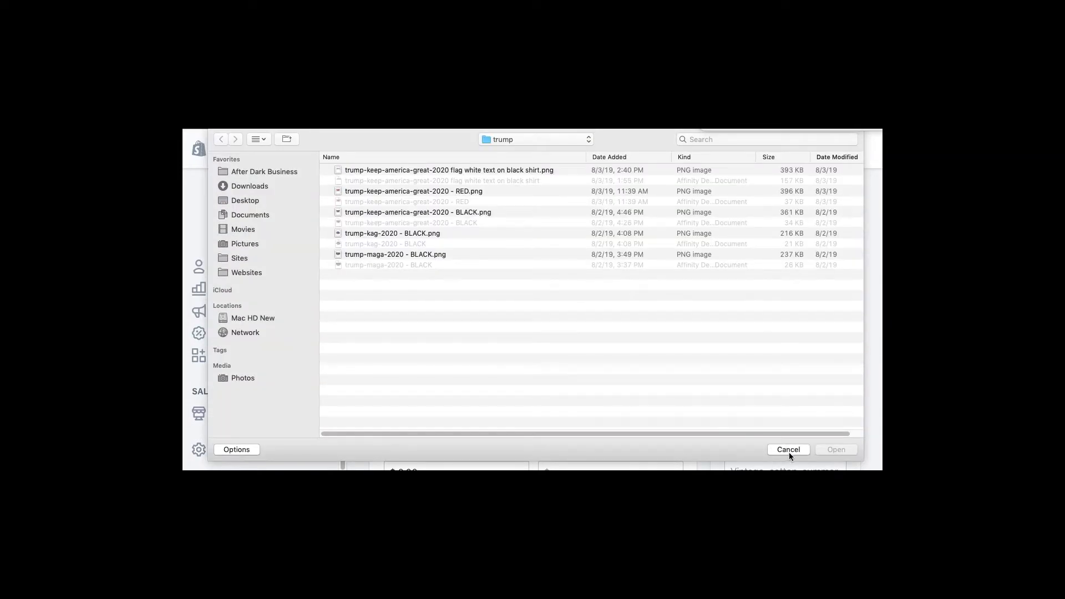
click(788, 450)
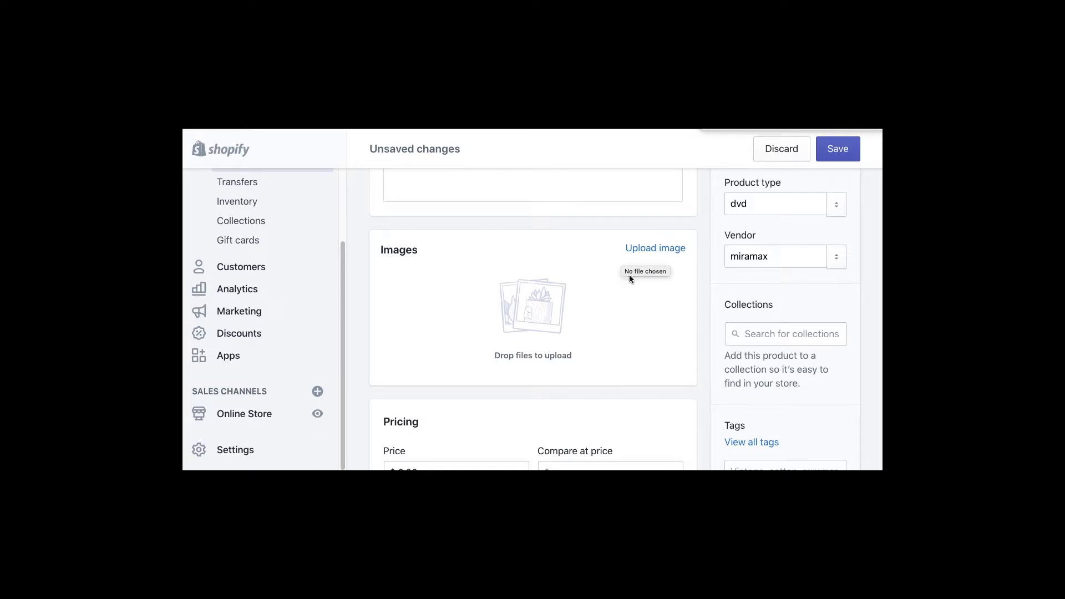
scroll(612, 353, down, 2)
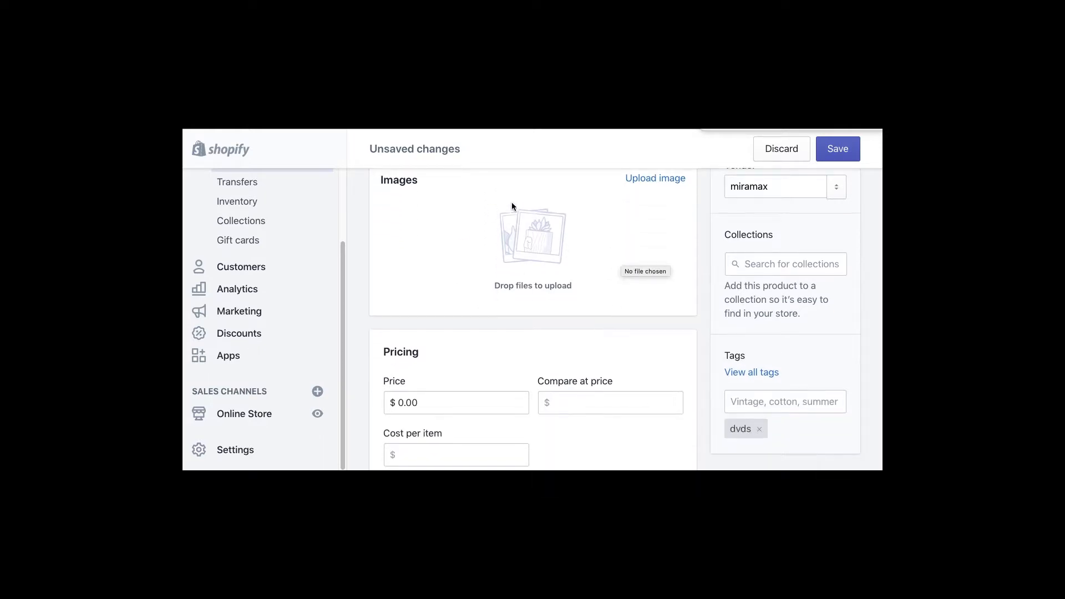
- Change the product price from 0.00 to 20.00 and enter a compare-at price of 29.95
scroll(487, 253, down, 4)
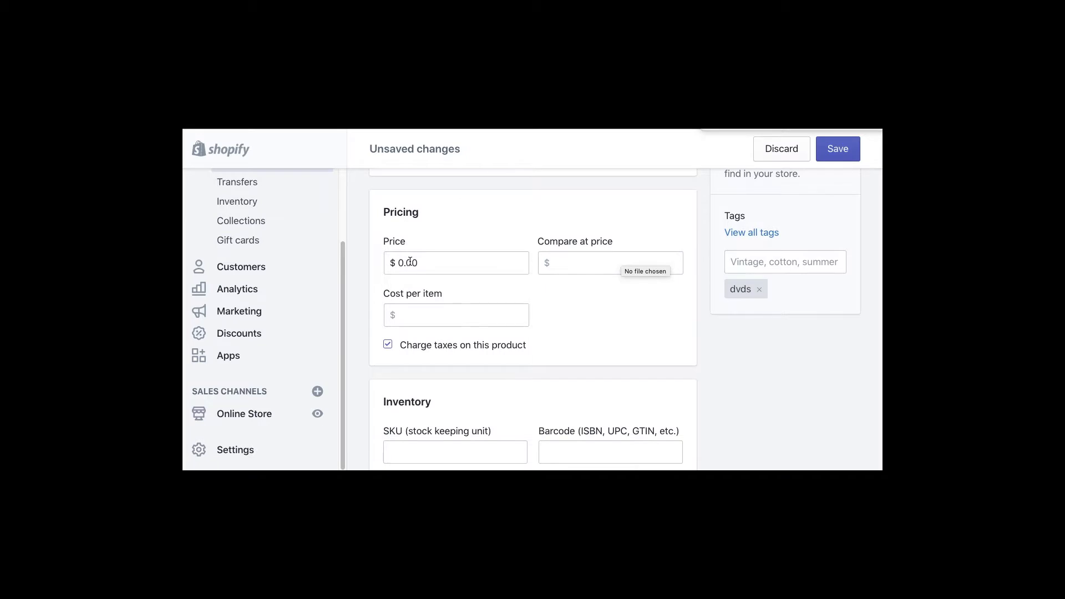
click(424, 264)
double_click(424, 264)
key(BackSpace)
text(20.00)
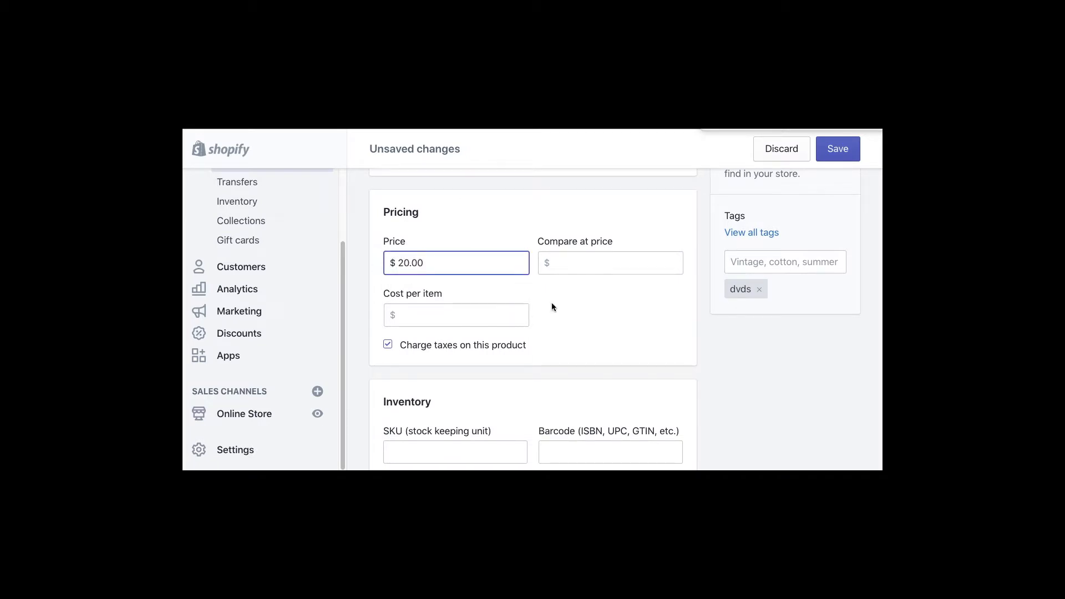
click(570, 264)
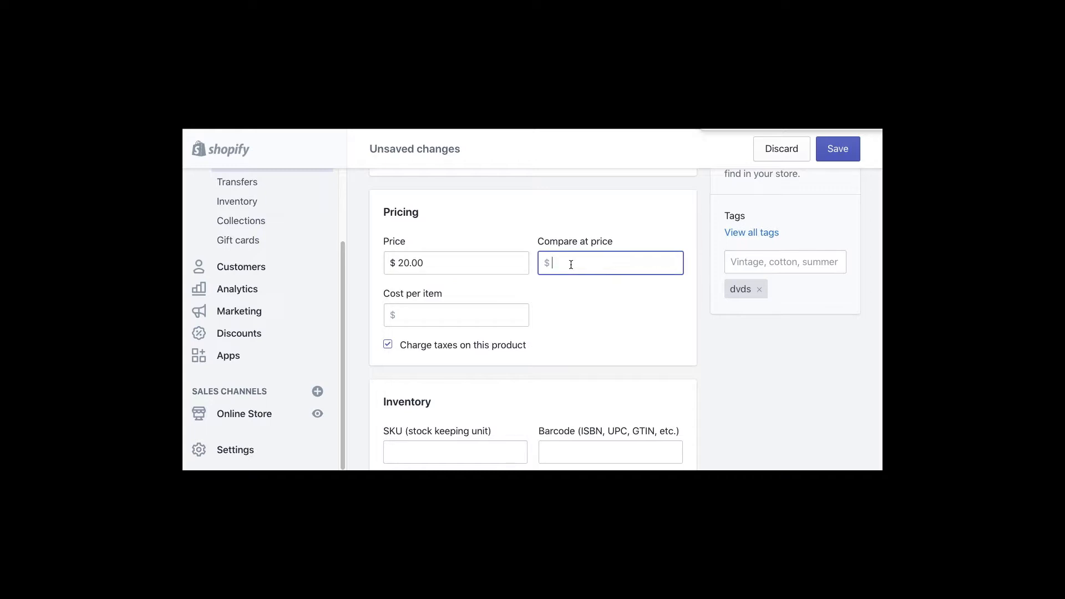
drag(607, 245, 529, 244)
click(604, 318)
click(571, 269)
text(29.95)
drag(580, 323, 531, 258)
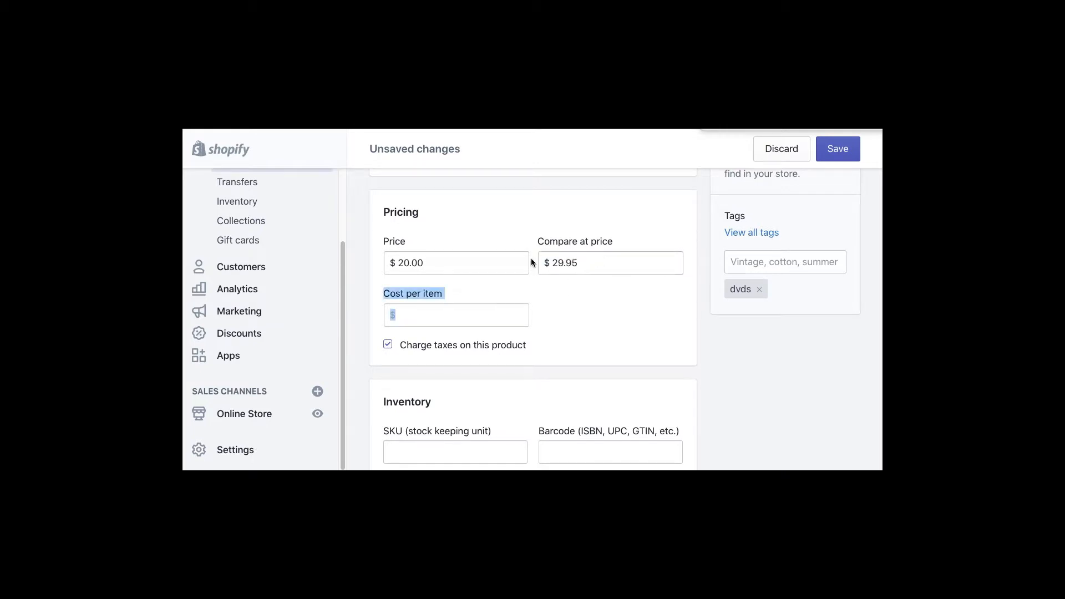
click(606, 342)
- Enter 12121212 as the product's SKU
click(441, 260)
click(440, 315)
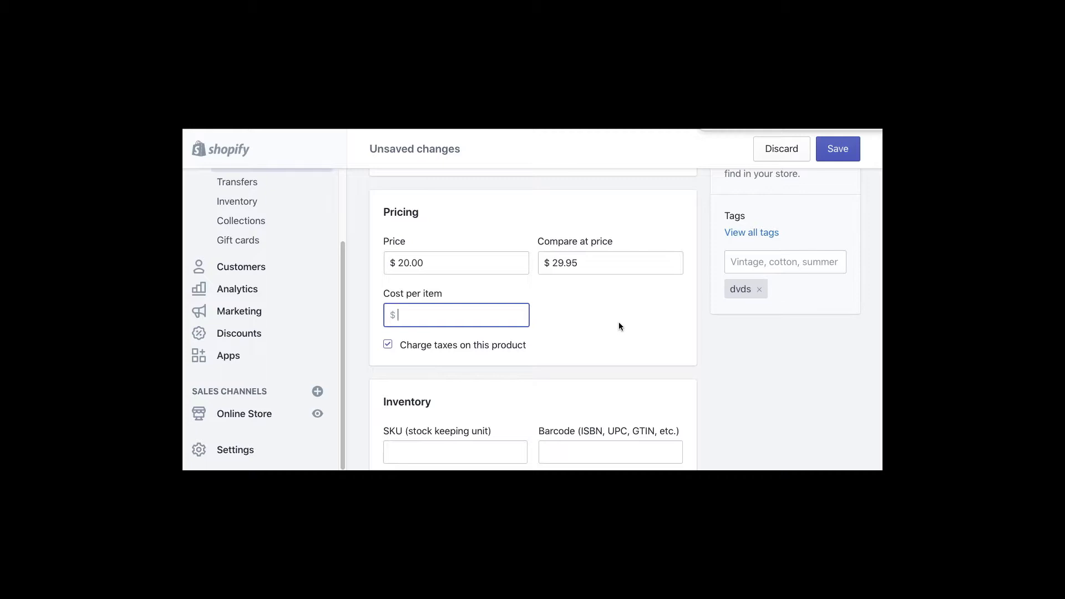
scroll(617, 322, down, 3)
click(417, 284)
text(12121212)
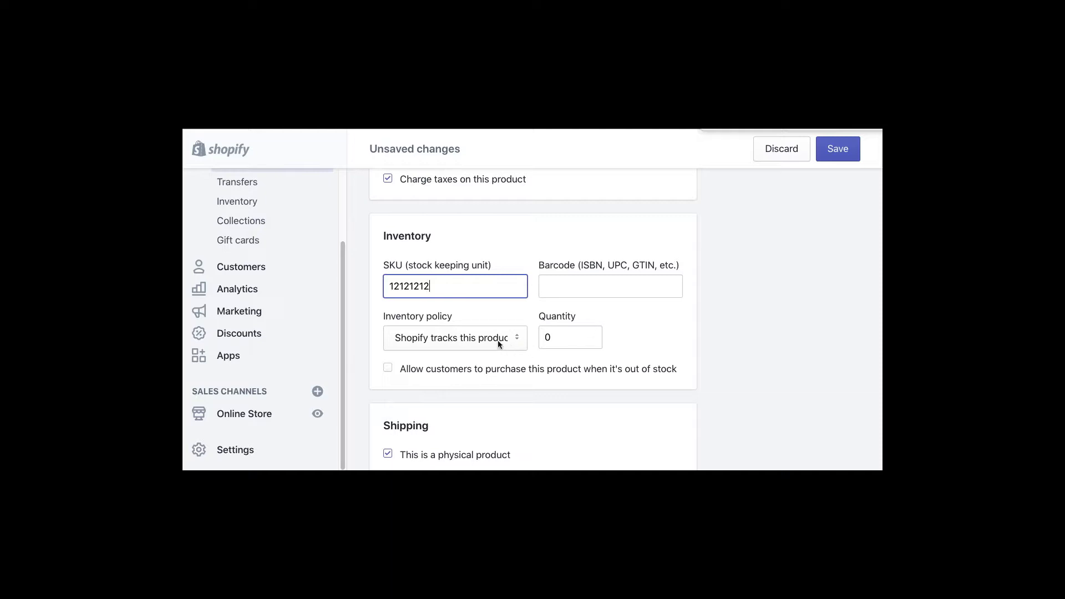
- Keep inventory tracked by Shopify and set the stock quantity to 10
click(517, 339)
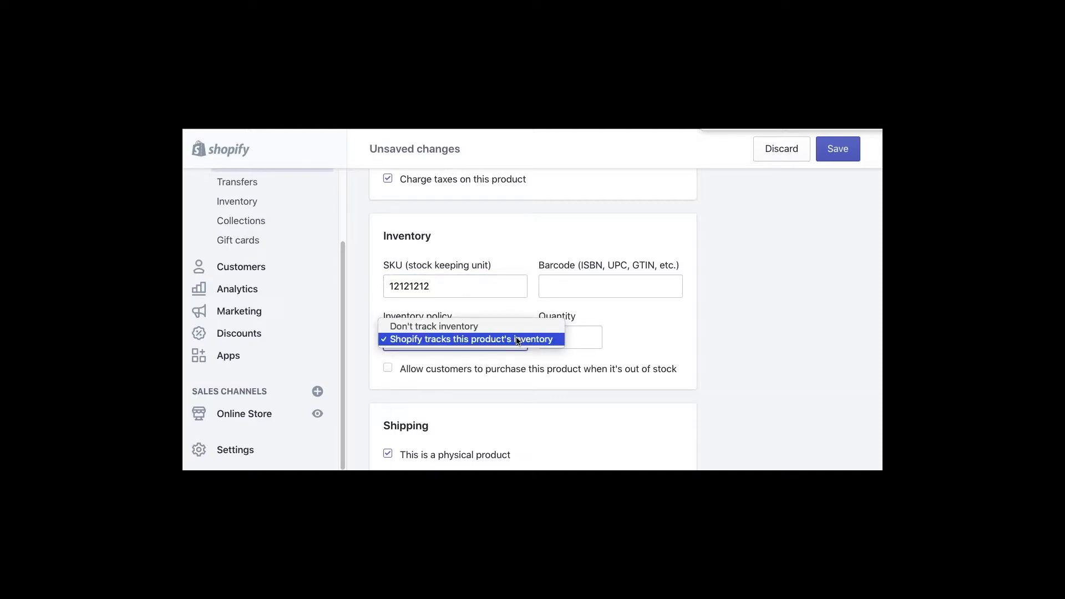
click(480, 327)
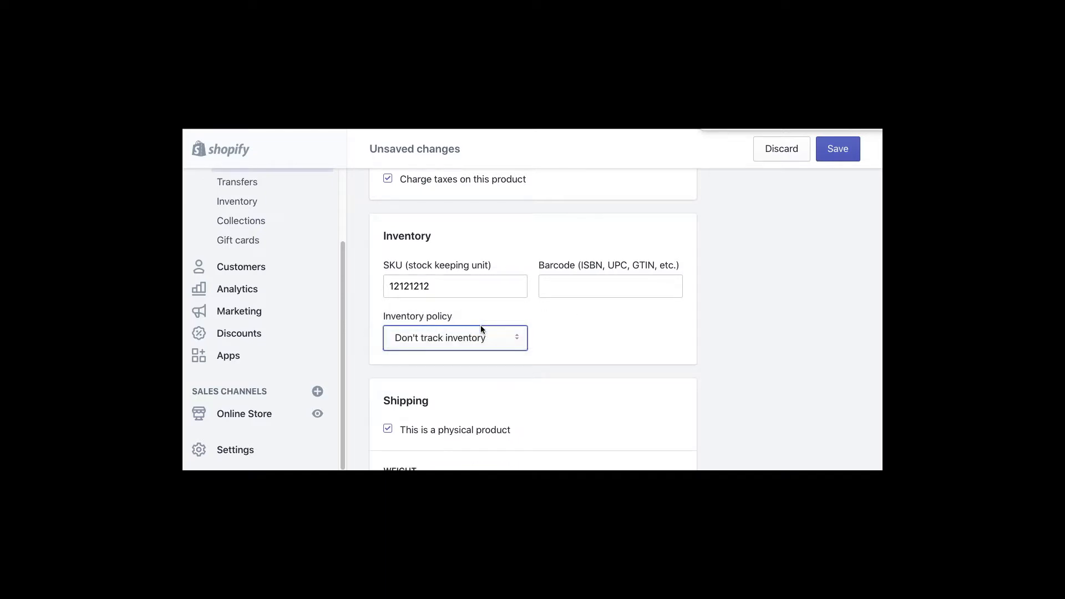
click(524, 344)
click(516, 350)
key(Tab)
text(10)
key(Tab)
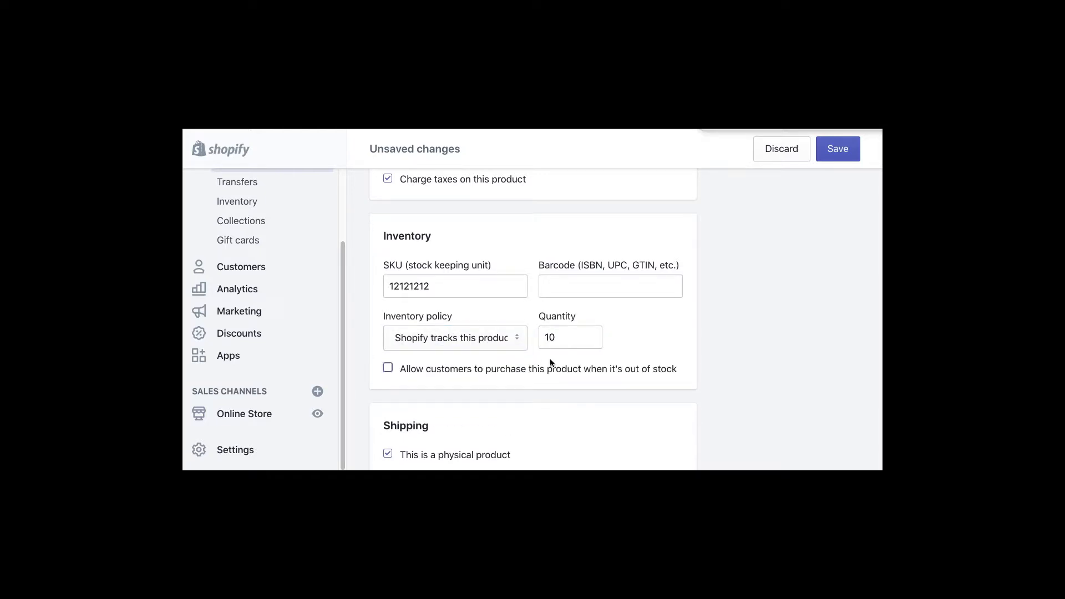
- Change the shipping weight to 1, leaving the country of origin unset
scroll(599, 384, down, 2)
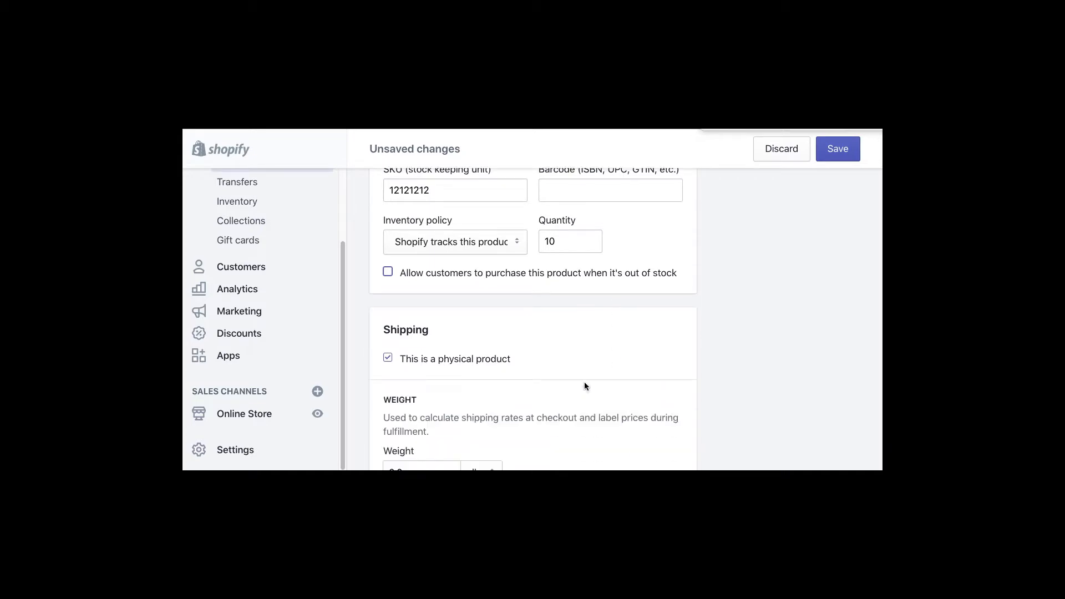
scroll(569, 357, down, 3)
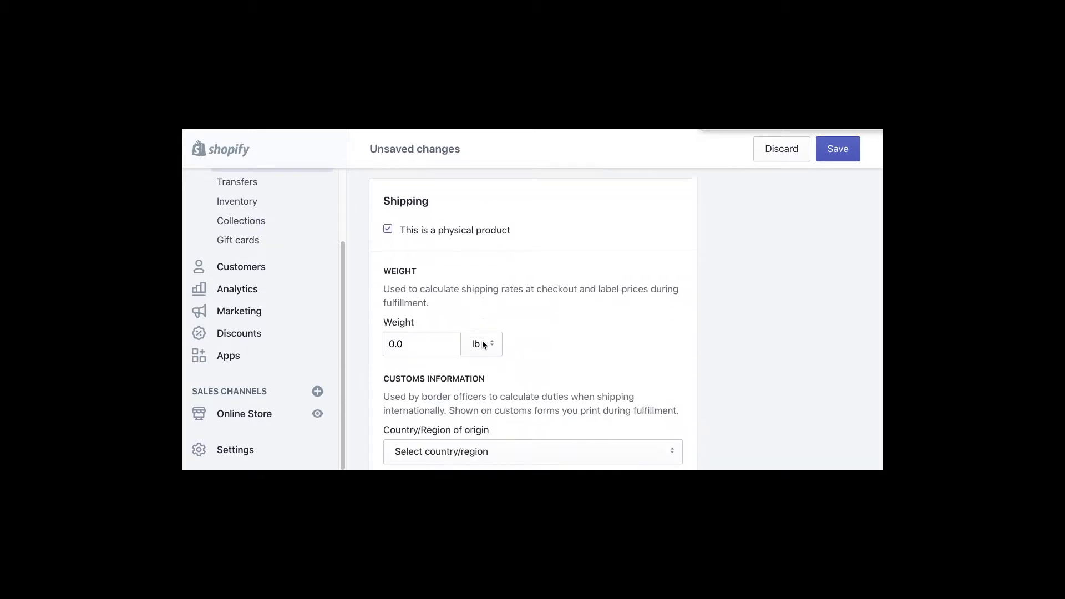
click(391, 291)
key(BackSpace)
key(BackSpace)
key(BackSpace)
text(1)
key(Tab)
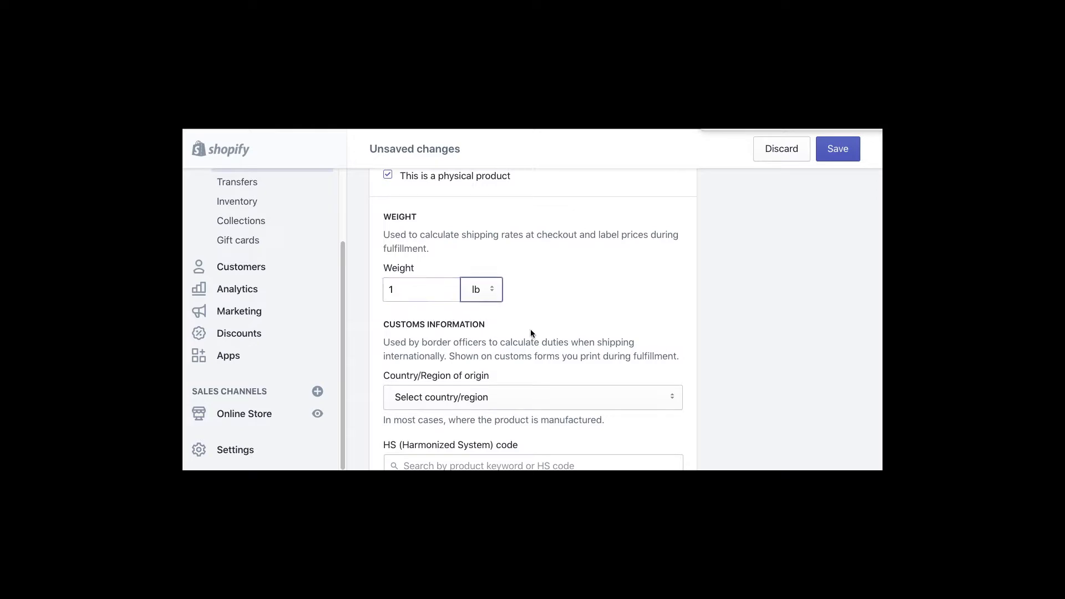
scroll(588, 340, down, 3)
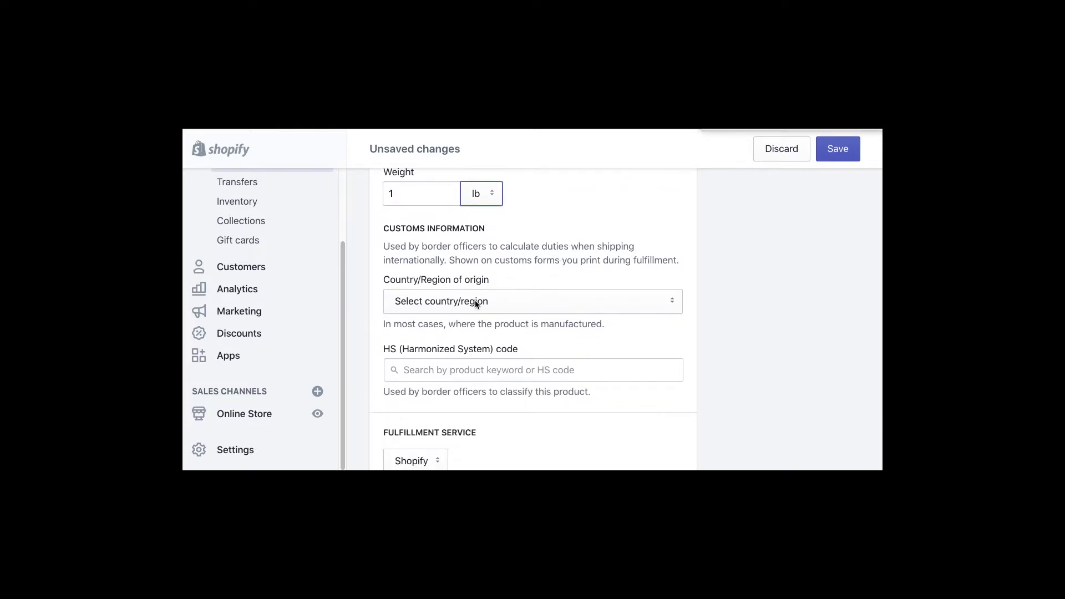
click(475, 301)
click(546, 259)
scroll(637, 310, down, 2)
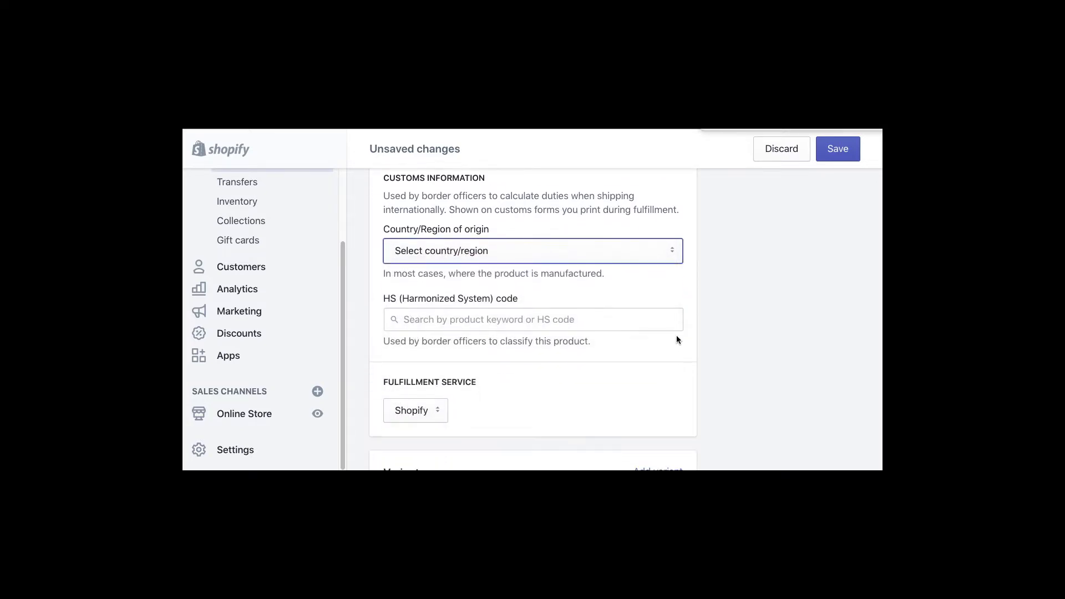
scroll(483, 349, down, 2)
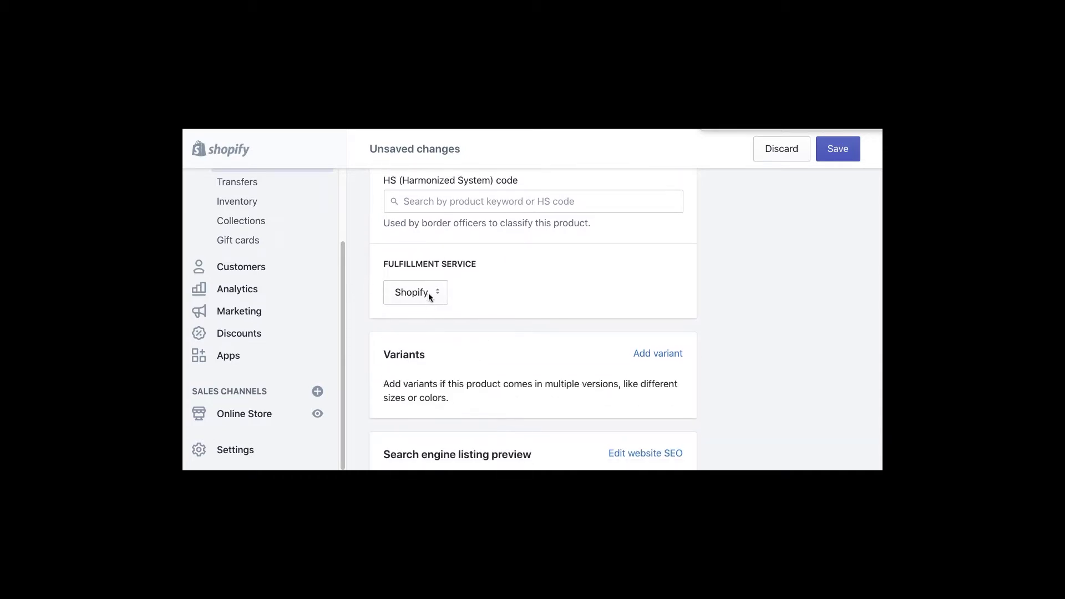
- Review the fulfillment service options and leave it on Shopify
click(428, 293)
click(518, 282)
click(434, 293)
click(513, 291)
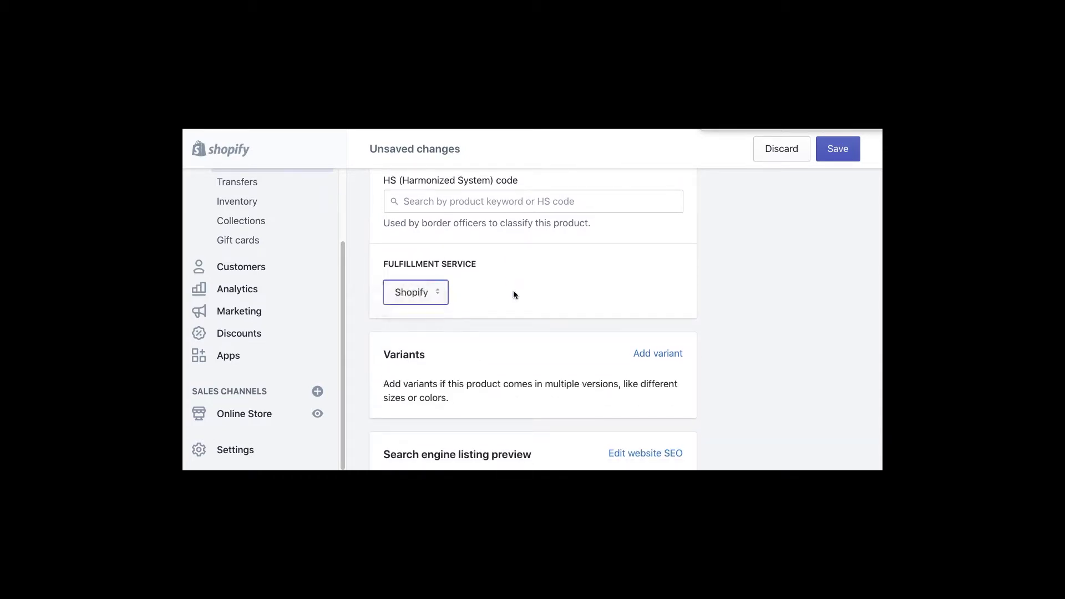
click(438, 294)
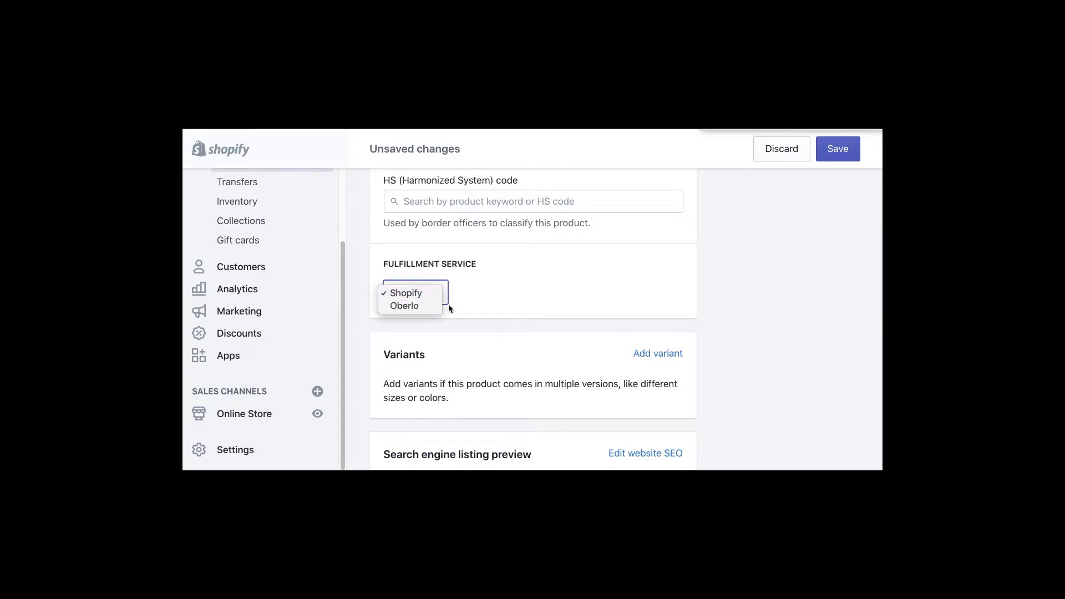
click(529, 294)
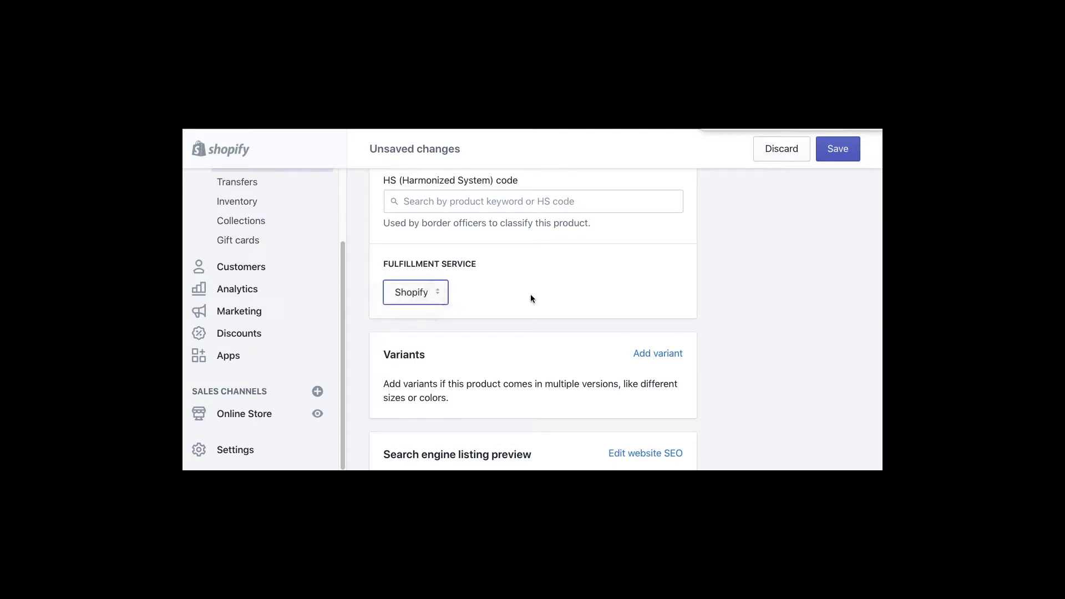
click(437, 293)
click(561, 295)
scroll(560, 315, down, 2)
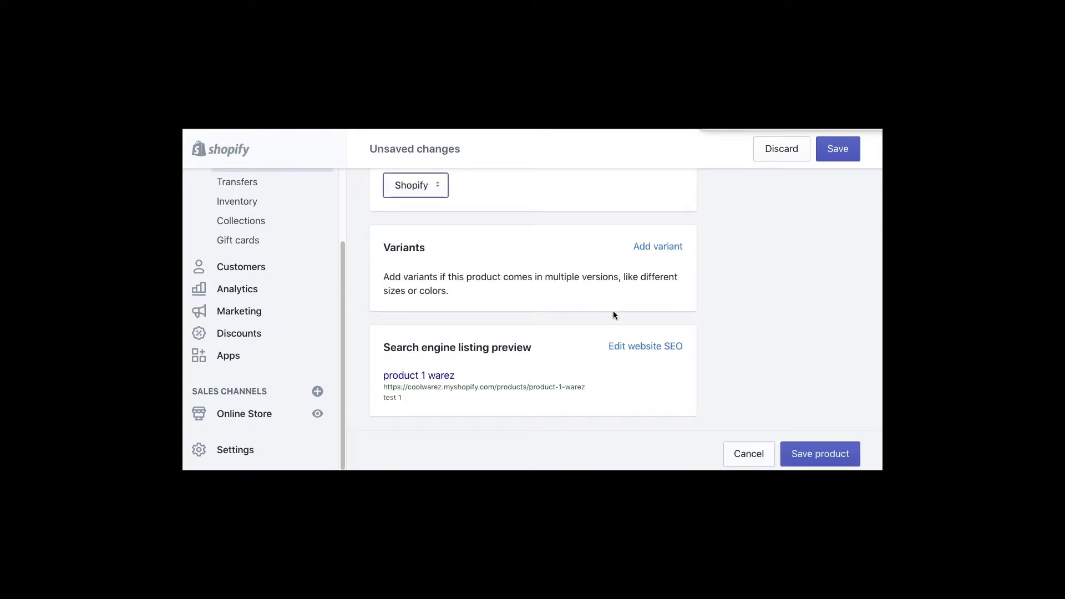
- Add a Size option with the values small, medium and large
click(665, 250)
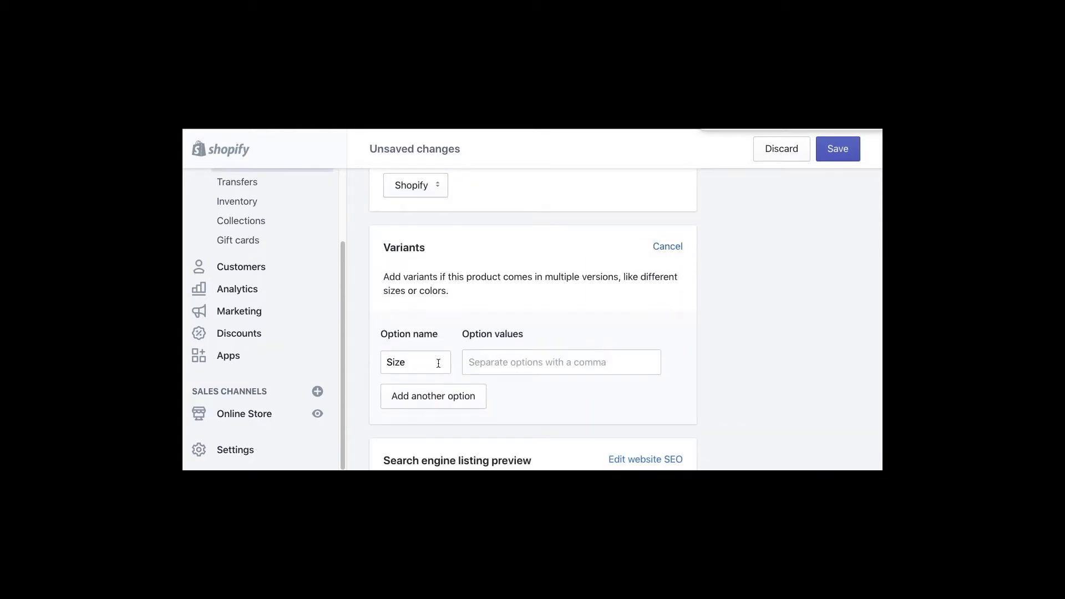
click(483, 362)
text(sma)
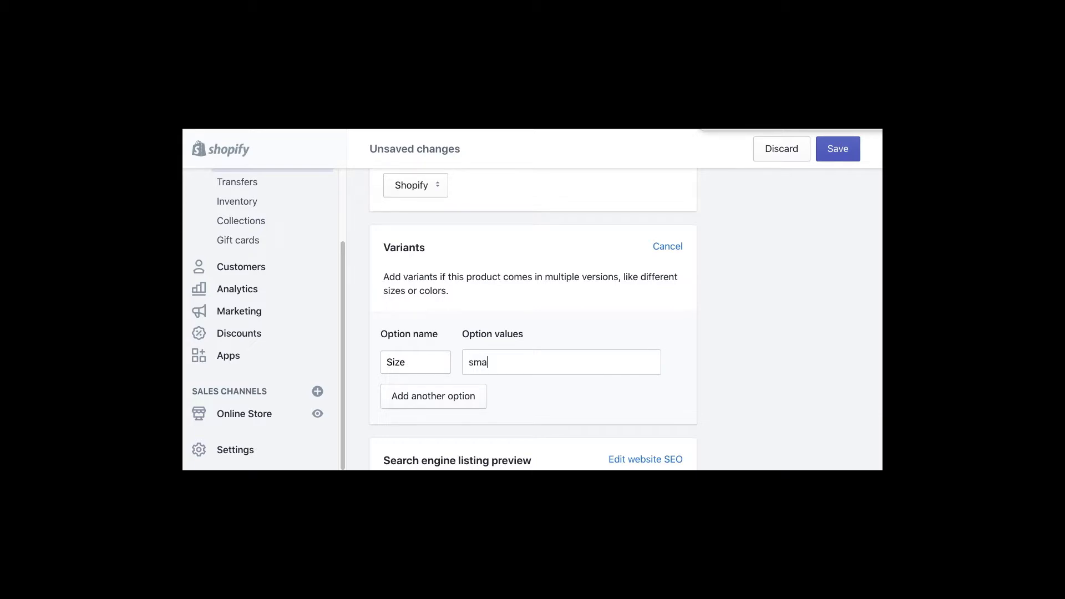
text(ll,medi)
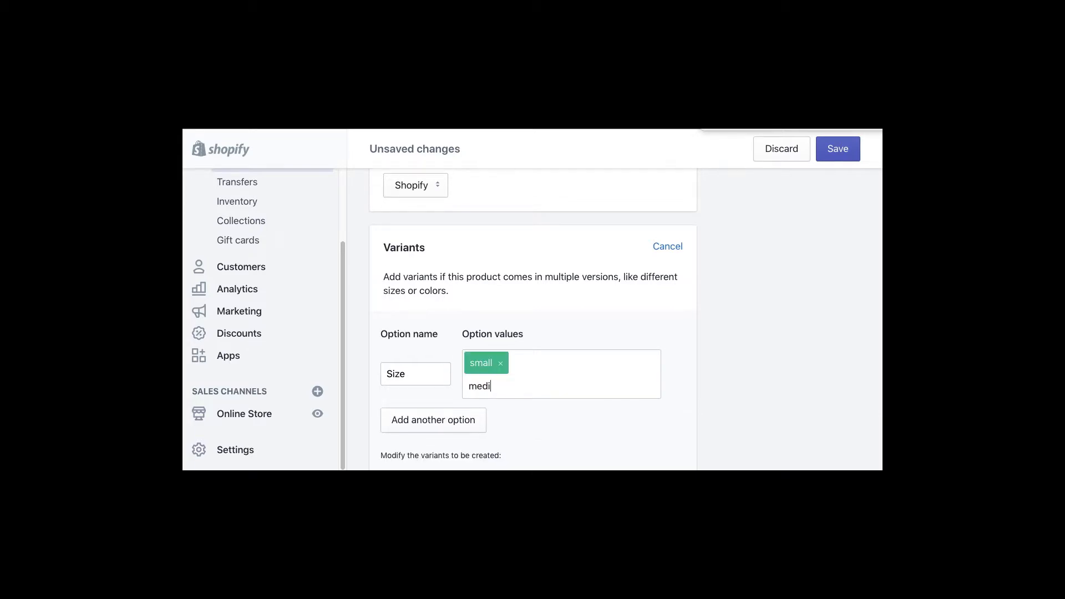
text(um,large,)
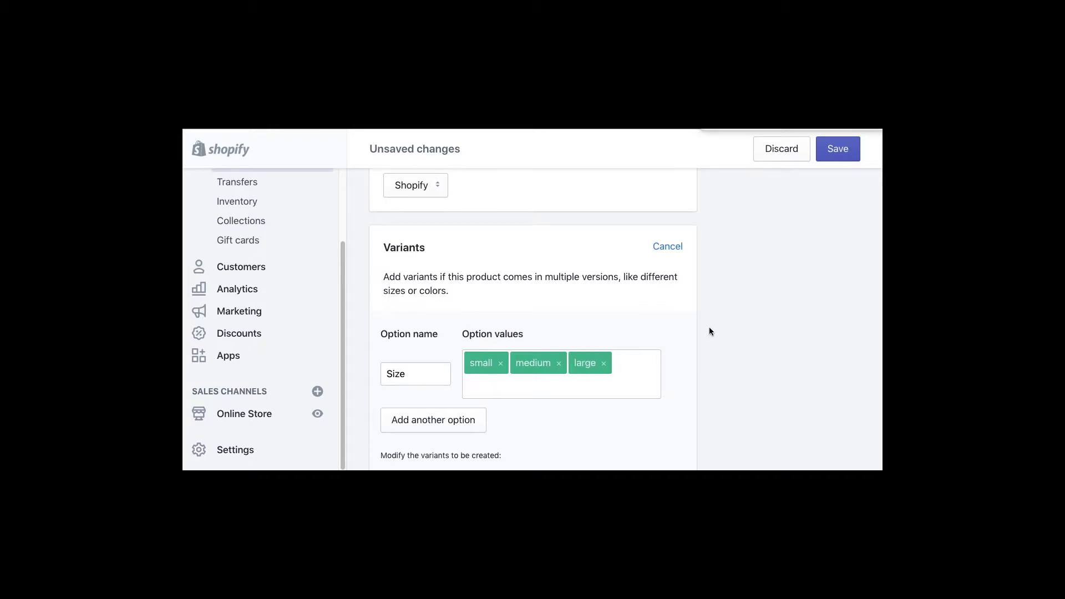
scroll(709, 331, down, 5)
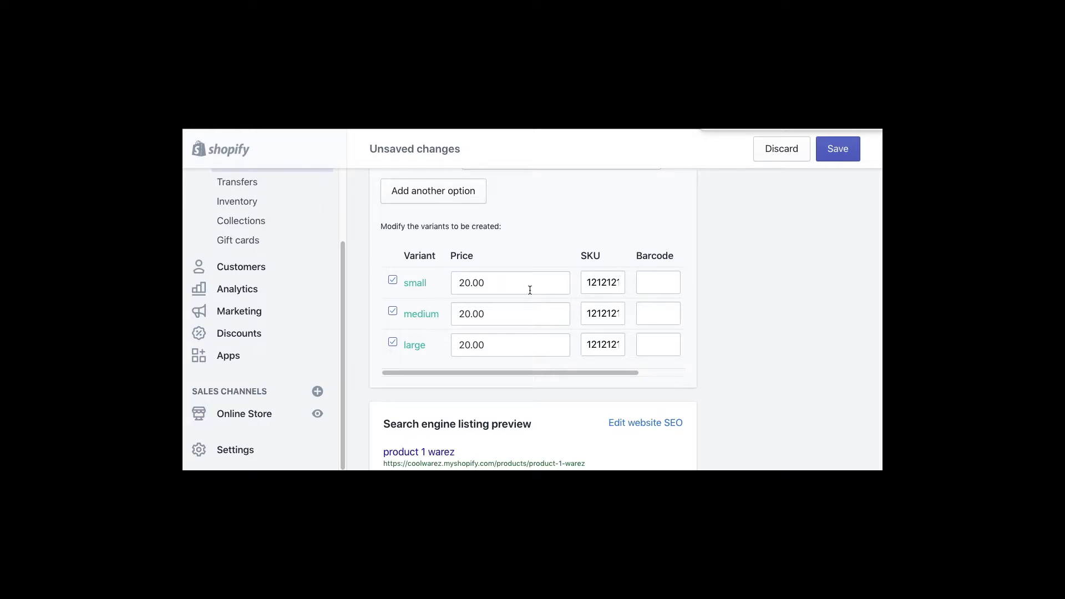
- Price the medium variant at 22.00 and large at 23.00, then save the product
drag(471, 314, 462, 345)
text(22)
text(23)
click(727, 350)
scroll(754, 337, down, 3)
scroll(764, 341, up, 5)
click(837, 150)
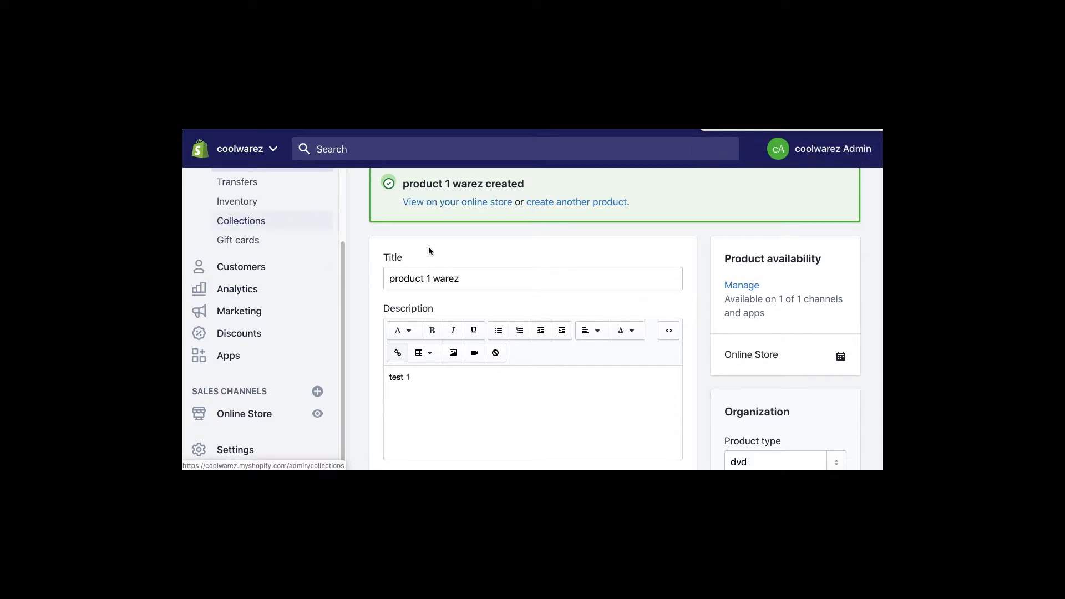
- Start a new collection from the Collections page
click(812, 223)
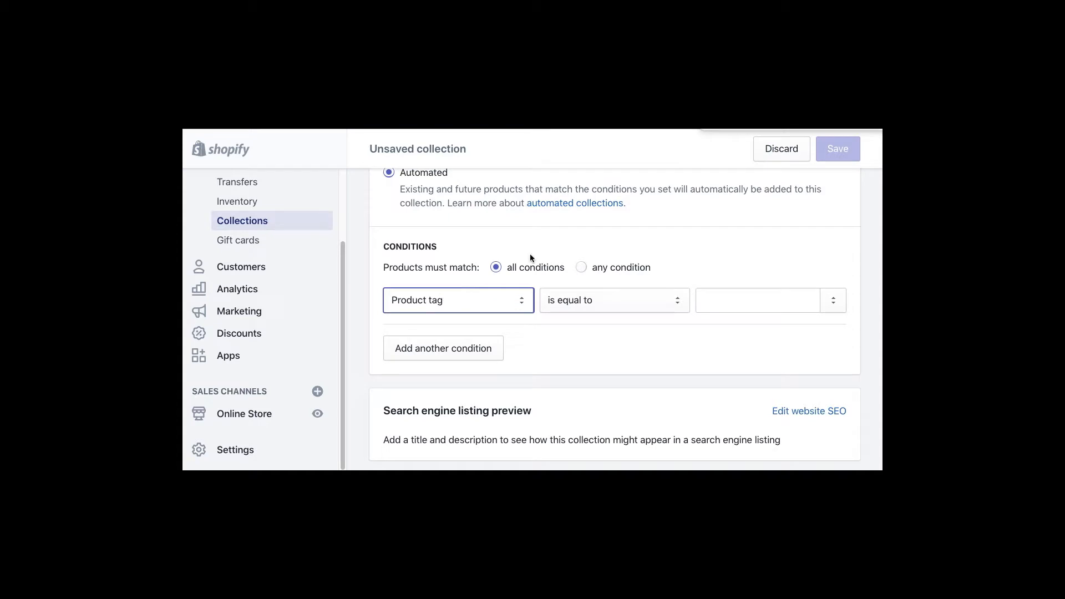
- Title the collection 'warez 1' and give it the description 'sssss'
scroll(689, 242, up, 10)
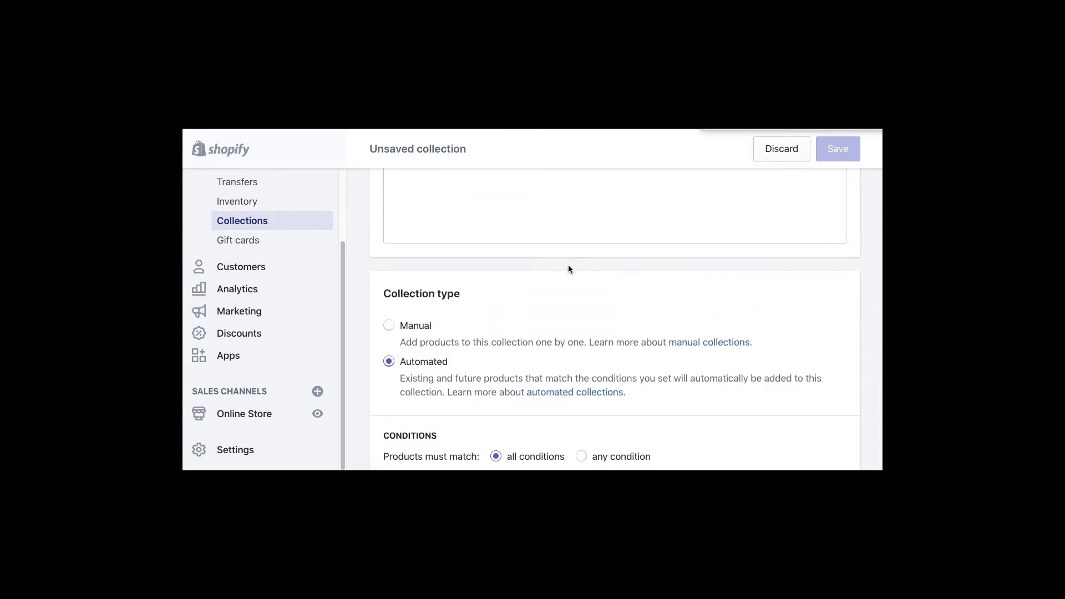
click(423, 288)
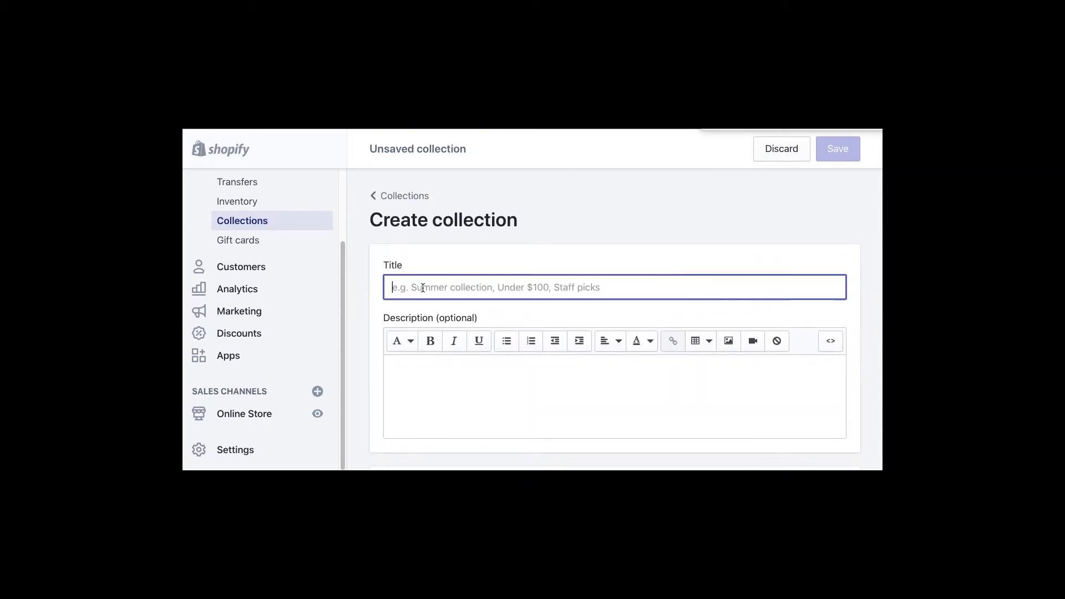
text(warez 1)
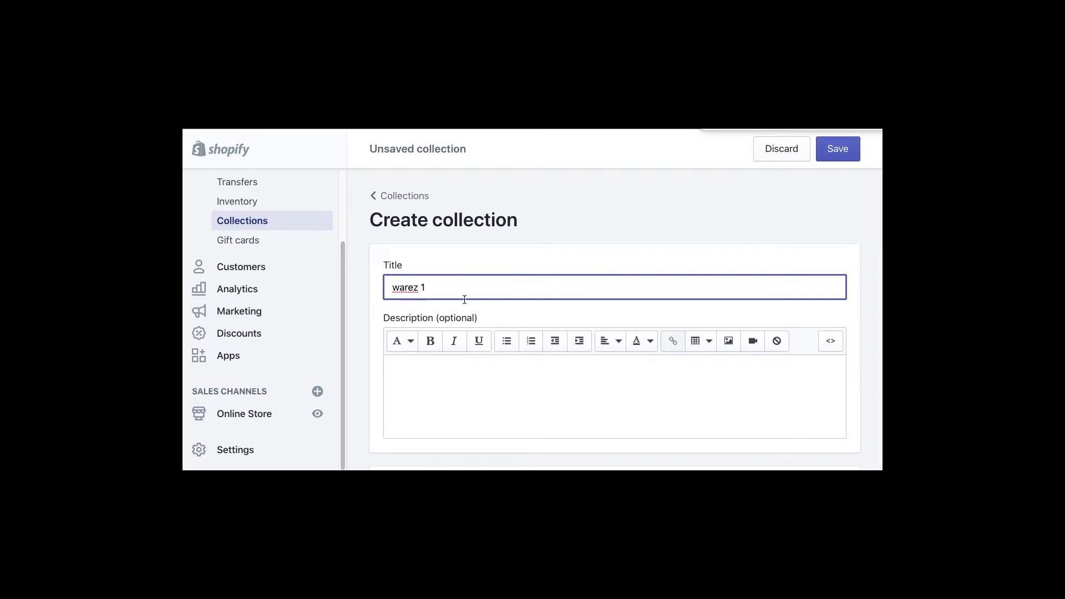
click(466, 398)
text(sssss)
scroll(532, 388, down, 5)
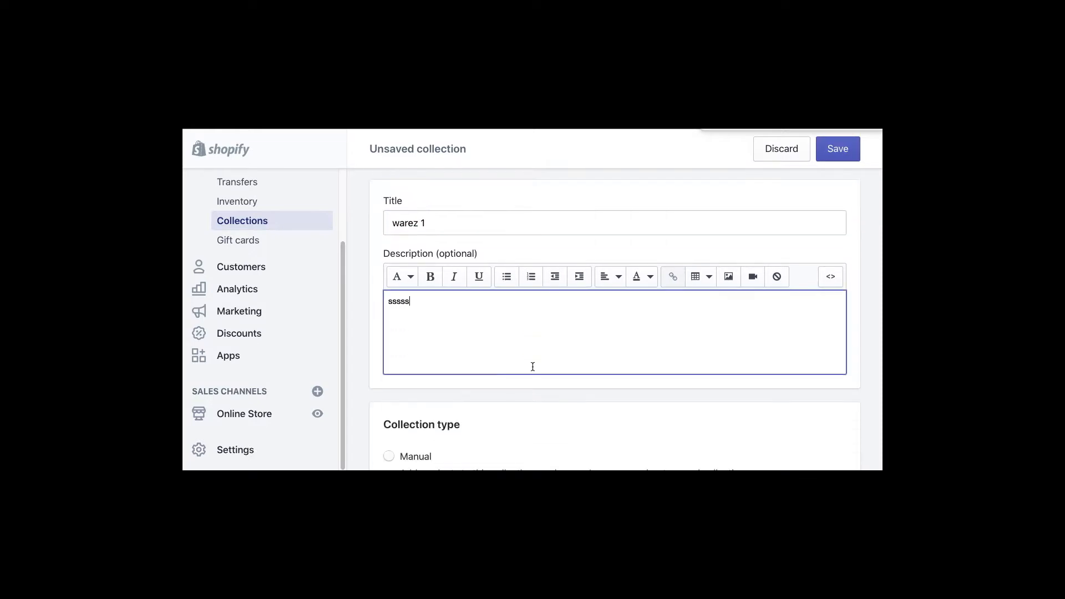
scroll(433, 358, down, 1)
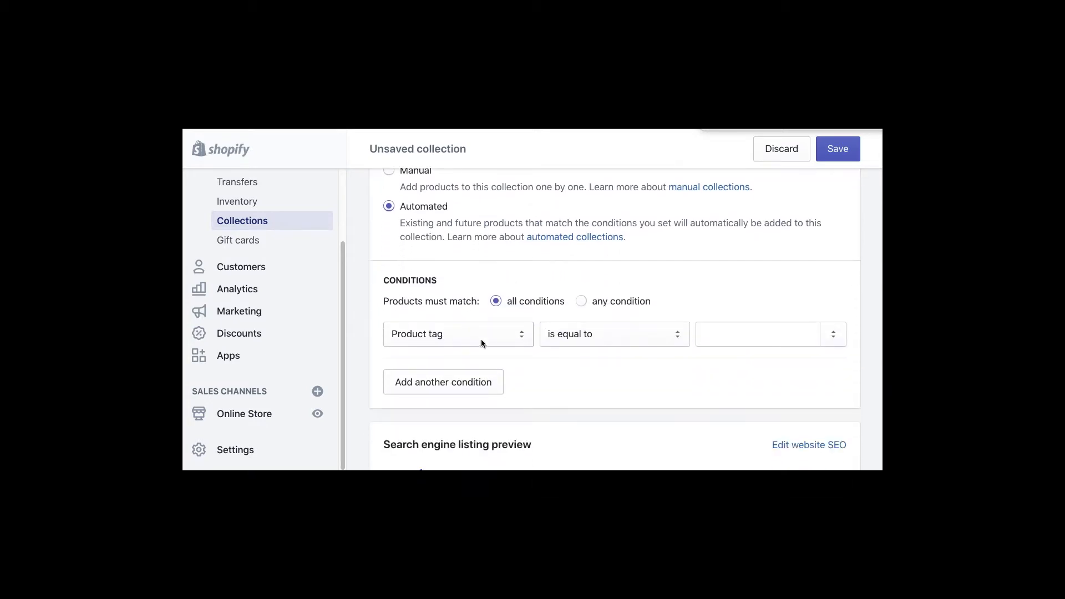
- Set the automated condition to Product title contains 'warez'
click(480, 337)
click(451, 284)
click(749, 333)
text(warez)
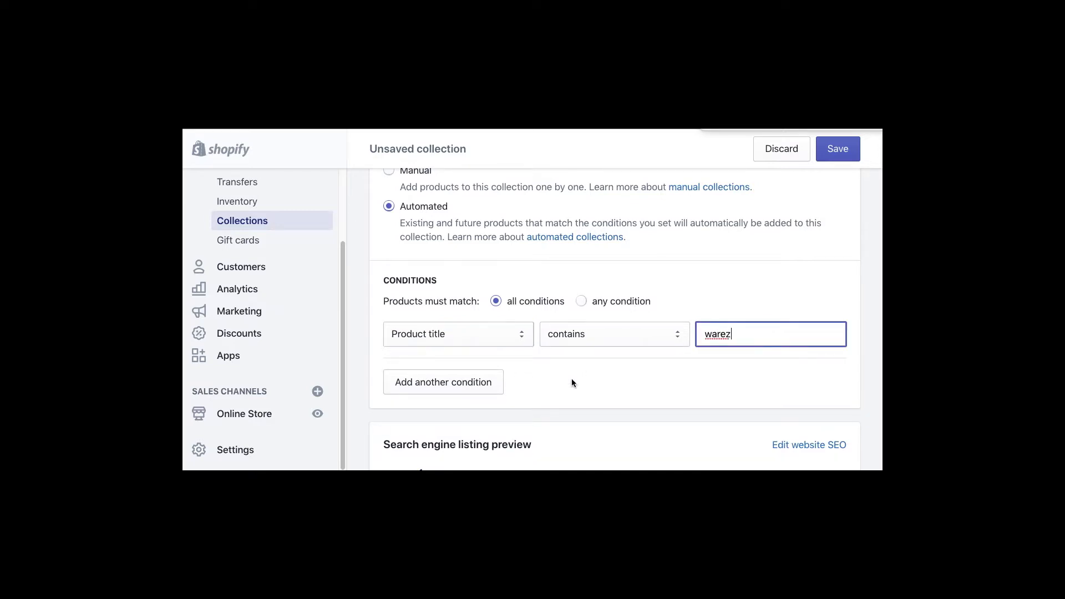
scroll(542, 361, down, 5)
scroll(502, 356, up, 3)
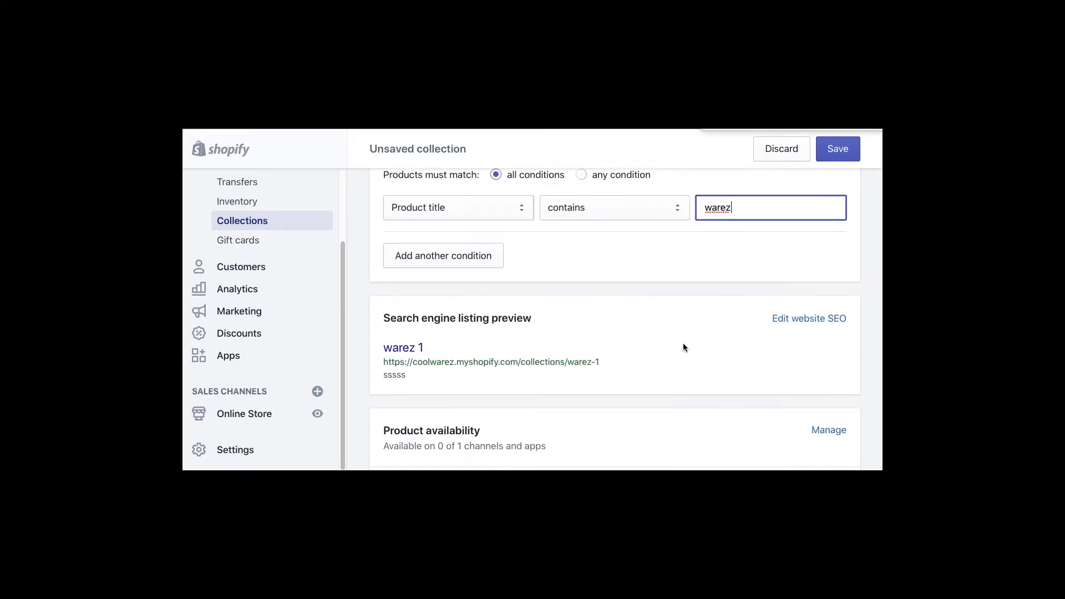
key(Tab)
scroll(726, 353, down, 5)
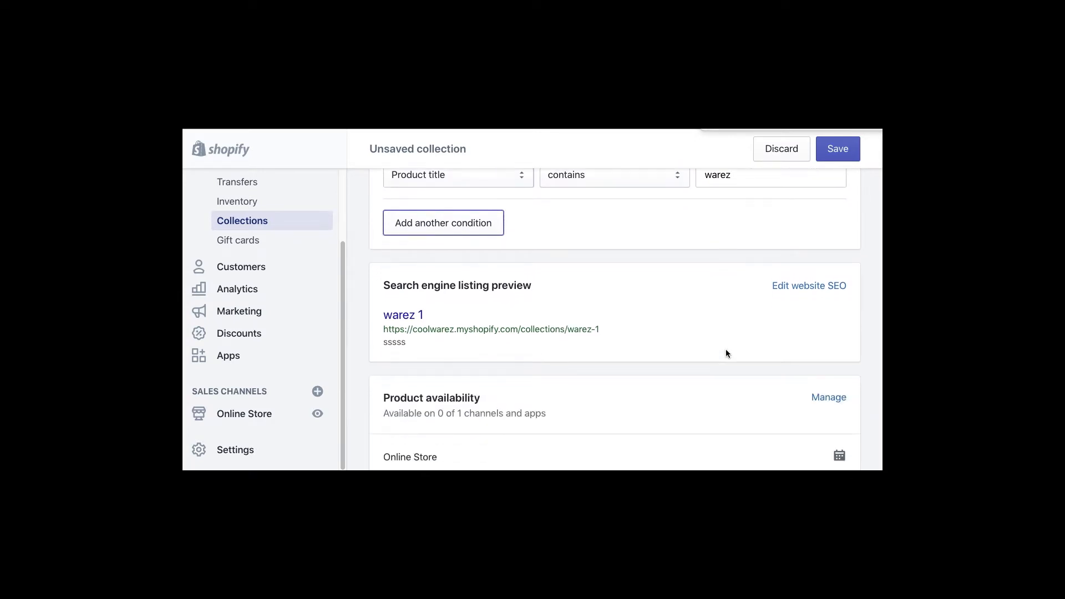
scroll(725, 353, down, 3)
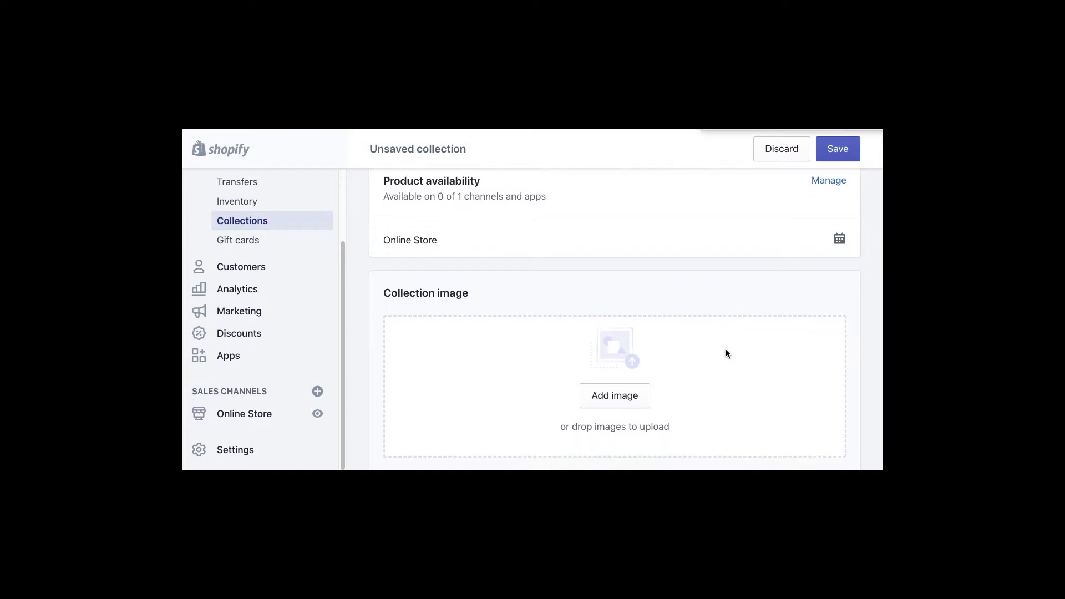
scroll(725, 353, up, 5)
scroll(726, 354, down, 5)
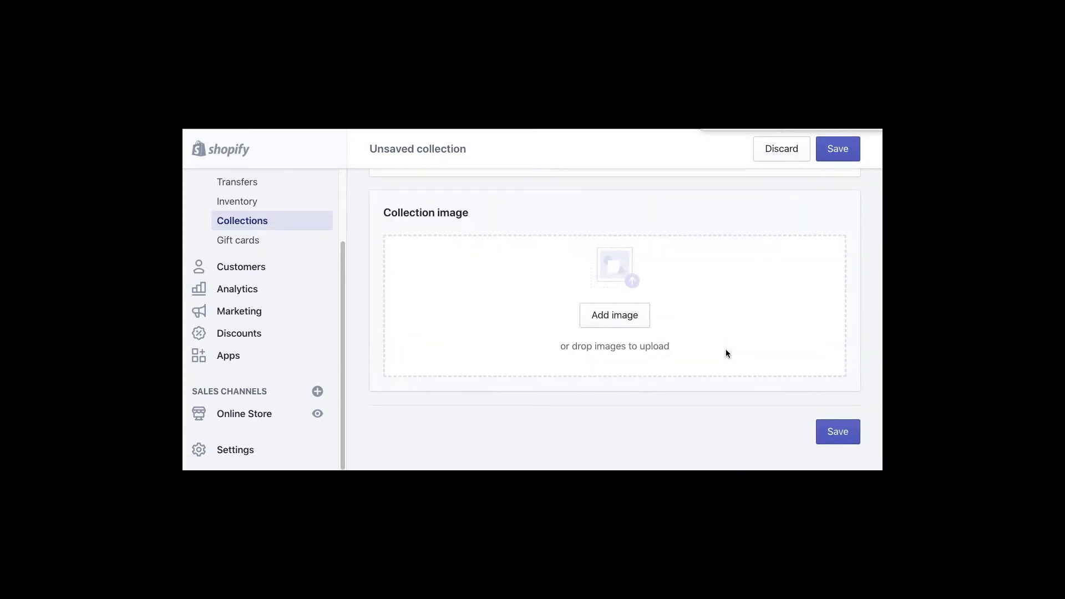
scroll(798, 266, up, 10)
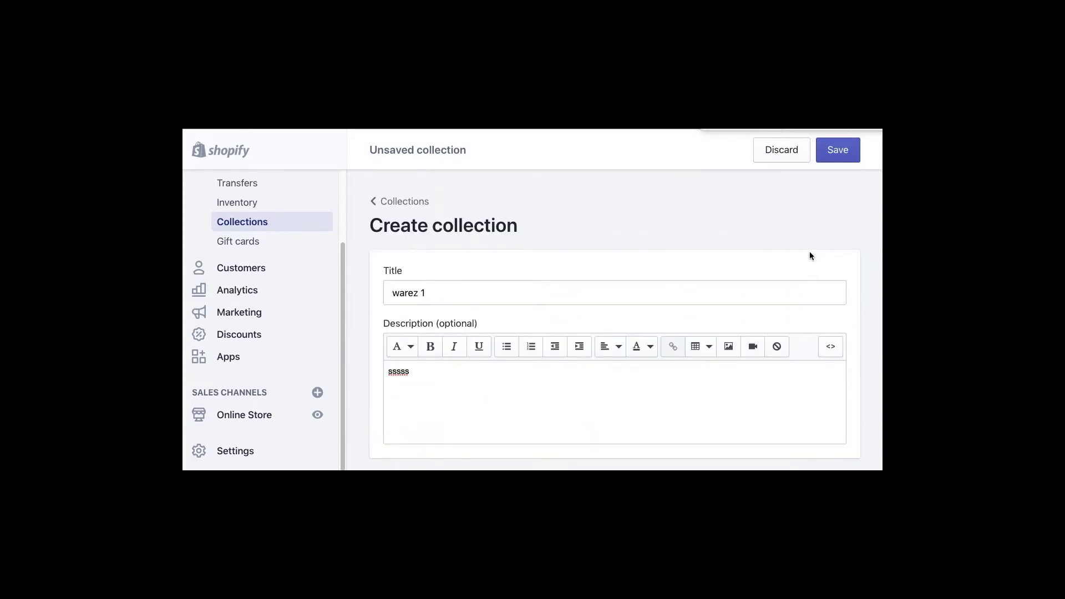
- Save the warez 1 collection and check that product 1 warez appears in its Products list
click(837, 148)
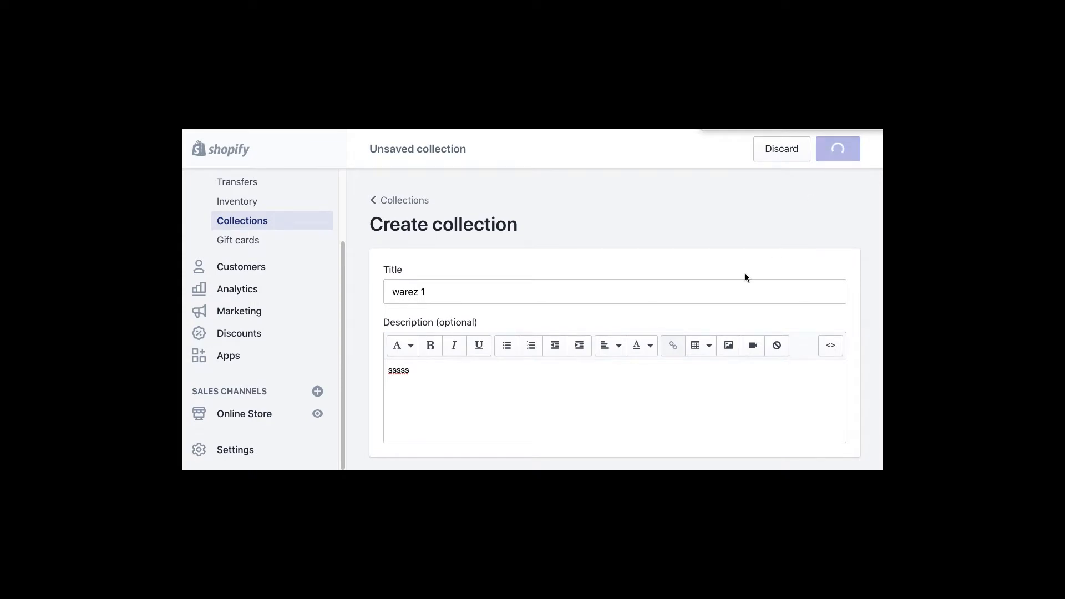
scroll(741, 293, down, 6)
scroll(740, 296, down, 4)
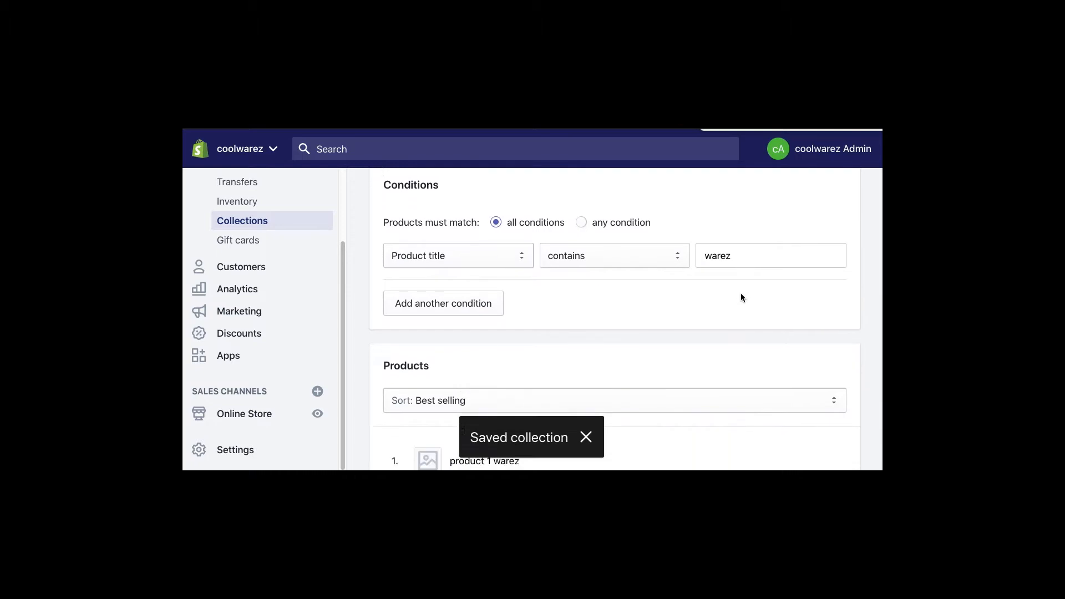
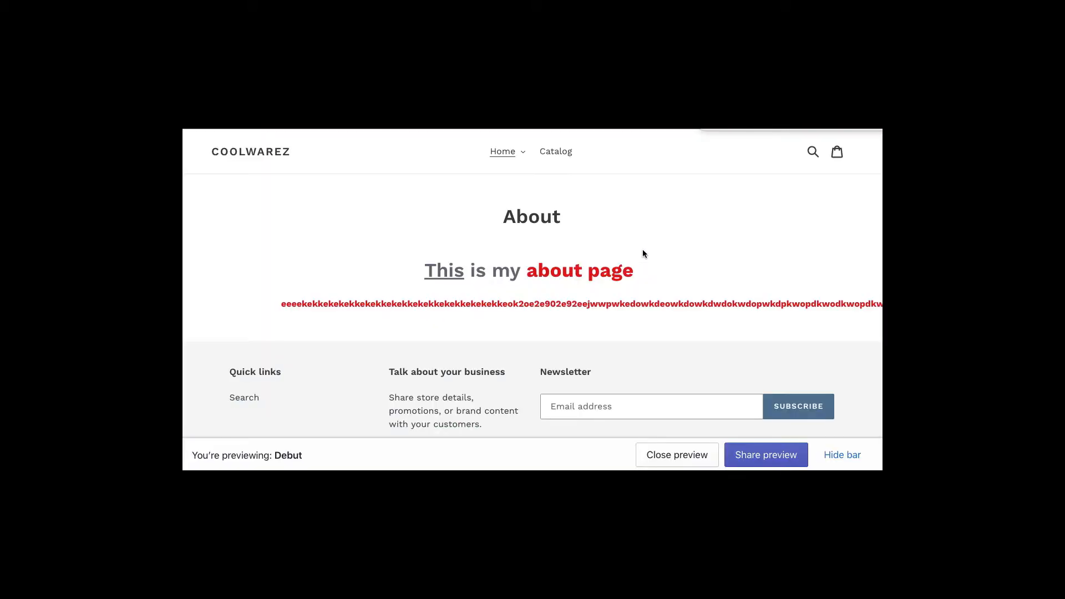
- Browse the Debut preview's Catalog page and the About entry under Home
click(557, 152)
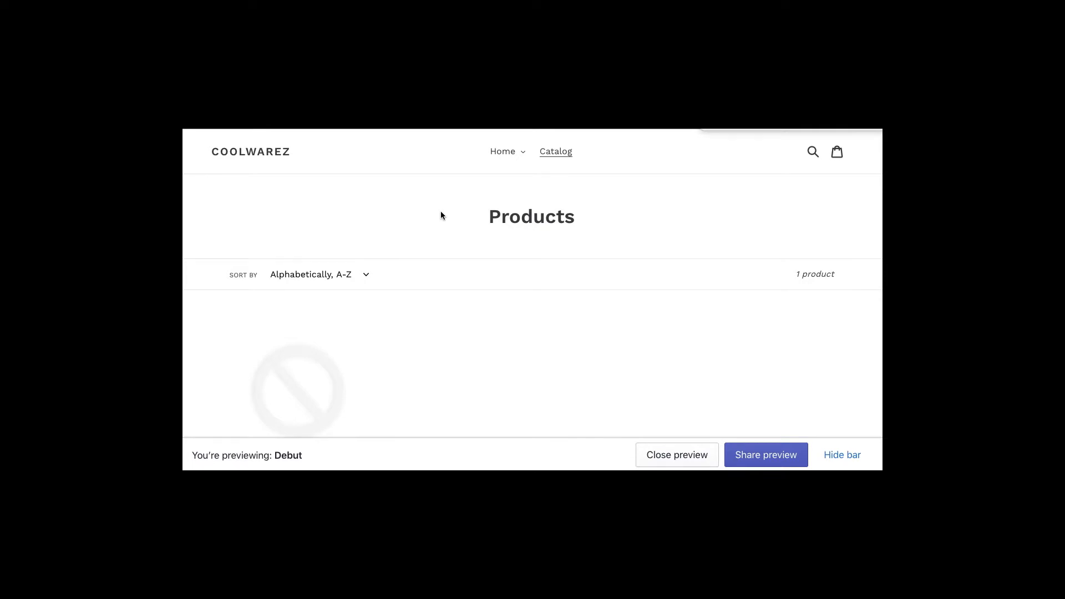
scroll(440, 215, down, 2)
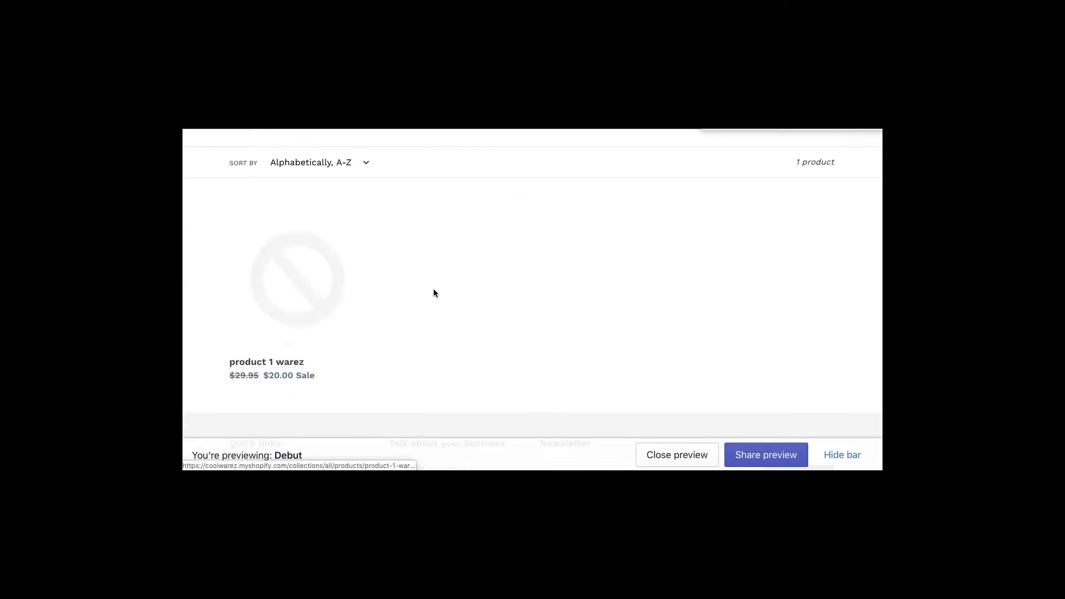
scroll(566, 305, up, 2)
click(516, 156)
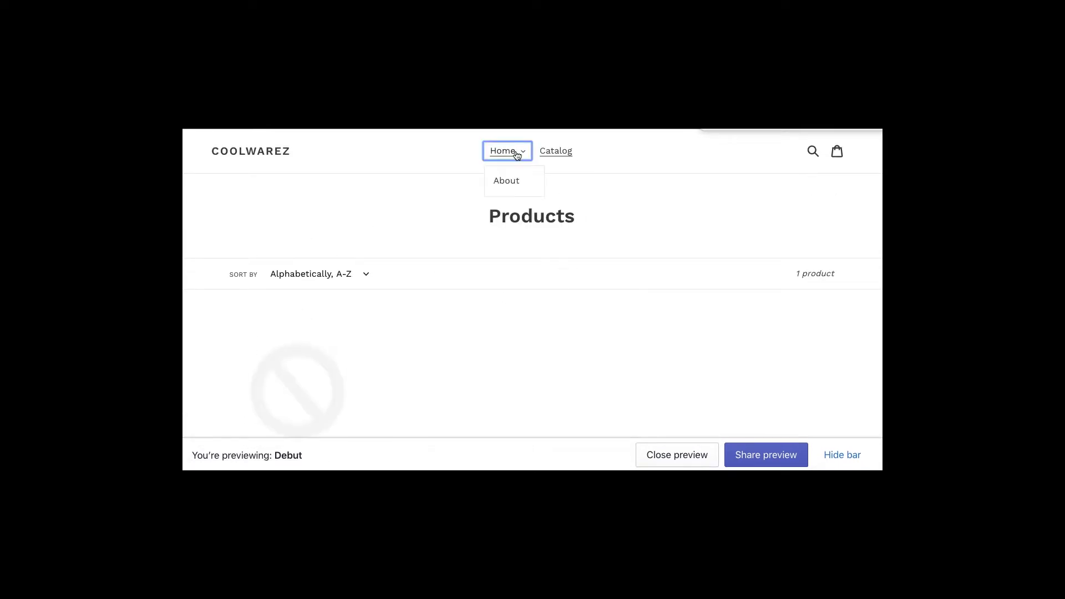
click(653, 158)
click(501, 151)
click(500, 150)
- Look over the storefront home page, then return to the admin's warez 1 collection
click(287, 152)
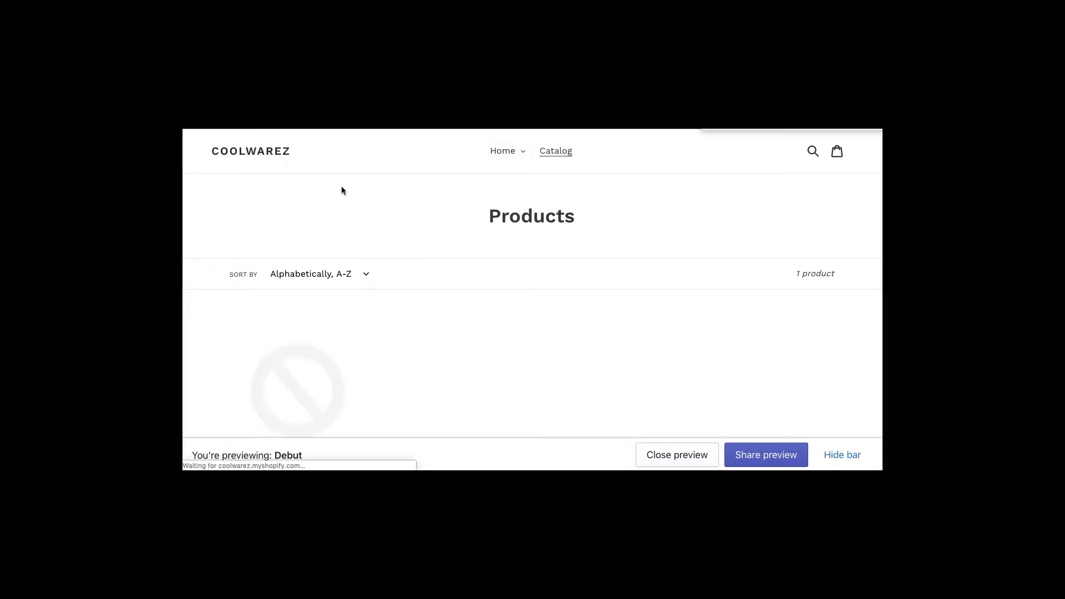
scroll(523, 369, down, 10)
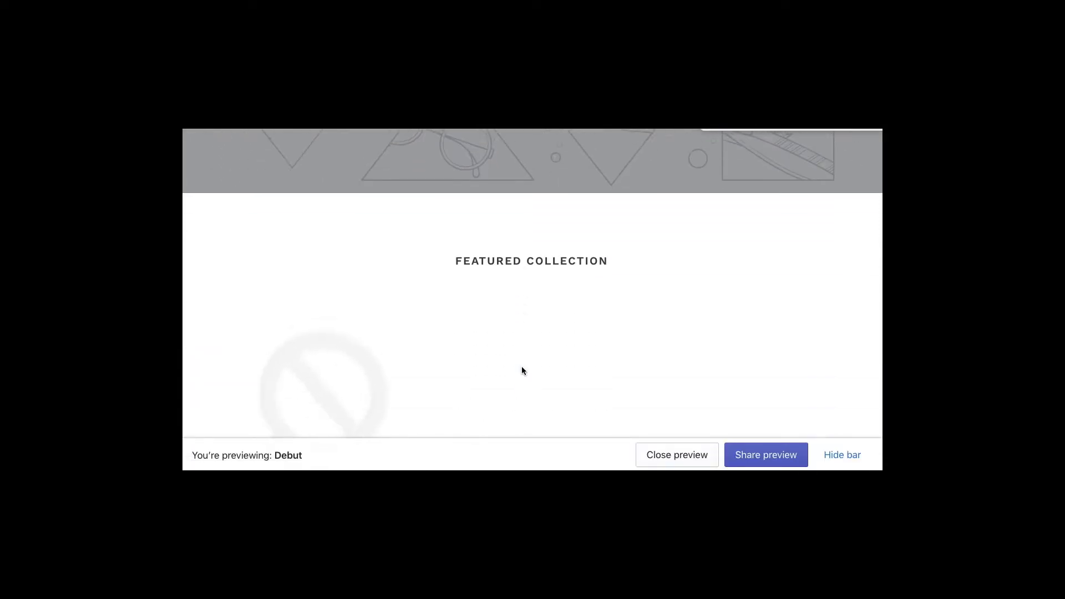
scroll(513, 332, down, 10)
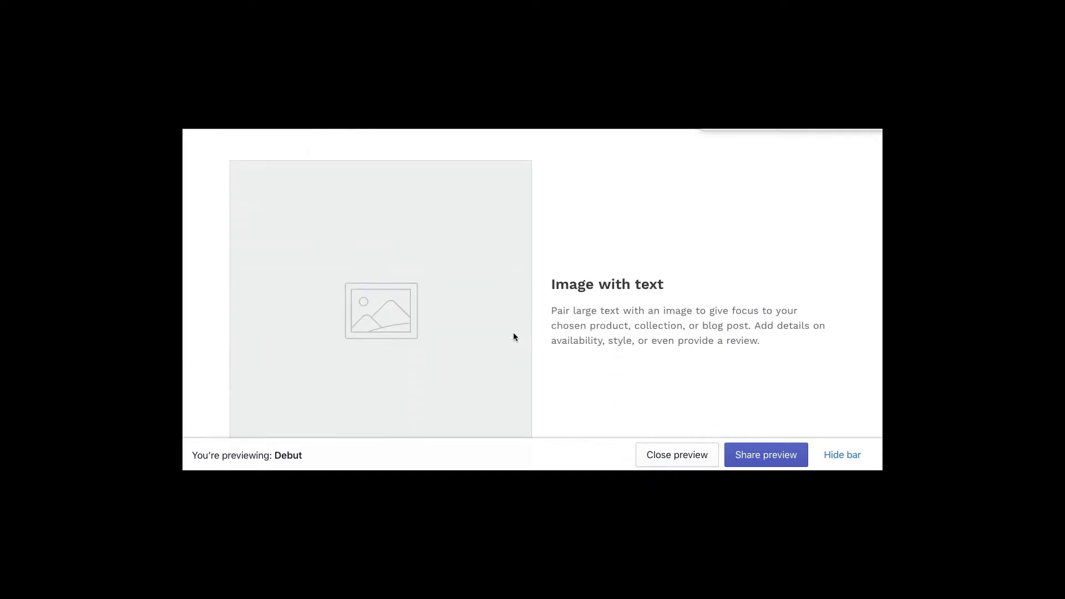
scroll(514, 332, down, 5)
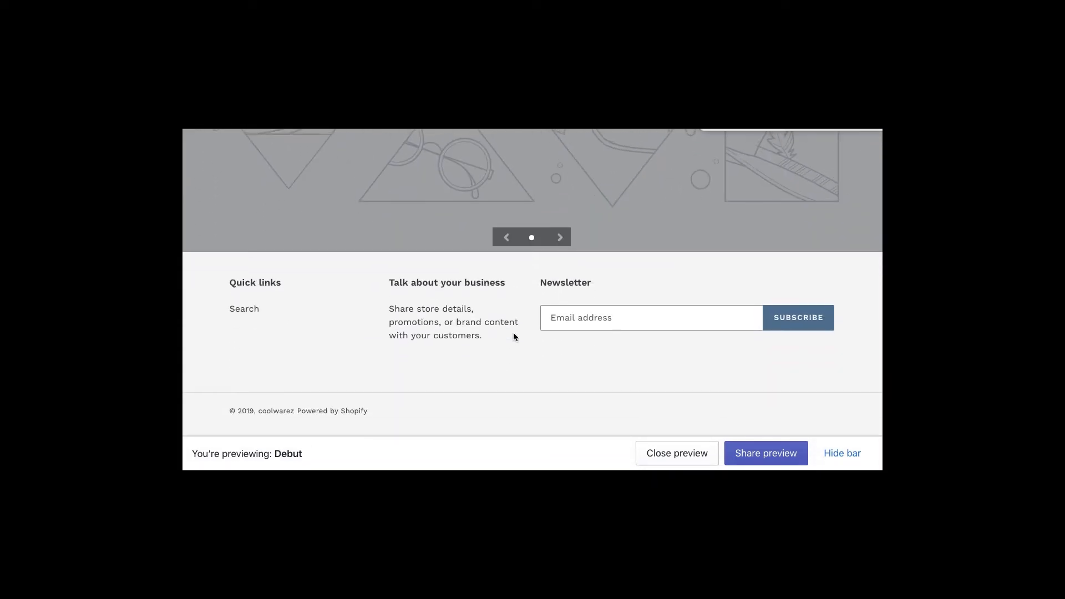
scroll(514, 332, up, 20)
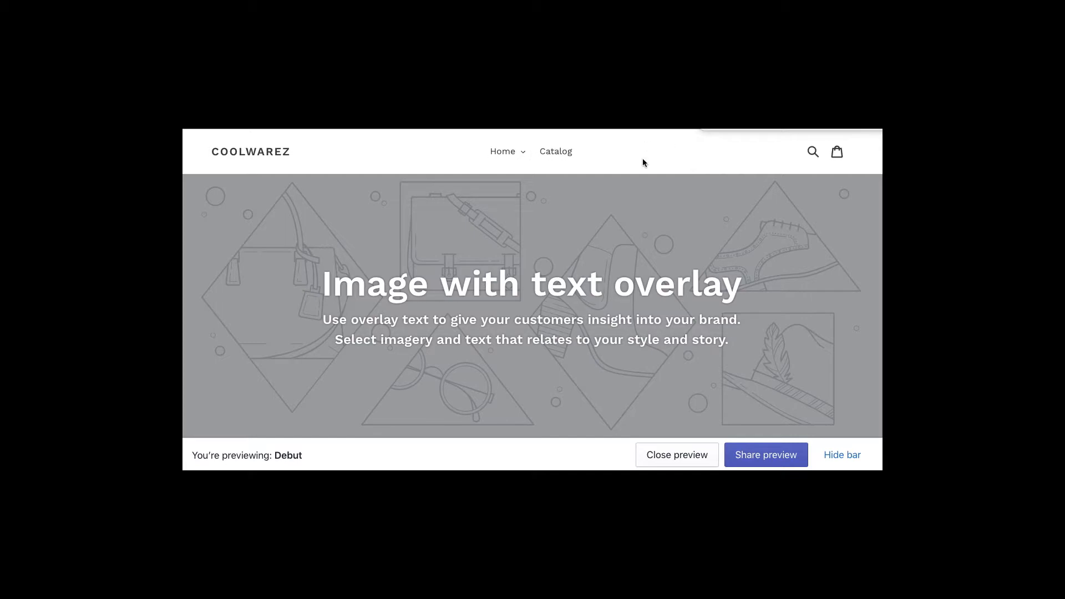
key(ctrl+Tab)
key(ctrl+Tab)
key(ctrl+Tab)
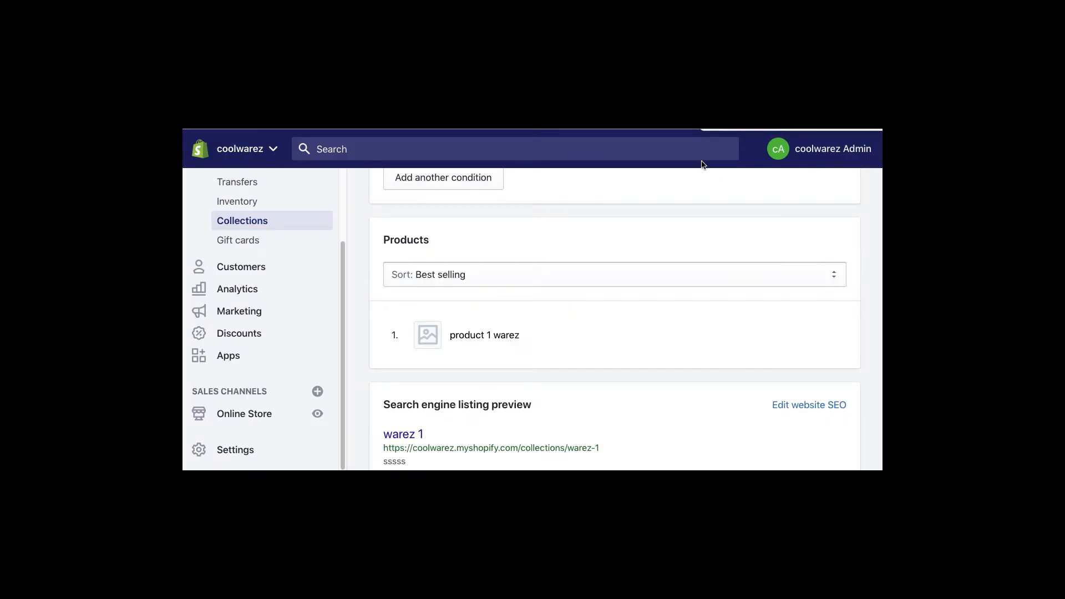
- Open the Main menu from Online Store > Navigation for editing
click(240, 414)
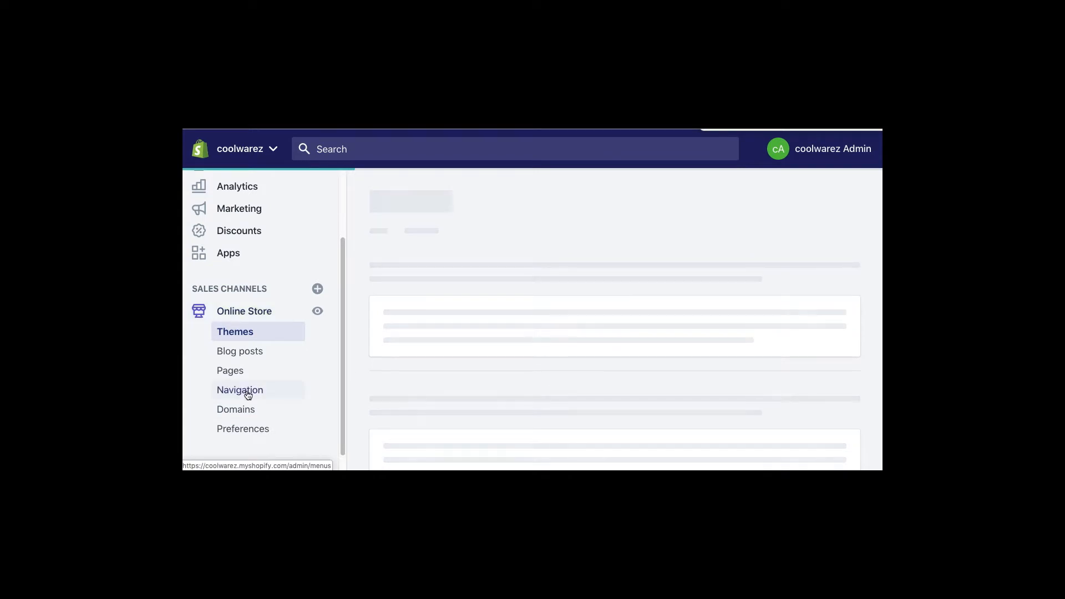
click(248, 393)
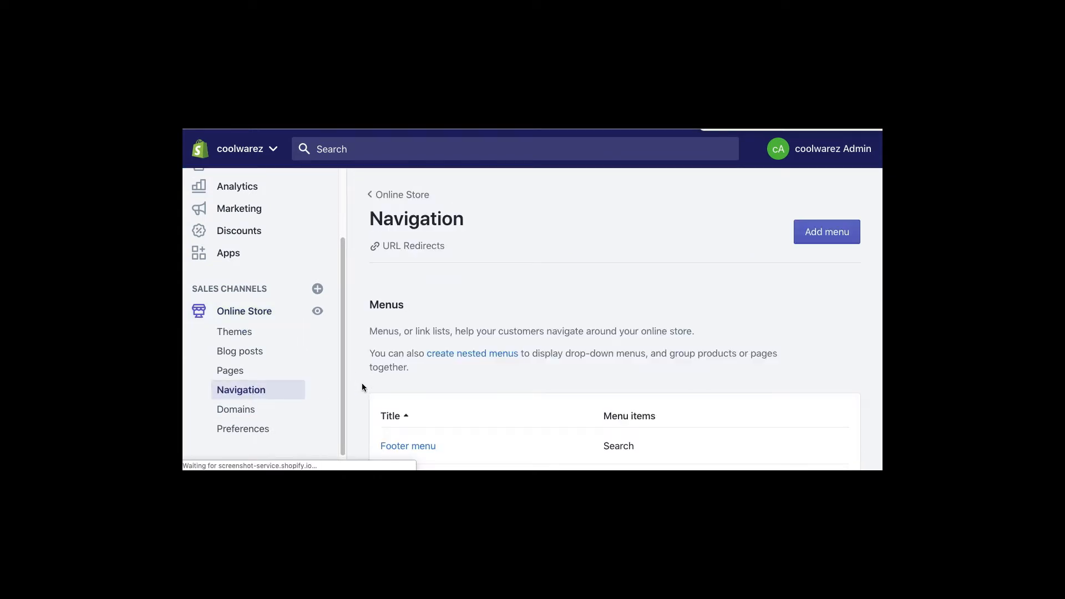
scroll(371, 380, down, 3)
click(397, 355)
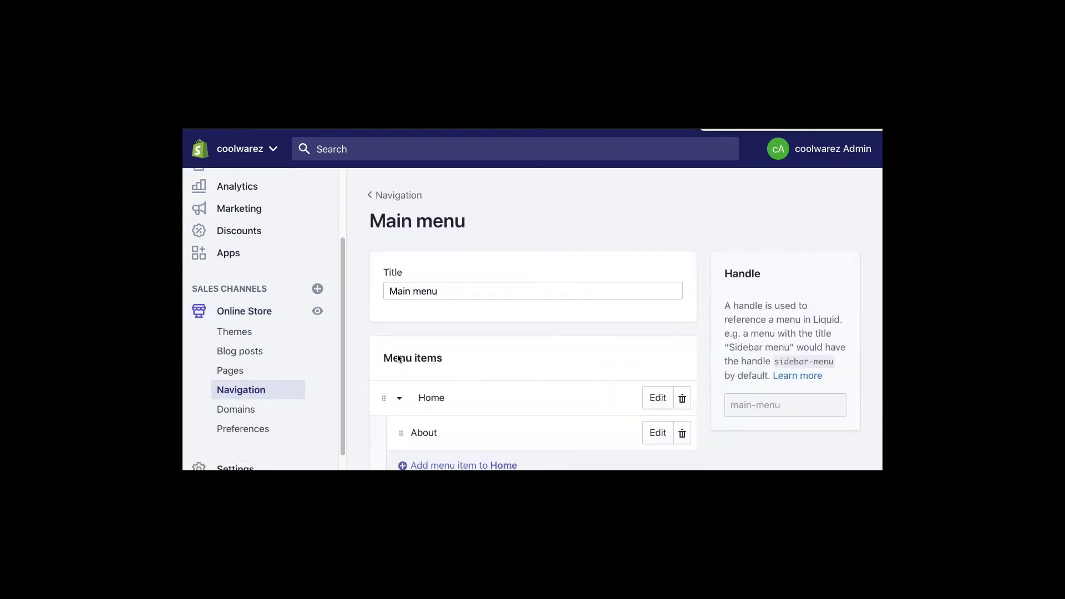
scroll(488, 355, down, 3)
- Add a menu item linking to the warez 1 collection and save the menu
click(407, 370)
click(390, 354)
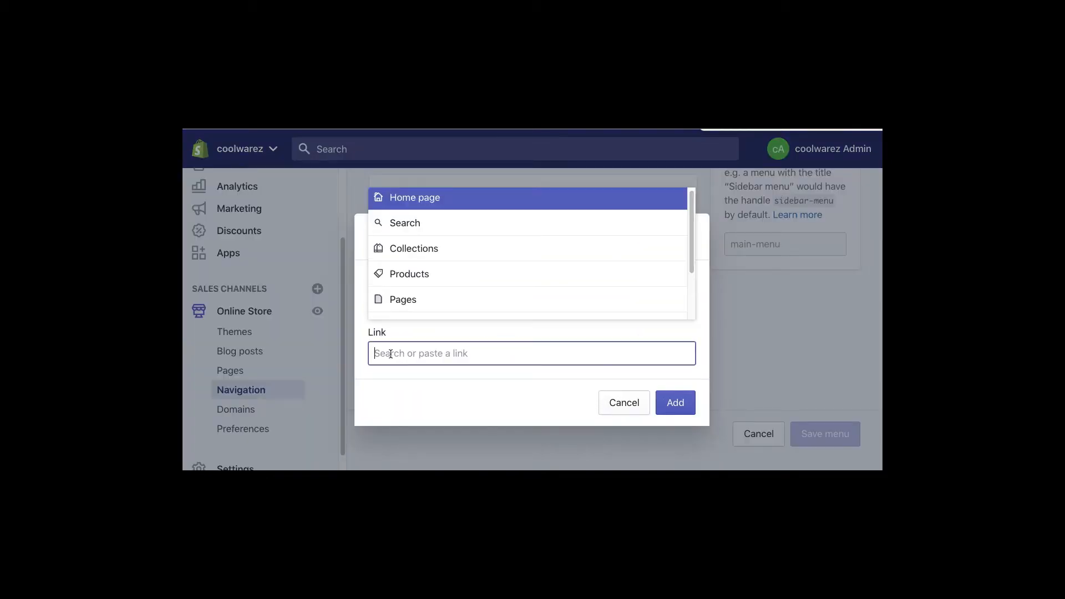
text(Ware)
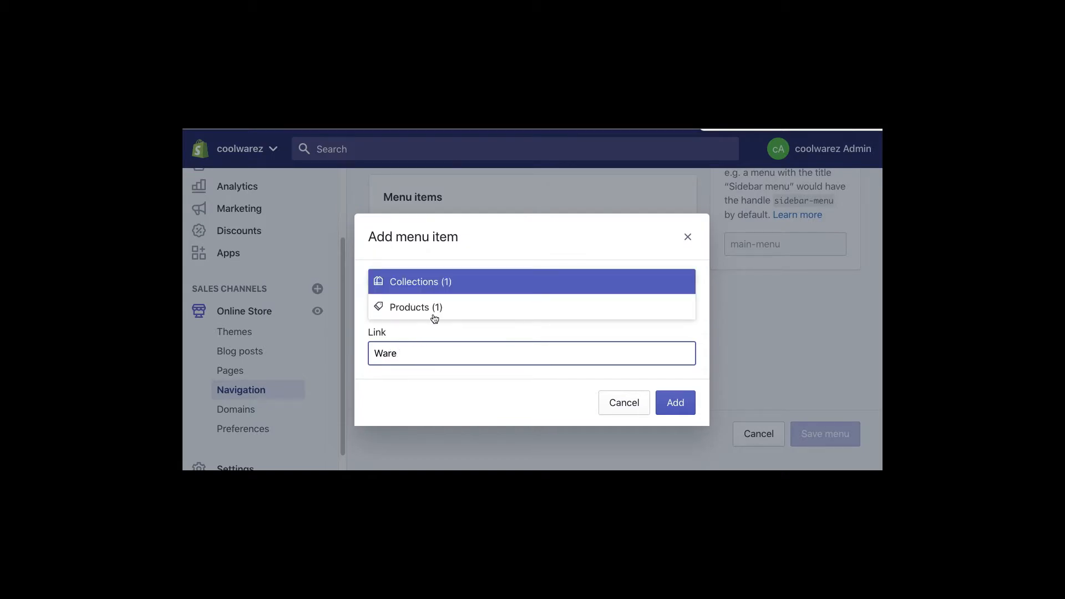
click(405, 284)
click(408, 304)
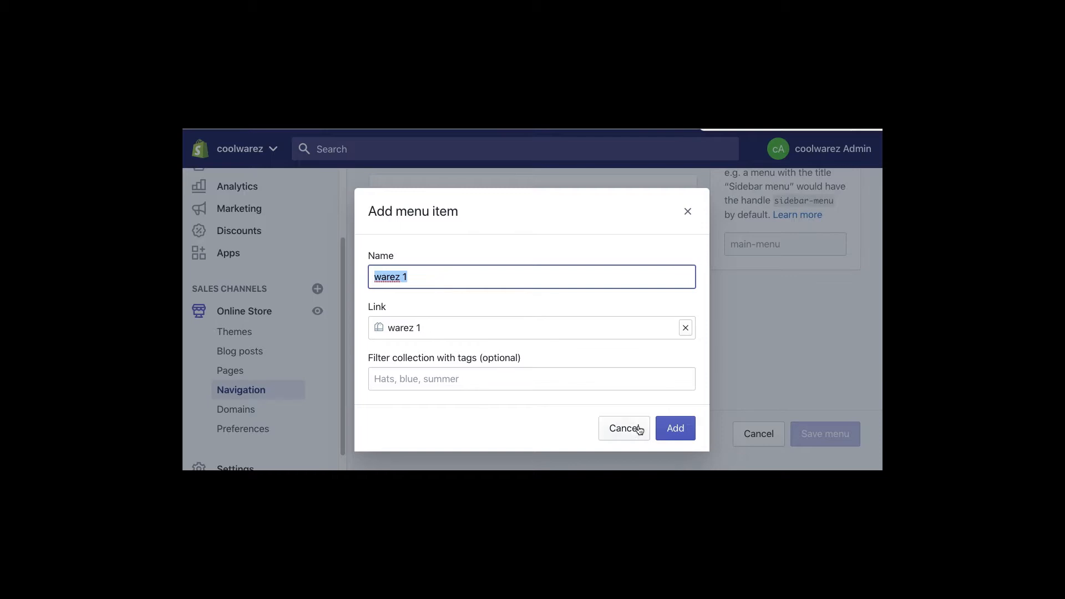
click(672, 433)
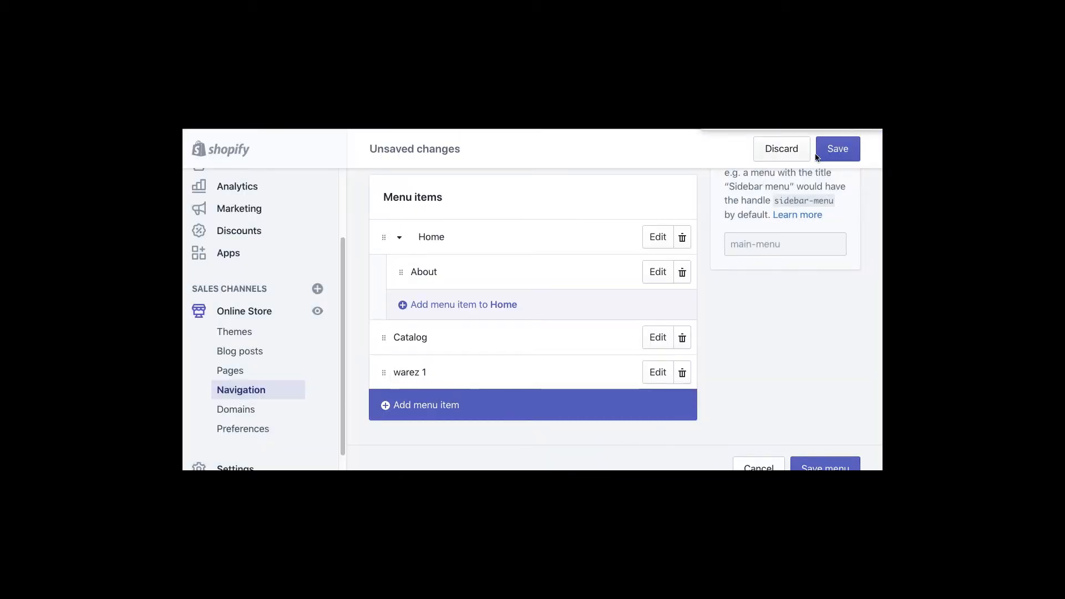
click(838, 149)
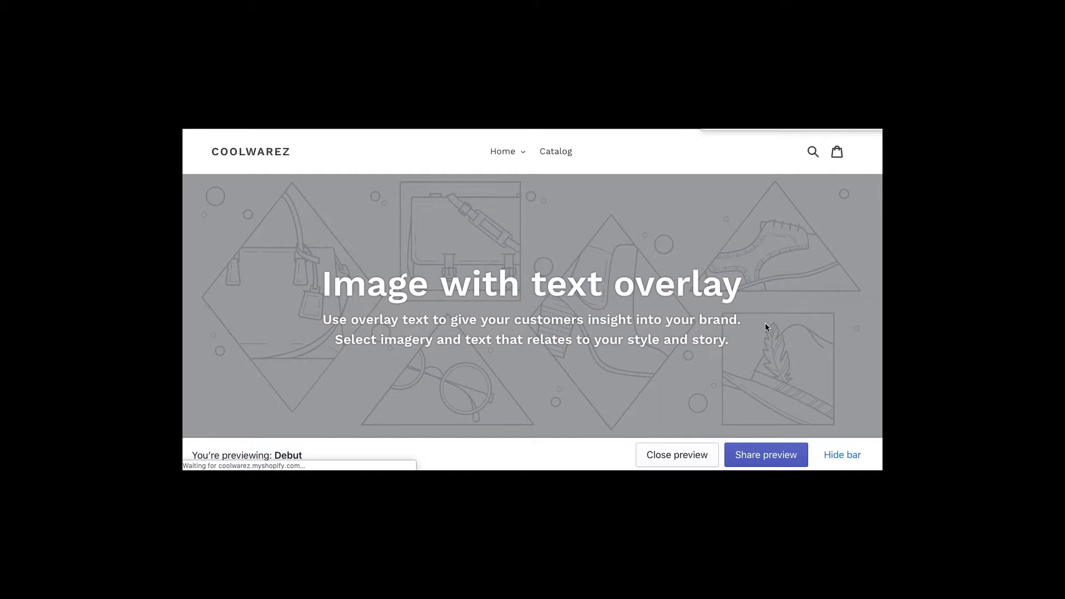
- Open the warez 1 collection on the storefront and its product 1 warez page
click(579, 153)
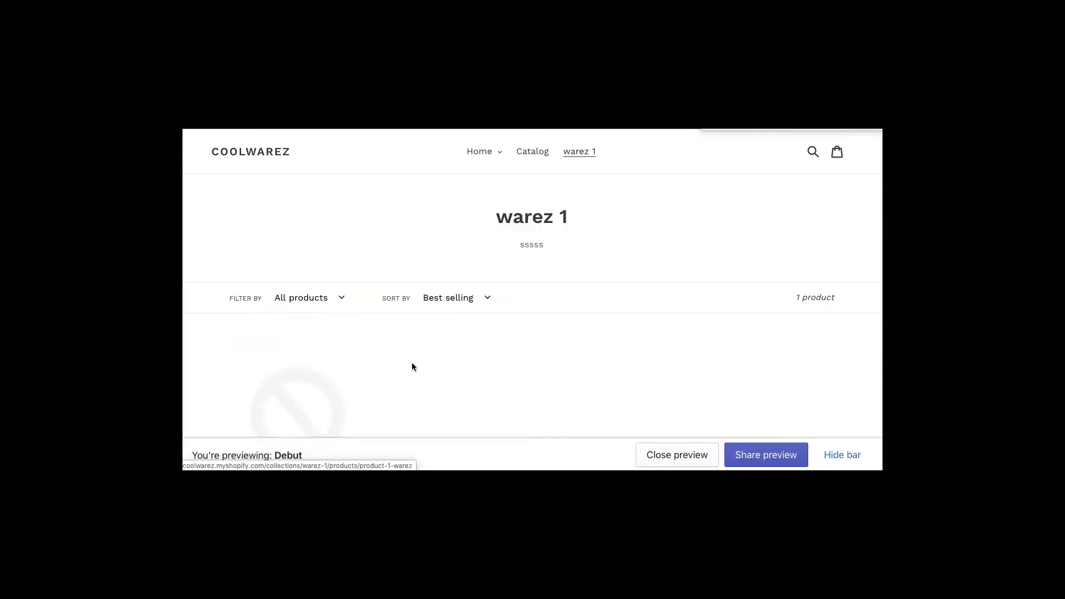
scroll(412, 366, down, 2)
scroll(412, 366, down, 1)
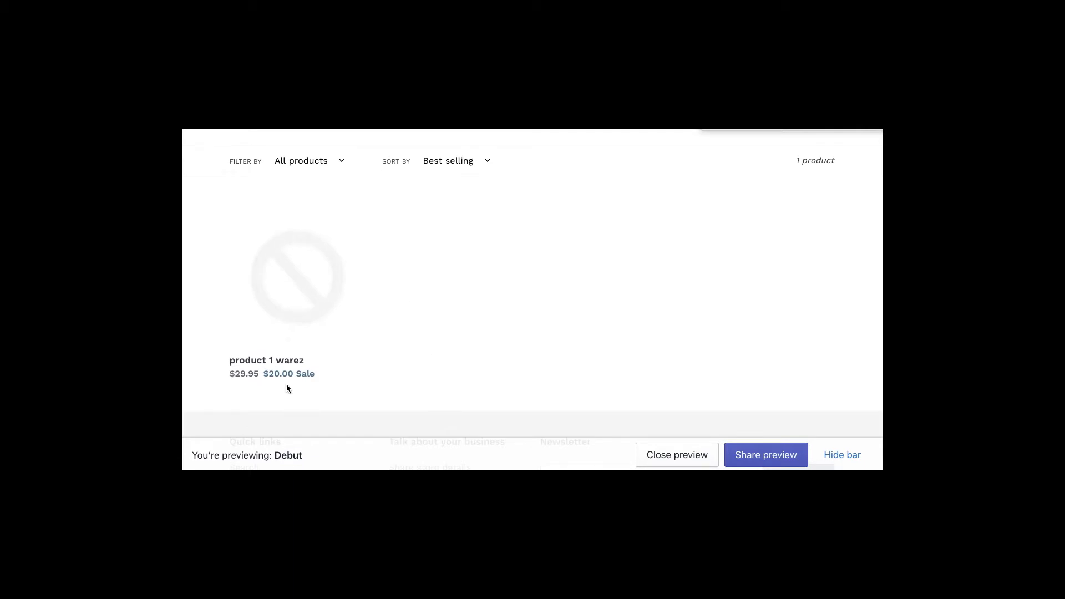
click(307, 280)
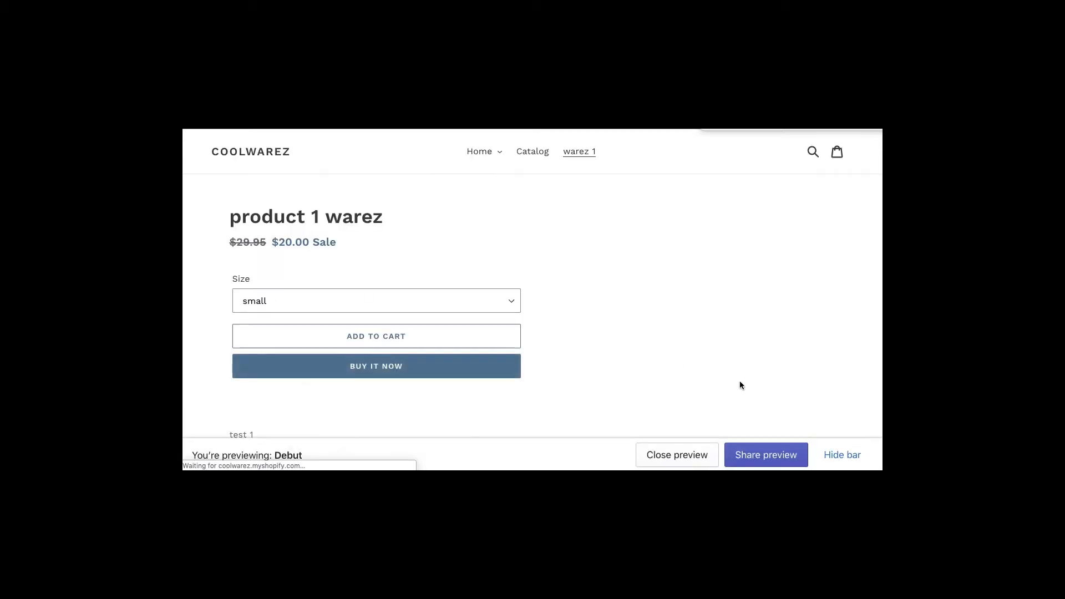
- Compare the medium, large and small size prices, then return to the admin menu editor
scroll(740, 383, down, 1)
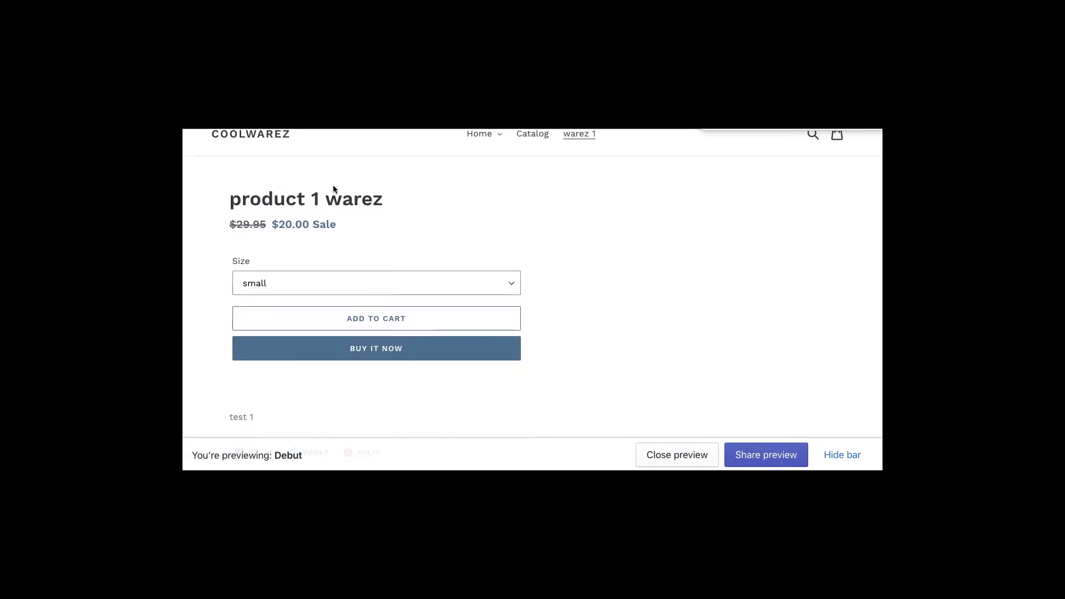
click(305, 281)
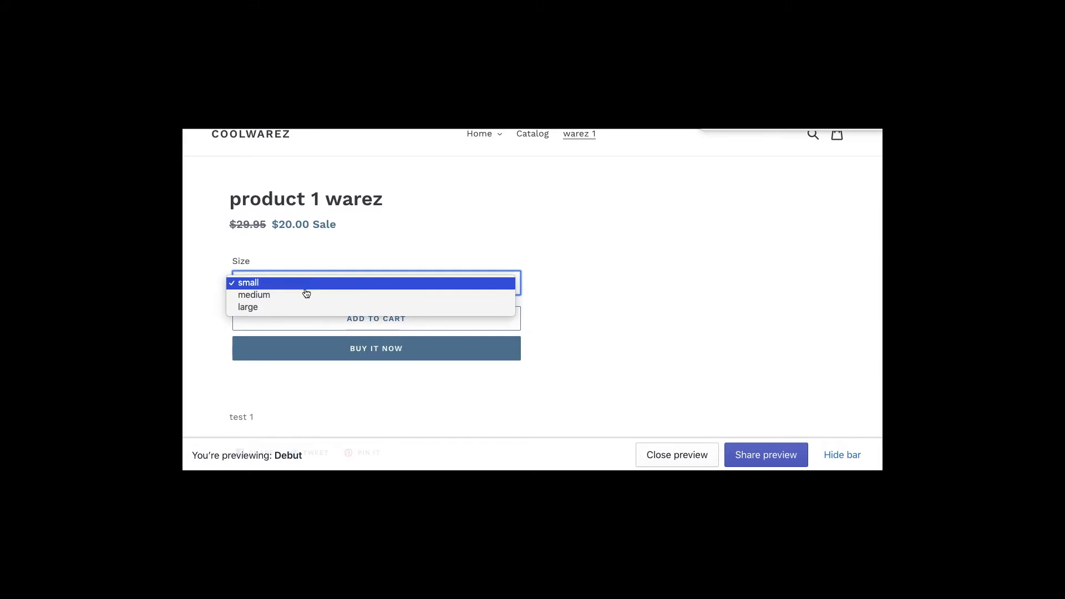
click(303, 292)
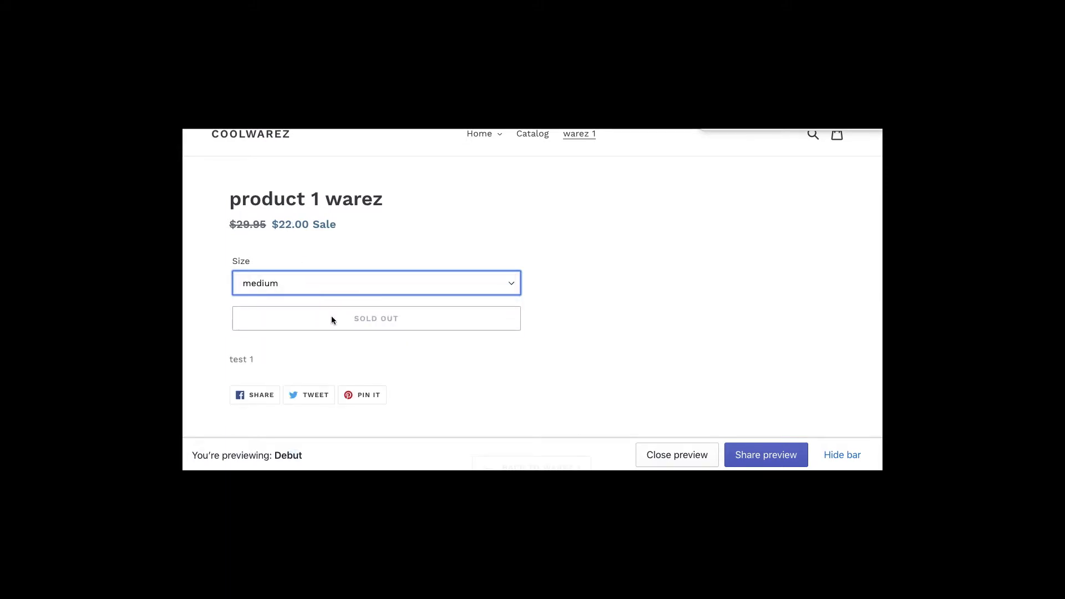
click(355, 287)
click(352, 294)
click(317, 286)
click(306, 259)
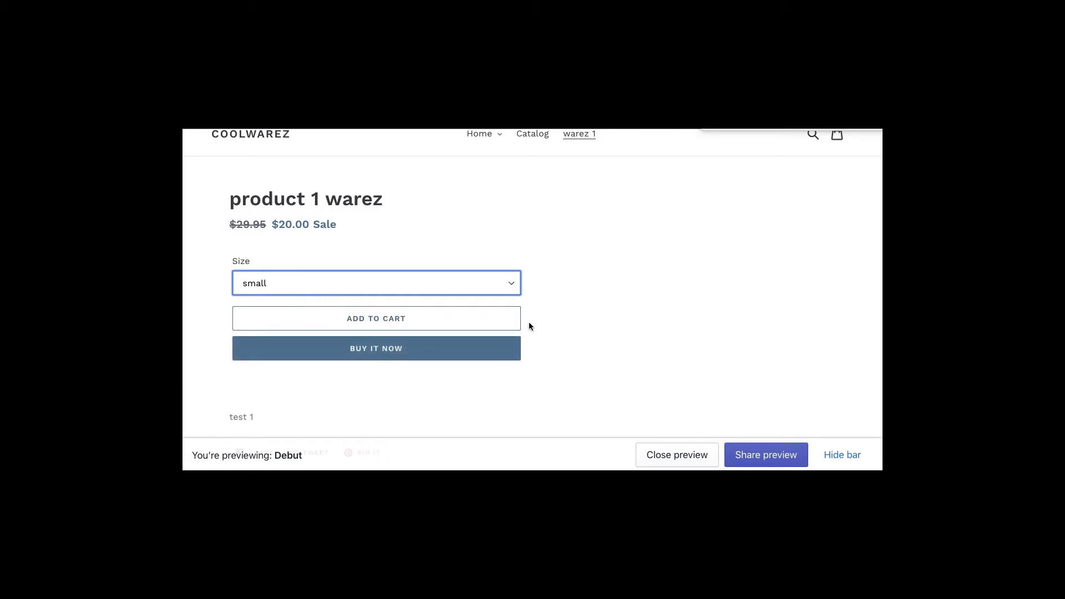
click(503, 284)
click(660, 282)
key(ctrl+shift+Tab)
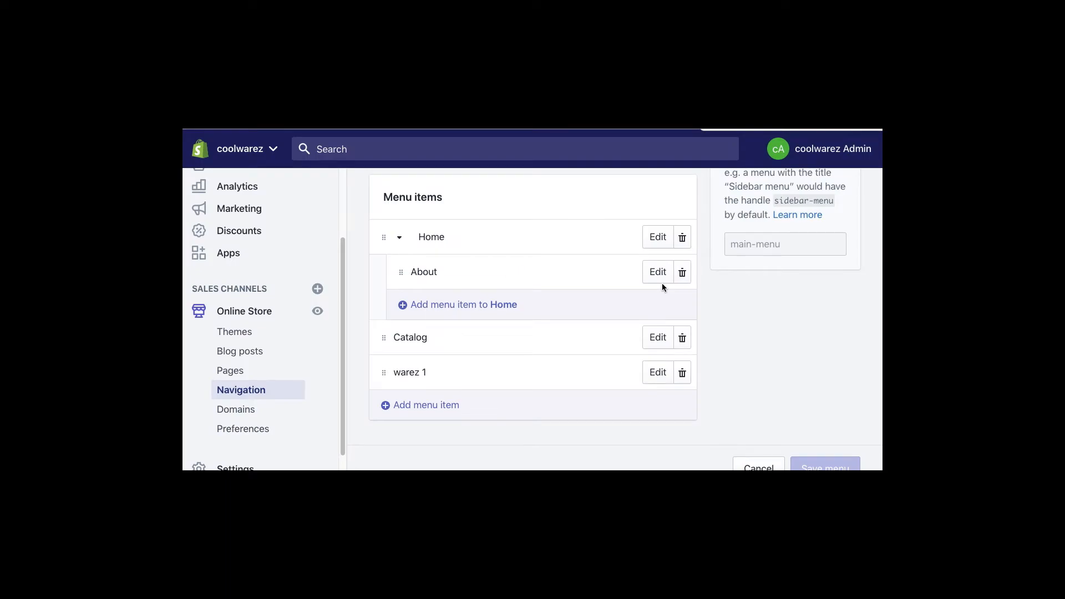
- Set product 1 warez inventory to 10 for medium and 4 for large, and save
scroll(243, 222, up, 2)
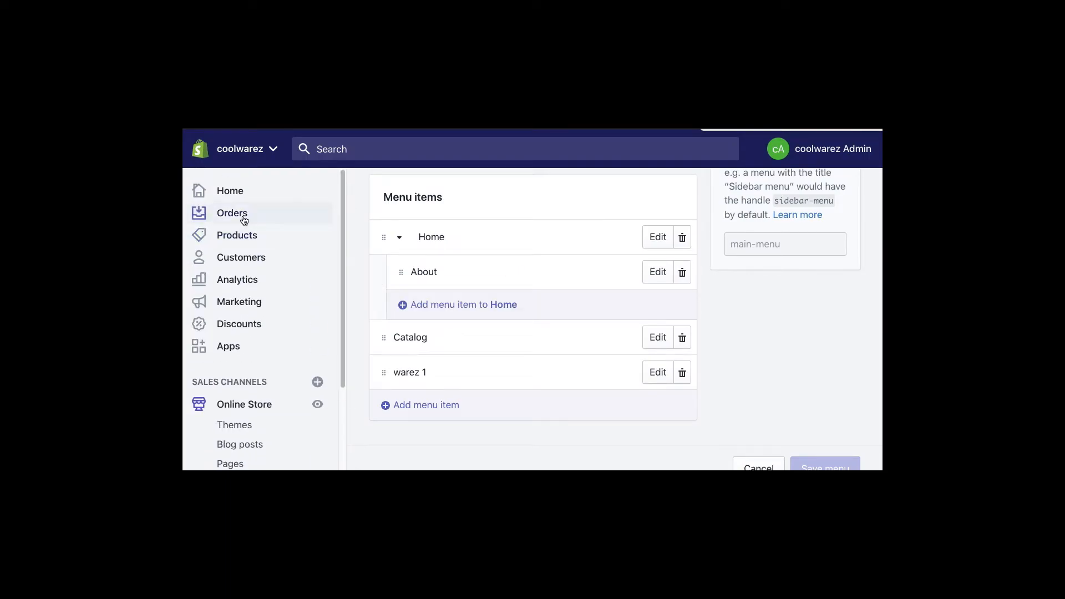
click(242, 235)
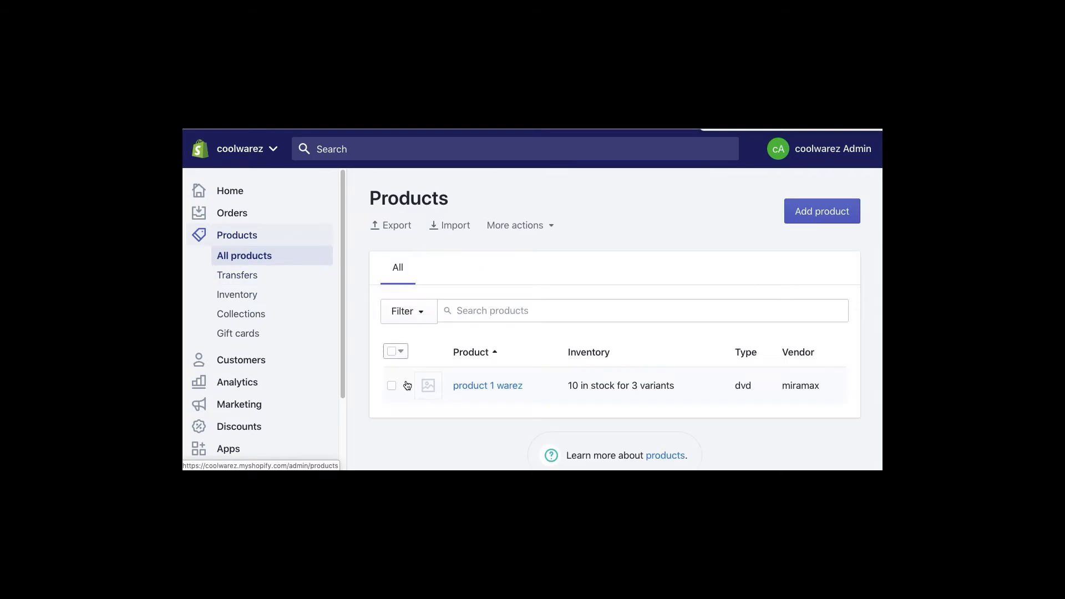
click(478, 387)
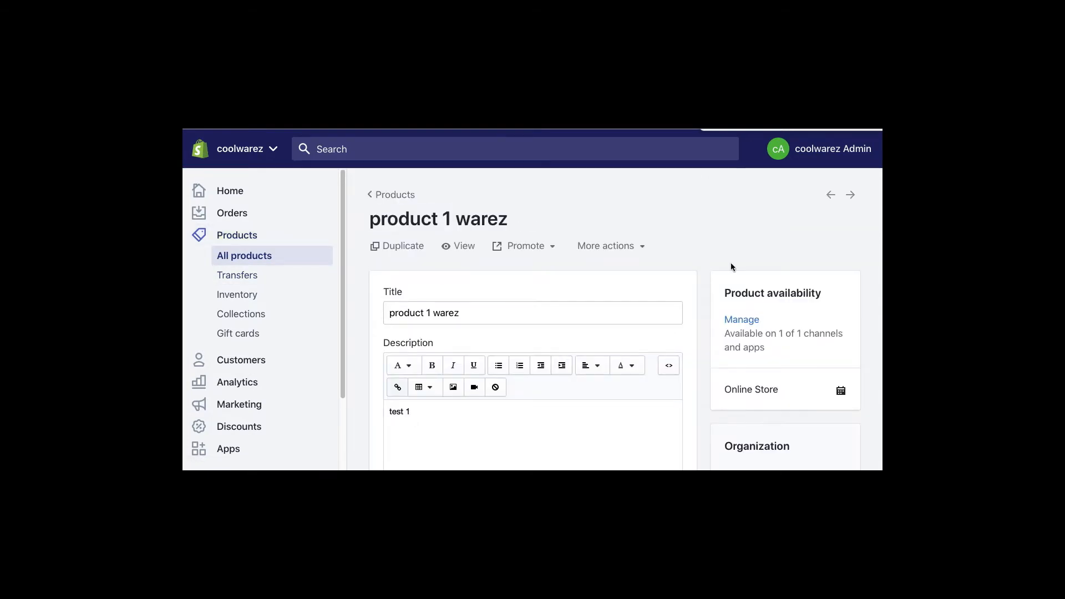
scroll(696, 328, down, 10)
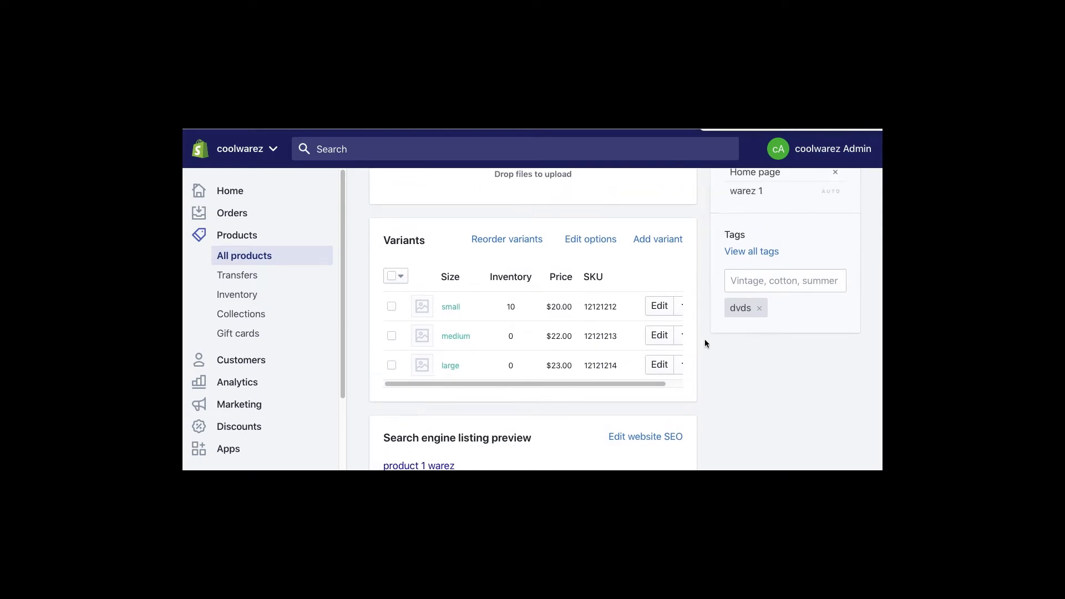
click(511, 337)
text(10)
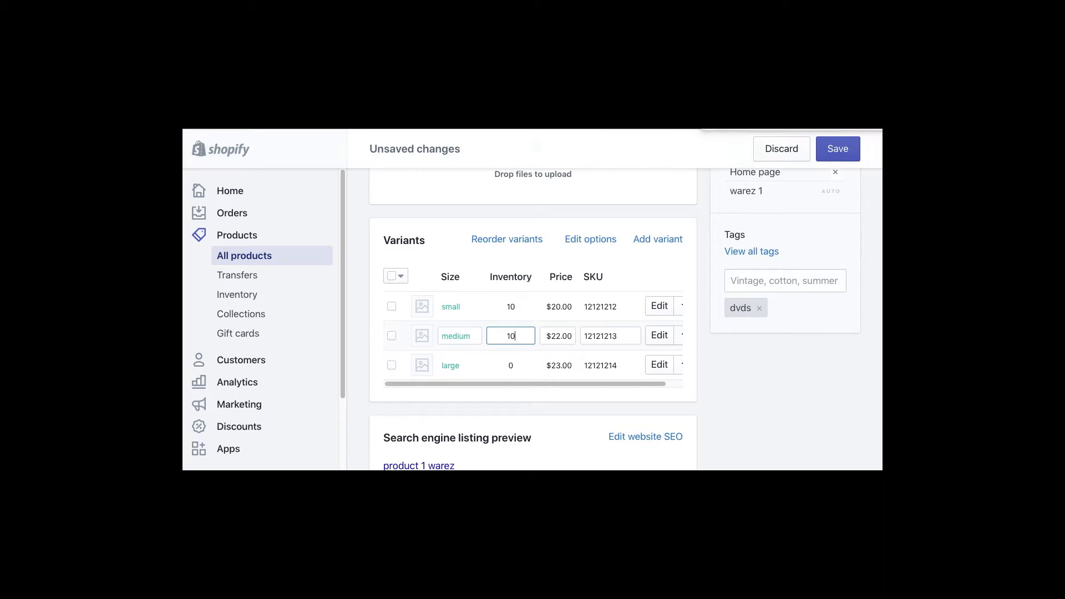
click(513, 366)
text(4)
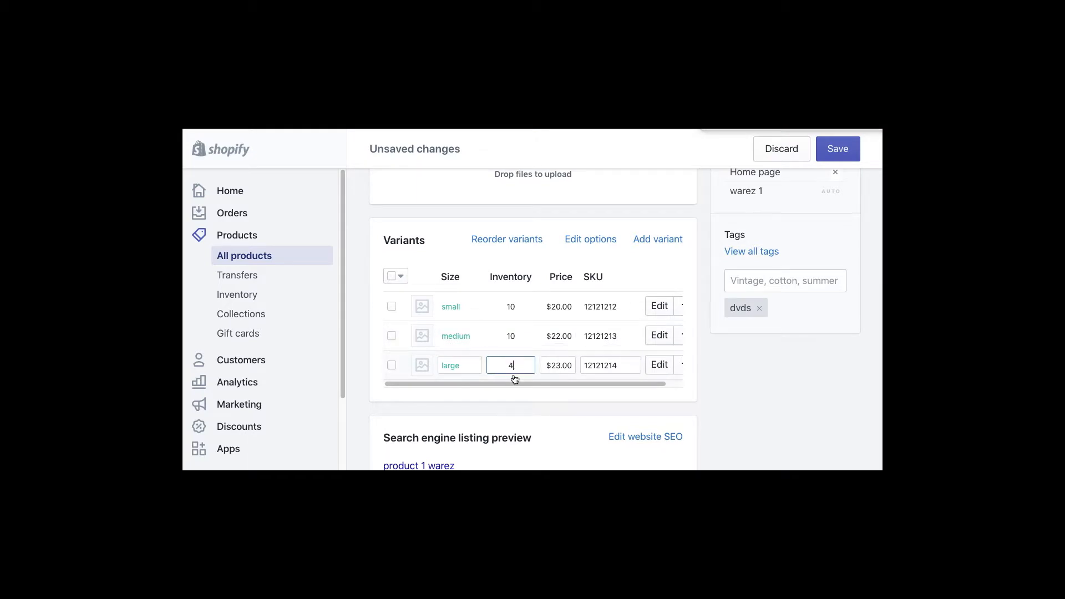
click(841, 153)
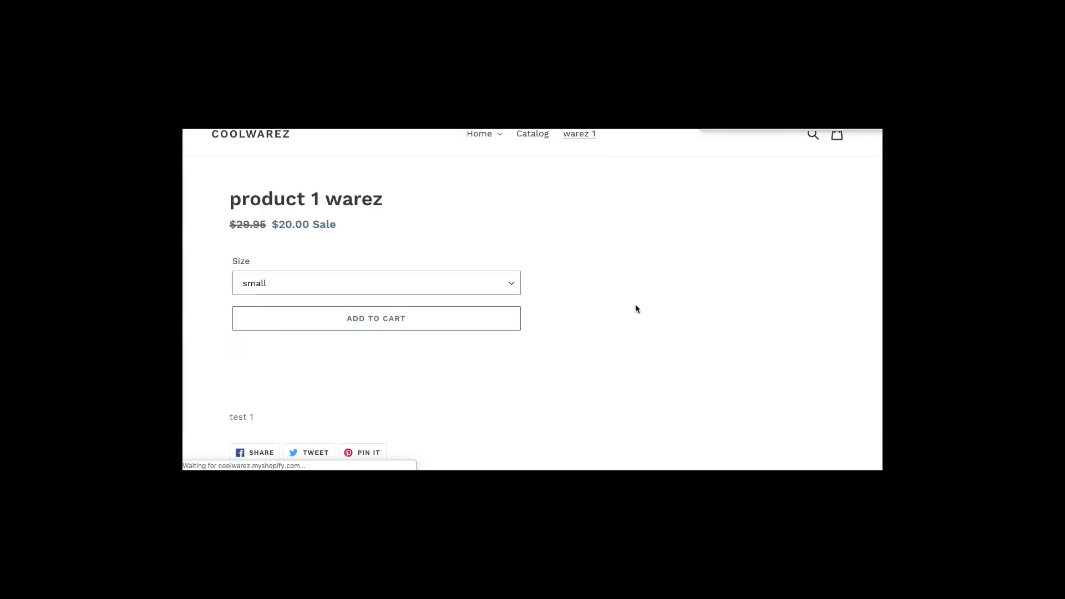
- Check the medium and large prices and the $29.95 original price on the storefront
click(424, 289)
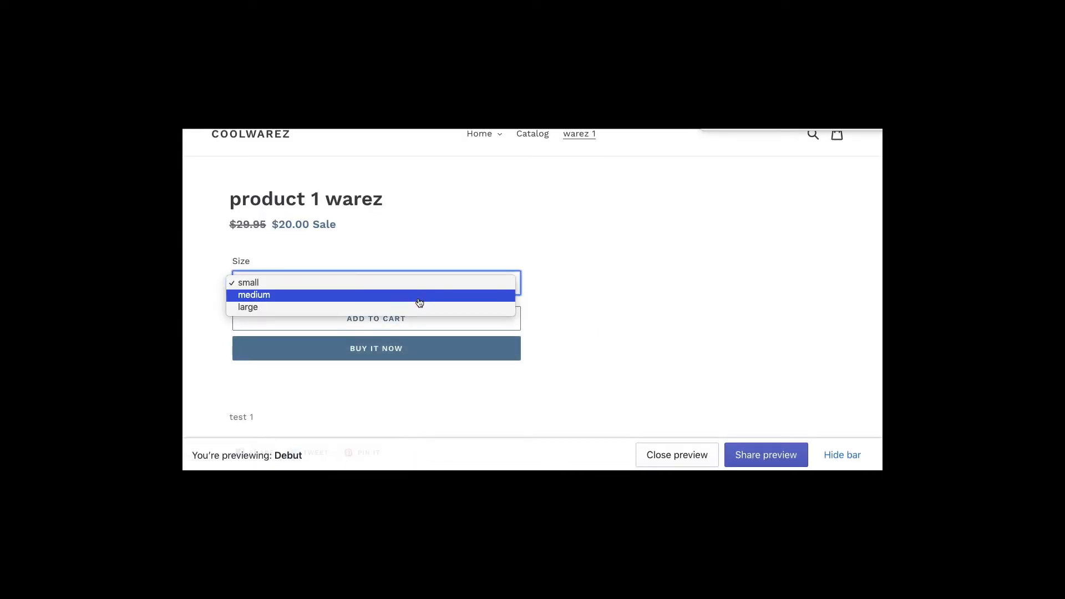
click(419, 295)
click(421, 290)
click(417, 297)
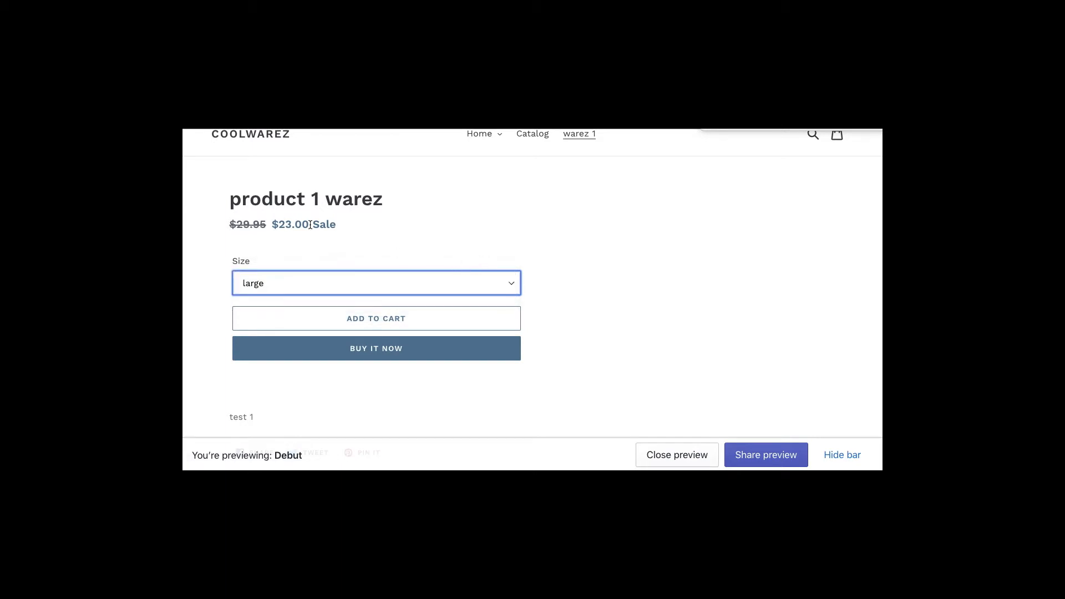
drag(264, 225, 245, 223)
click(247, 225)
key(ctrl+shift+Tab)
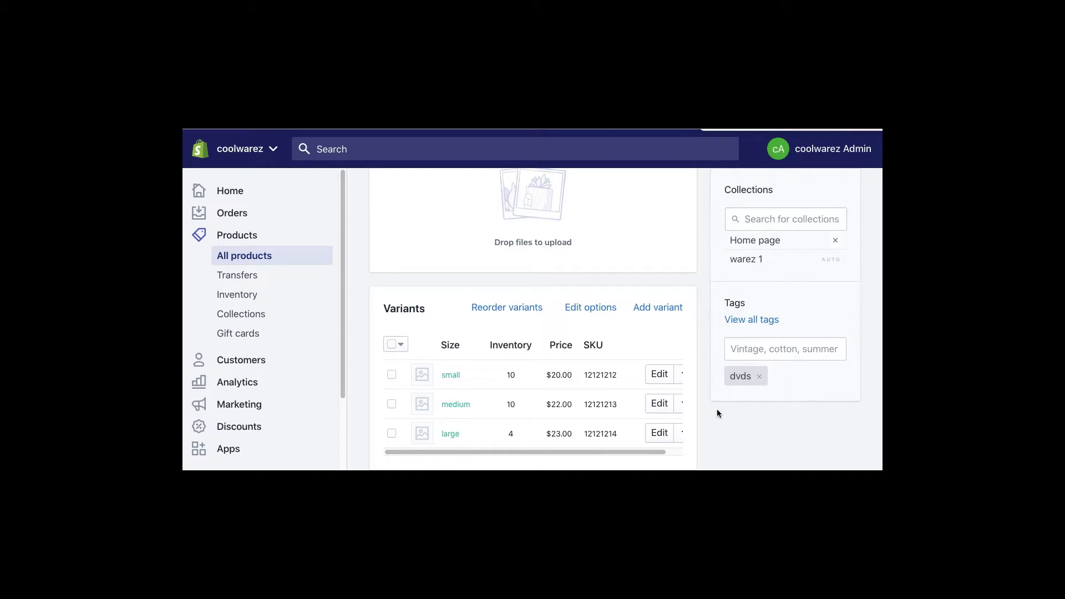
- Change the medium variant's compare-at price to $31.95 and save
key(ctrl+minus)
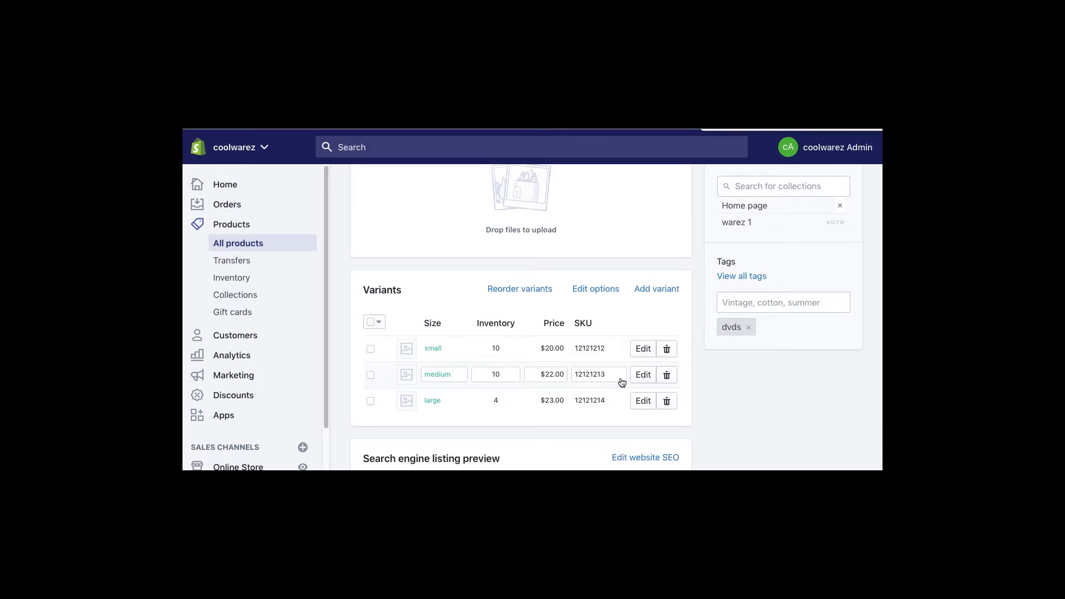
click(642, 375)
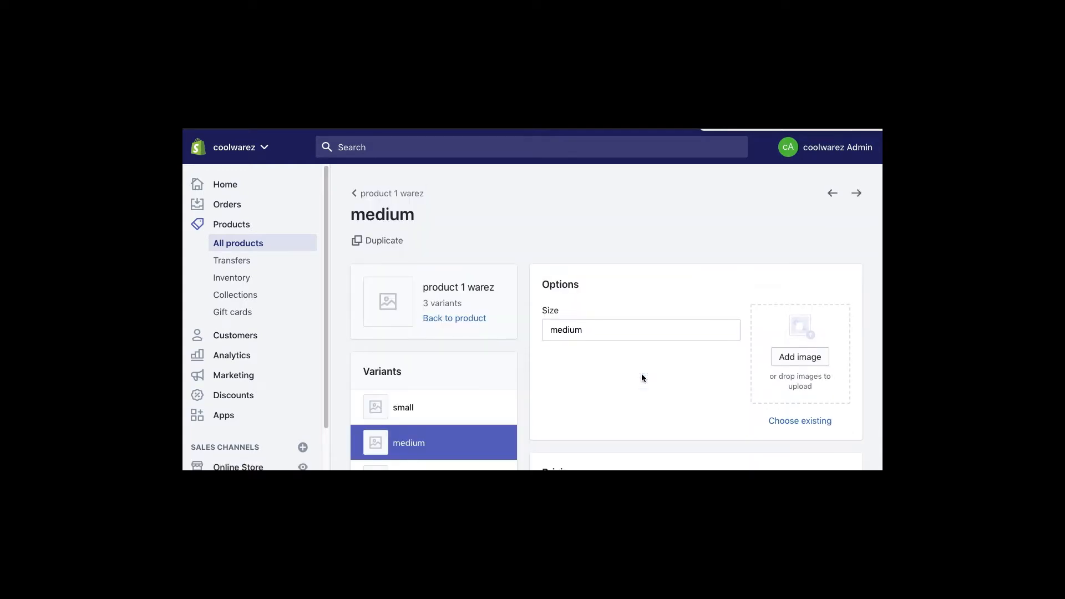
scroll(641, 374, down, 4)
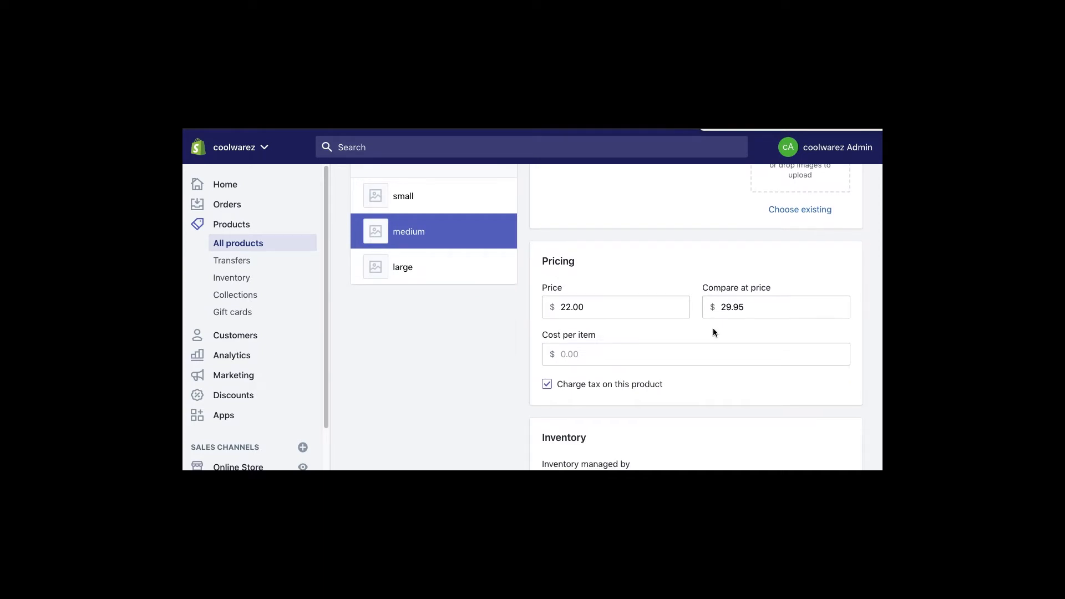
double_click(727, 310)
text(31)
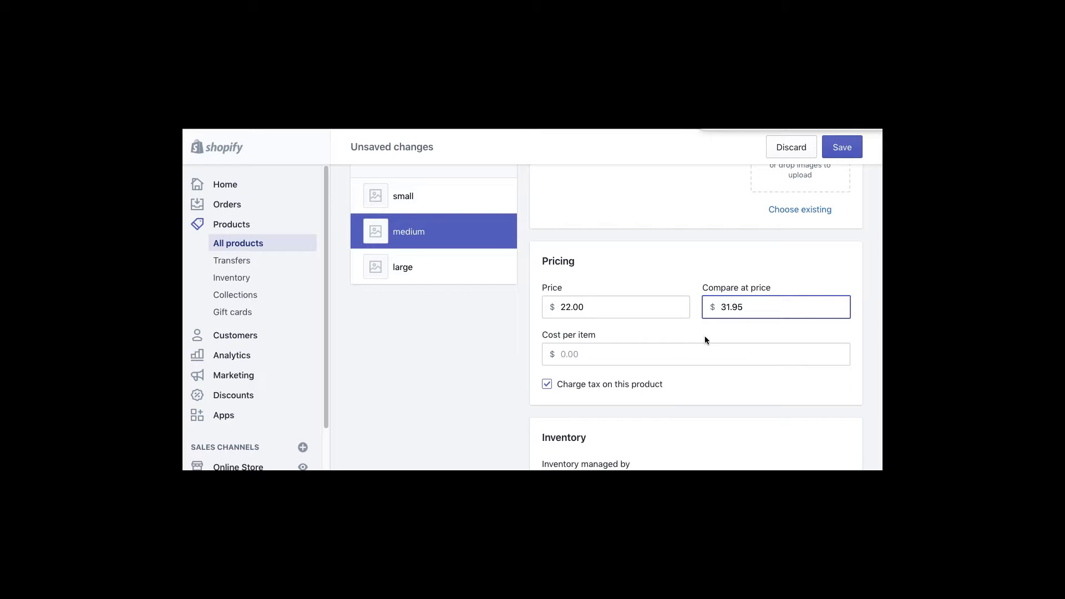
click(840, 147)
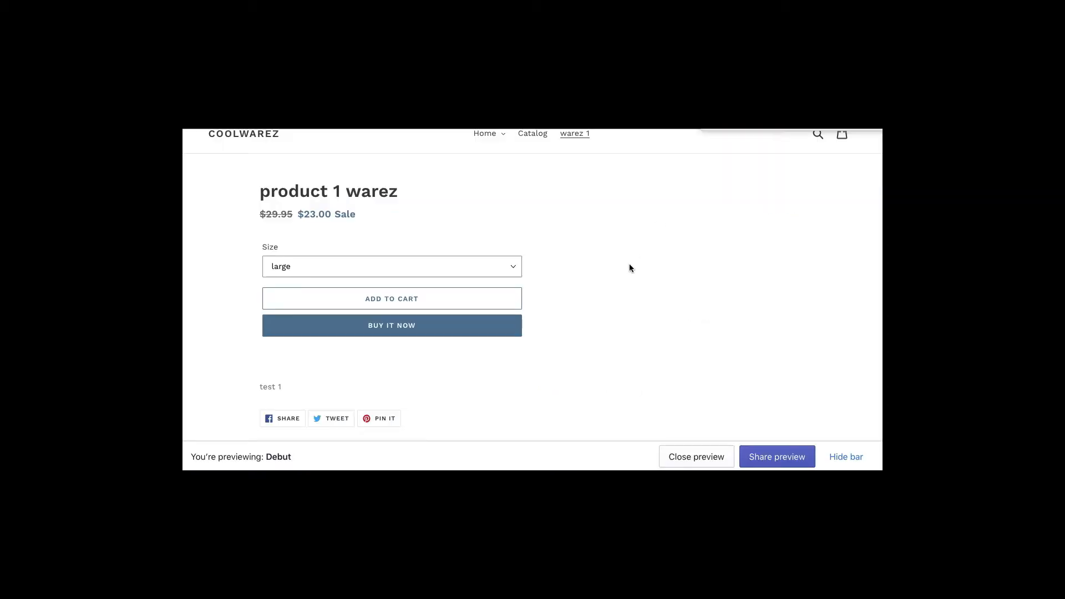
- Refresh the storefront preview to verify the medium and small size prices
key(super+r)
click(315, 267)
click(305, 251)
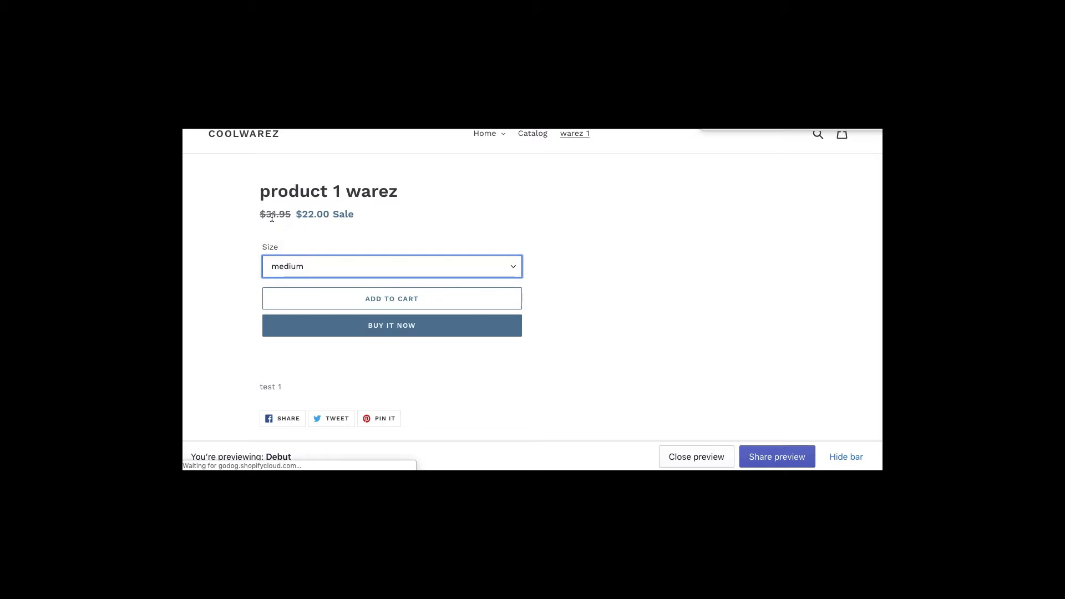
click(316, 266)
click(316, 255)
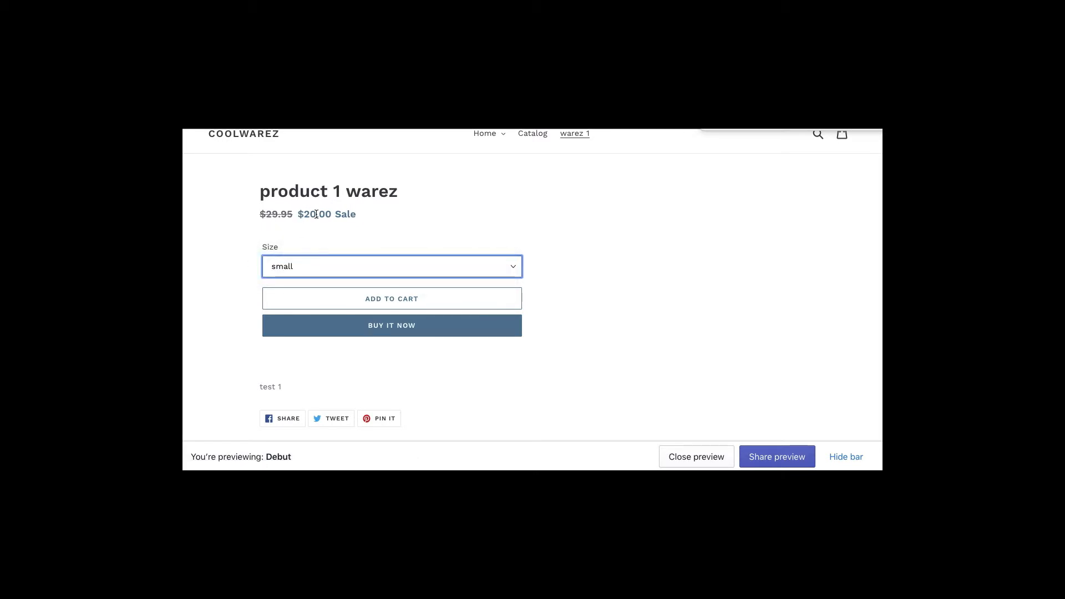
click(701, 246)
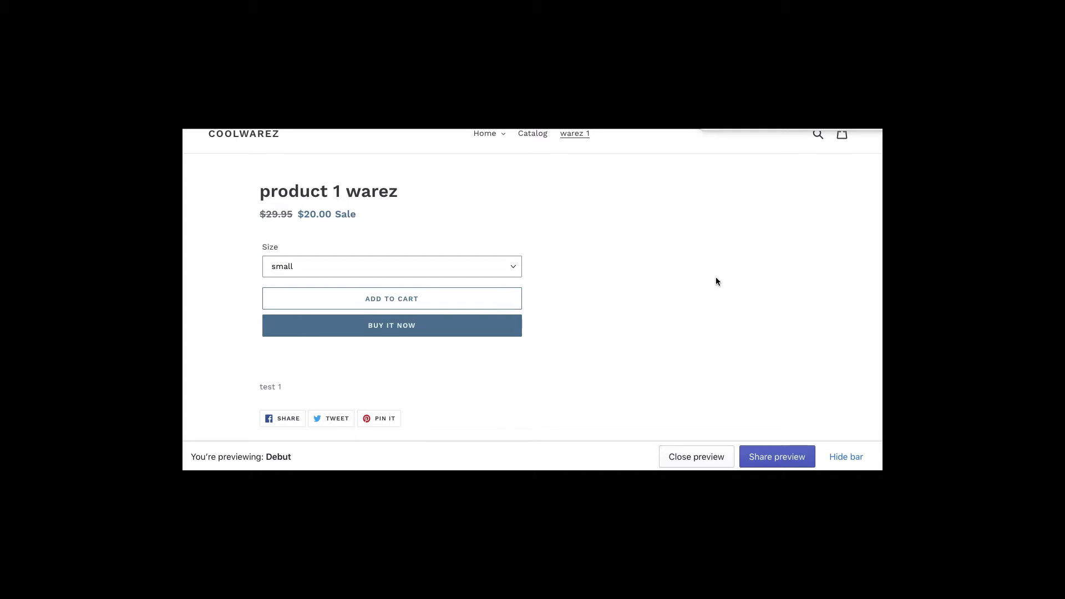
key(ctrl+shift+Tab)
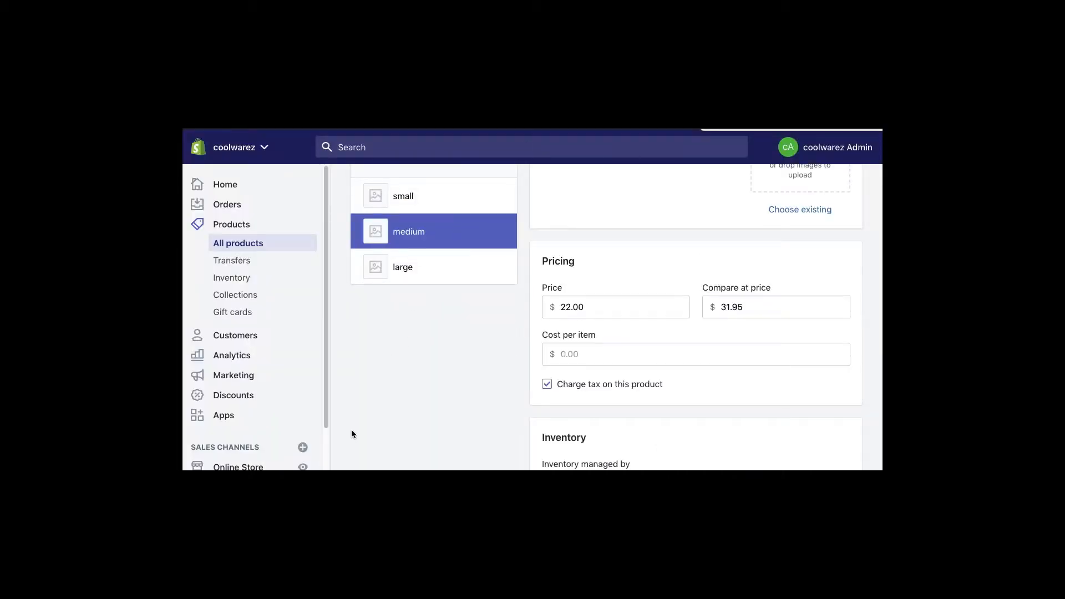
scroll(325, 444, down, 2)
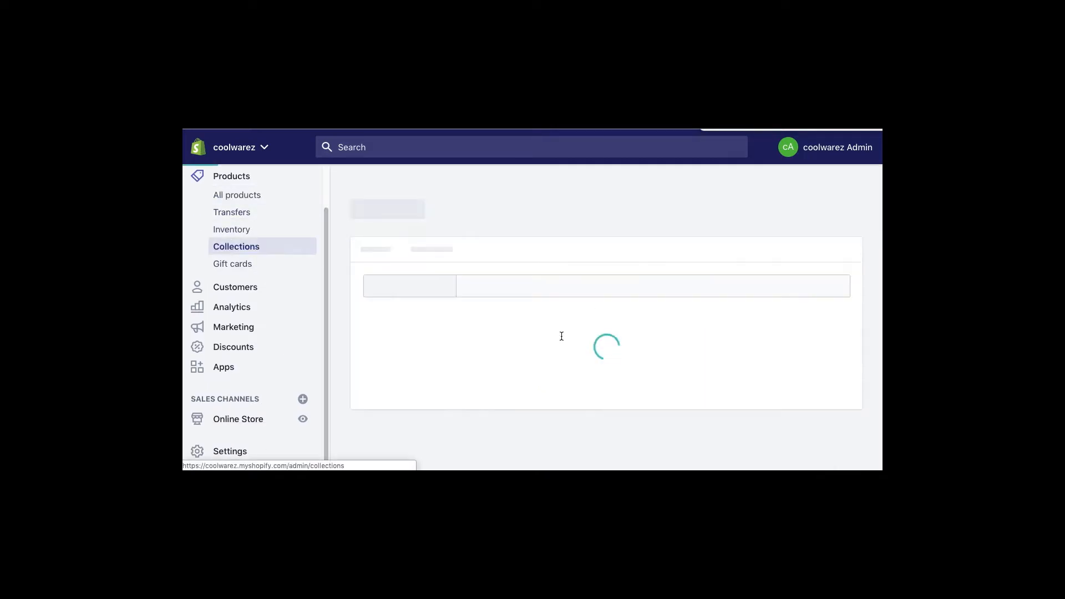
- Start a new collection titled 'warez 2'
click(781, 222)
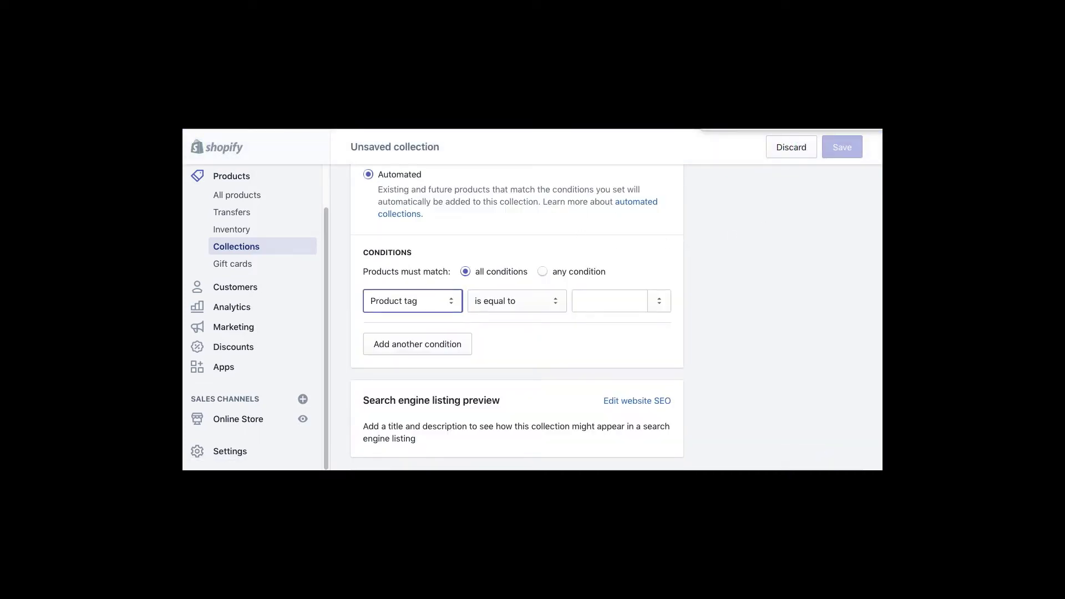
scroll(720, 289, up, 10)
click(397, 273)
text(warez 2)
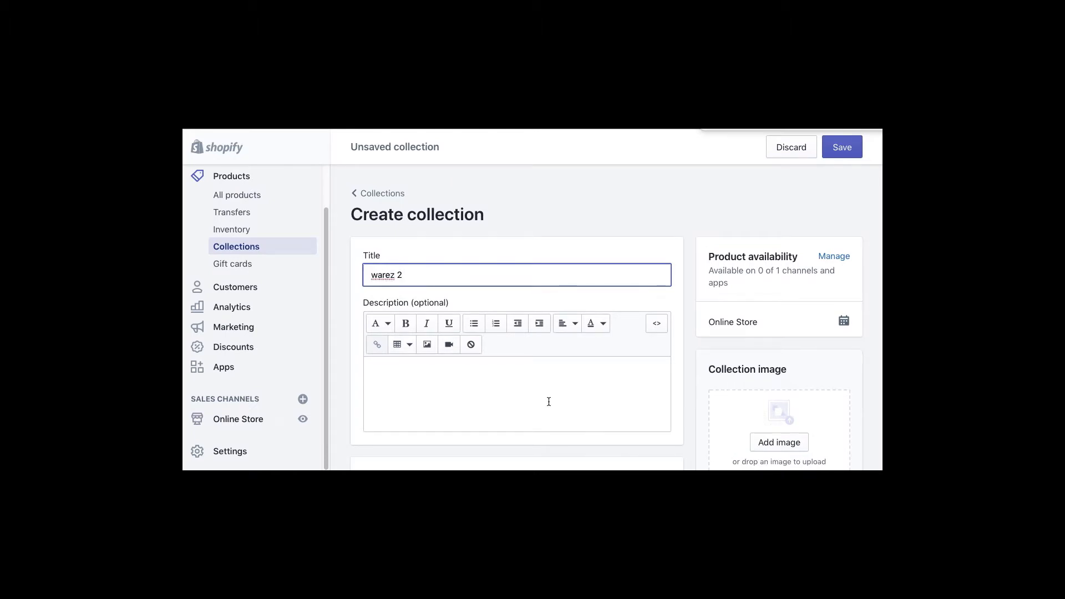
scroll(721, 377, down, 3)
scroll(747, 319, up, 3)
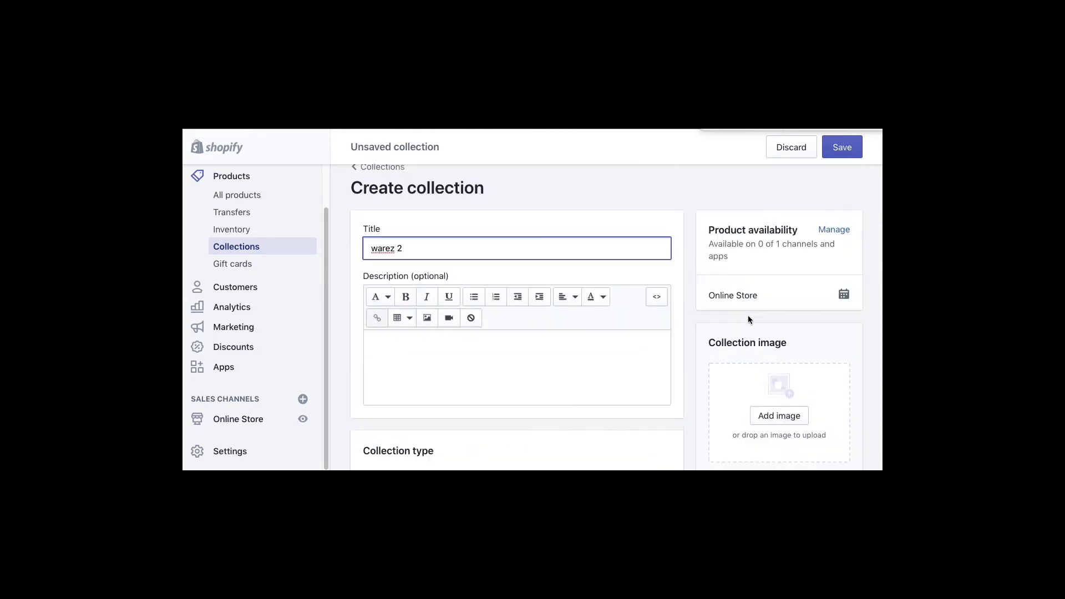
scroll(748, 316, up, 1)
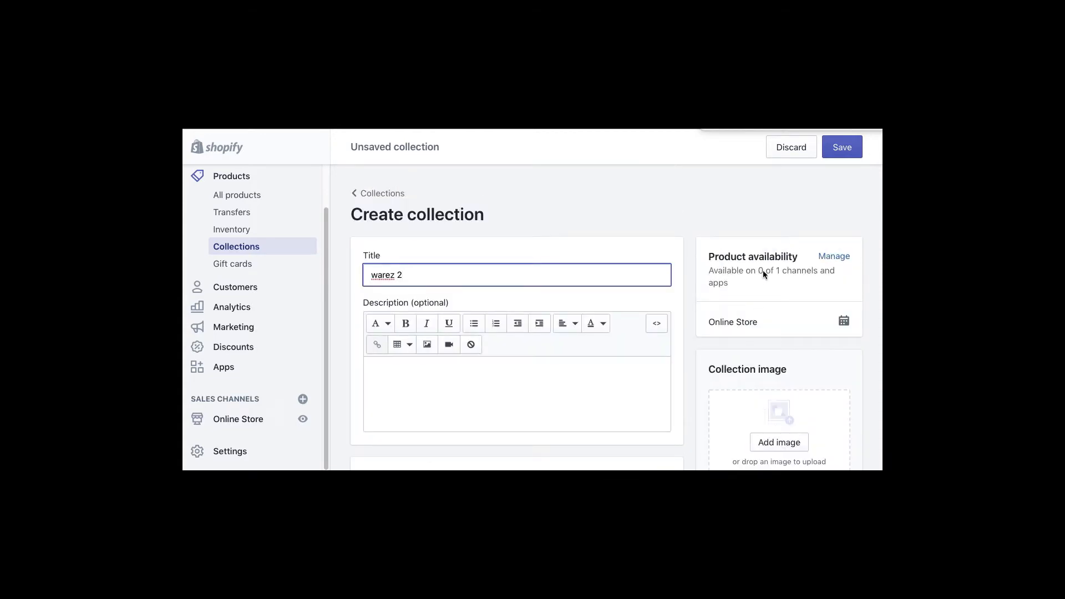
- Keep it visible on the Online Store, make it a Manual collection, and save
click(821, 256)
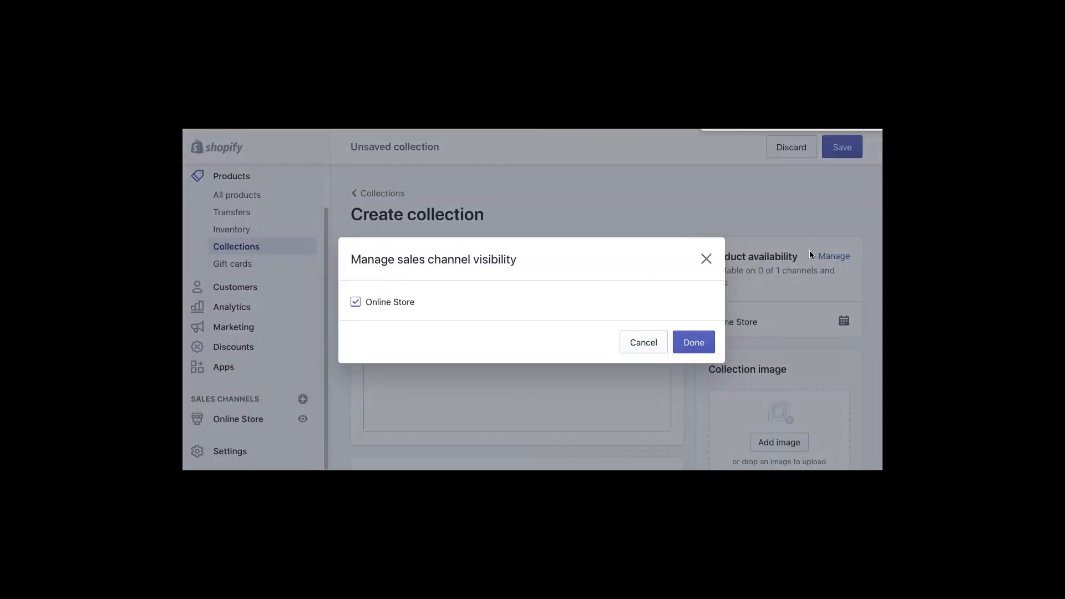
click(696, 342)
scroll(773, 399, down, 8)
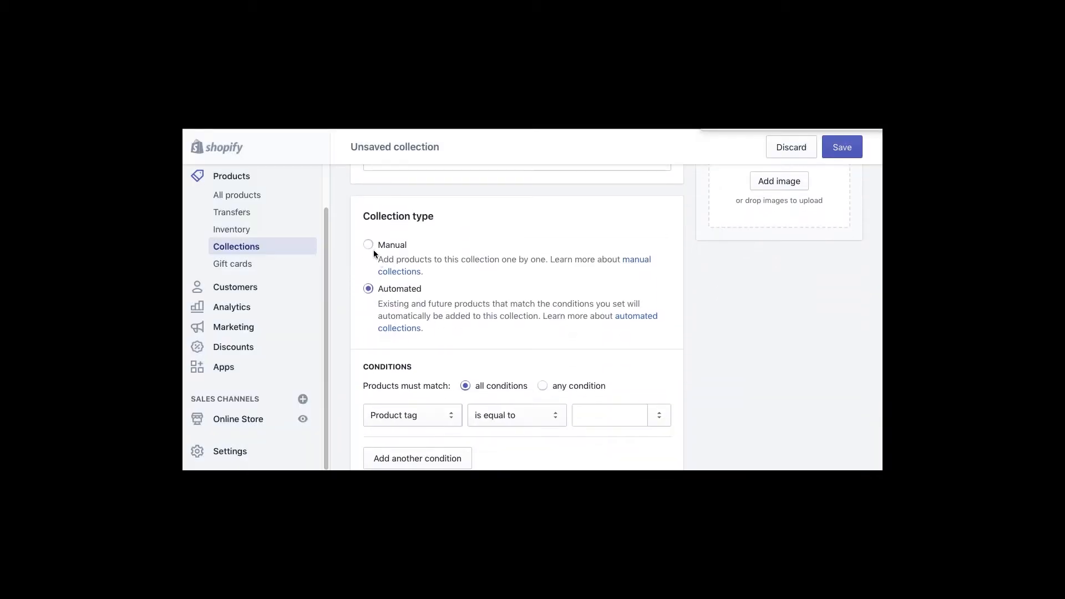
click(370, 244)
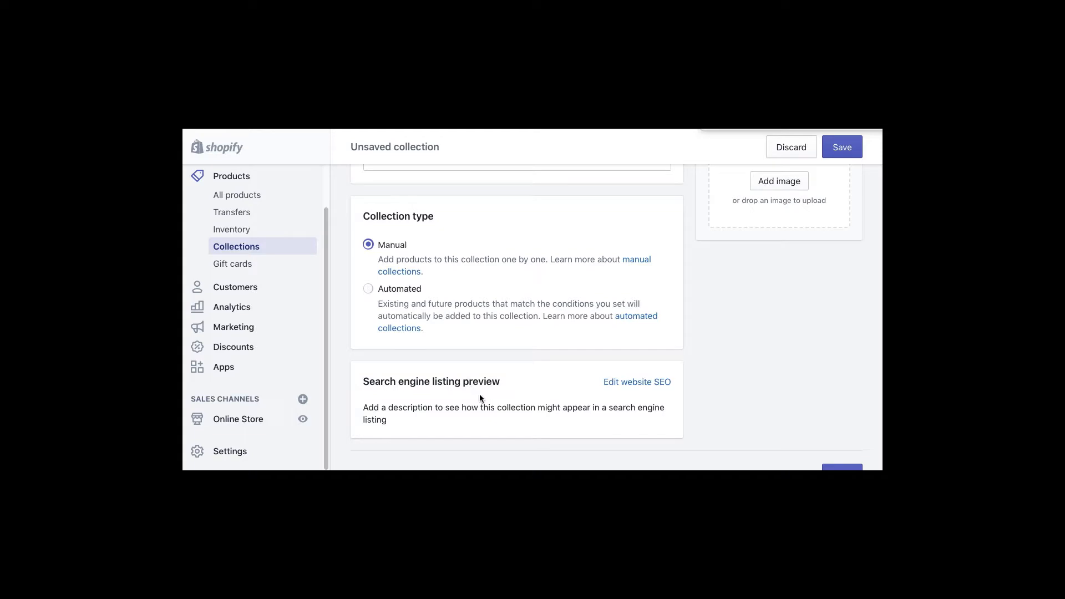
scroll(492, 398, down, 2)
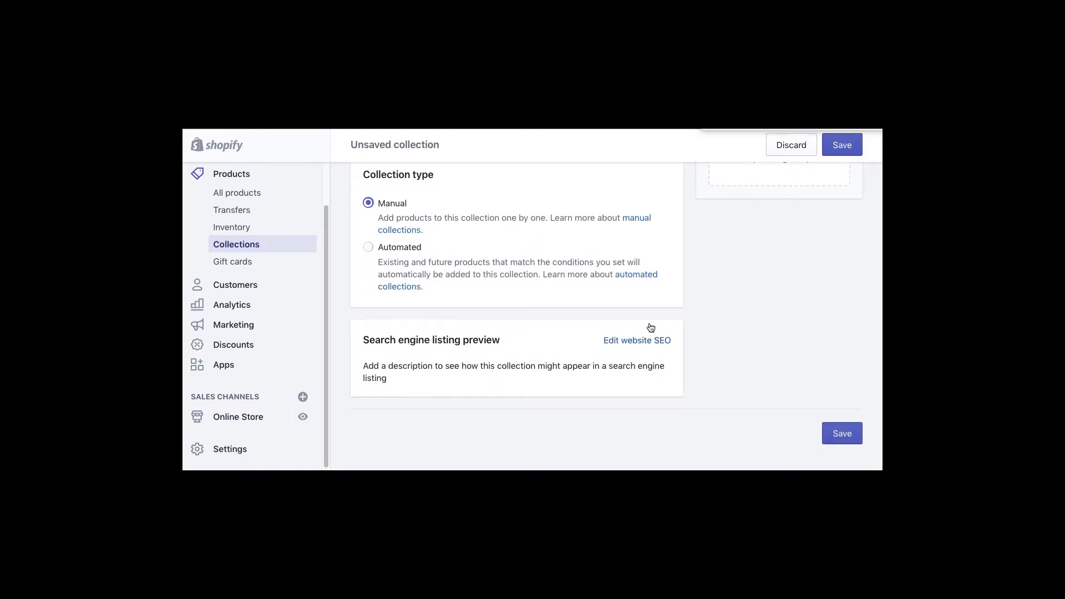
scroll(759, 313, up, 2)
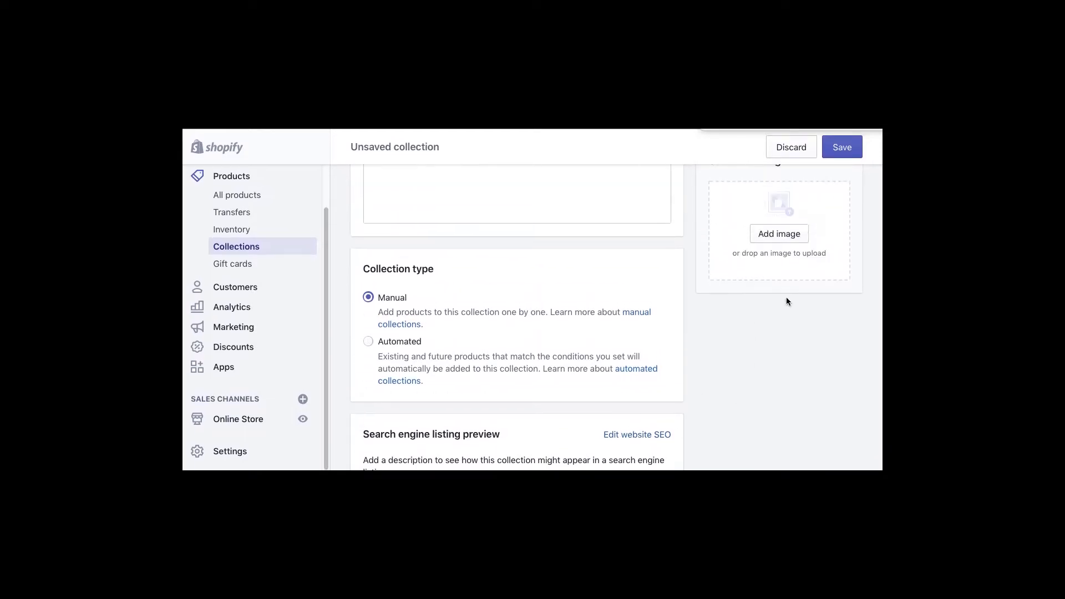
click(848, 146)
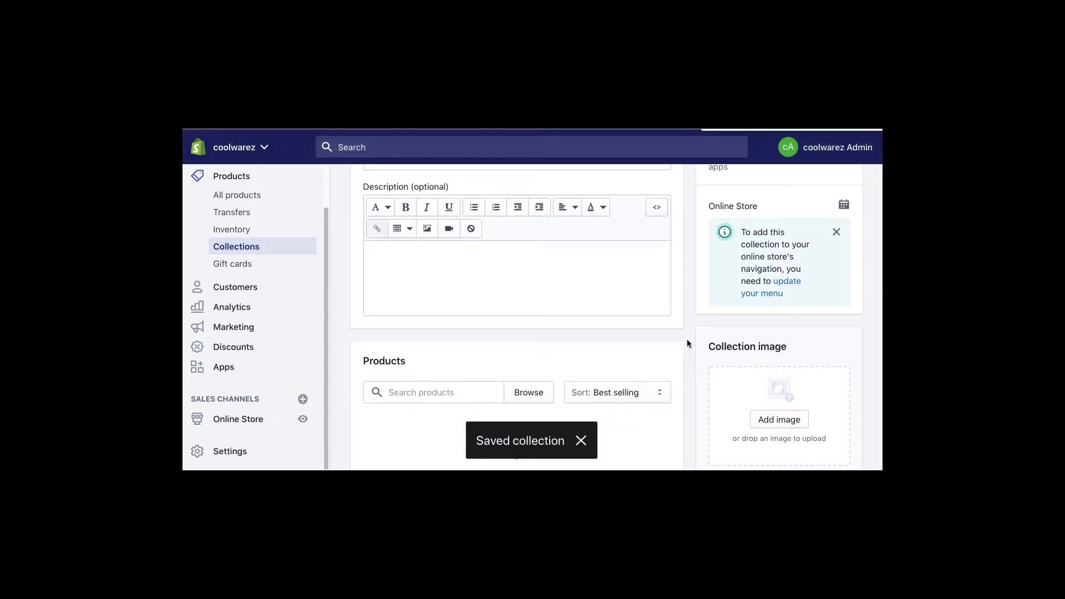
- Search 'ware' and add product 1 warez as the warez 2 collection's product
scroll(594, 378, down, 3)
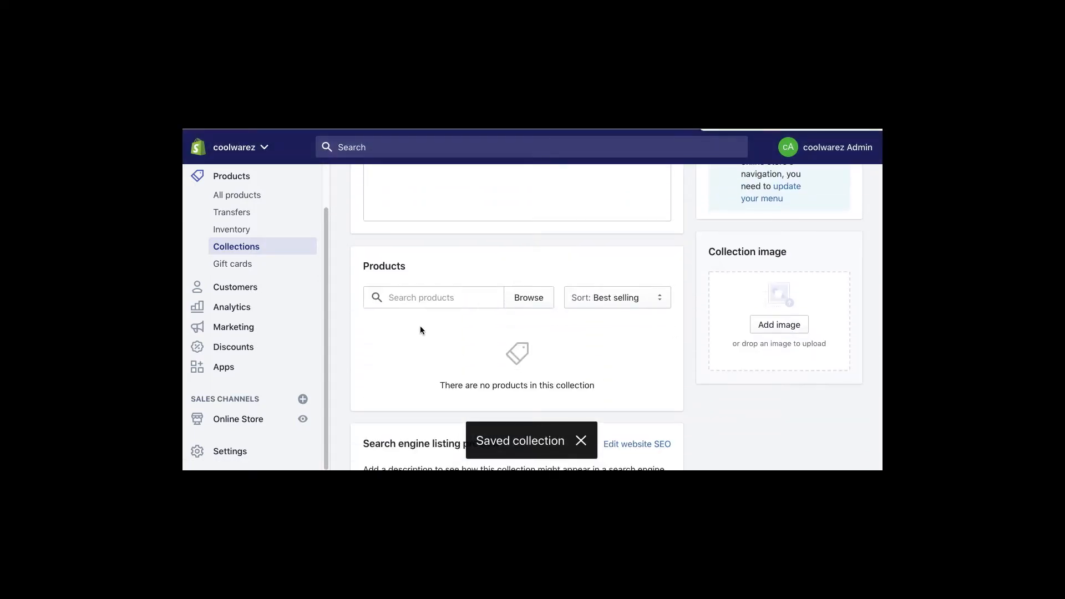
click(407, 297)
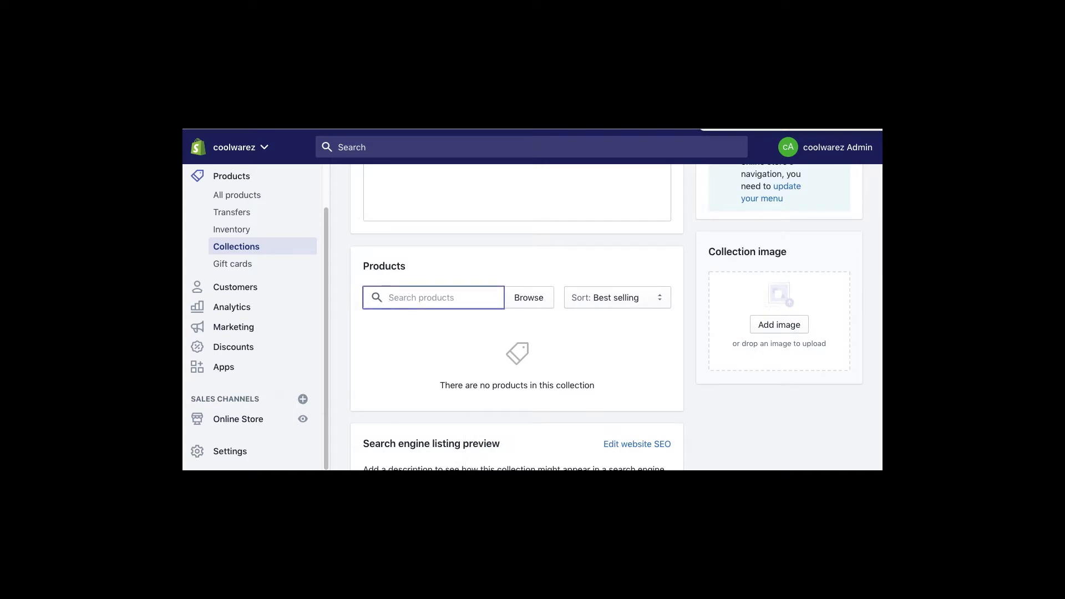
text(ware)
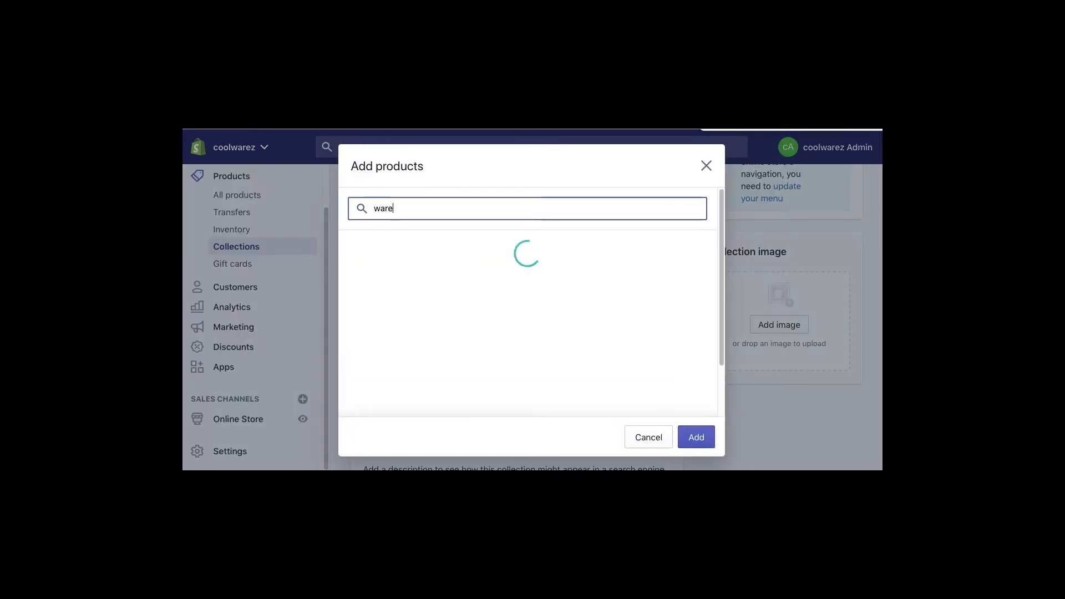
click(449, 257)
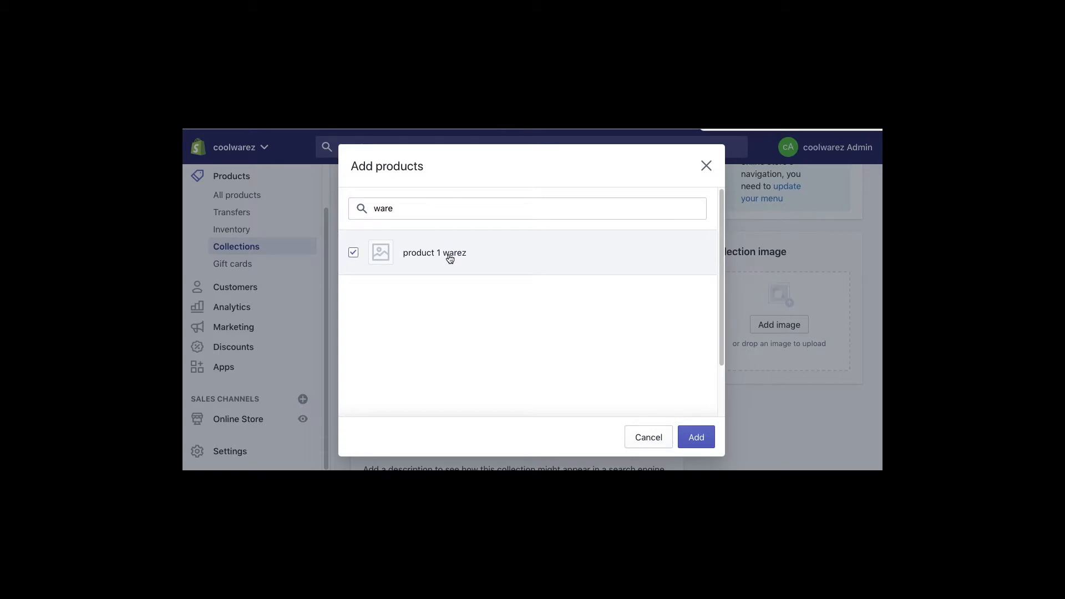
click(696, 436)
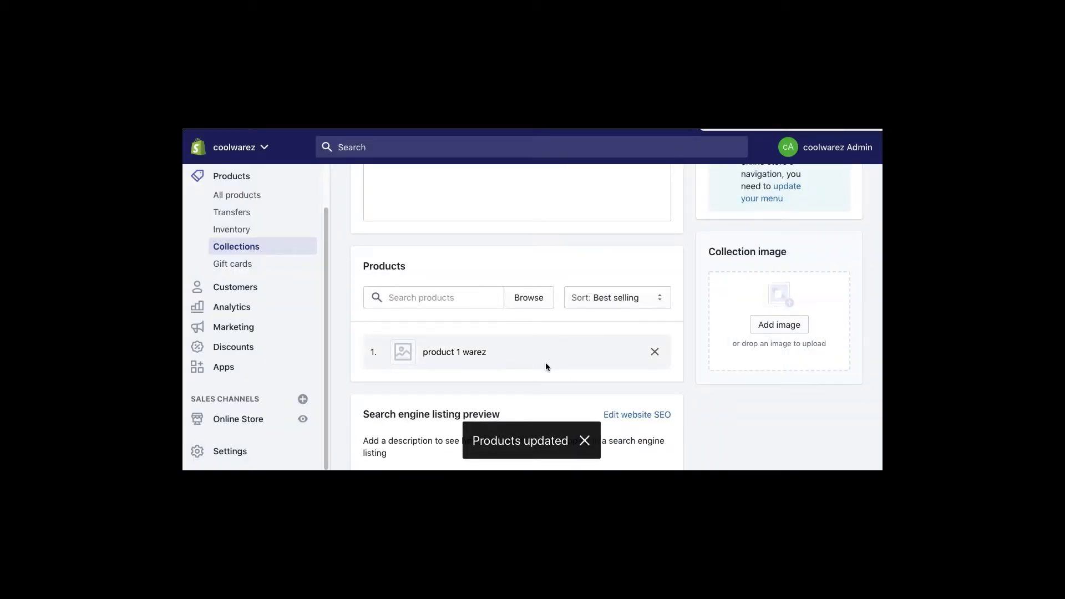
scroll(737, 408, up, 8)
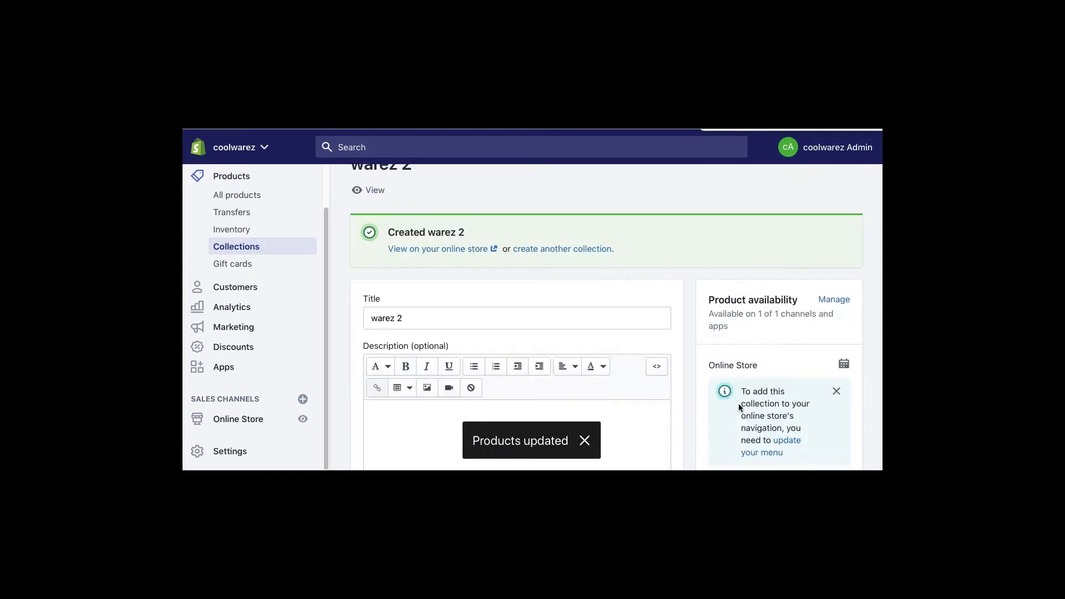
scroll(784, 267, down, 9)
scroll(744, 357, up, 4)
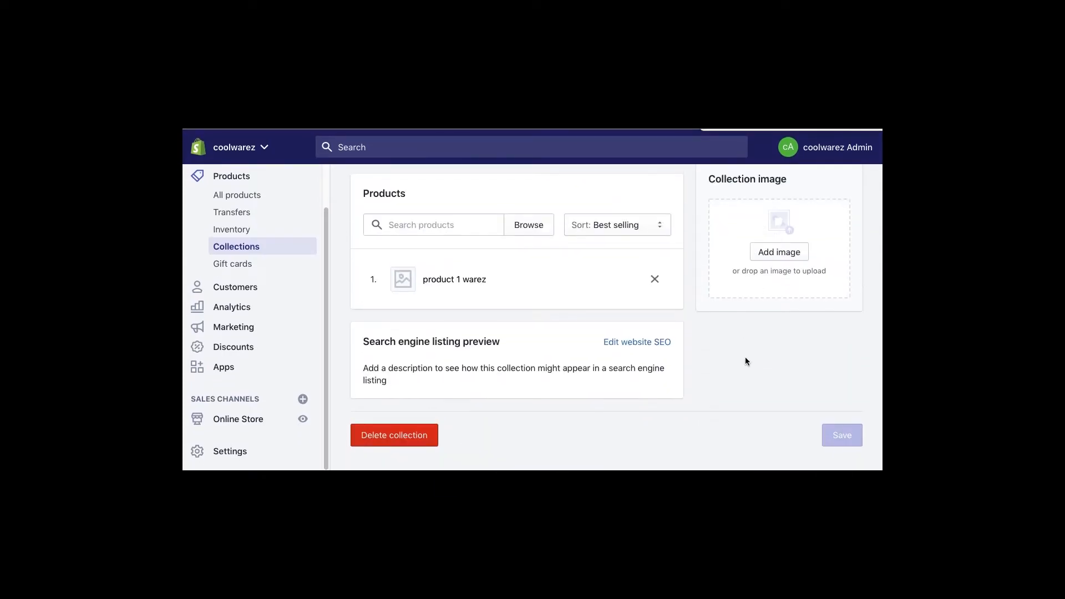
click(471, 309)
scroll(484, 301, up, 2)
scroll(519, 302, down, 6)
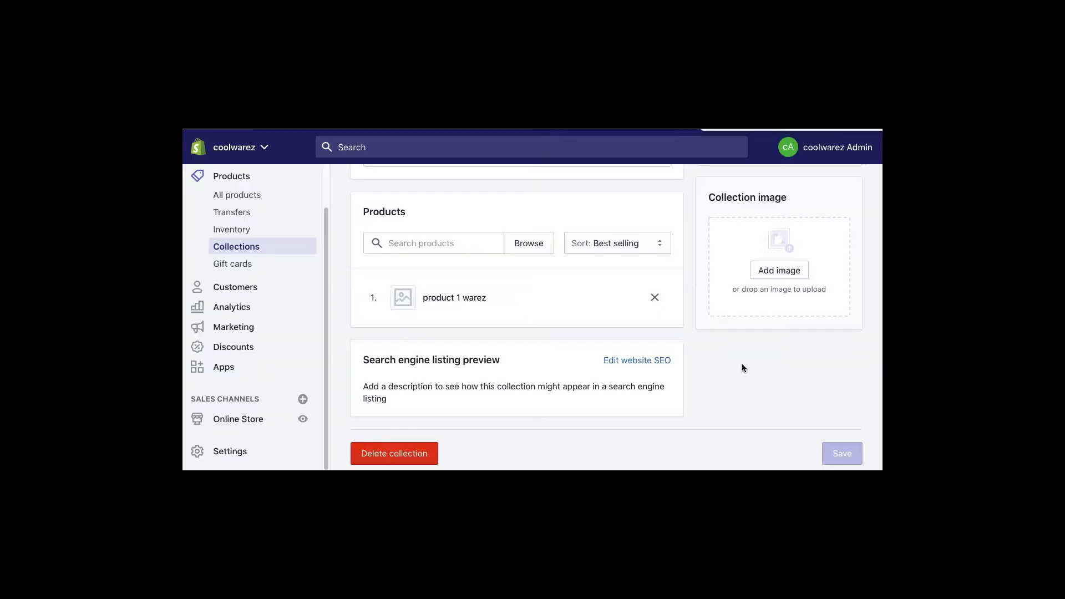
- Open the Main menu and nest warez 1 under Catalog
click(242, 418)
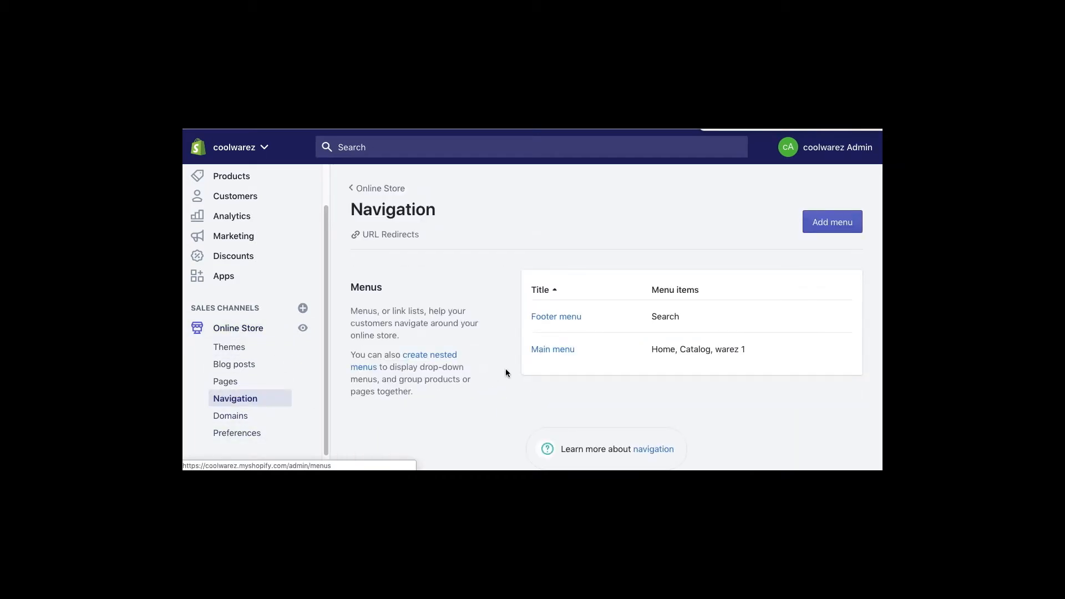
click(542, 351)
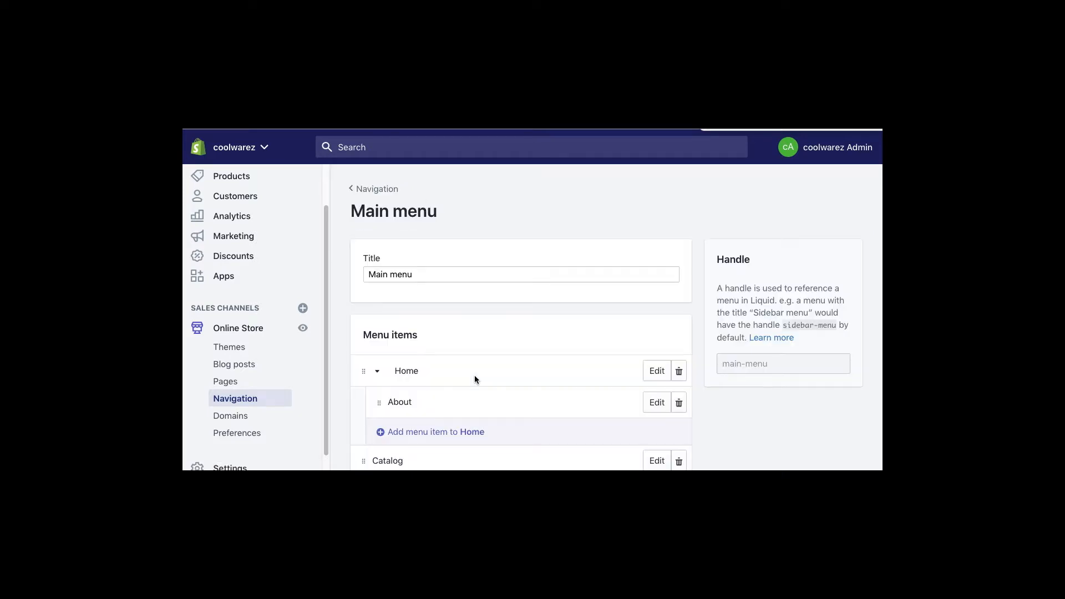
scroll(474, 377, down, 3)
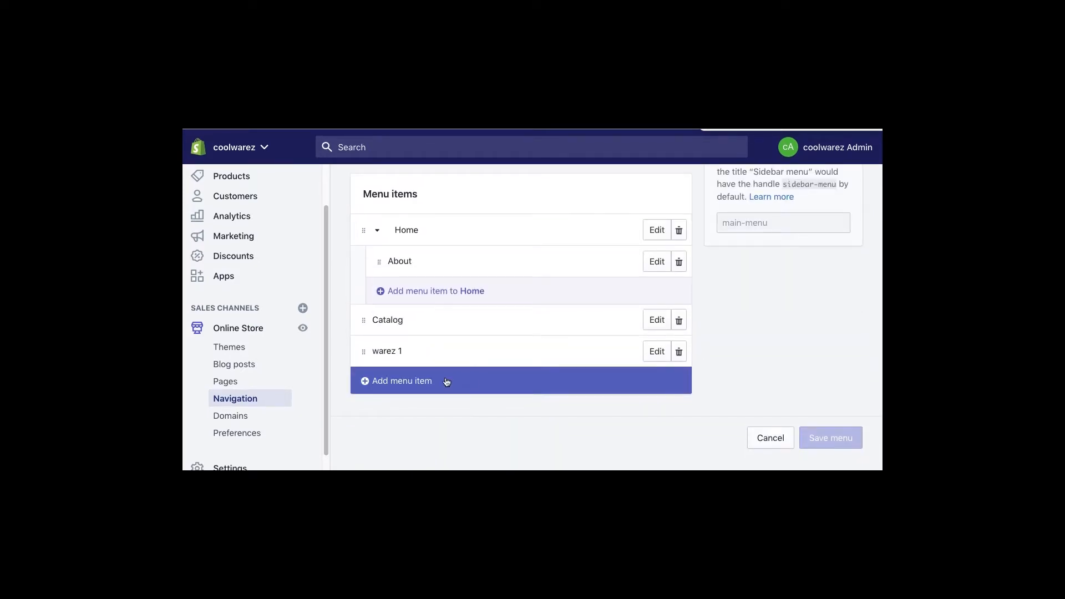
drag(364, 351, 412, 362)
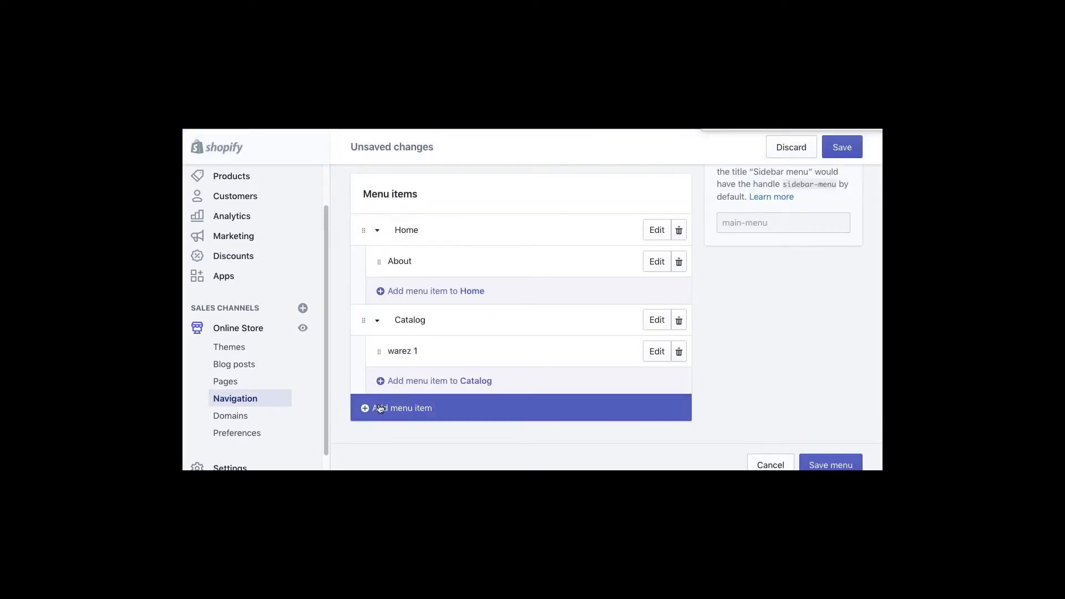
- Add a warez 2 collection link under Catalog and save the menu
click(469, 383)
click(424, 344)
text(warez)
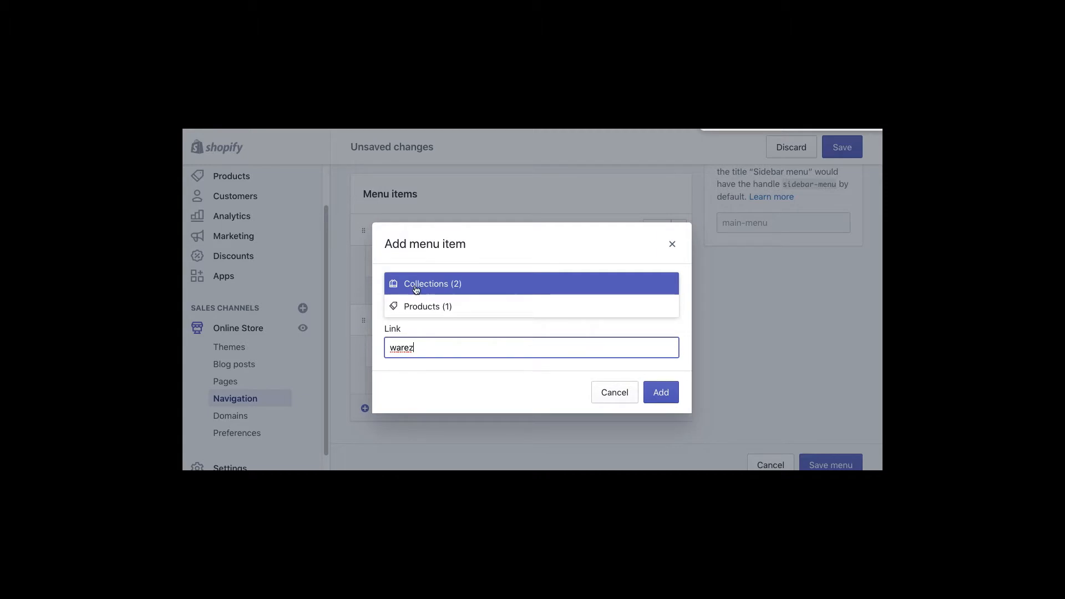
click(416, 284)
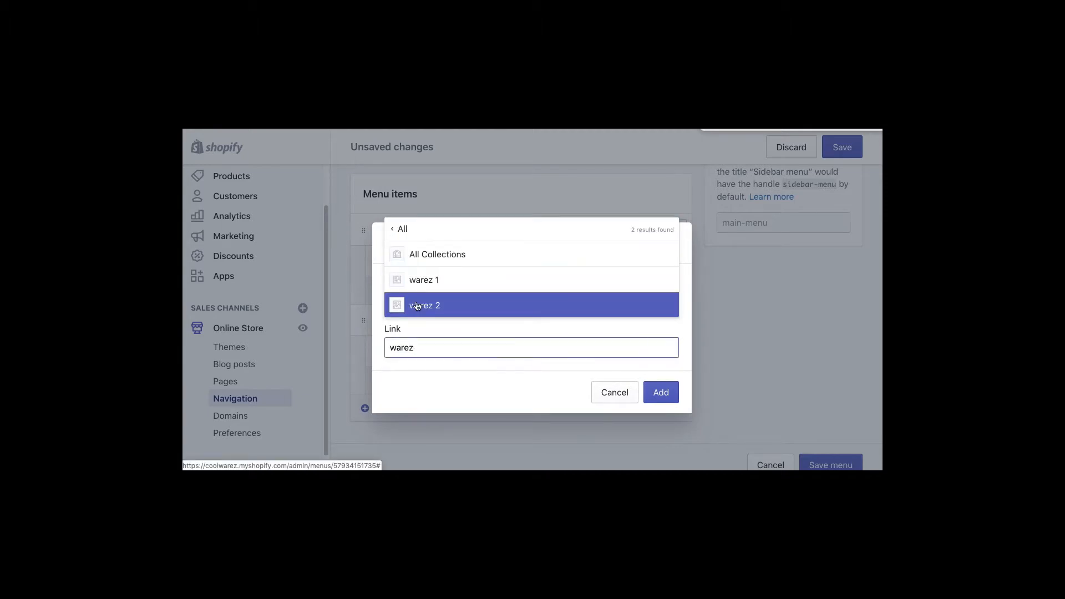
click(417, 305)
click(659, 417)
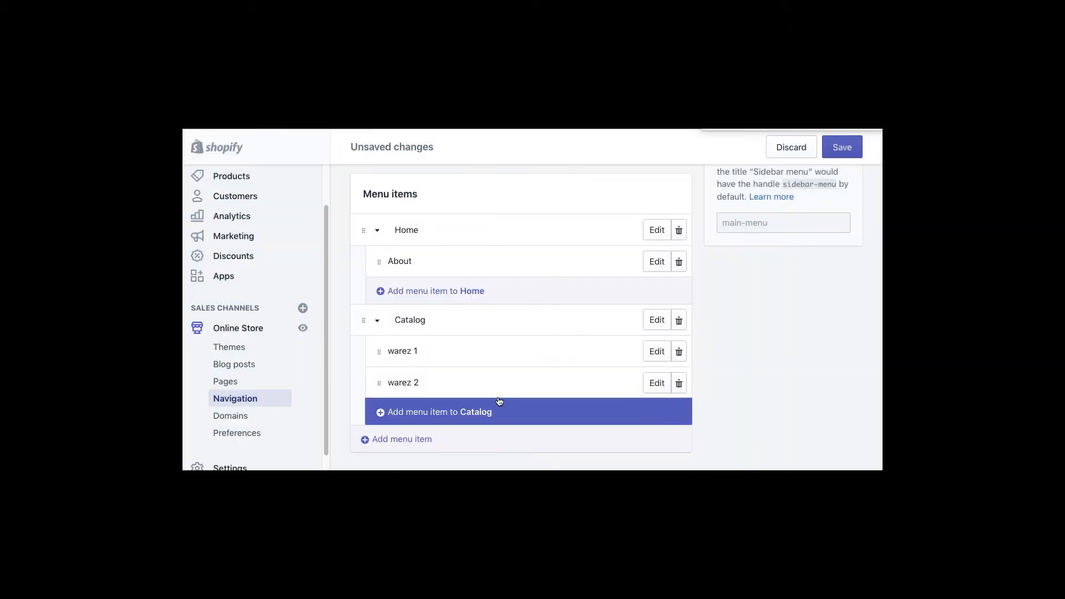
click(840, 148)
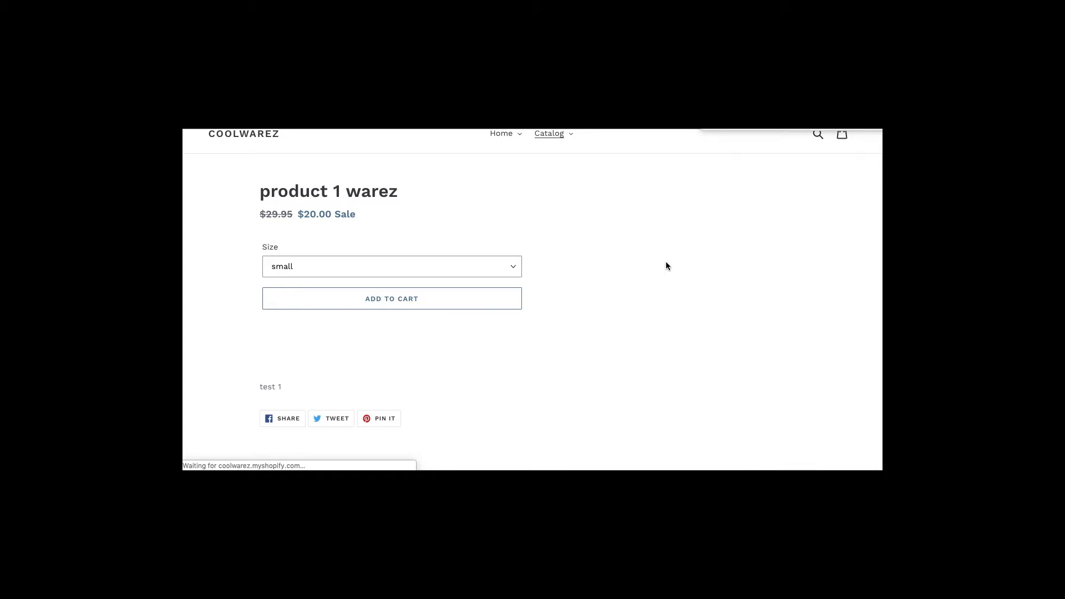
click(571, 152)
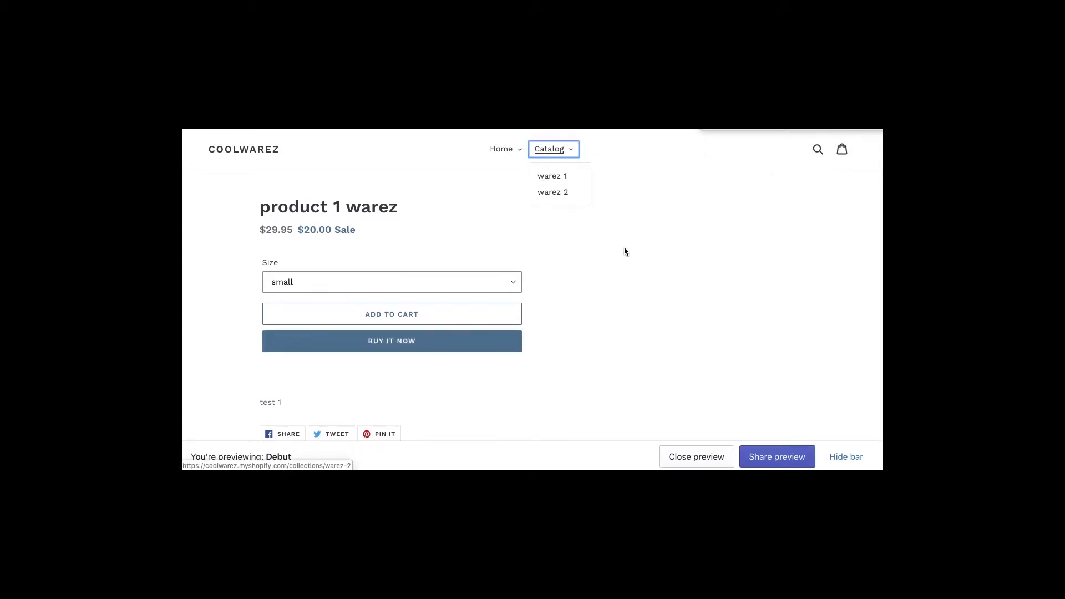
click(623, 249)
click(571, 150)
click(559, 191)
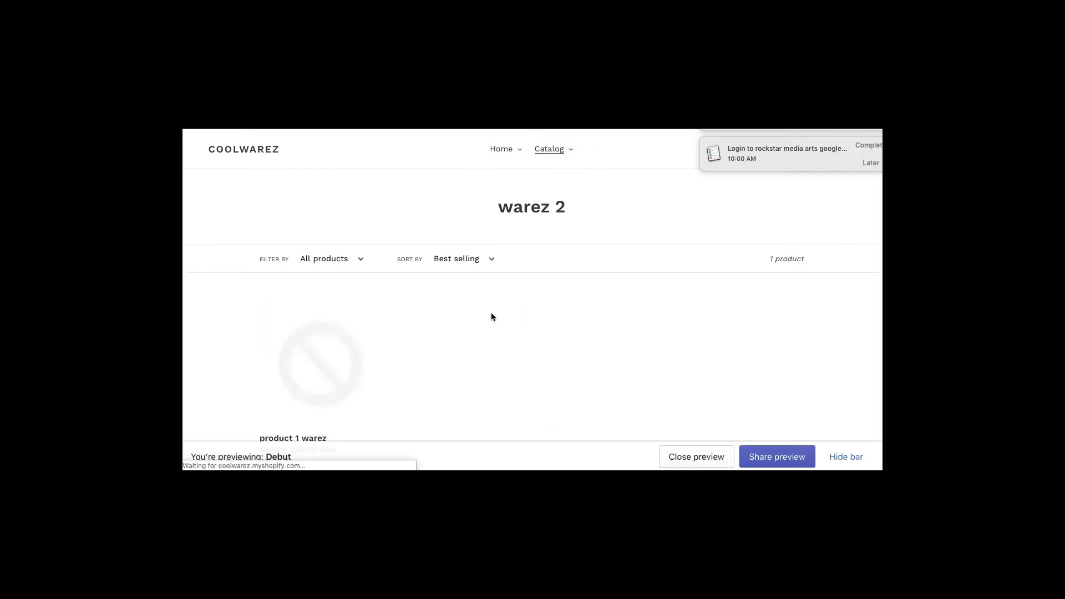
scroll(333, 385, down, 3)
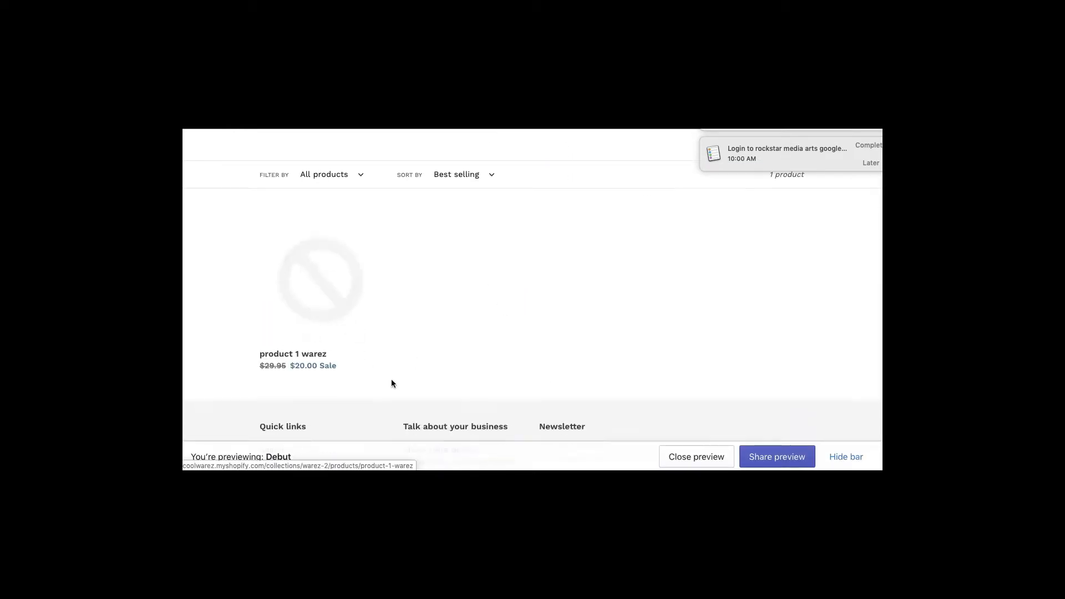
click(338, 278)
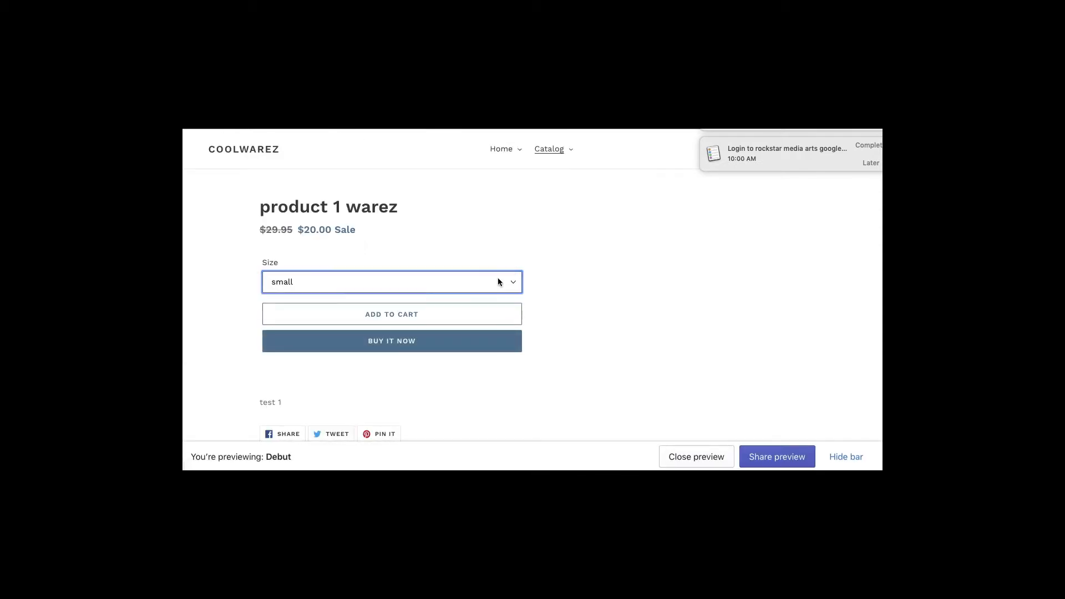
click(497, 280)
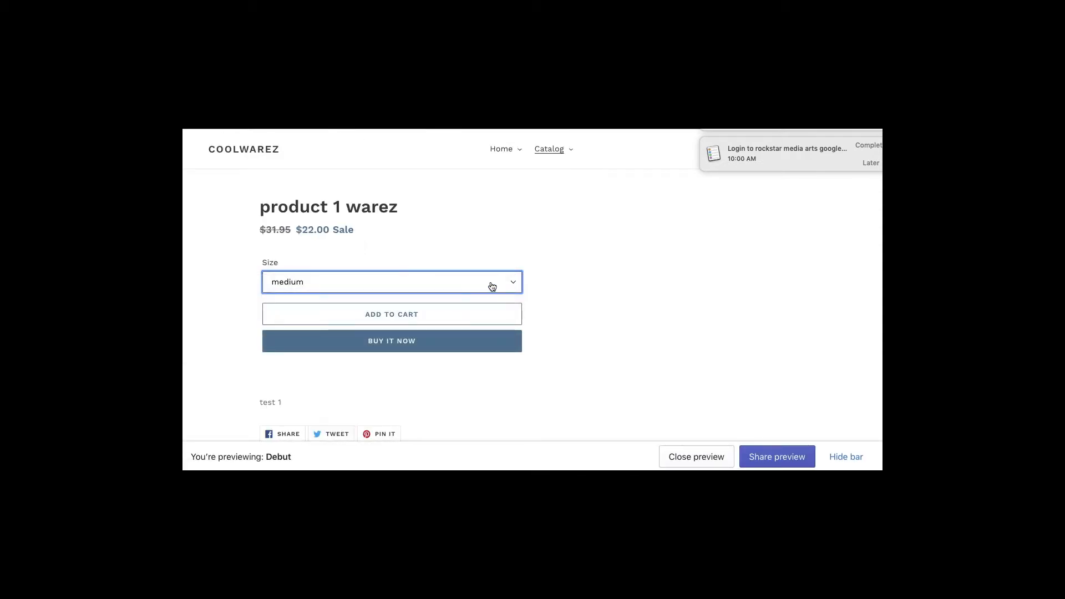
click(492, 285)
click(490, 292)
click(610, 299)
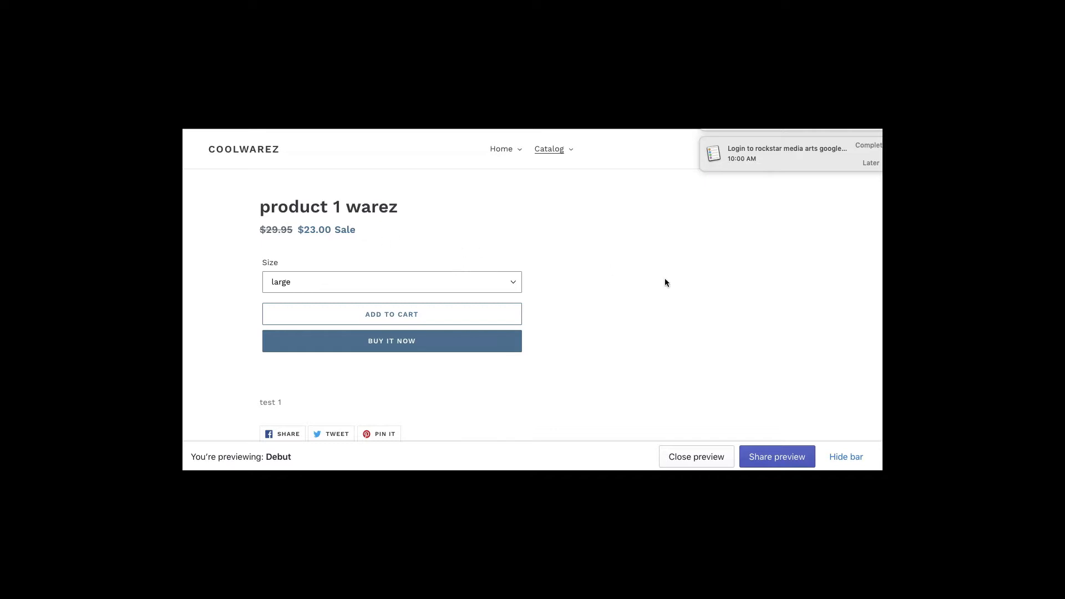
key(ctrl+shift+Tab)
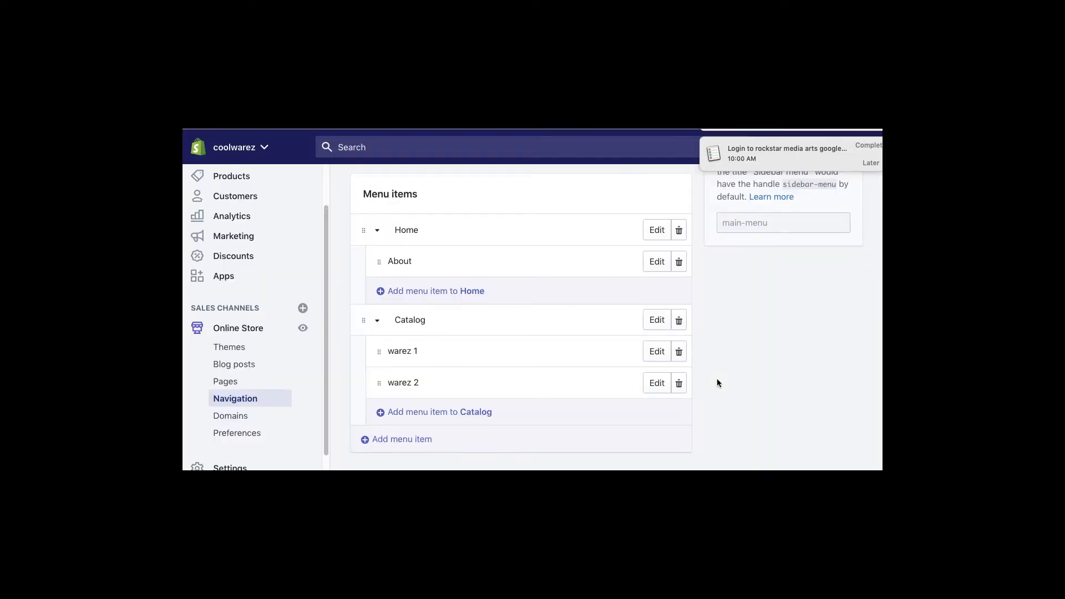
- Open the Domains page showing the myshopify address as primary domain
scroll(717, 381, down, 2)
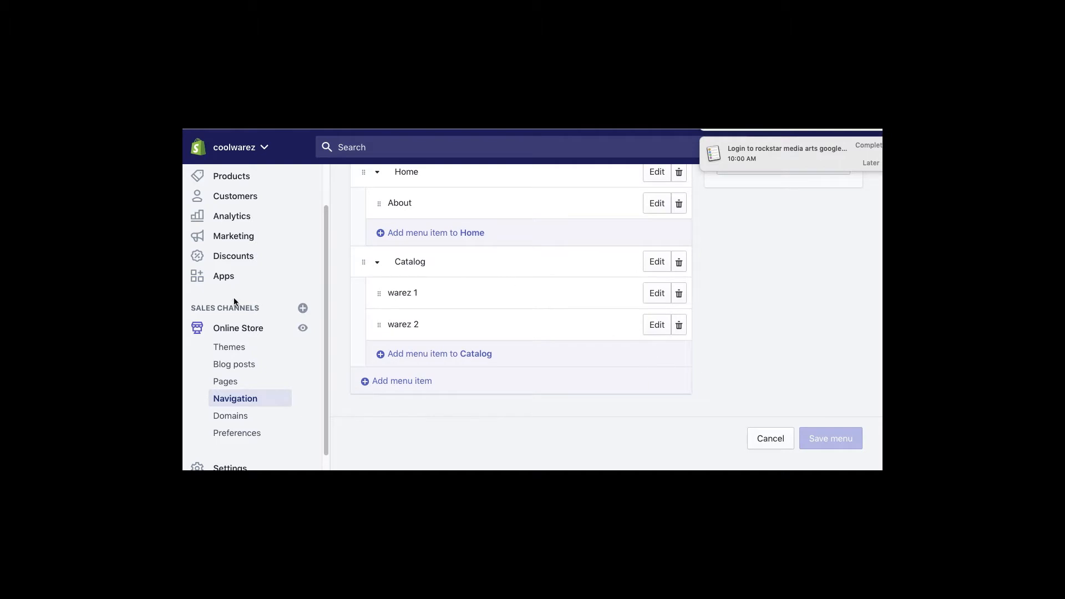
scroll(314, 459, down, 1)
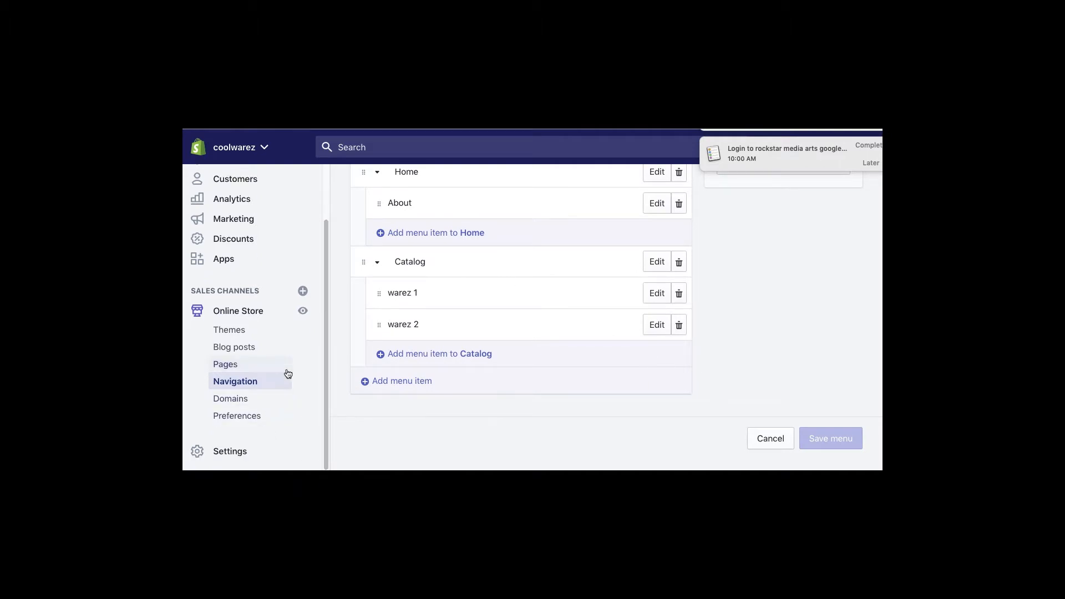
click(225, 399)
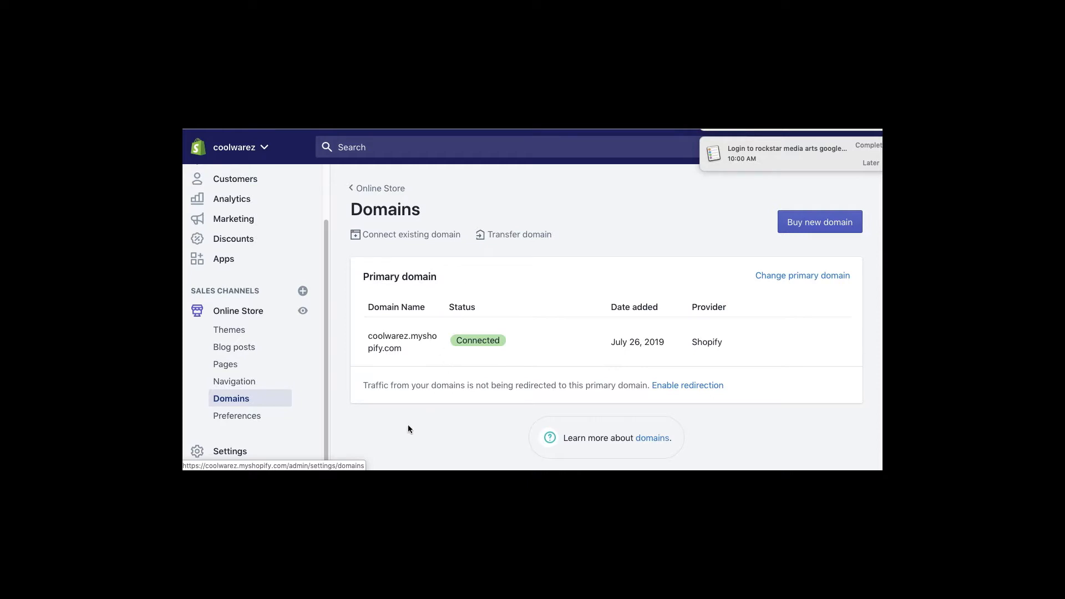
scroll(404, 431, down, 1)
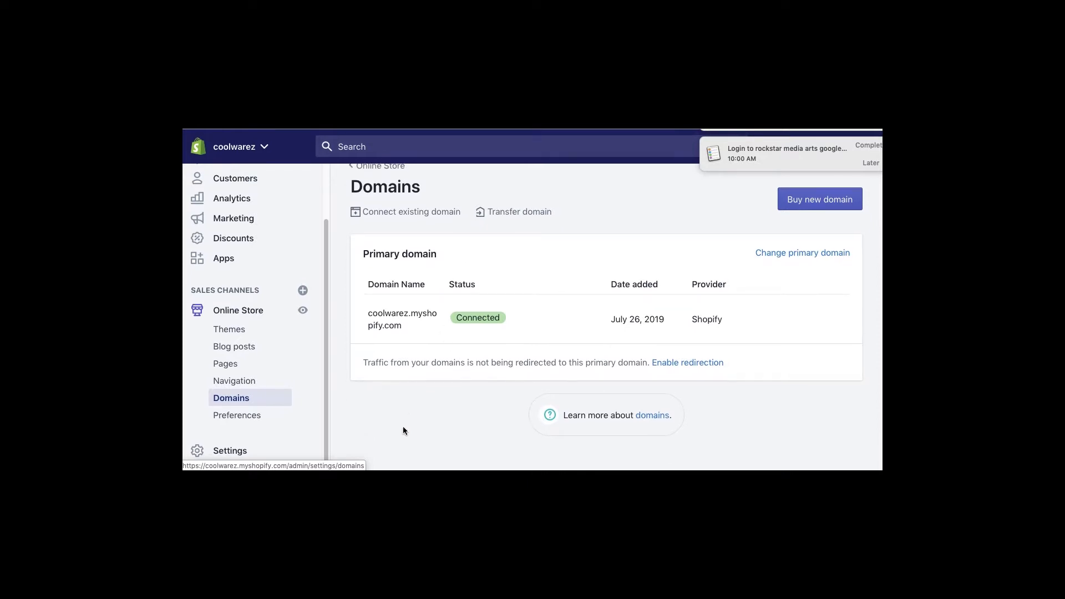
- Enter homepage title 'Collwares' and meta description 'Coolwarez and Gadgets' in Preferences
click(256, 426)
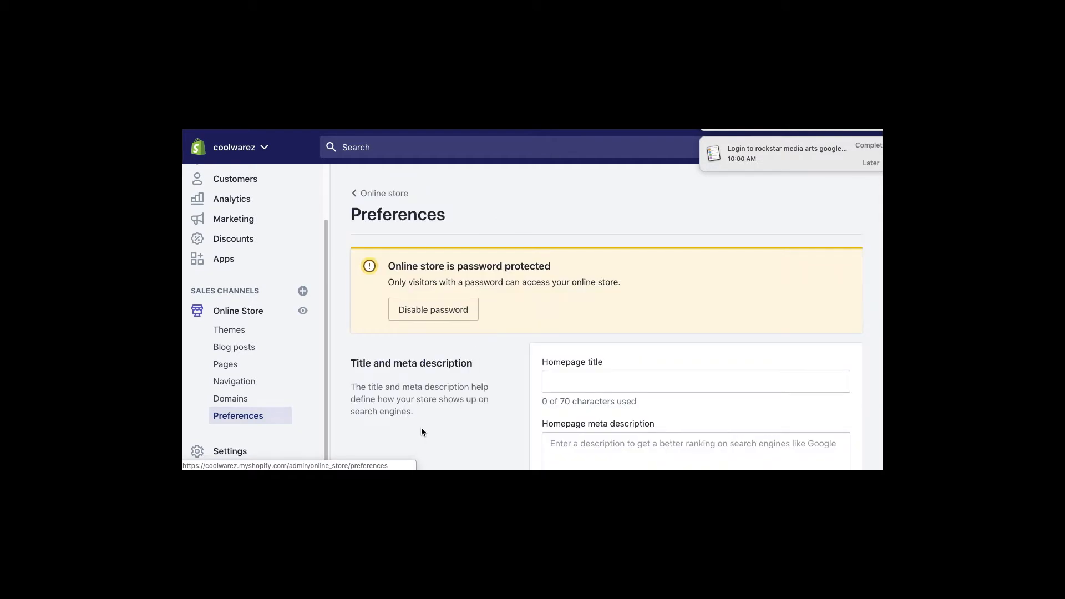
scroll(450, 409, down, 3)
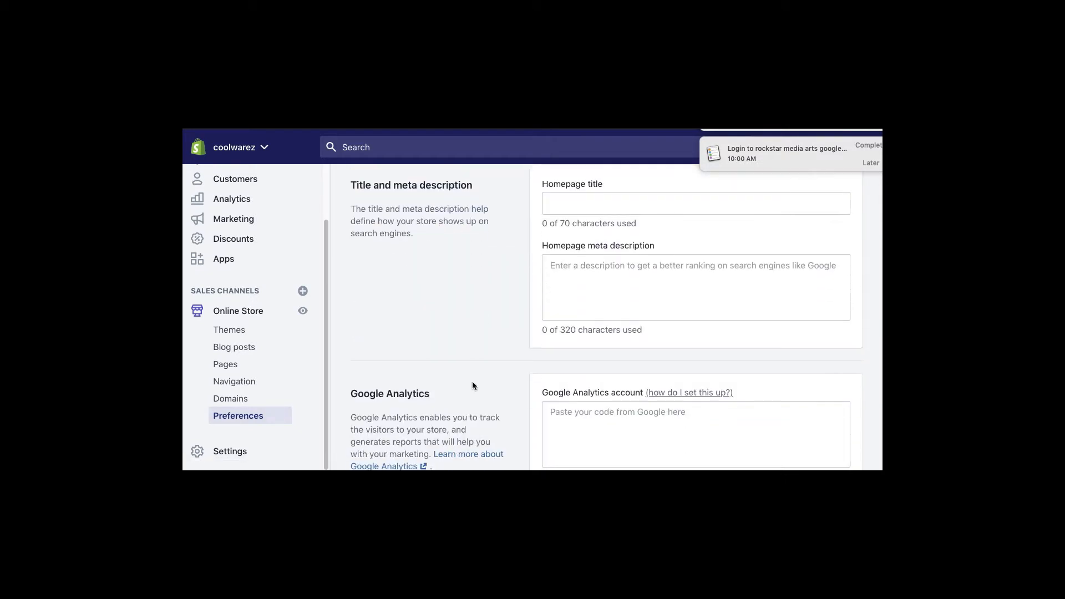
click(561, 214)
text(Col)
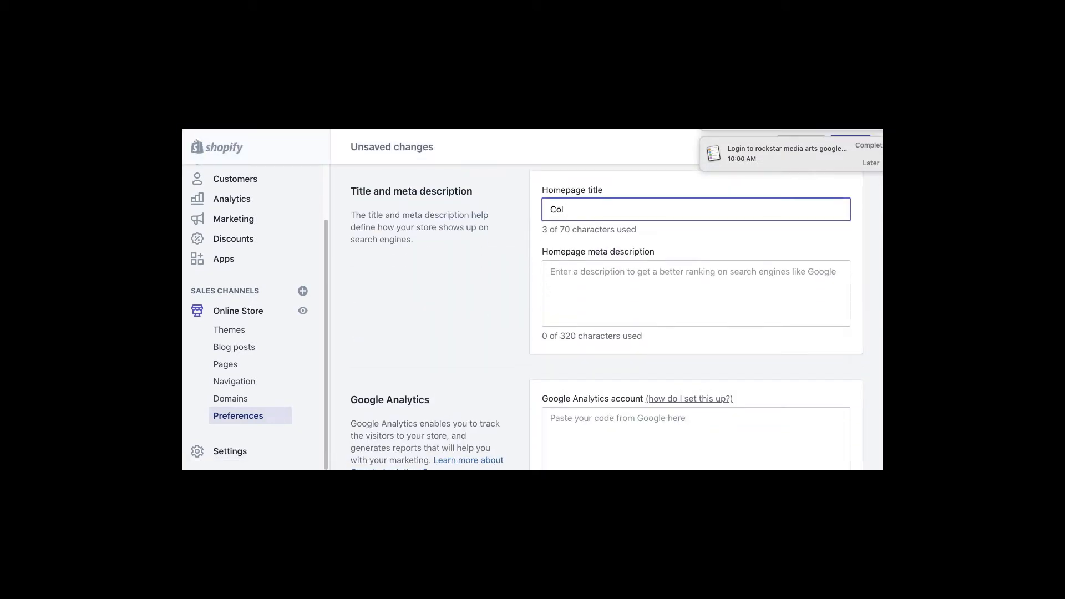
text(lwares)
click(591, 282)
text(Coolwarez)
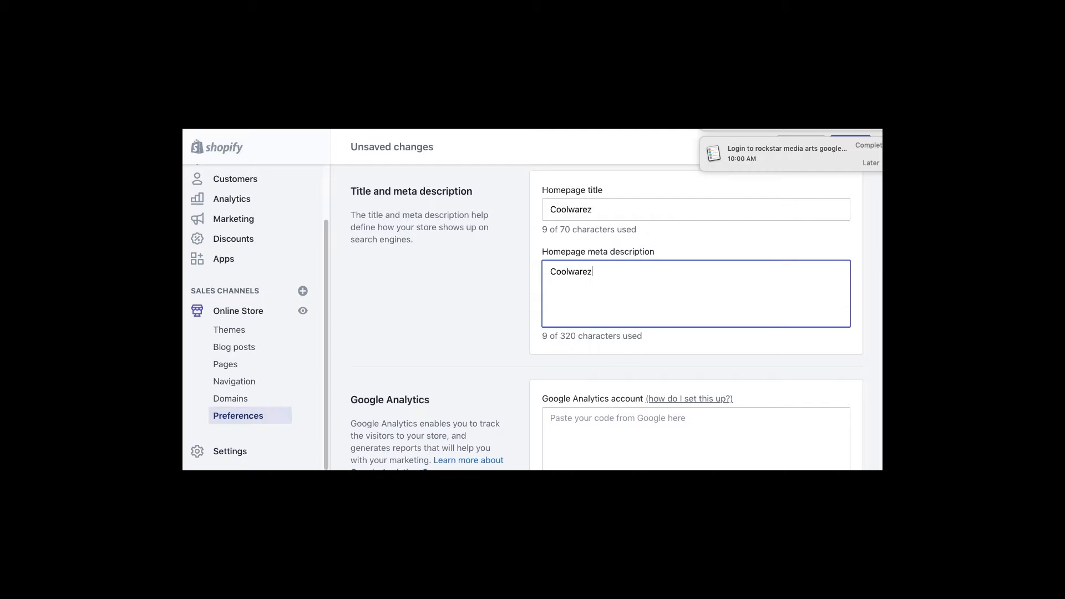
text( and Ga)
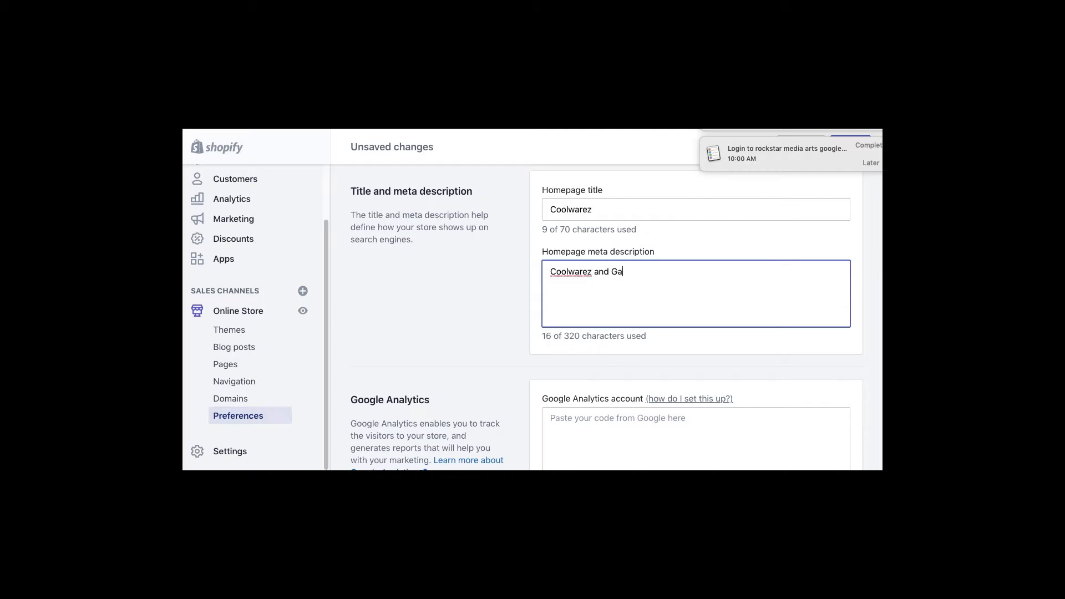
text(dgets)
- Touch up the meta description text, then go to the Google Analytics account field
drag(585, 337, 551, 336)
click(574, 336)
click(654, 274)
drag(608, 345, 528, 337)
click(639, 311)
scroll(467, 375, down, 3)
click(574, 296)
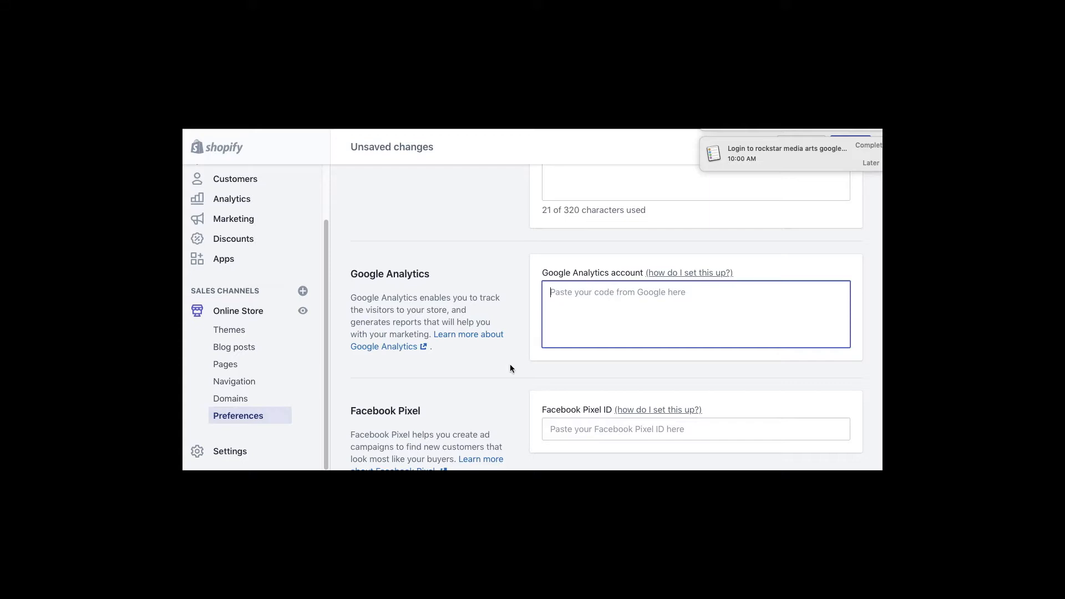
- Check the Facebook Pixel ID field and select the storefront password under Password protection
scroll(501, 377, down, 3)
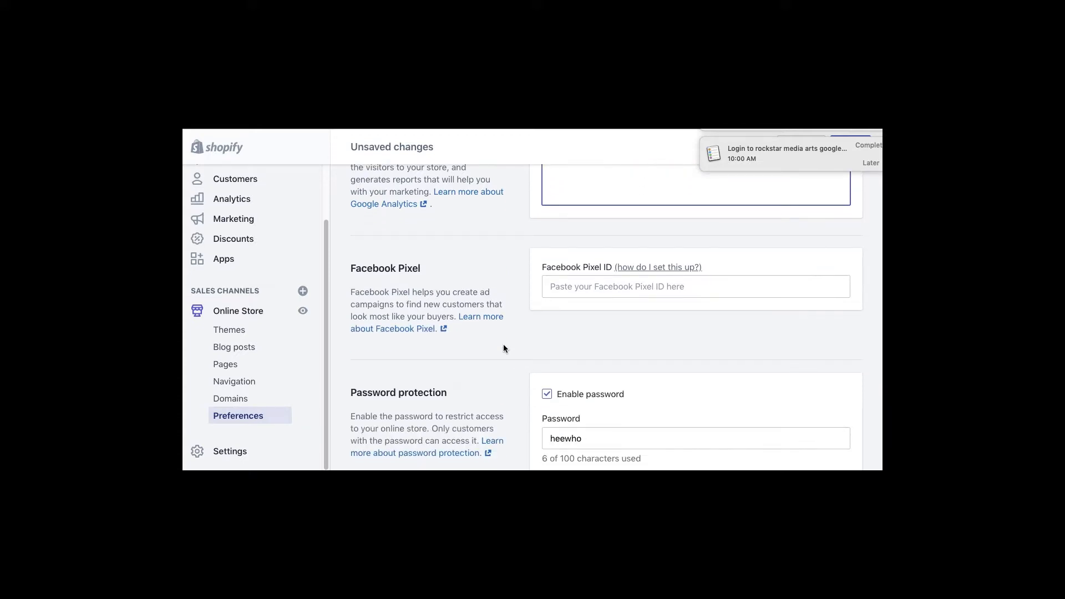
click(576, 291)
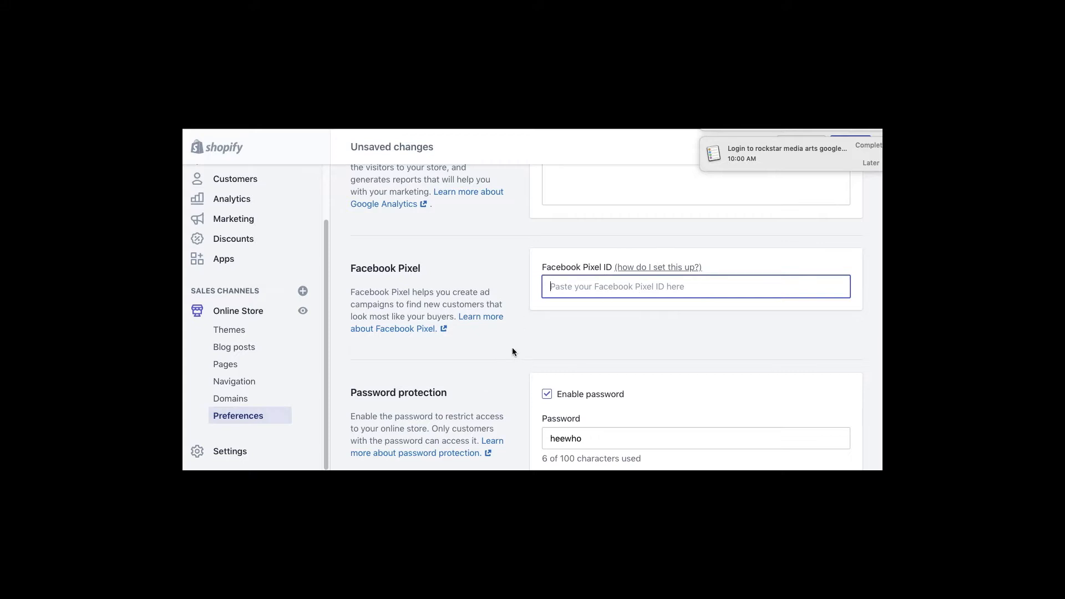
scroll(512, 349, down, 3)
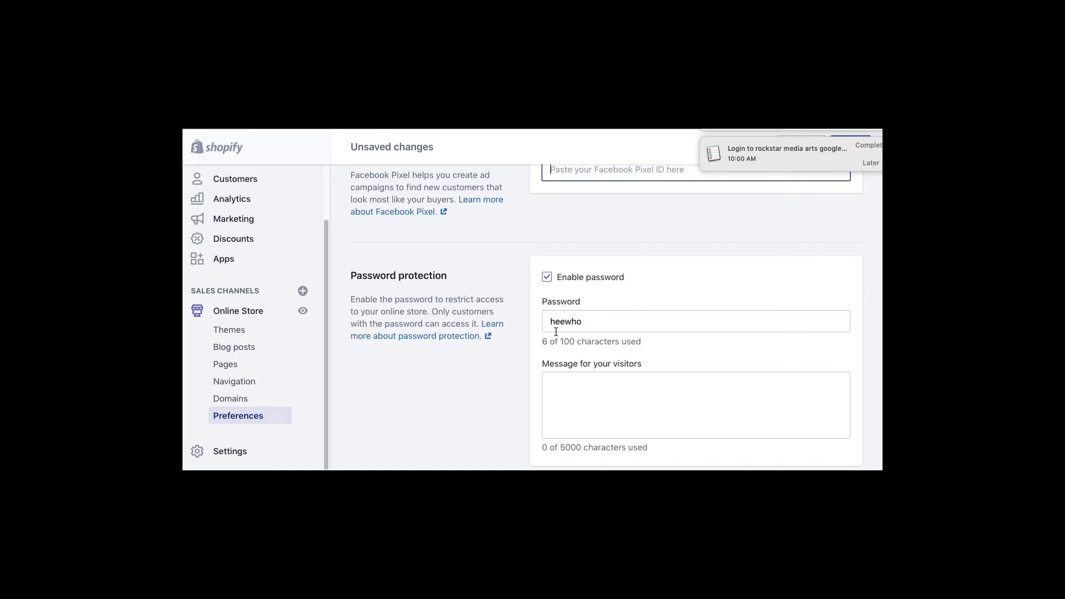
drag(583, 323, 546, 319)
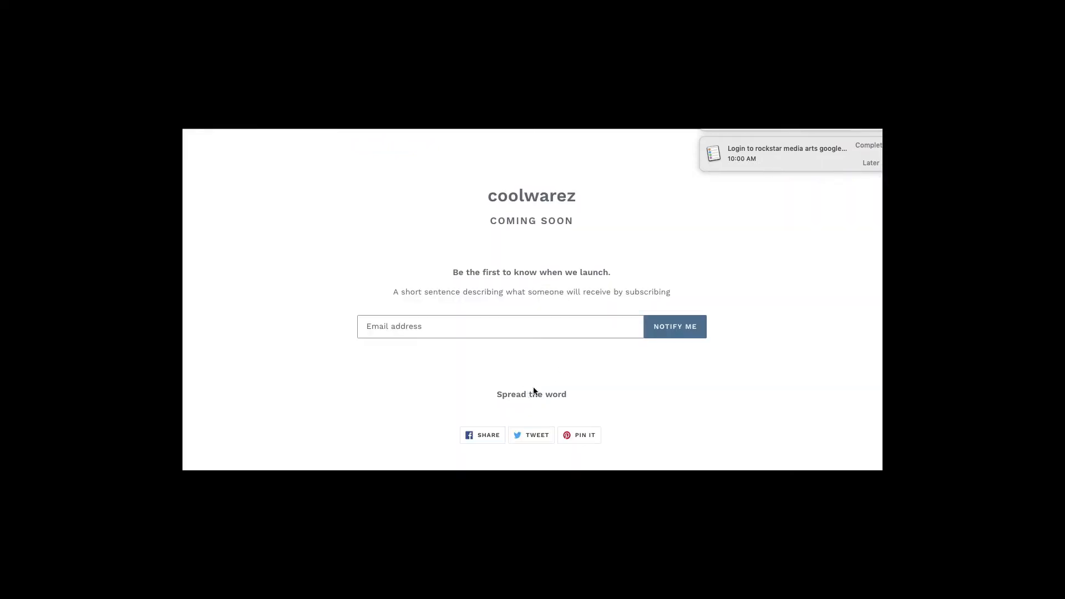
- Snooze the reminder for an hour and enter the store with the pasted password
click(871, 163)
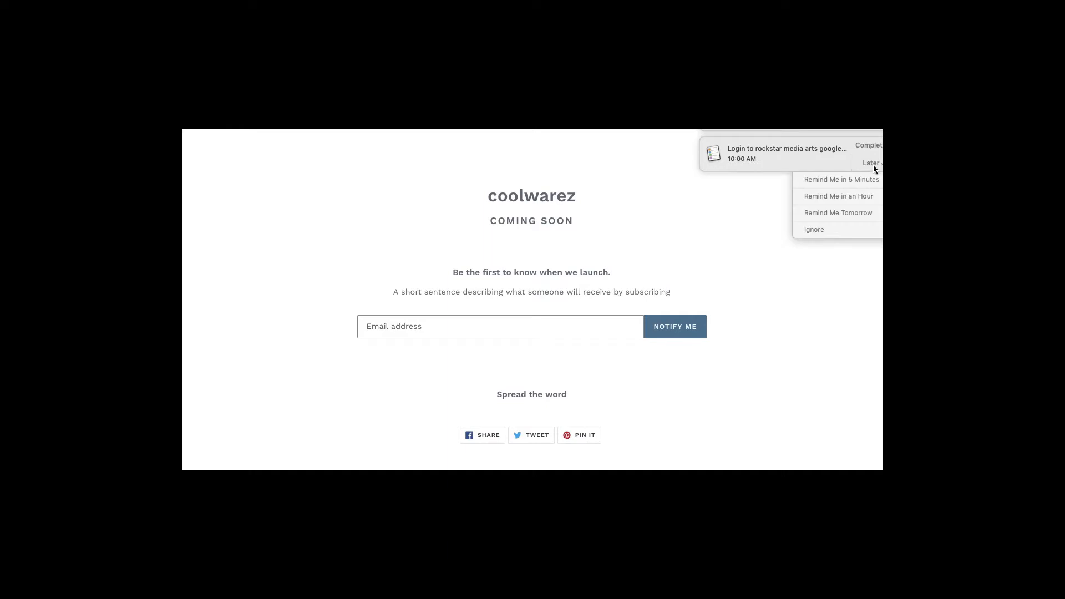
click(859, 196)
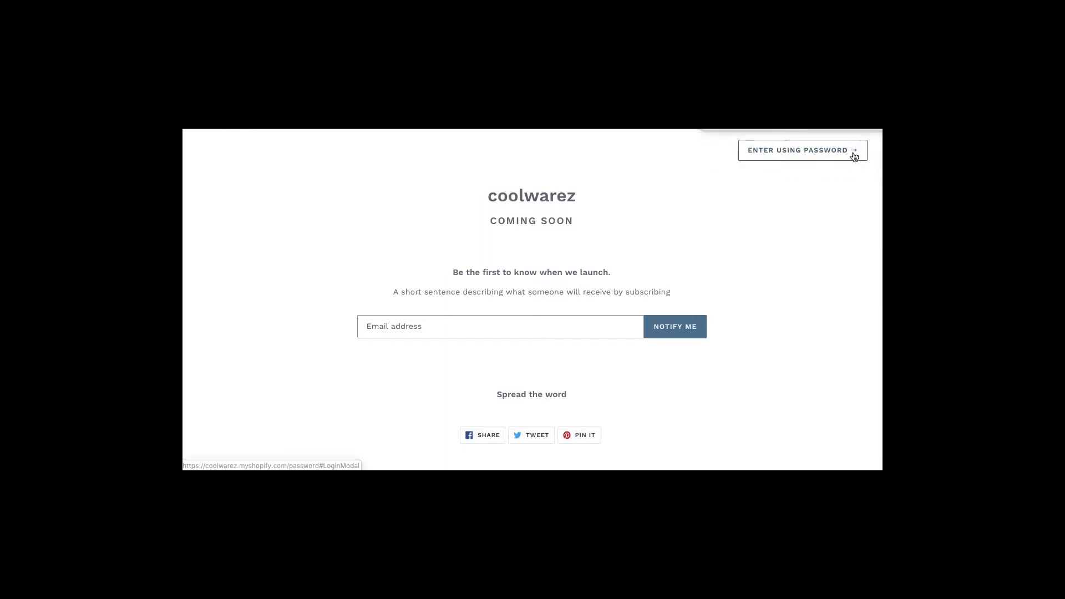
click(803, 154)
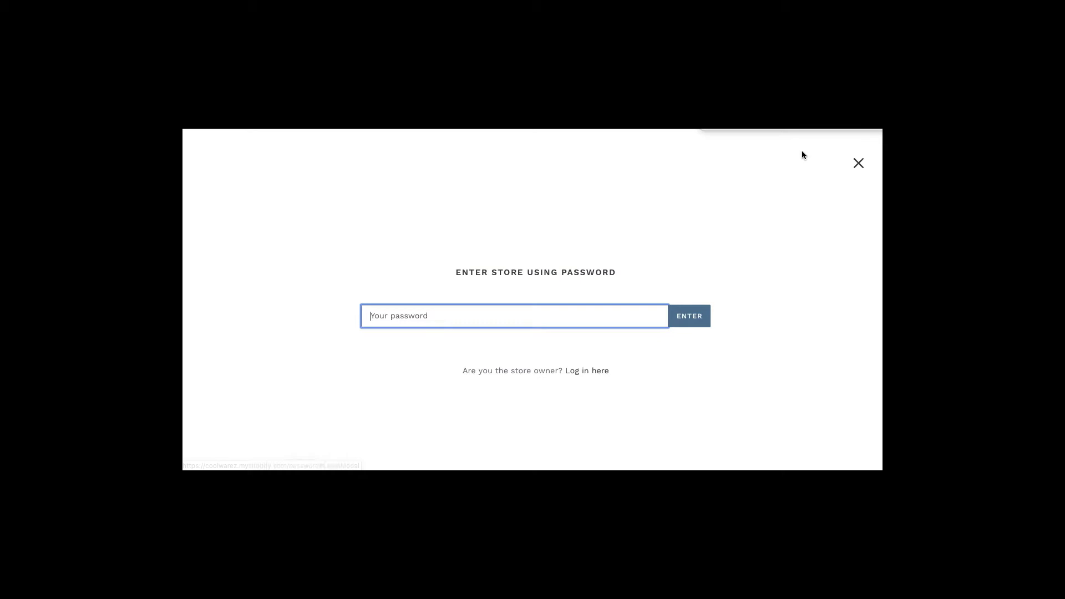
key(ctrl+v)
click(692, 322)
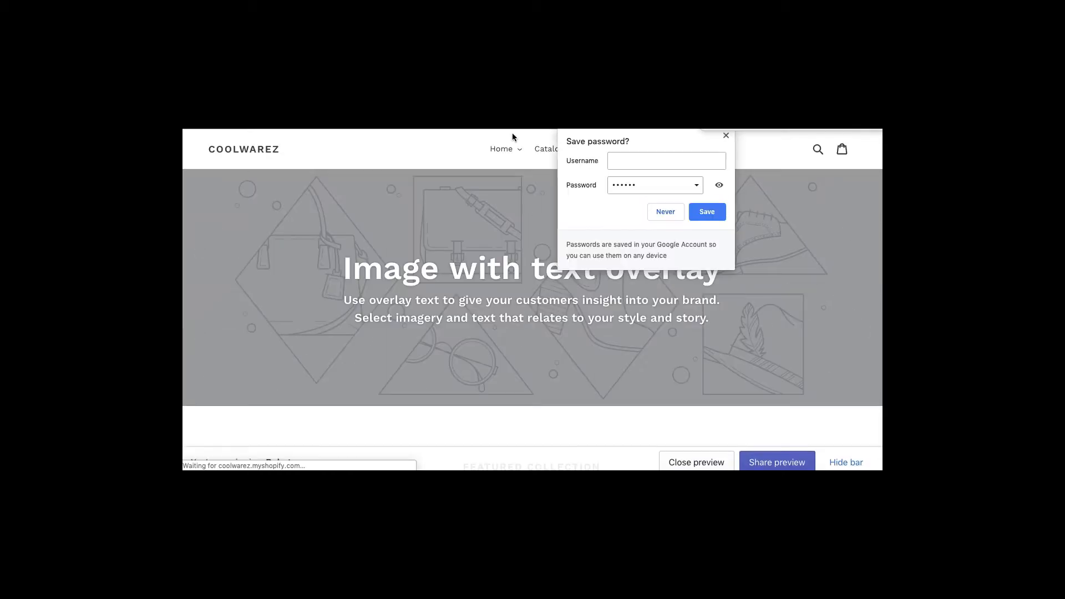
- Decline saving the password, check the Catalog collections, and view the Share preview link
click(724, 135)
click(548, 155)
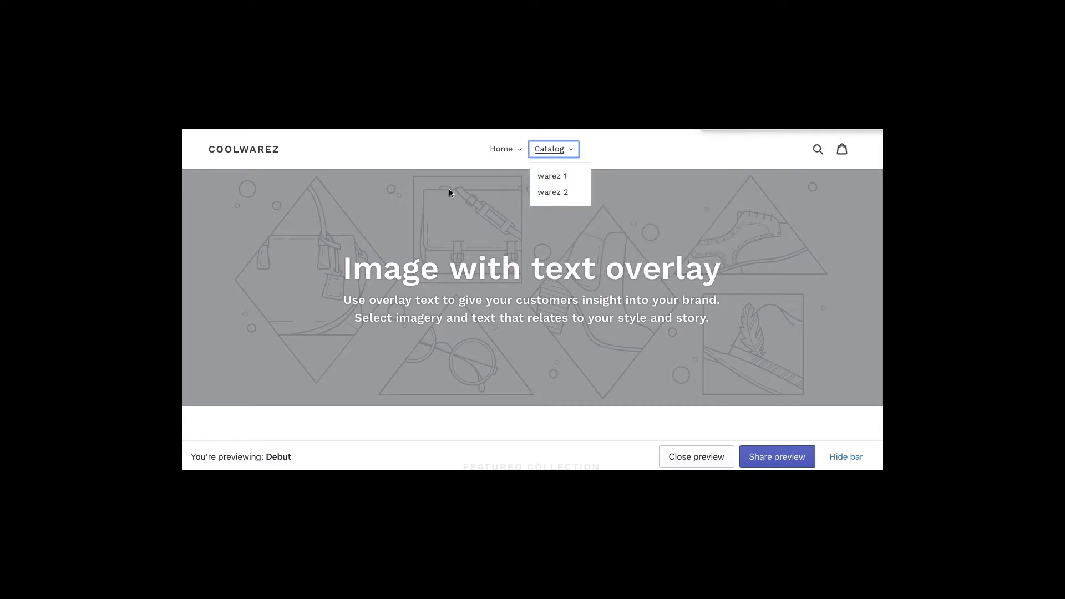
click(394, 150)
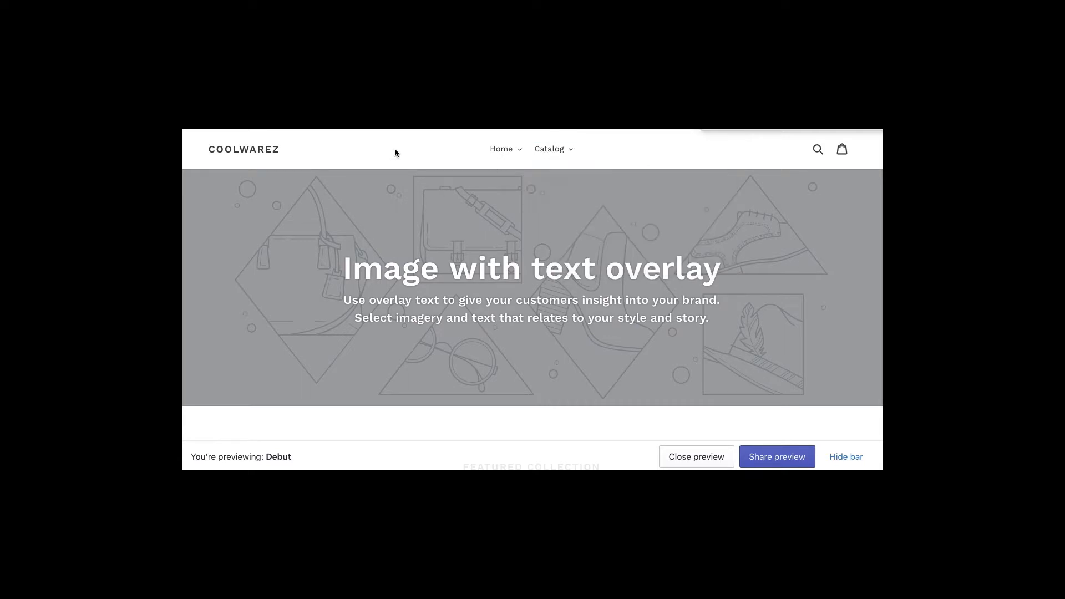
click(790, 455)
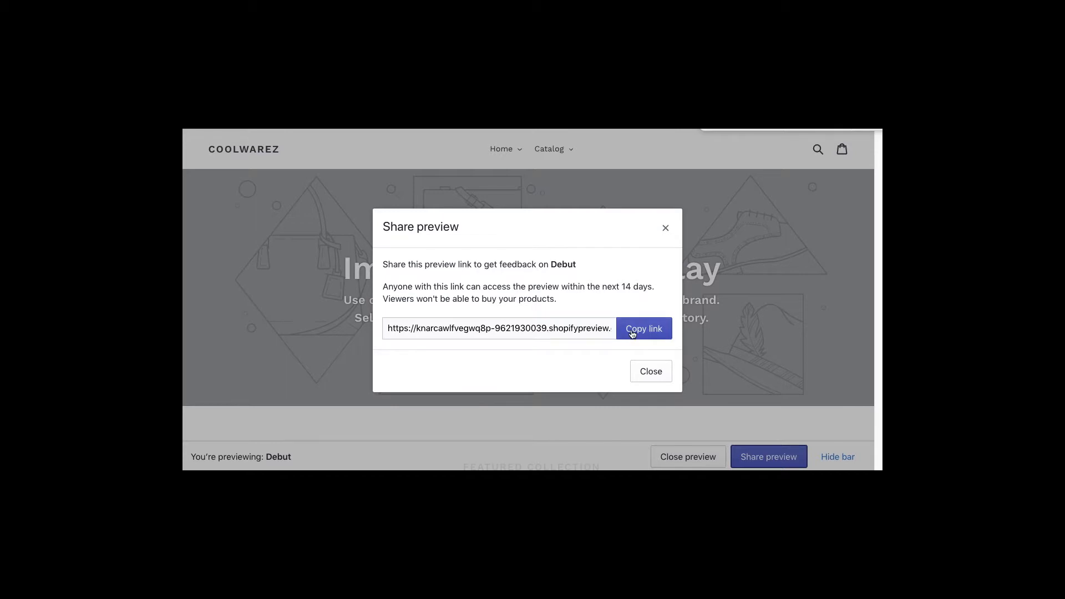
click(649, 372)
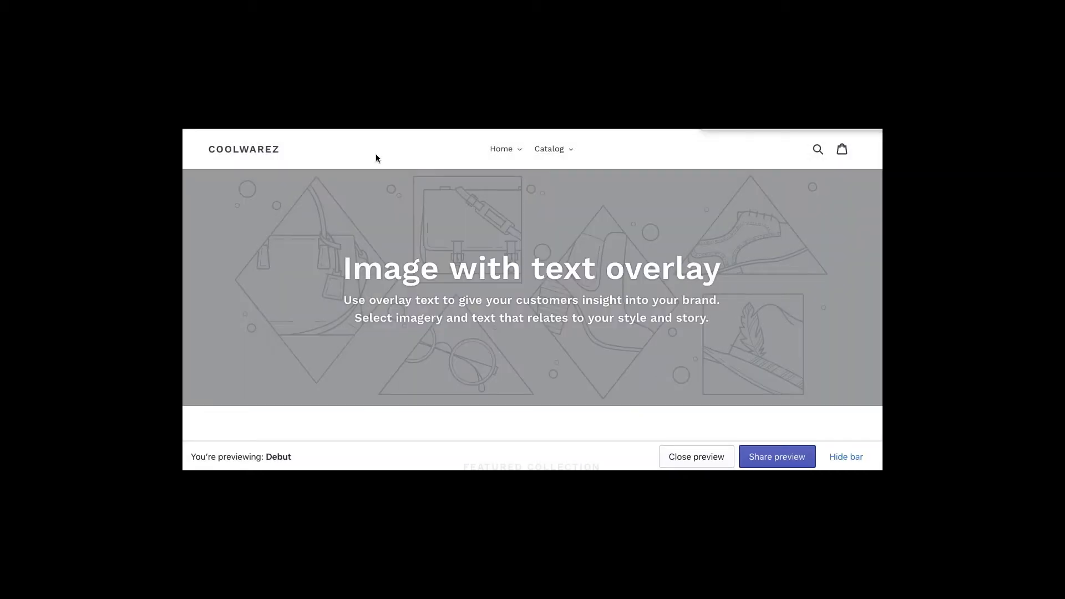
- Tick Enable Google reCAPTCHA under Checkout protection, save the preferences, and leave it enabled
scroll(509, 394, down, 2)
scroll(509, 395, up, 2)
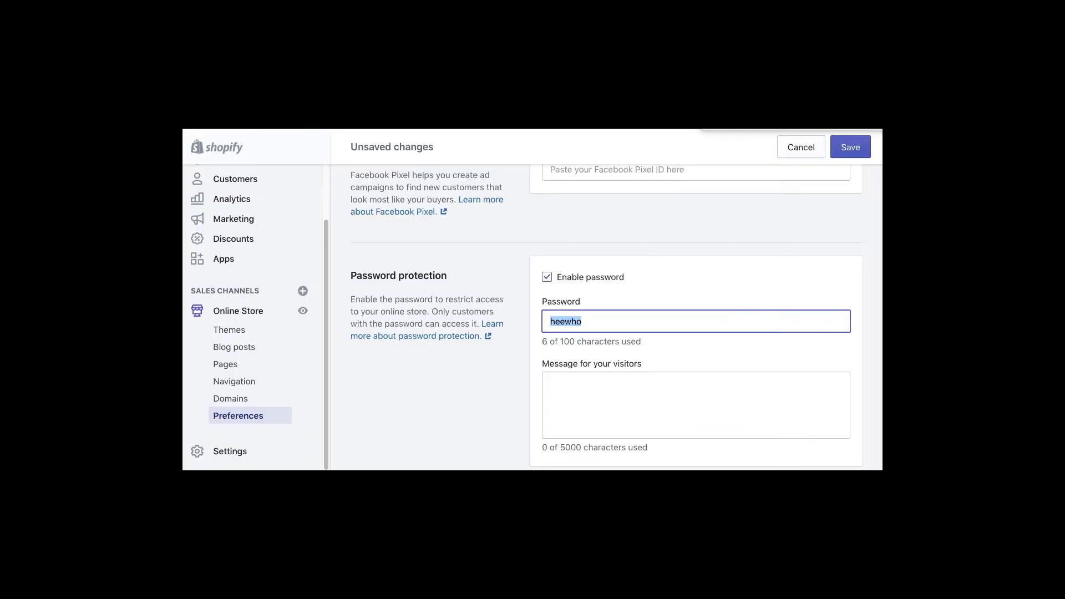
click(435, 401)
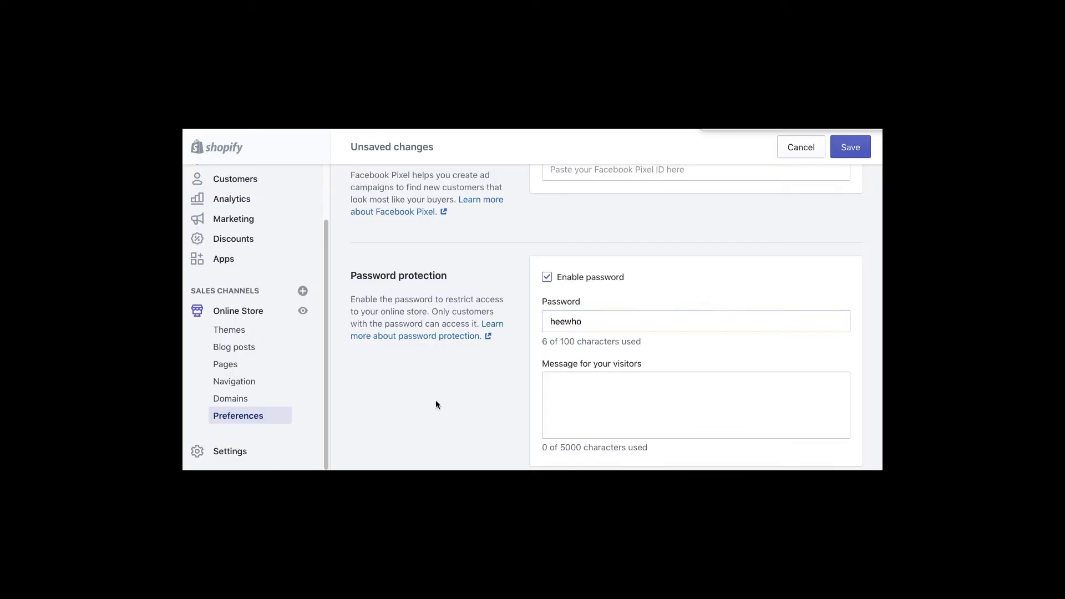
scroll(435, 384, down, 3)
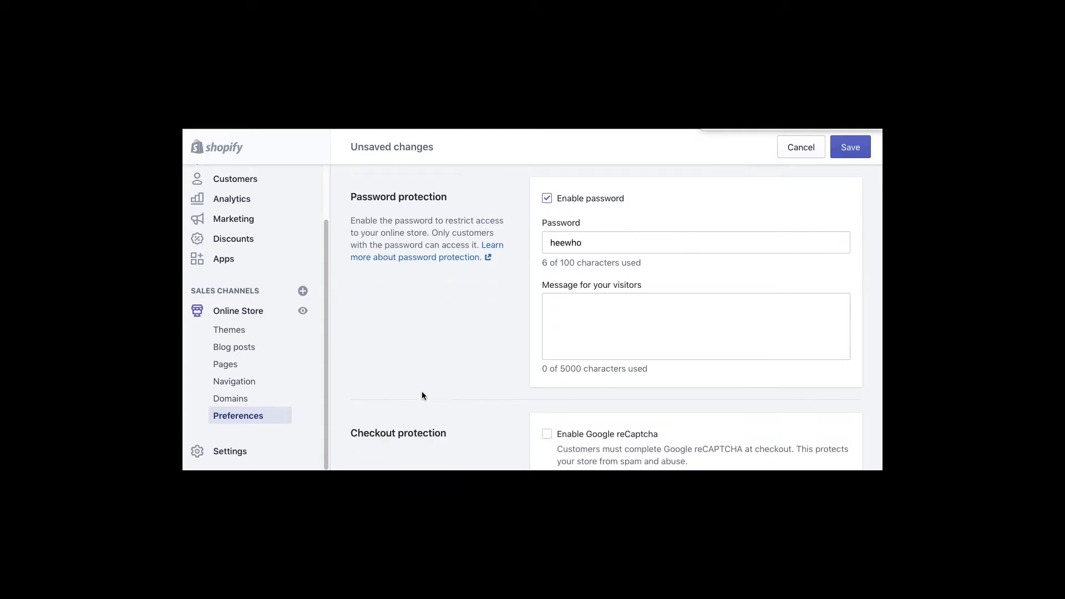
scroll(399, 403, down, 2)
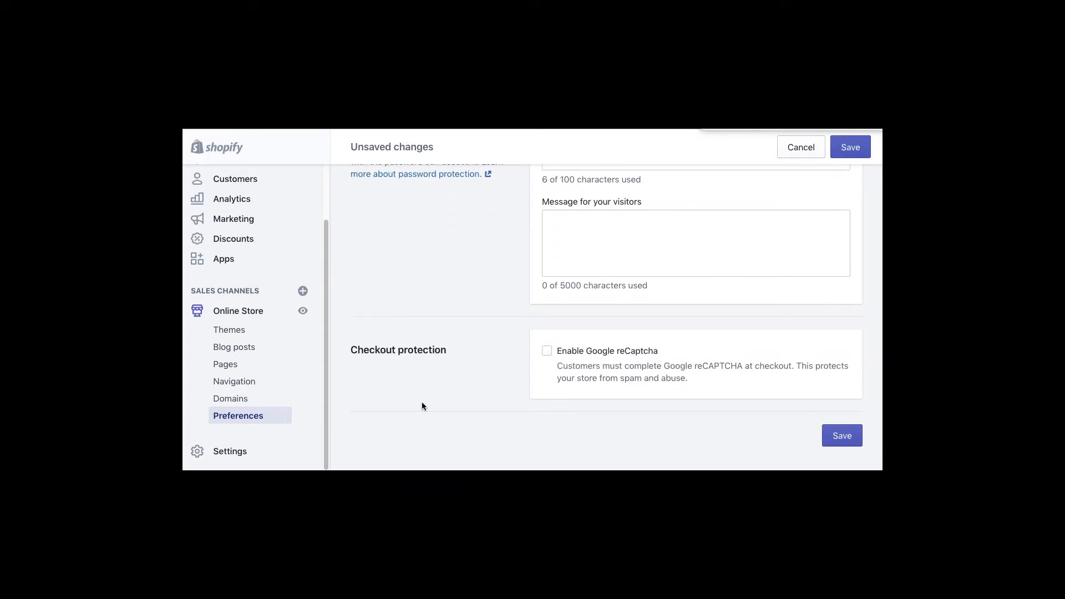
click(547, 352)
click(501, 386)
click(846, 436)
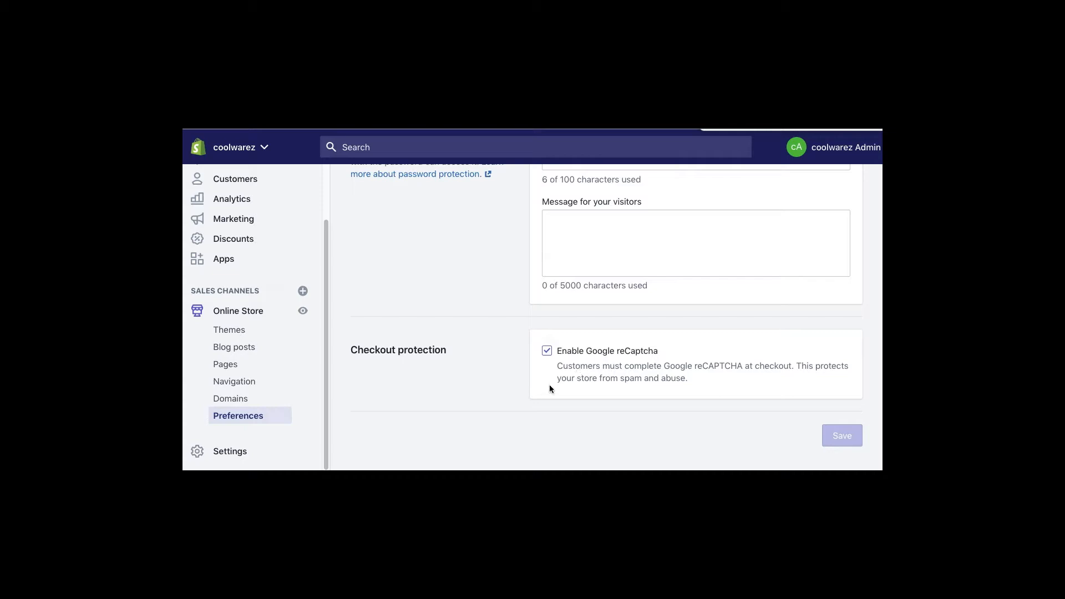
click(617, 352)
click(546, 351)
- Open General settings and review the store name, legal business name and phone fields
click(233, 451)
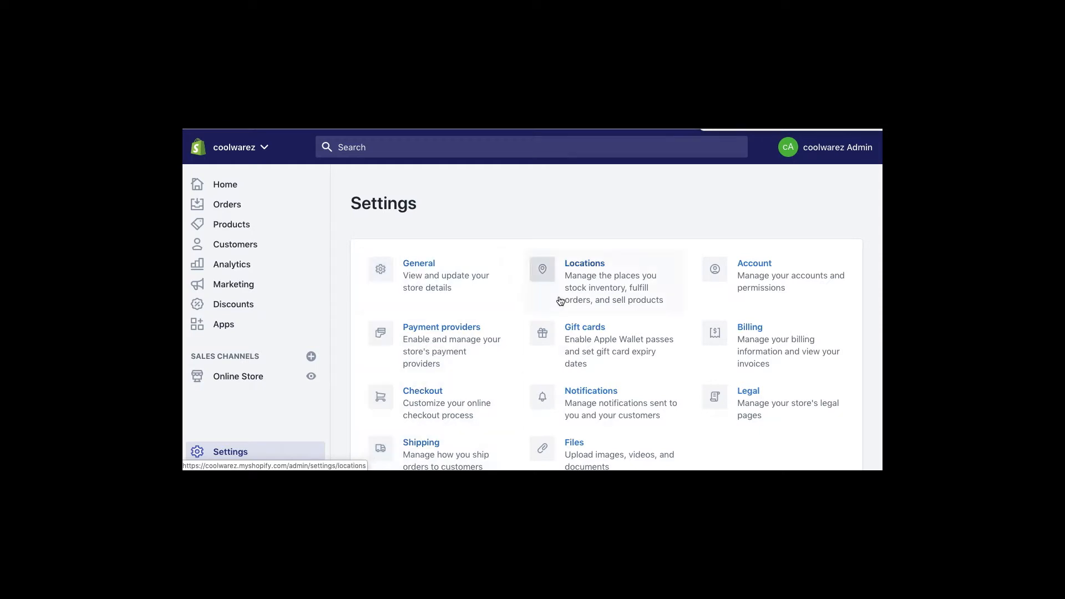
click(416, 263)
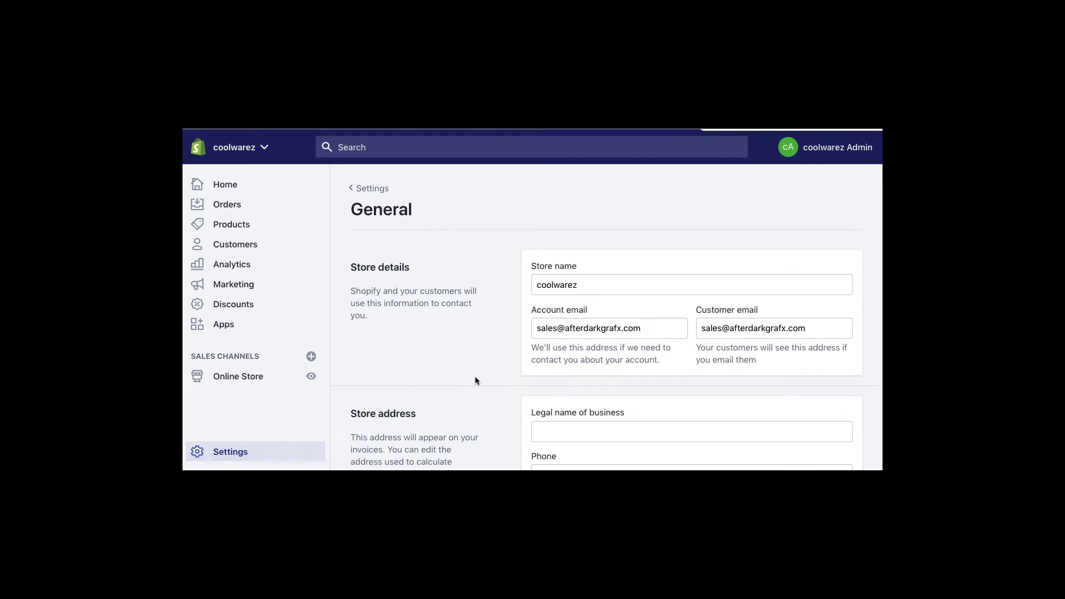
click(577, 287)
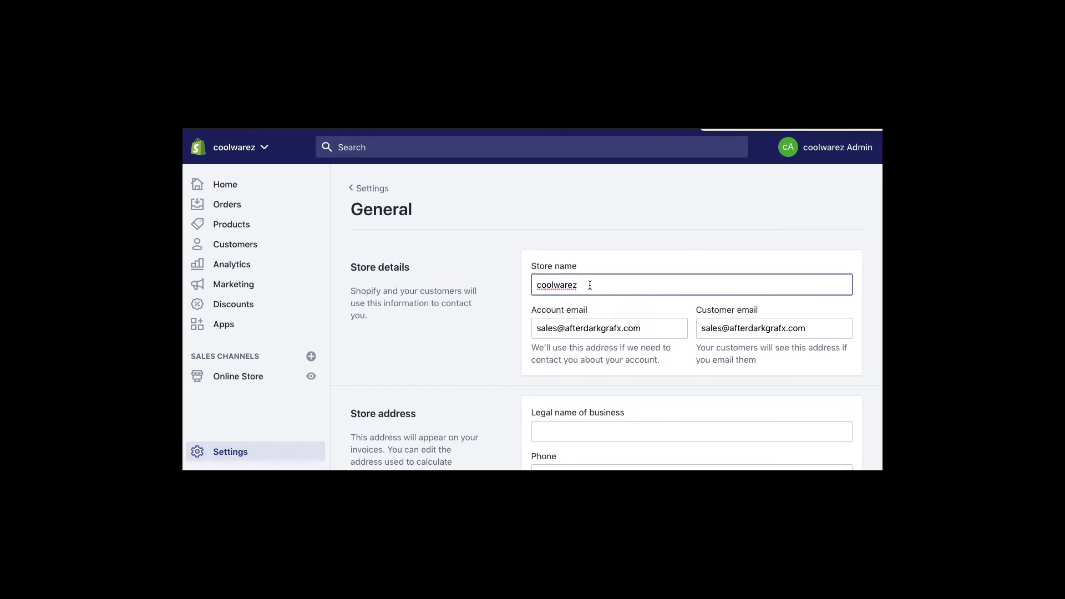
scroll(580, 287, down, 1)
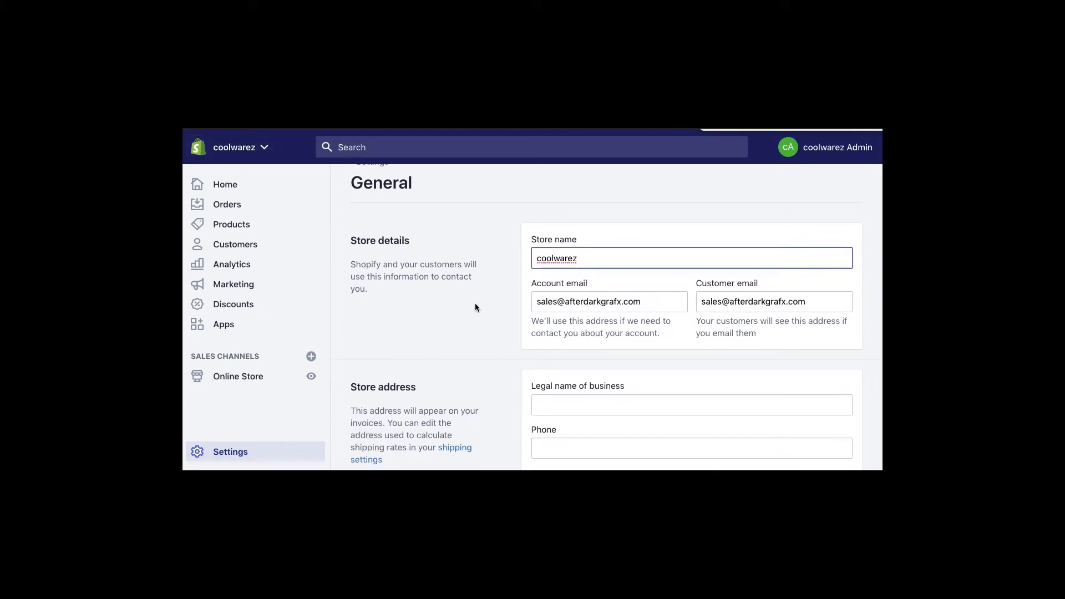
scroll(478, 305, down, 4)
click(563, 301)
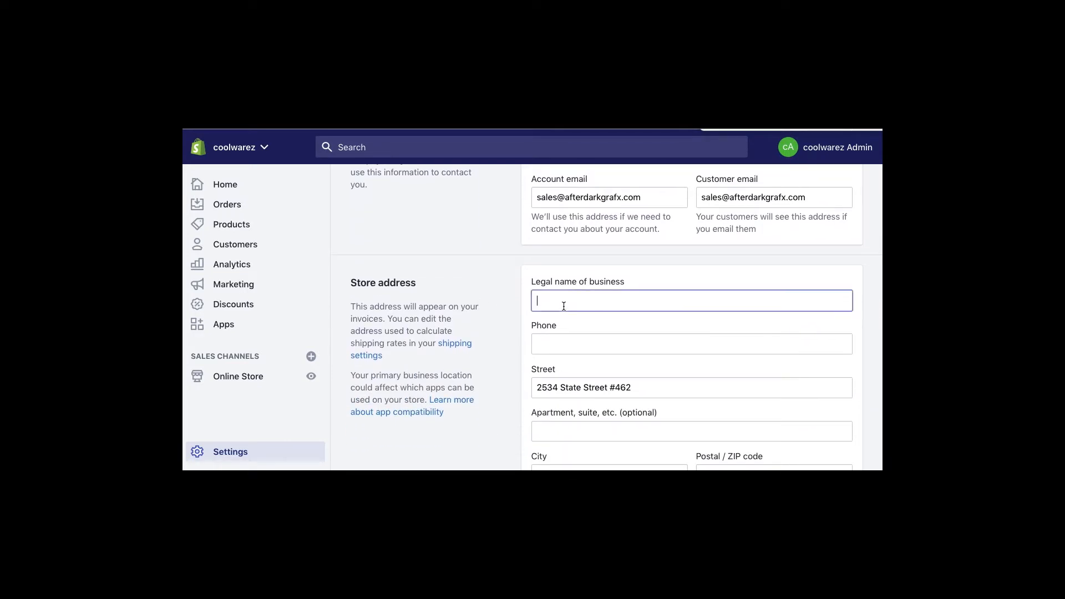
click(570, 344)
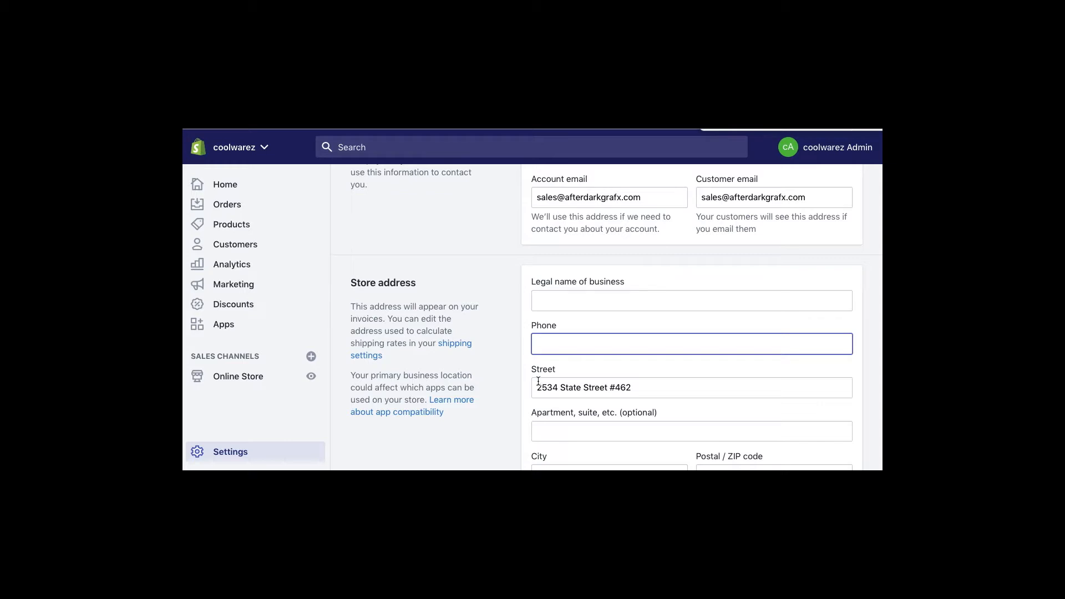
- Check the store address and keep Pound (lb) as the default weight unit
scroll(520, 387, down, 2)
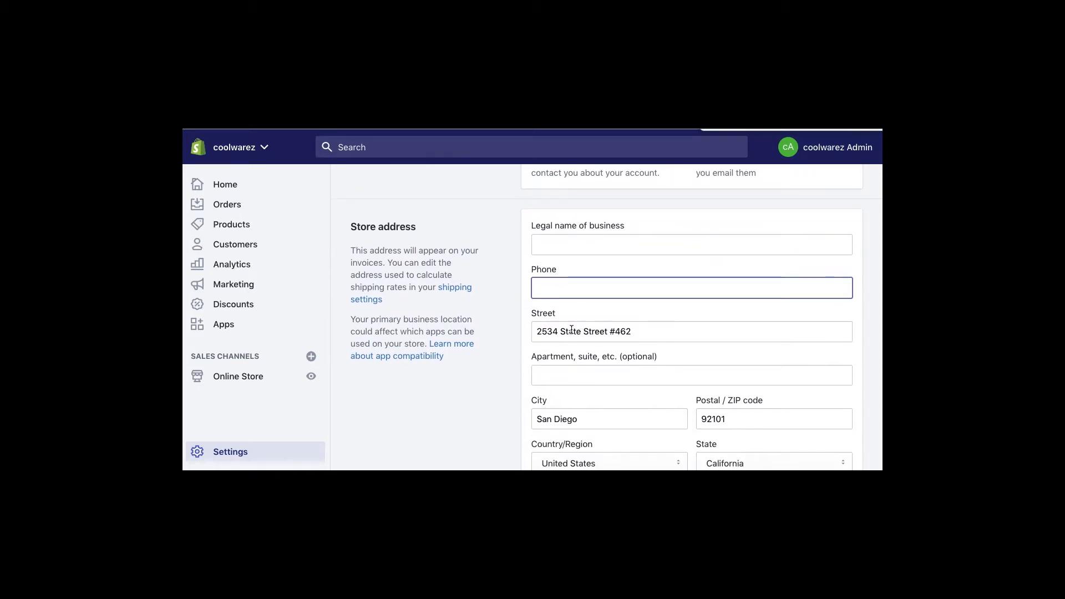
scroll(571, 330, down, 2)
click(560, 283)
scroll(500, 334, down, 3)
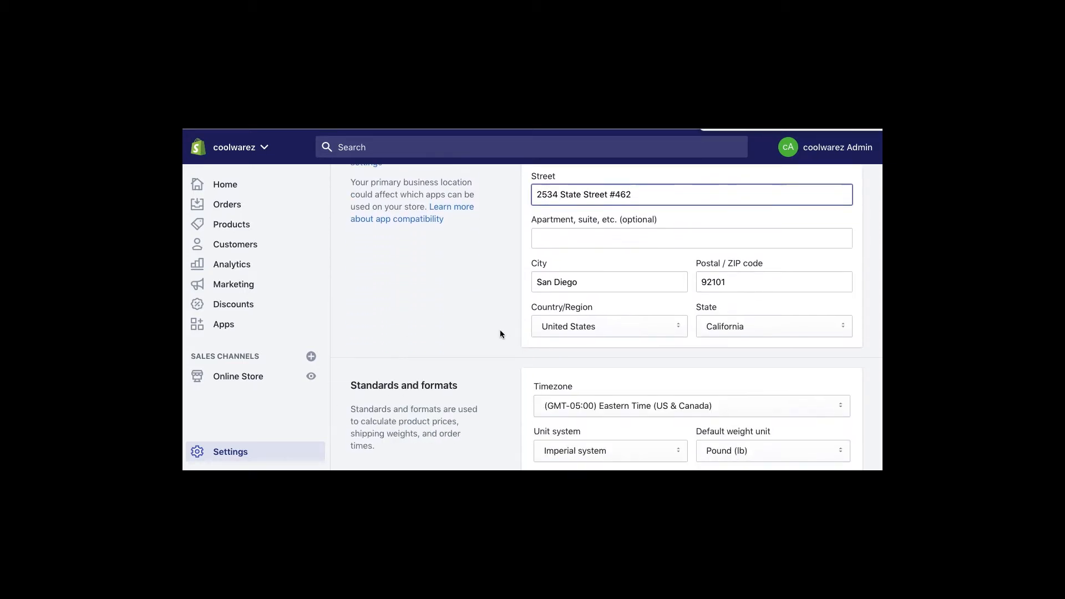
scroll(500, 334, down, 2)
scroll(594, 289, down, 2)
click(720, 284)
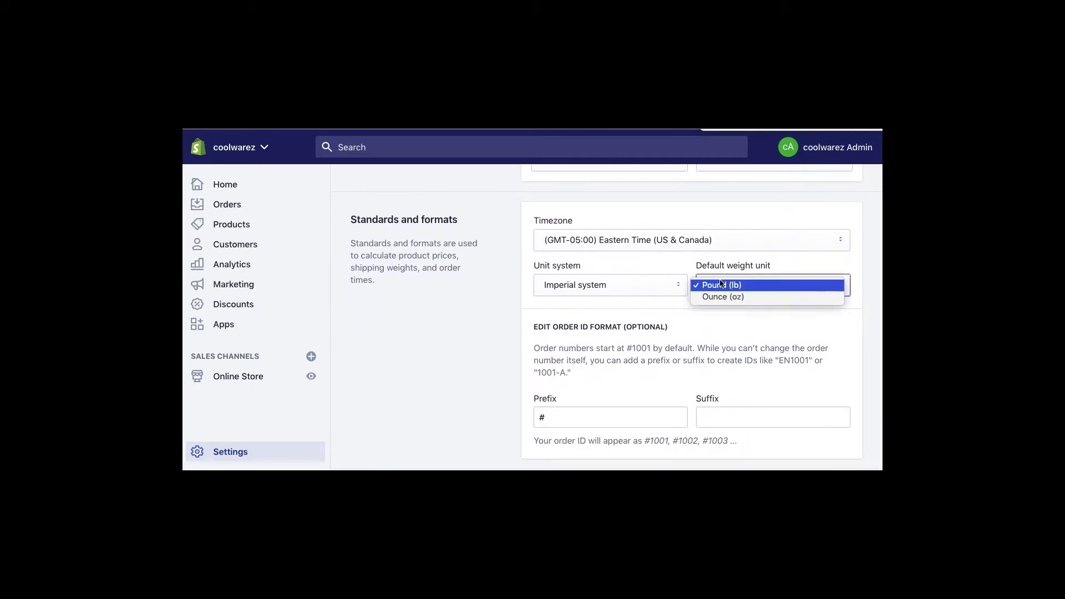
click(720, 285)
click(423, 370)
scroll(453, 371, down, 2)
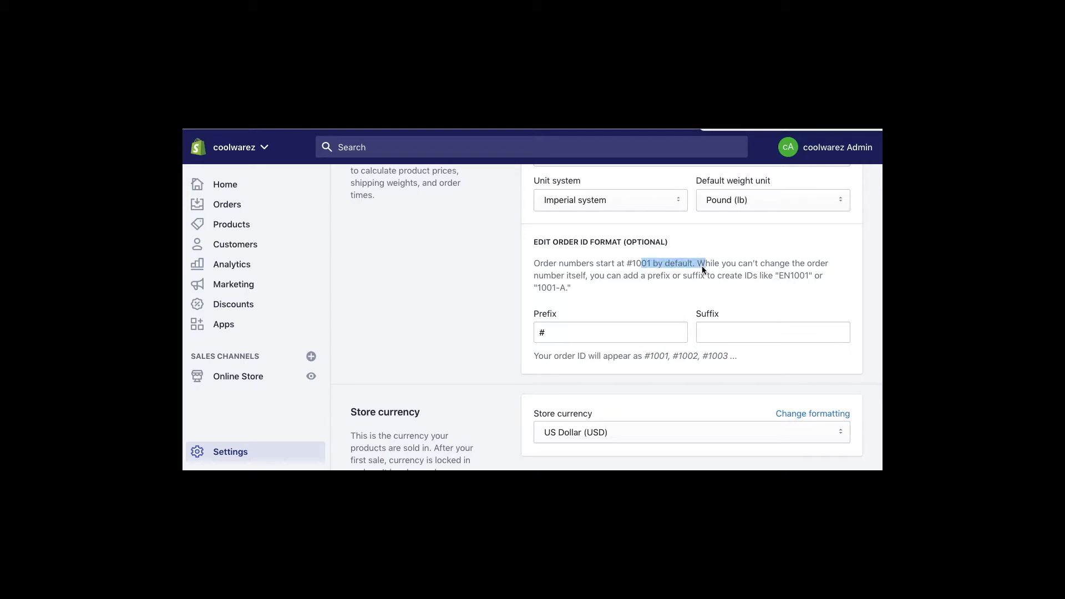
click(623, 277)
click(616, 336)
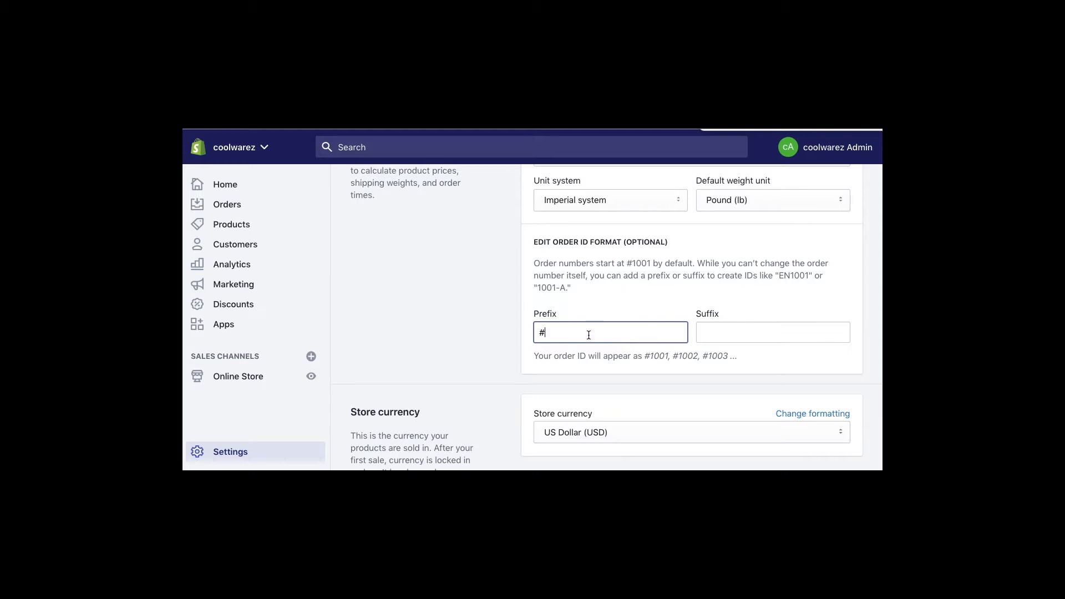
text(2)
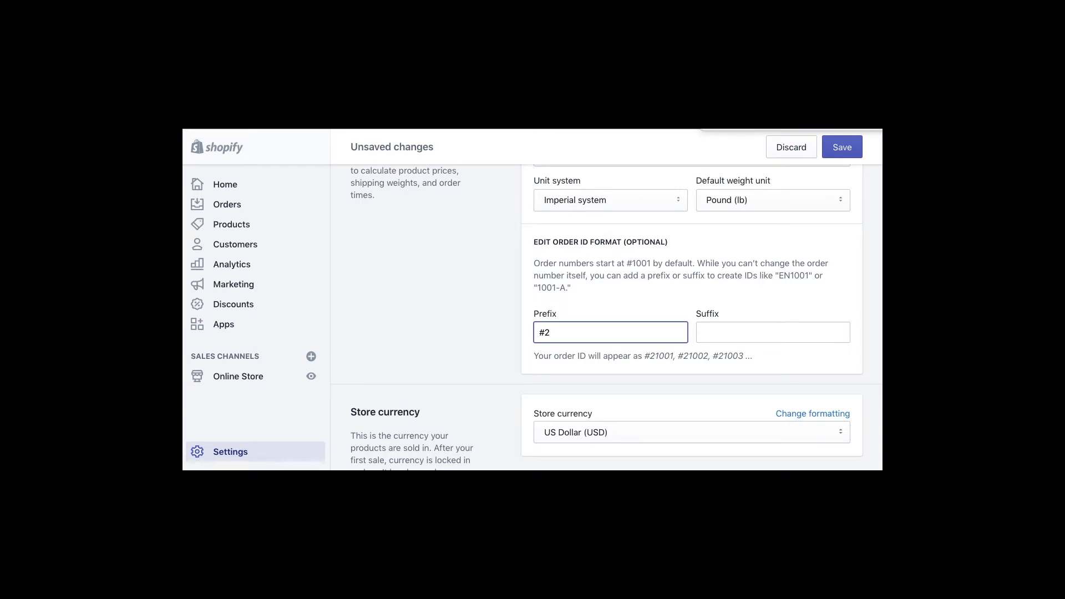
text(2)
key(BackSpace)
key(BackSpace)
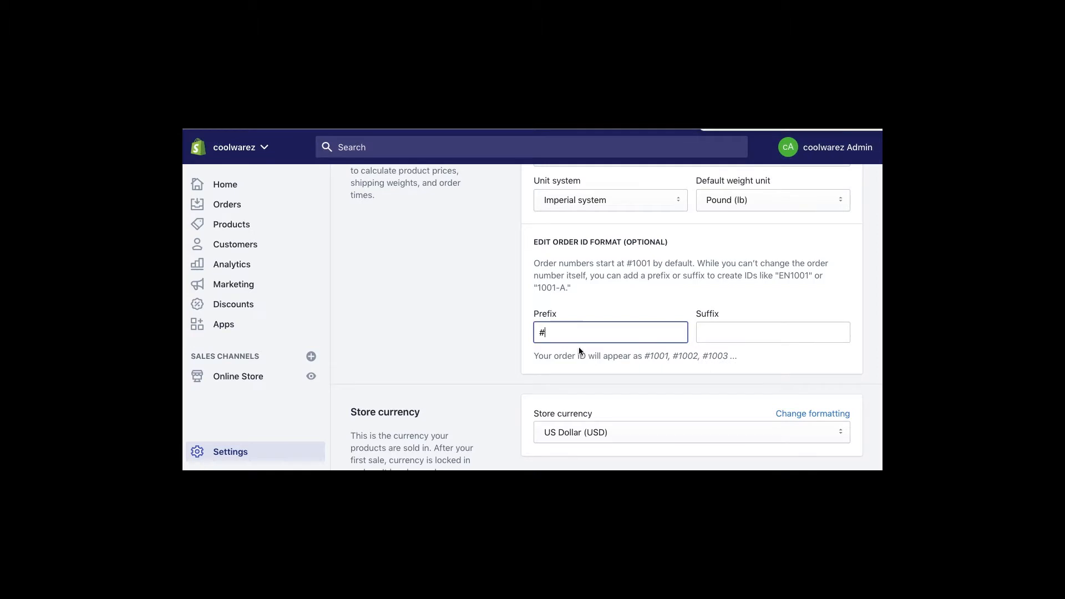
click(740, 331)
text(22)
key(BackSpace)
key(BackSpace)
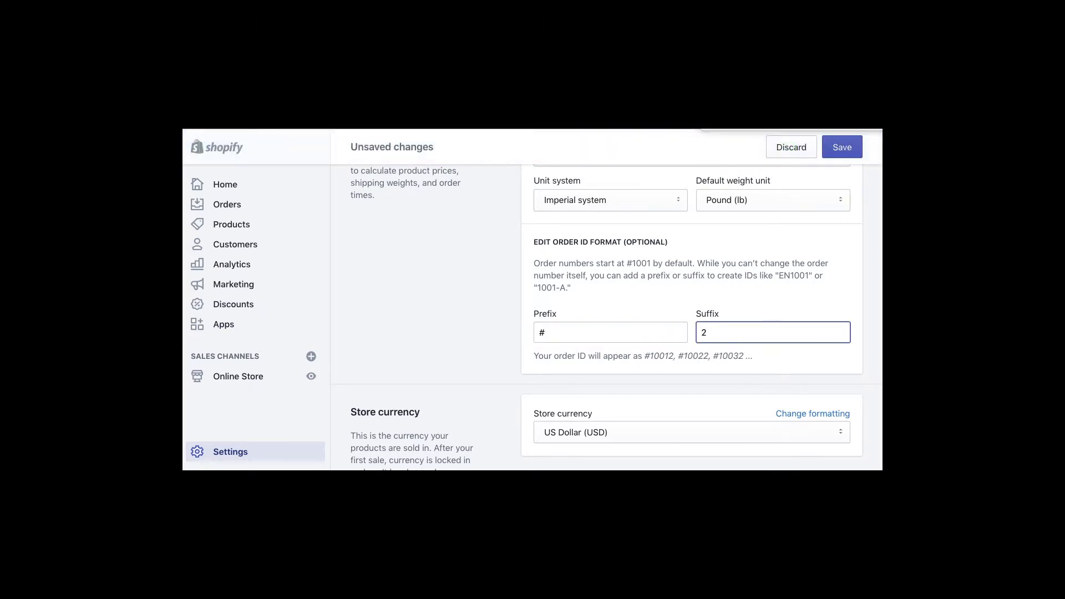
click(488, 348)
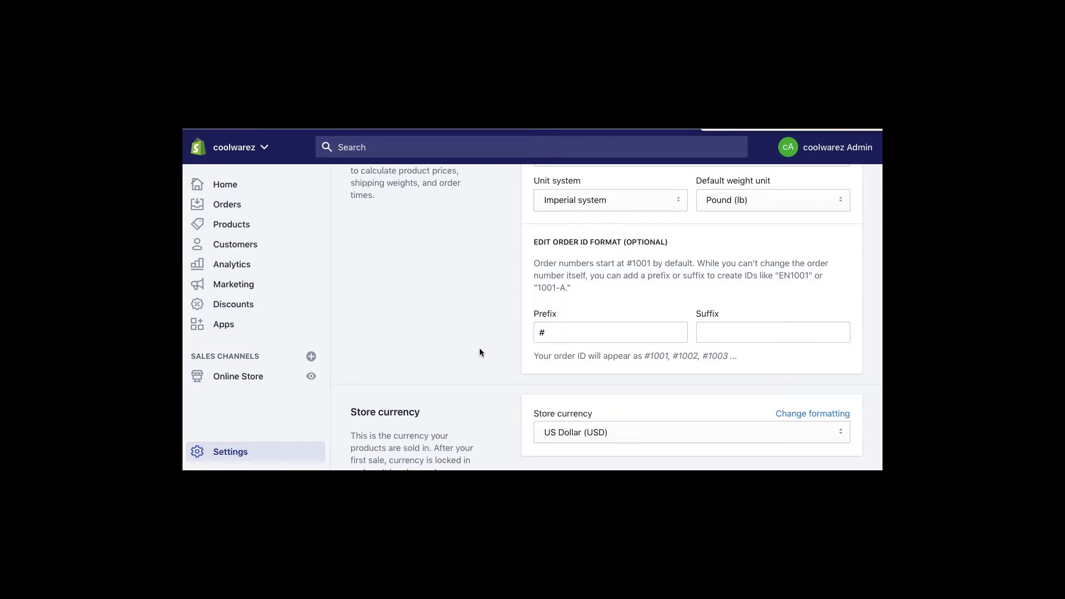
click(558, 332)
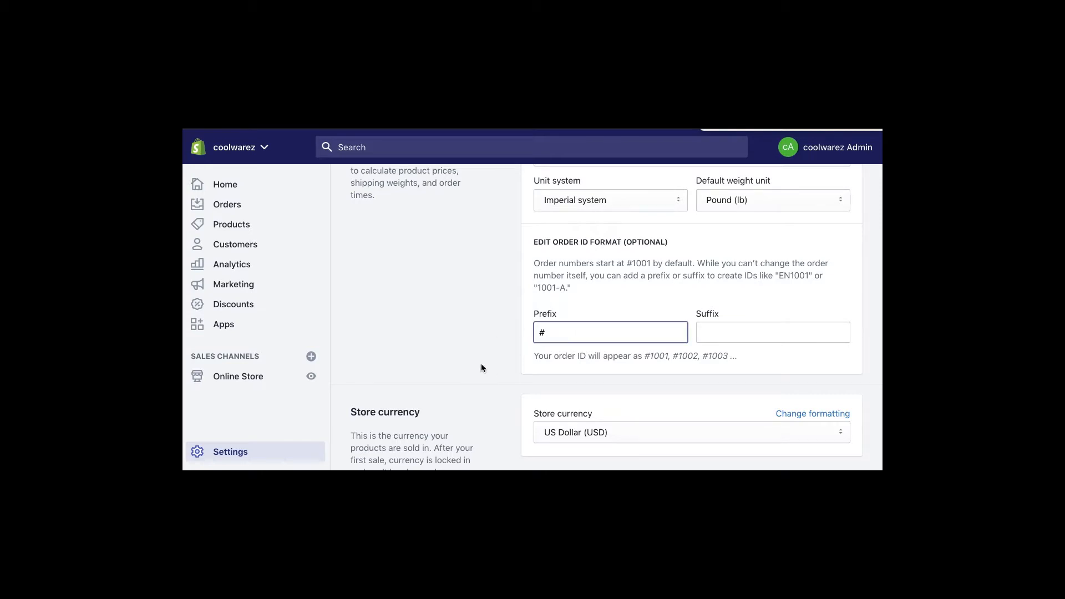
text(1)
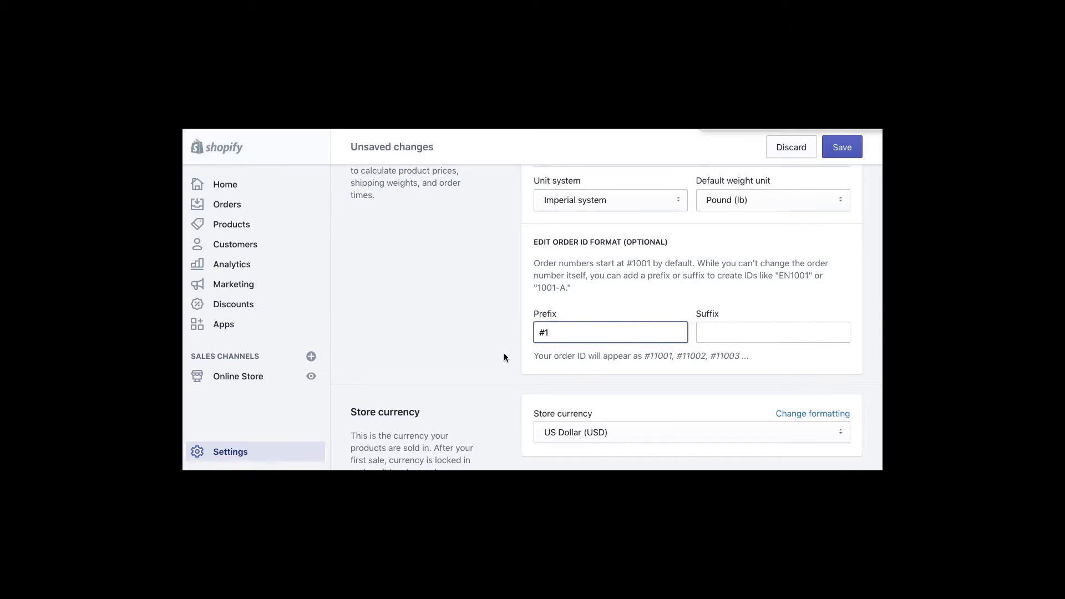
key(BackSpace)
scroll(499, 357, down, 2)
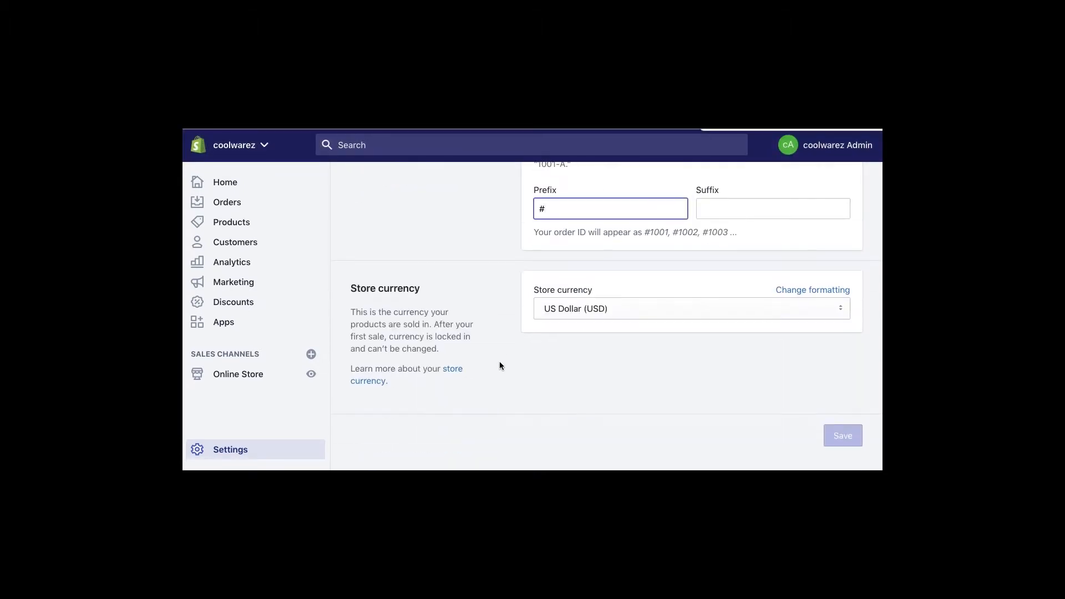
click(540, 310)
click(506, 314)
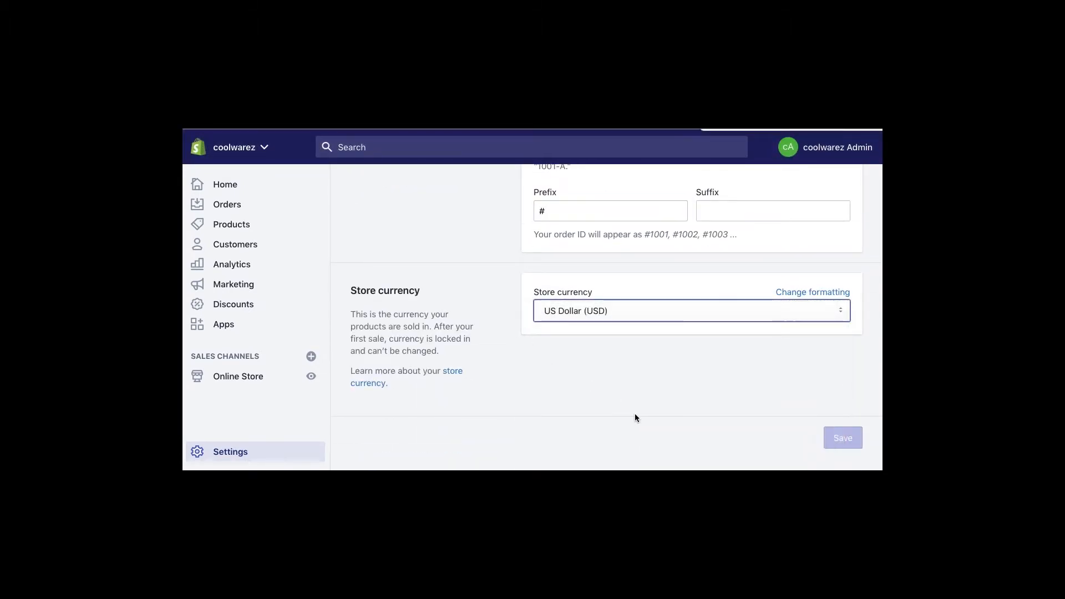
scroll(508, 365, up, 5)
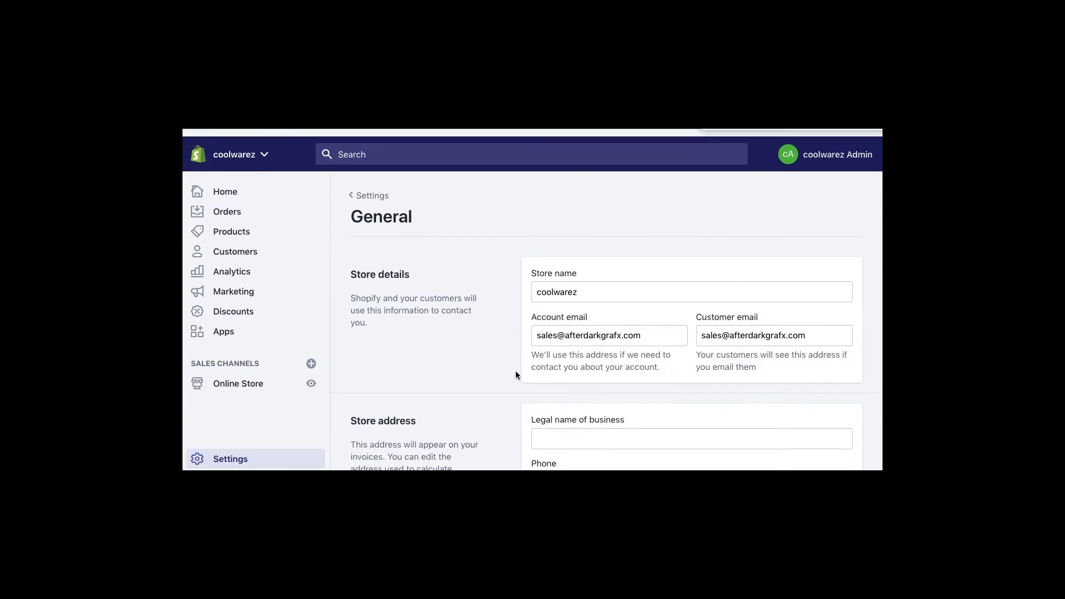
- Open Payment providers and look over the Shopify Payments, PayPal and Express Checkout cards
click(384, 191)
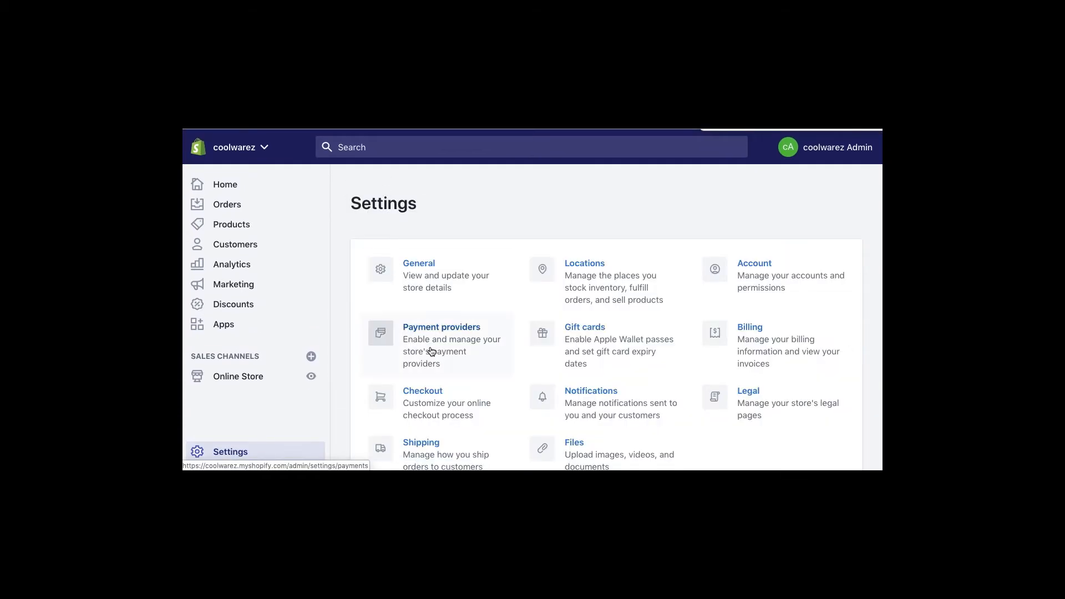
click(444, 328)
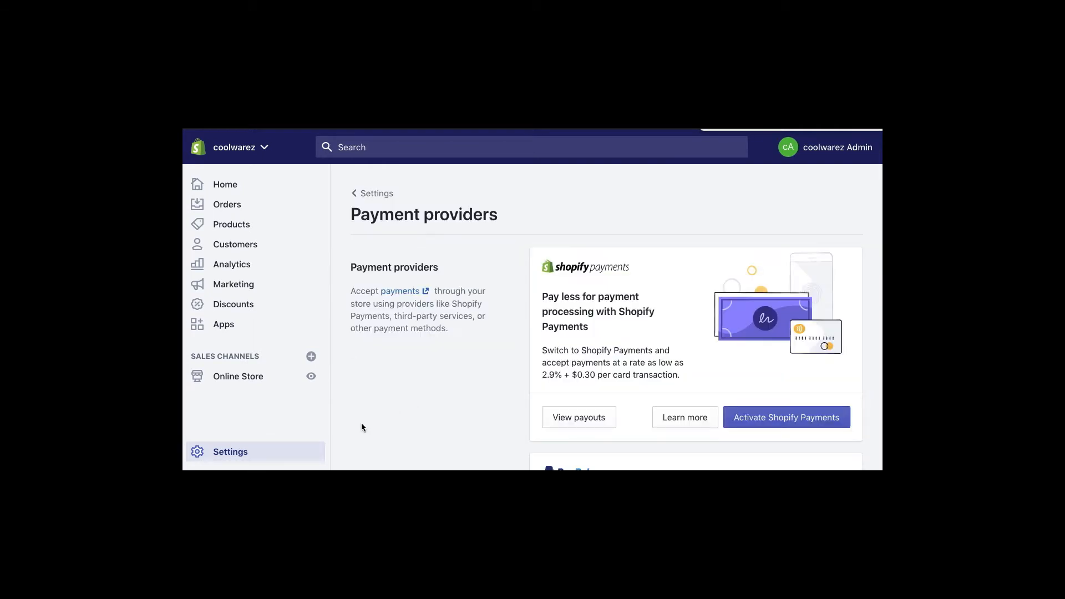
scroll(361, 424, down, 1)
scroll(361, 427, down, 1)
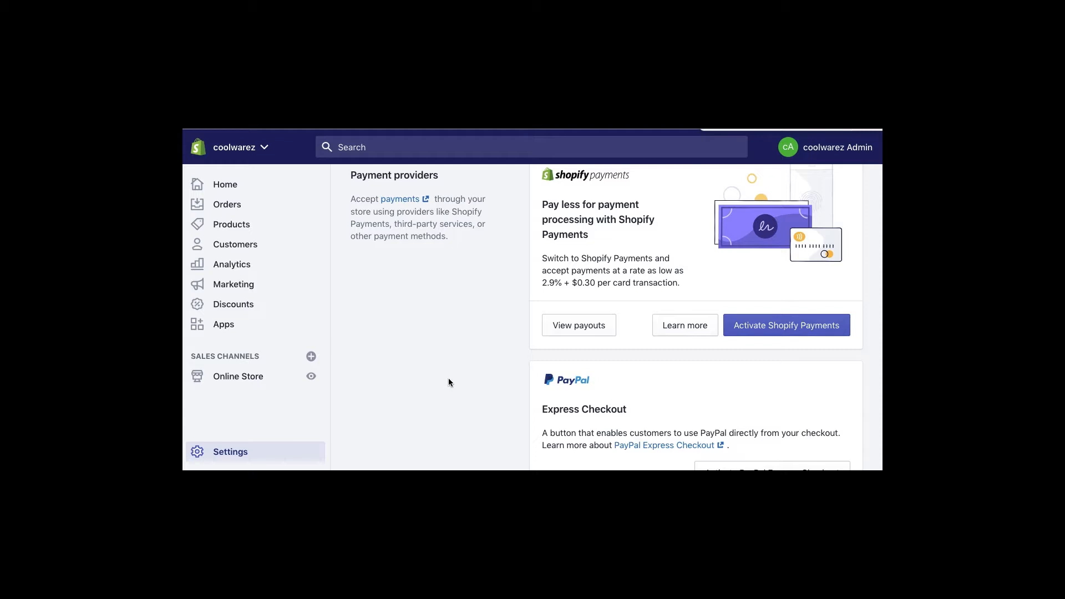
scroll(448, 379, down, 3)
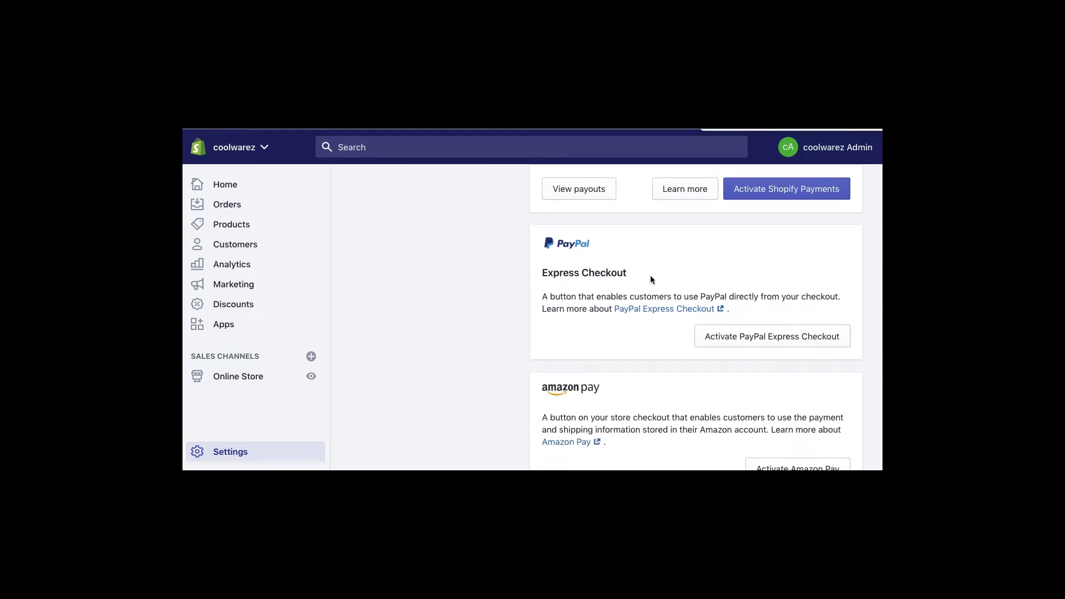
drag(625, 277, 588, 279)
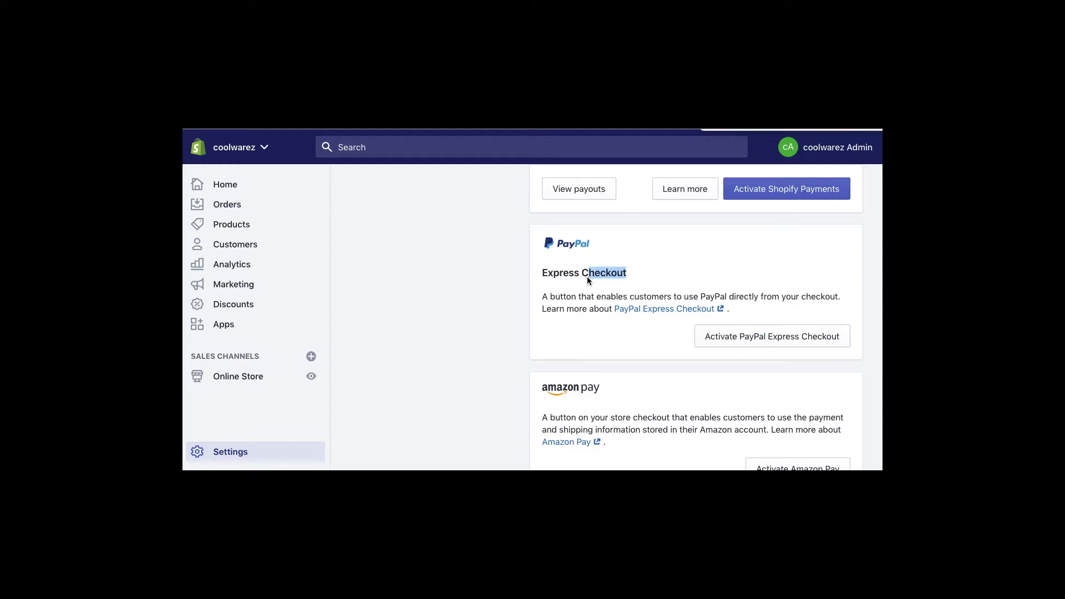
click(521, 304)
- Scroll to Third-party providers and bring up the list of third-party payment providers
scroll(453, 366, down, 5)
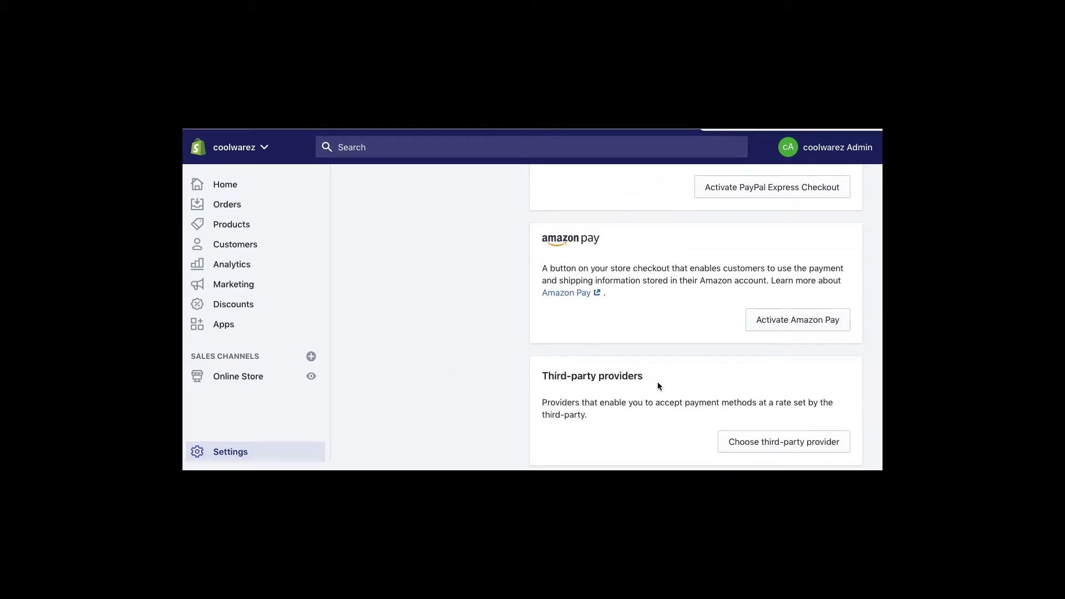
scroll(657, 386, down, 2)
scroll(658, 386, down, 1)
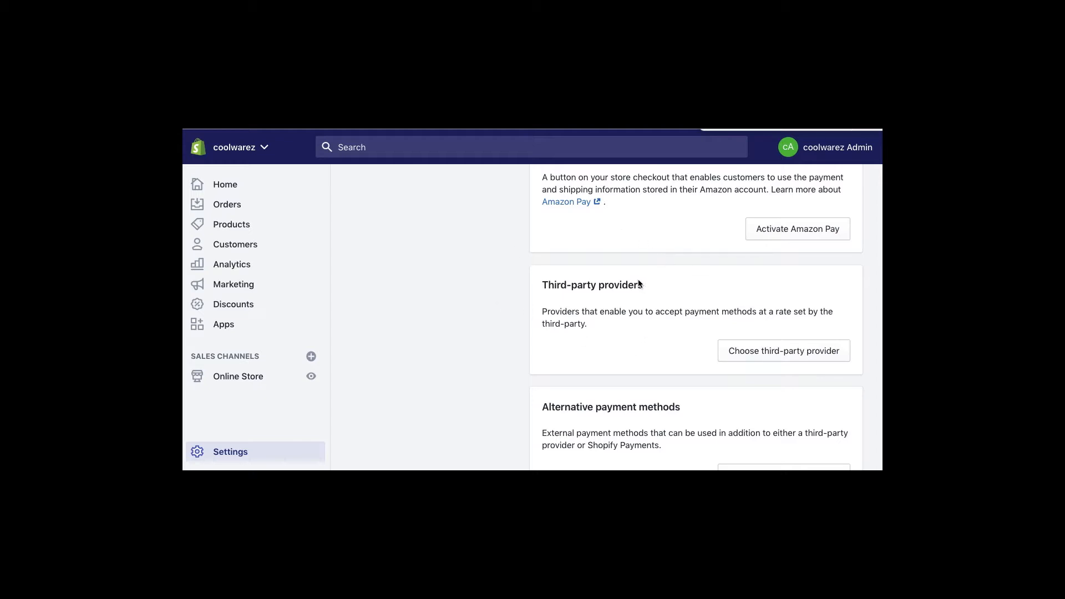
click(544, 288)
drag(597, 311, 727, 311)
click(728, 311)
click(738, 348)
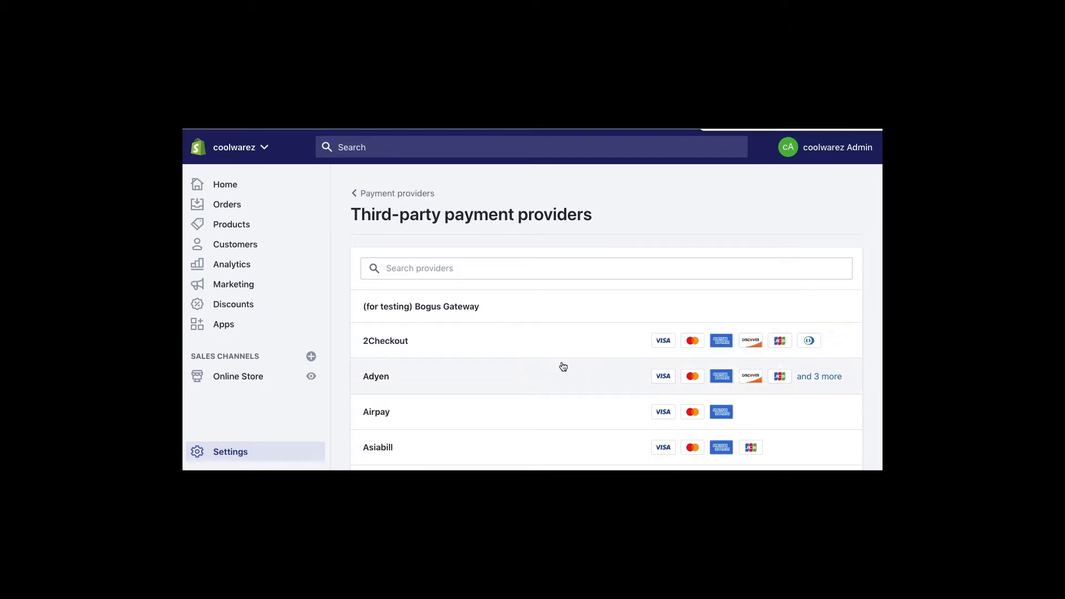
- Leave the third-party providers list and scroll down the Payment providers page
scroll(565, 341, down, 3)
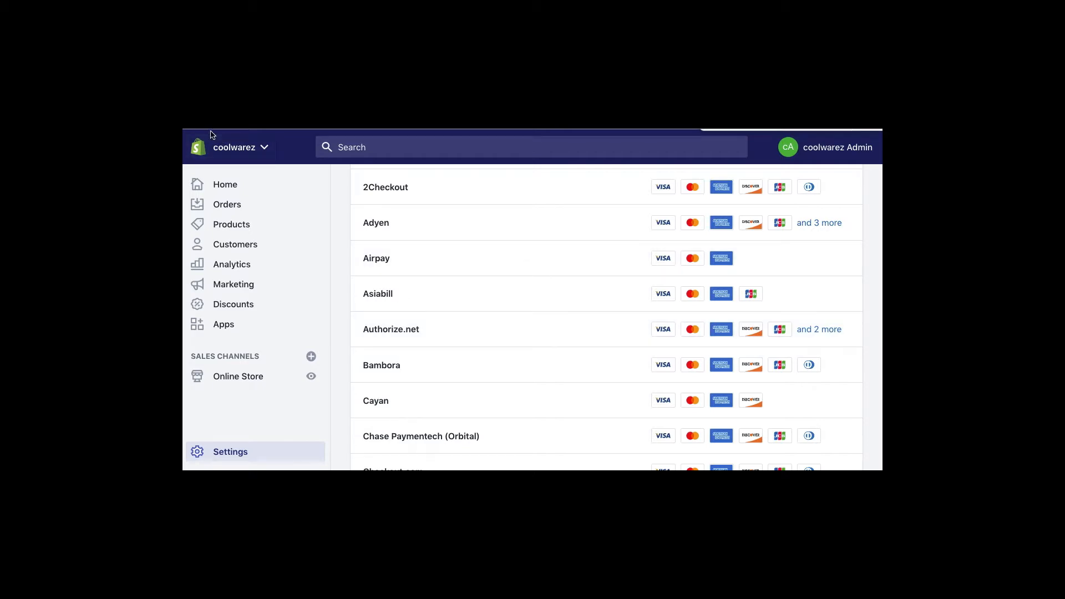
scroll(337, 233, up, 4)
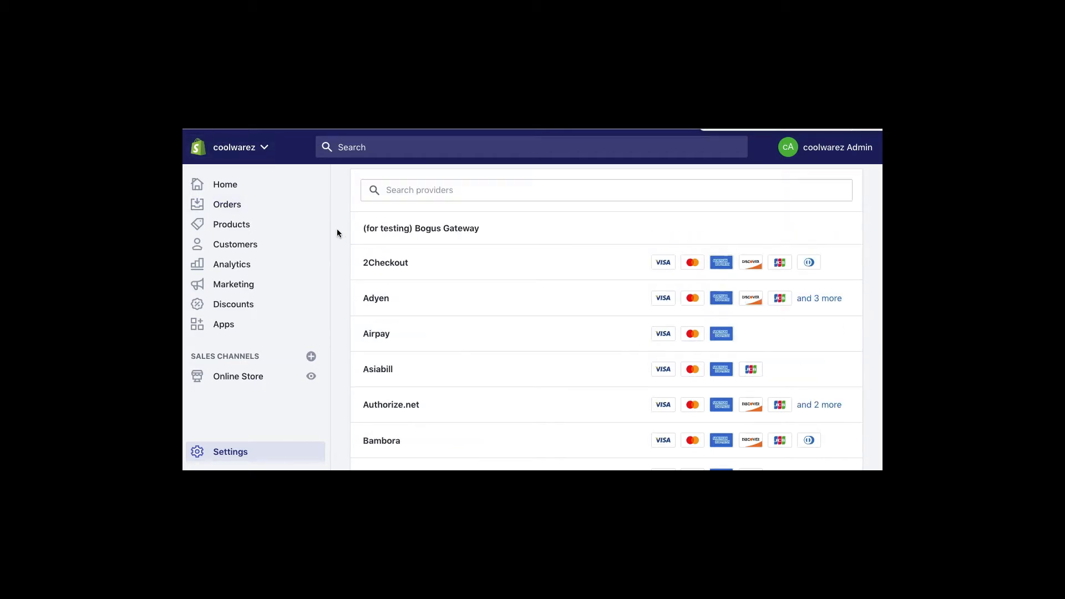
click(359, 193)
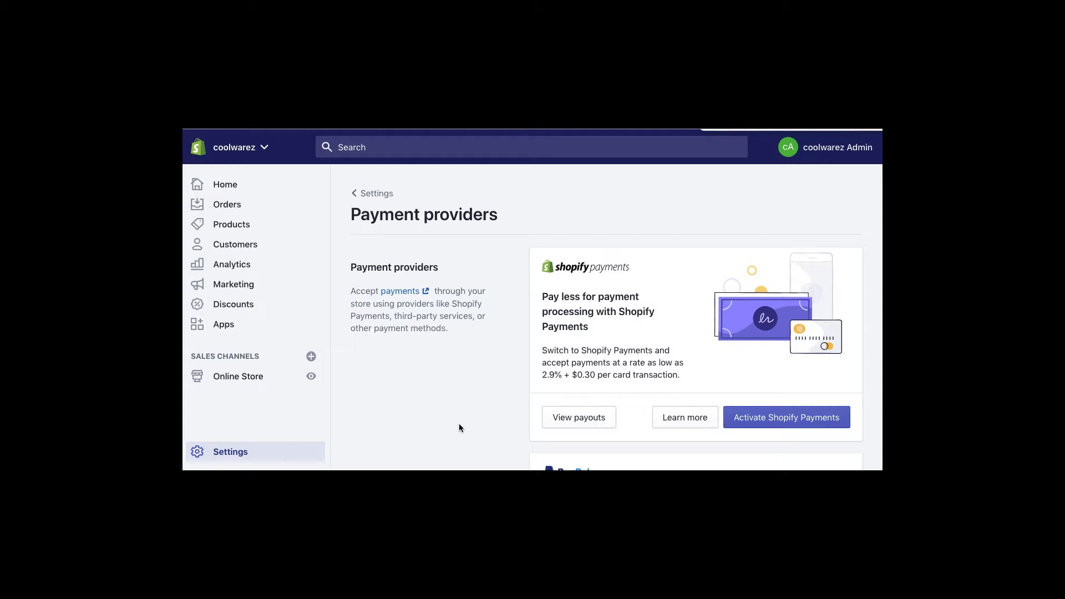
scroll(459, 428, down, 5)
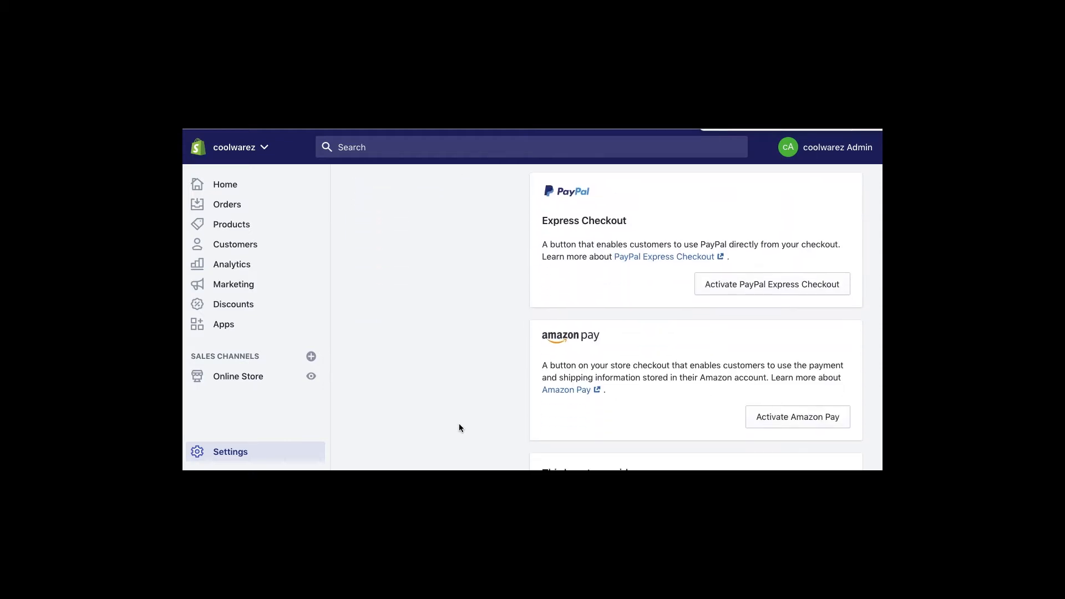
scroll(459, 428, down, 3)
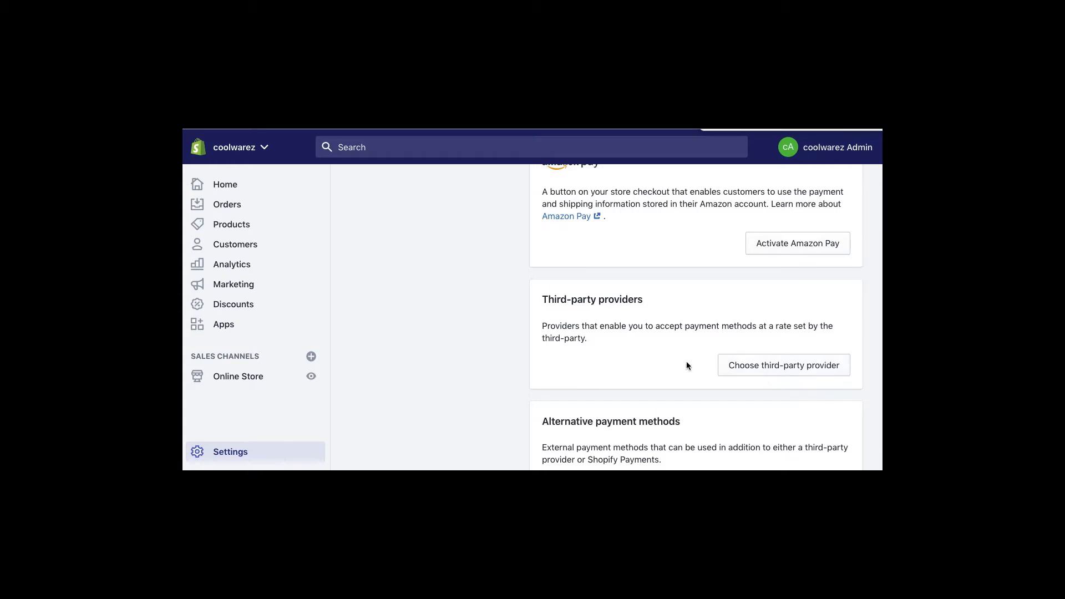
scroll(669, 365, down, 1)
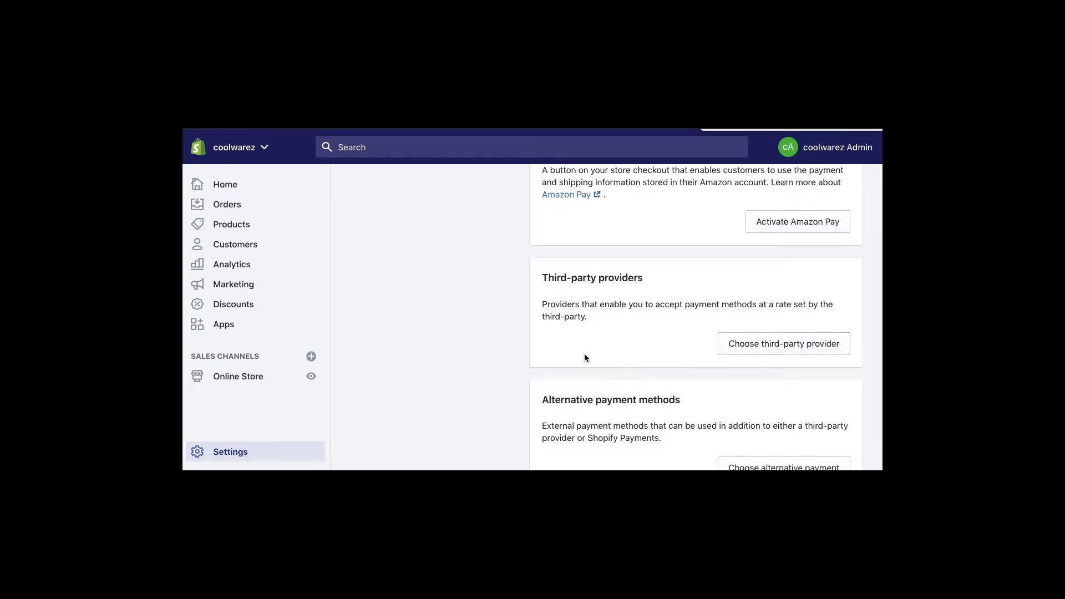
scroll(584, 358, down, 5)
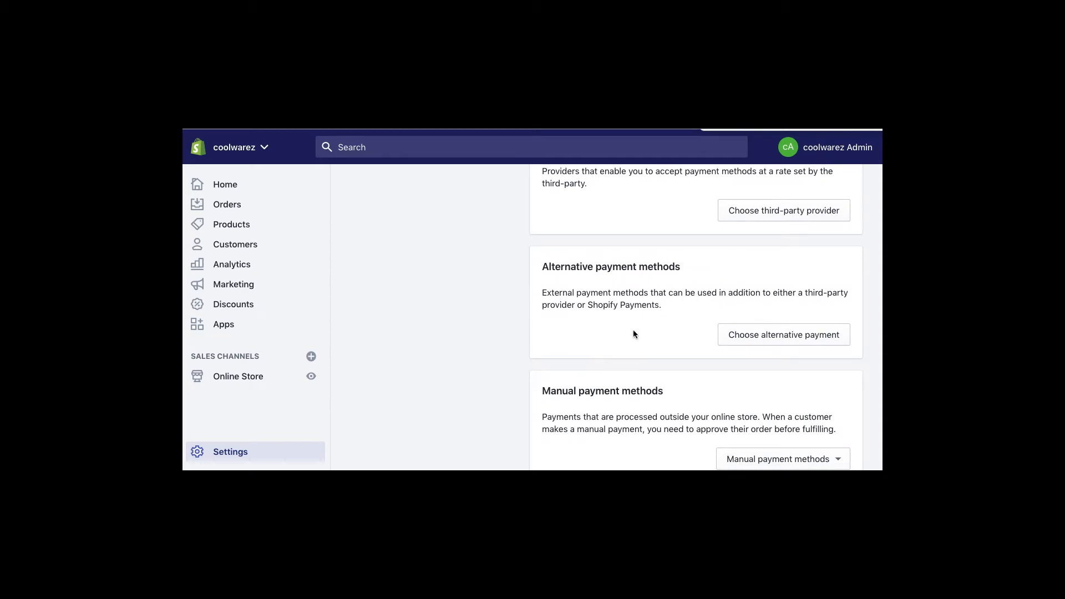
- Browse the alternative payment providers list, then return to Manual payment methods and Payment capture
click(799, 338)
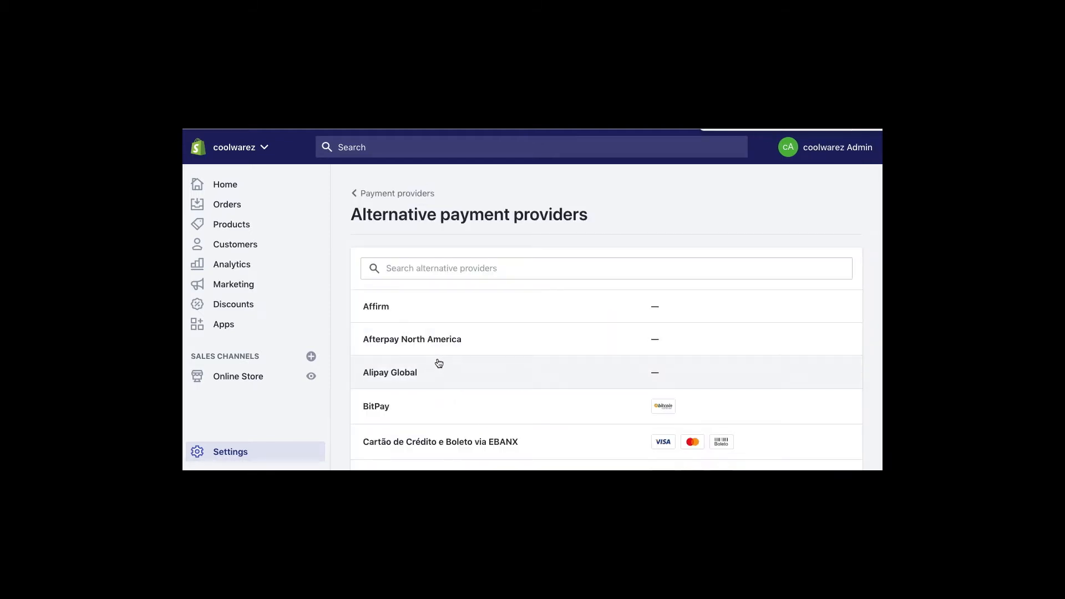
scroll(447, 388, down, 6)
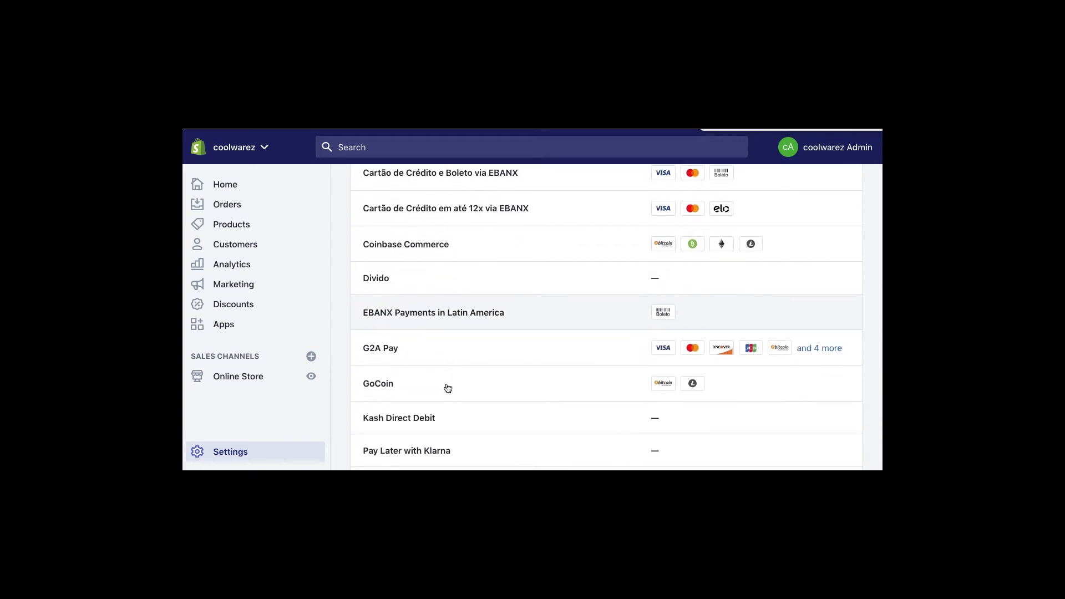
scroll(447, 387, up, 10)
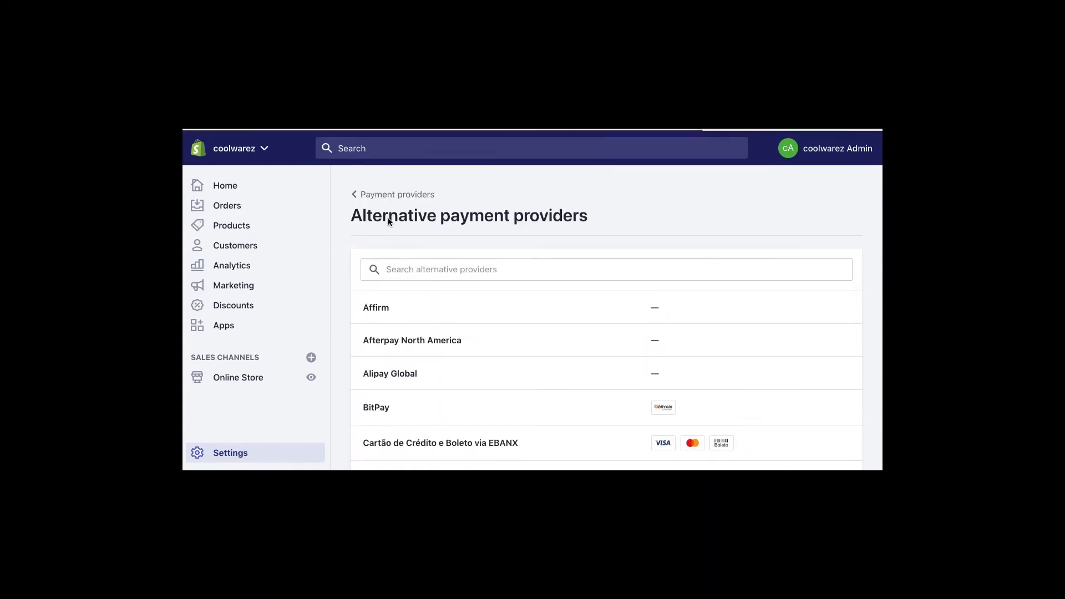
click(380, 195)
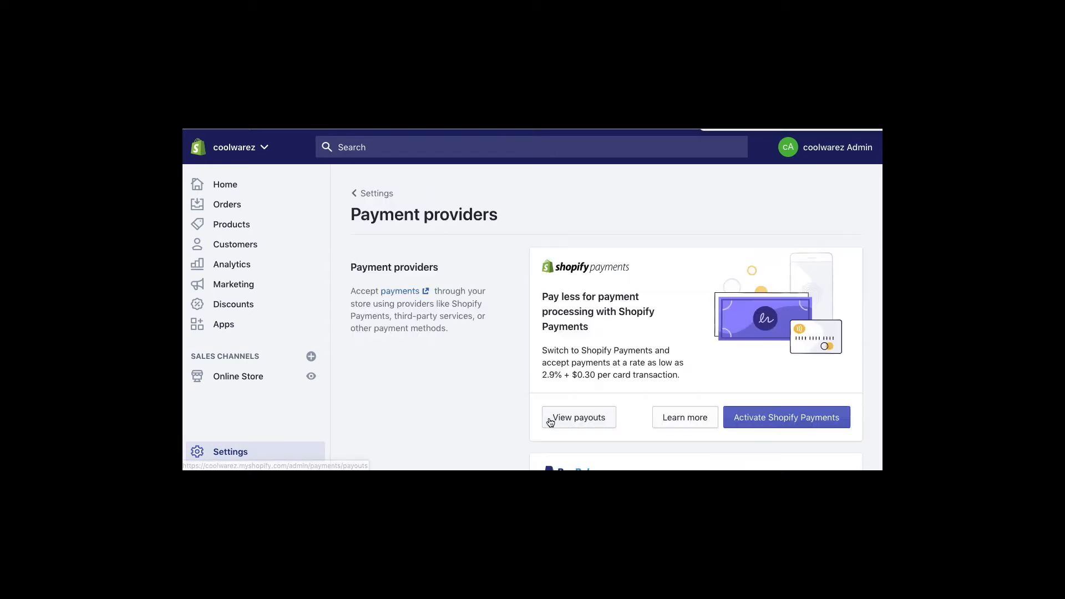
scroll(504, 395, down, 10)
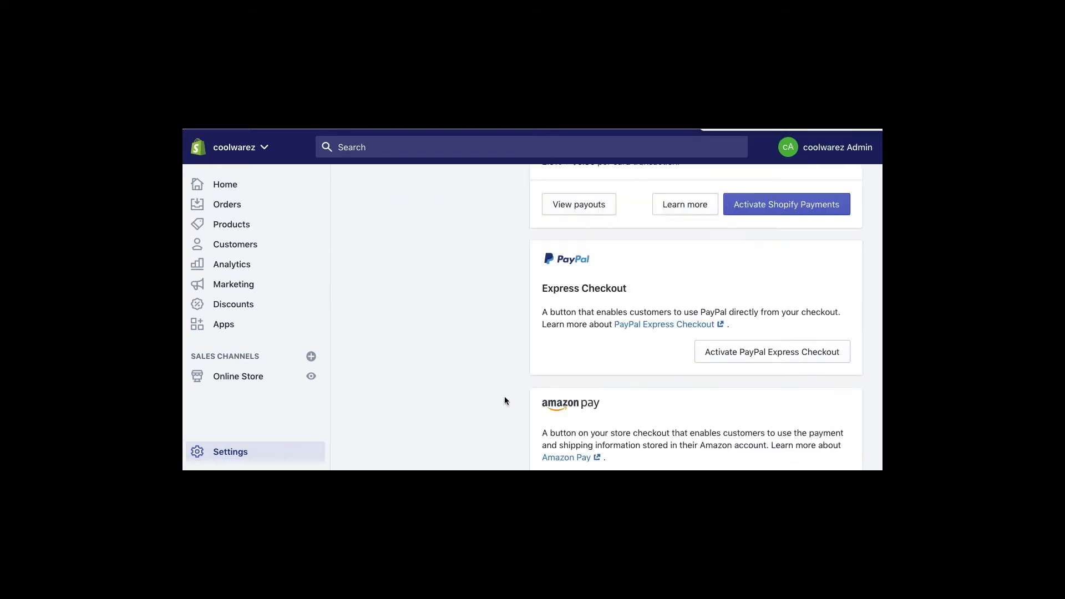
scroll(504, 400, down, 2)
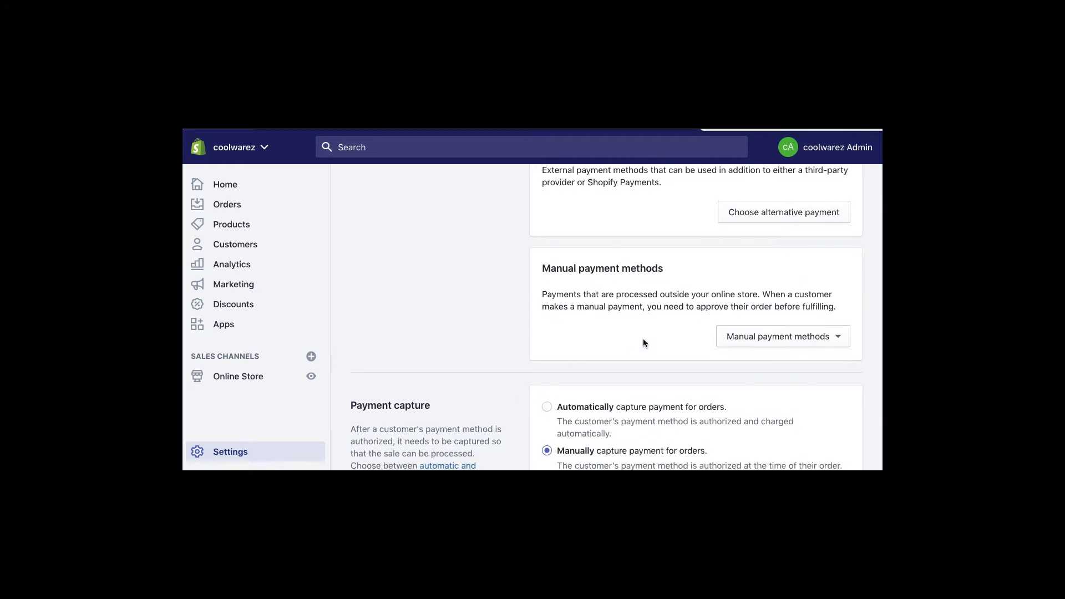
- Browse the manual payment methods, keep payment capture on Manually capture, and go back to Settings
click(839, 340)
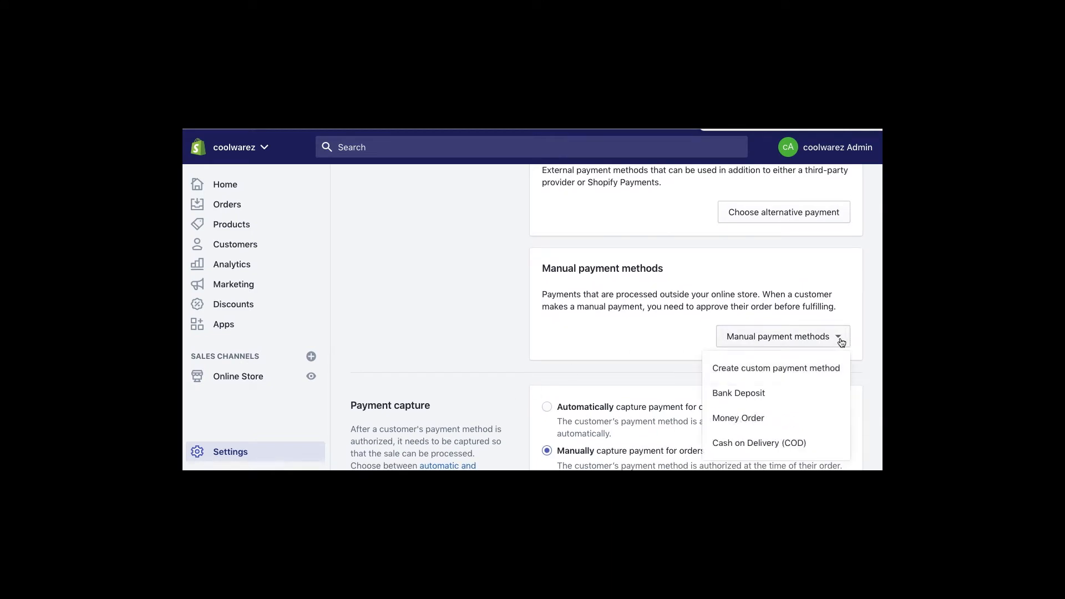
scroll(621, 332, down, 1)
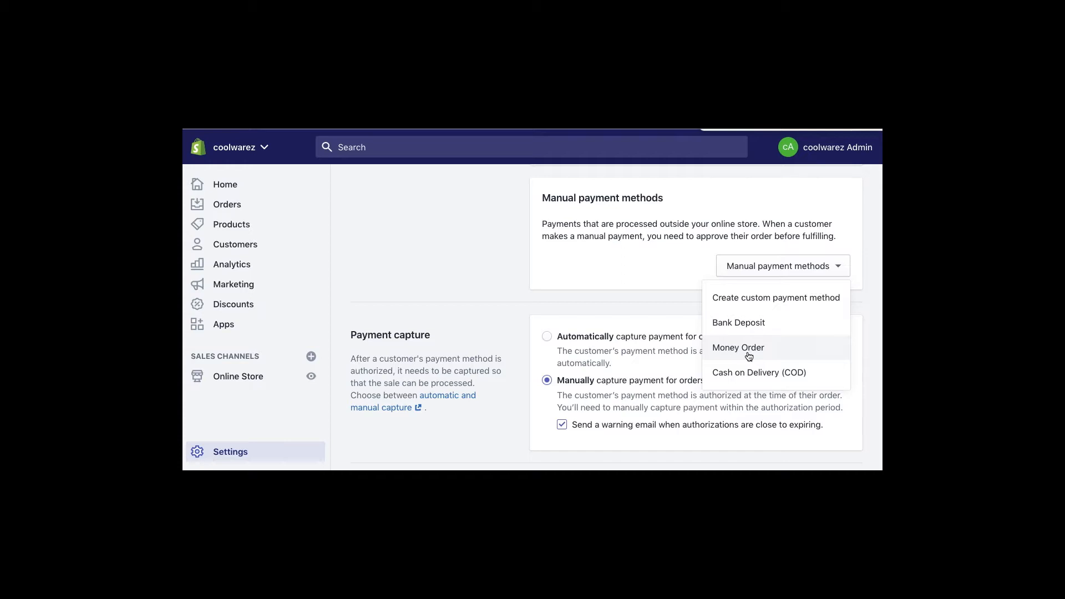
click(516, 291)
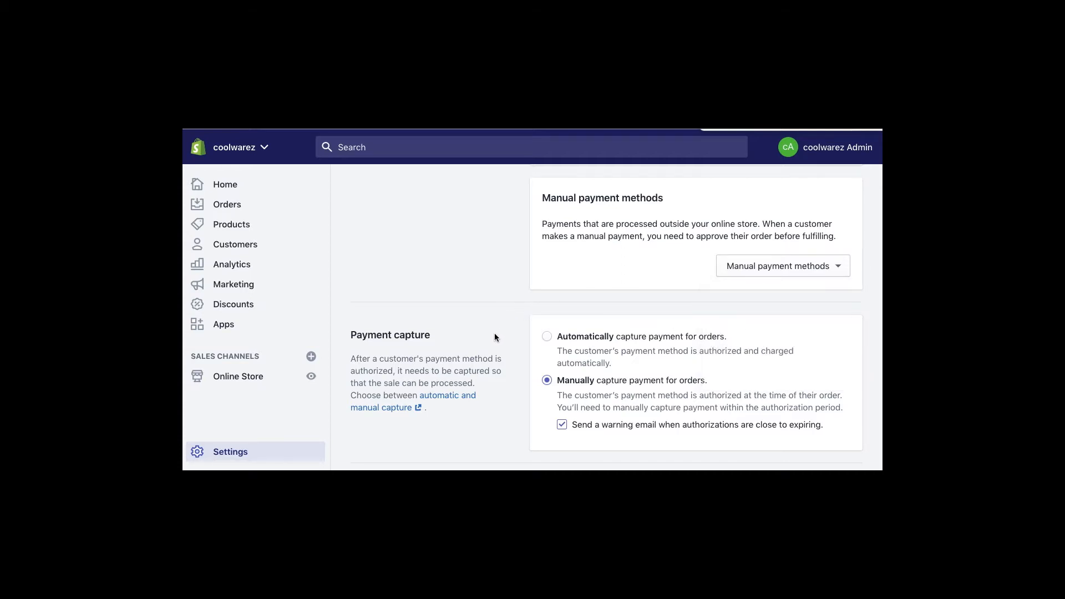
scroll(492, 271, down, 3)
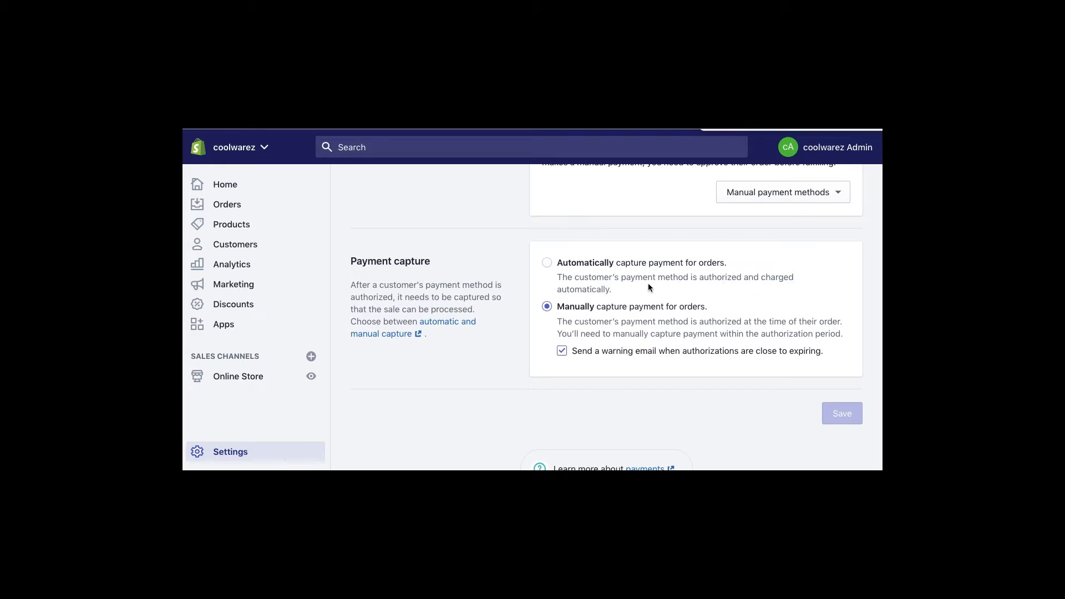
drag(597, 306, 705, 308)
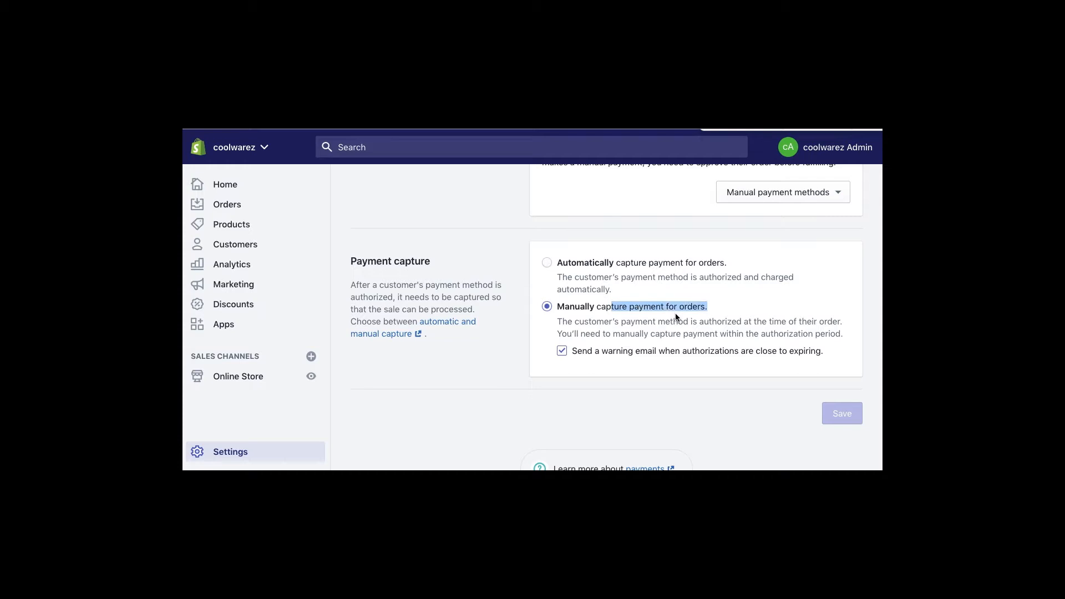
click(655, 322)
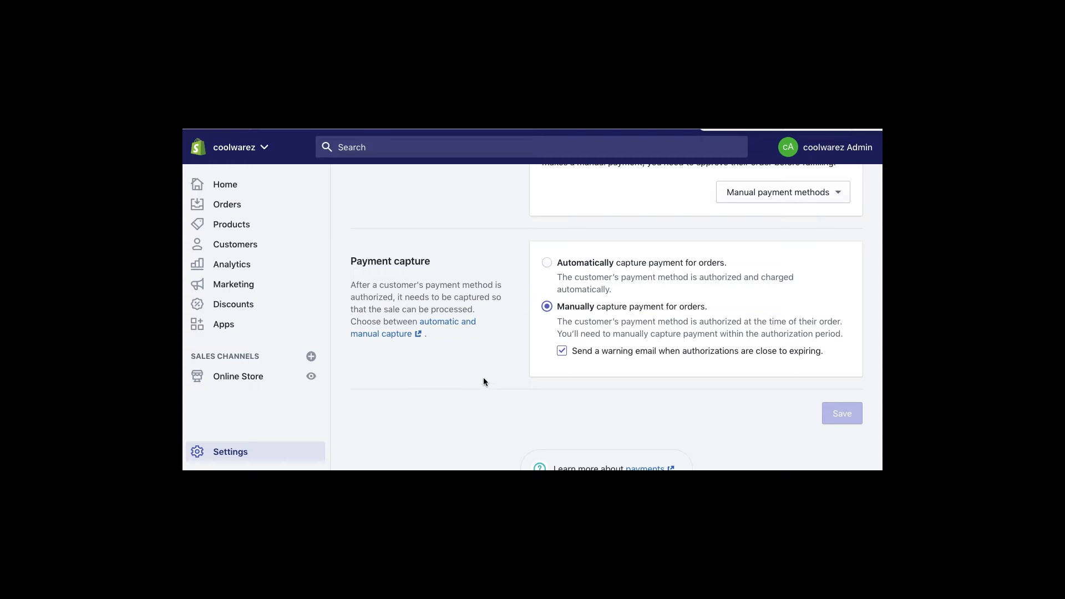
click(243, 455)
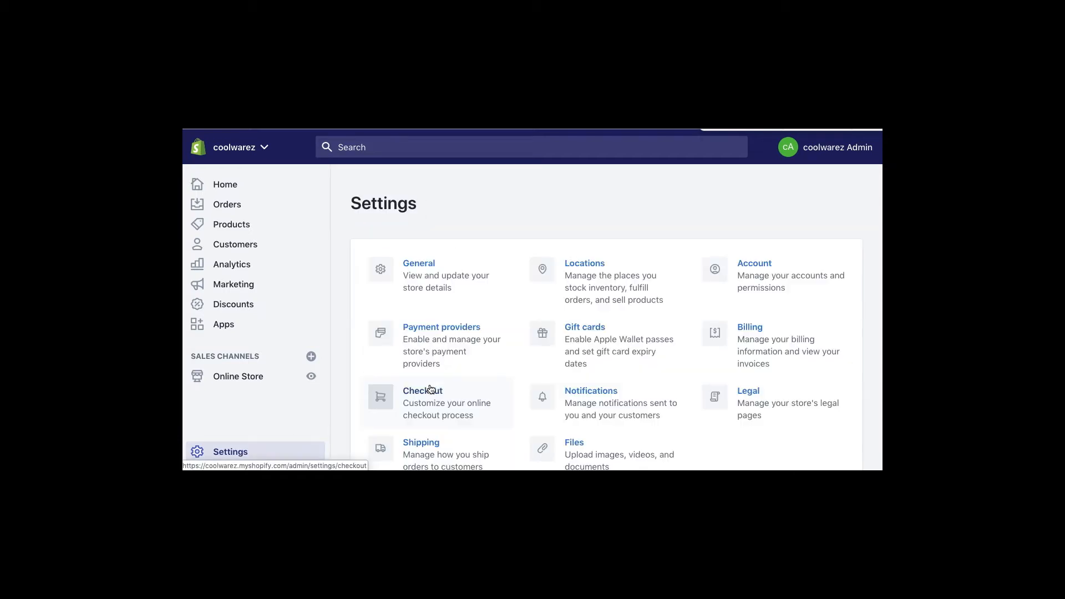
- Open Checkout settings and preview the checkout in the Debut theme customizer
scroll(504, 387, down, 2)
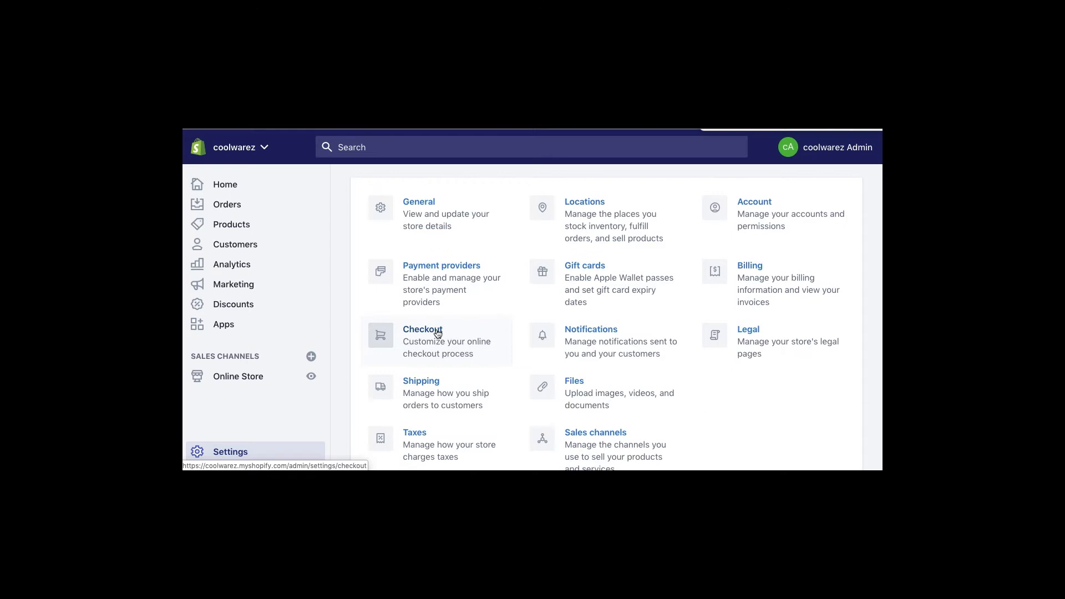
click(461, 332)
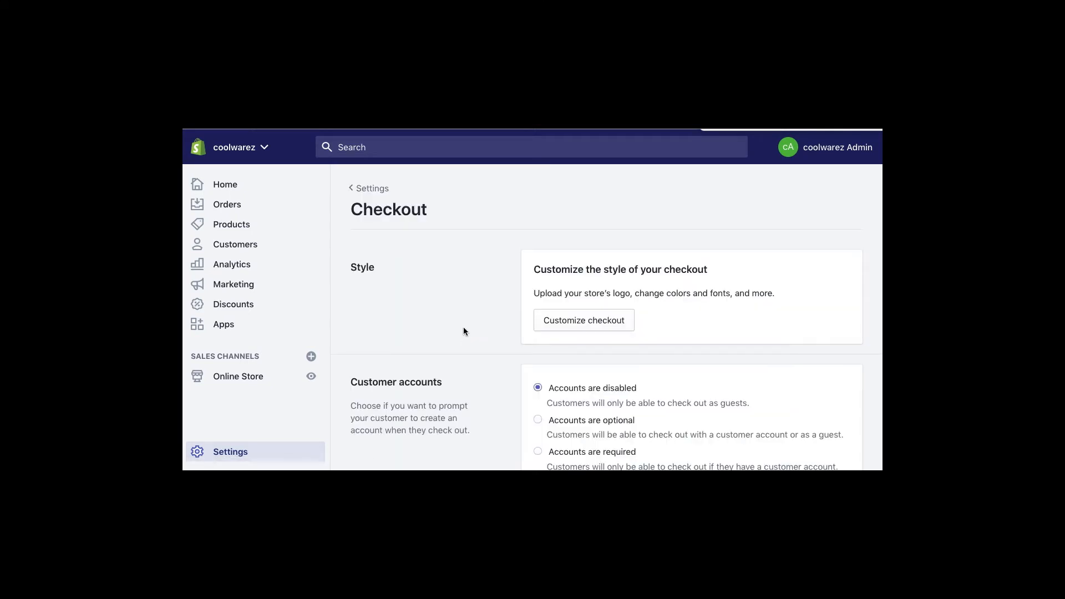
click(618, 322)
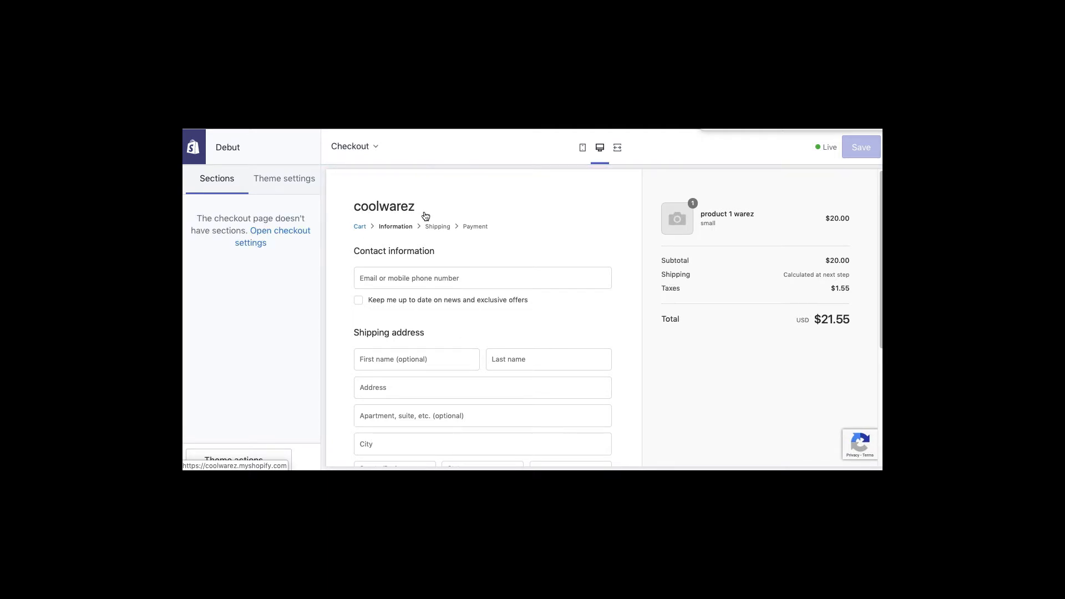
scroll(496, 300, down, 5)
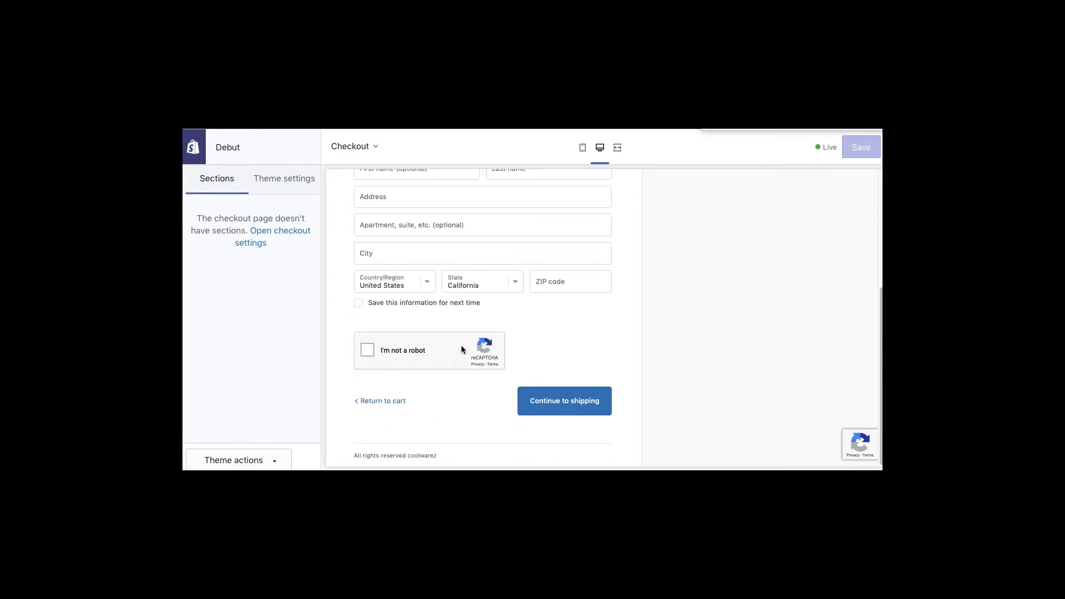
scroll(461, 349, up, 5)
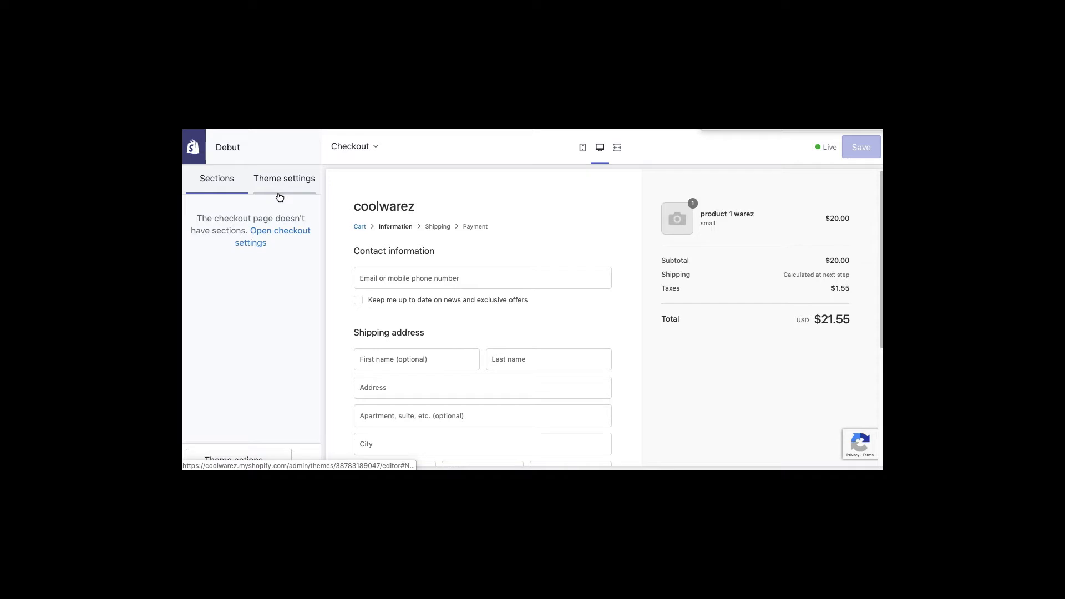
- Look at the theme's Colors settings, then exit the editor to the store admin
click(281, 183)
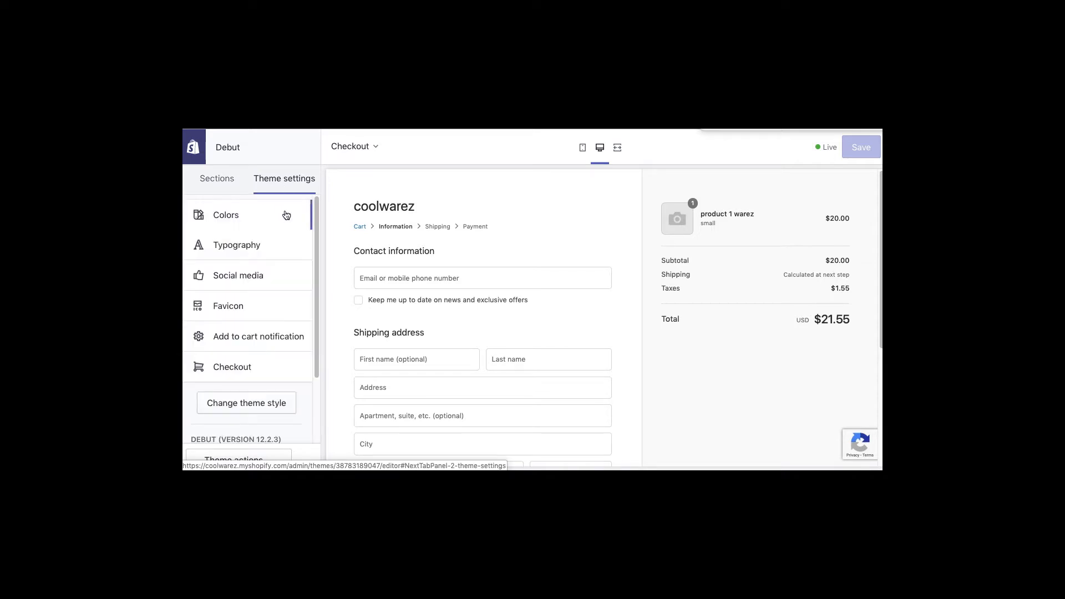
click(250, 217)
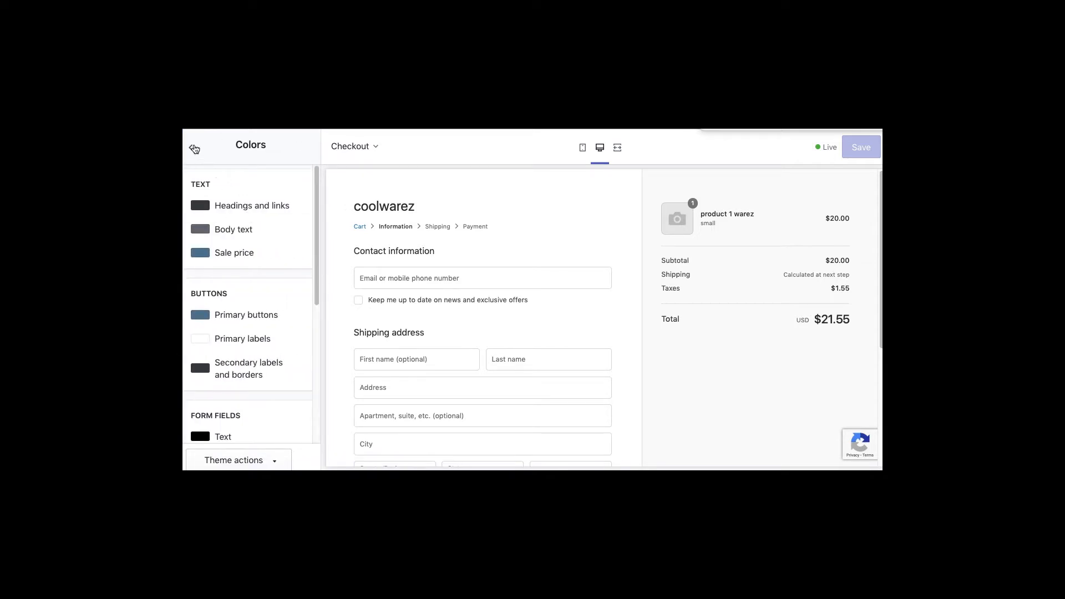
click(194, 149)
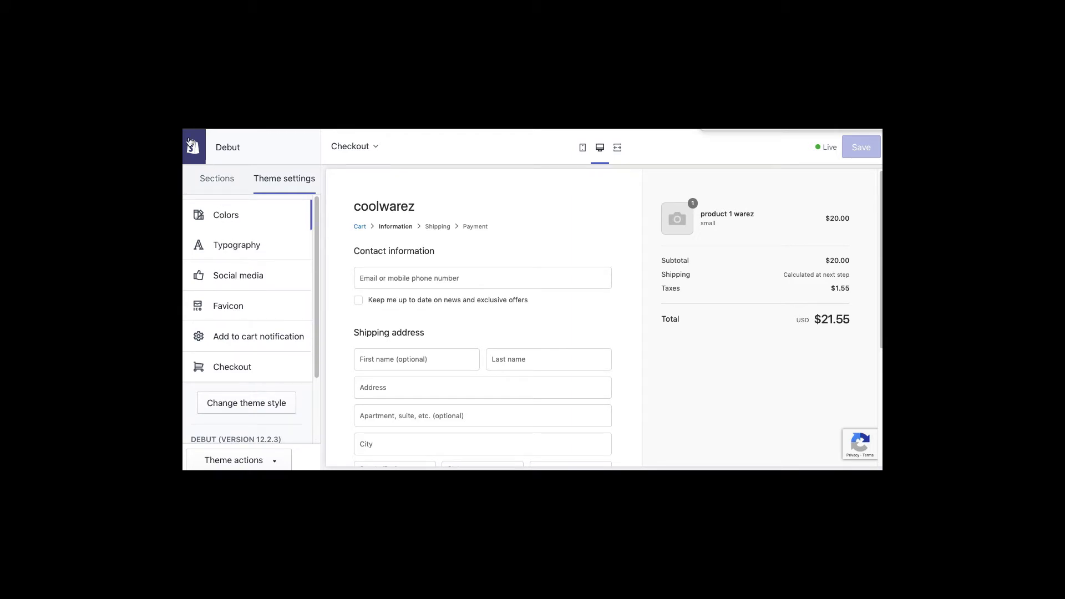
click(190, 143)
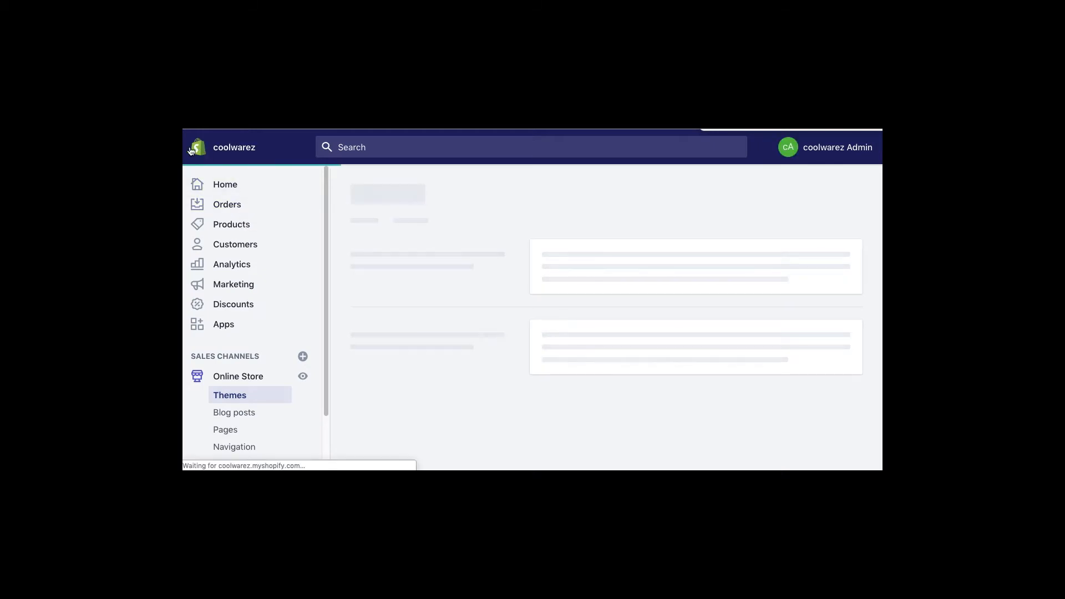
- Go to Settings > Shipping to see the San Diego origin and Domestic (USPS) and Rest of World (DHL Express) zones
scroll(322, 438, down, 3)
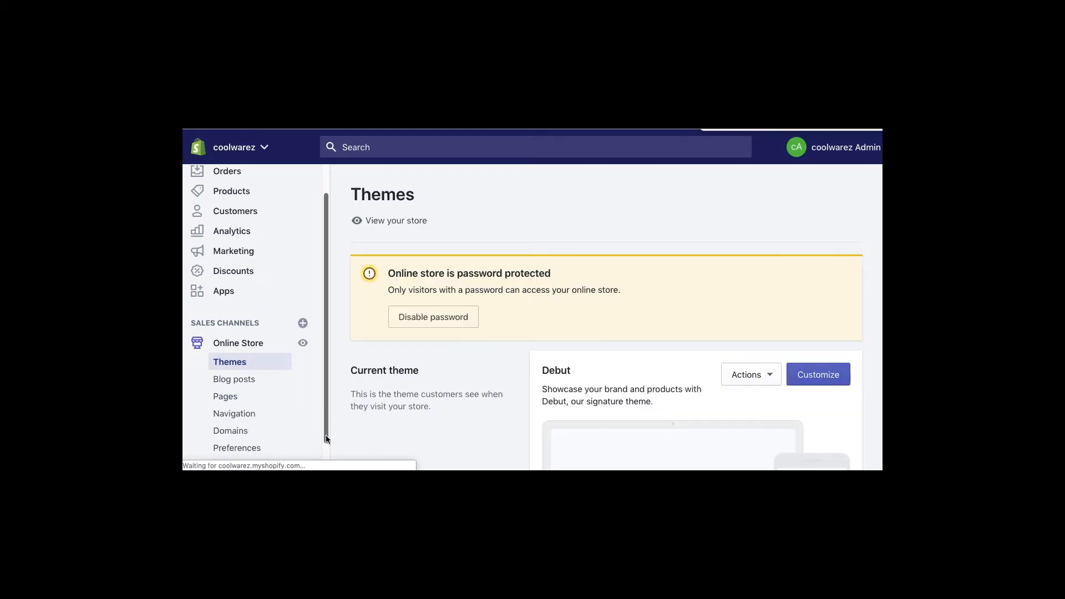
click(250, 452)
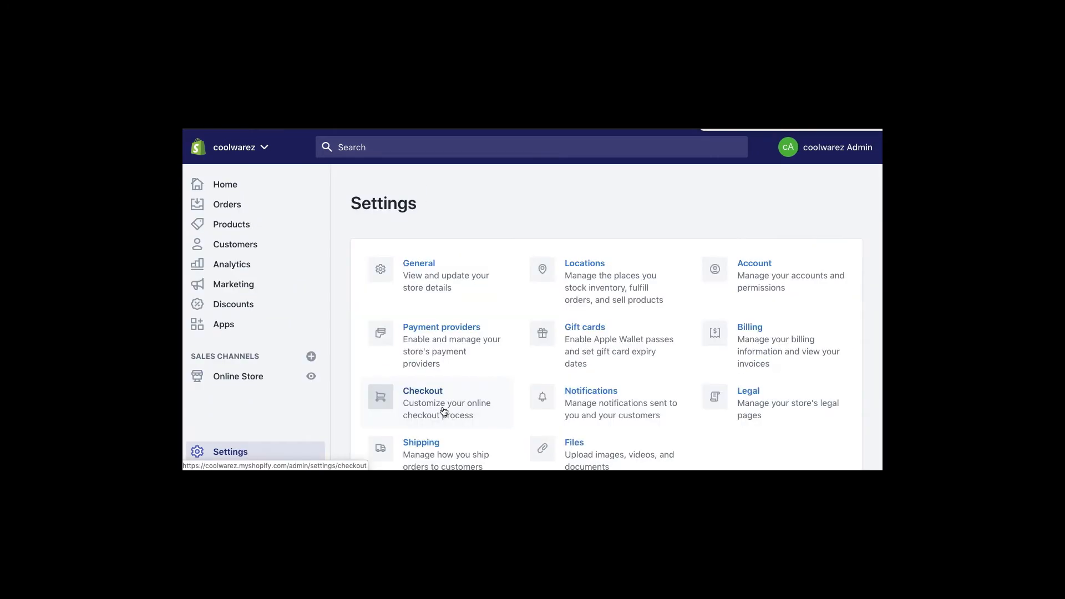
scroll(505, 418, down, 3)
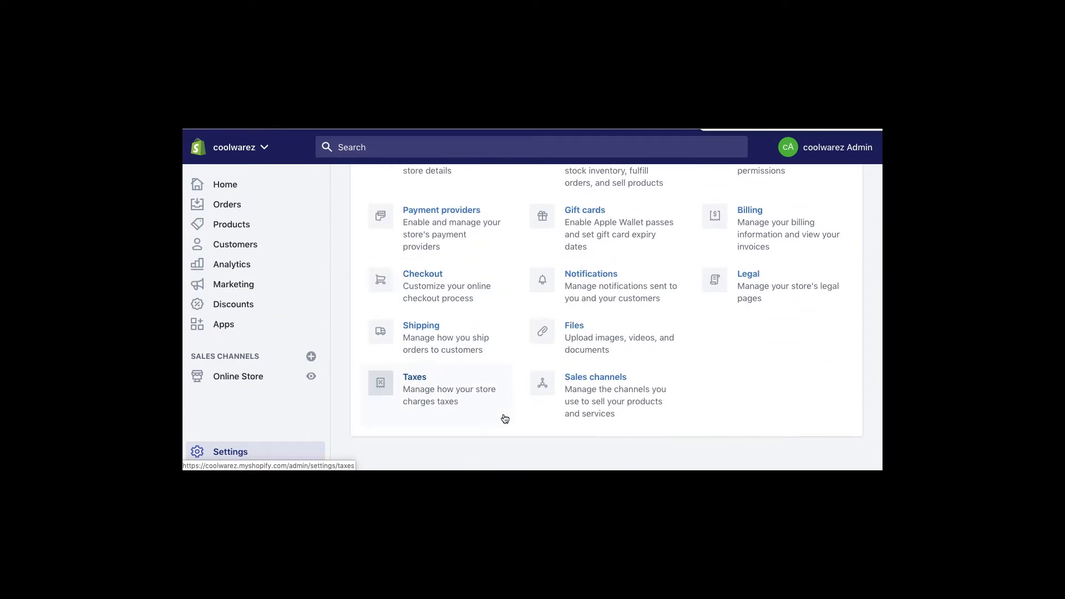
click(420, 332)
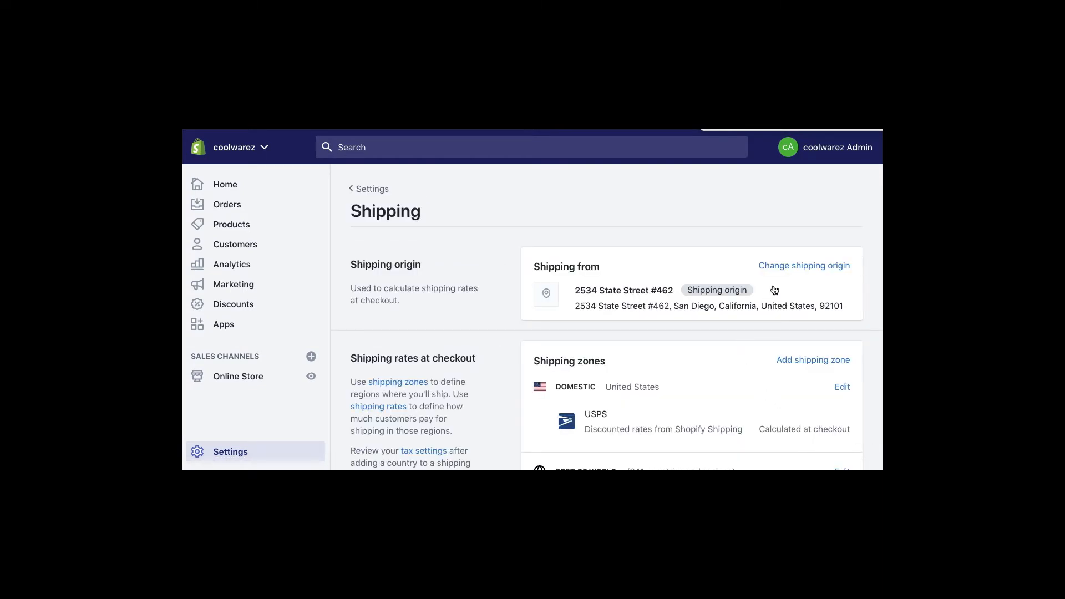
scroll(690, 326, down, 1)
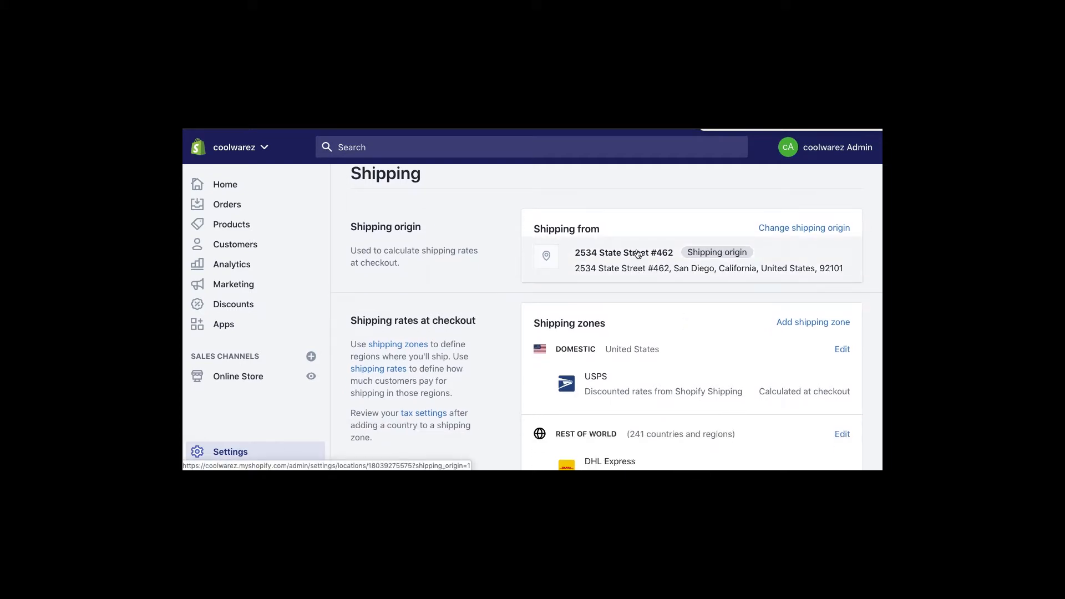
- Go from the shipping origin to Locations, start a new location, then discard it
click(806, 229)
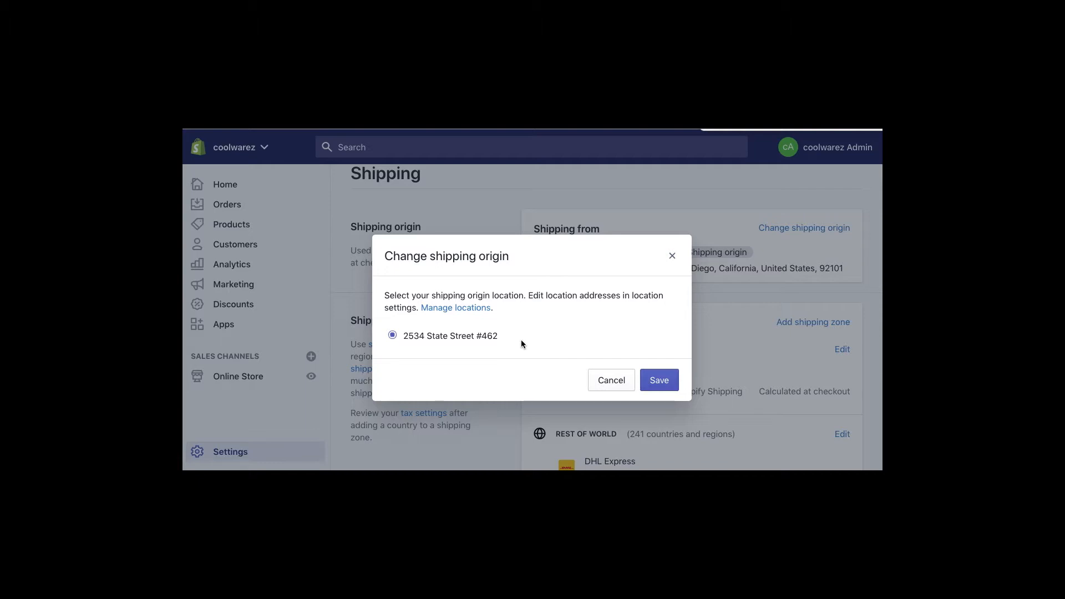
click(456, 307)
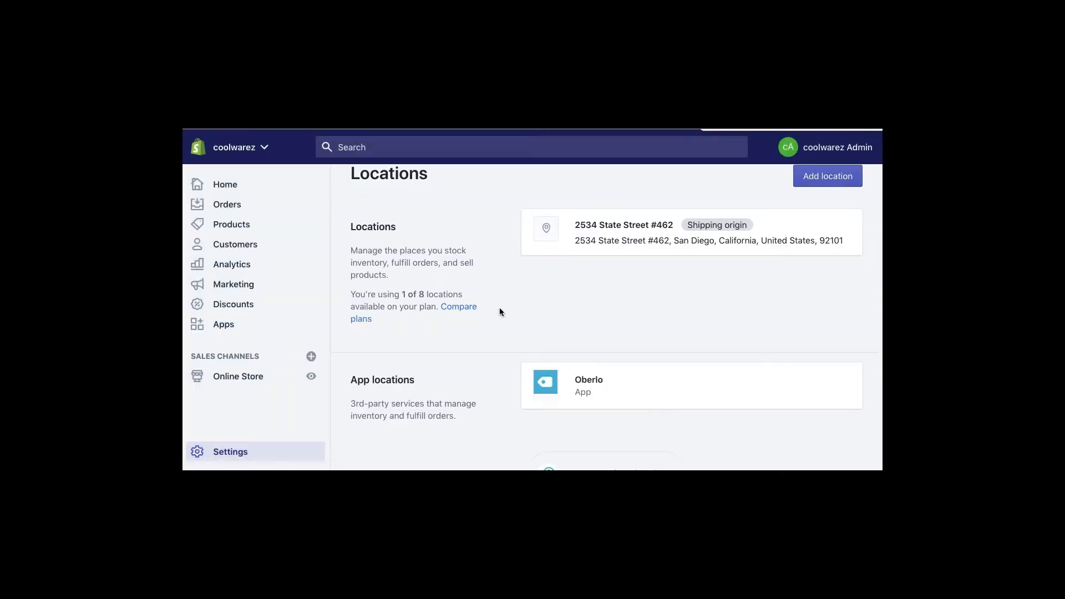
click(814, 183)
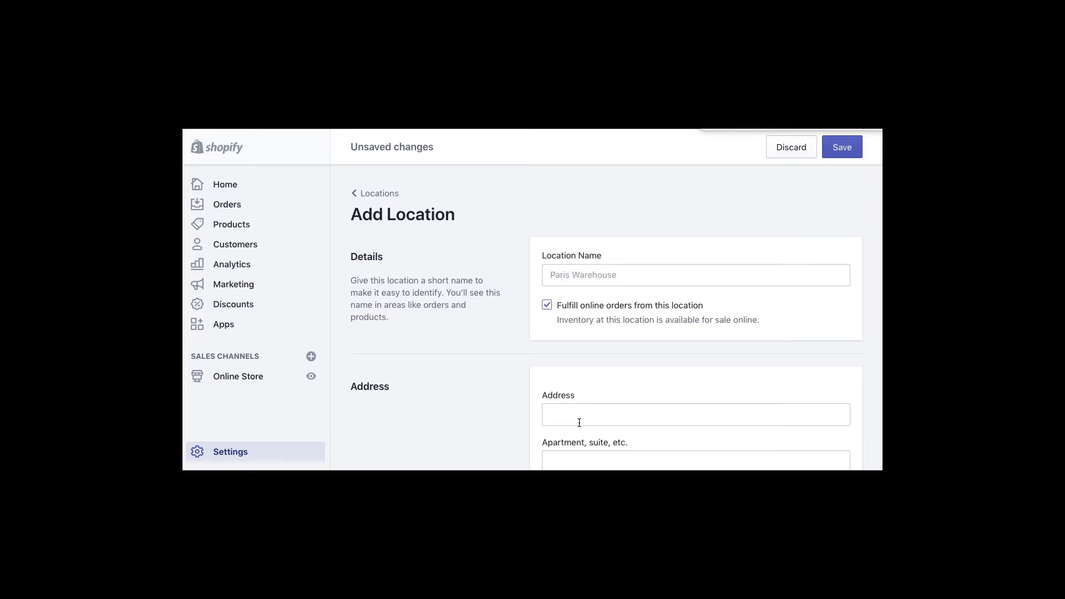
scroll(577, 416, down, 4)
scroll(567, 413, up, 4)
click(791, 148)
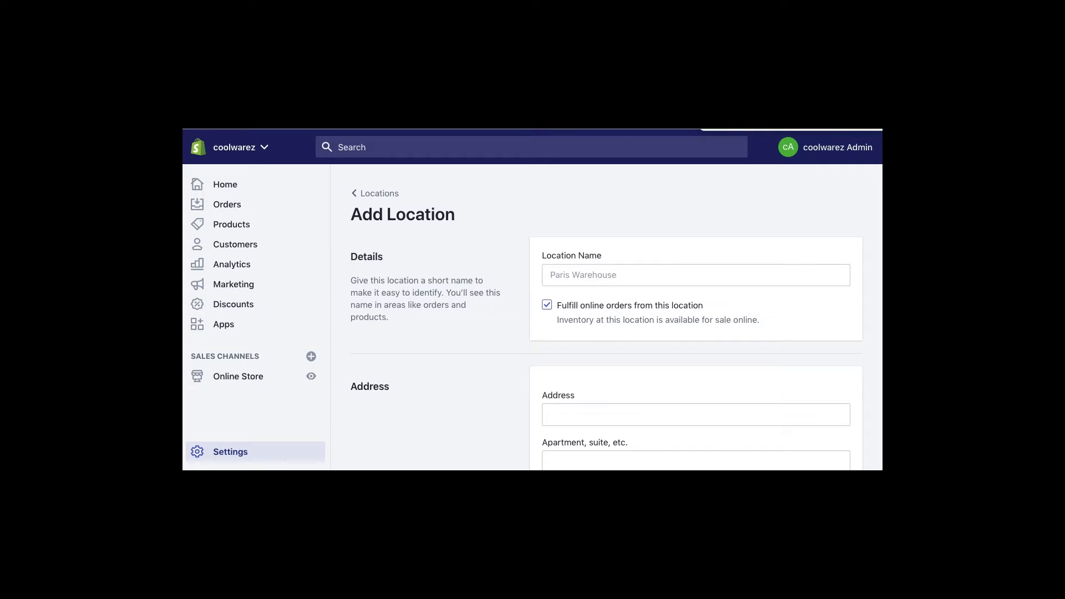
click(389, 194)
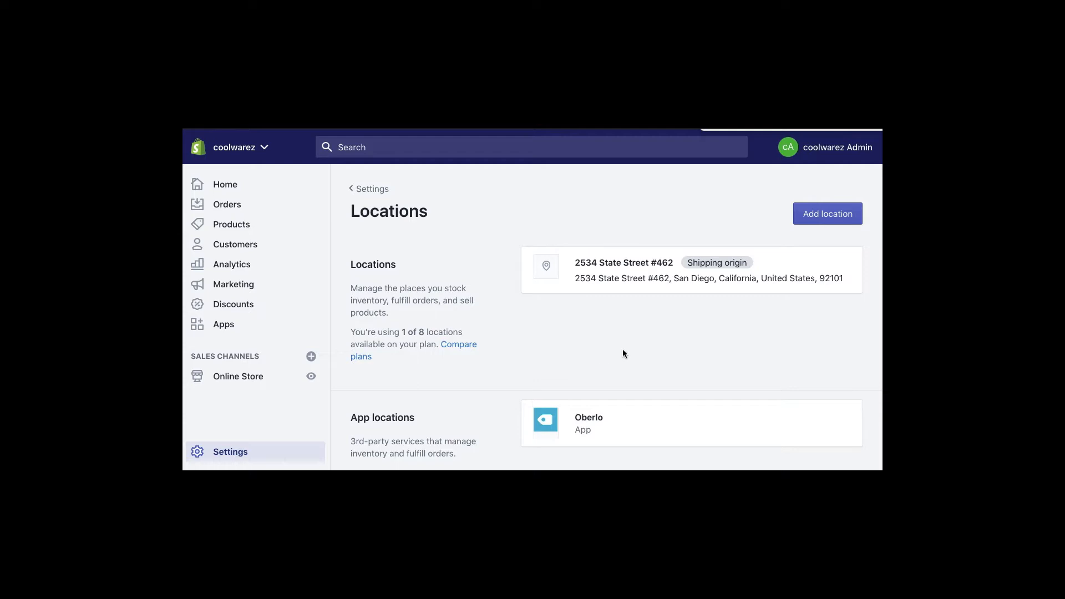
- Return to the Settings overview and open the Shipping settings
scroll(622, 370, down, 3)
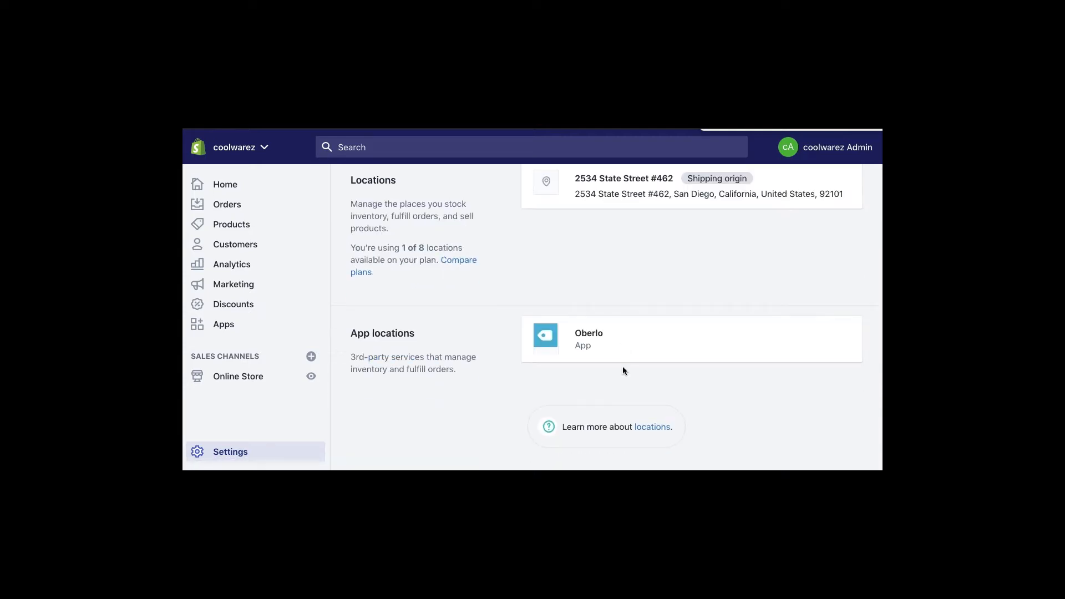
scroll(623, 370, up, 3)
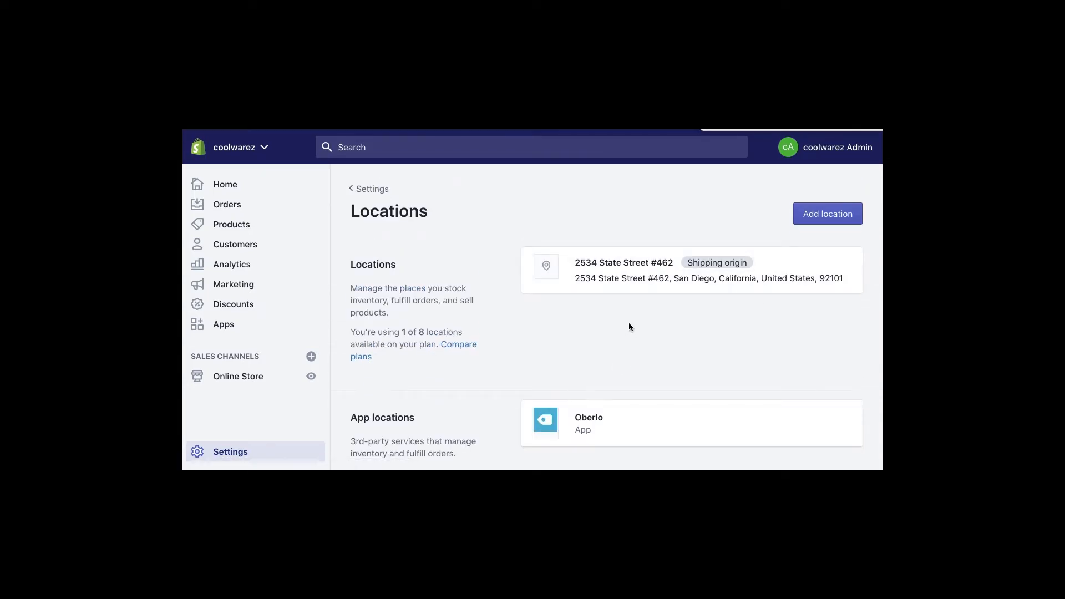
click(367, 189)
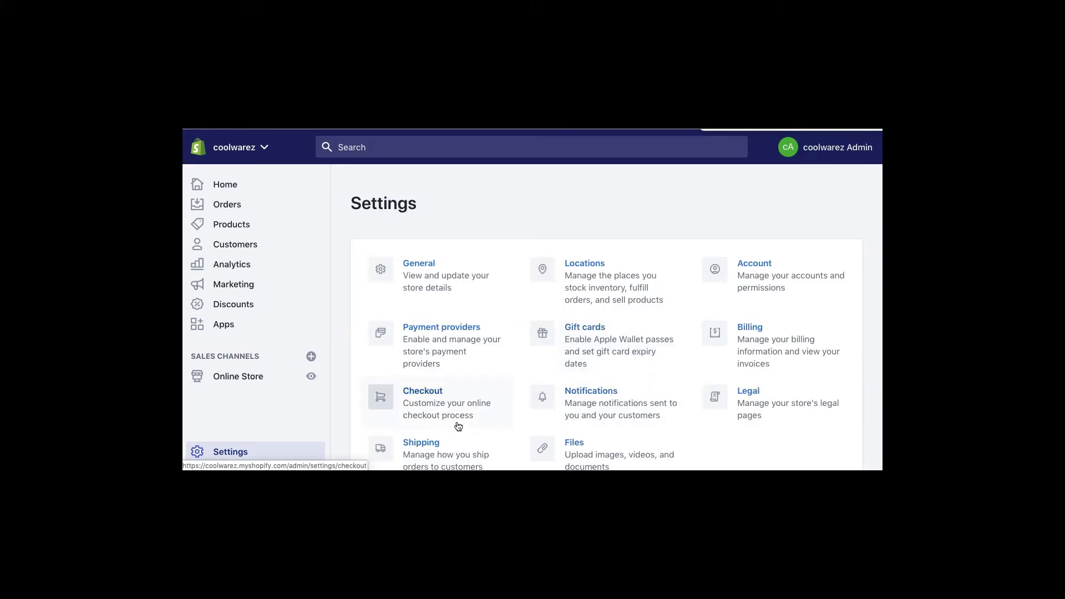
scroll(492, 387, down, 4)
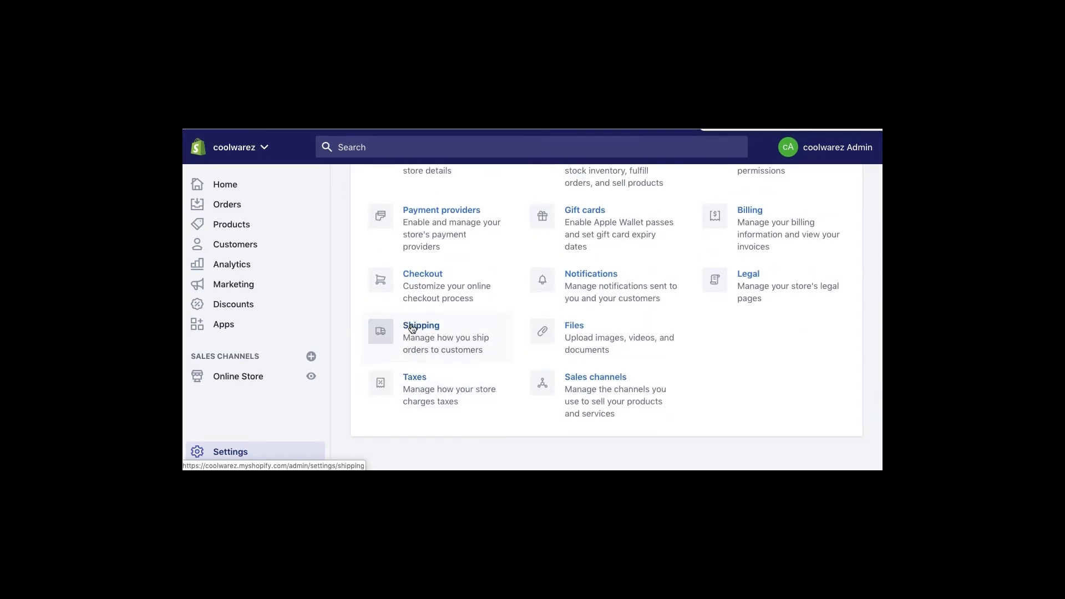
click(481, 391)
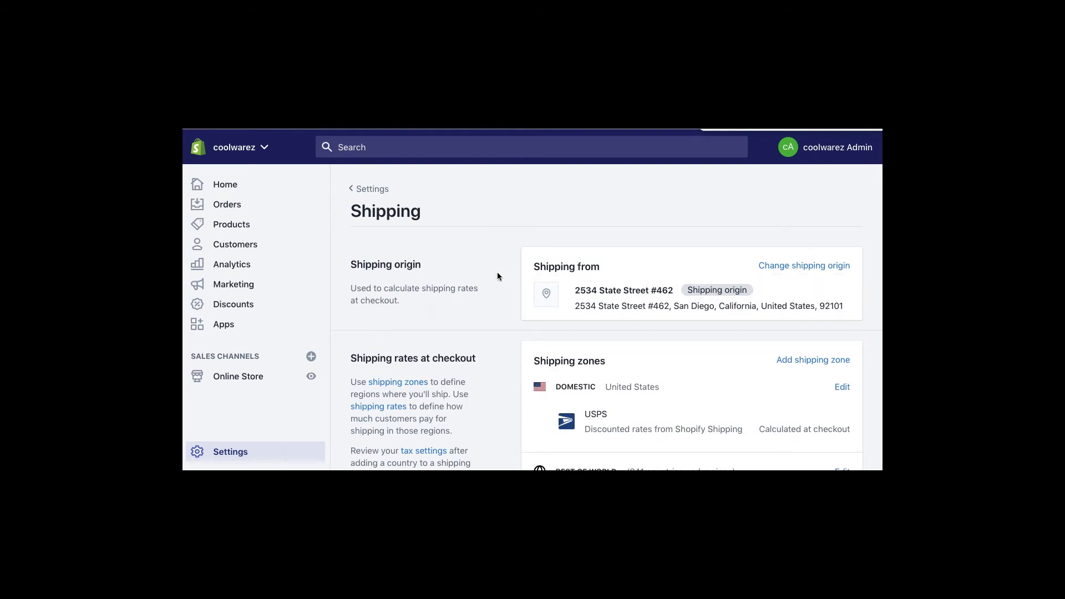
- Scan the shipping zones list and open the Domestic zone covering all 62 US states/territories
scroll(502, 311, down, 1)
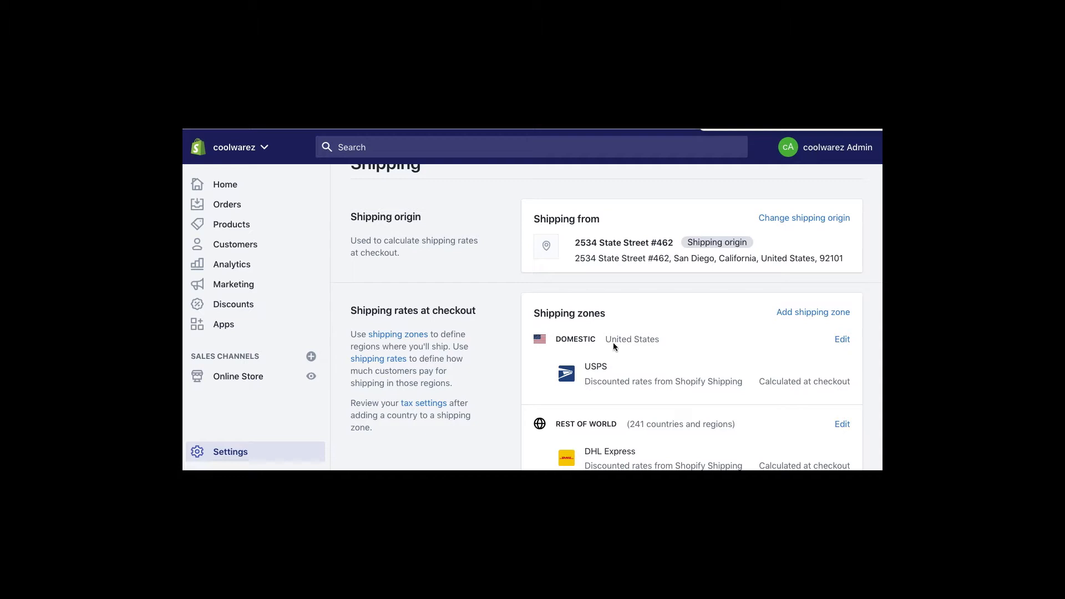
drag(608, 367, 592, 368)
click(641, 366)
scroll(676, 353, down, 3)
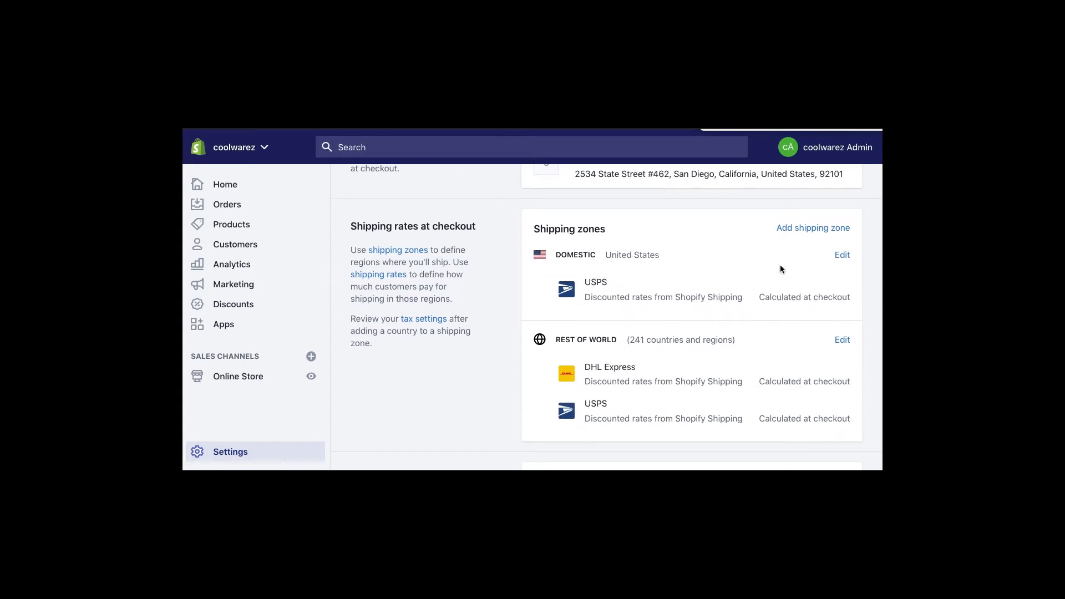
click(842, 256)
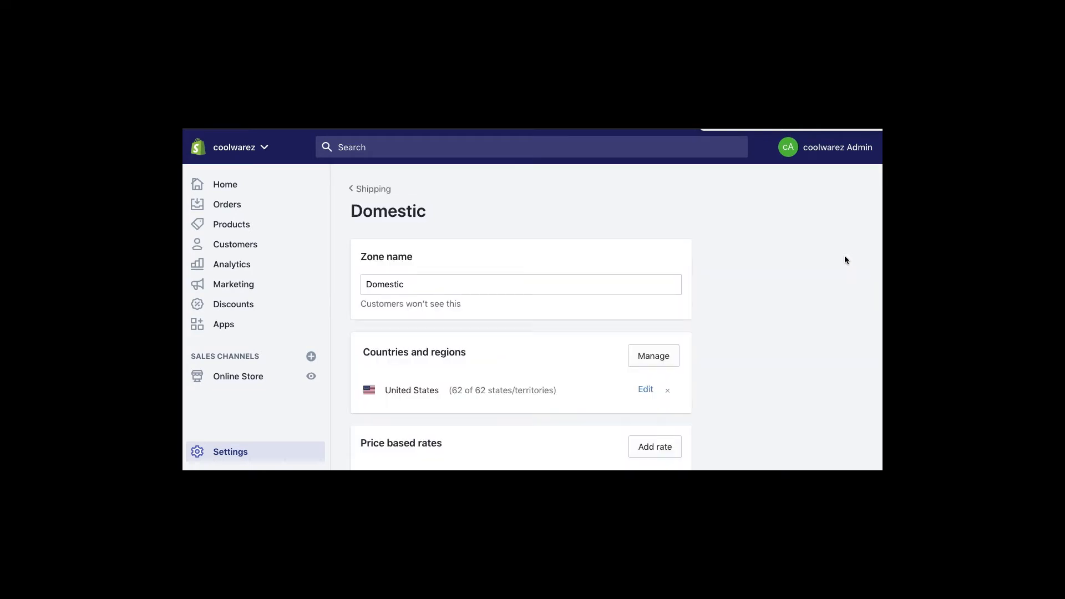
- Browse the Domestic zone's rates and start a new price-based rate with a $0.00 minimum
scroll(753, 349, down, 4)
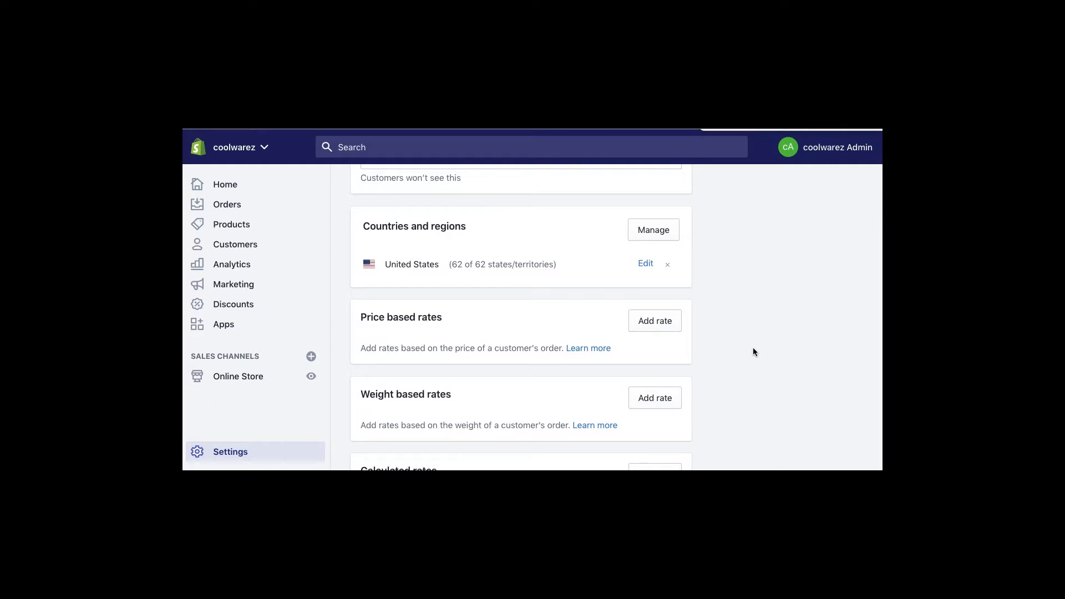
scroll(753, 347, down, 3)
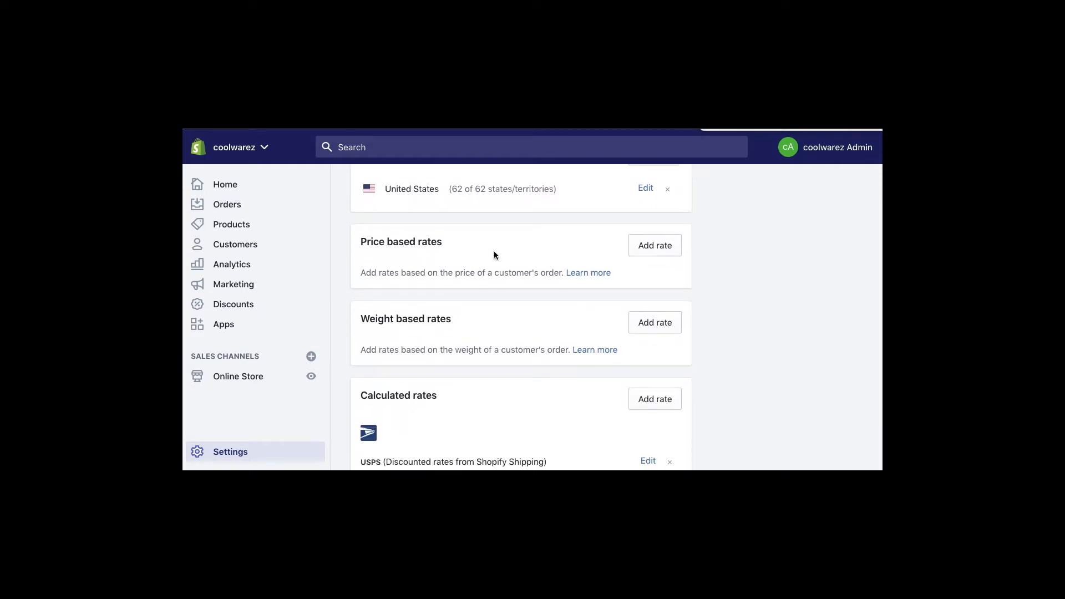
scroll(527, 335, down, 6)
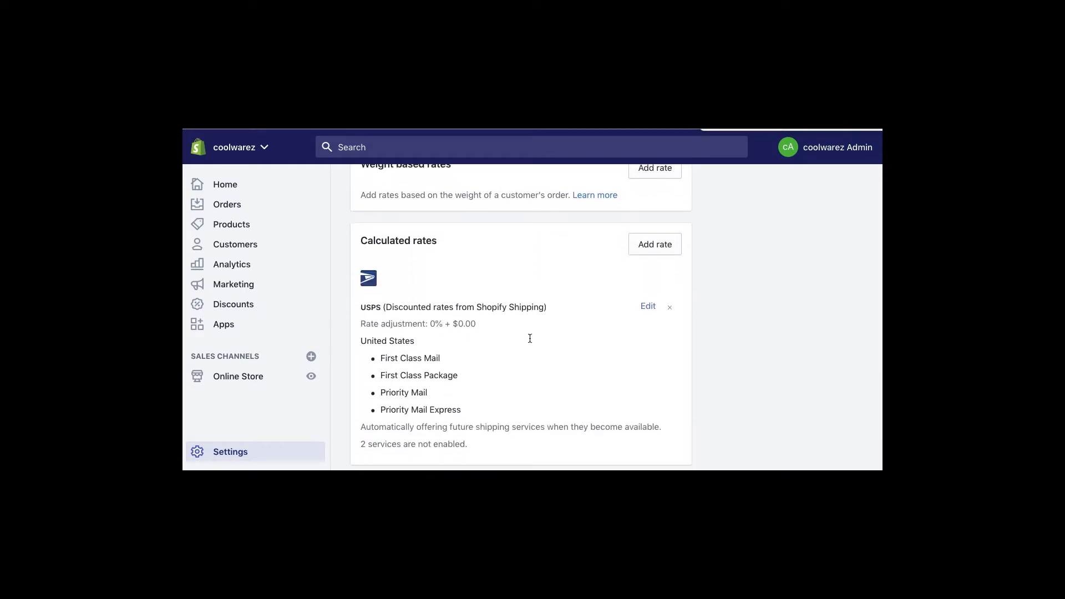
scroll(577, 339, up, 8)
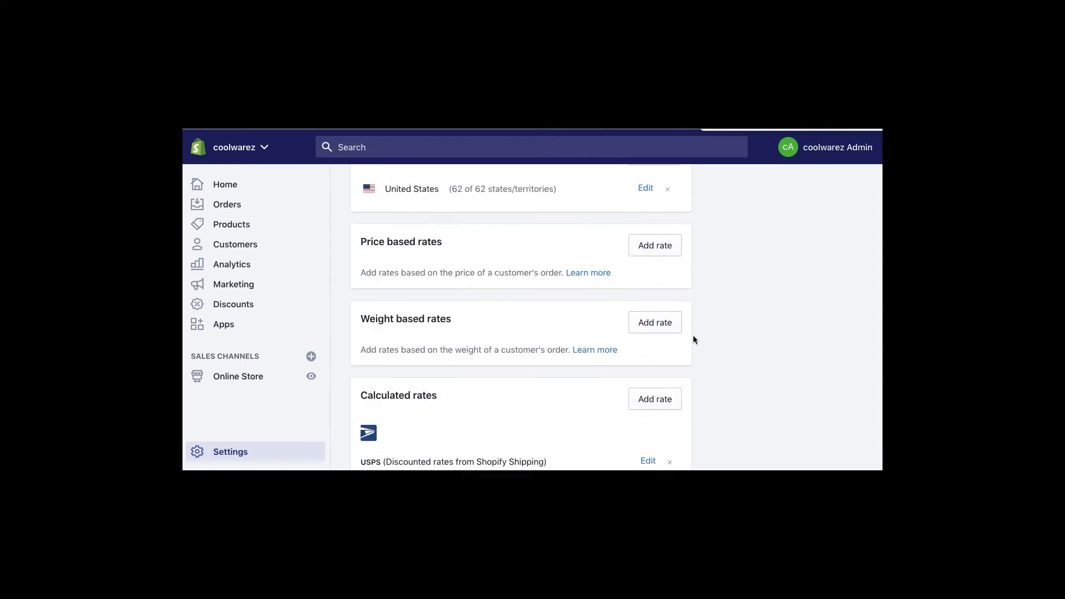
scroll(697, 336, up, 2)
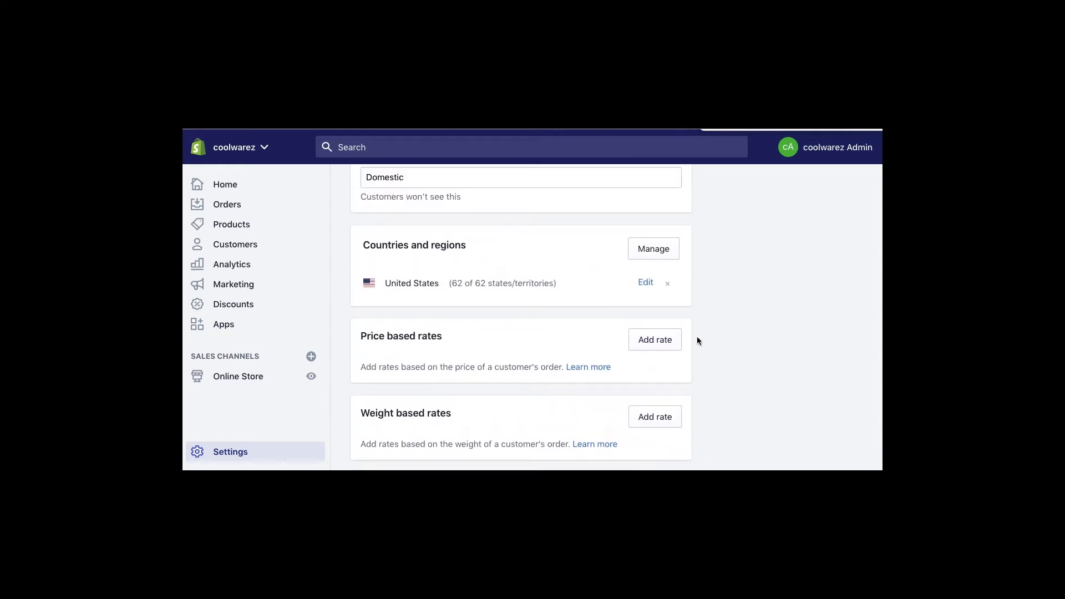
scroll(726, 353, up, 1)
scroll(727, 354, down, 2)
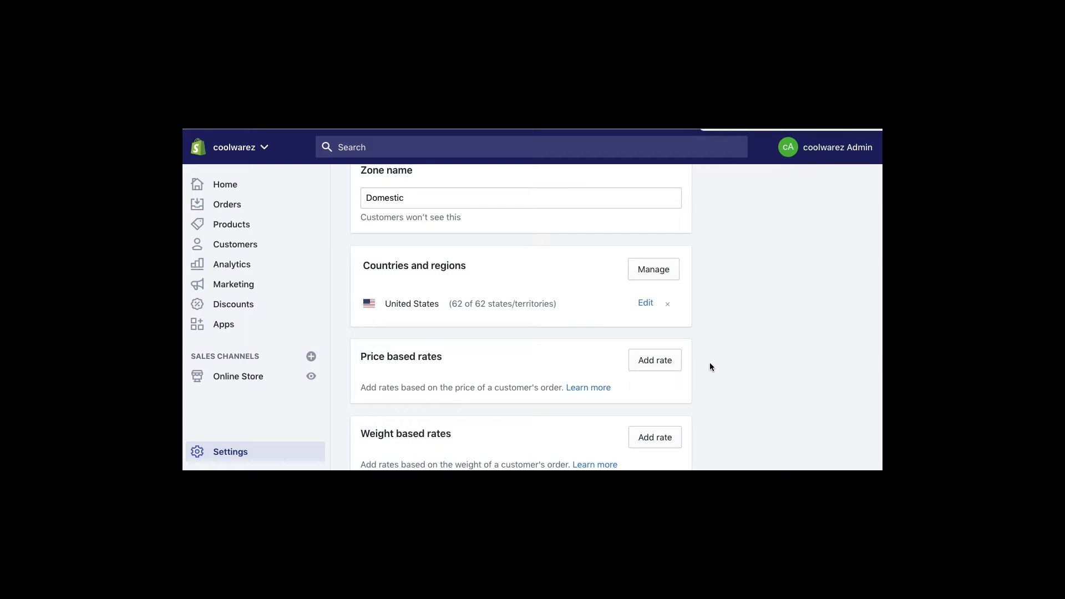
click(654, 361)
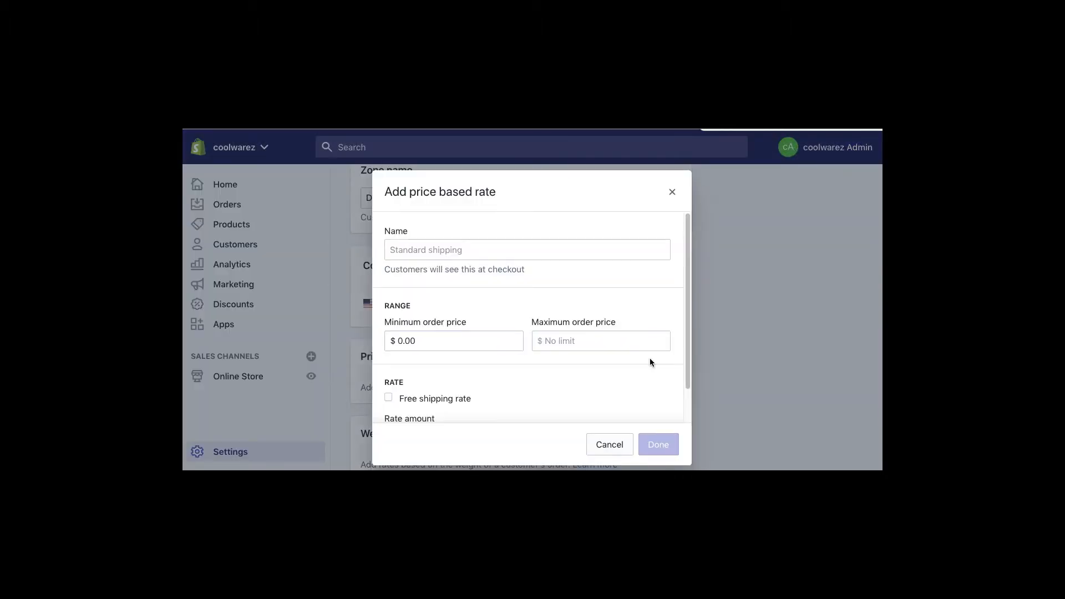
- Add a free 'Free Shipping' rate for orders $0.00–$5.00 and save the Domestic zone
click(425, 251)
text(Free Shipping)
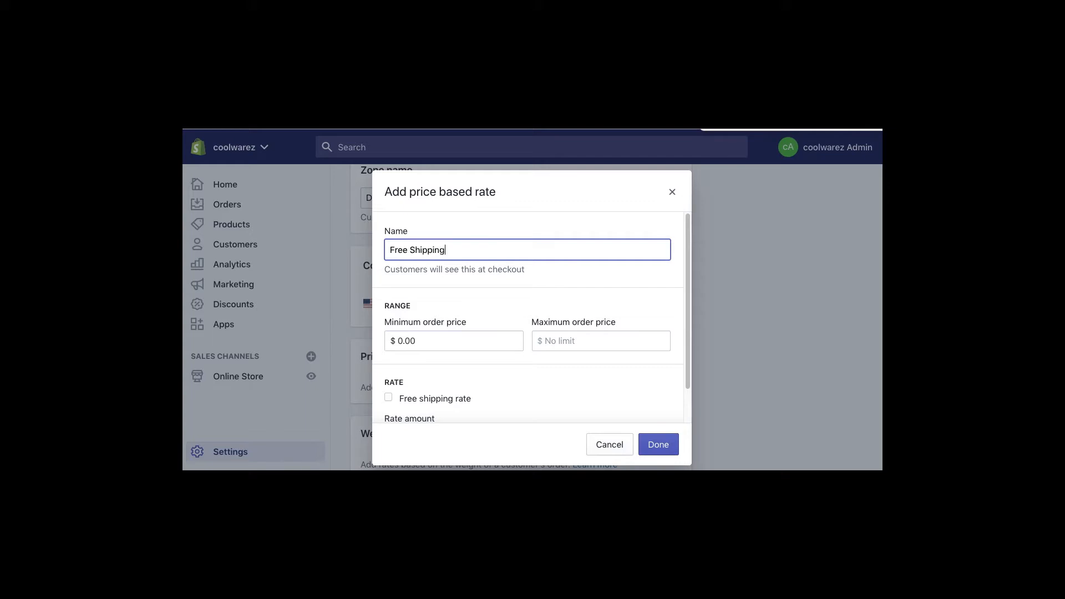
click(544, 340)
text(1)
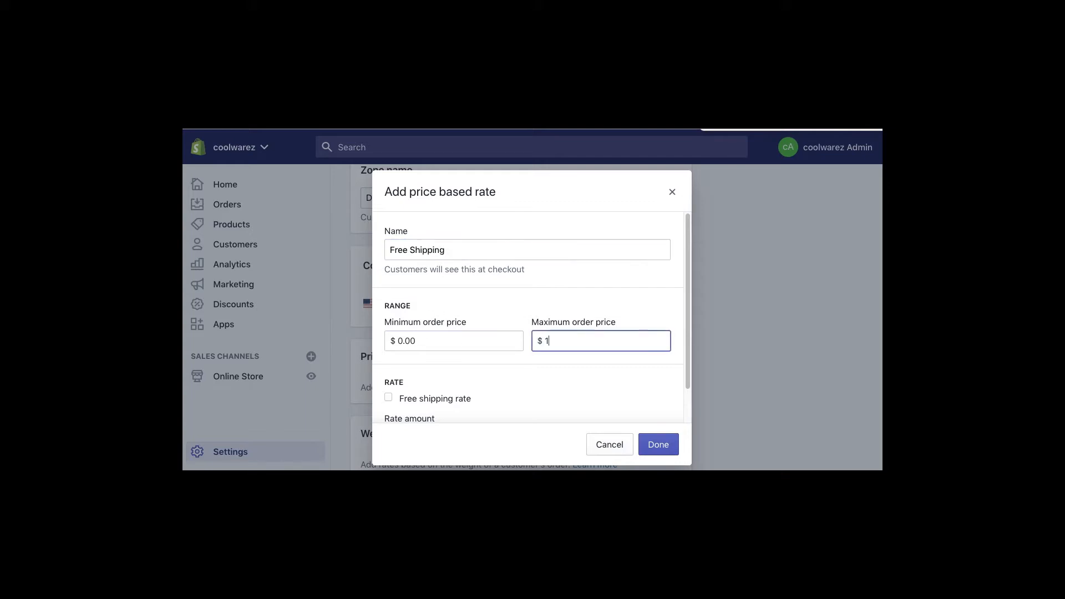
key(BackSpace)
text(4.99)
key(BackSpace)
key(BackSpace)
key(BackSpace)
key(BackSpace)
text(500)
text(.00)
click(388, 398)
scroll(685, 349, down, 2)
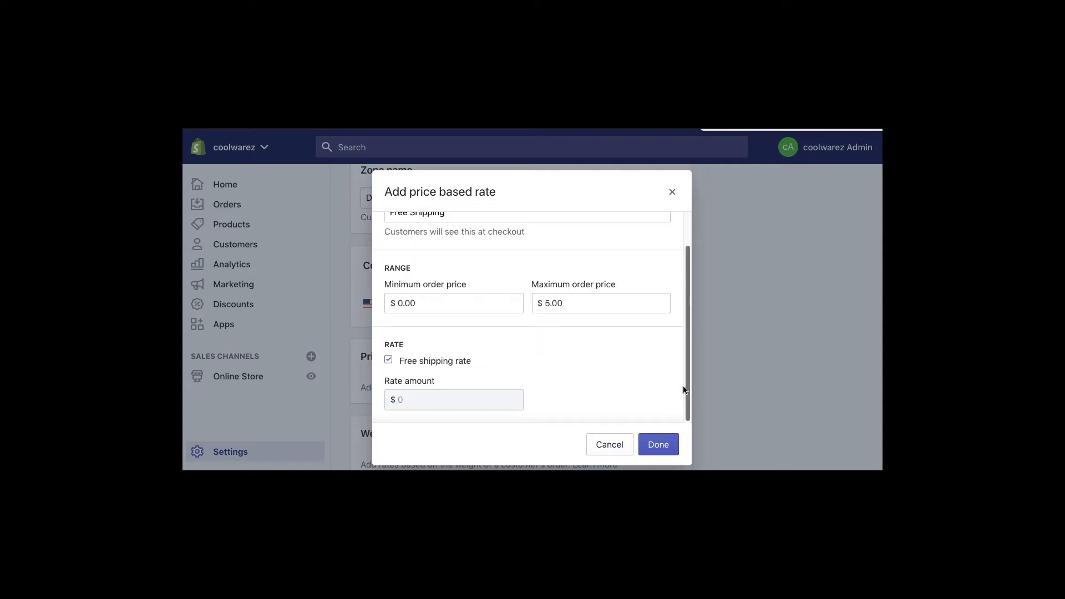
click(658, 443)
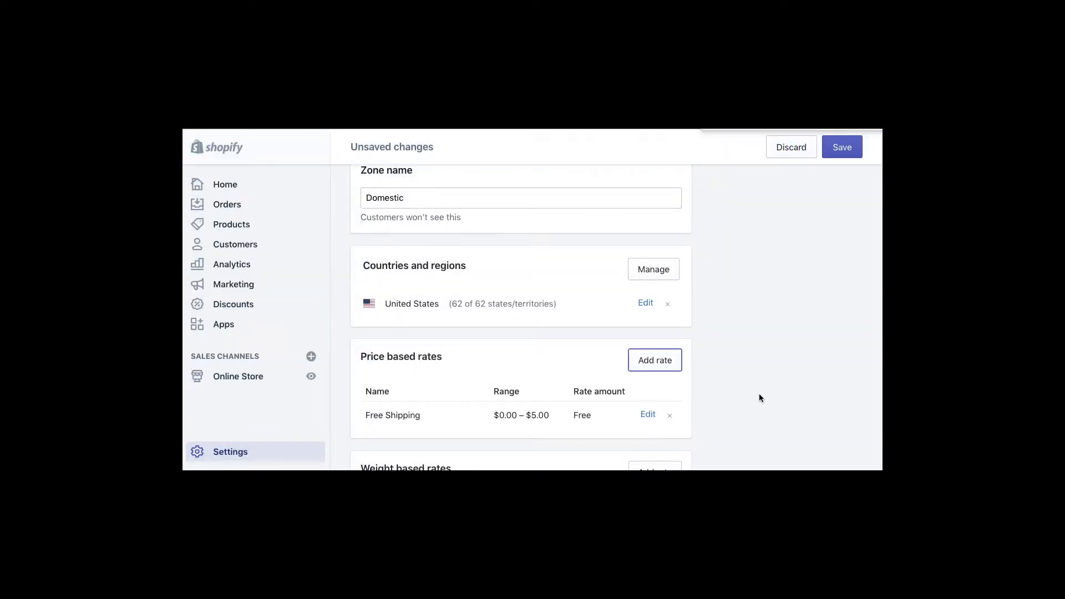
click(842, 147)
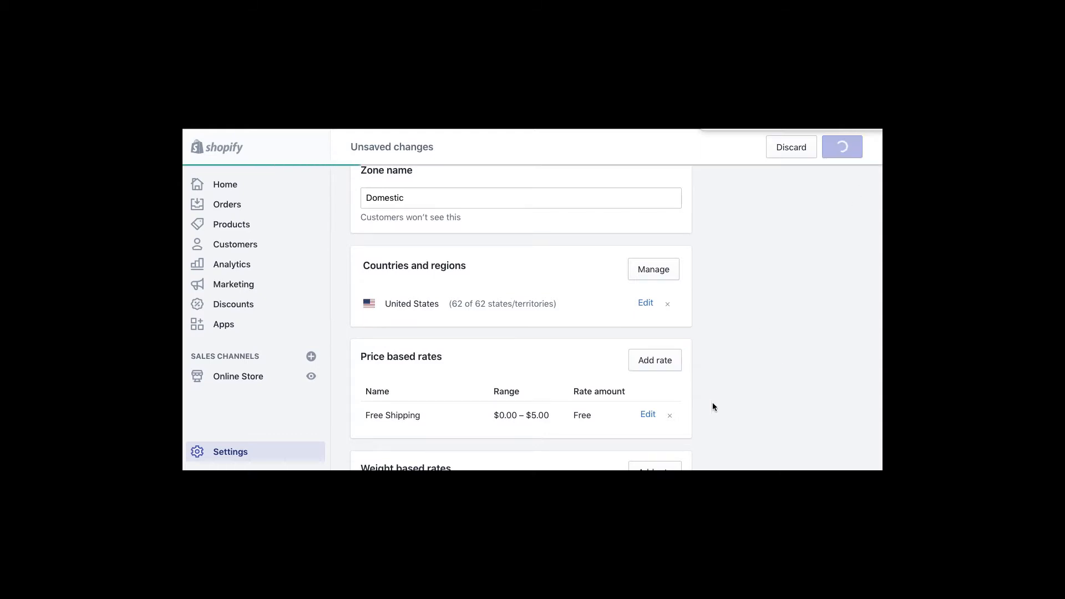
scroll(712, 407, down, 1)
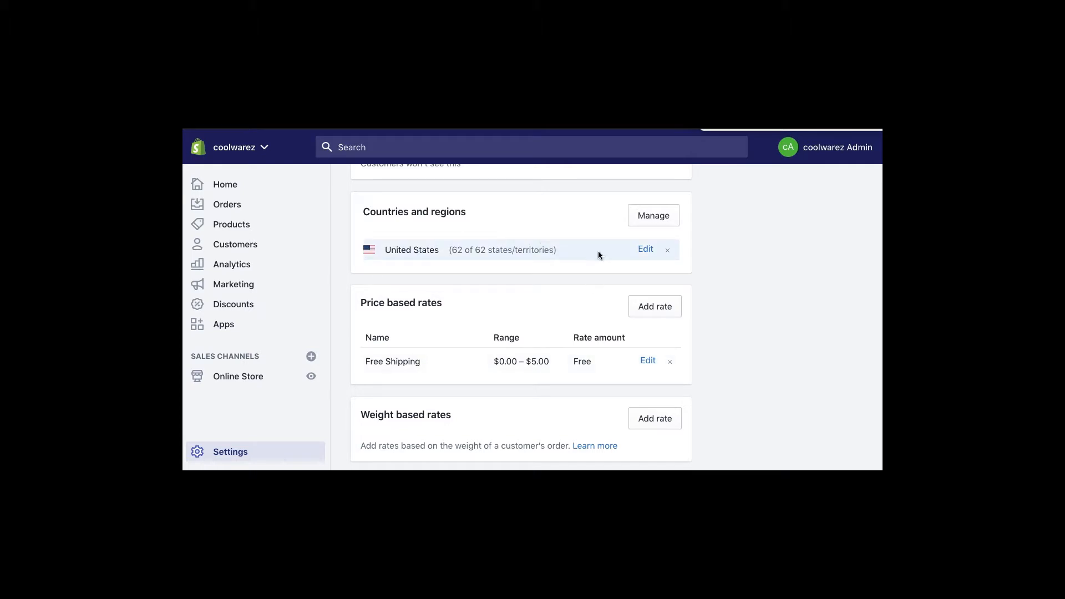
- Remove Alaska, Hawaii and the three Armed Forces regions from the Domestic zone's states
click(645, 249)
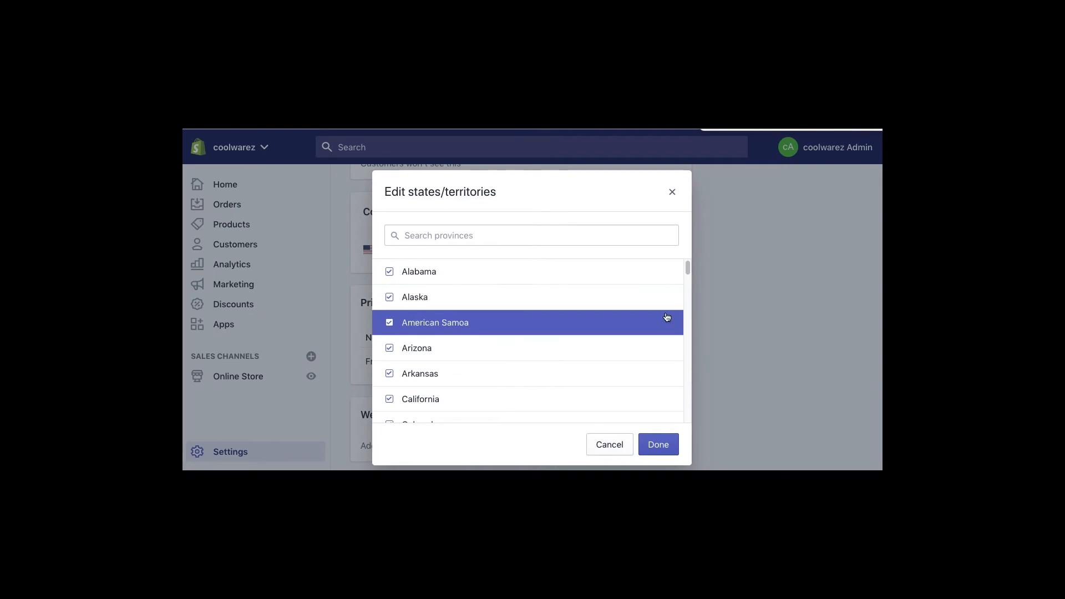
drag(688, 272, 637, 416)
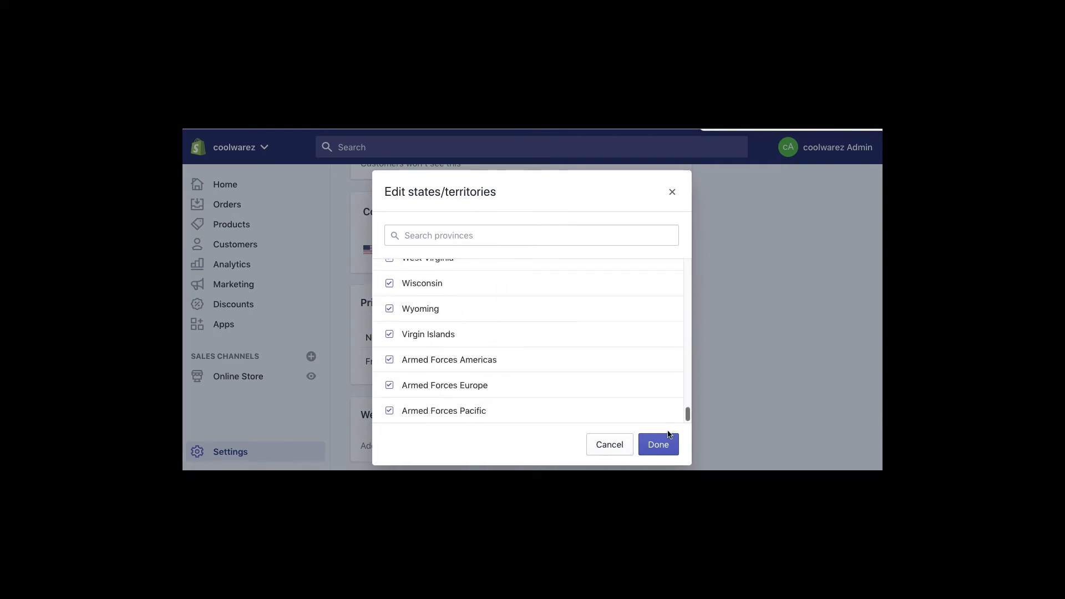
click(389, 360)
click(389, 388)
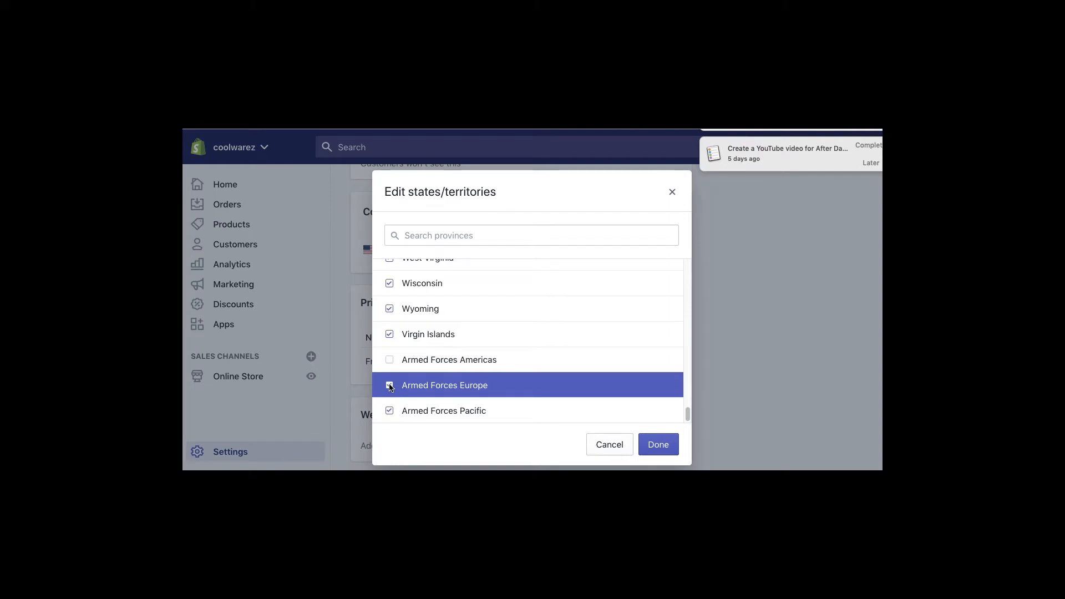
click(390, 410)
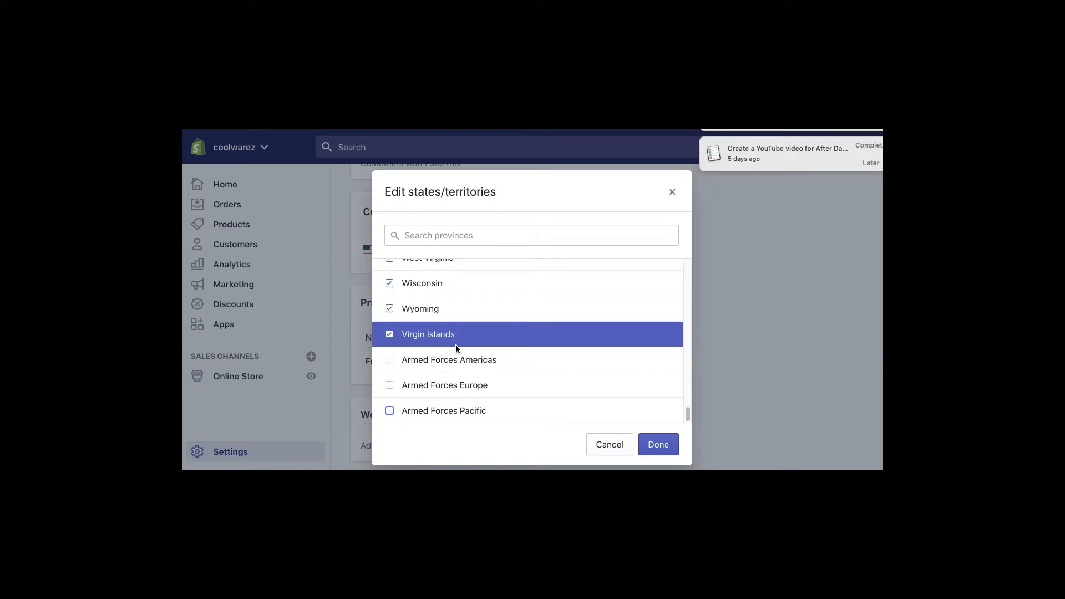
scroll(455, 348, up, 5)
scroll(456, 347, up, 8)
scroll(455, 348, up, 15)
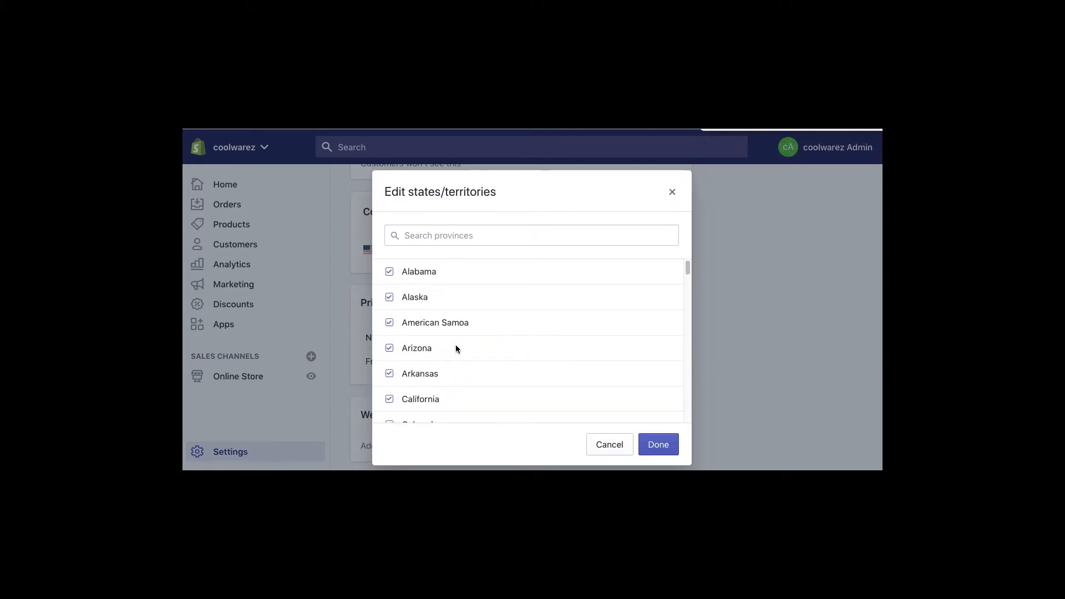
click(390, 298)
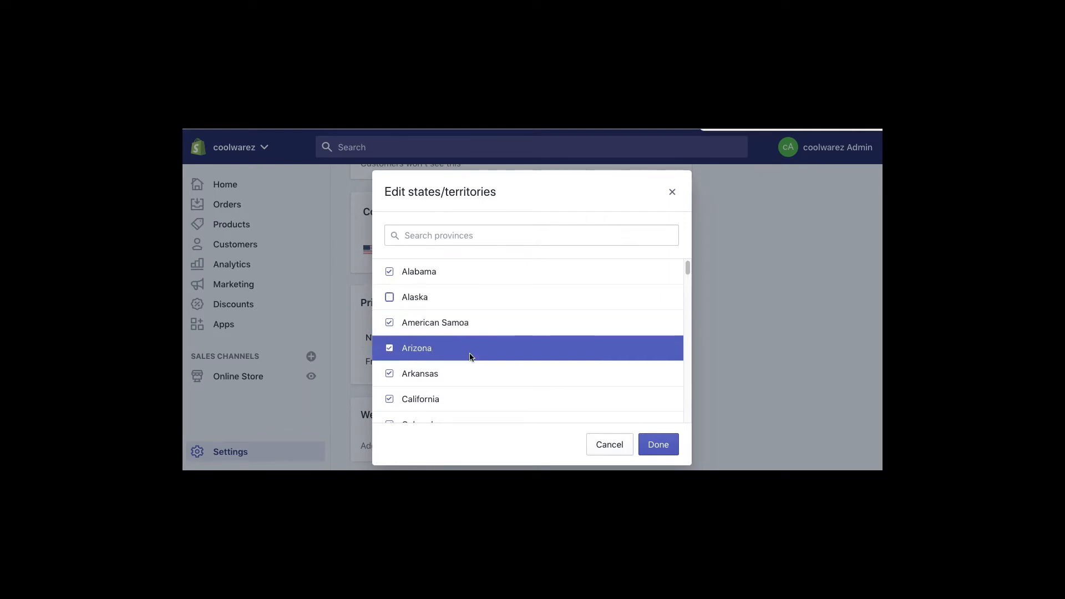
scroll(458, 394, down, 3)
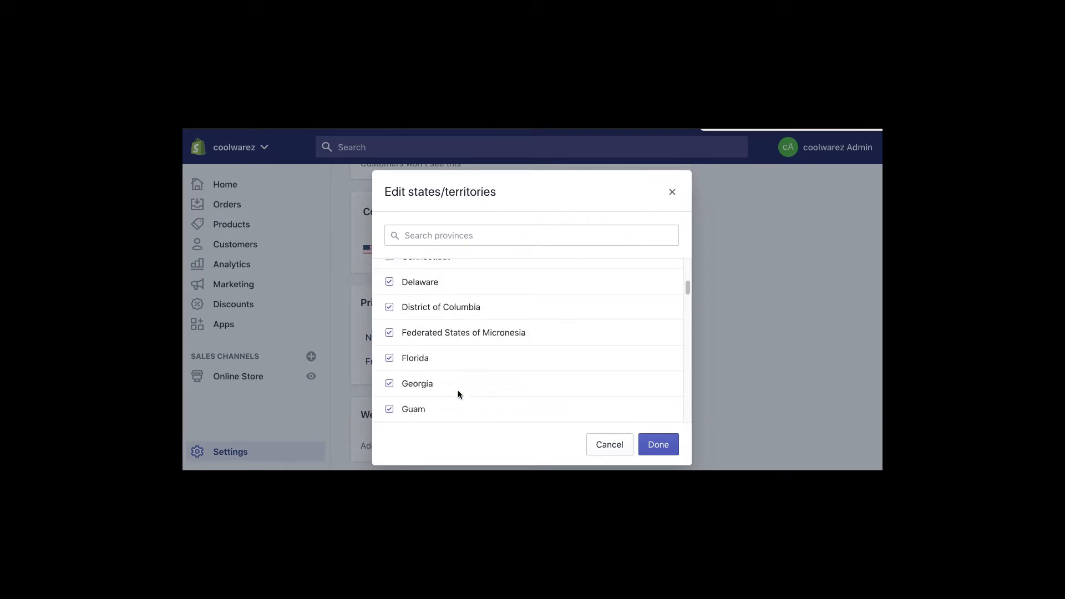
click(389, 349)
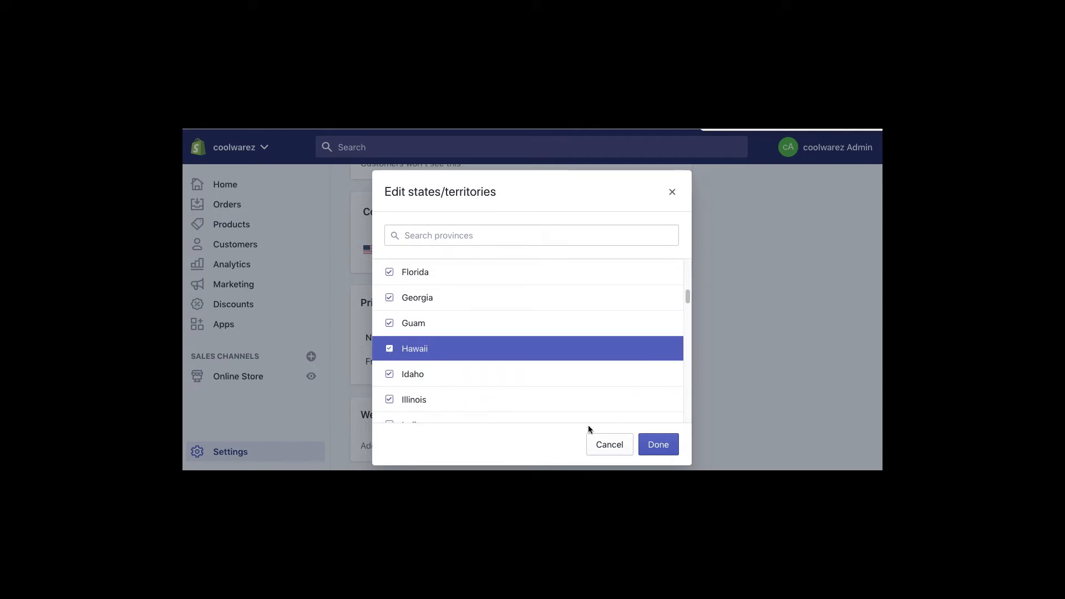
click(659, 445)
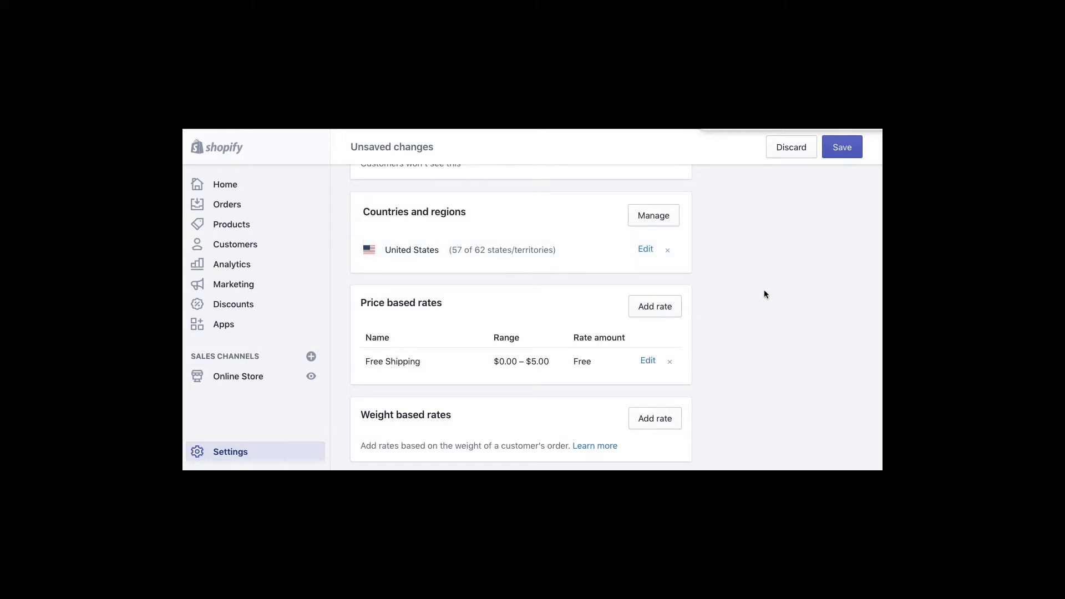
- Save the Domestic zone at 57 of 62 states and bring up Manage countries and regions
scroll(755, 291, up, 3)
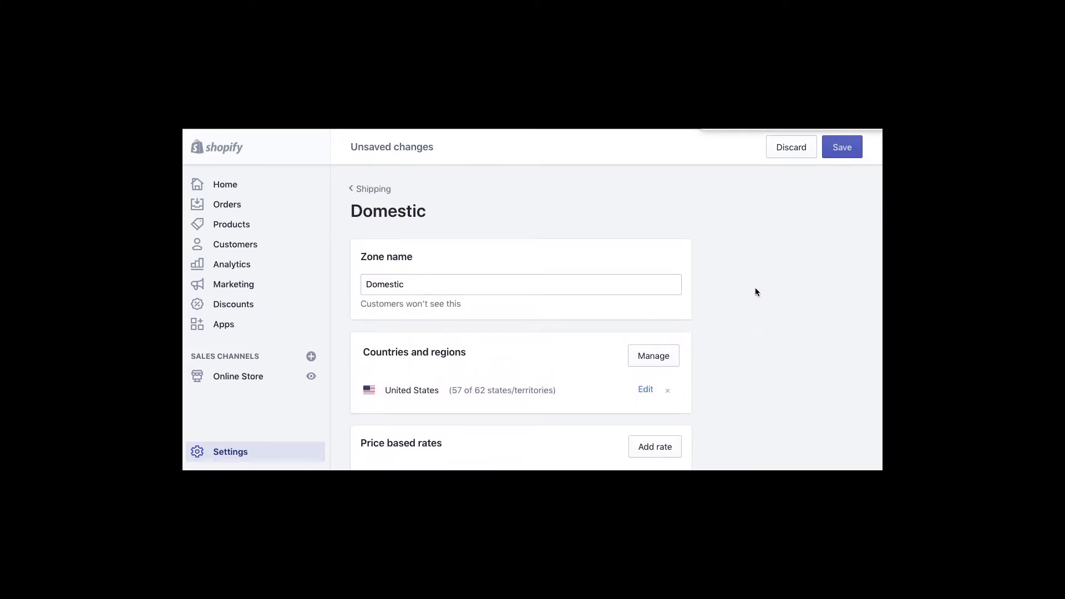
scroll(755, 292, down, 3)
scroll(705, 328, down, 5)
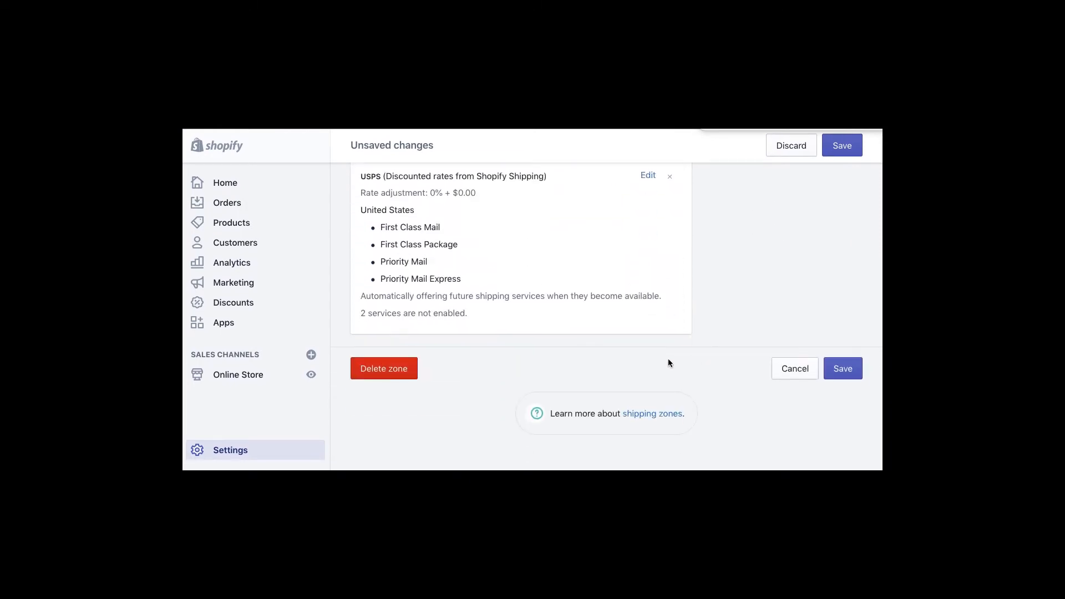
scroll(832, 299, up, 9)
click(841, 145)
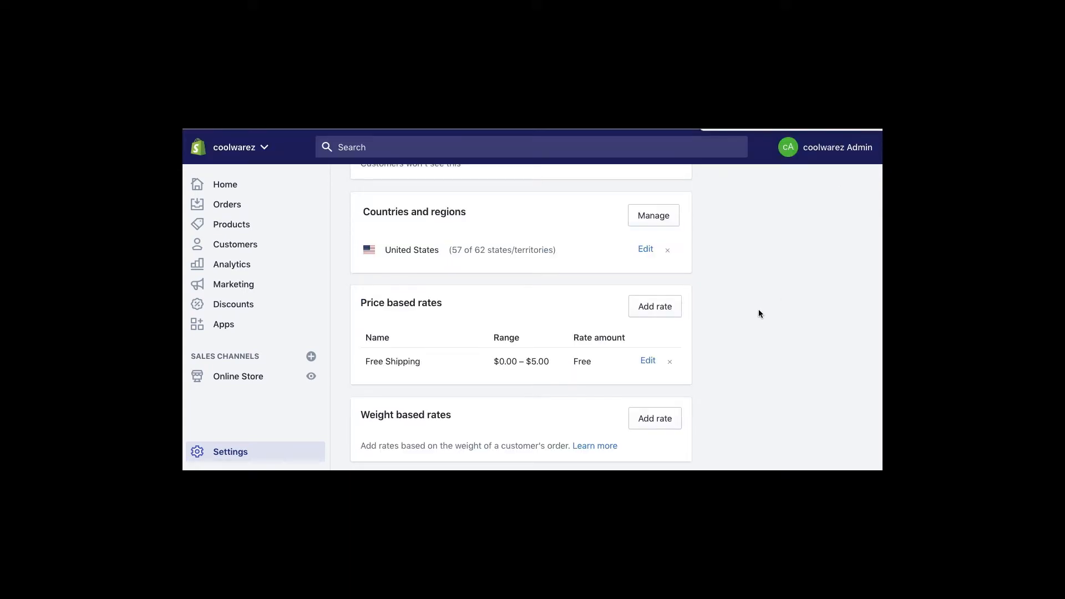
scroll(758, 313, up, 3)
scroll(737, 283, down, 2)
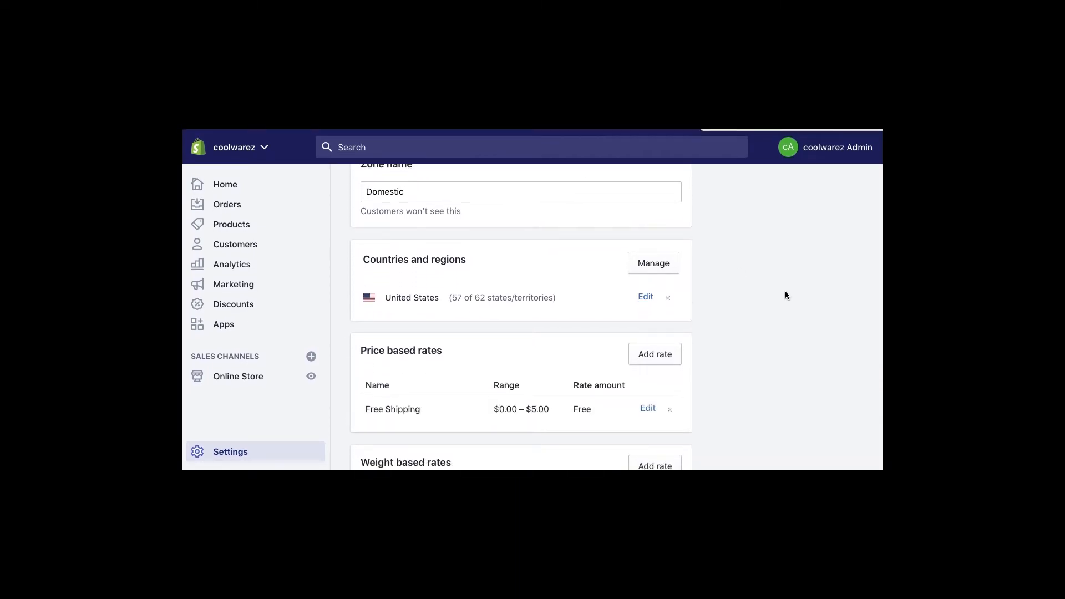
click(668, 264)
click(653, 263)
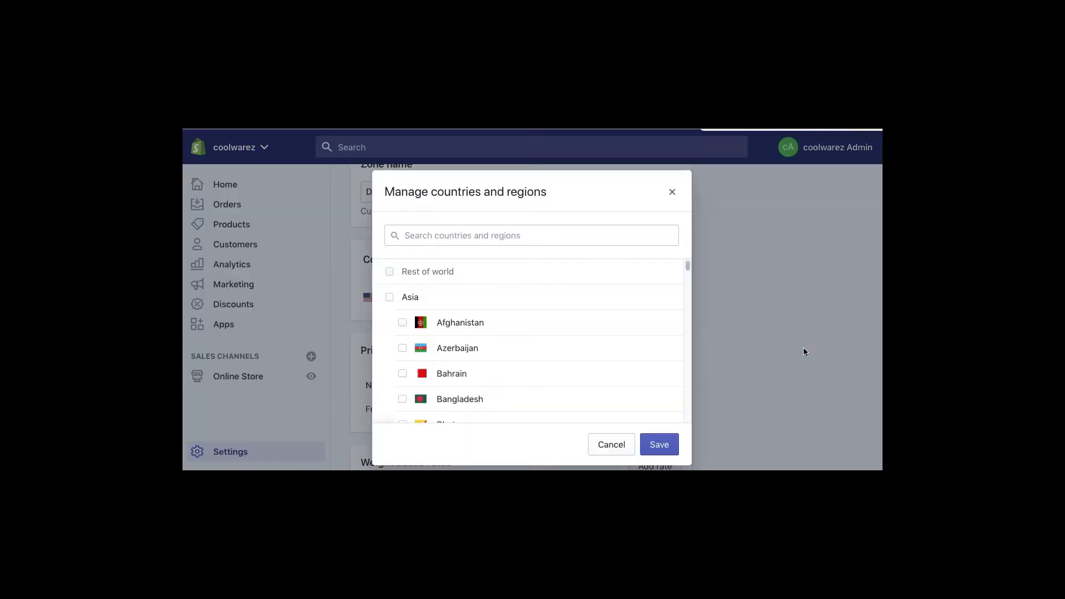
click(438, 237)
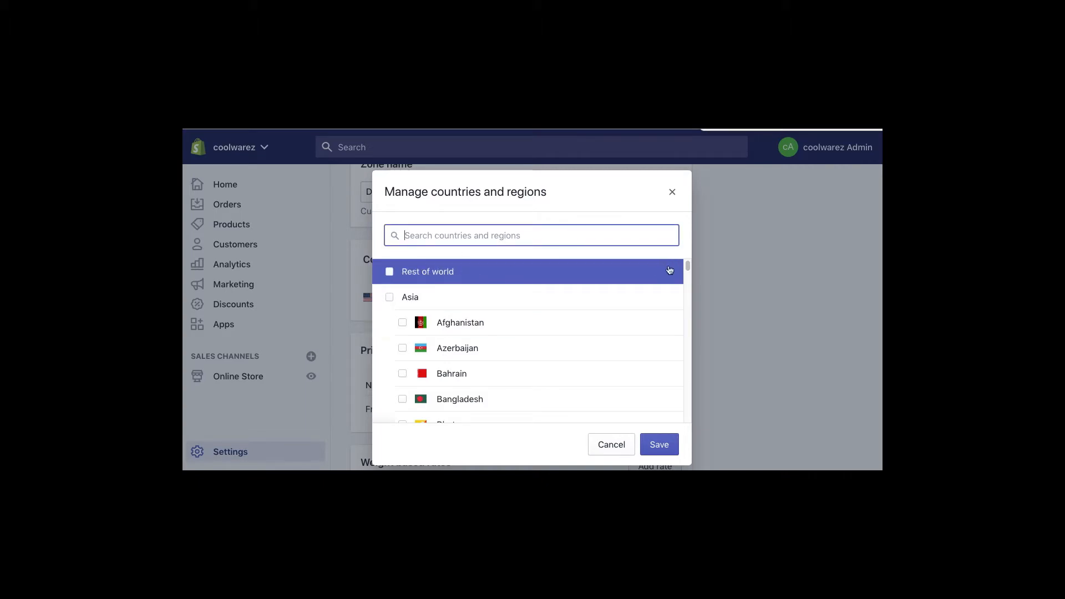
drag(688, 264, 676, 382)
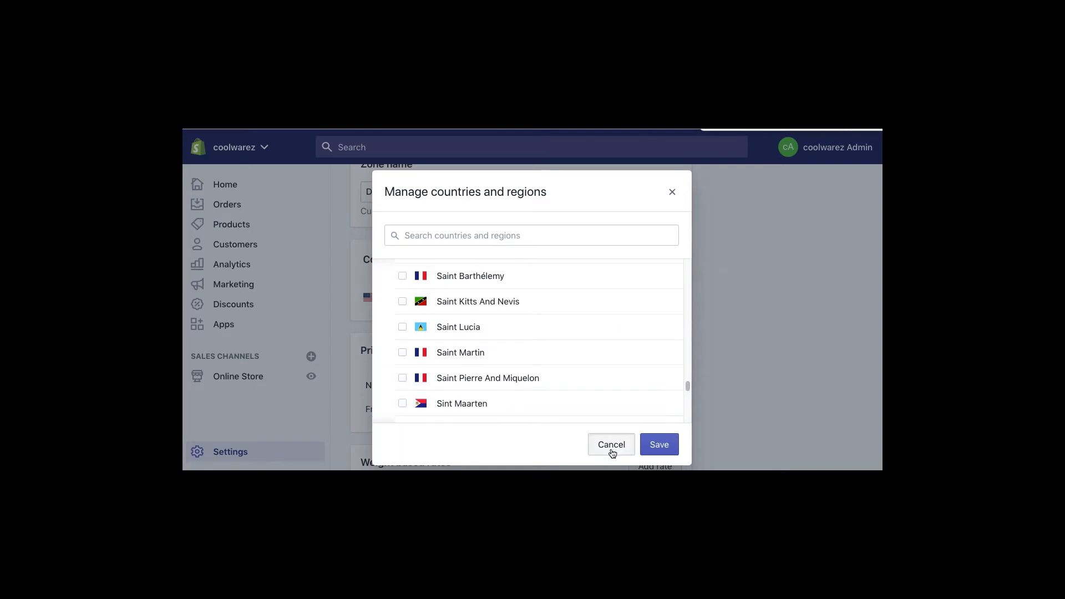
click(610, 447)
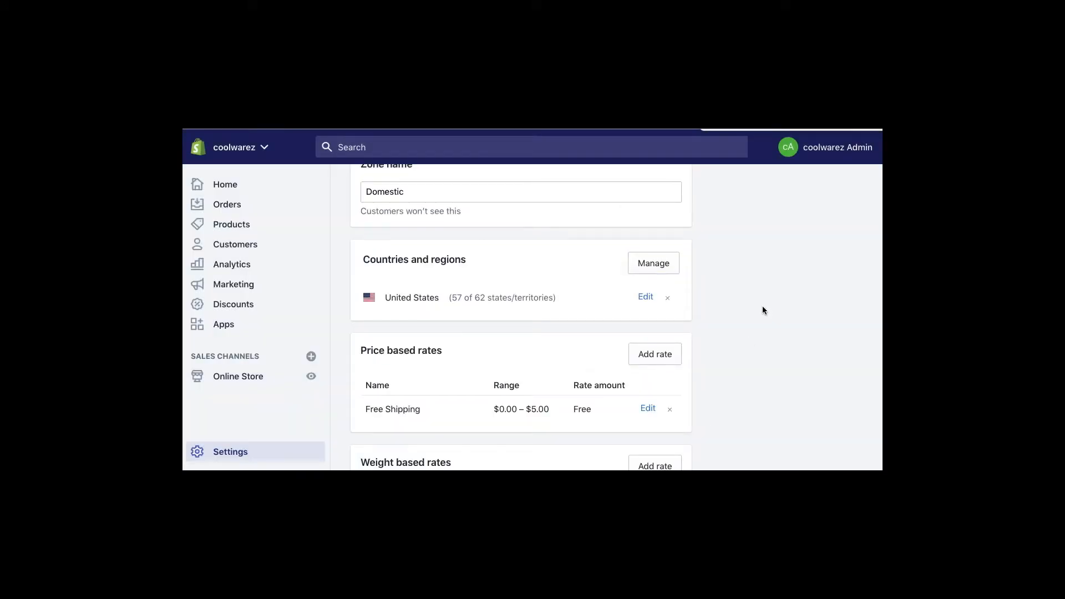
scroll(762, 305, down, 5)
scroll(704, 276, up, 10)
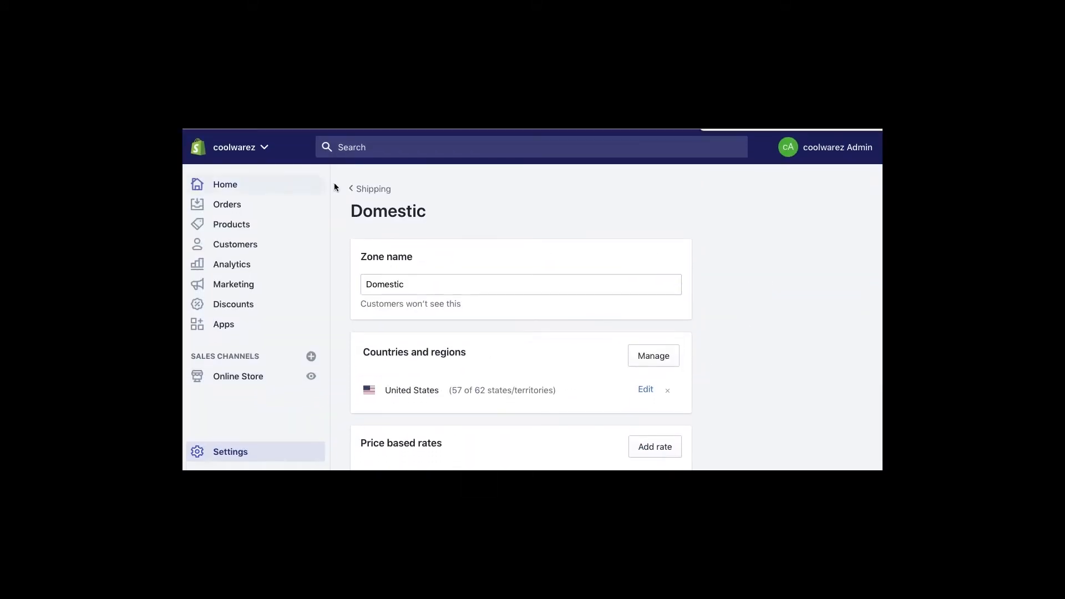
- Return to Shipping settings and open the Rest of world zone covering 241 countries
click(367, 188)
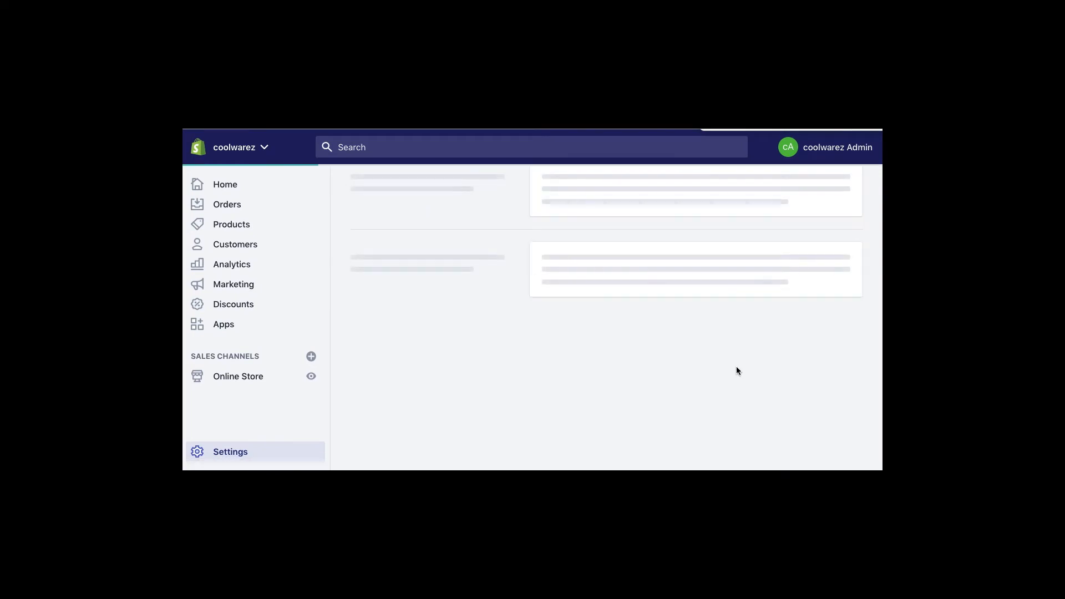
scroll(736, 370, down, 2)
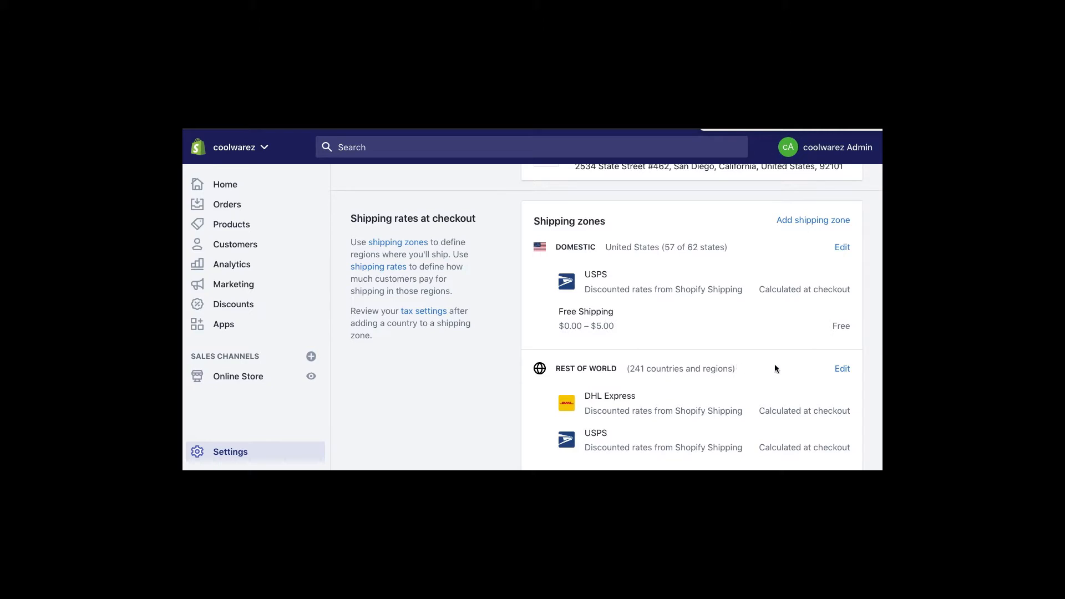
drag(632, 397, 598, 397)
scroll(640, 421, down, 2)
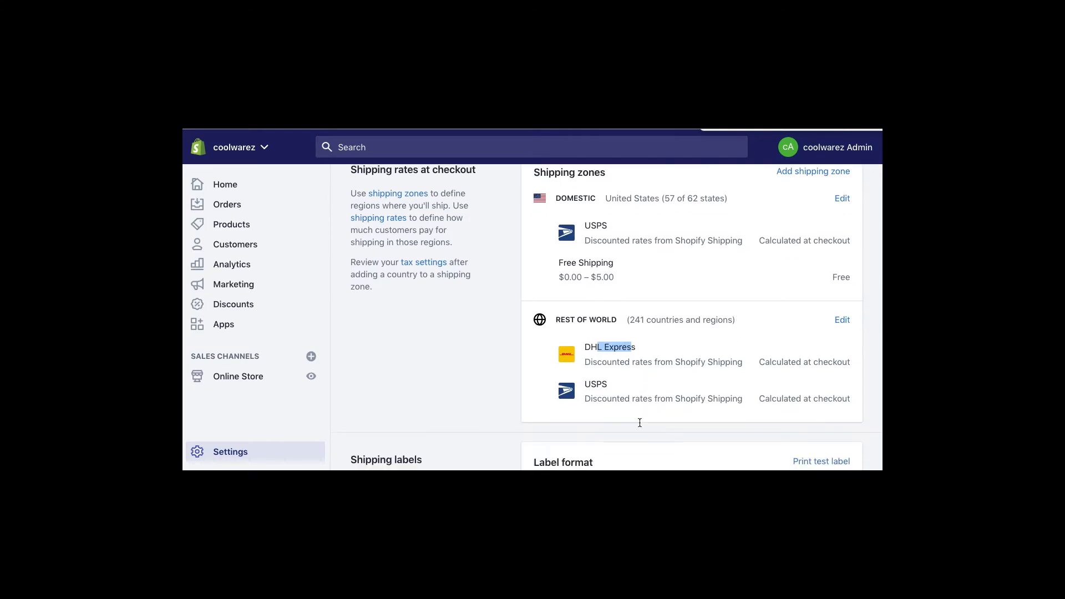
click(846, 322)
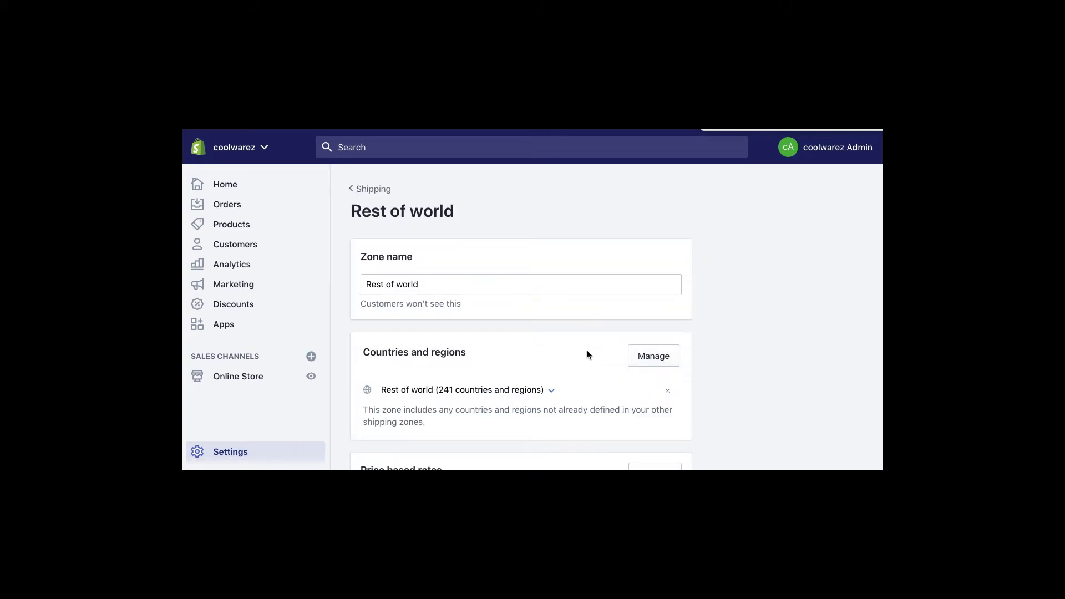
- Expand and collapse the Rest of world country list, then return to Shipping settings
scroll(559, 358, down, 3)
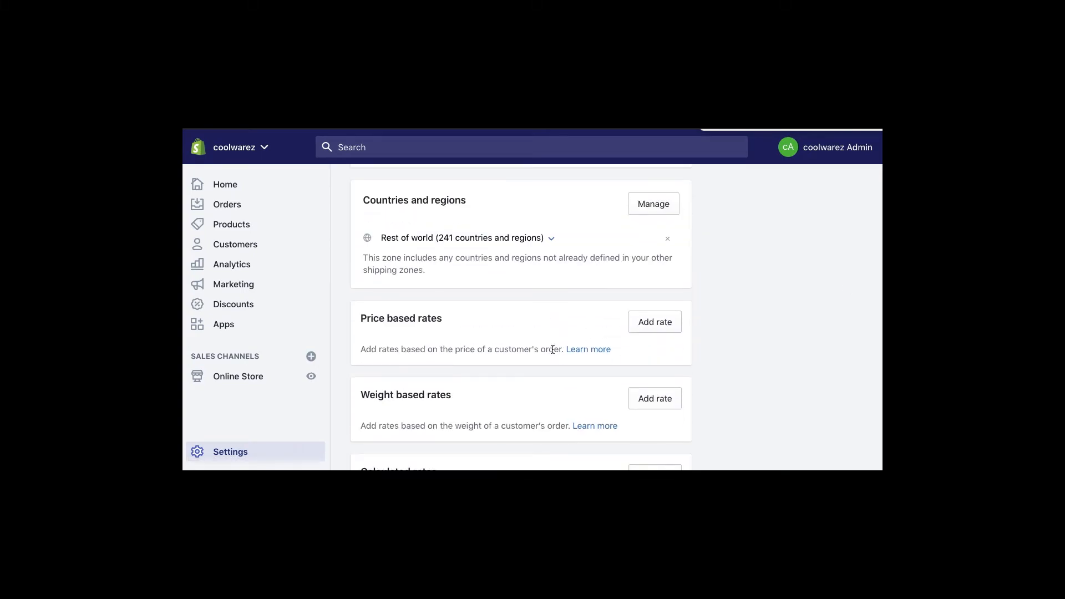
scroll(548, 341, up, 1)
click(553, 283)
click(552, 285)
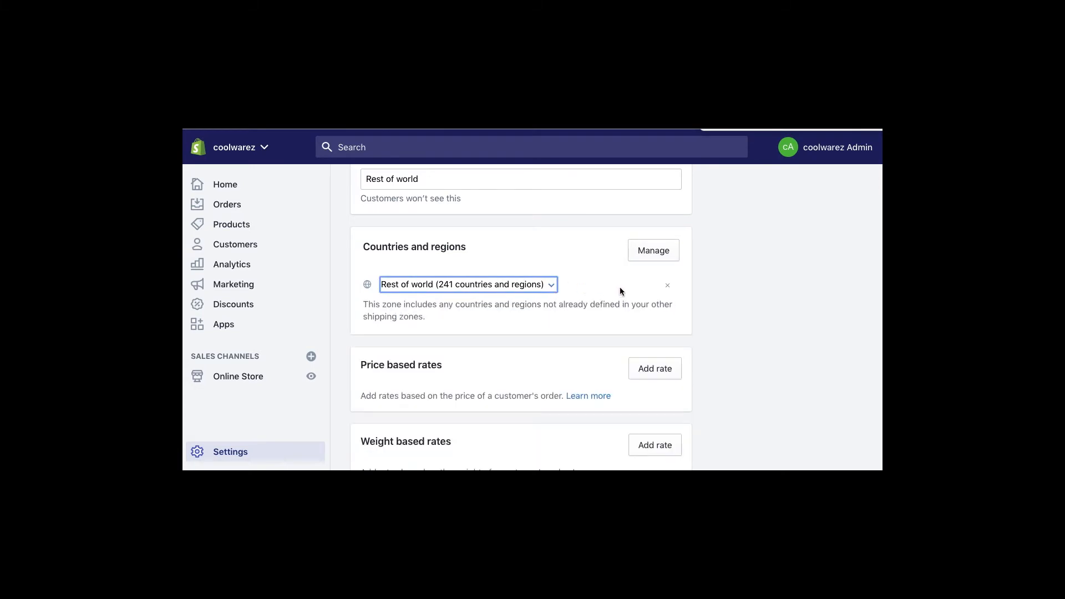
scroll(644, 264, up, 2)
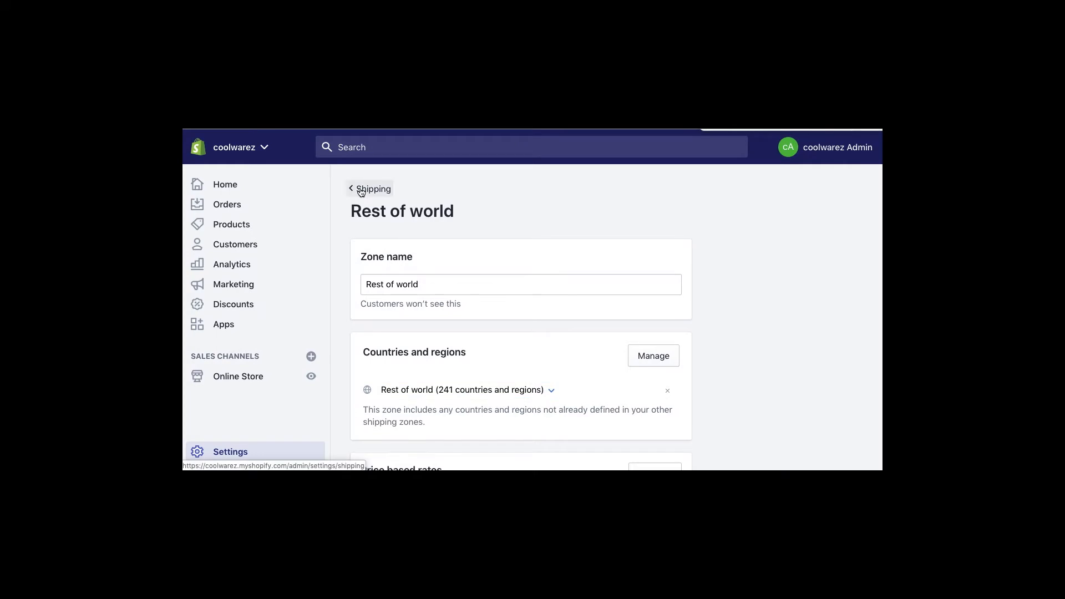
click(356, 188)
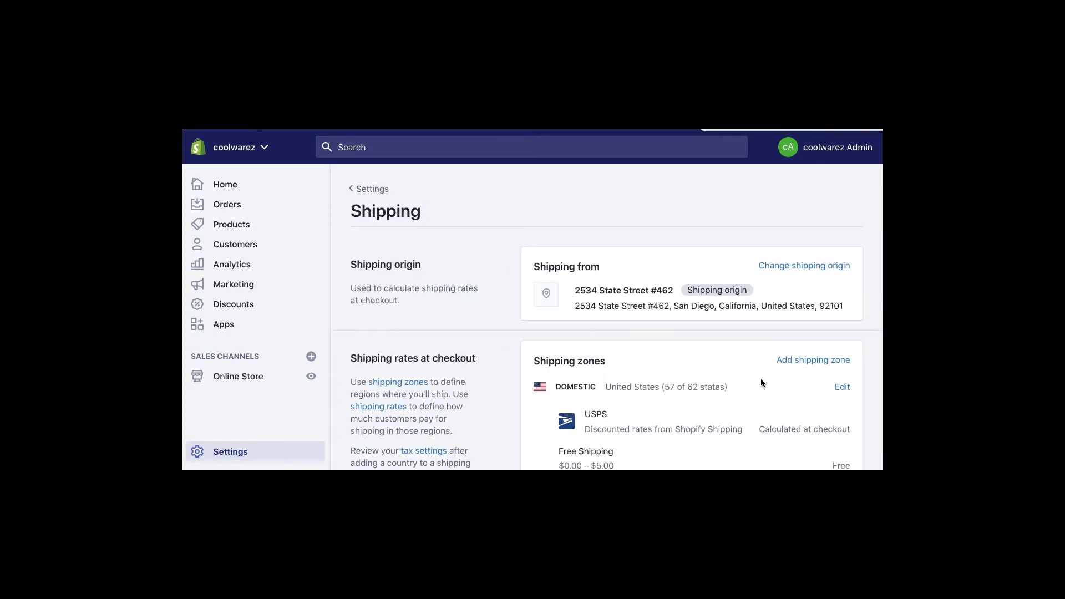
scroll(760, 382, down, 3)
- Create a new shipping zone named 'Alaska Hawaii' and add United States to it
click(806, 229)
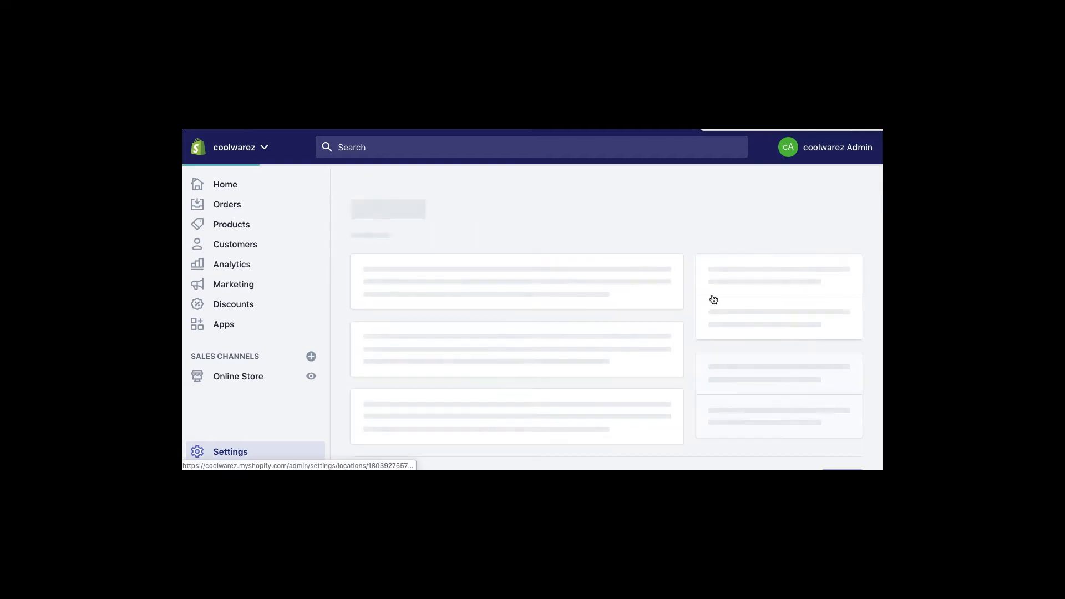
click(413, 283)
text(Alaska Hawaii)
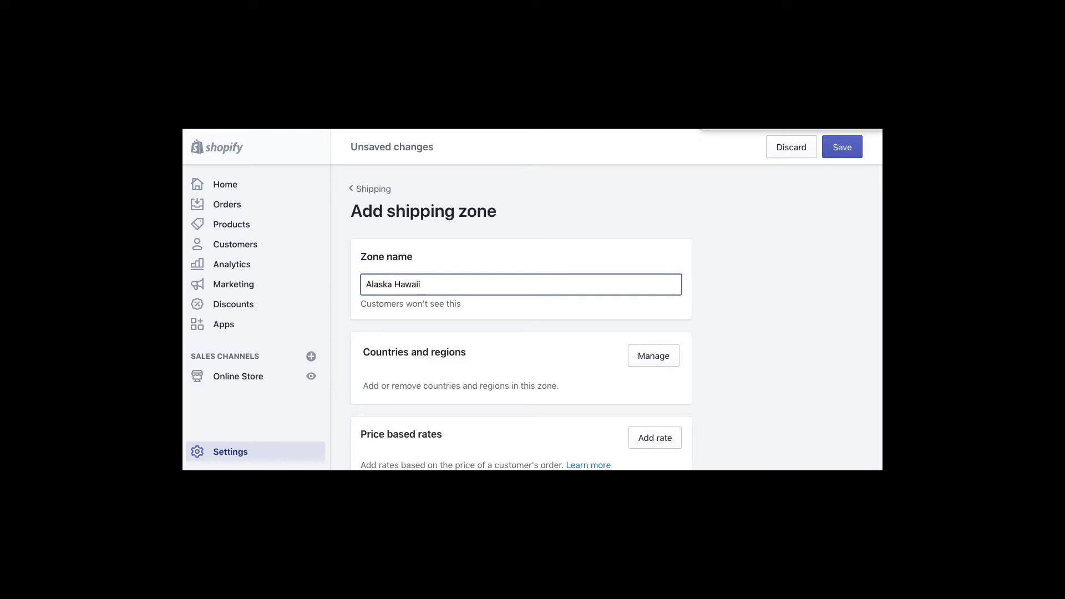
scroll(721, 343, down, 2)
click(665, 261)
click(438, 235)
text(Unite)
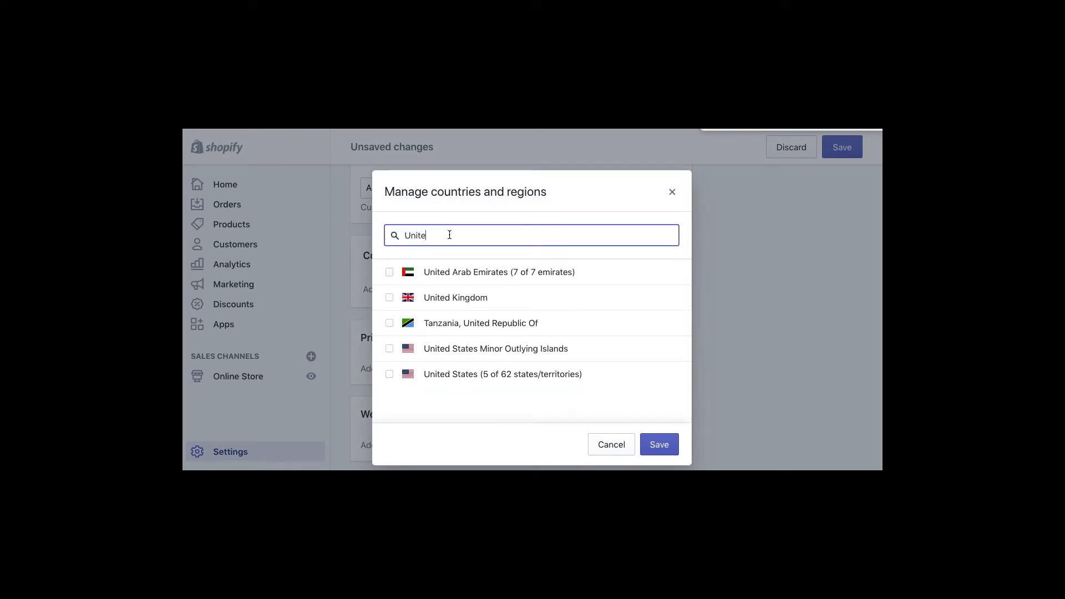
click(509, 379)
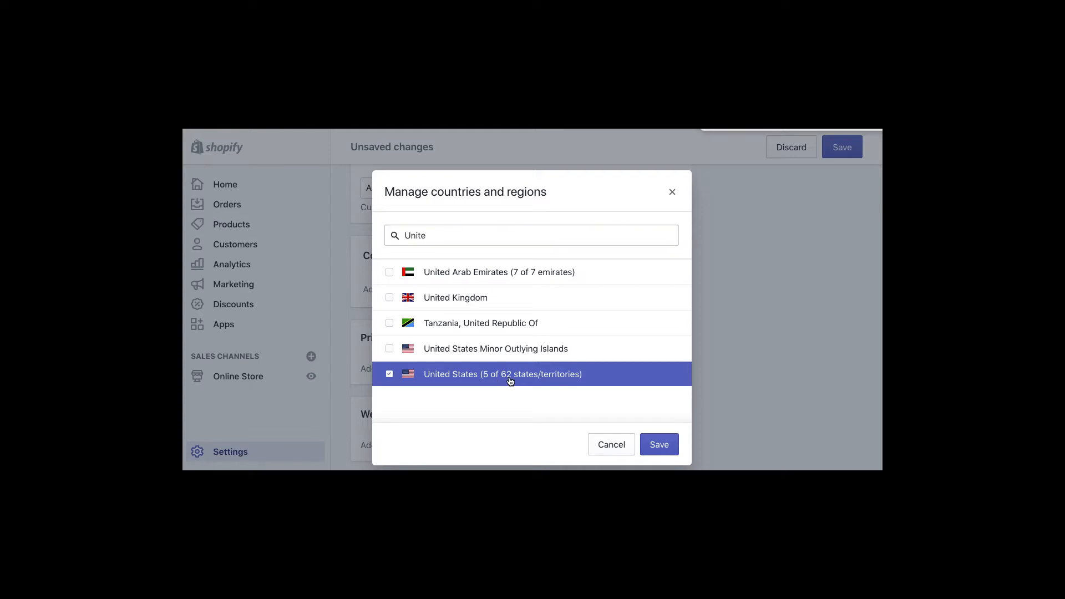
click(659, 444)
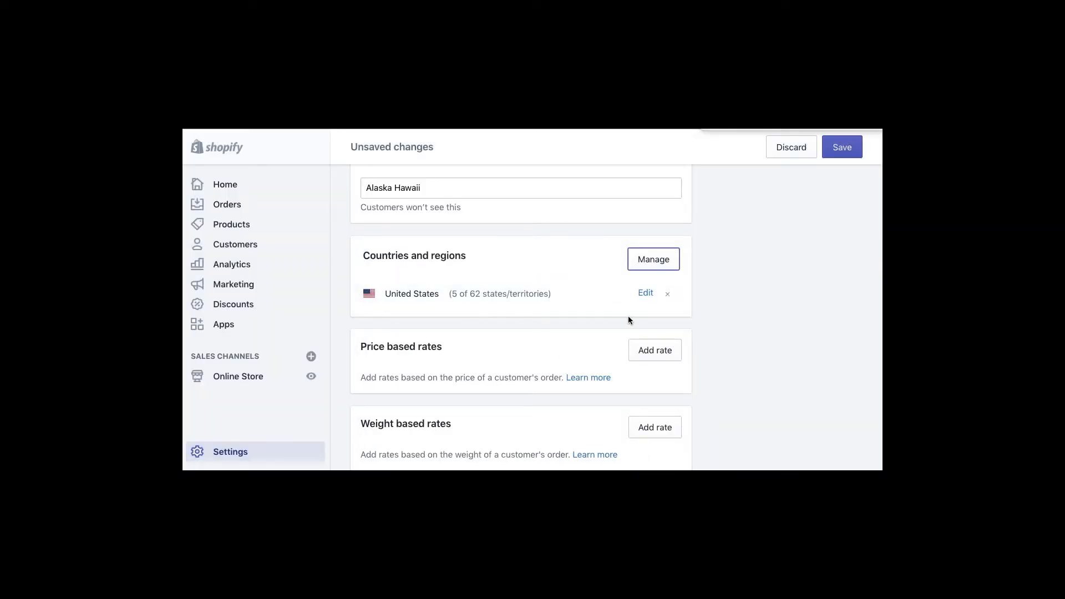
- Narrow the zone's United States coverage to 2 of 62 states, excluding the Armed Forces entries
scroll(714, 344, down, 4)
scroll(715, 344, up, 4)
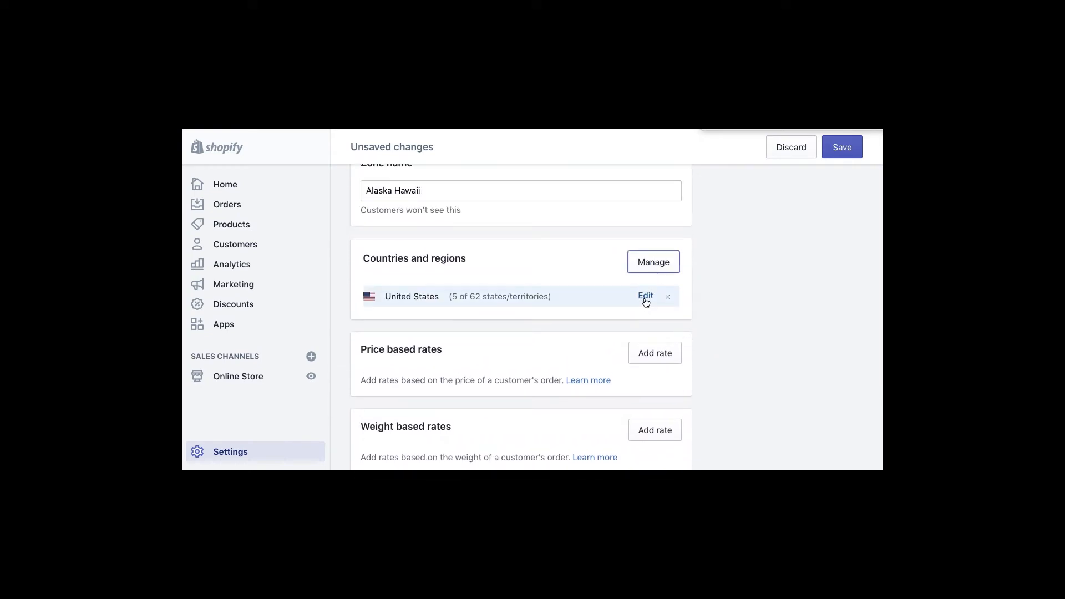
scroll(791, 369, down, 4)
scroll(792, 369, up, 5)
click(646, 340)
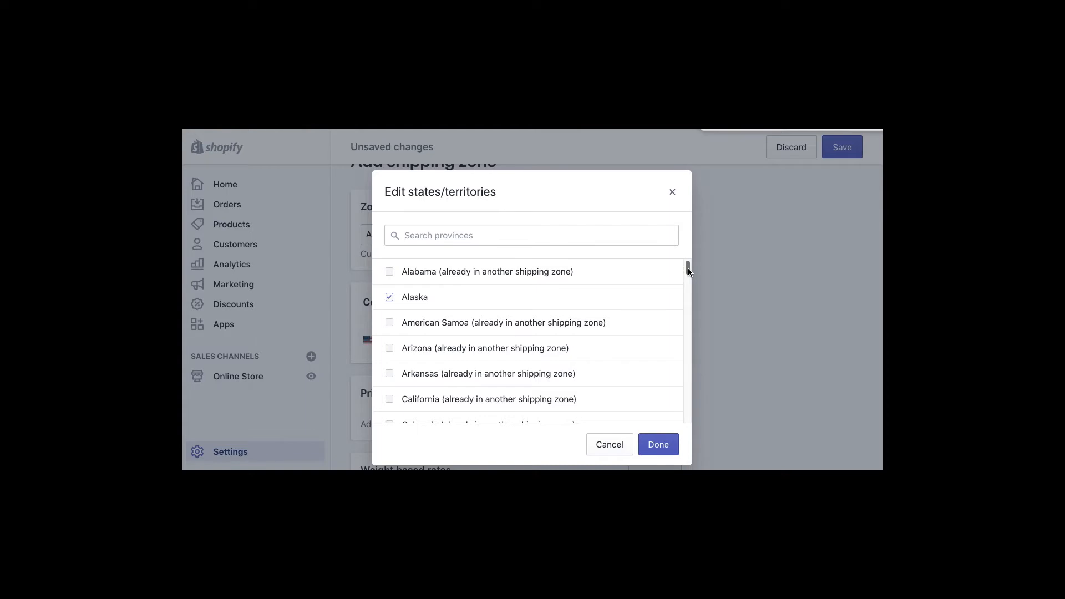
drag(687, 268, 667, 429)
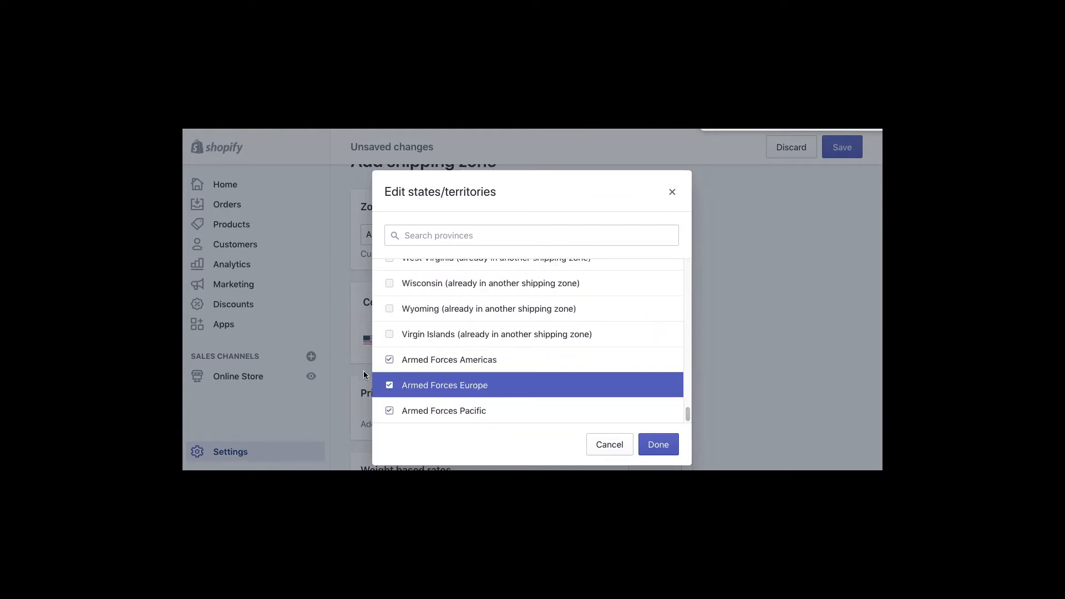
click(389, 359)
click(390, 384)
click(389, 411)
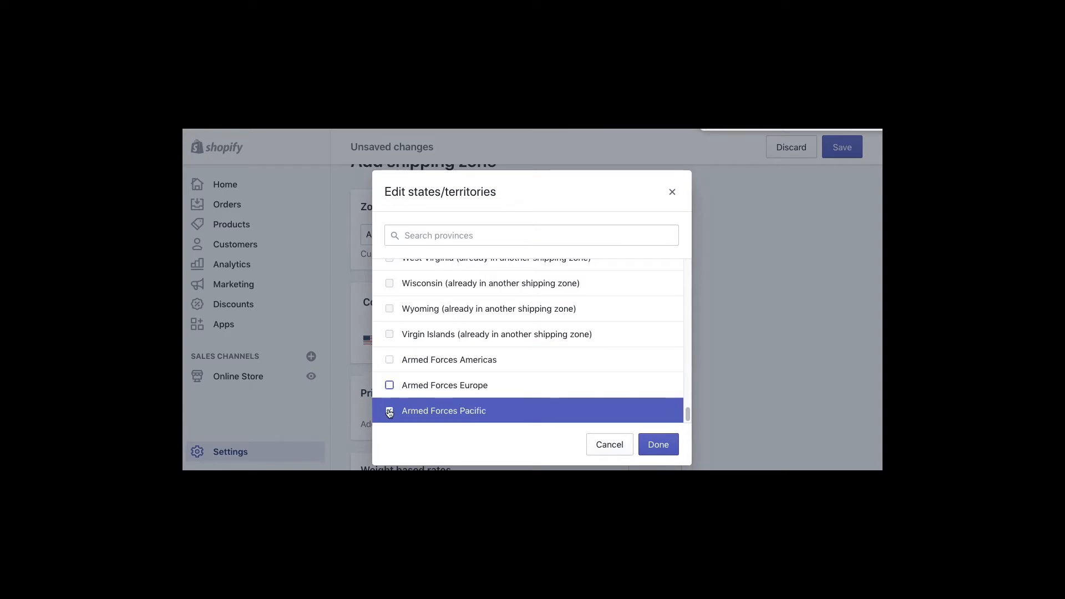
click(653, 450)
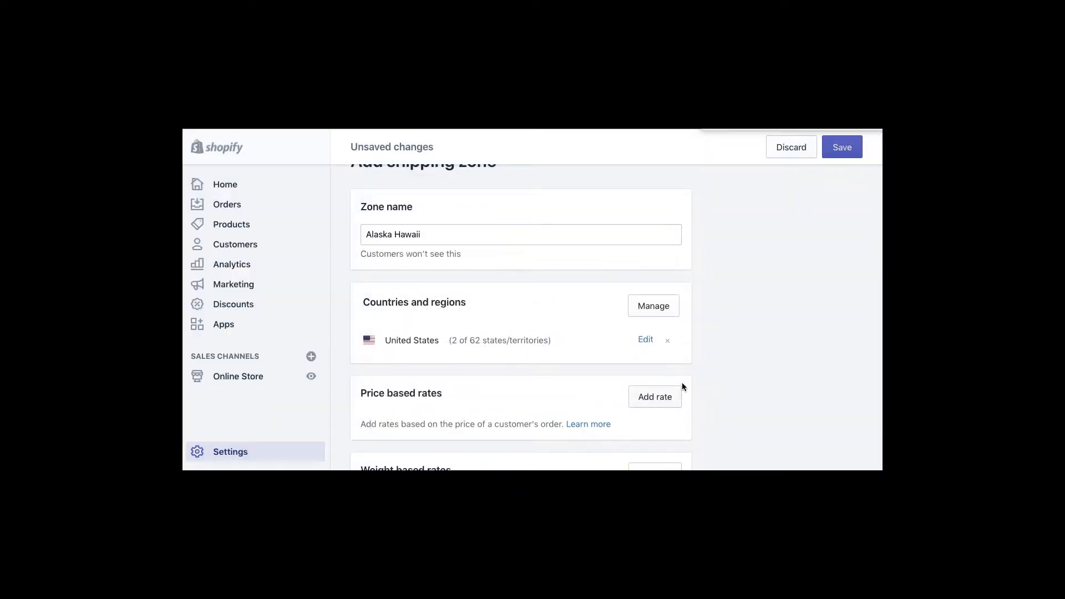
- Start a calculated rate for the zone and choose USPS as the carrier
scroll(763, 371, down, 3)
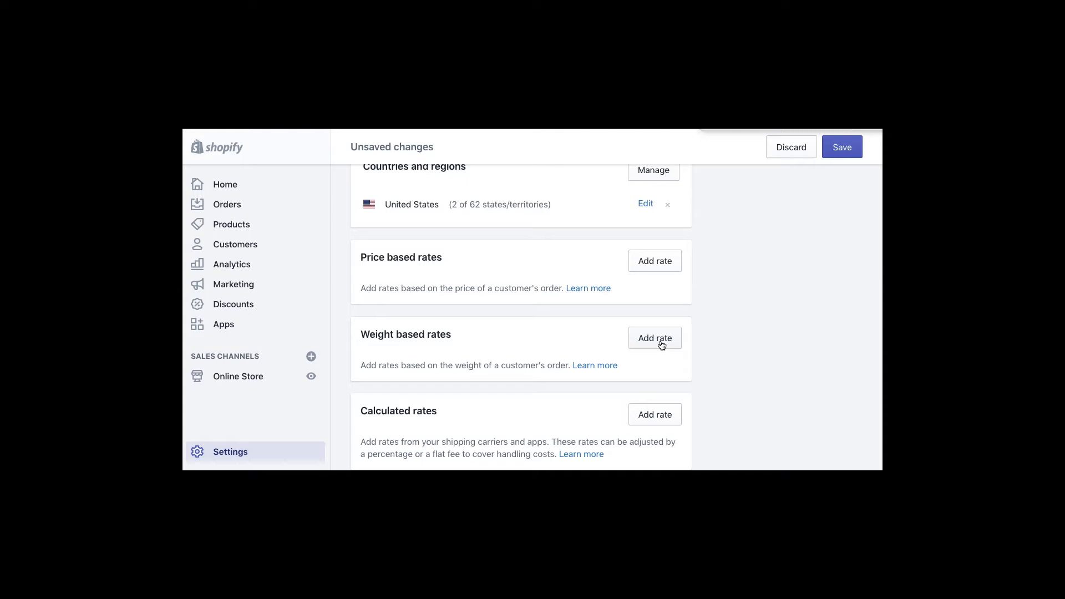
scroll(727, 357, down, 3)
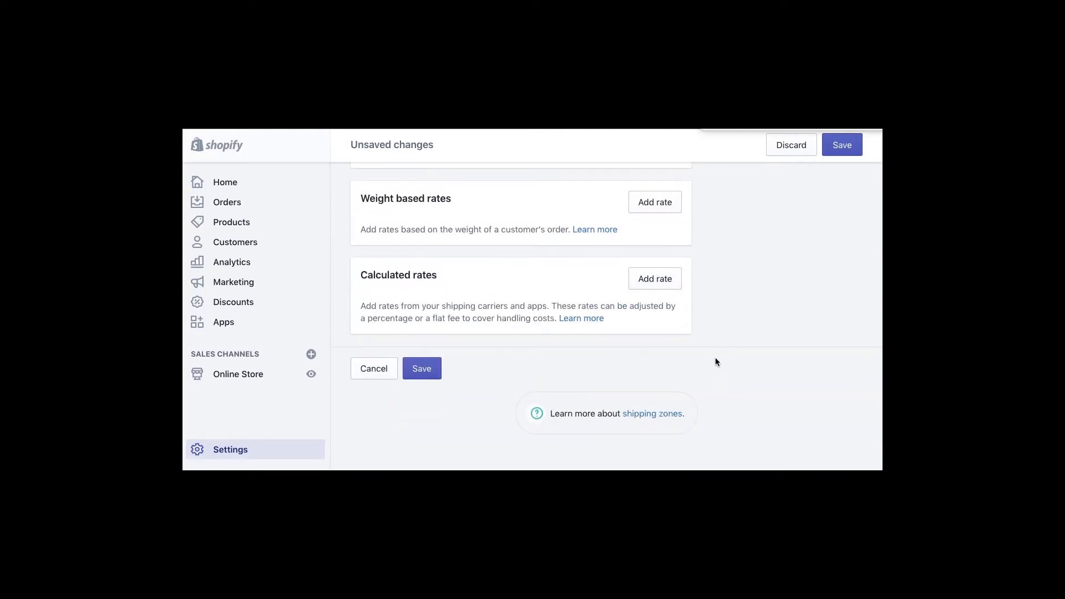
click(651, 283)
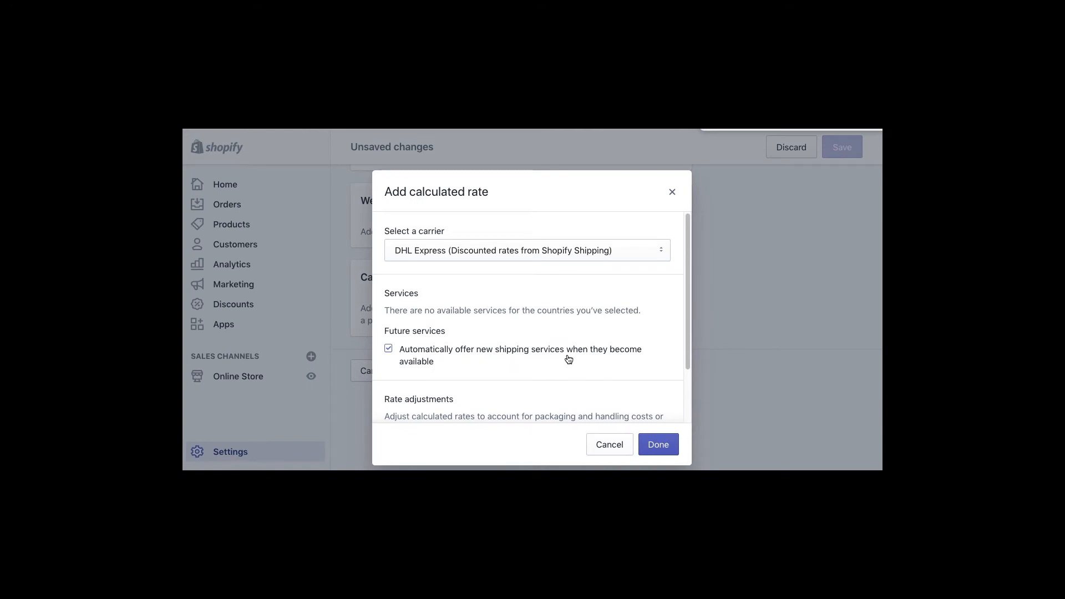
click(472, 257)
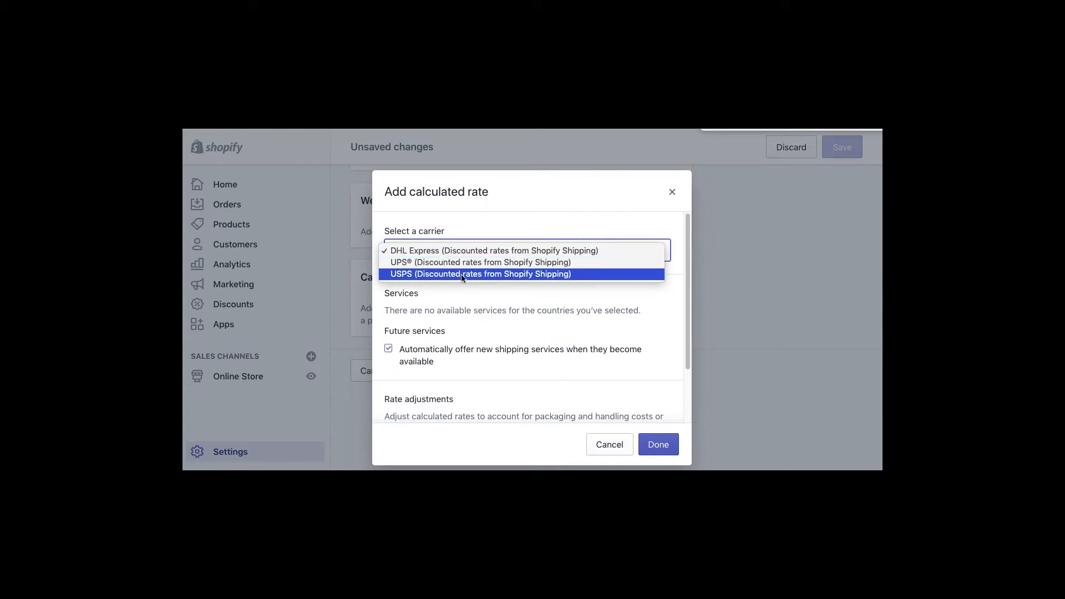
click(623, 344)
scroll(685, 349, down, 2)
drag(686, 349, 686, 403)
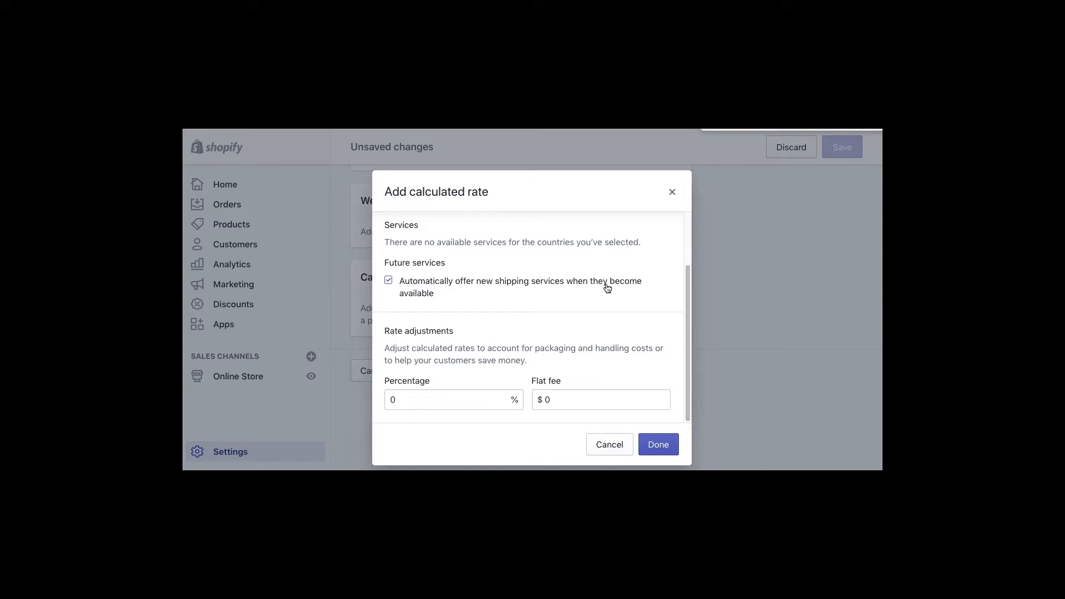
drag(687, 304, 670, 247)
click(424, 251)
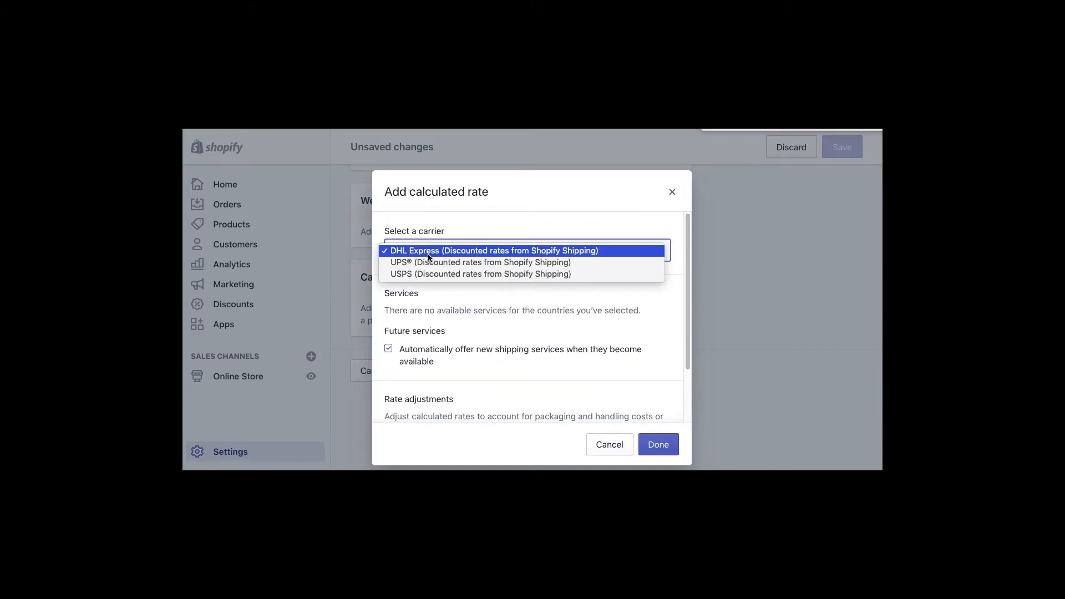
click(422, 275)
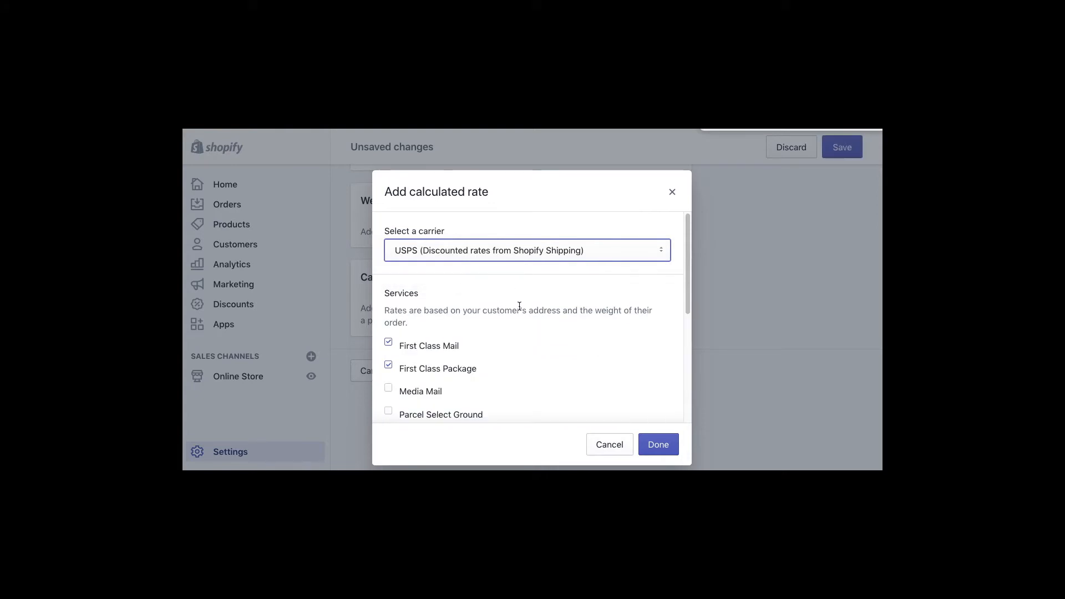
drag(688, 275, 696, 239)
- Close the rate form, discard the zone's unsaved changes and return to Shipping settings
click(673, 192)
click(787, 131)
click(788, 147)
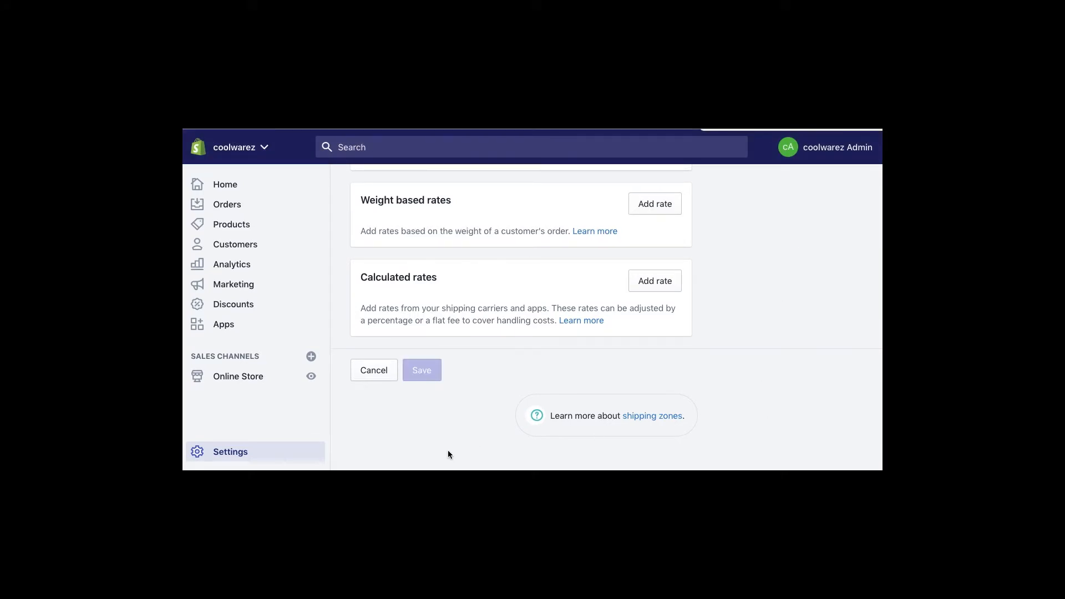
click(368, 378)
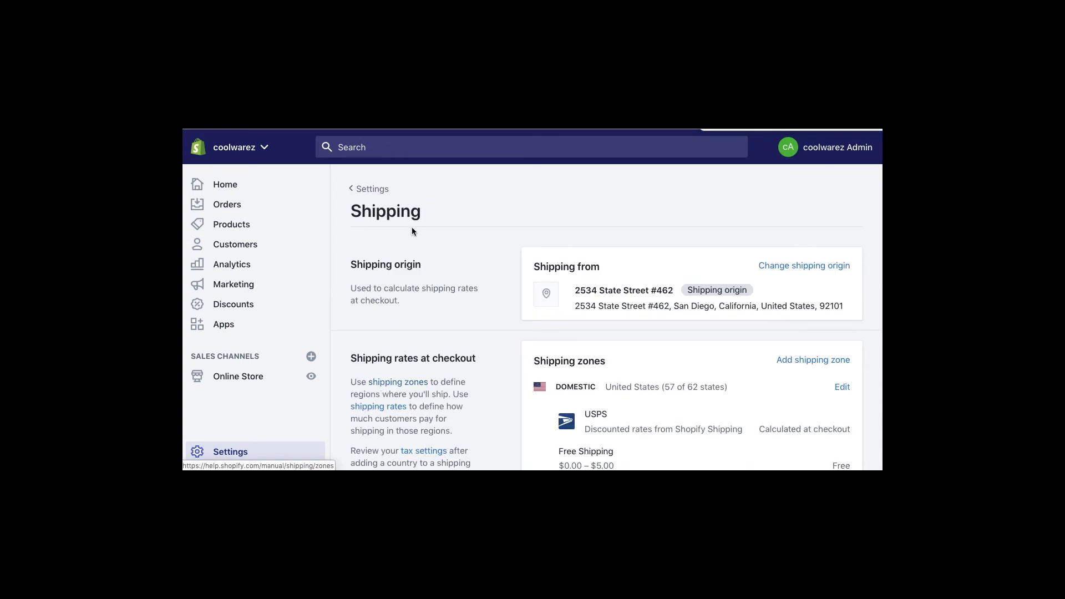
scroll(461, 393, down, 4)
scroll(461, 392, down, 3)
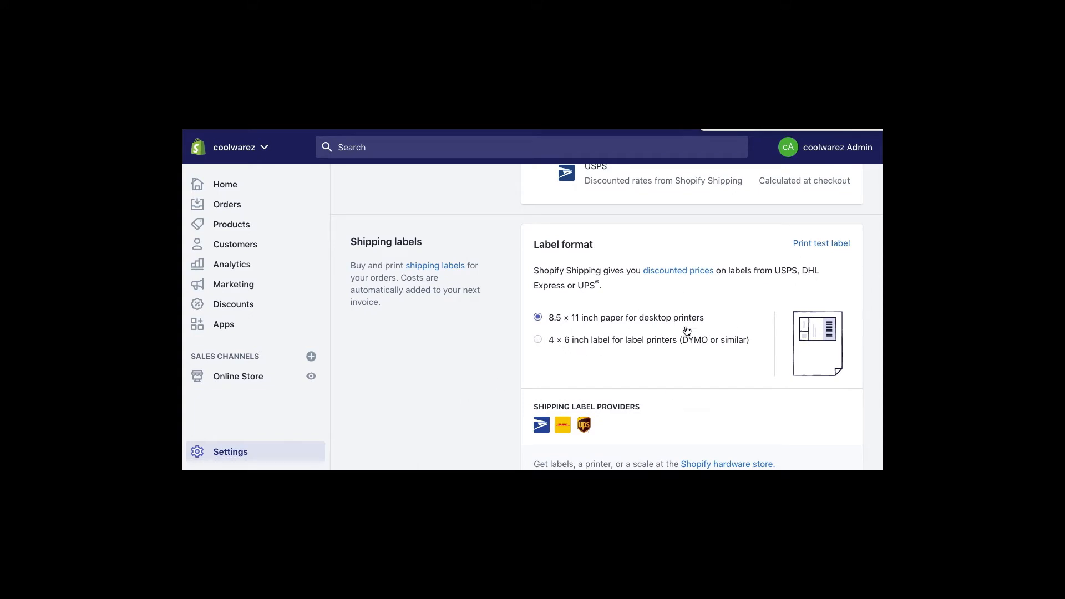
scroll(687, 331, down, 4)
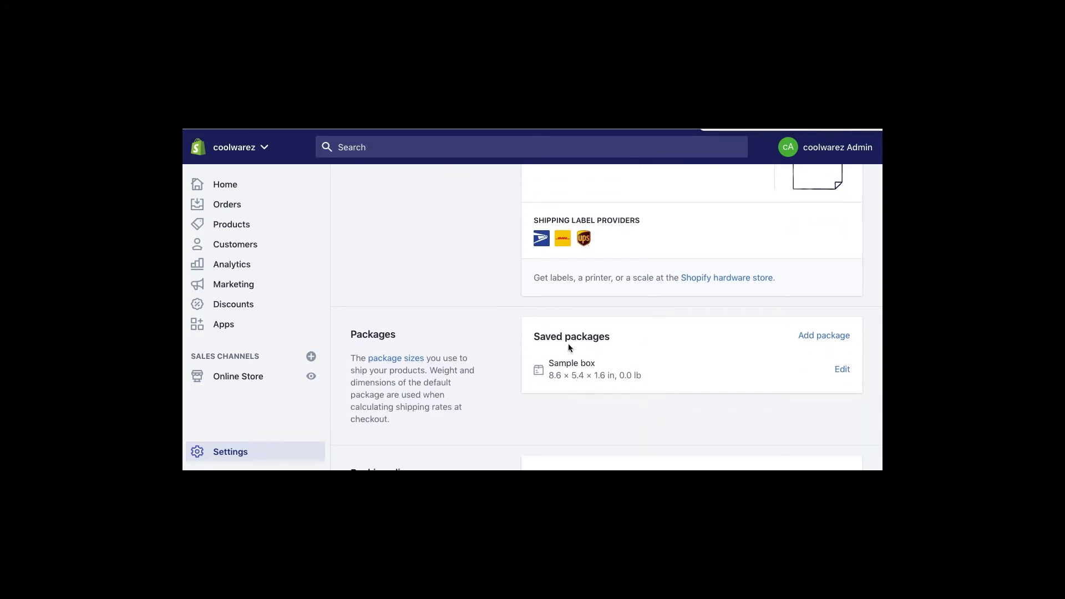
scroll(759, 344, down, 2)
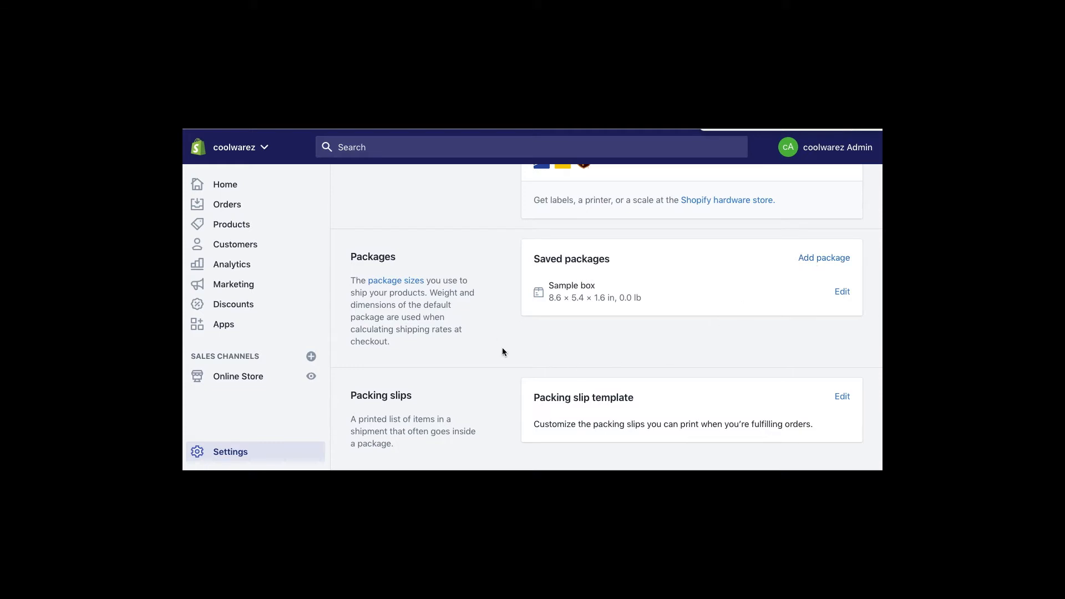
scroll(632, 399, down, 2)
scroll(832, 339, down, 4)
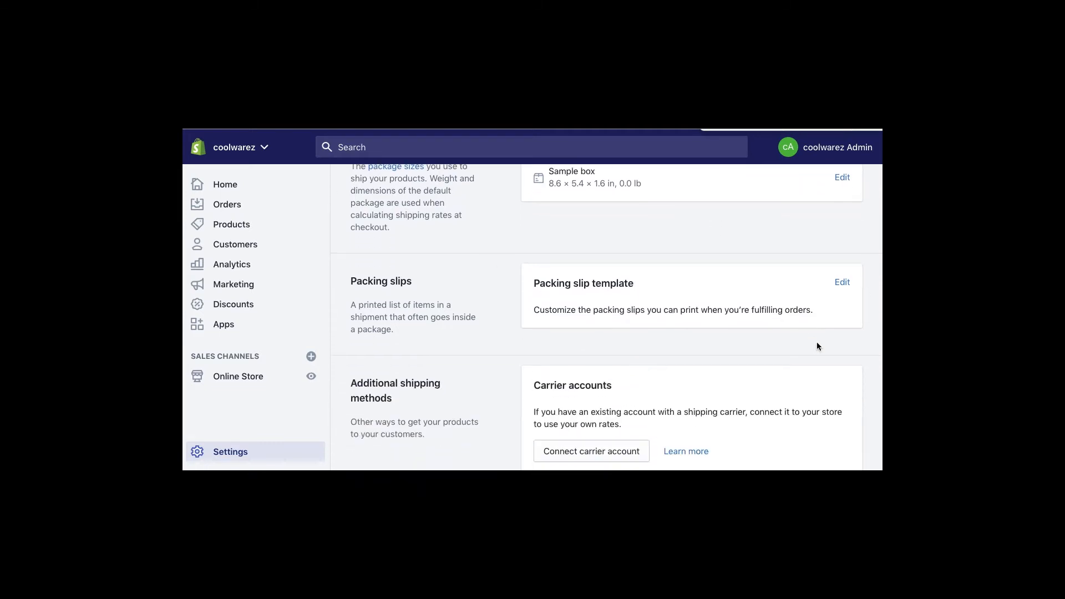
scroll(715, 345, down, 1)
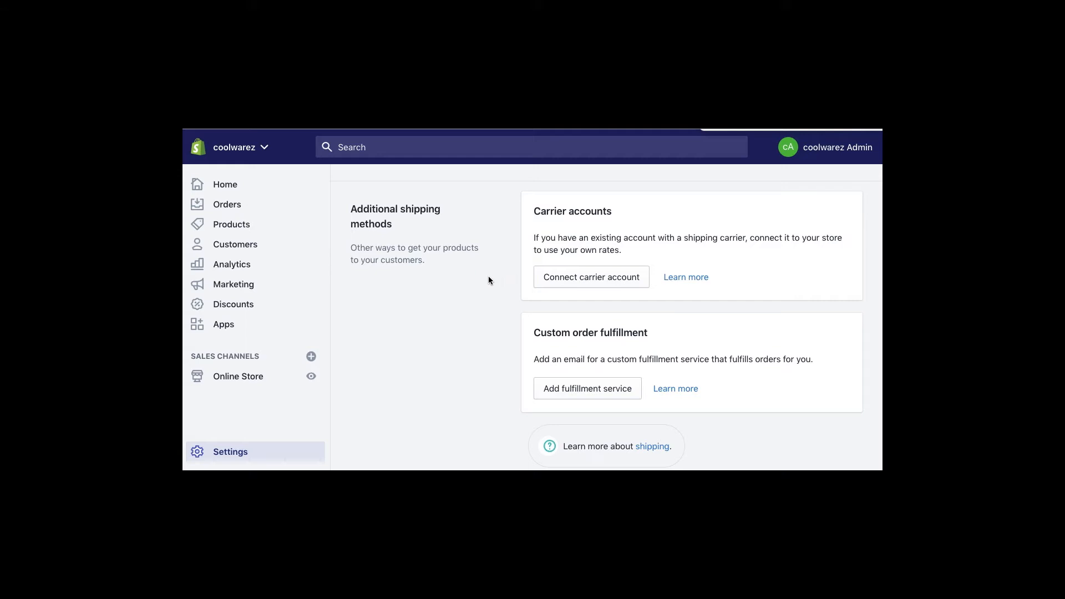
click(554, 280)
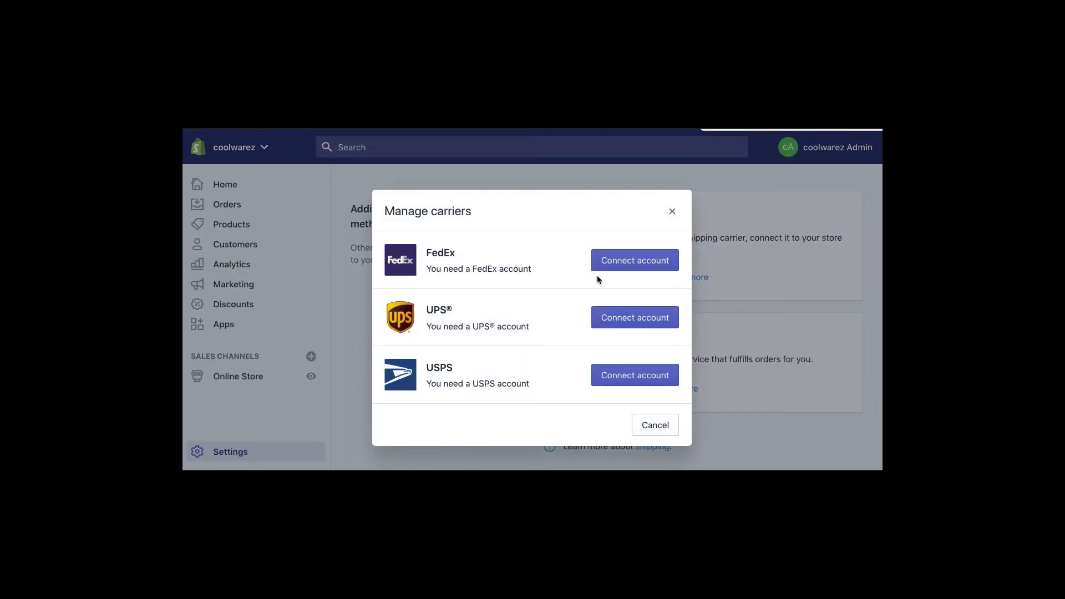
click(673, 212)
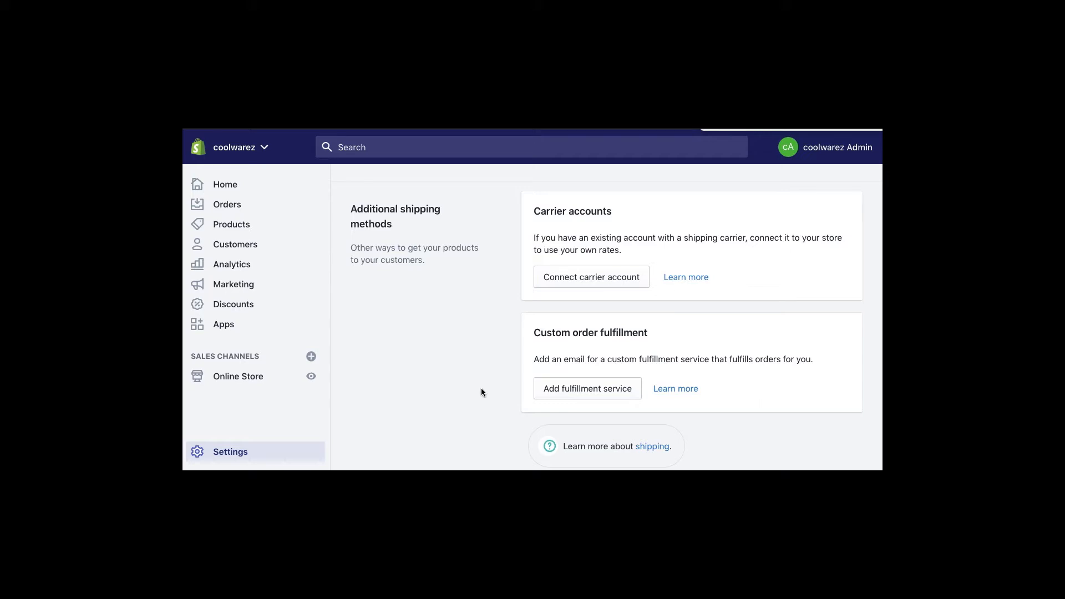
click(604, 393)
click(432, 326)
click(570, 323)
click(610, 369)
- Go to the Taxes settings and open the United States tax region
click(240, 452)
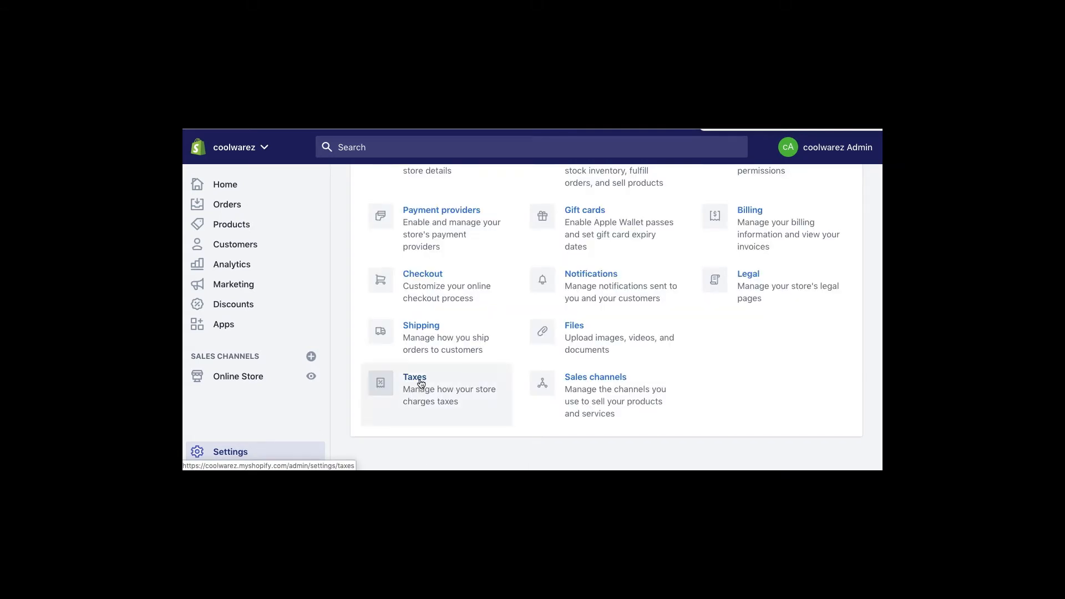
click(420, 383)
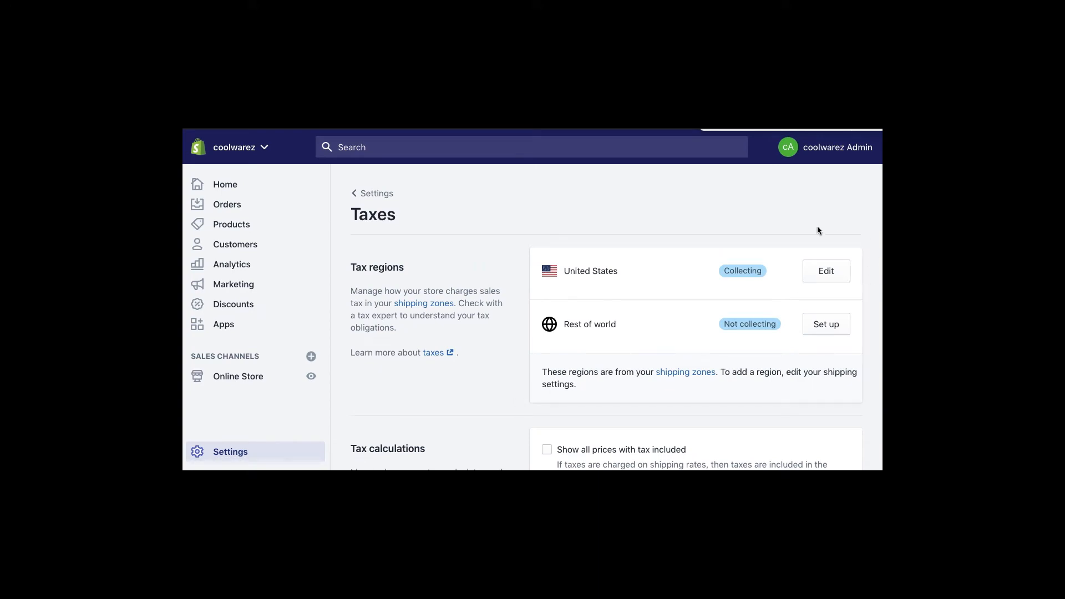
scroll(743, 327, down, 4)
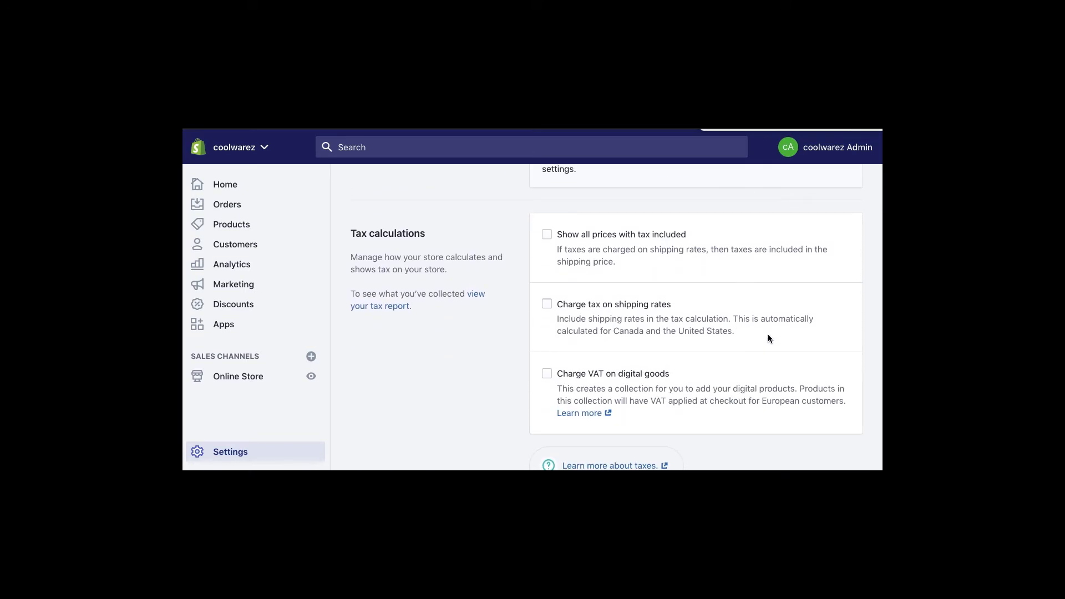
scroll(767, 336, up, 4)
click(831, 267)
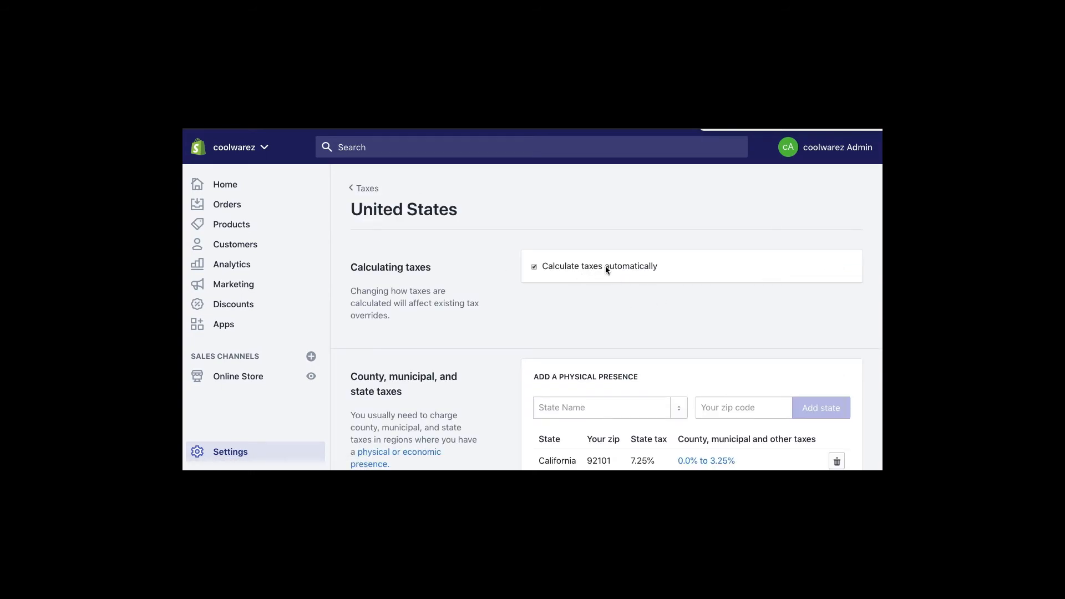
- Begin a physical presence entry with Arizona selected as the state
scroll(520, 343, down, 3)
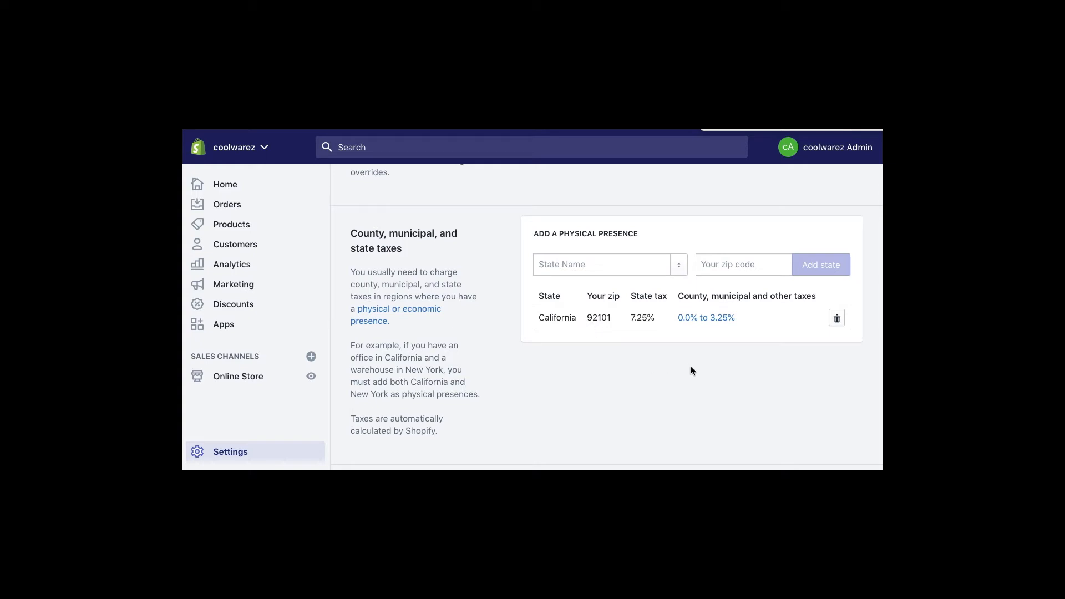
click(580, 259)
click(678, 268)
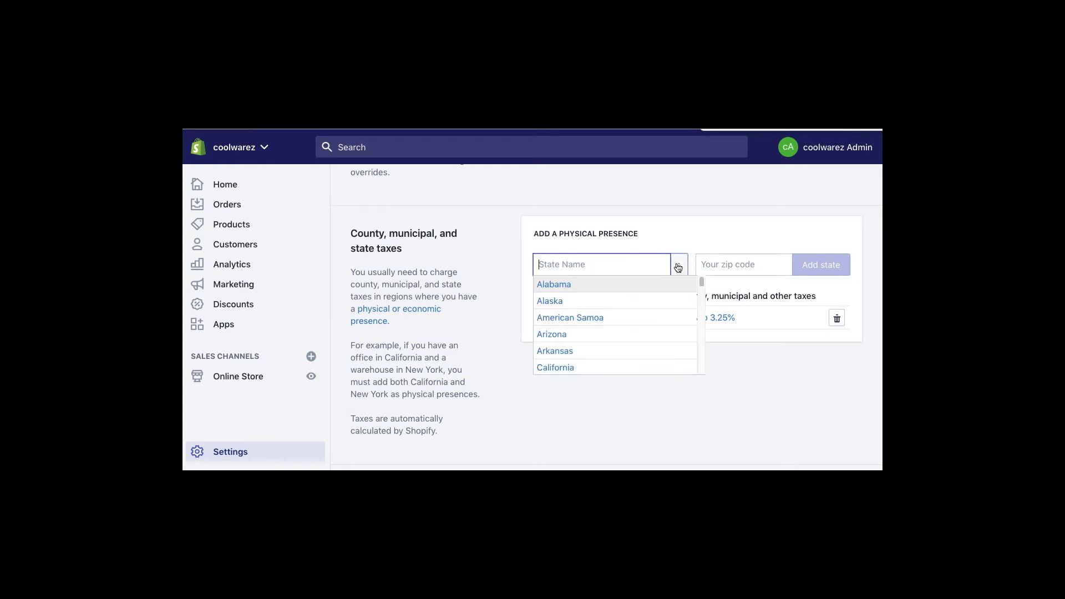
click(565, 335)
click(703, 264)
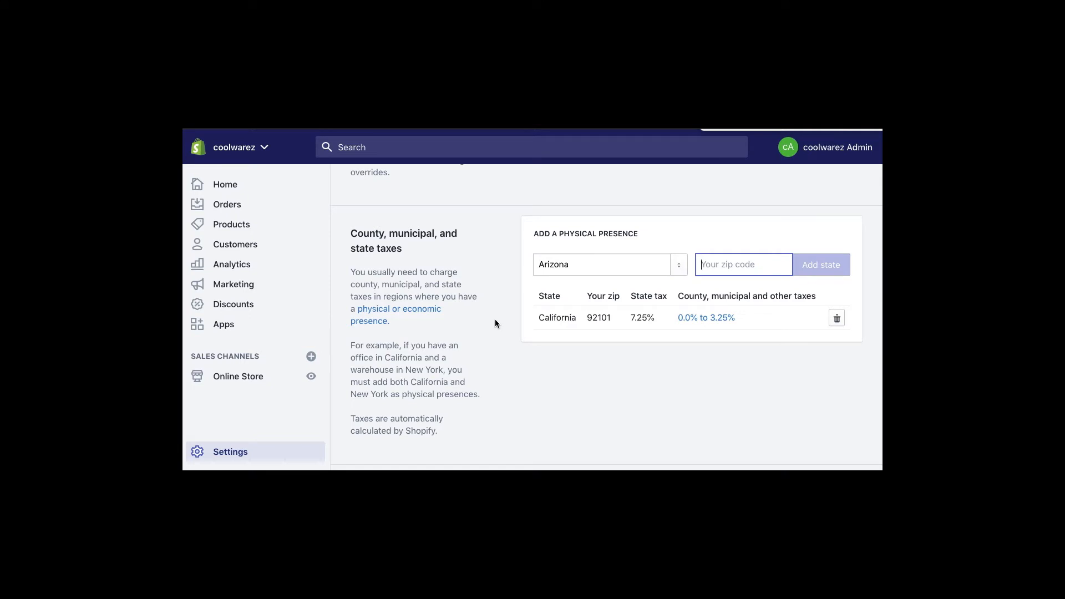
- Return to the Taxes overview and scroll to the unchecked tax-calculation options
scroll(505, 359, down, 3)
scroll(506, 359, up, 3)
scroll(505, 359, down, 3)
scroll(505, 358, down, 2)
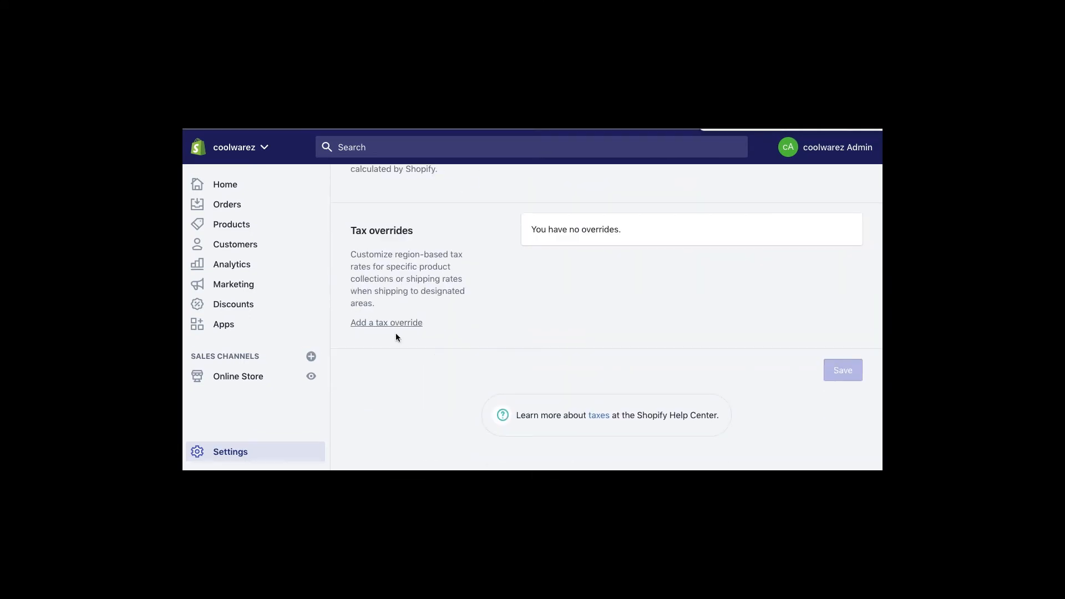
scroll(564, 239, up, 10)
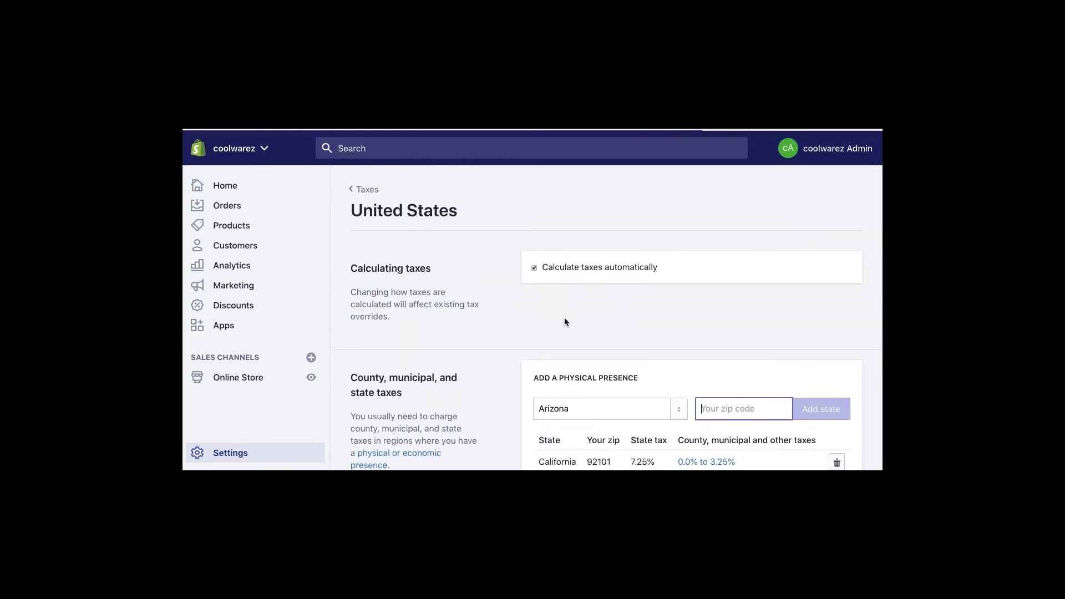
click(364, 188)
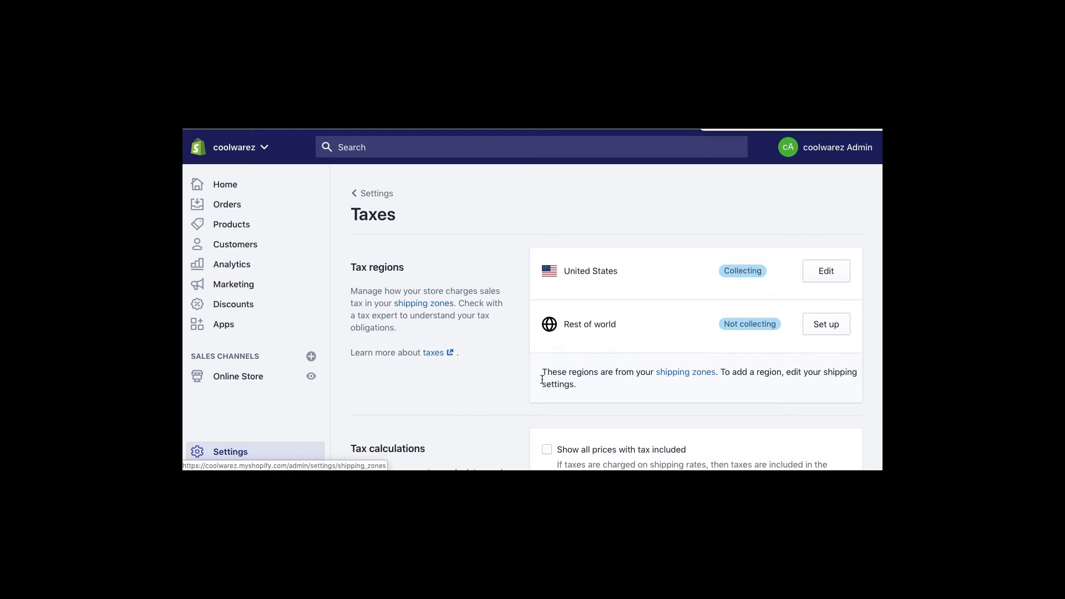
scroll(506, 393, down, 1)
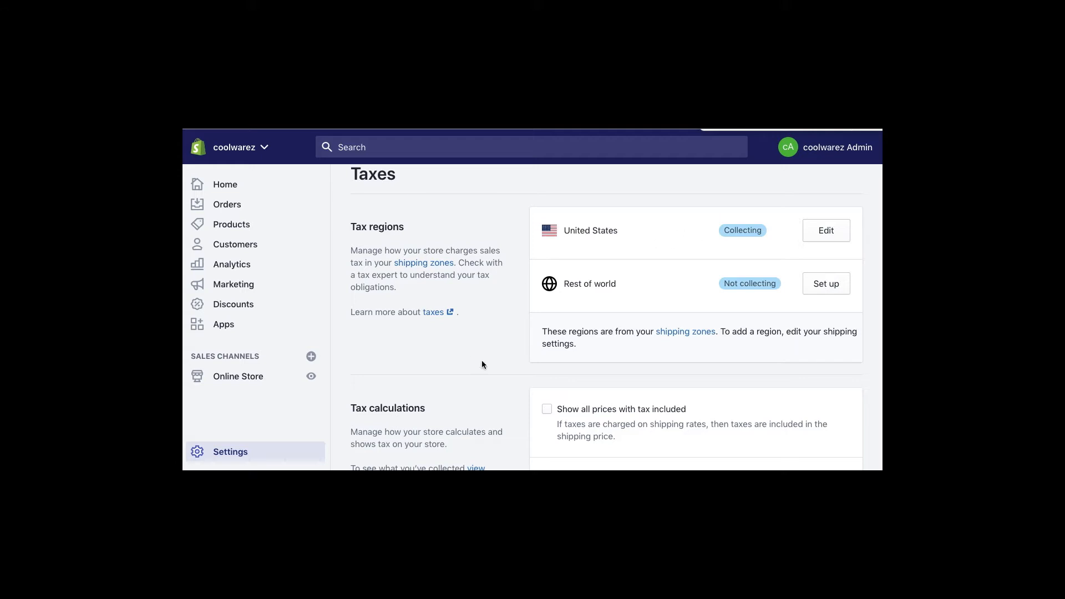
scroll(481, 364, down, 5)
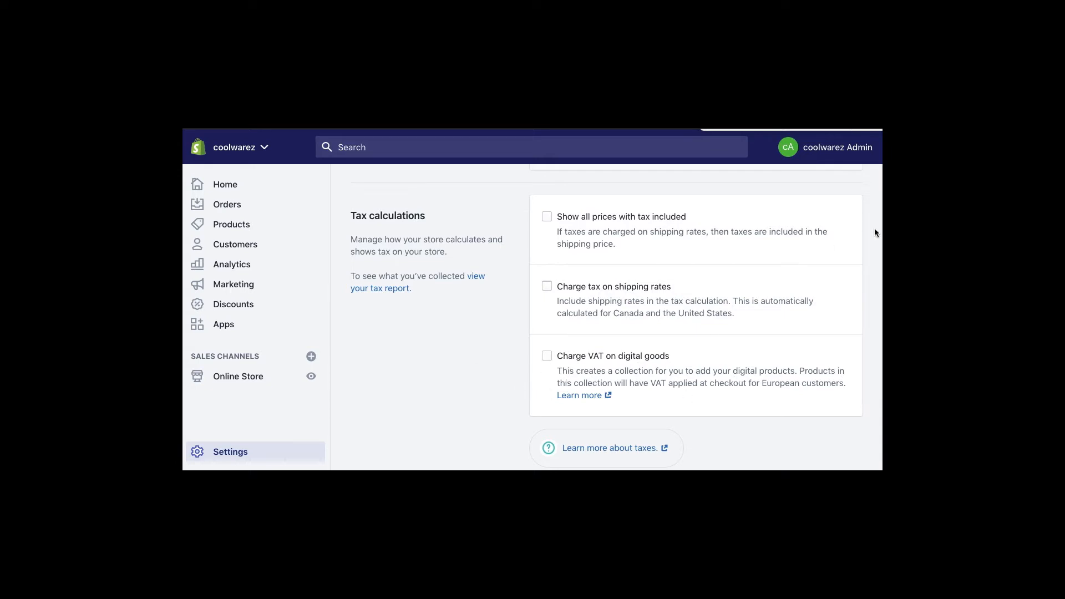
- Leave the Taxes page with all three tax calculation options unchecked, returning to Settings
scroll(432, 272, up, 5)
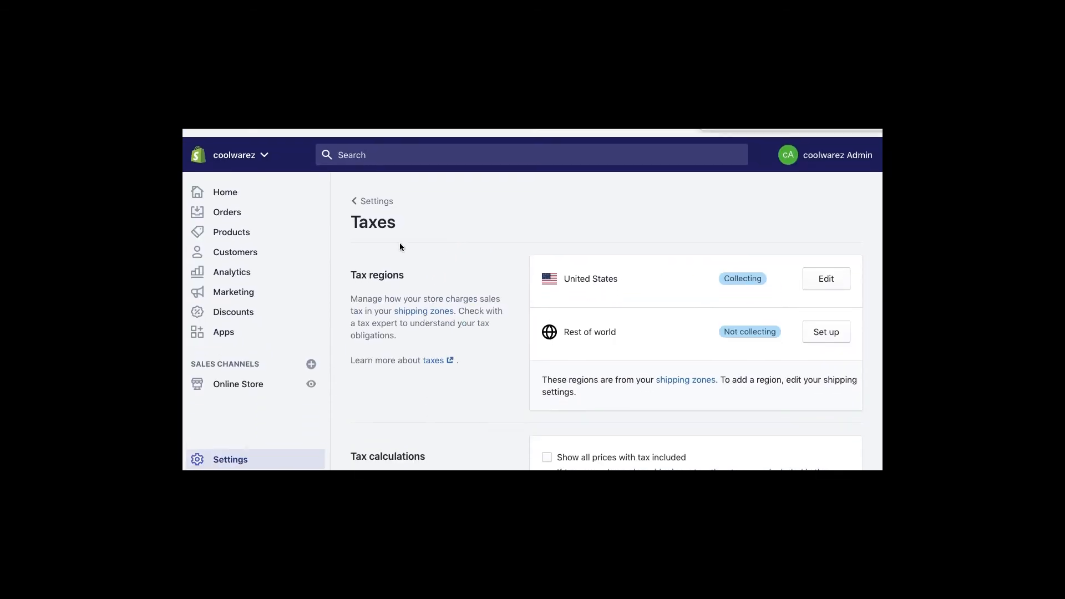
click(373, 195)
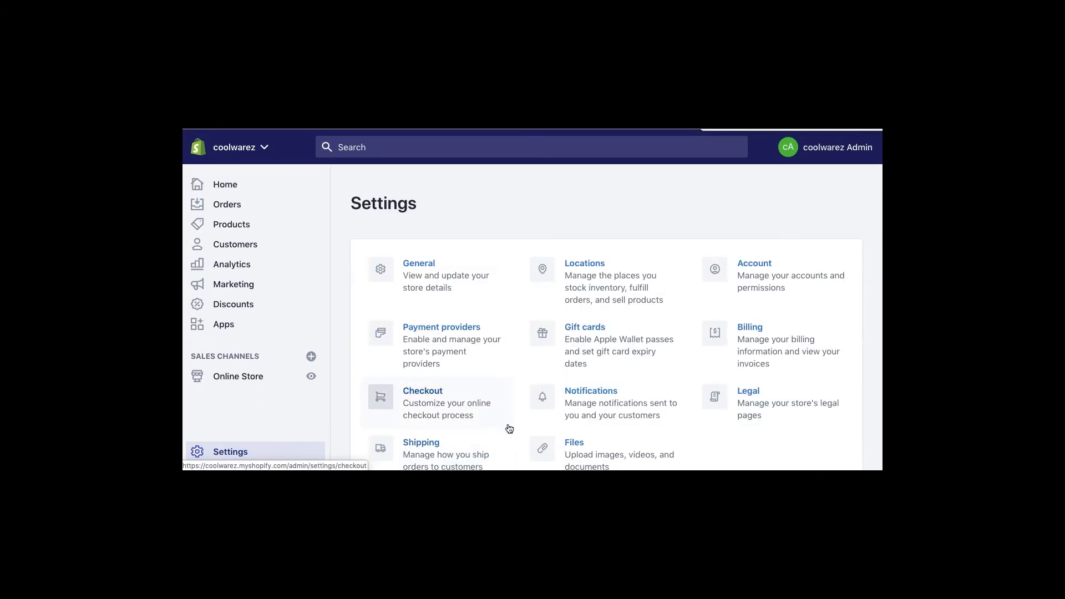
- Look over the Gift cards settings without changes, then go to Notifications settings
scroll(524, 403, down, 3)
scroll(577, 332, up, 3)
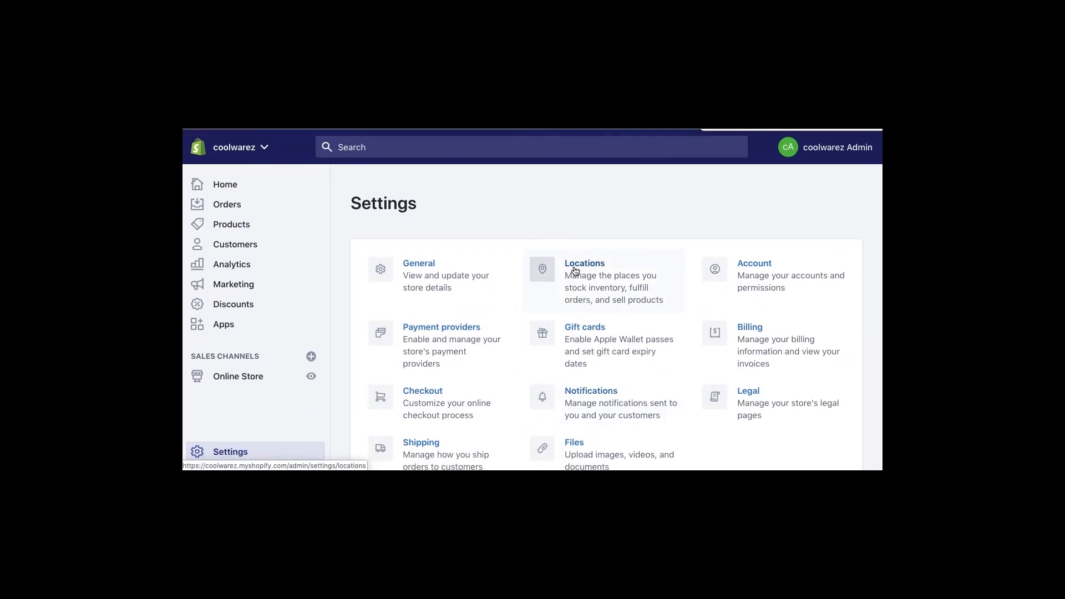
click(589, 332)
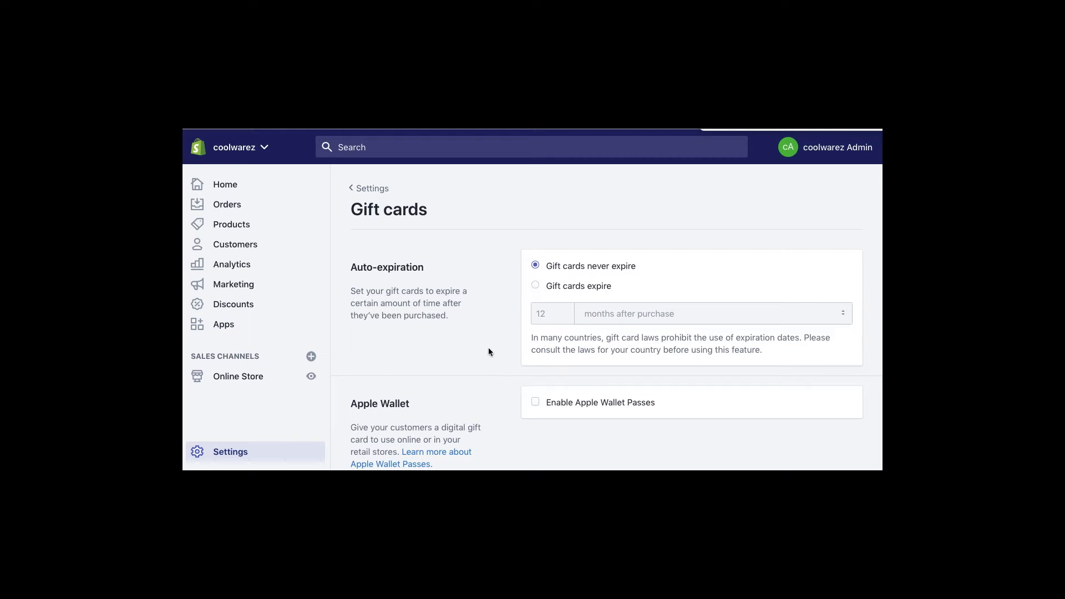
scroll(487, 351, down, 2)
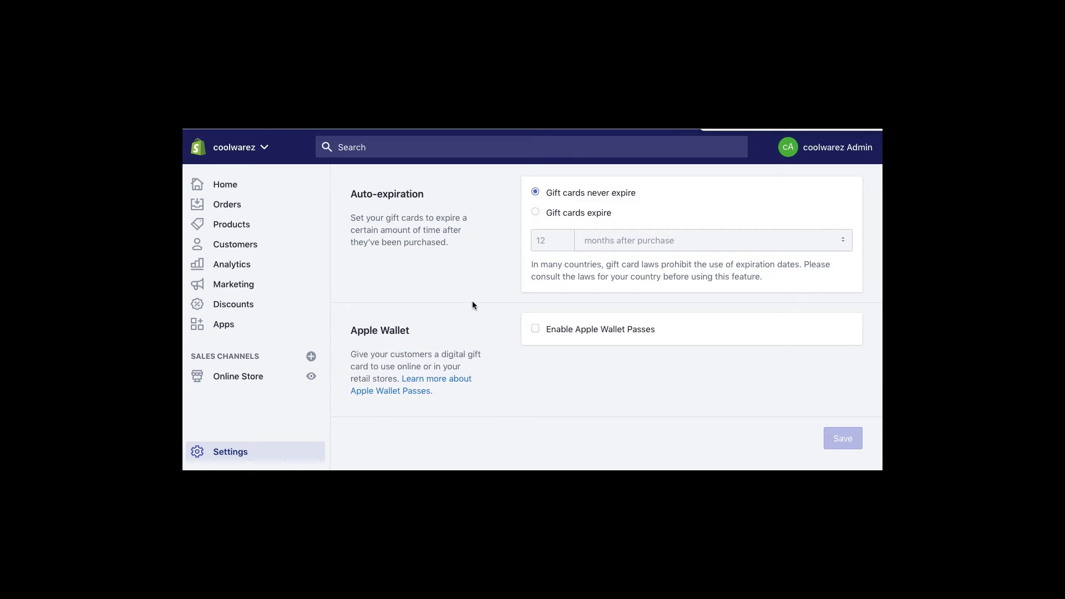
scroll(471, 300, up, 2)
click(366, 188)
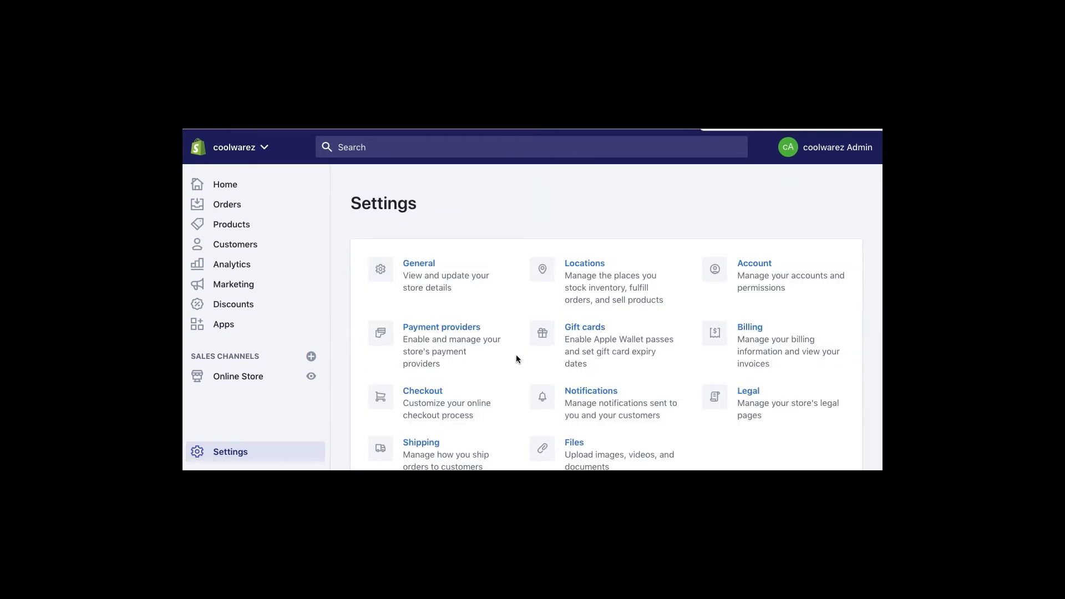
click(576, 394)
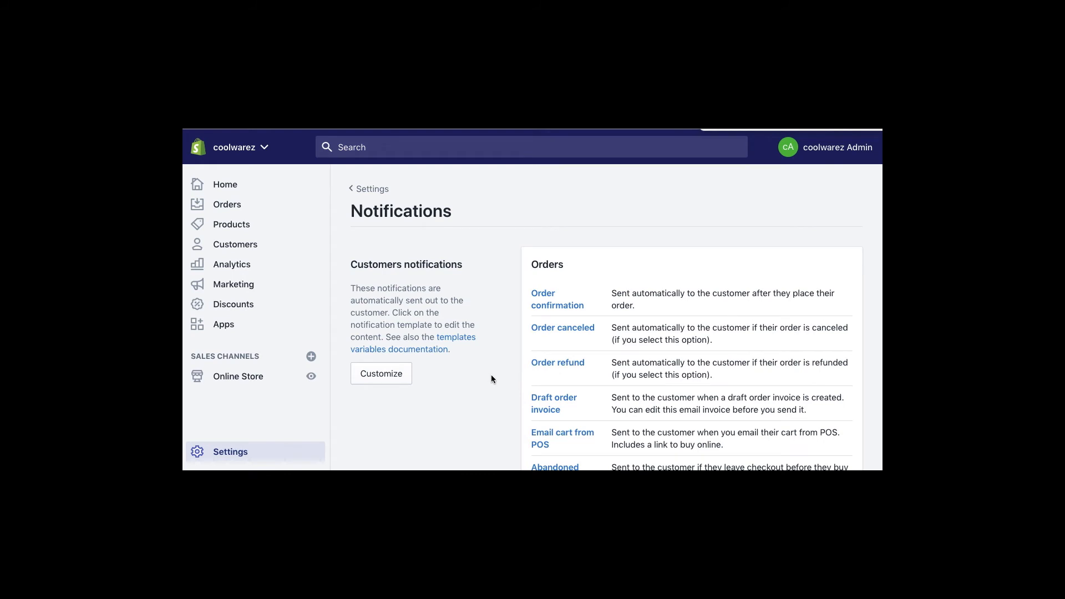
- Open the 'templates variables documentation' link in a new browser tab
scroll(491, 375, down, 1)
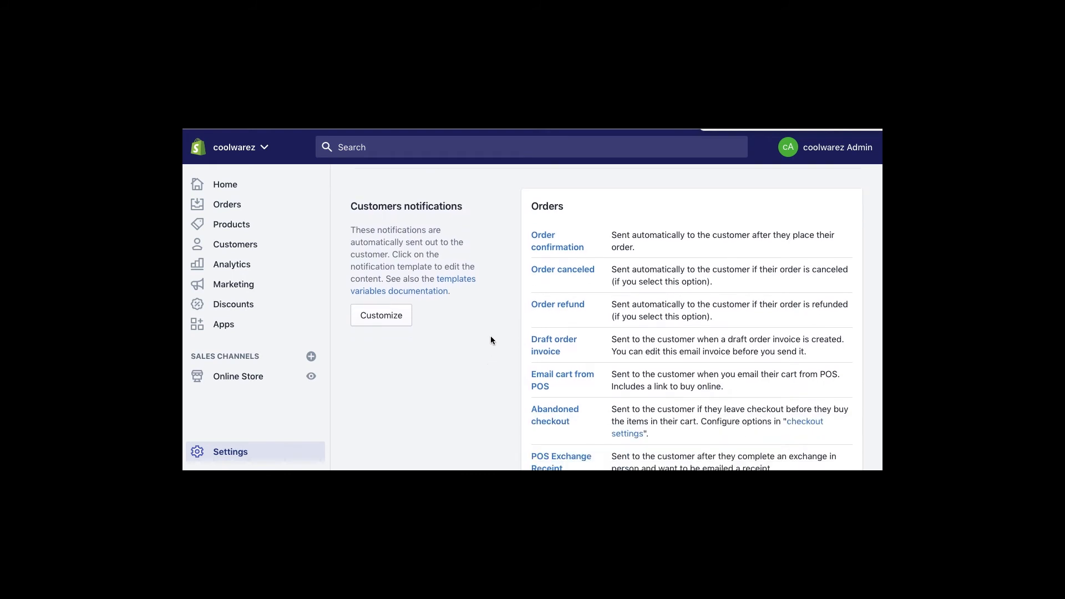
right_click(457, 280)
click(469, 285)
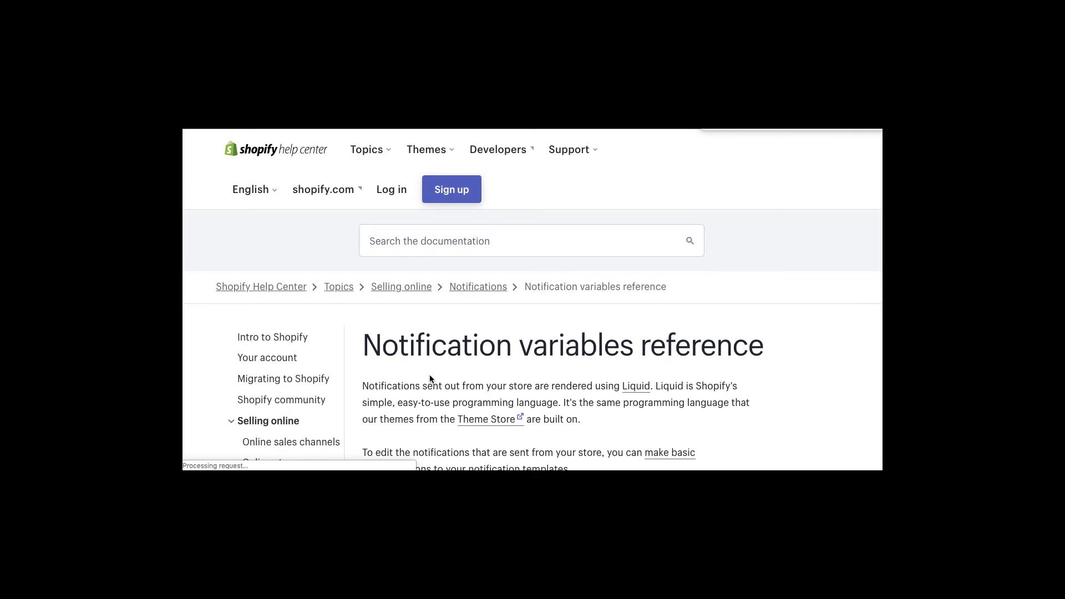
- Read down the order properties table of Liquid variables, then return to the admin tab
scroll(431, 379, down, 5)
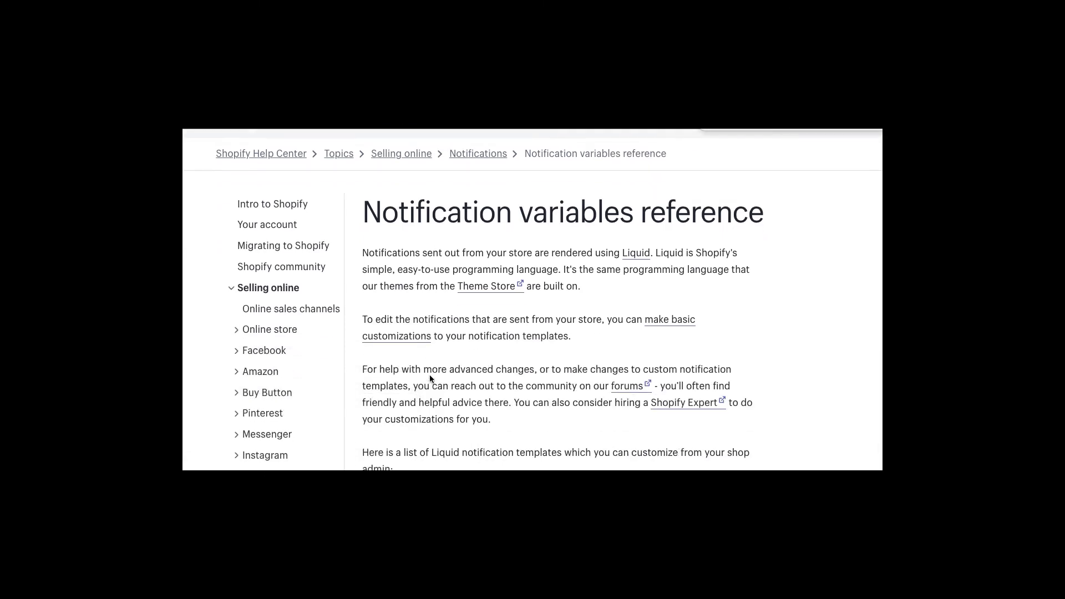
scroll(429, 375, down, 10)
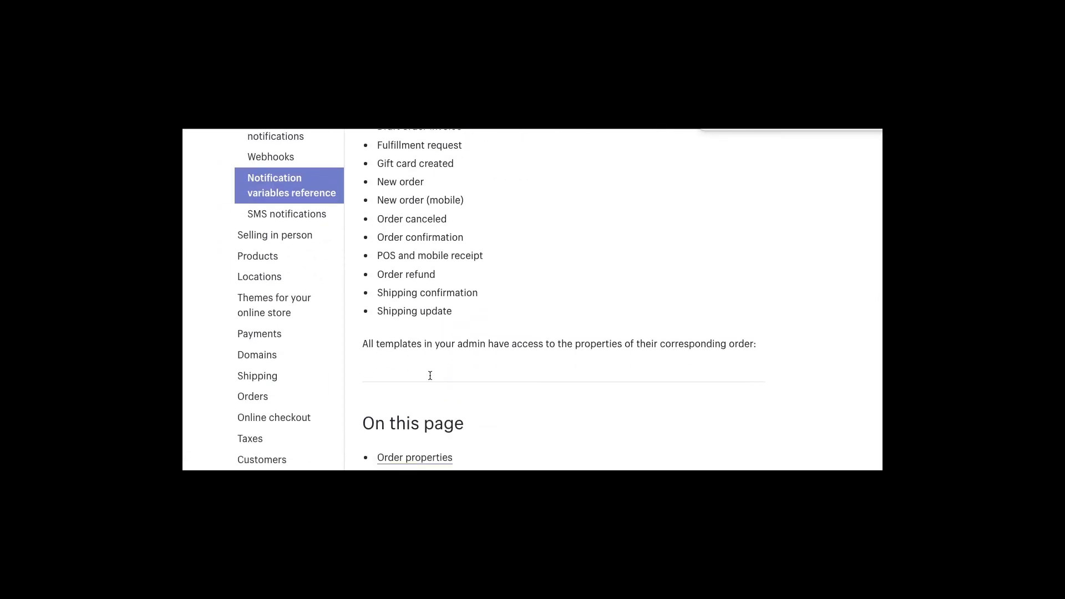
scroll(431, 379, down, 12)
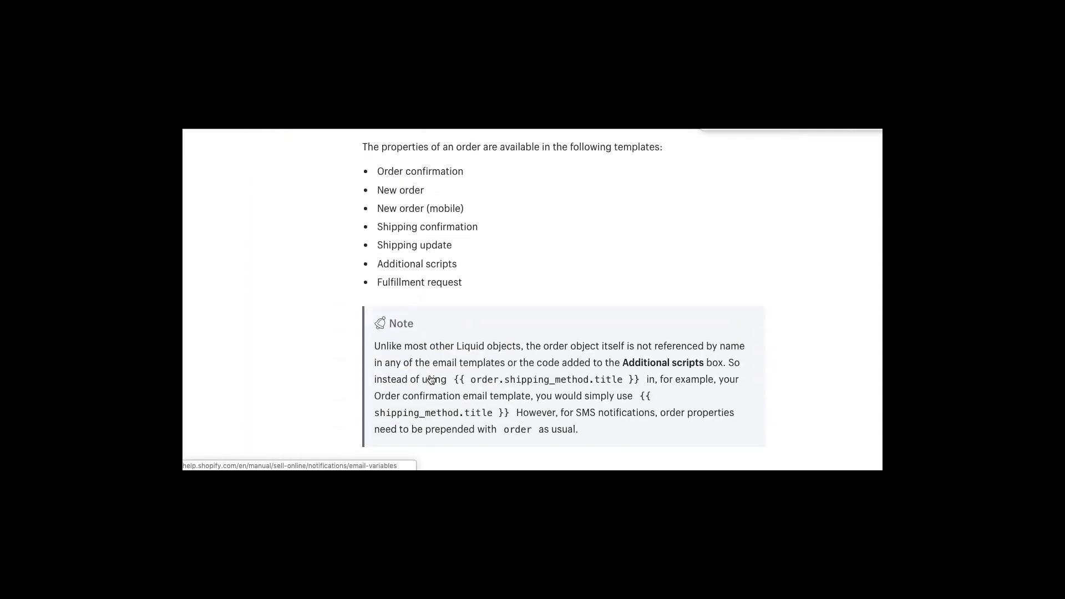
scroll(430, 379, down, 2)
scroll(430, 379, down, 1)
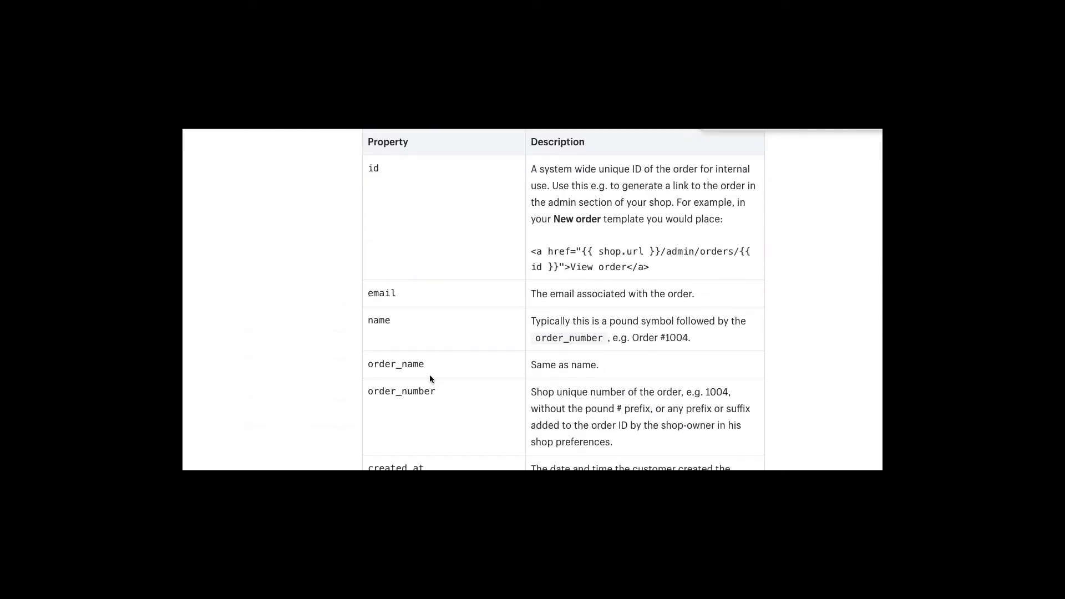
scroll(430, 378, down, 6)
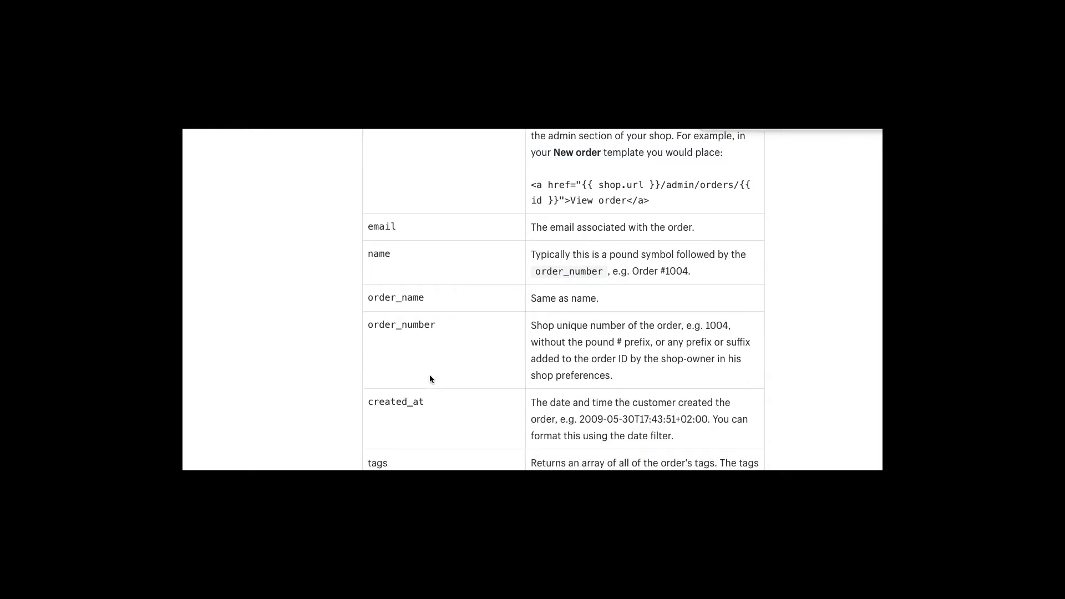
scroll(429, 379, down, 6)
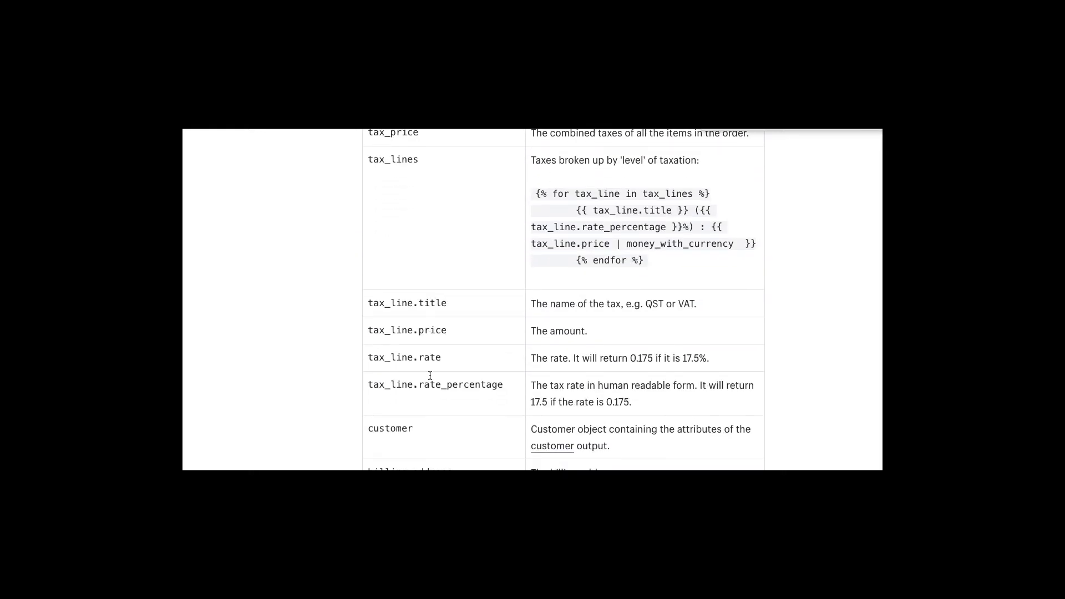
scroll(430, 379, down, 4)
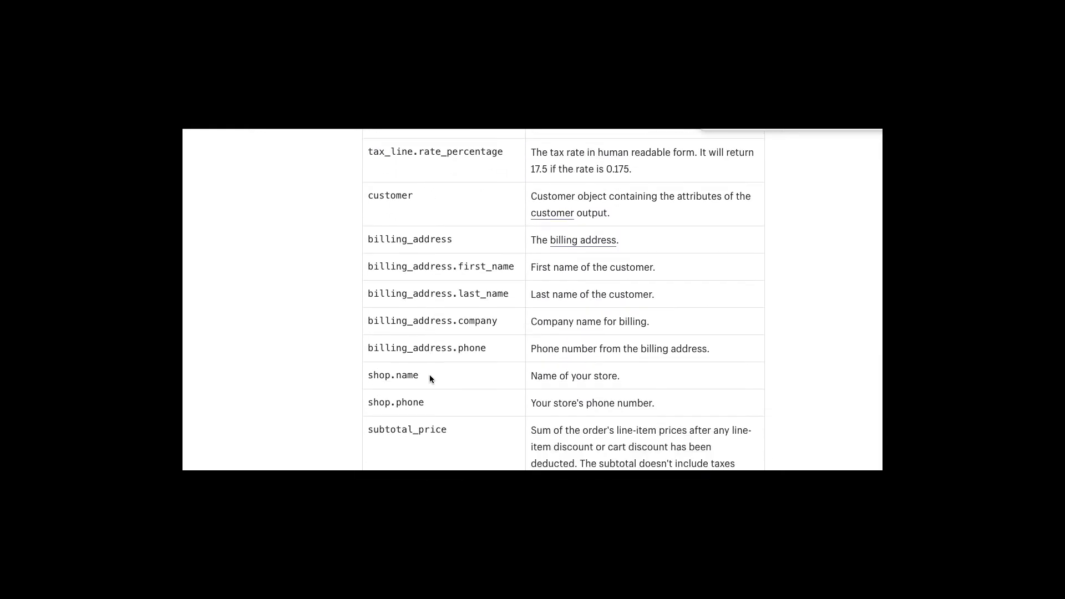
scroll(430, 378, down, 6)
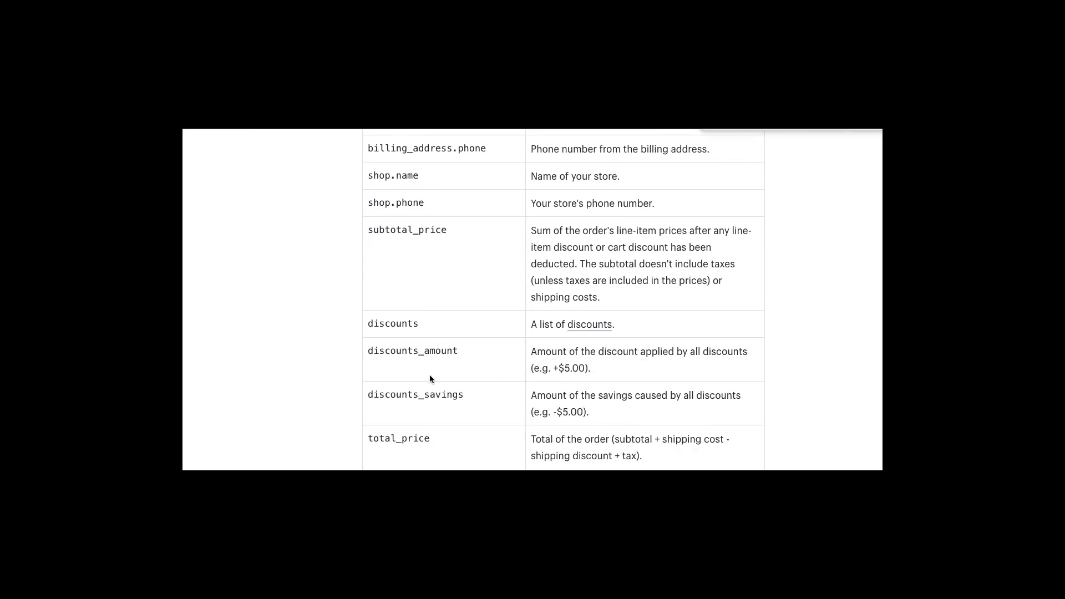
scroll(430, 377, down, 1)
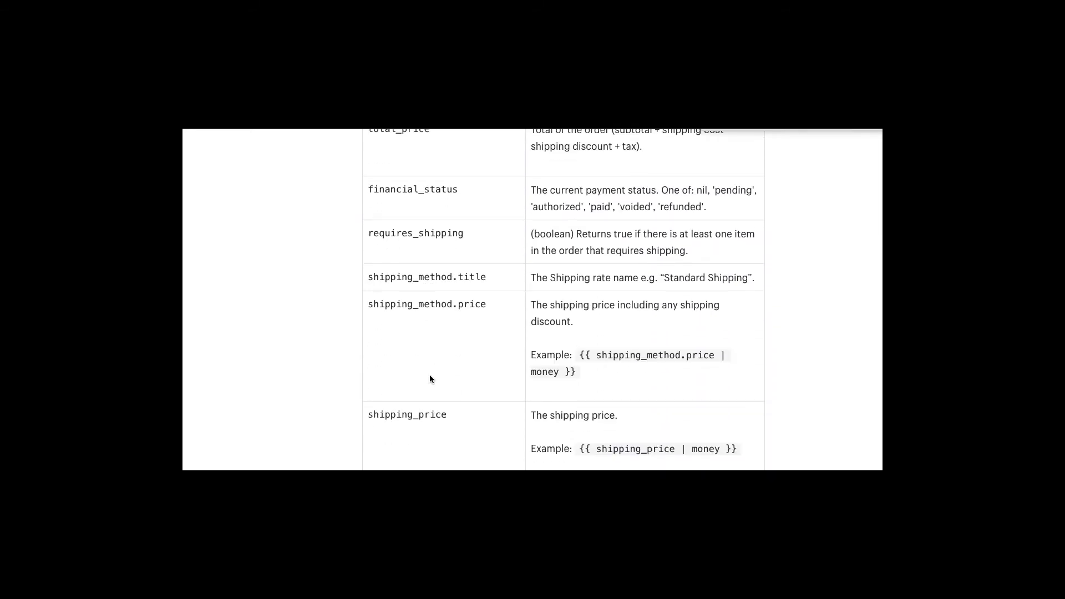
key(super+w)
- Open the Order confirmation template and look through its Email body (HTML) code
click(429, 379)
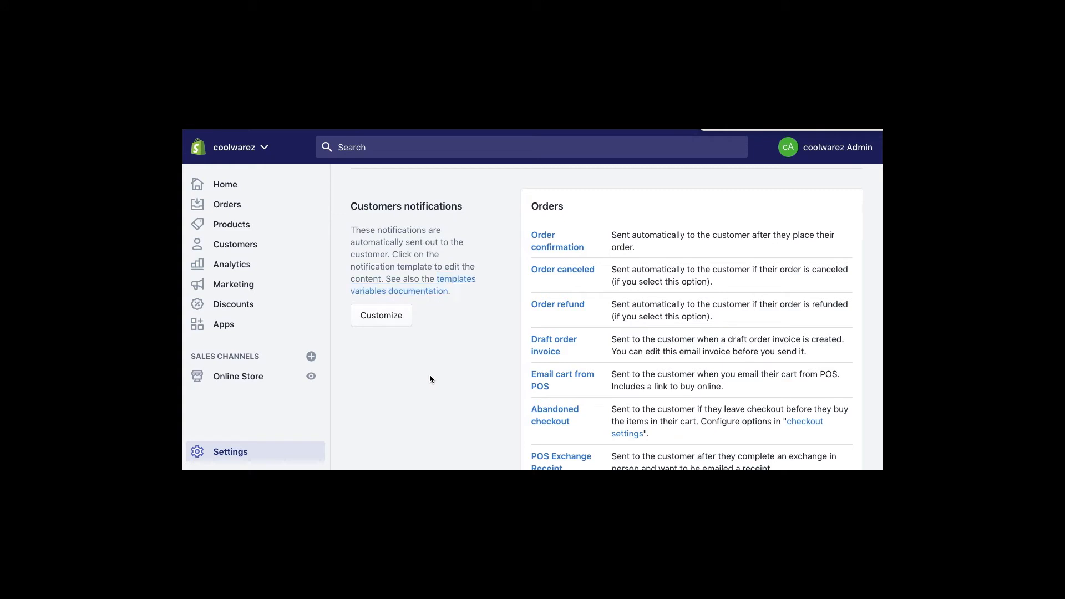
click(541, 240)
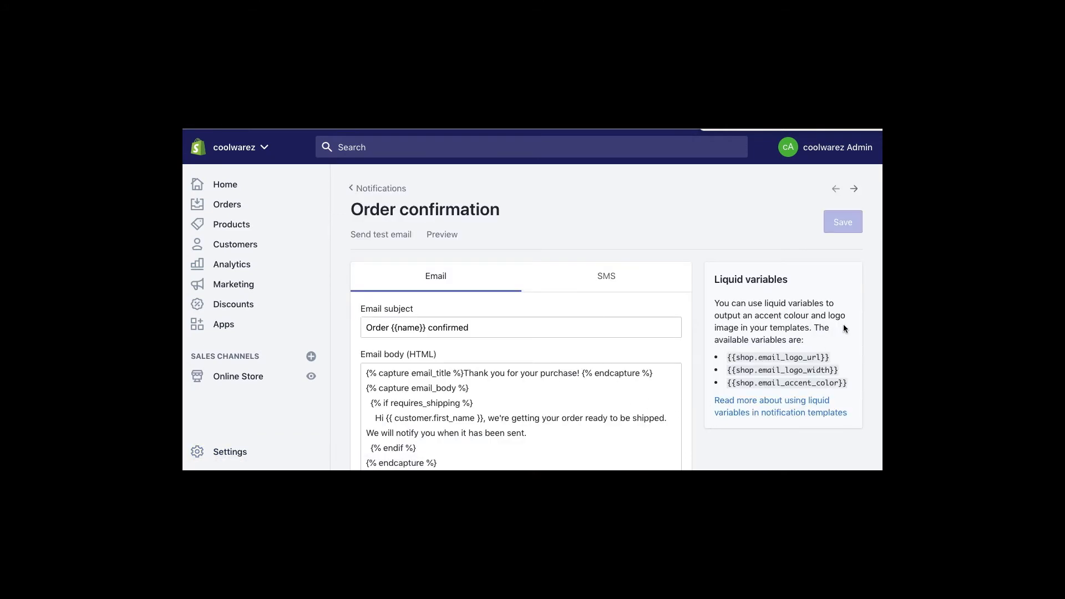
drag(831, 359, 771, 358)
click(815, 371)
scroll(761, 355, down, 2)
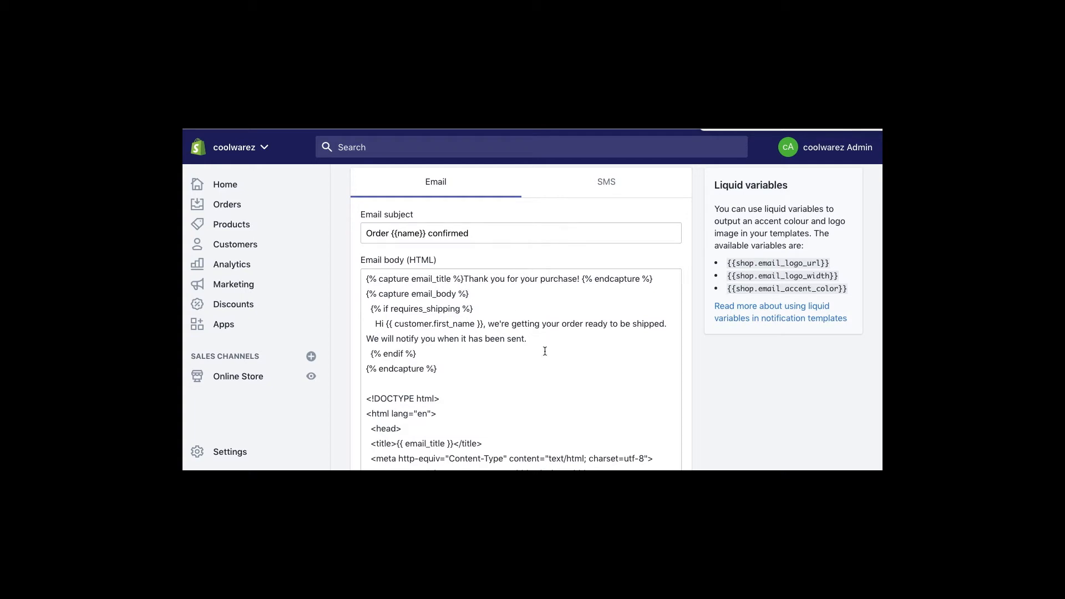
scroll(544, 352, down, 5)
scroll(547, 356, down, 3)
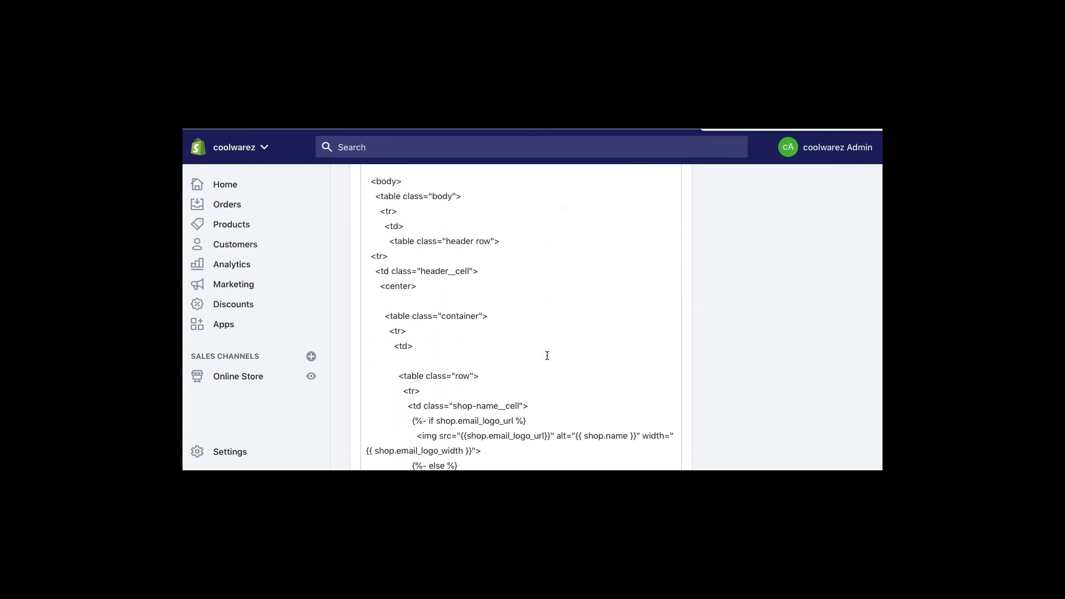
scroll(547, 353, up, 7)
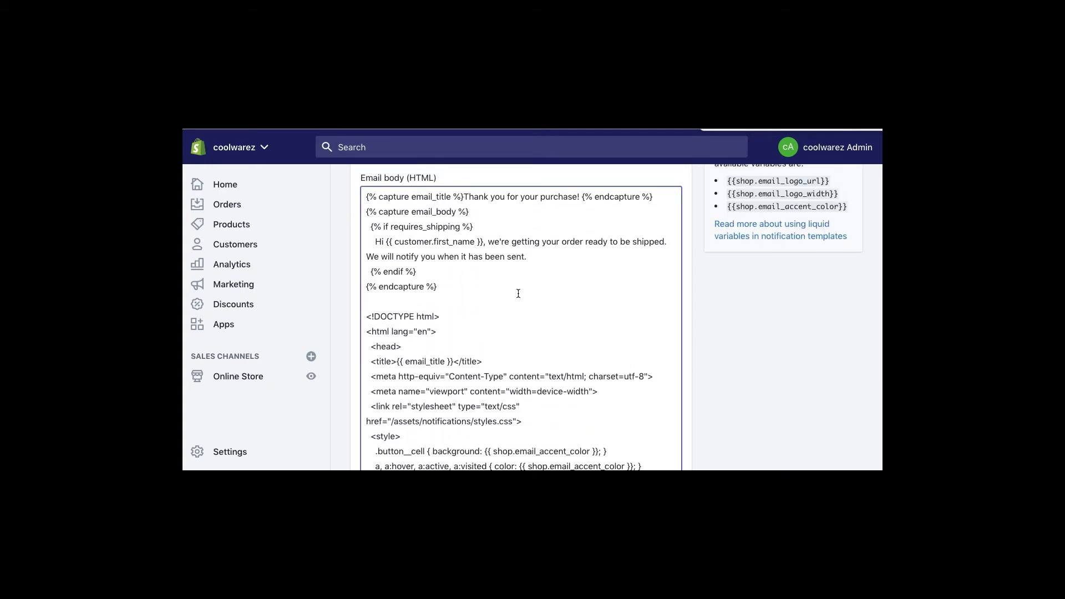
key(ctrl+a)
click(518, 293)
- Load html-online.com/editor/ in a new tab via the 'htm' address suggestion
key(super+t)
text(h)
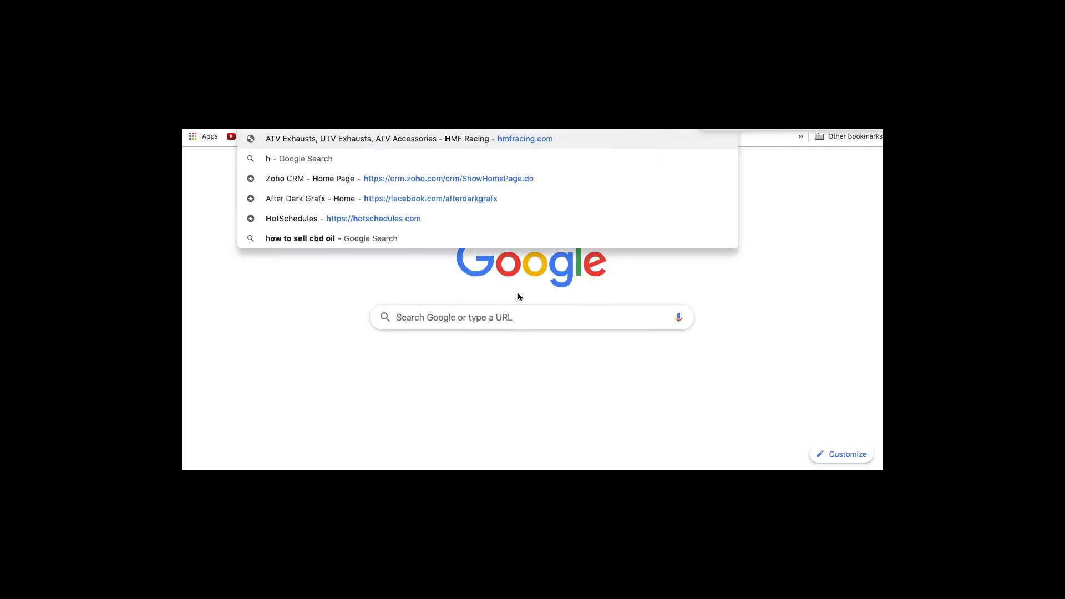
text(tm)
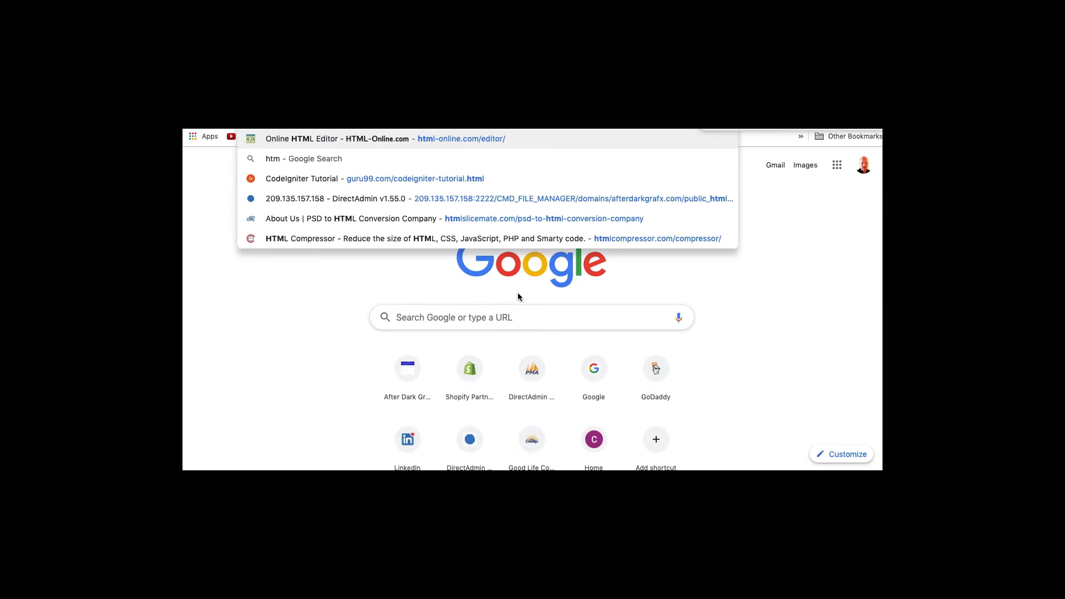
key(Right)
key(Return)
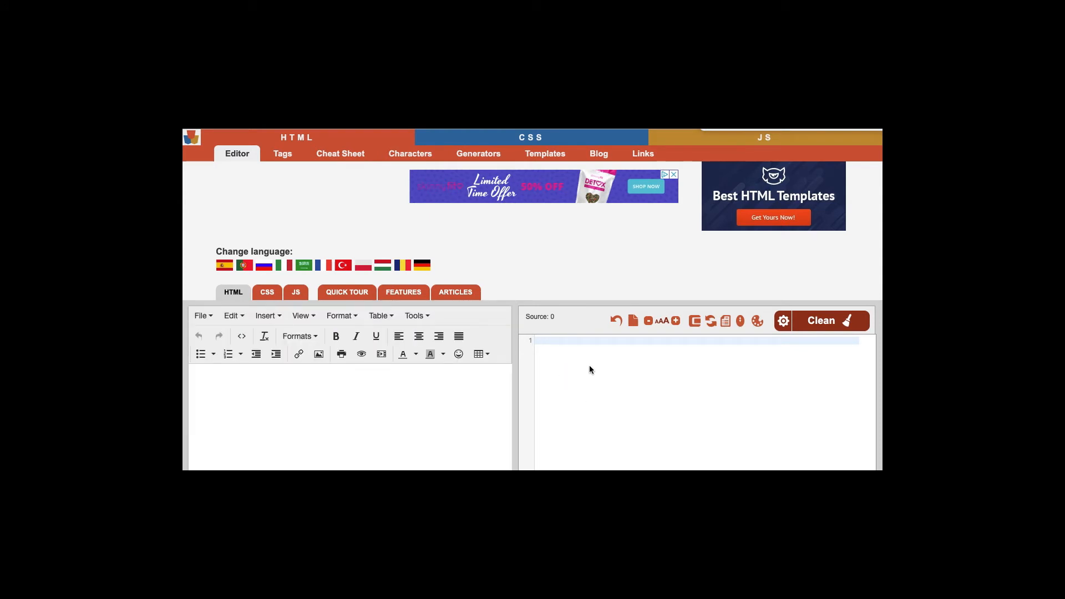
- Paste the order confirmation HTML into HTML-Online and inspect the payment and shipping table
key(ctrl+v)
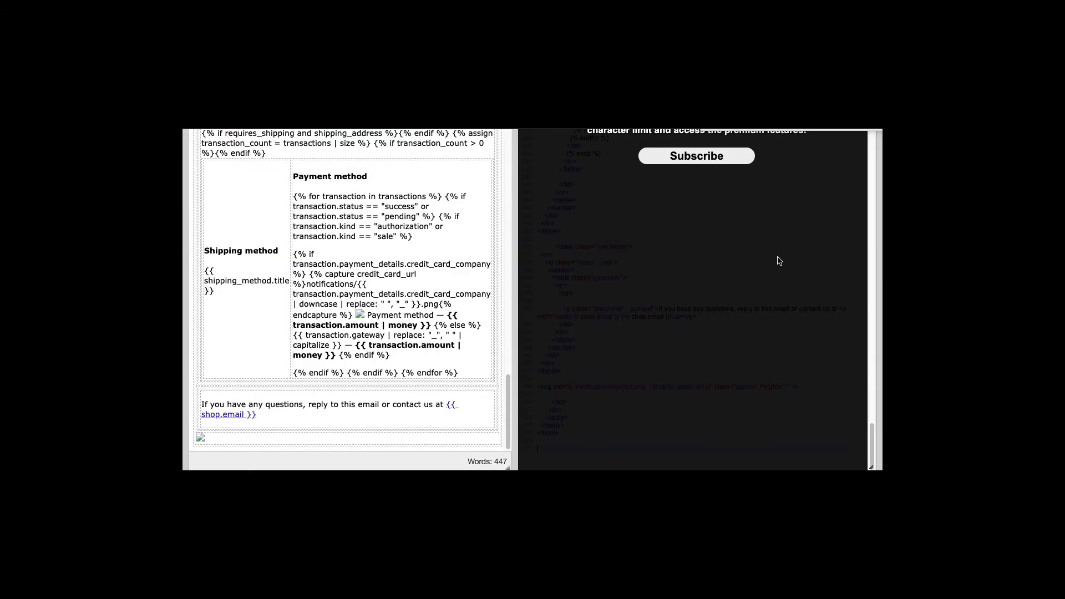
scroll(754, 277, up, 5)
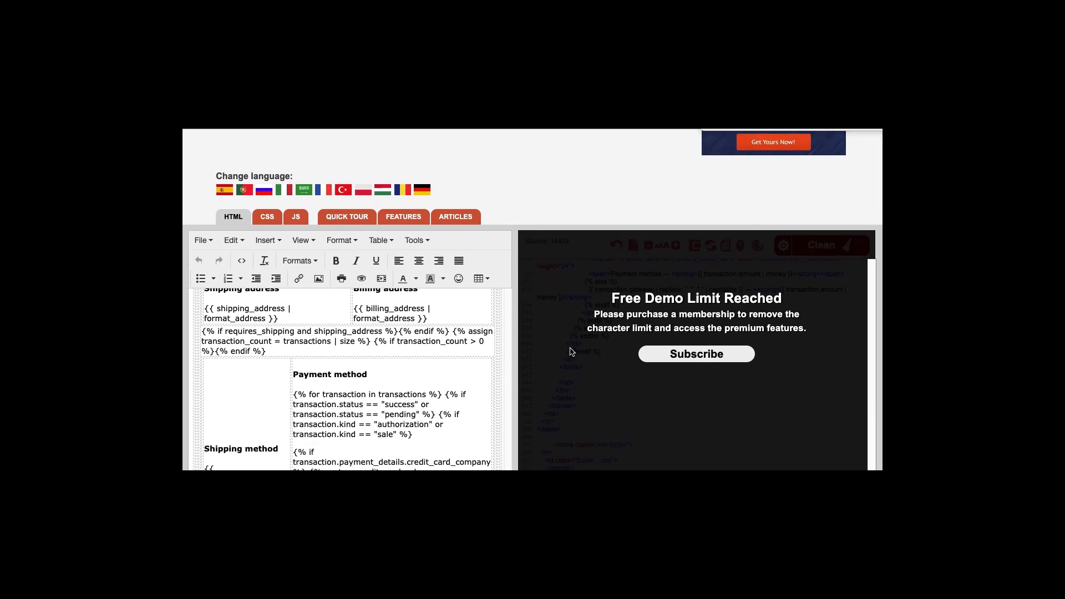
scroll(412, 398, down, 3)
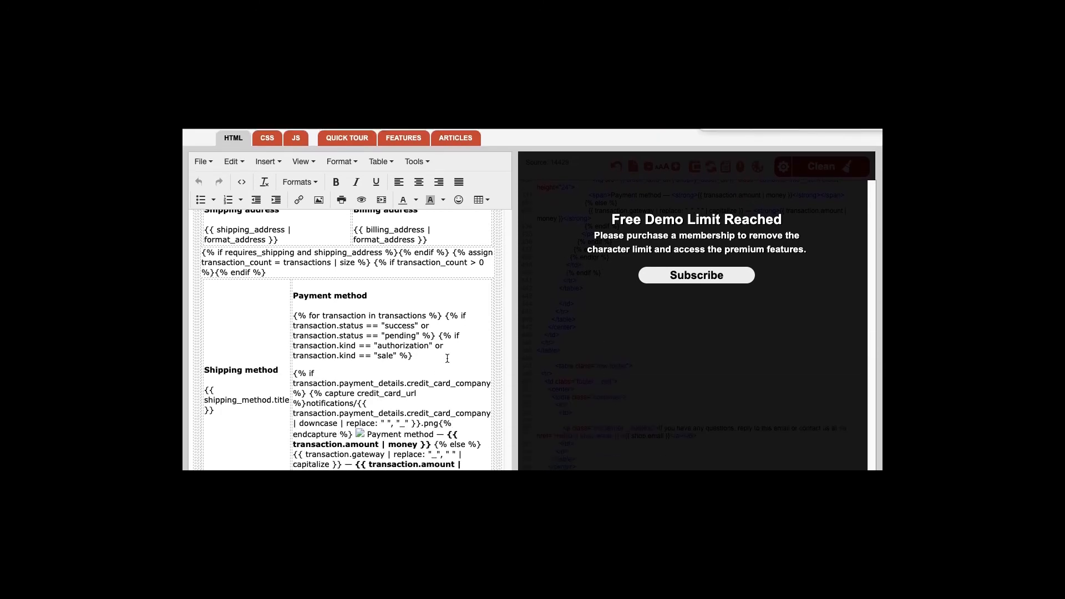
click(387, 272)
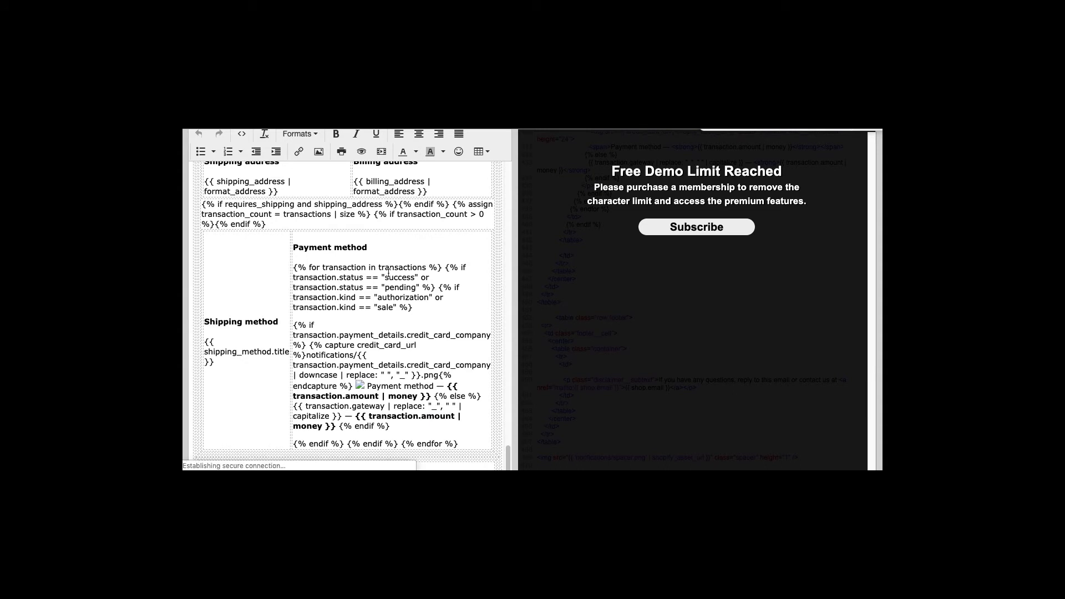
scroll(388, 275, up, 10)
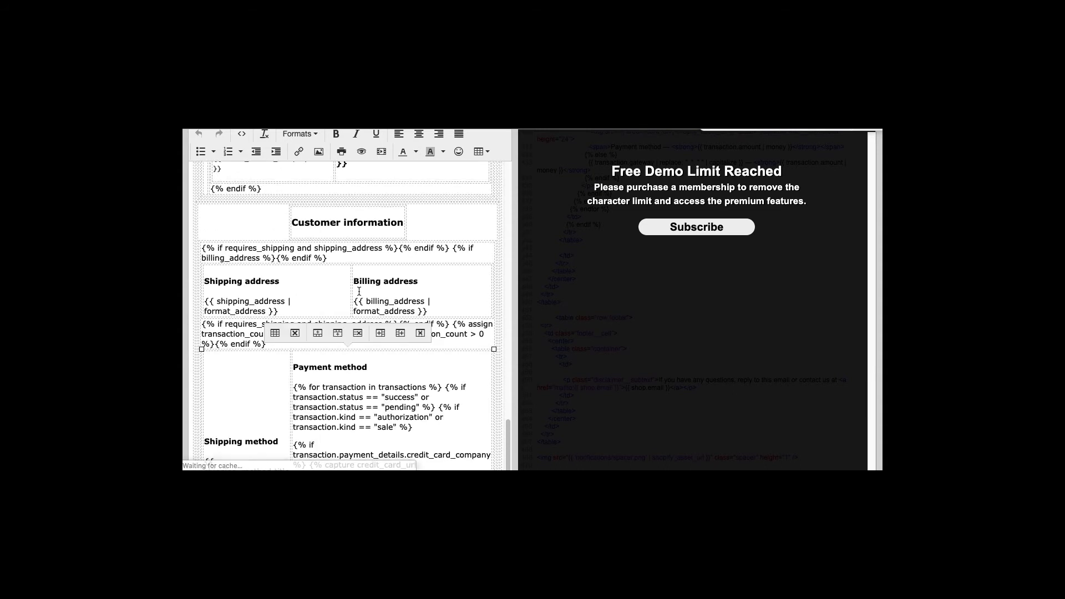
scroll(267, 255, up, 15)
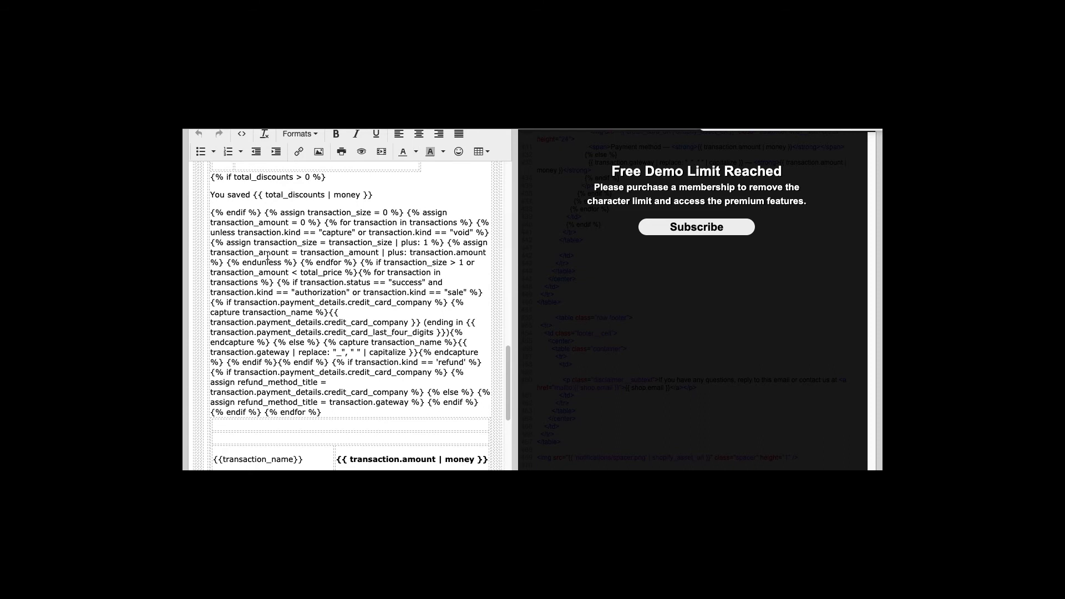
scroll(268, 255, up, 1)
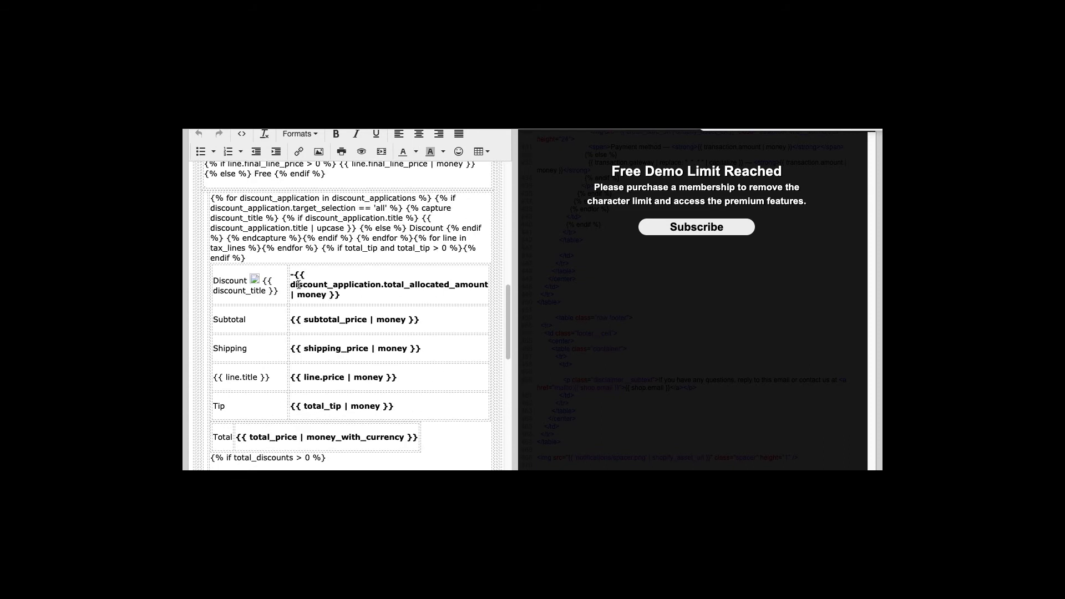
- Check the Subtotal row and rest of the rendered email, then return to Shopify's template
click(240, 320)
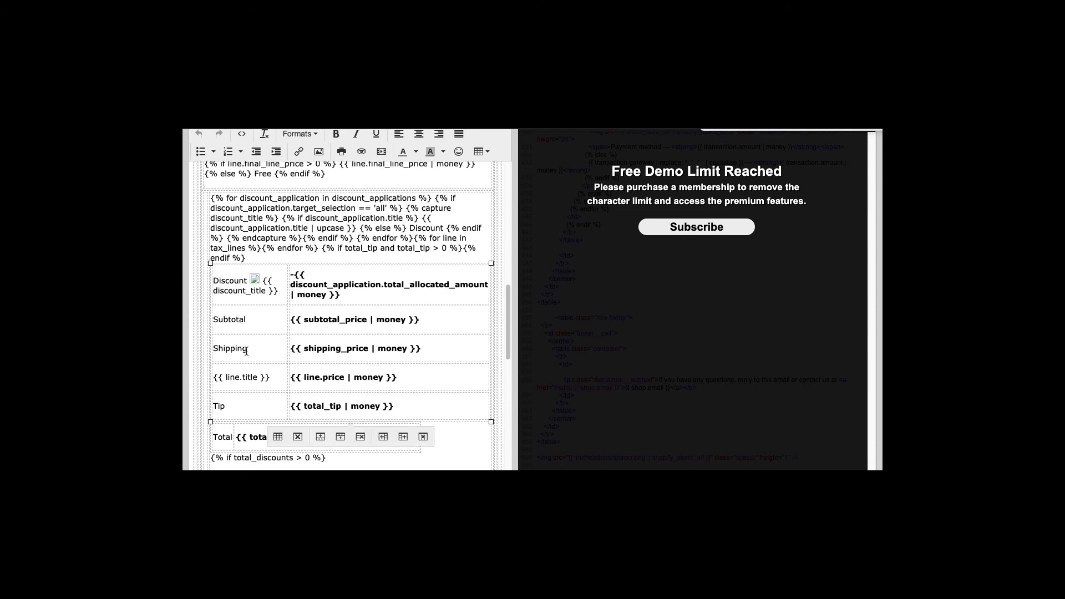
scroll(246, 350, up, 15)
scroll(257, 333, up, 8)
scroll(256, 333, down, 10)
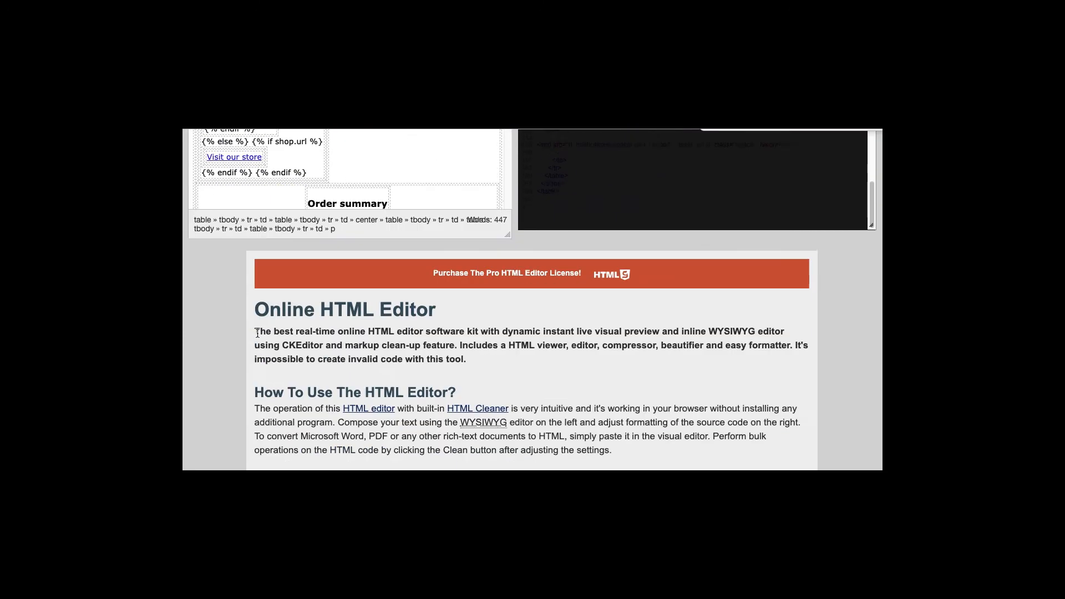
scroll(257, 333, down, 5)
scroll(257, 333, up, 15)
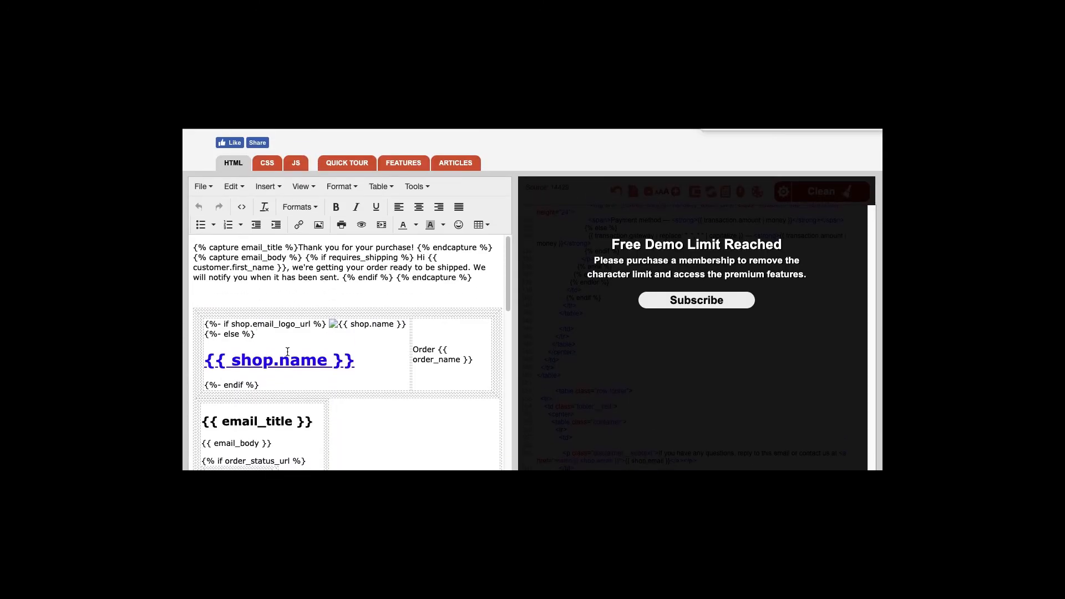
key(ctrl+shift+Tab)
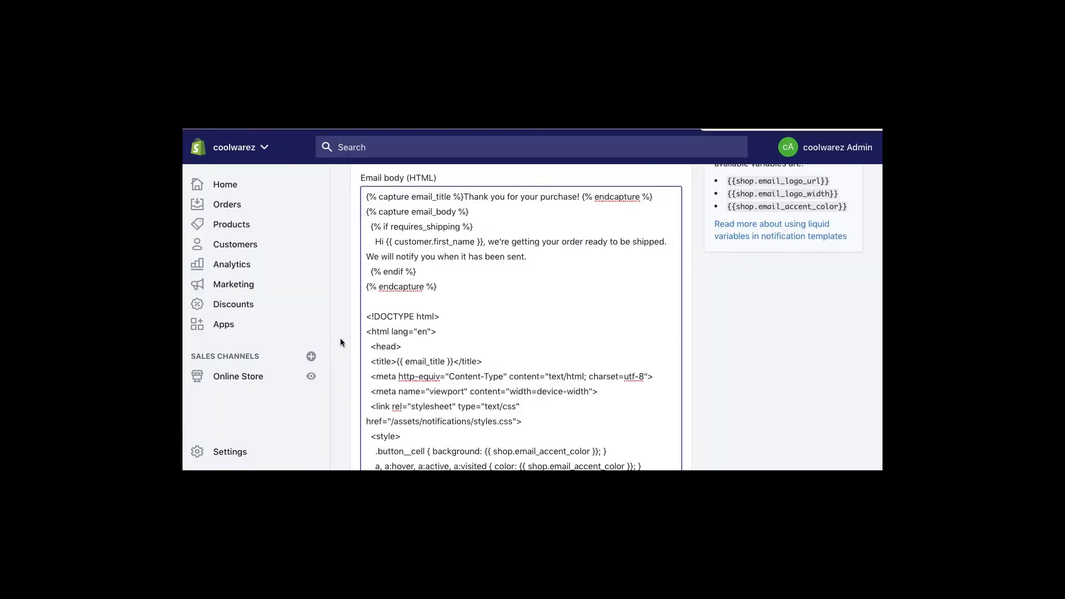
click(735, 386)
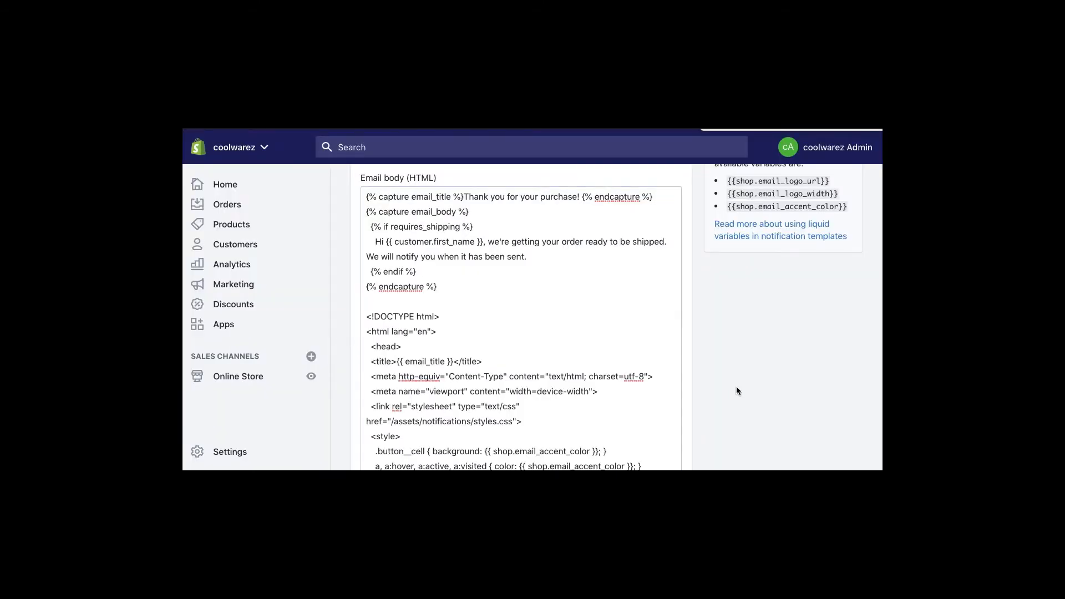
scroll(601, 394, down, 15)
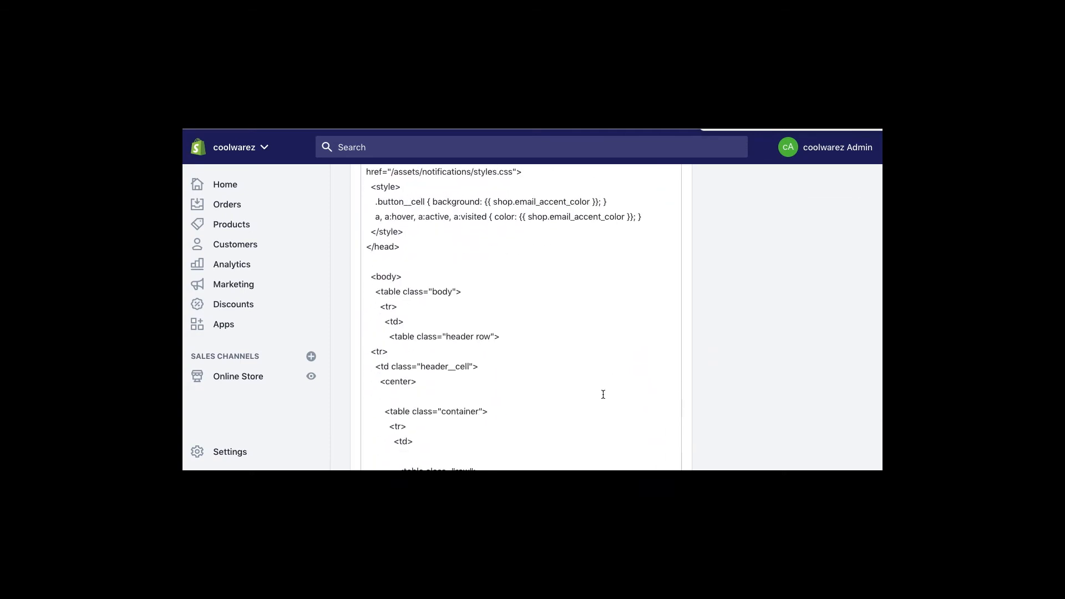
scroll(776, 367, down, 20)
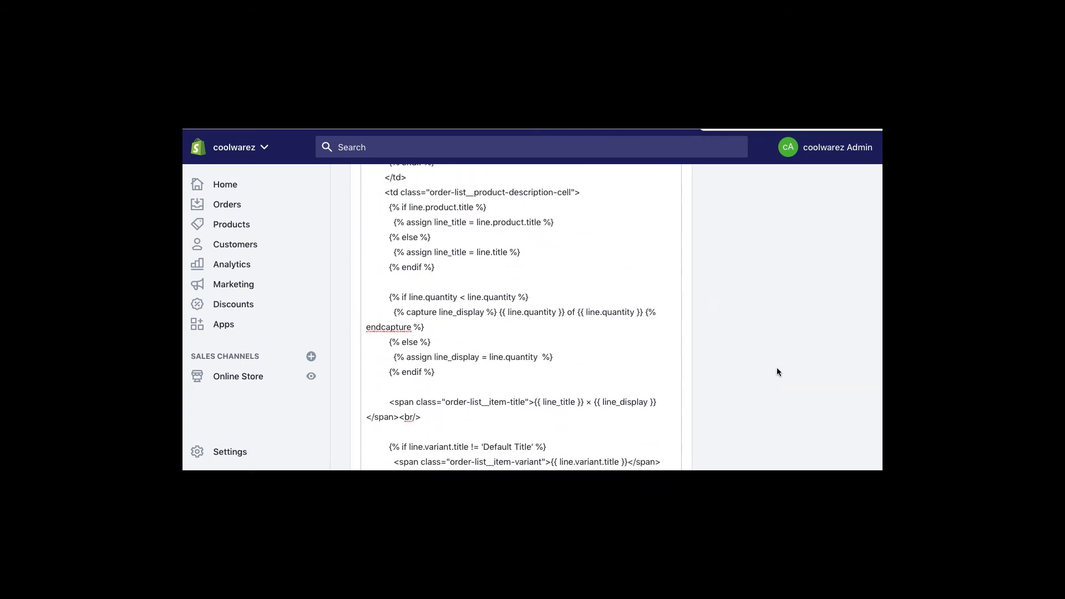
scroll(791, 370, down, 20)
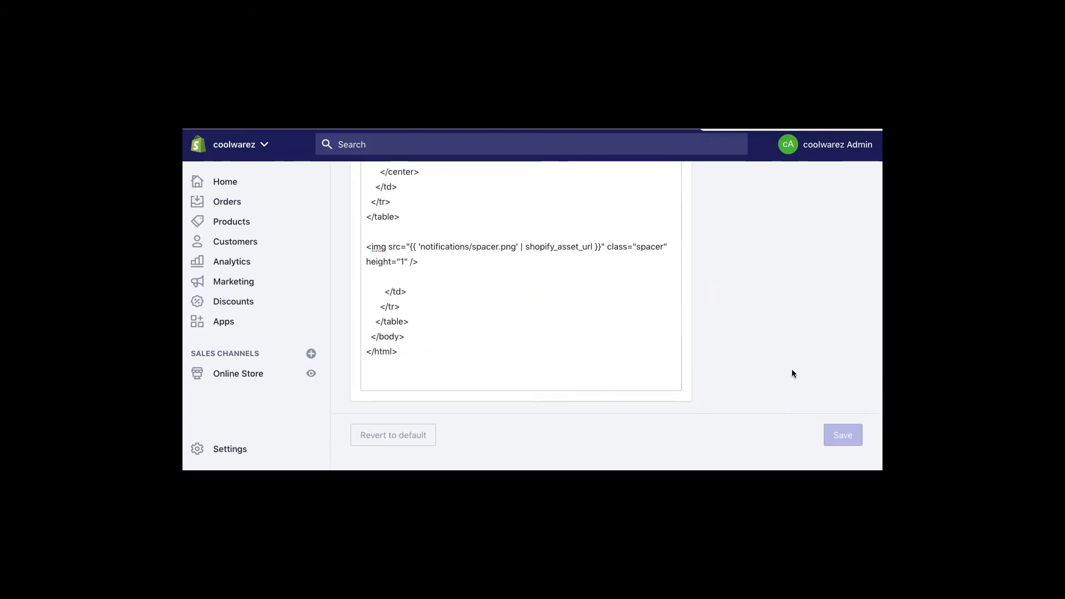
scroll(788, 368, up, 20)
scroll(789, 370, up, 20)
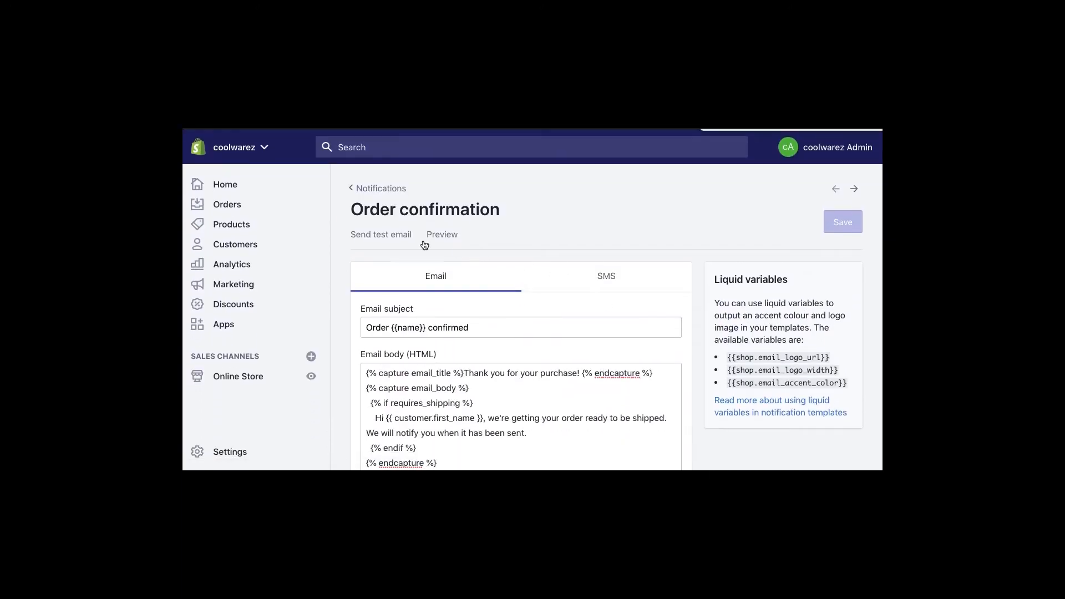
click(451, 240)
- Close the order confirmation email preview and review the Notifications template list
drag(686, 247, 692, 222)
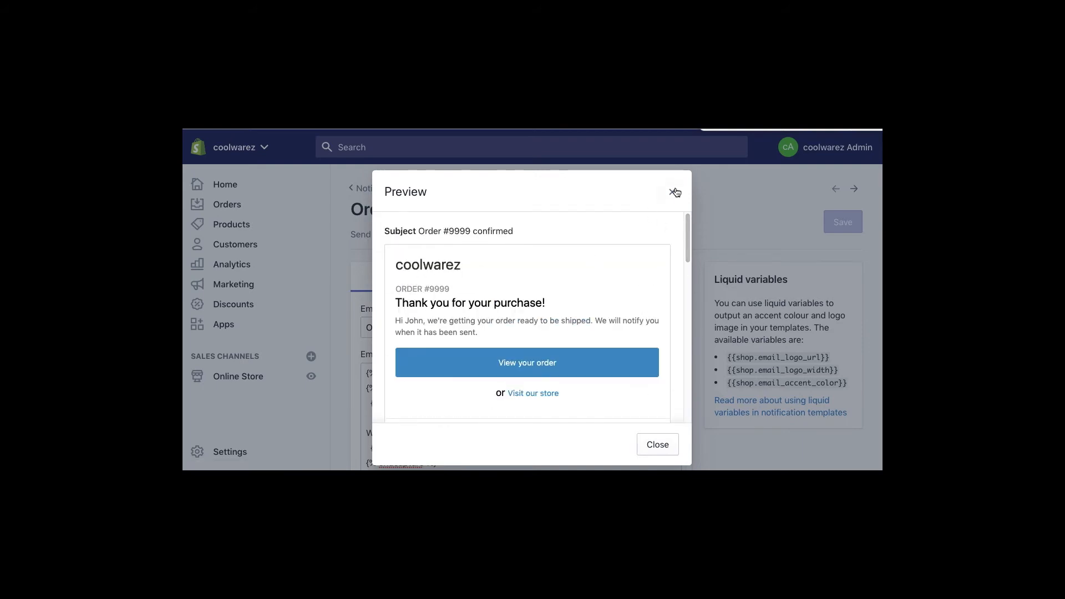
click(673, 192)
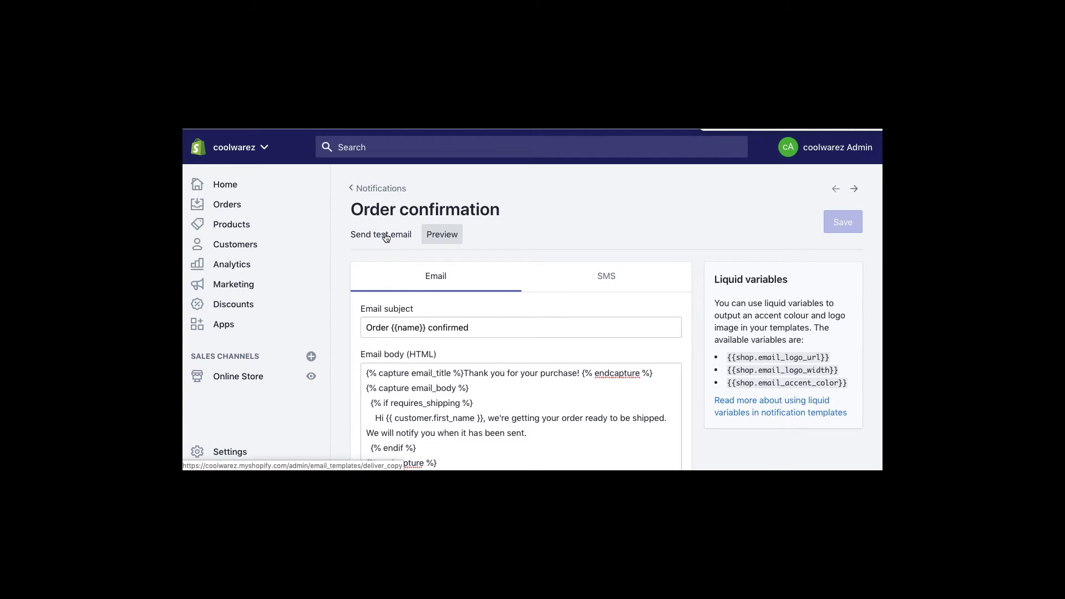
click(369, 189)
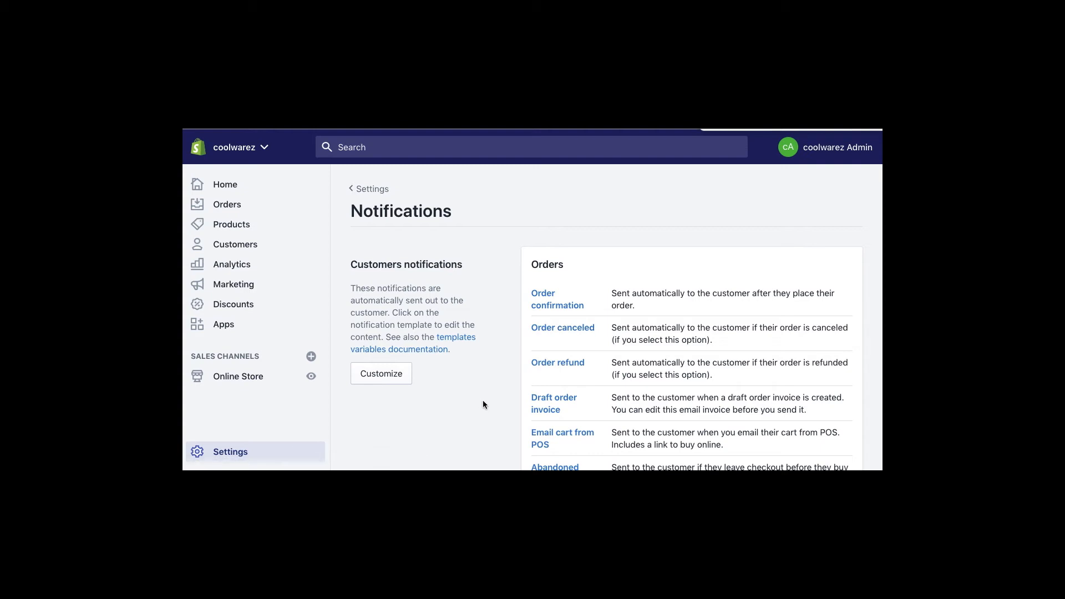
scroll(483, 404, down, 4)
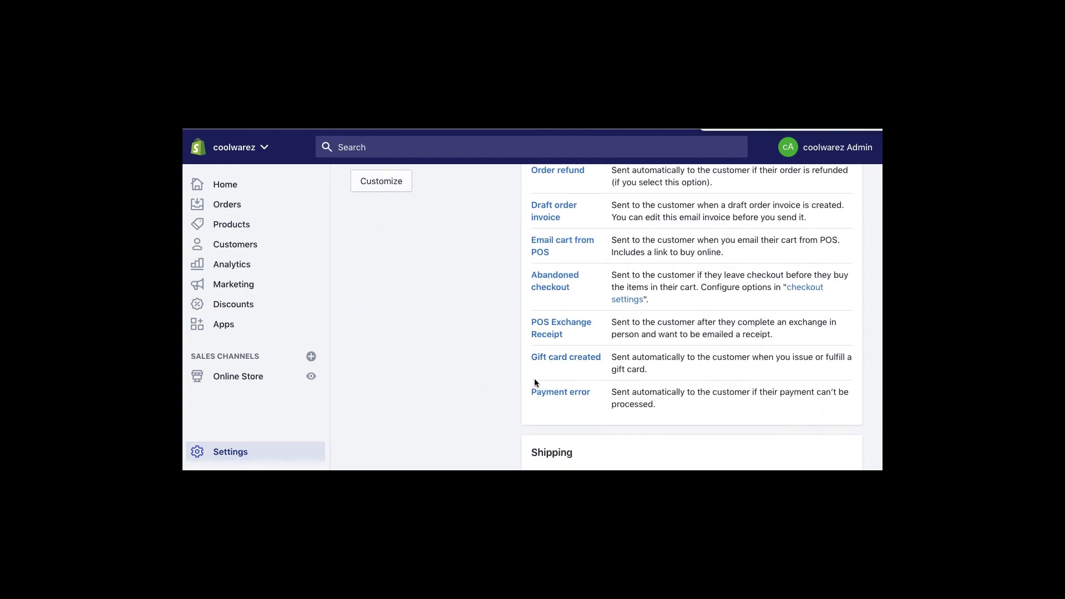
scroll(534, 379, down, 3)
scroll(539, 329, down, 8)
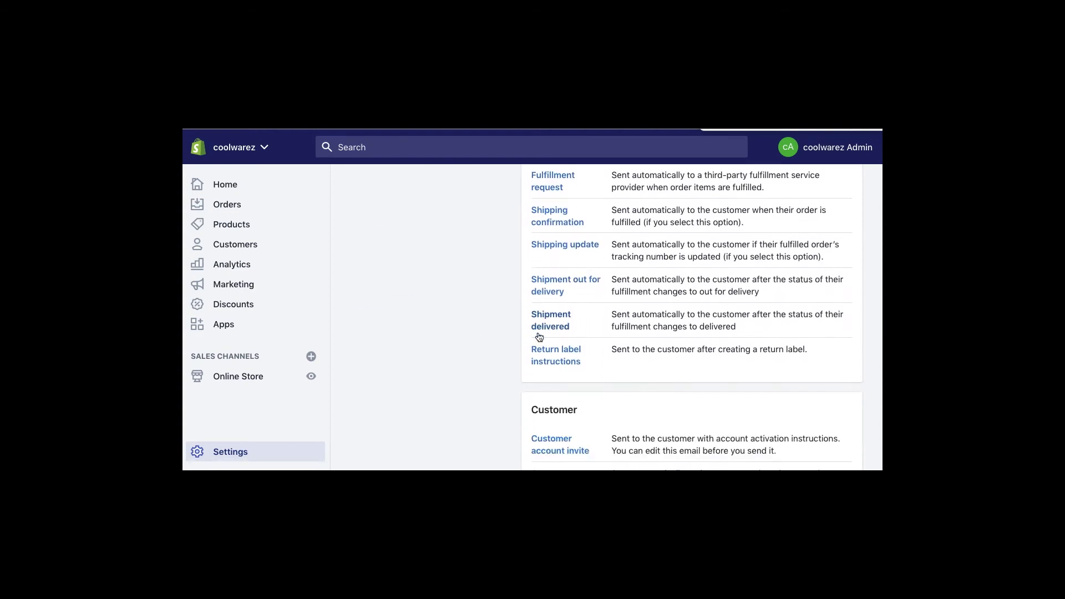
scroll(538, 339, down, 3)
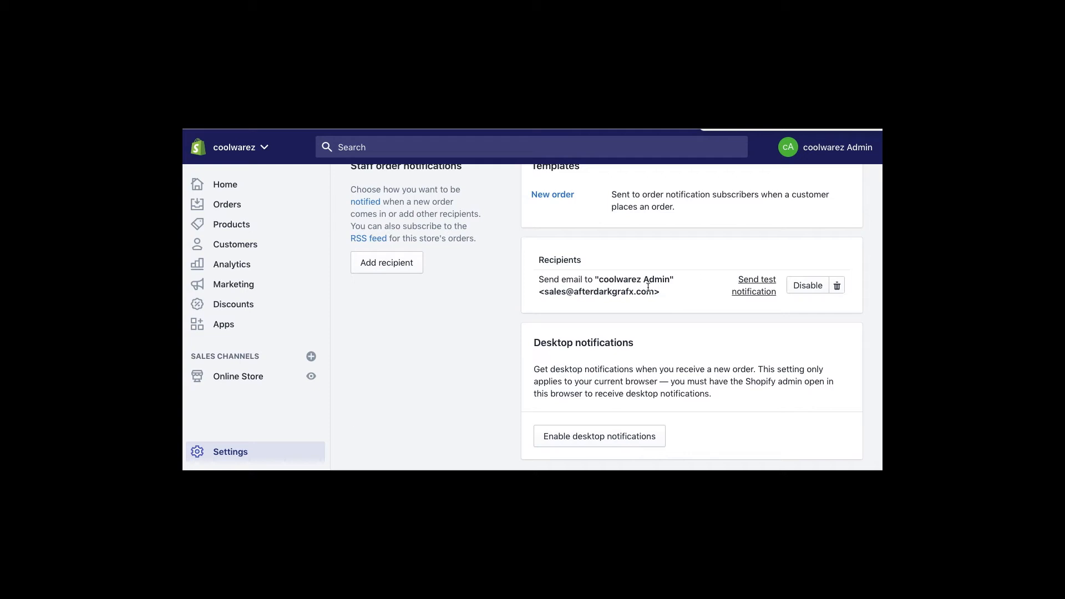
scroll(478, 291, up, 1)
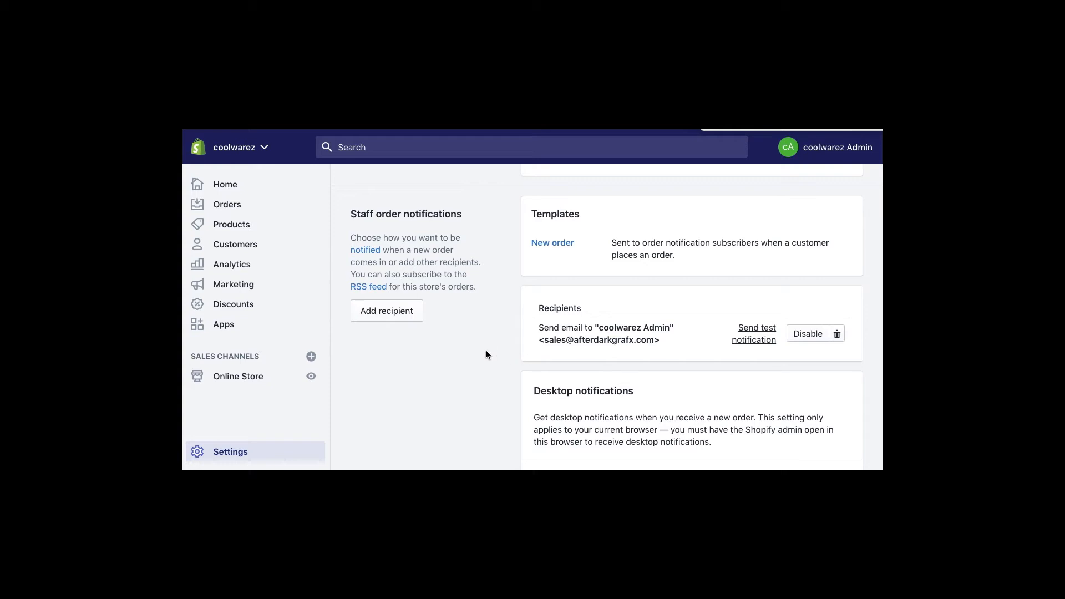
- Start adding an order notification recipient, check the method choices, then cancel
click(364, 312)
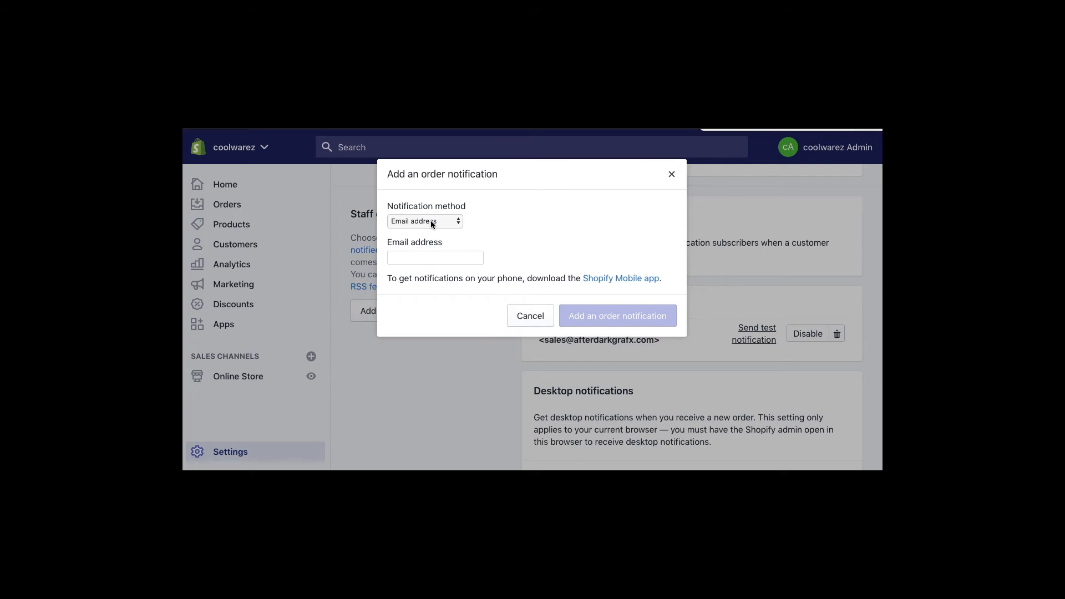
click(431, 221)
click(528, 215)
click(468, 259)
click(533, 315)
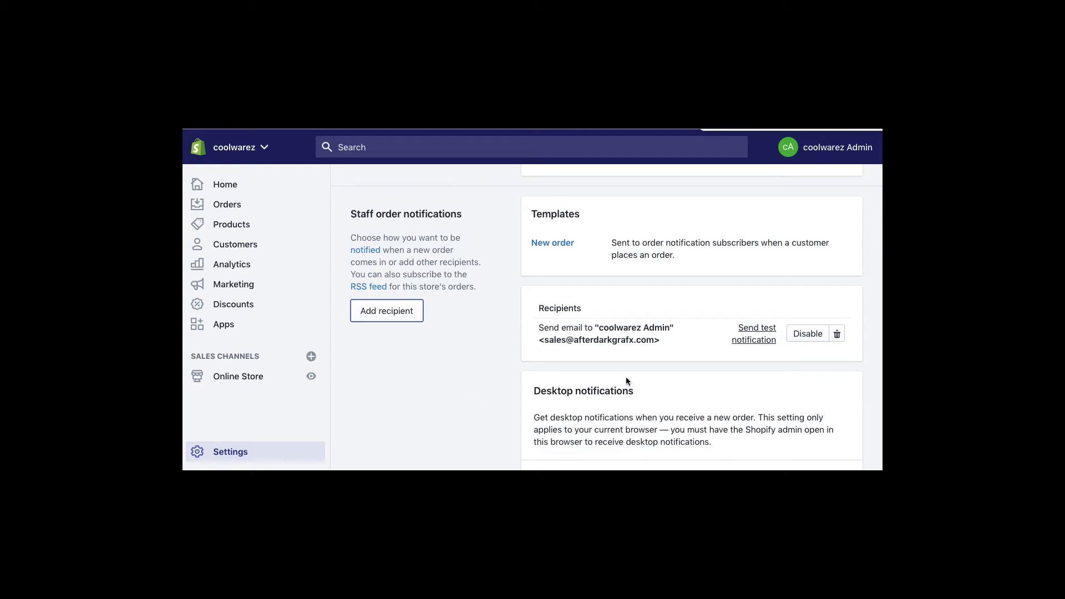
- Scroll through the remaining notification settings and return to the Settings overview
scroll(454, 381, down, 3)
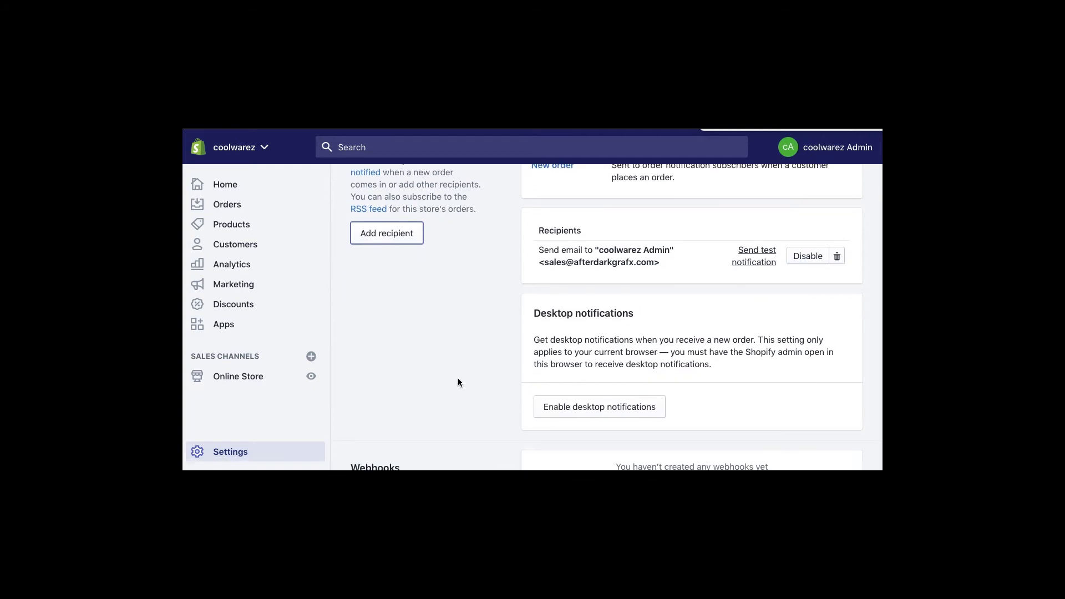
scroll(458, 382, down, 2)
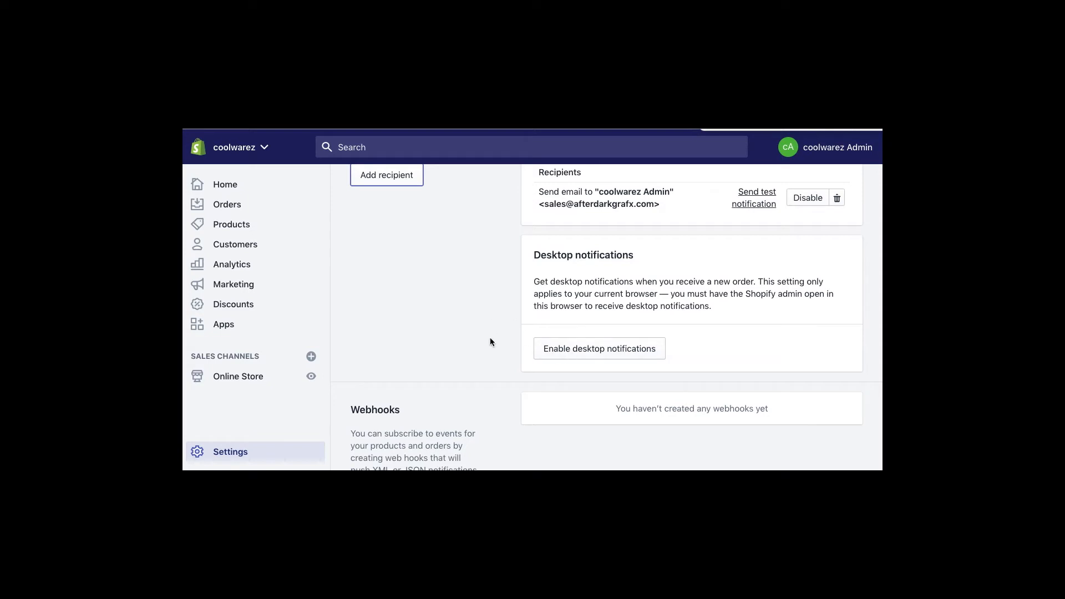
scroll(491, 341, down, 3)
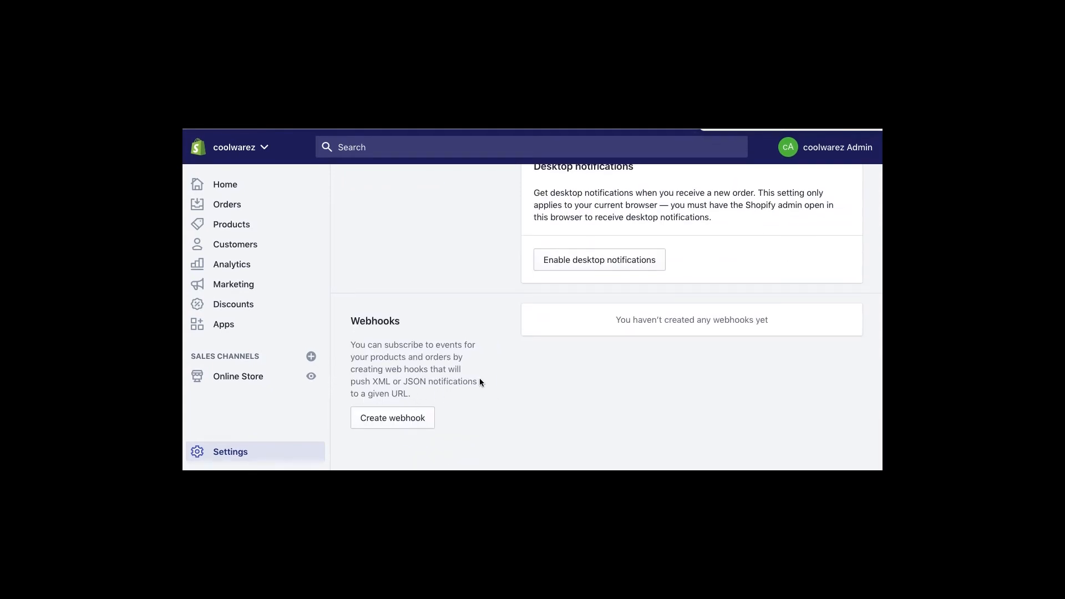
scroll(520, 375, up, 15)
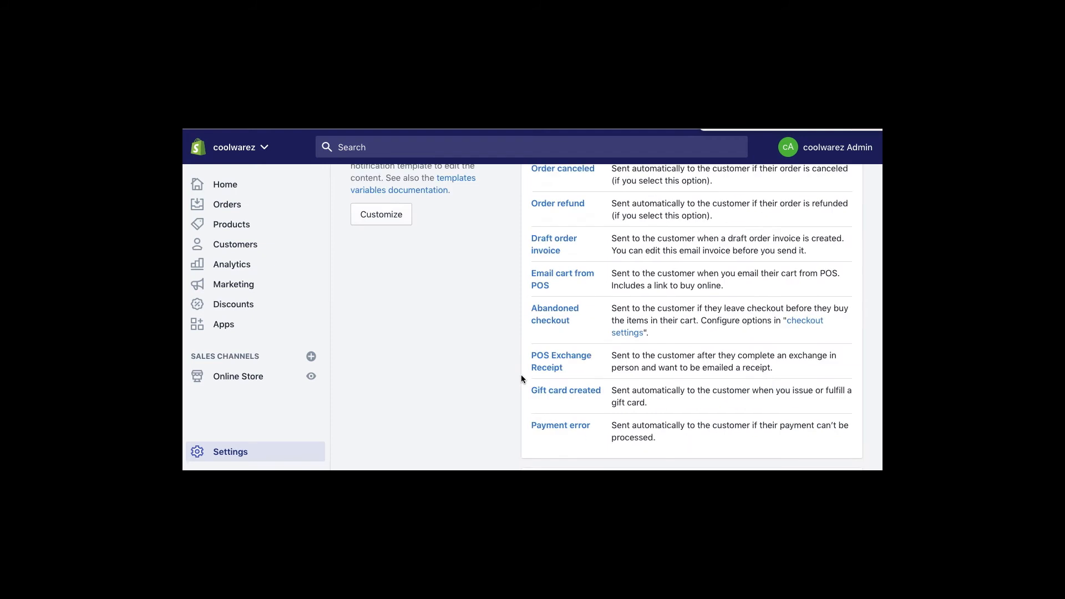
click(370, 191)
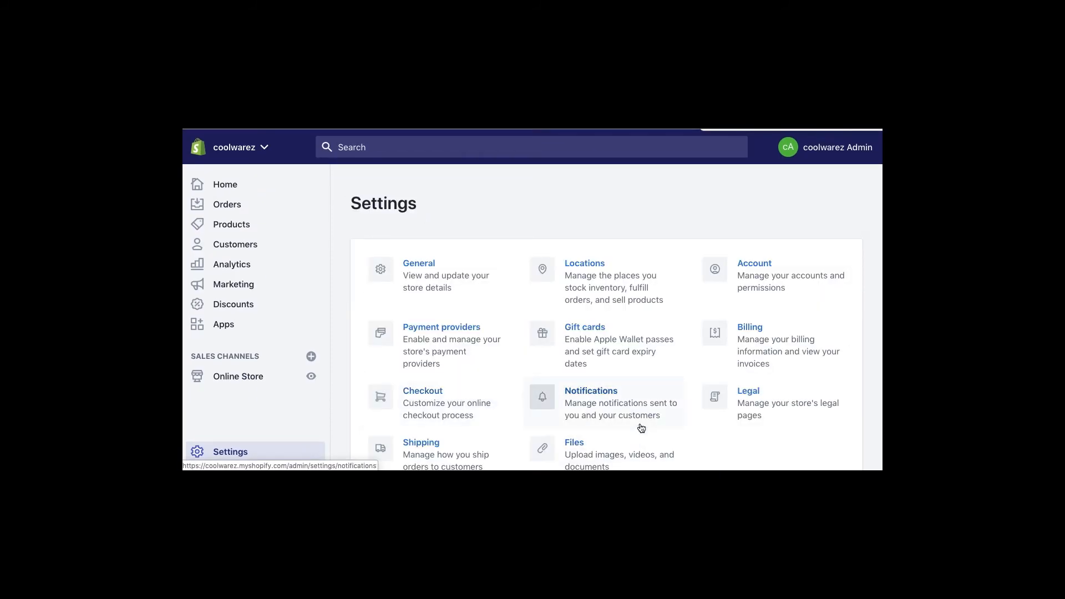
- Open the Files section and close the product picker without changes
scroll(582, 388, down, 2)
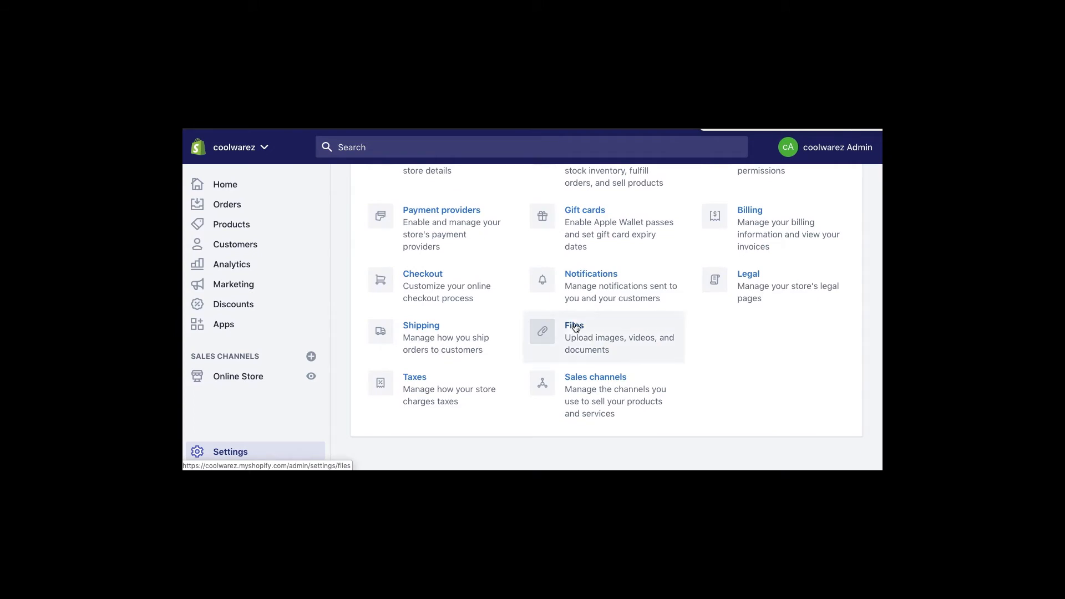
click(575, 327)
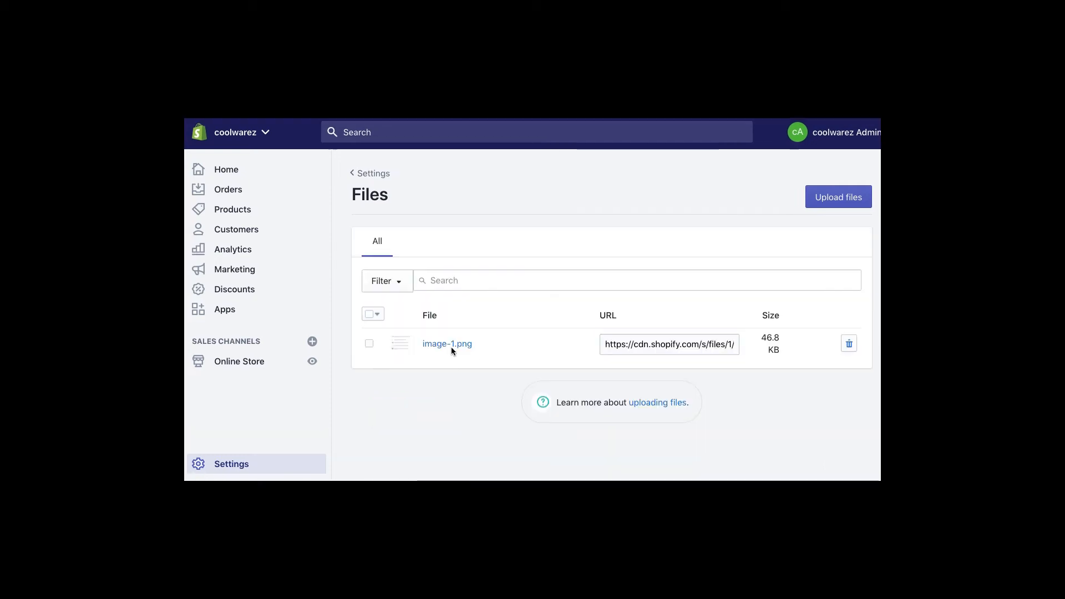
click(457, 344)
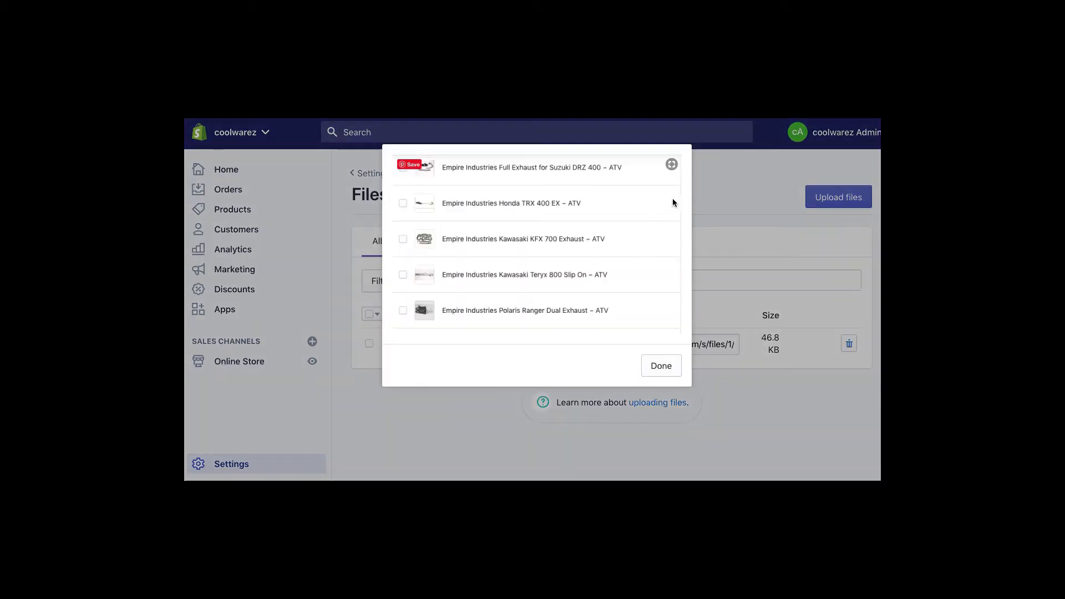
click(660, 365)
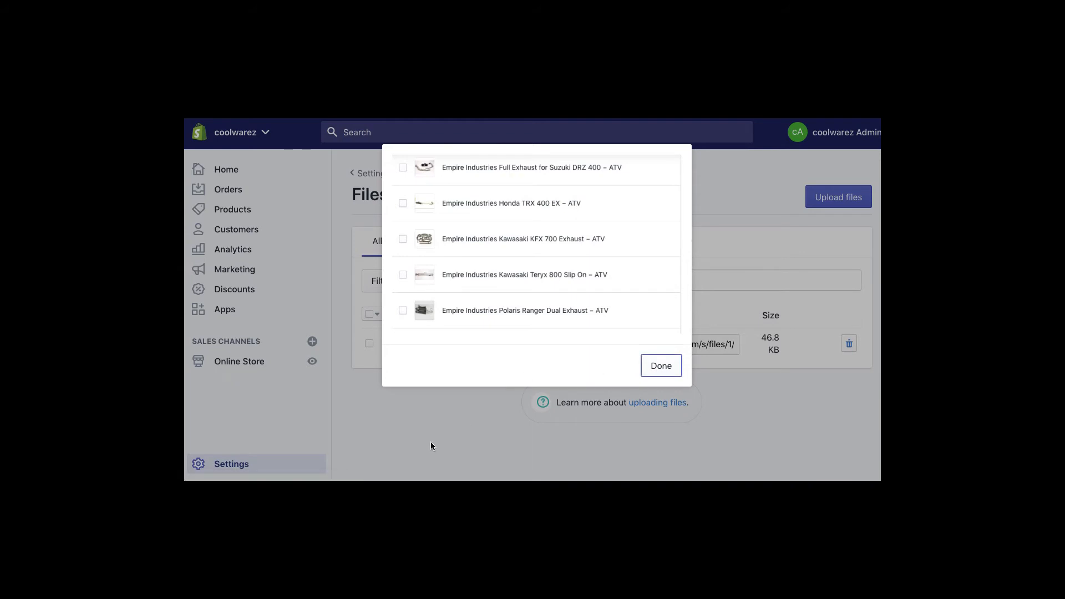
click(664, 370)
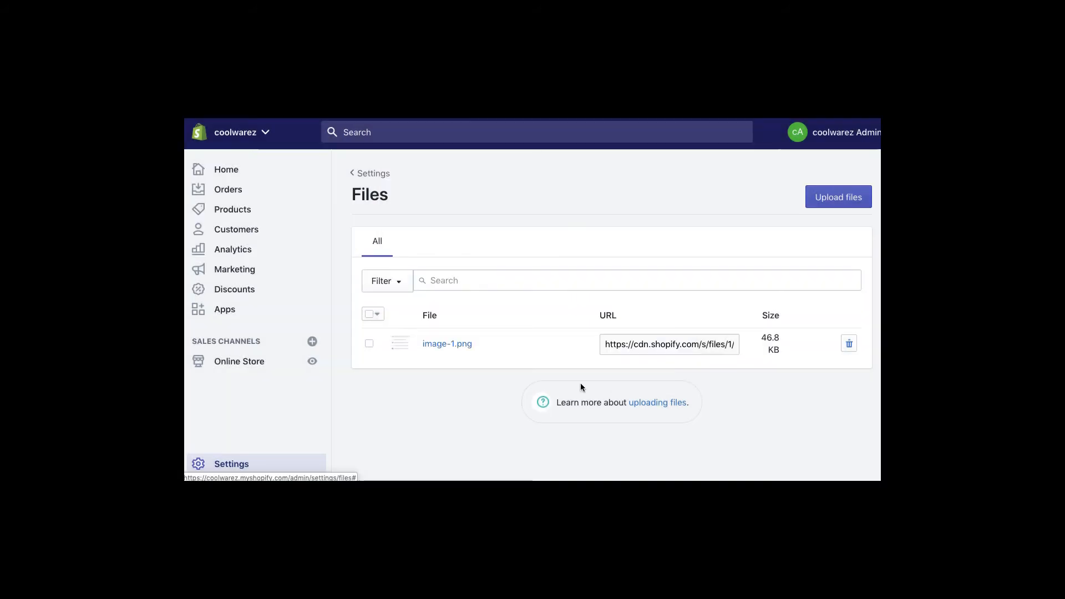
- Permanently delete image-1.png, leaving Files empty, and open a blank browser tab
click(849, 344)
click(655, 213)
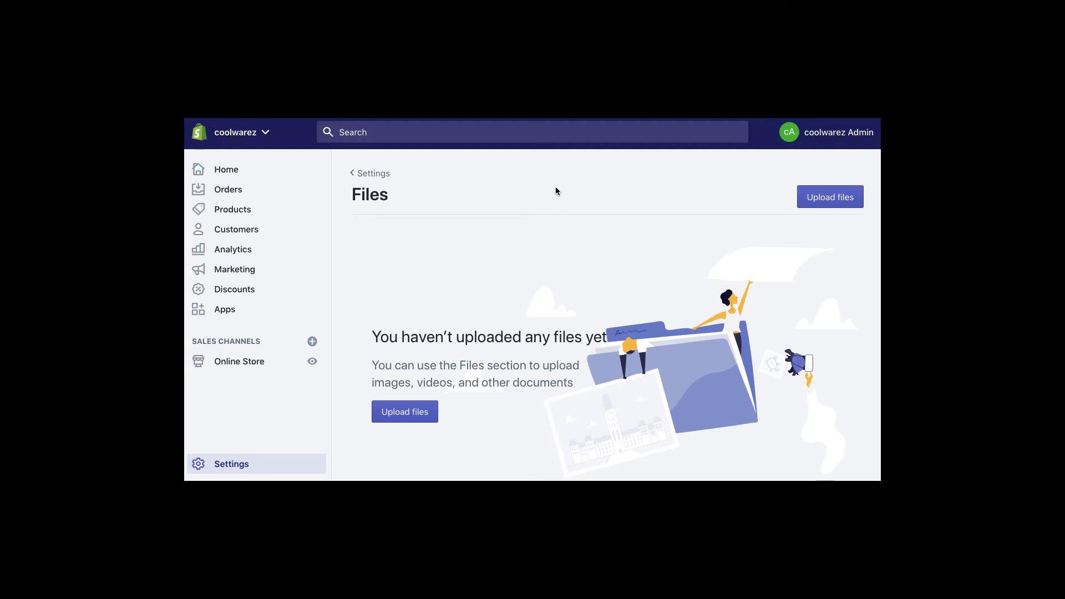
key(super+t)
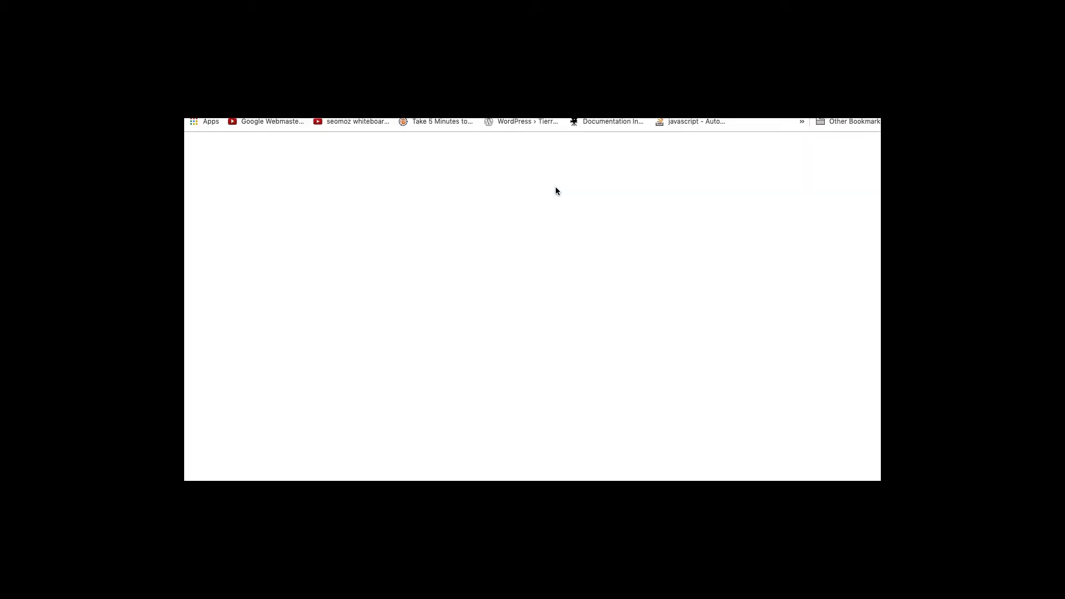
- Load the TinyJPG image-compression site from the 'tin' omnibox entry
text(tin)
key(Return)
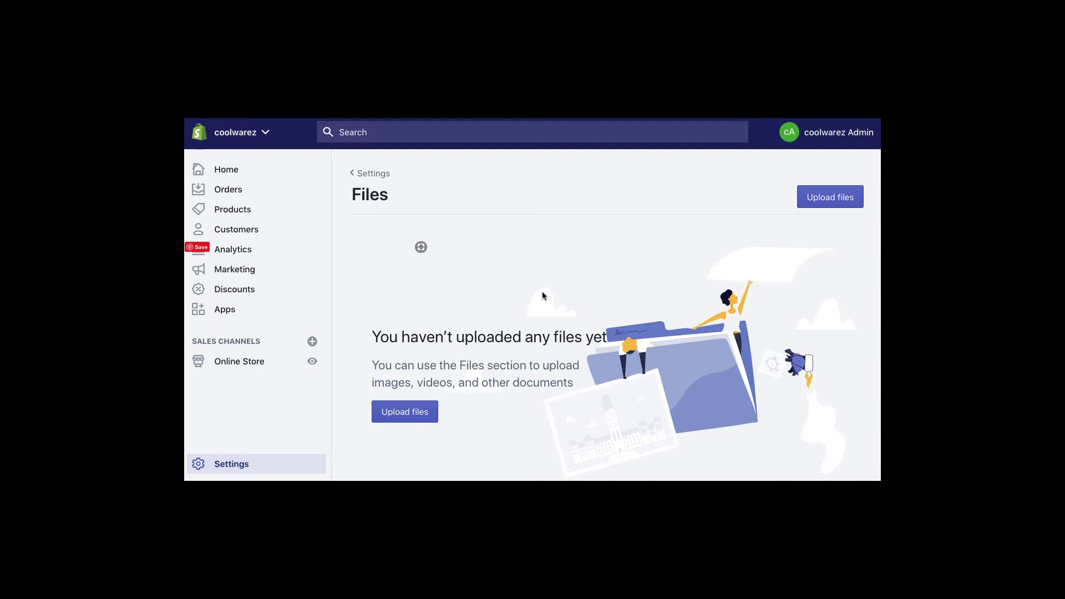
- Browse the sales channels available to add, add none, and go back to Settings
click(388, 173)
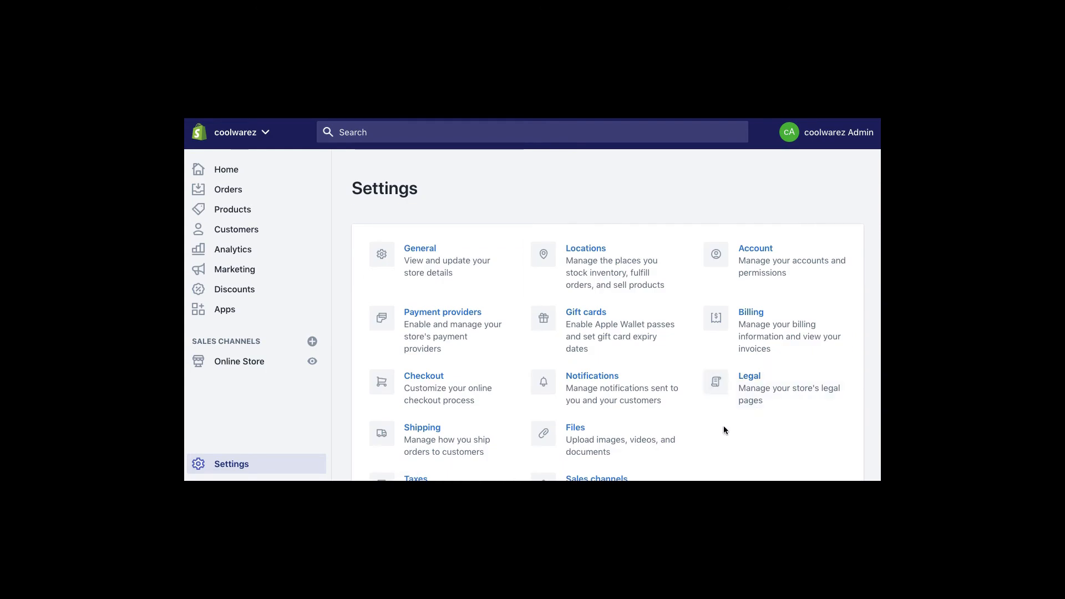
scroll(724, 430, down, 3)
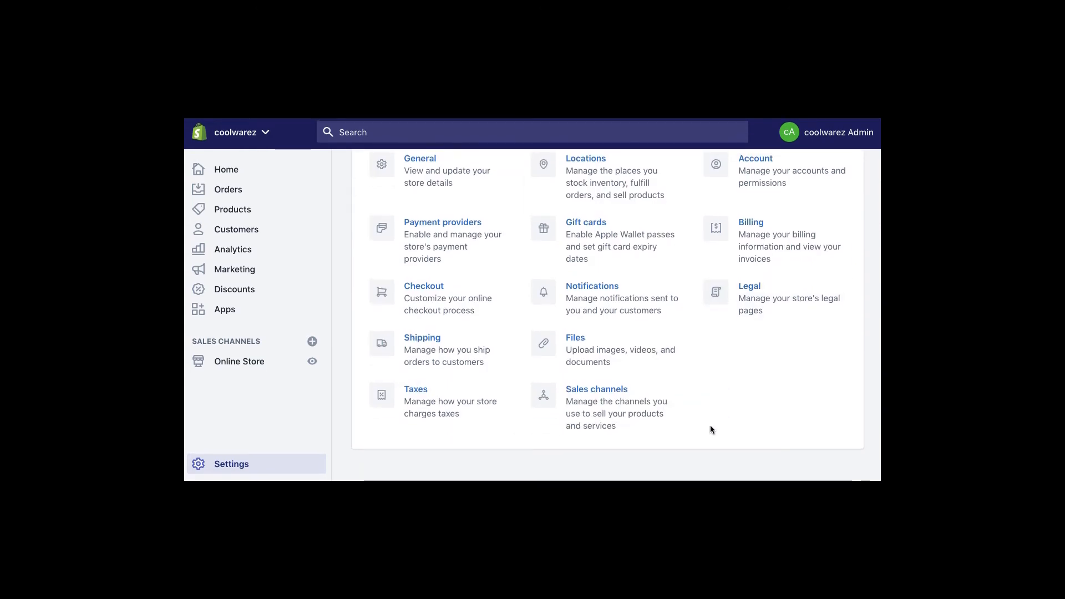
click(606, 394)
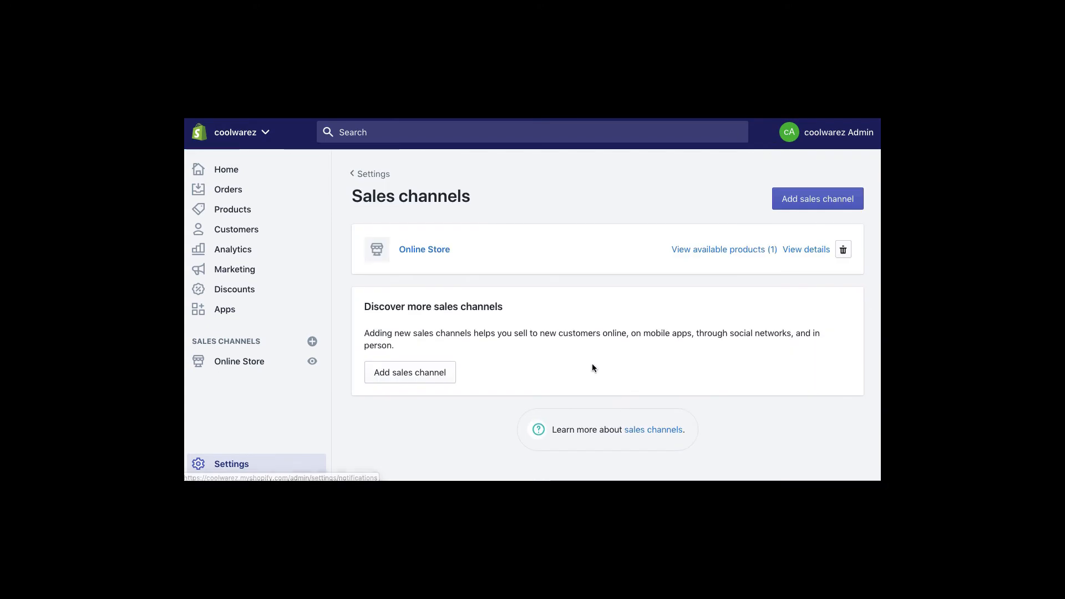
click(423, 373)
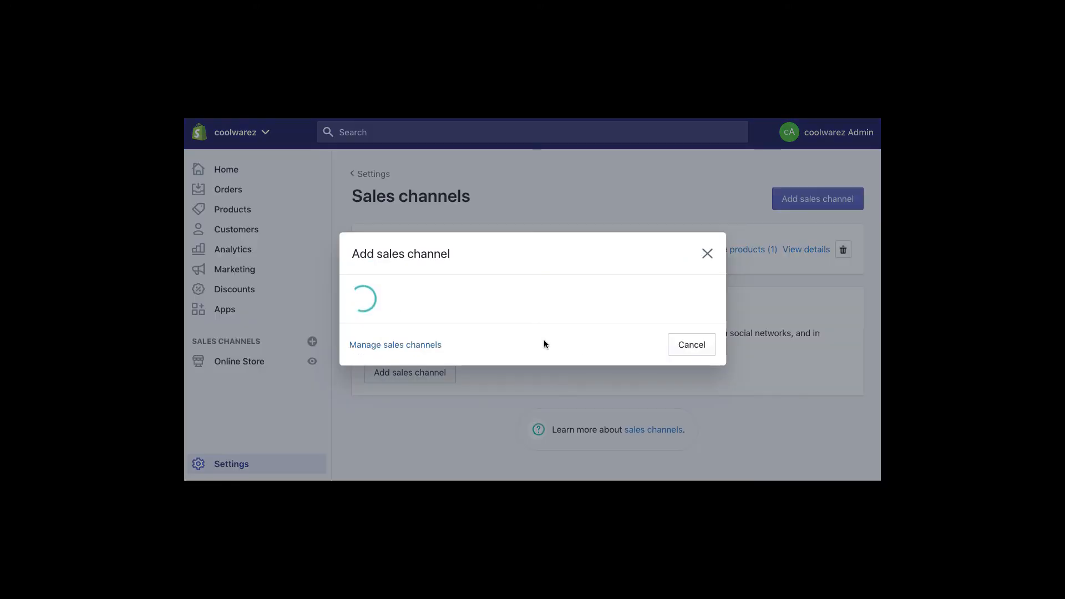
mouse_move(722, 250)
mouse_down()
mouse_move(723, 362)
mouse_move(721, 240)
mouse_up()
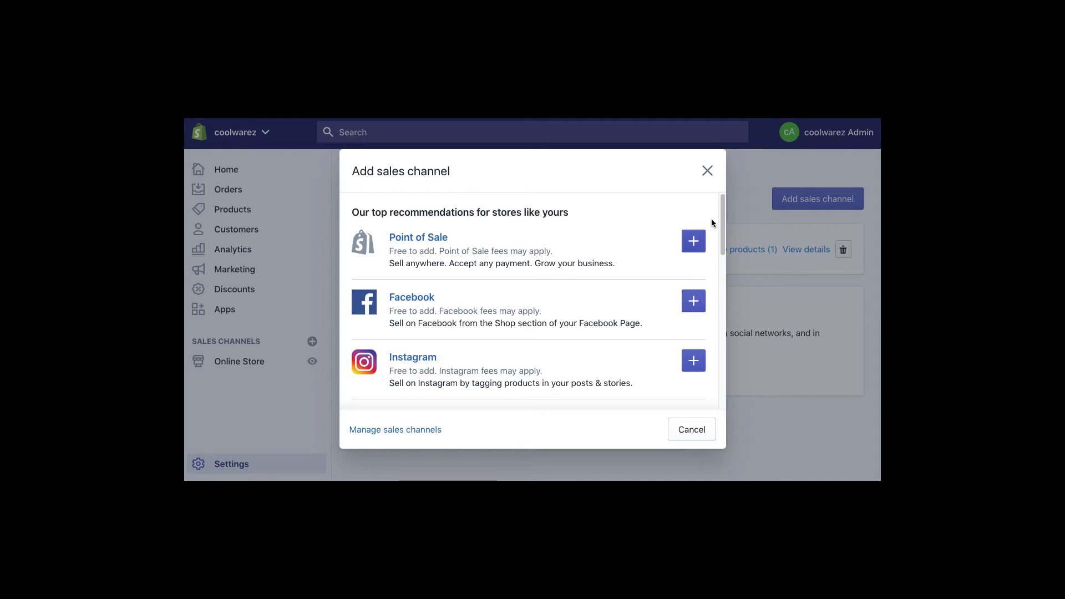
click(707, 172)
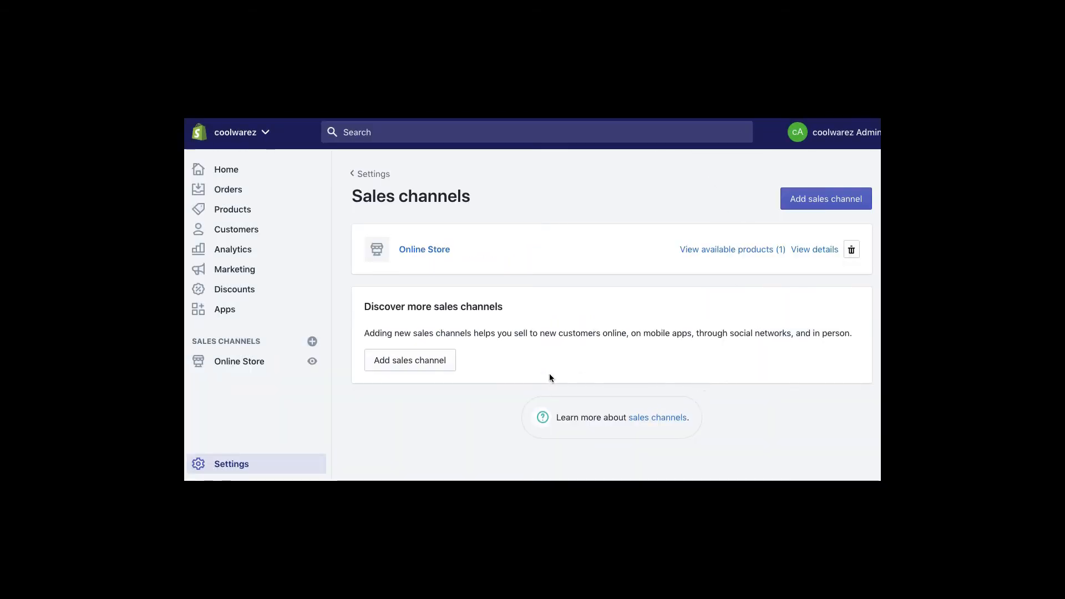
click(353, 175)
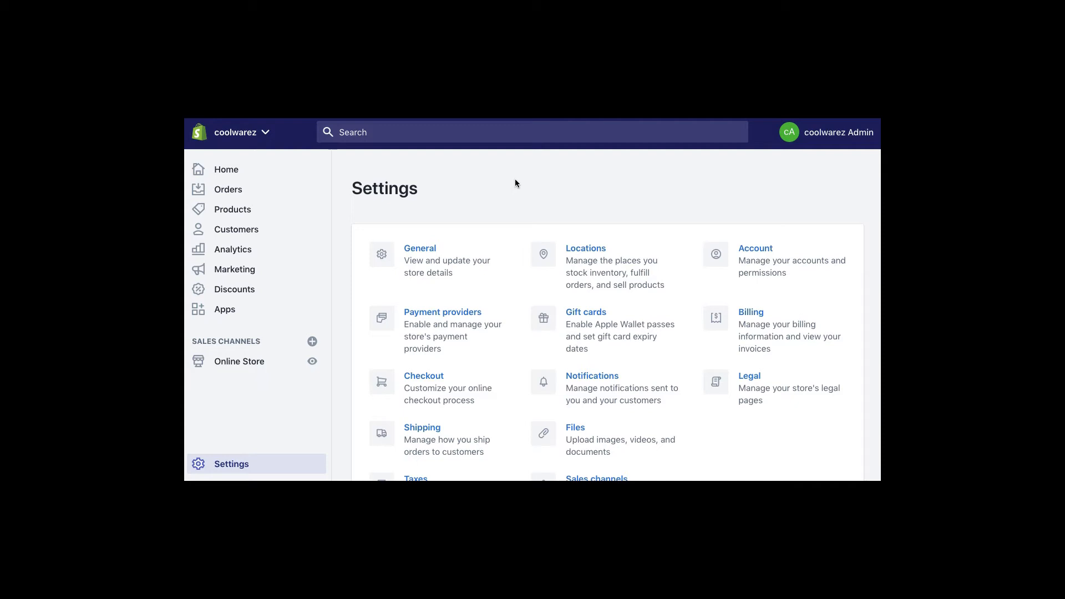
- Open a new staff account form in Account settings, untick full permissions, then cancel the invite
click(760, 249)
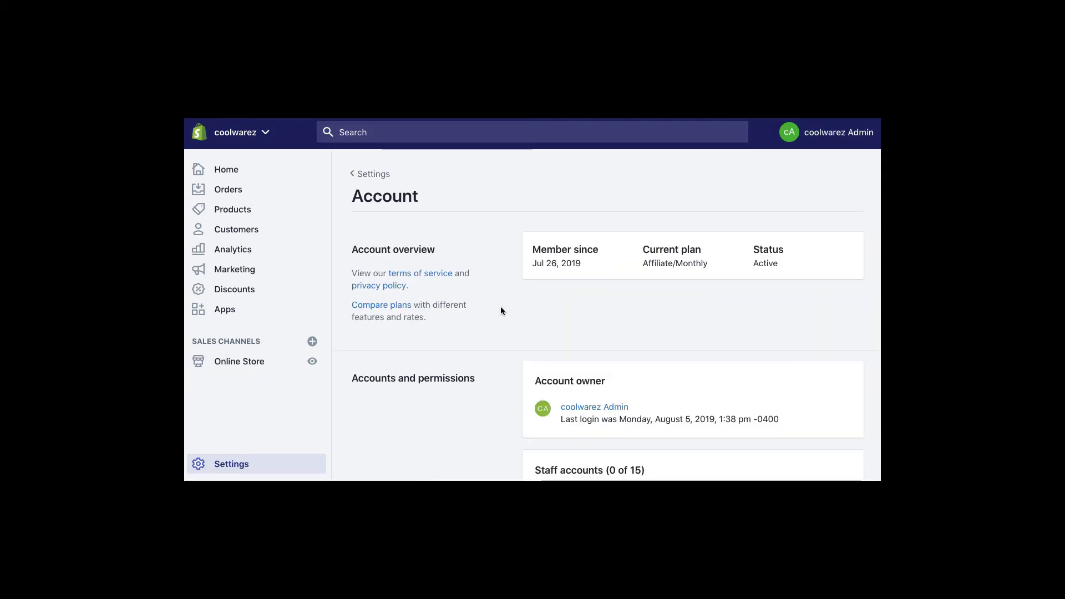
scroll(500, 307, down, 5)
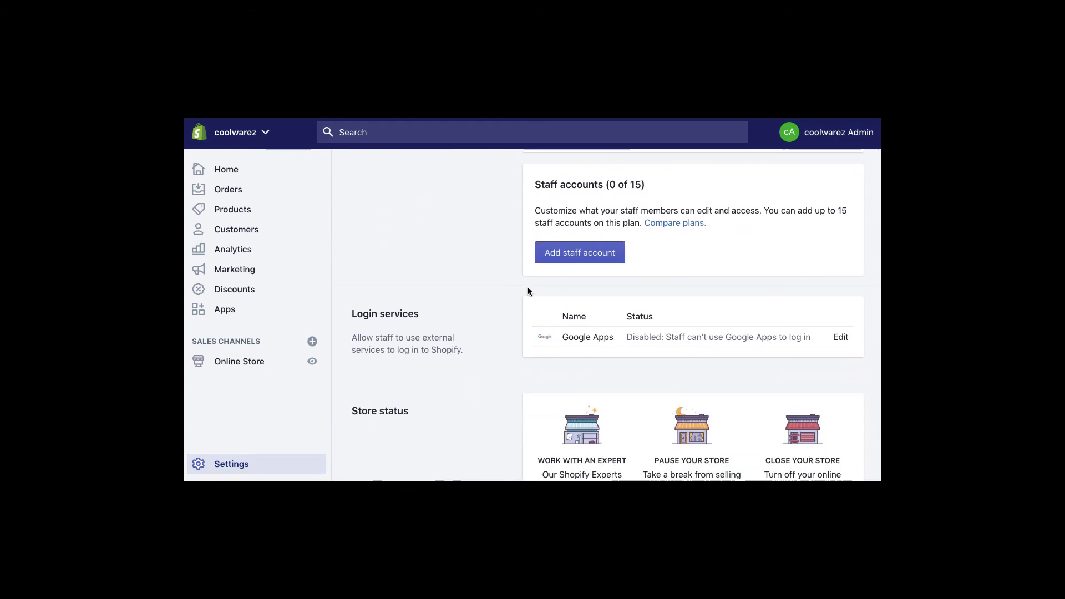
click(590, 259)
click(580, 253)
click(563, 264)
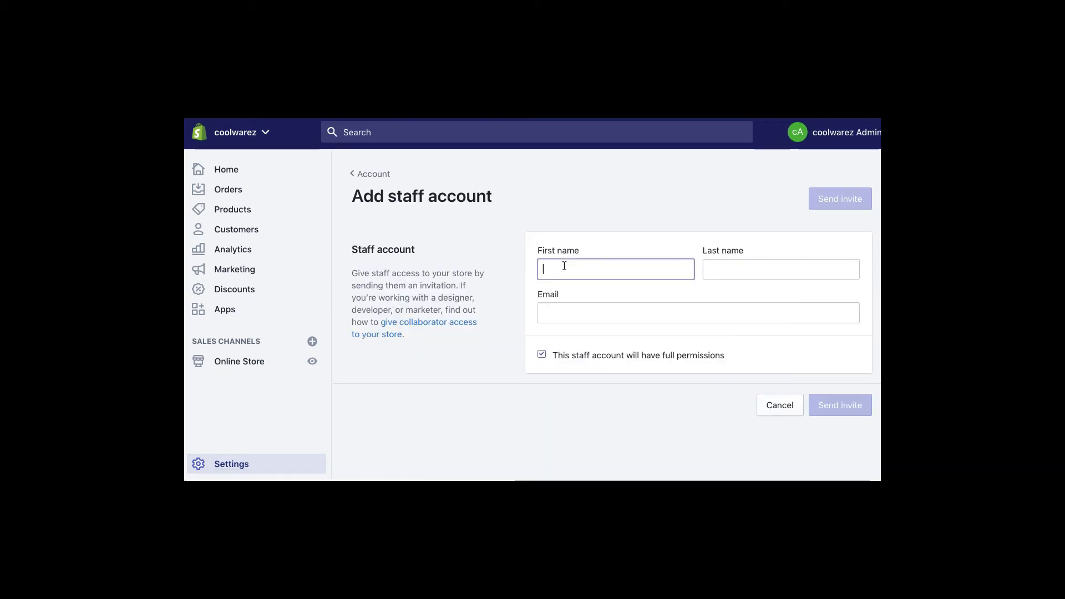
click(743, 269)
click(603, 319)
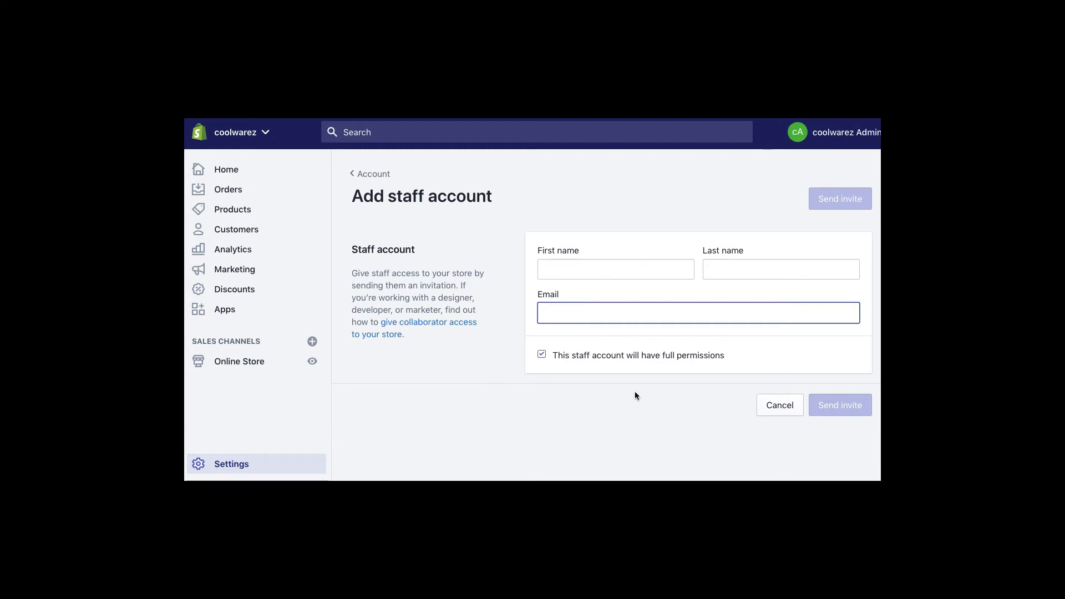
click(541, 355)
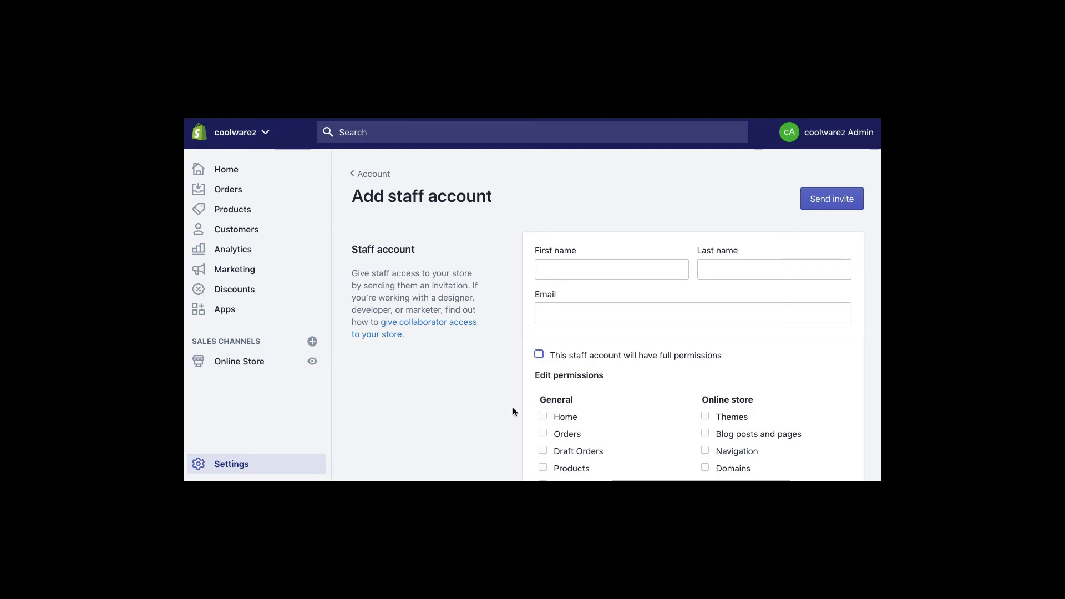
scroll(624, 311, down, 3)
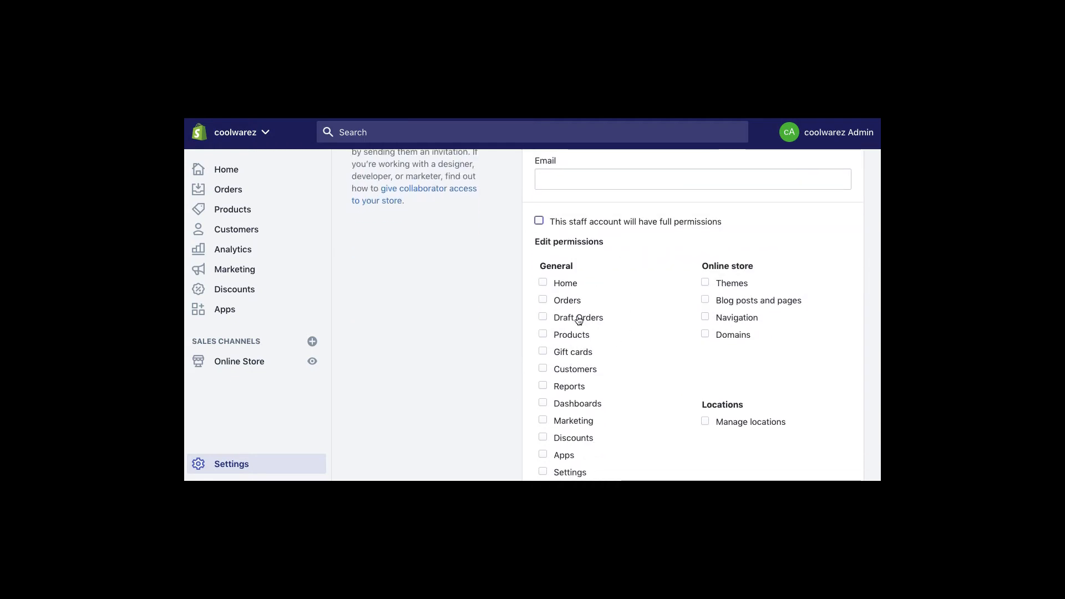
scroll(605, 309, down, 1)
scroll(603, 310, down, 2)
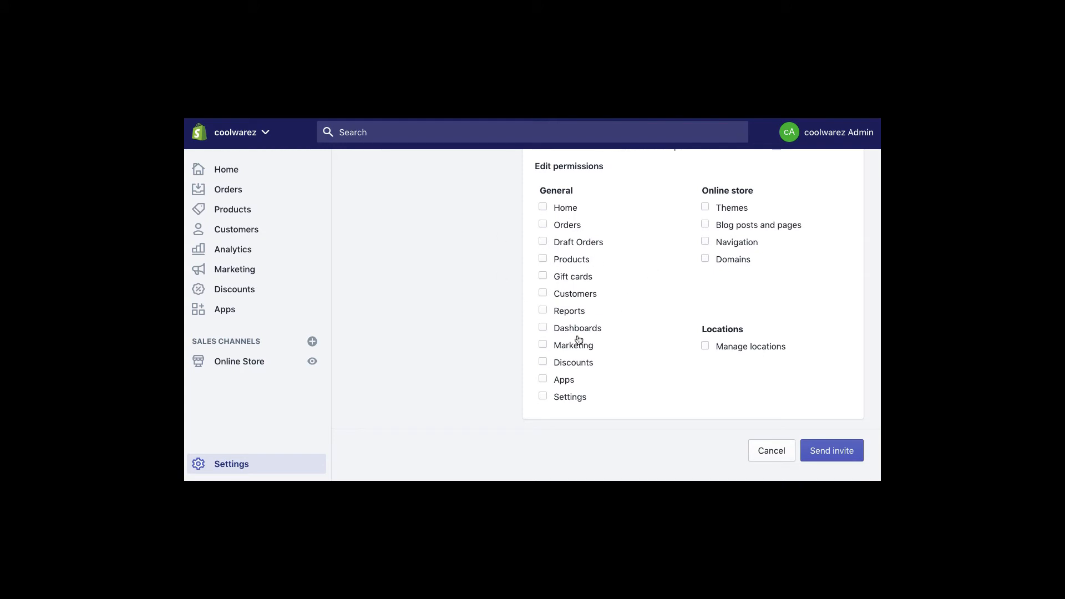
click(771, 450)
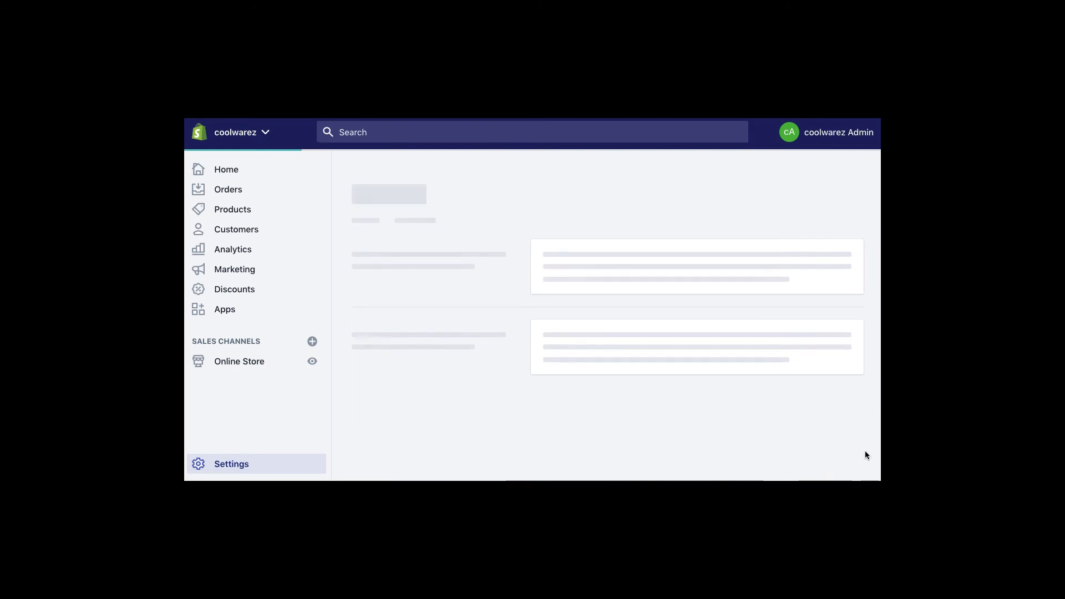
- Return to Settings and open the Billing page
scroll(503, 373, down, 3)
scroll(504, 369, down, 5)
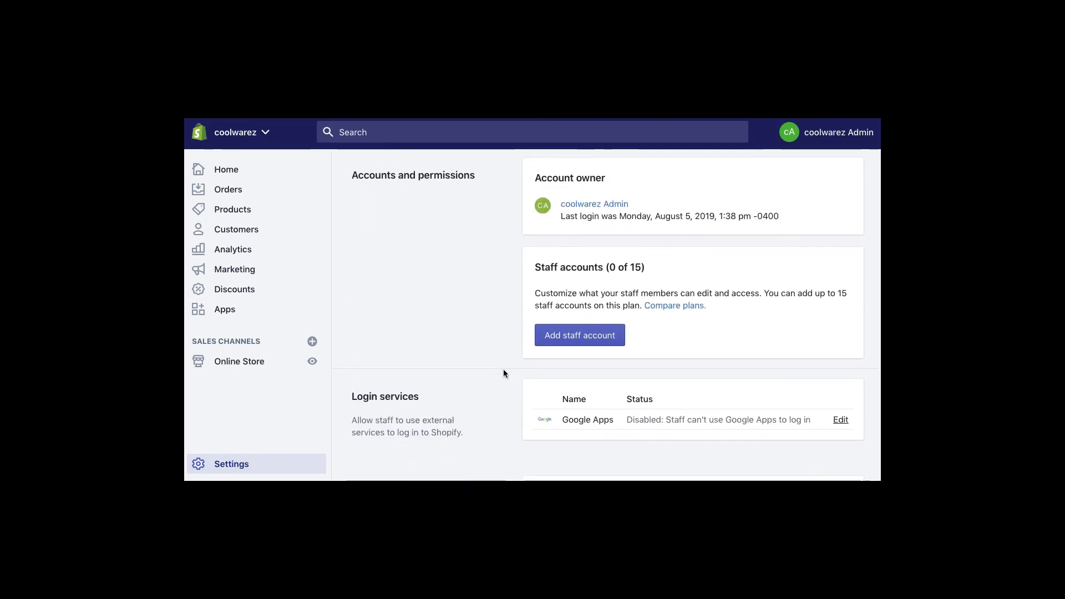
scroll(503, 370, up, 4)
scroll(503, 372, up, 2)
scroll(503, 372, down, 5)
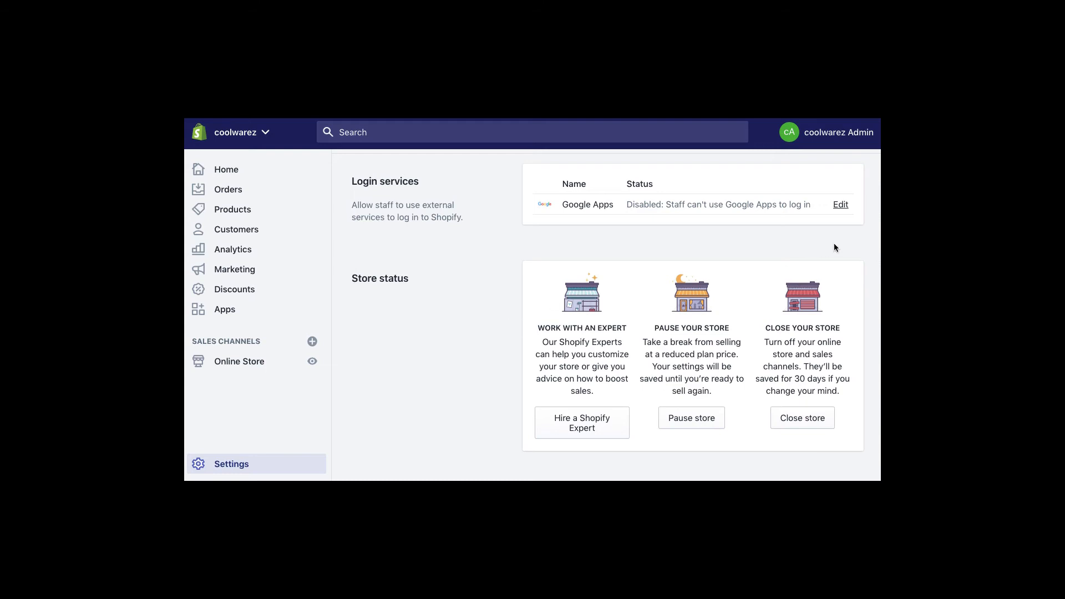
scroll(874, 285, up, 10)
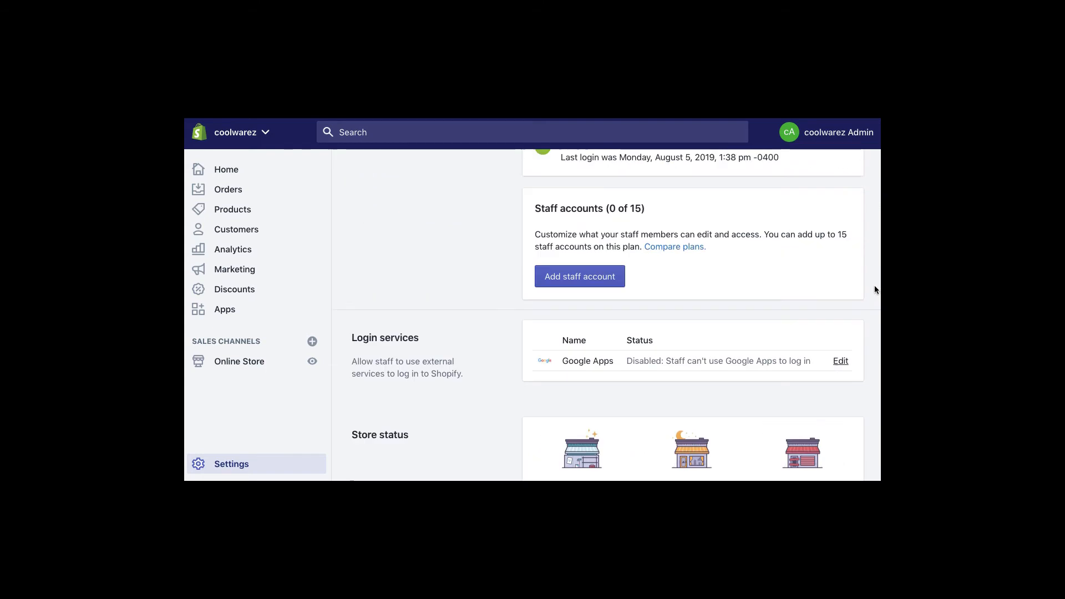
click(360, 175)
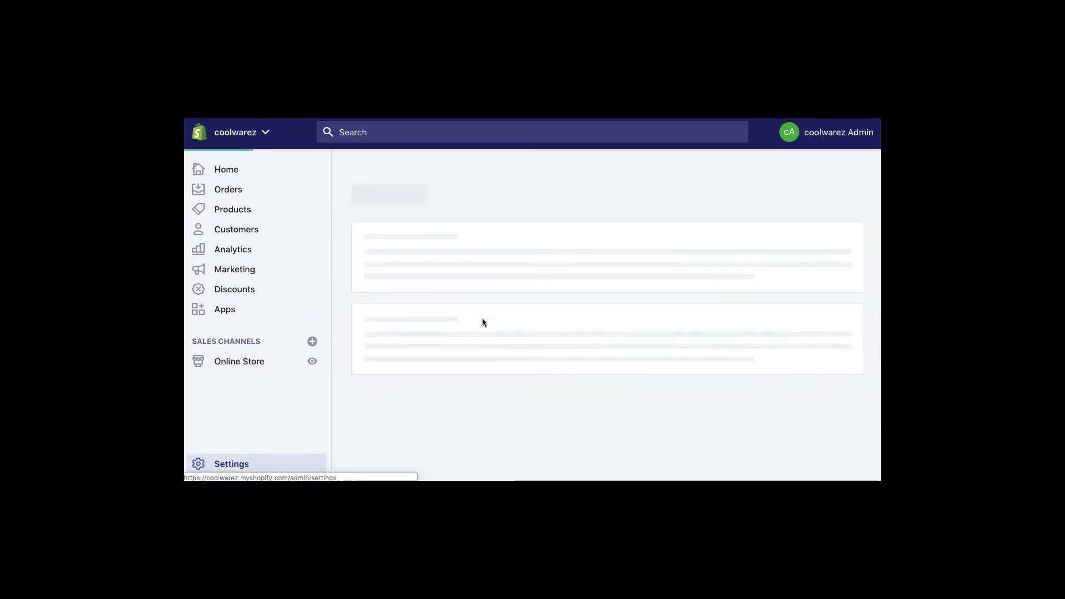
click(751, 312)
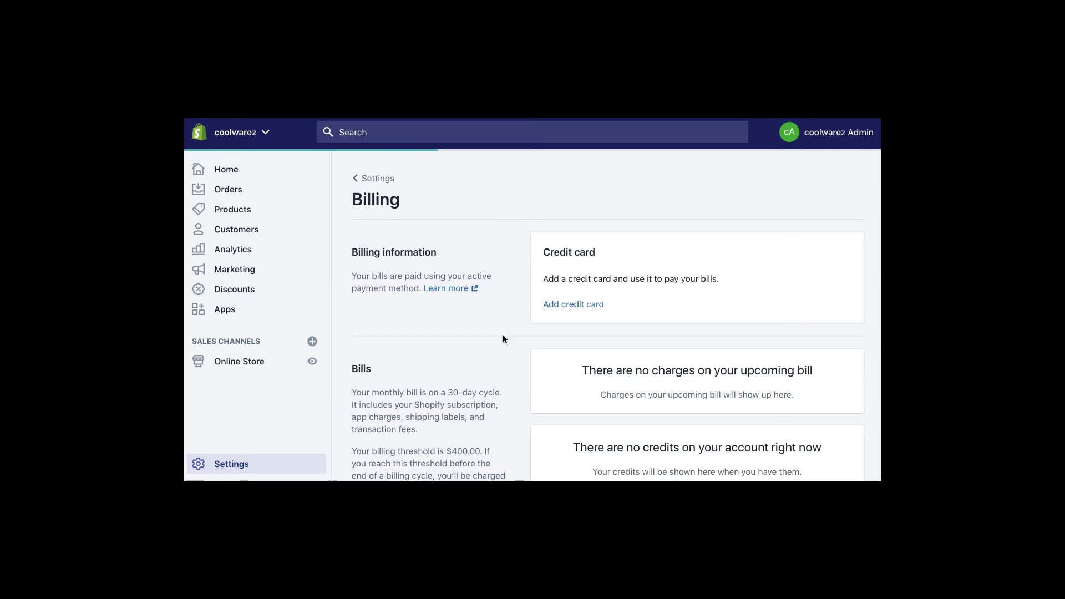
scroll(503, 336, down, 4)
scroll(503, 338, up, 5)
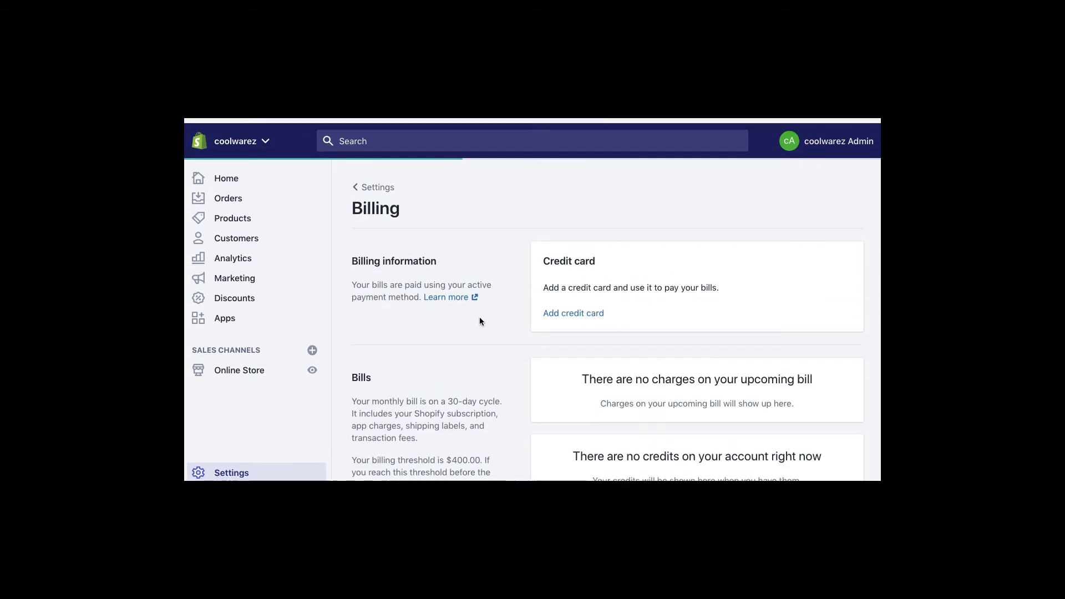
- Fill the Refund policy, Privacy policy and Terms of service from templates in Legal pages
click(374, 179)
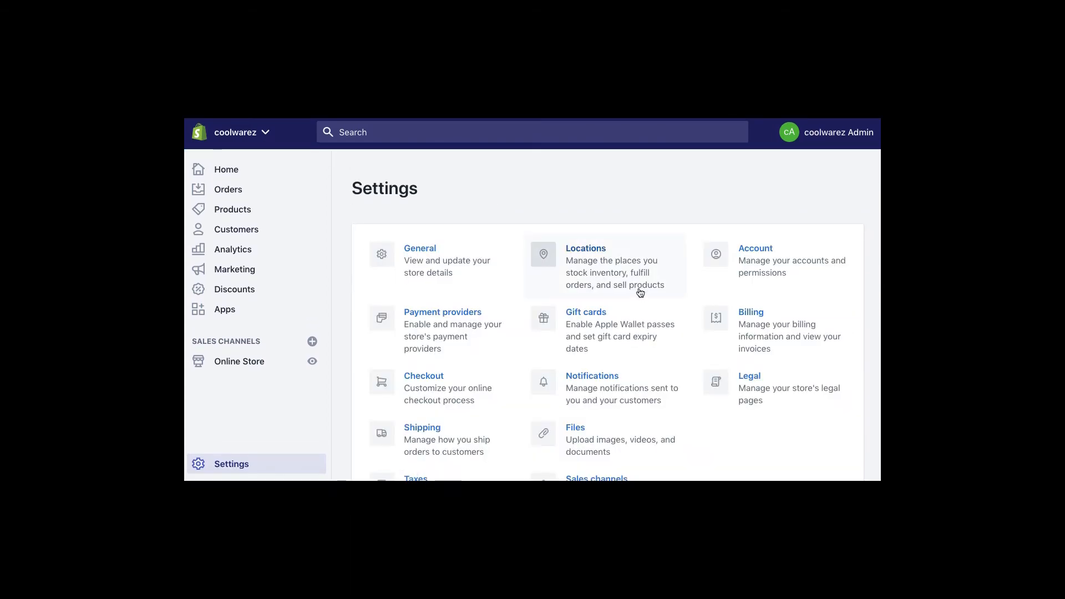
click(751, 380)
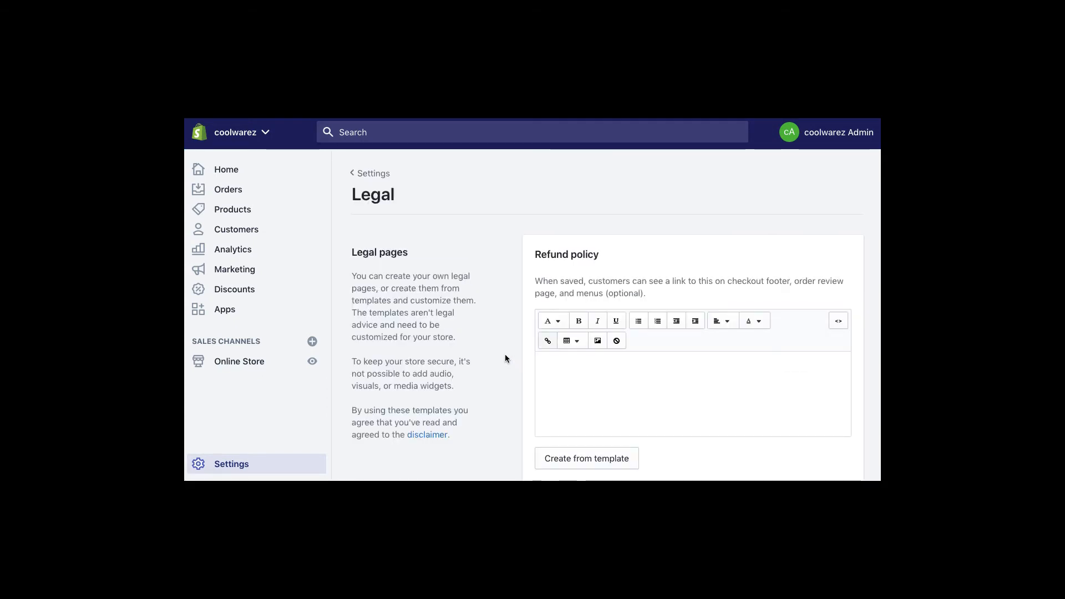
scroll(505, 355, down, 2)
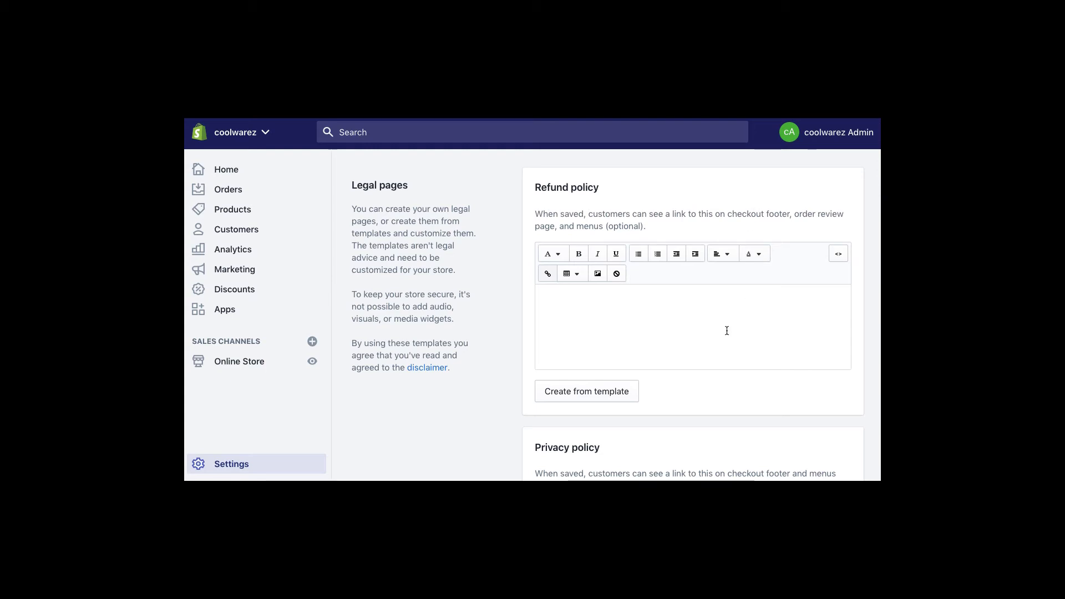
click(603, 390)
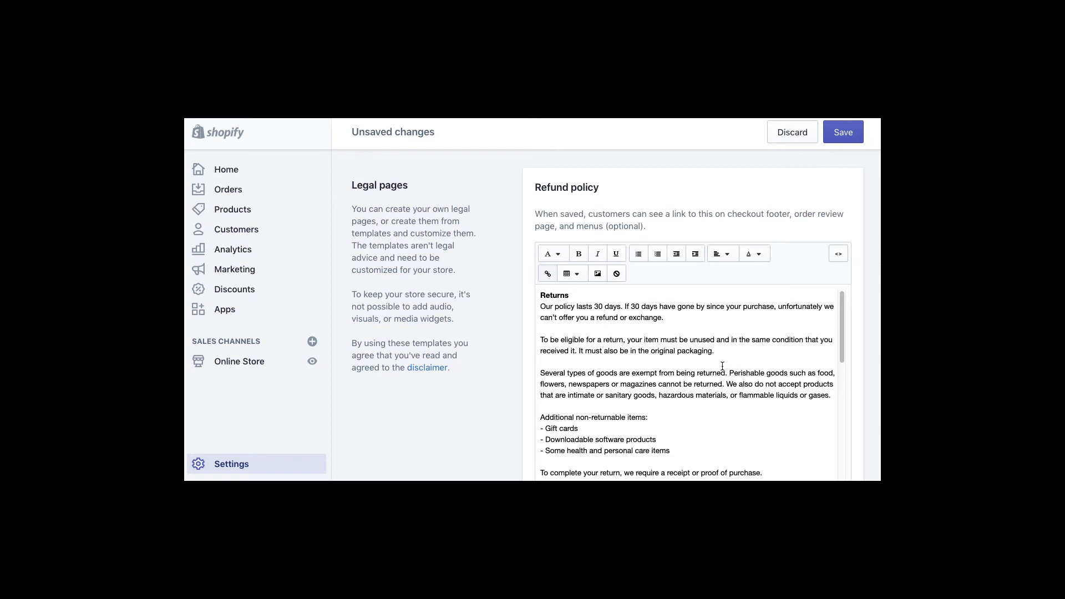
scroll(722, 366, down, 10)
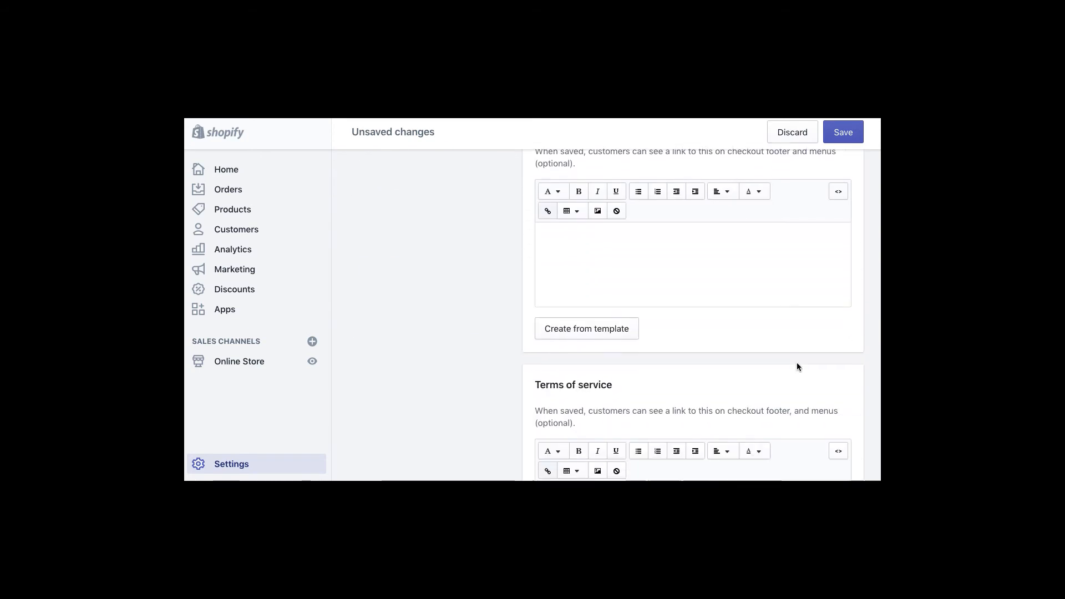
click(583, 327)
scroll(777, 333, down, 5)
scroll(861, 366, down, 5)
click(592, 357)
- Save the legal policies and go to the Online Store Themes page
scroll(825, 382, down, 10)
click(606, 338)
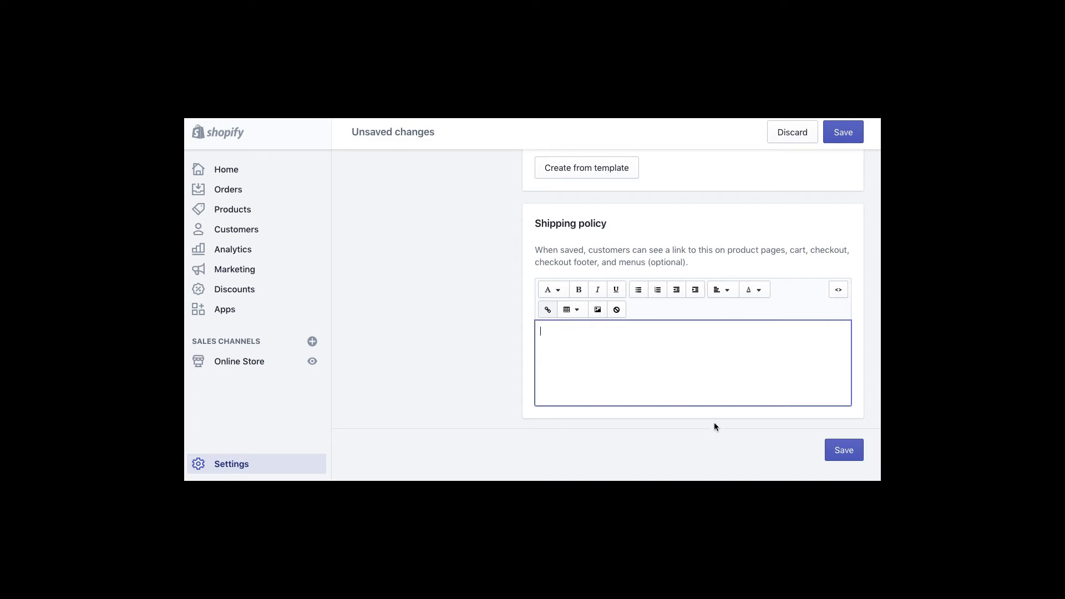
click(843, 139)
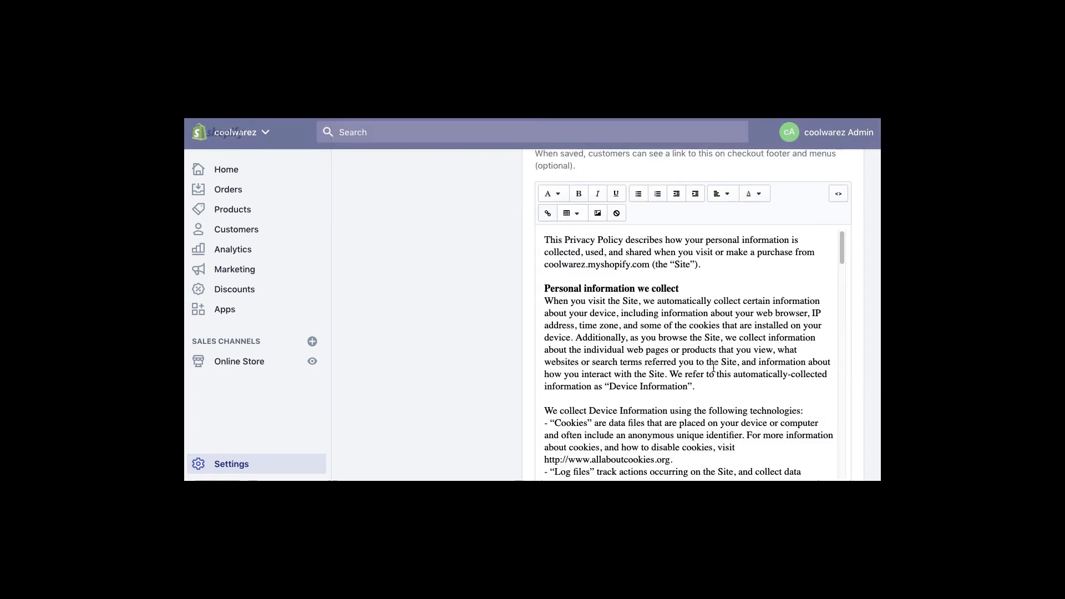
click(236, 365)
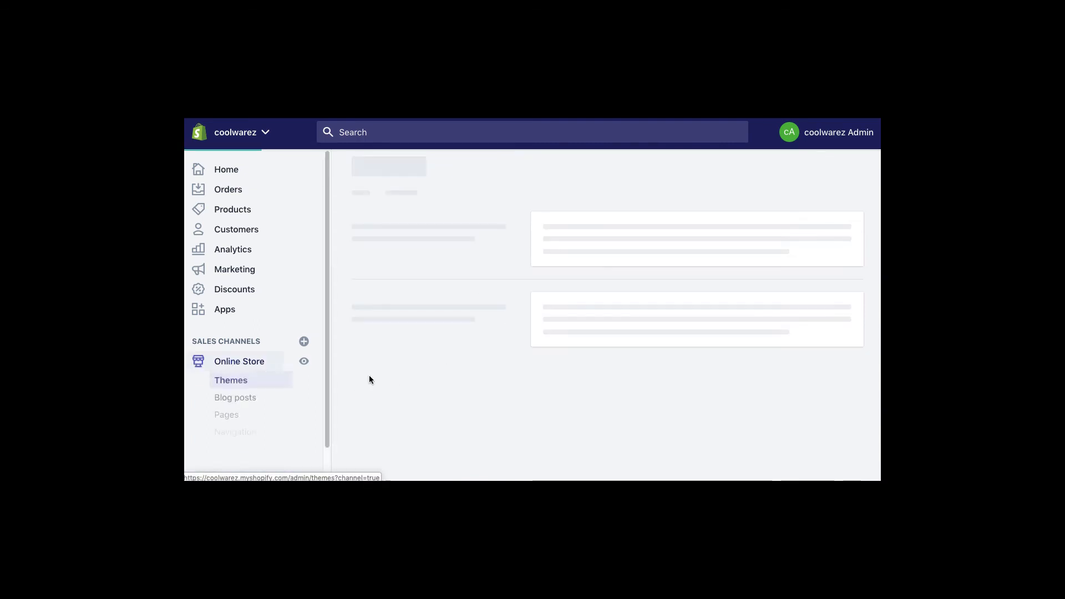
click(217, 414)
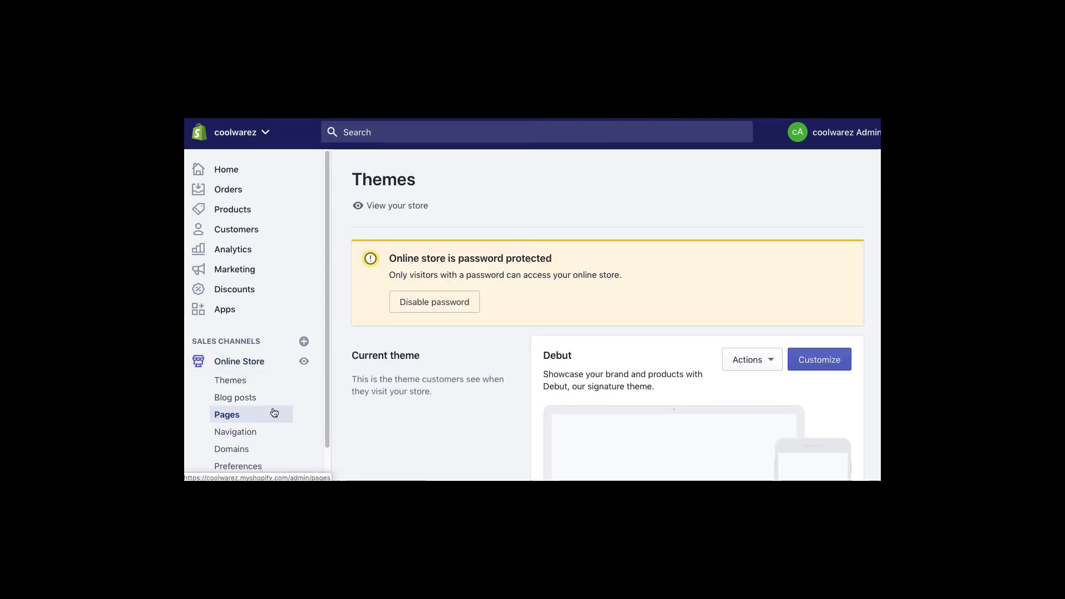
- Permanently delete the About page from the Pages list with the bulk Delete pages action
click(240, 417)
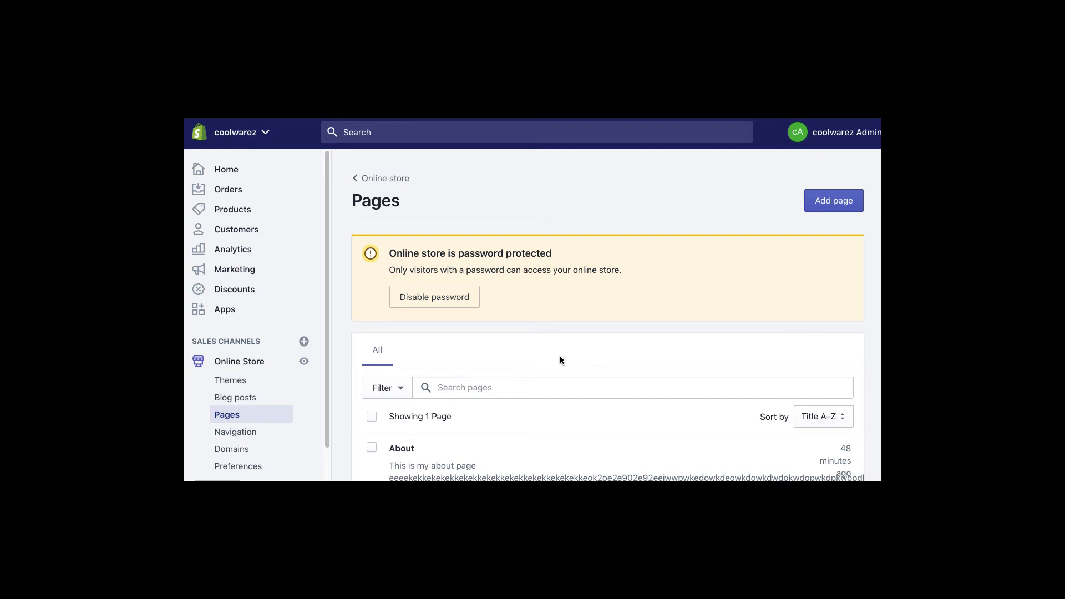
scroll(560, 360, down, 2)
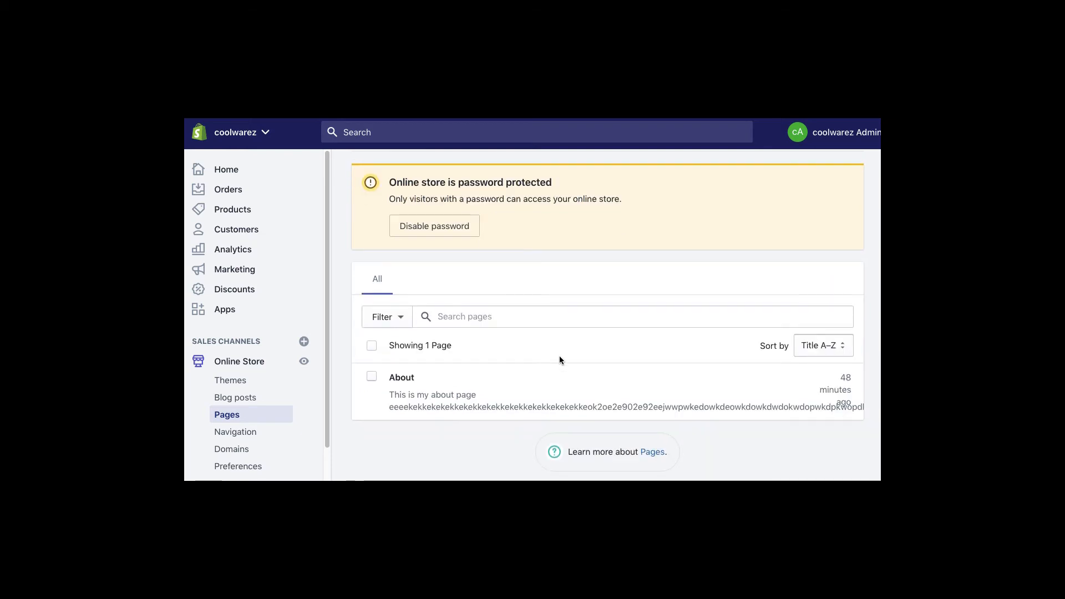
click(372, 376)
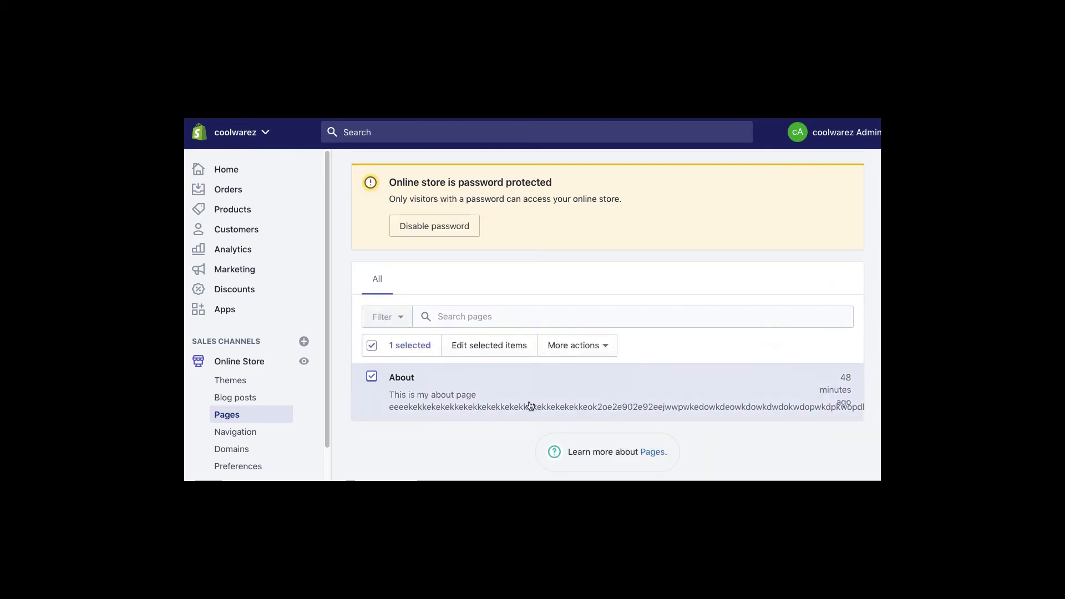
click(568, 353)
click(549, 428)
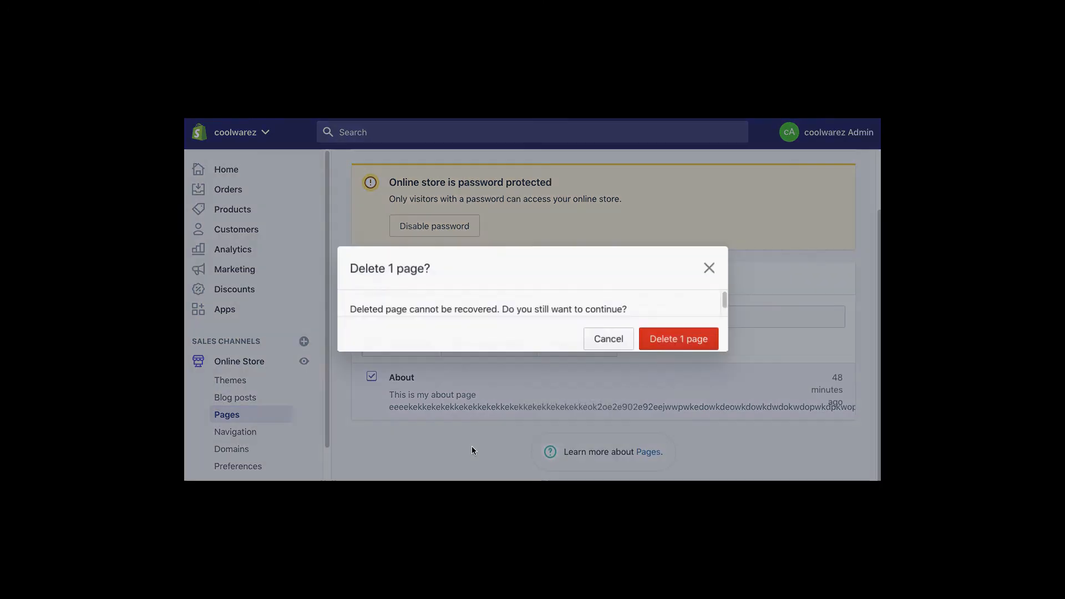
click(666, 339)
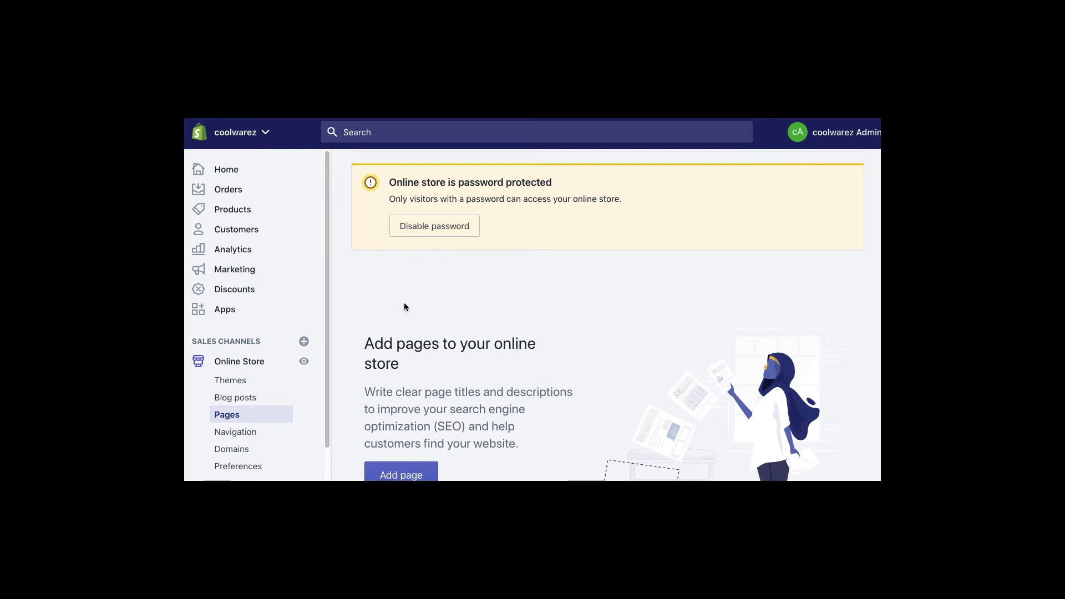
scroll(403, 306, down, 2)
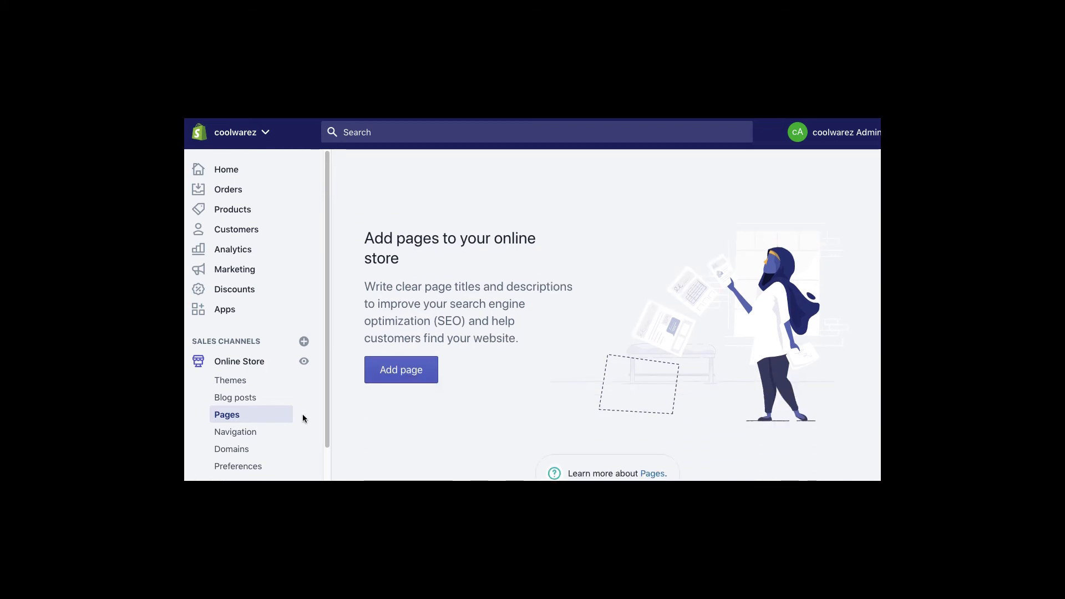
scroll(327, 461, down, 1)
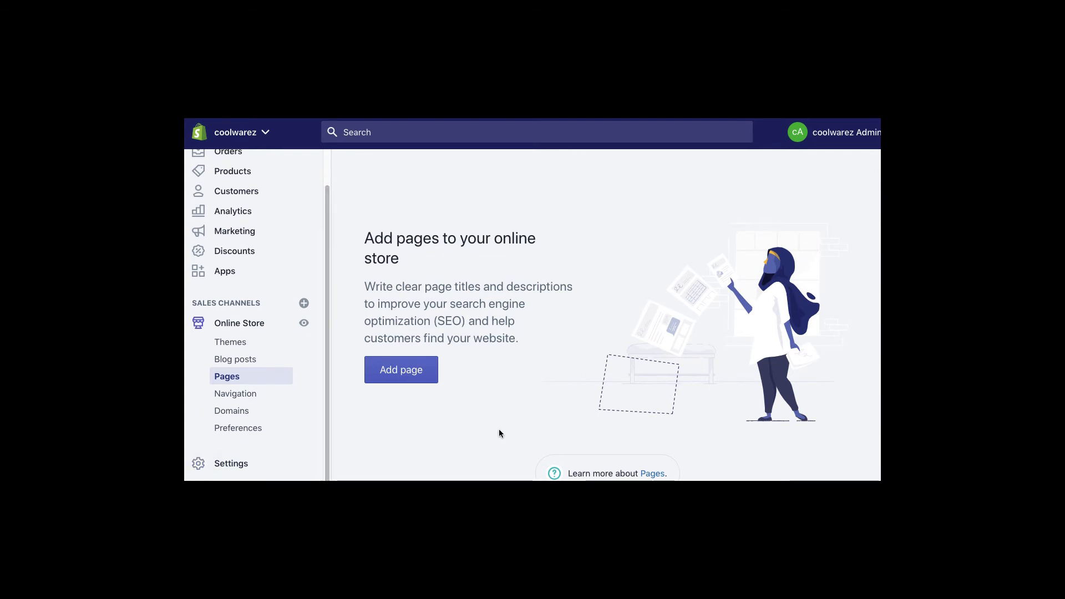
scroll(323, 157, up, 1)
scroll(325, 215, down, 1)
- Go back to Themes, look at Debut's Actions menu, then open Debut in the theme editor
click(234, 327)
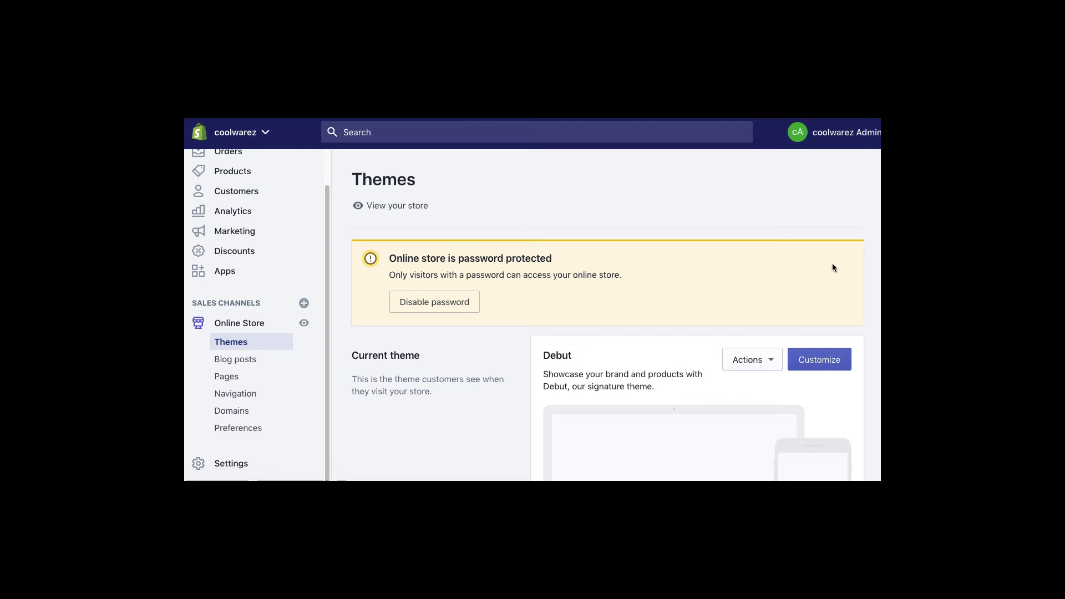
scroll(808, 256, down, 3)
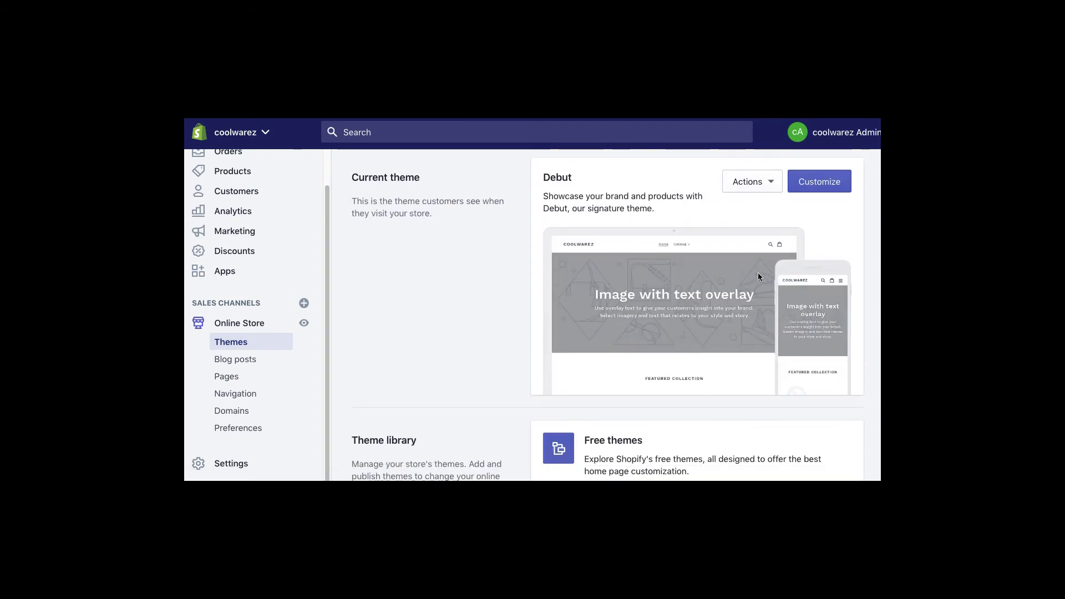
scroll(743, 288, up, 1)
scroll(732, 280, down, 5)
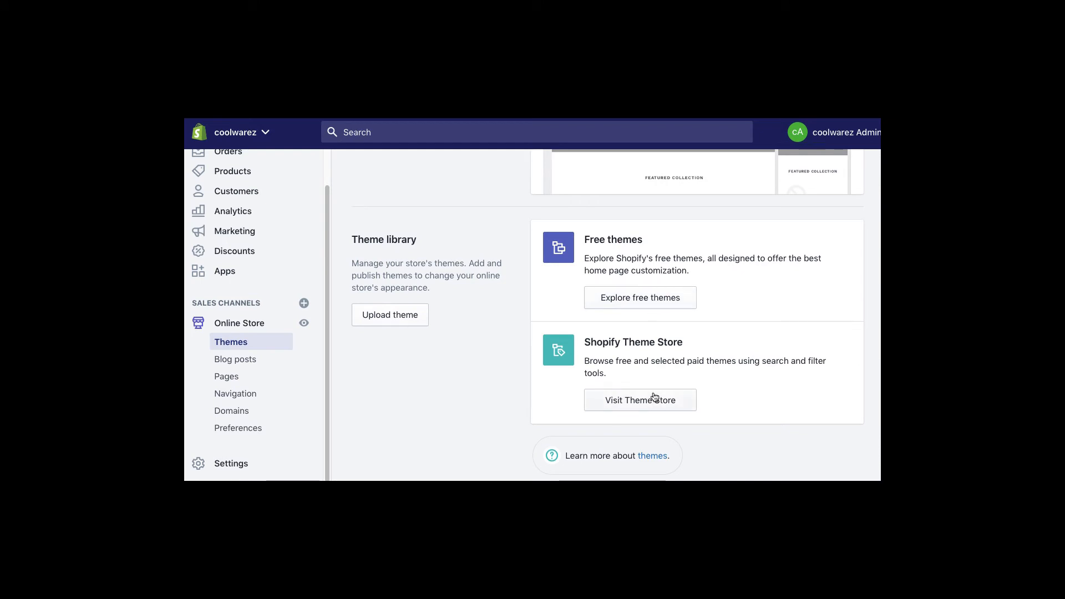
scroll(757, 309, up, 5)
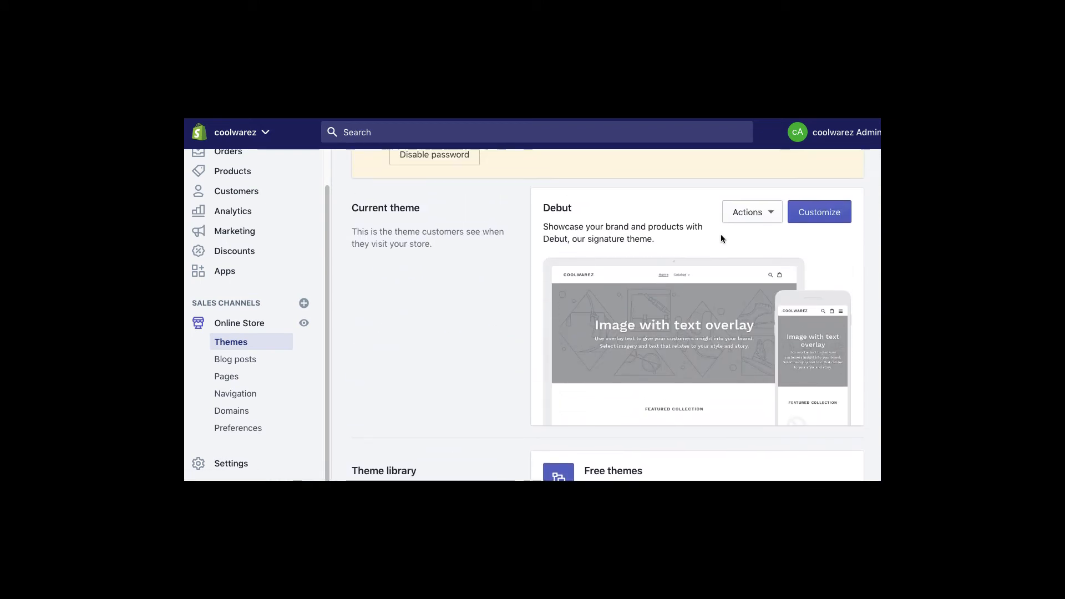
click(765, 212)
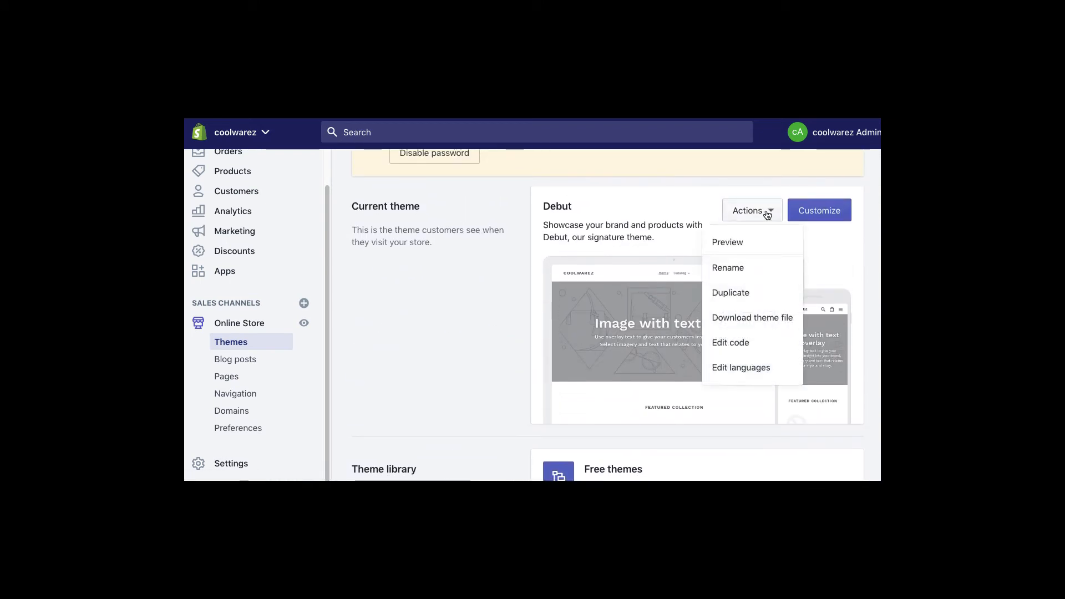
click(501, 282)
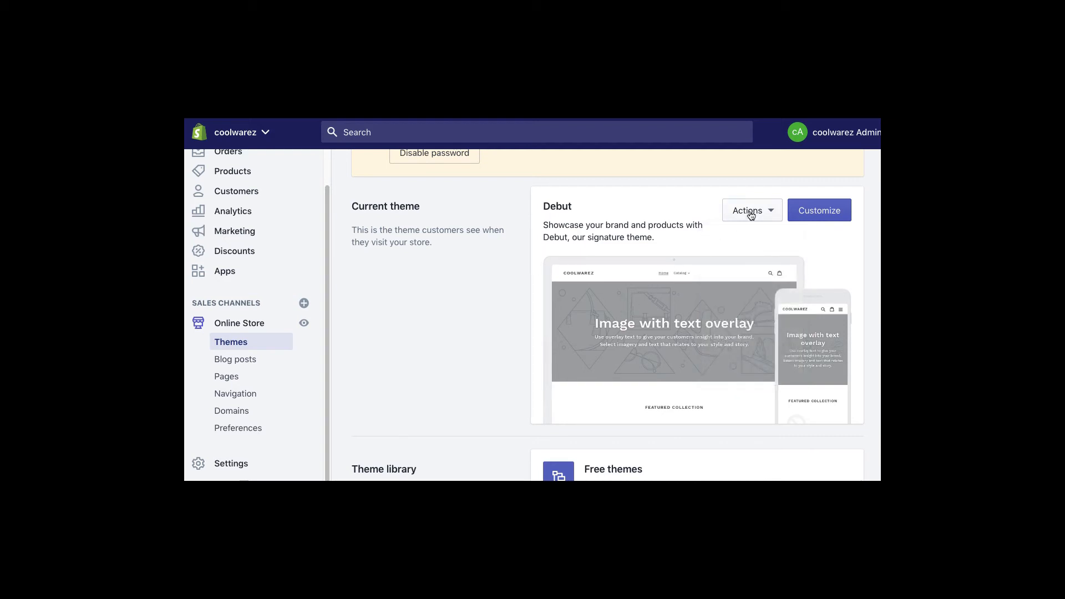
click(819, 211)
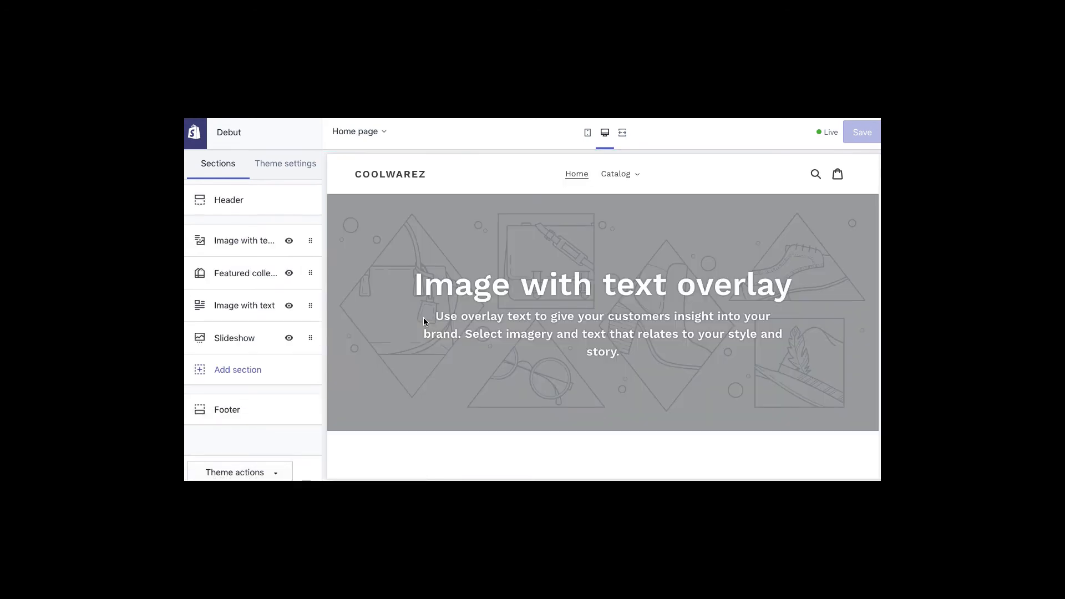
- Set the header logo to the Women's Fashion free photo of a woman on yellow
click(225, 206)
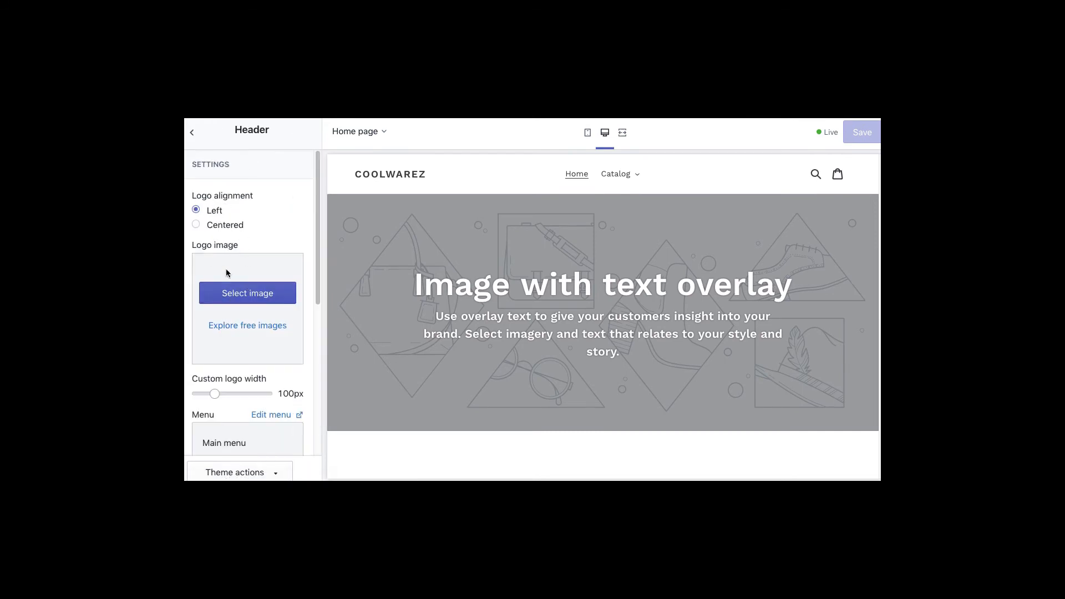
click(253, 298)
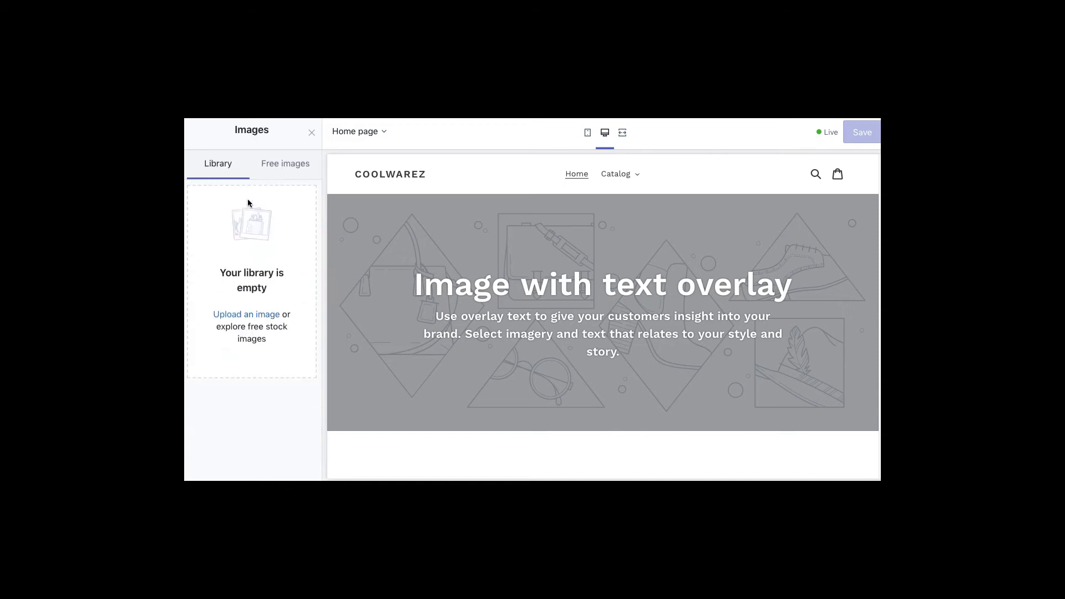
click(276, 164)
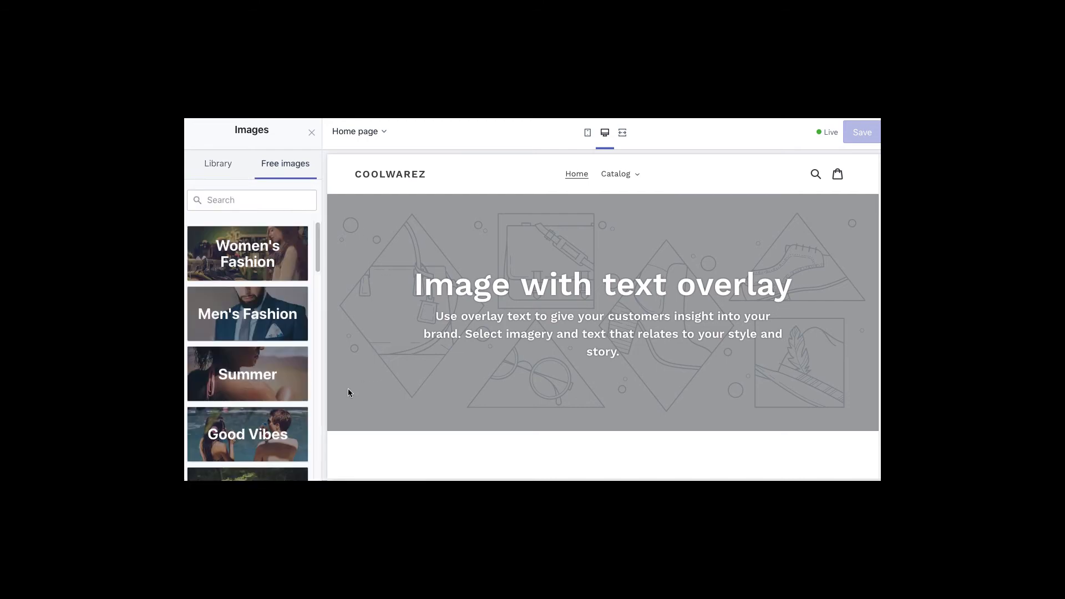
click(267, 269)
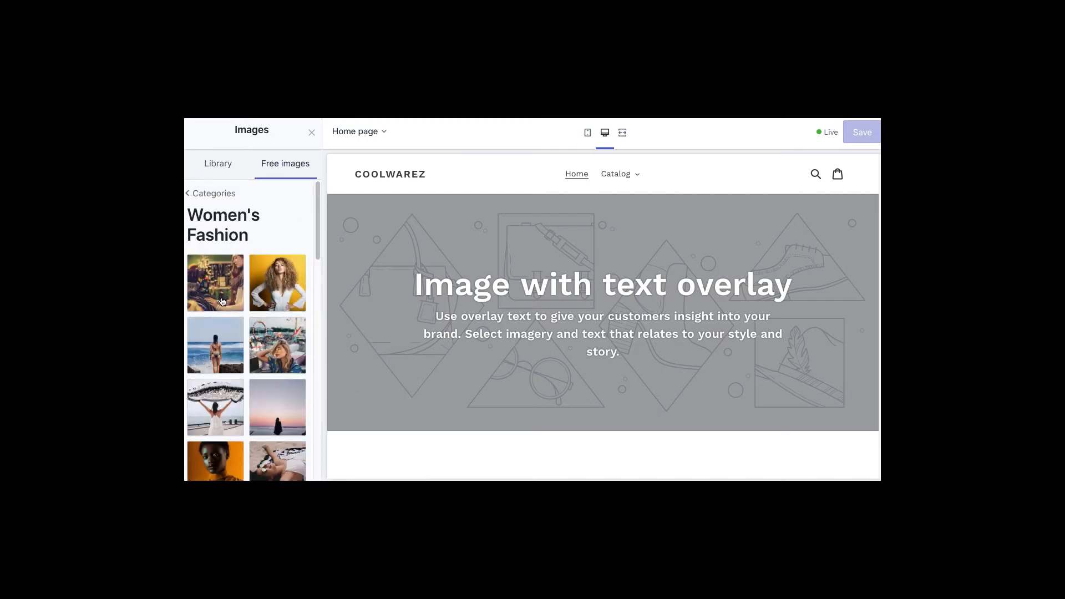
click(271, 283)
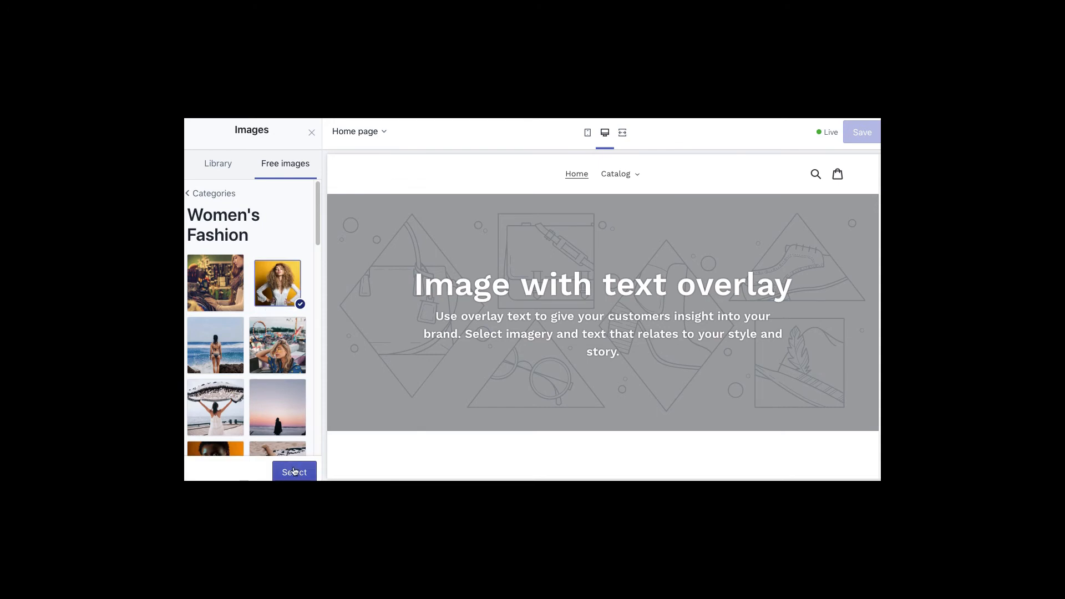
click(294, 471)
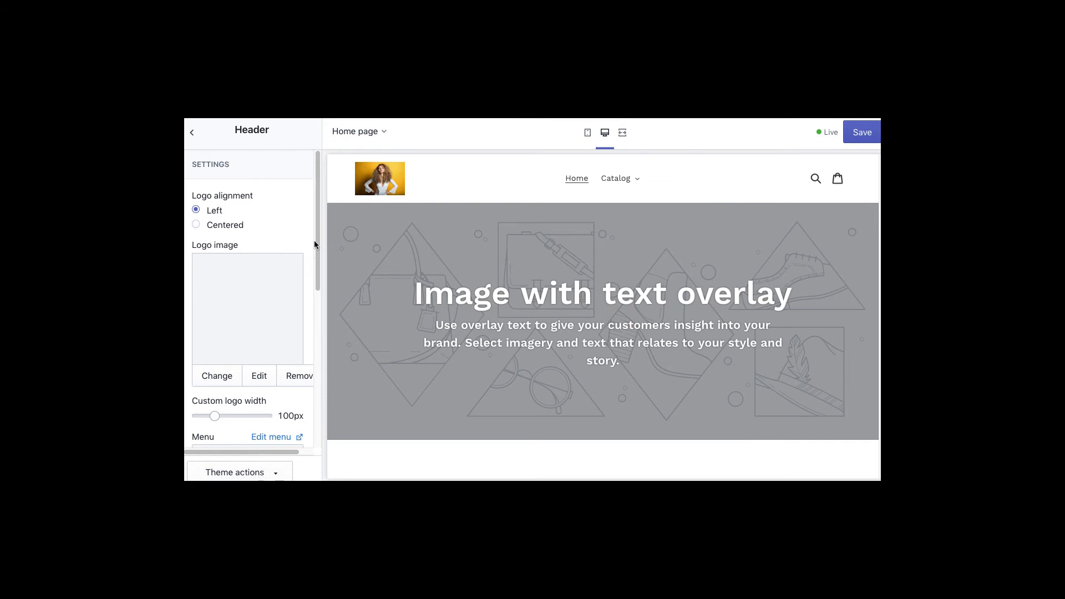
- Widen the header logo to 205px
scroll(315, 270, down, 1)
scroll(315, 270, down, 2)
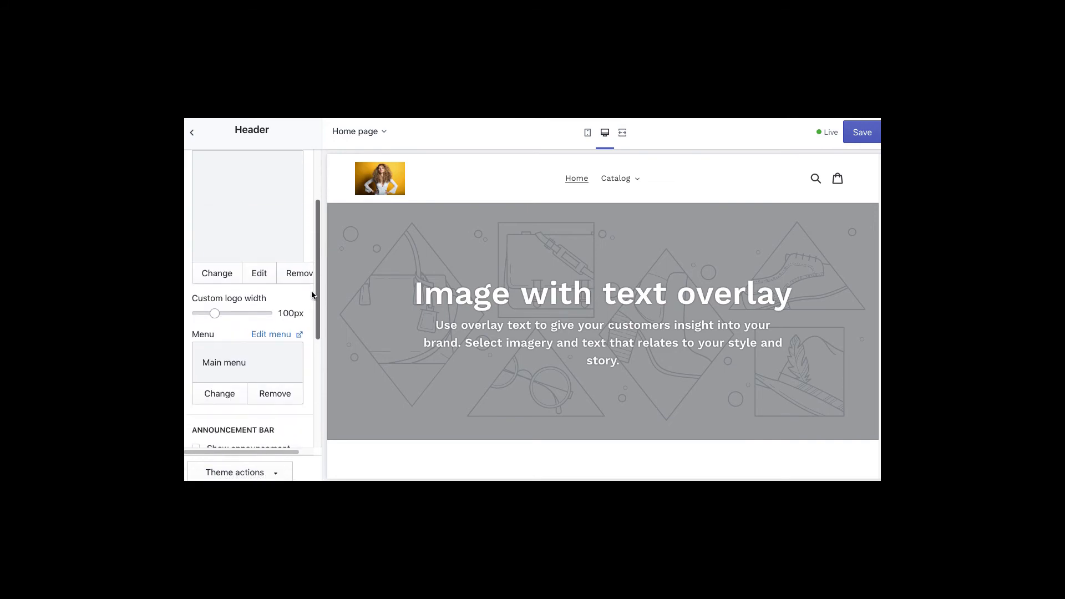
click(234, 311)
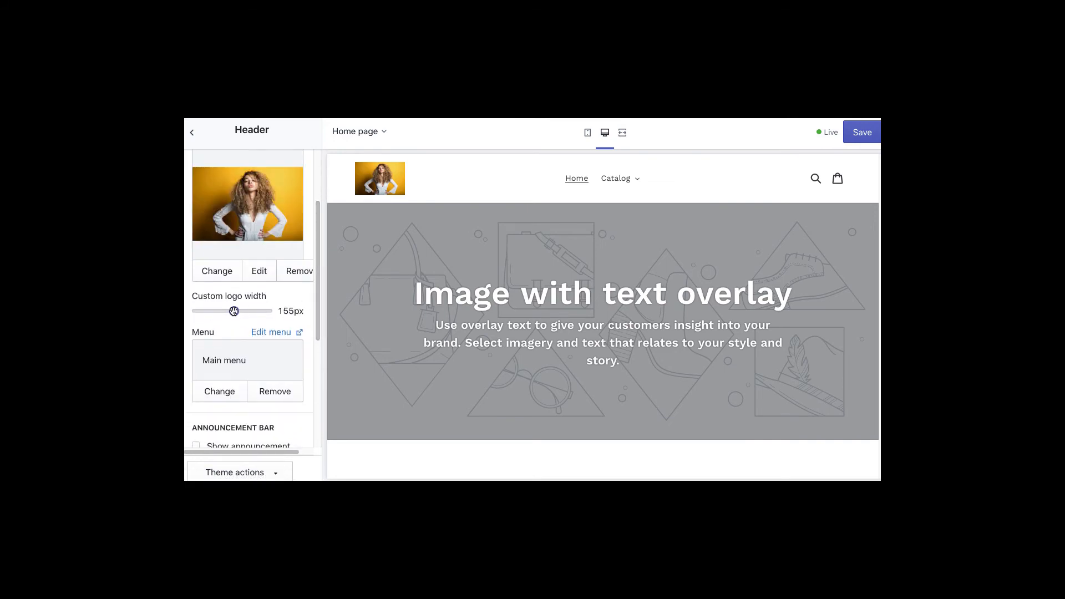
click(251, 314)
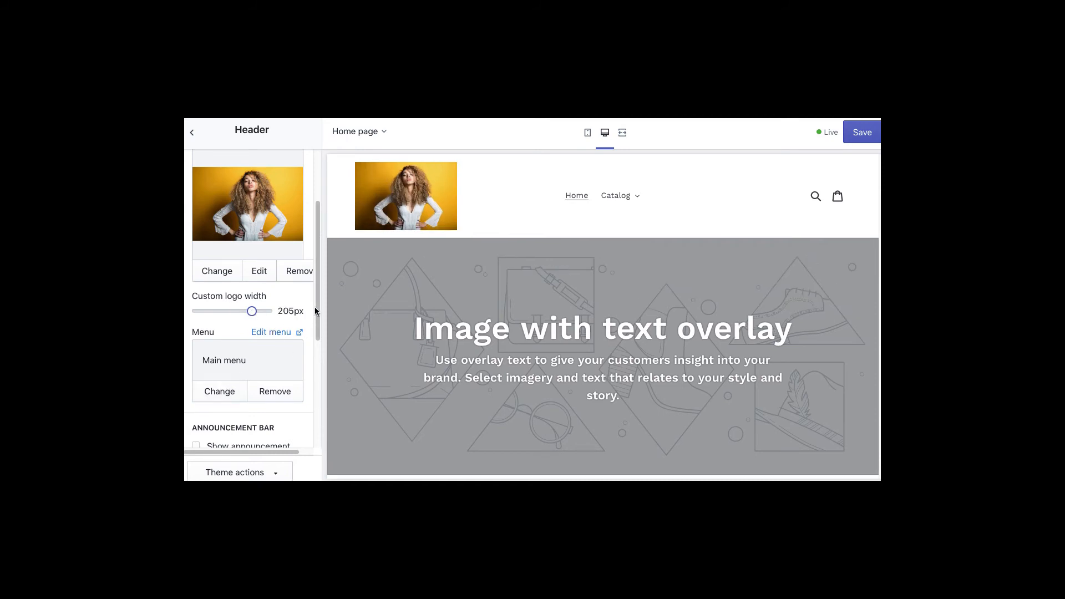
scroll(250, 289, down, 5)
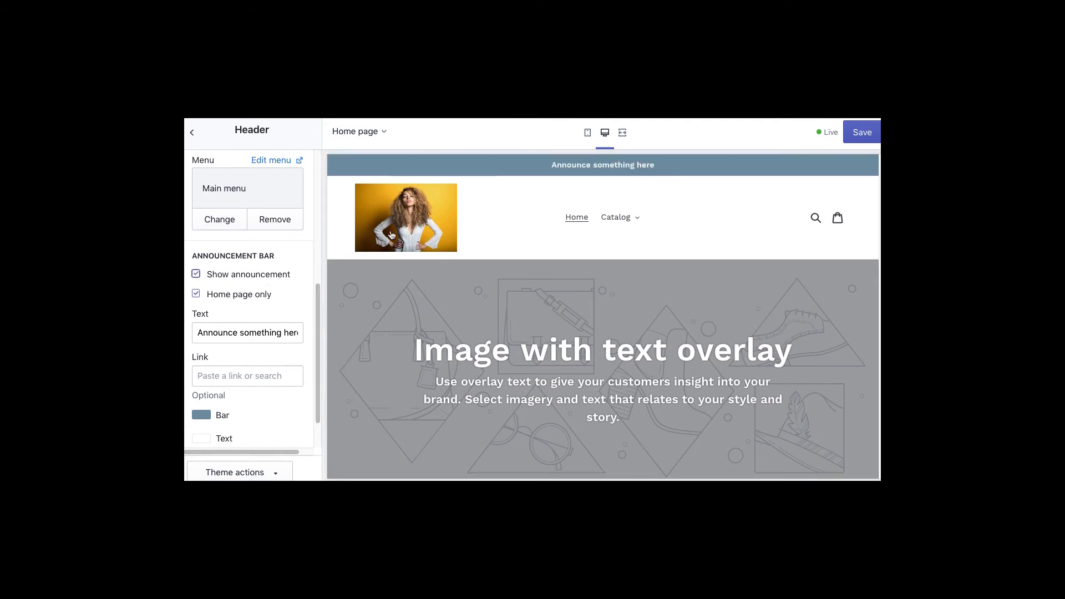
- Set the announcement bar colour to bright red
drag(656, 165, 575, 164)
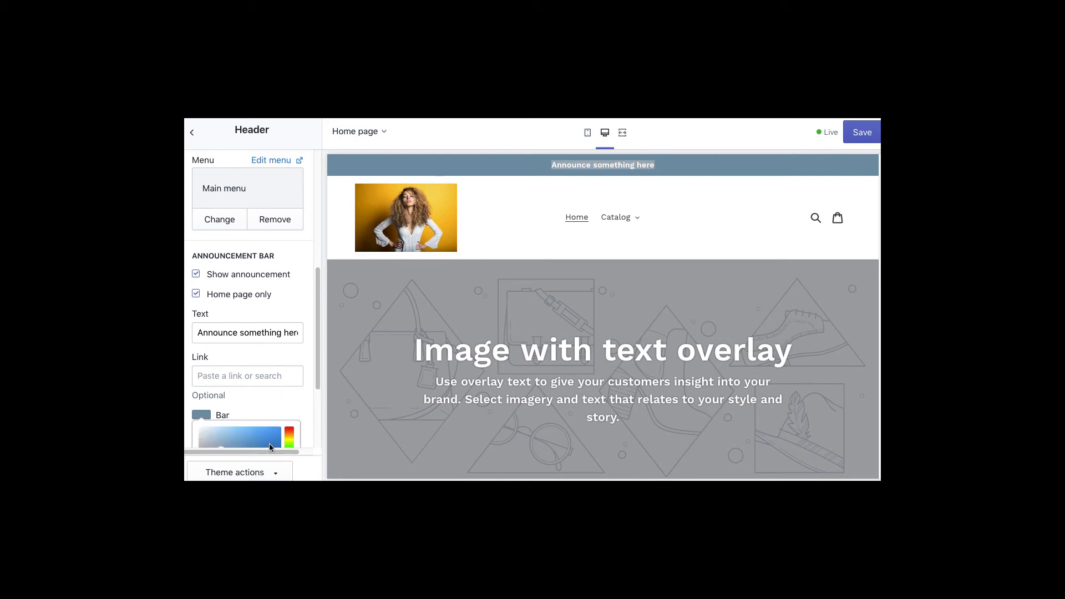
scroll(314, 419, down, 3)
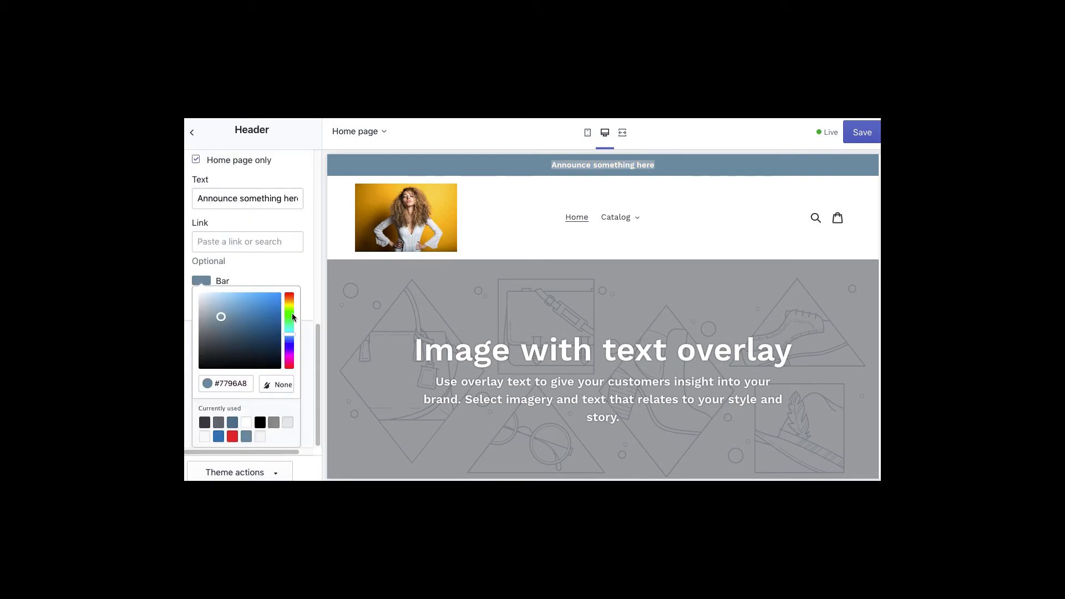
drag(292, 316, 289, 291)
scroll(272, 293, up, 2)
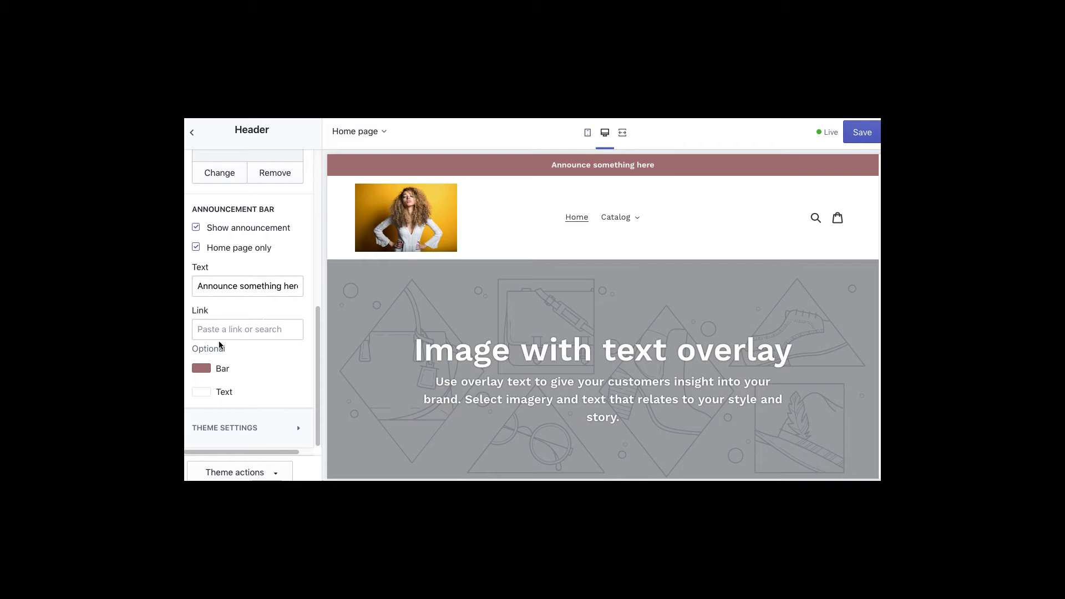
click(203, 371)
drag(268, 318, 284, 294)
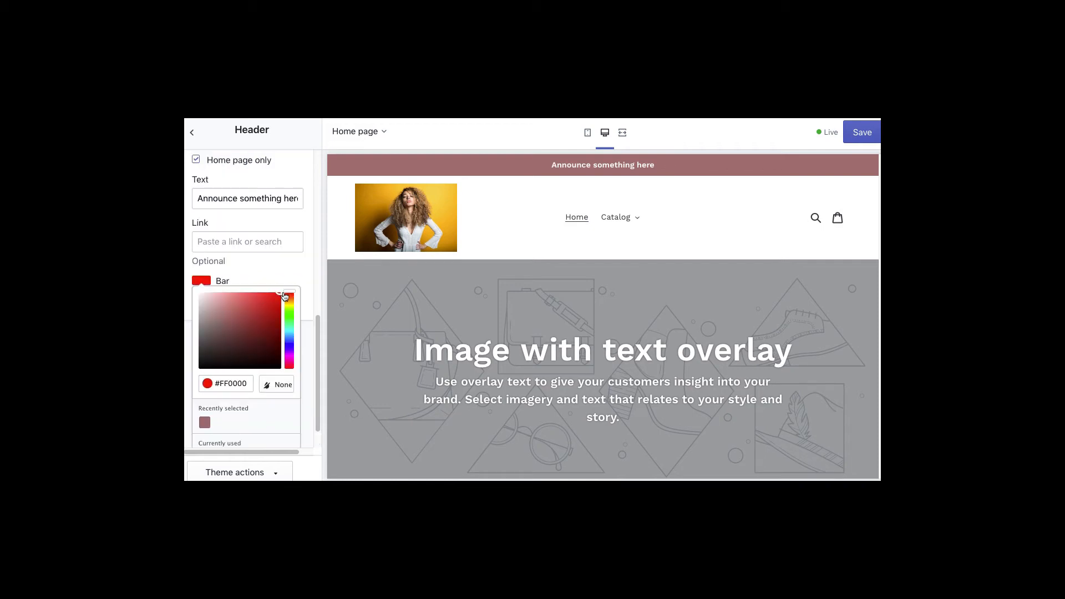
click(298, 276)
- Change the announcement text to 'FREE SHIPPING OVER $100' and add no link
click(276, 286)
drag(276, 285, 297, 285)
click(293, 287)
key(ctrl+a)
text(FR)
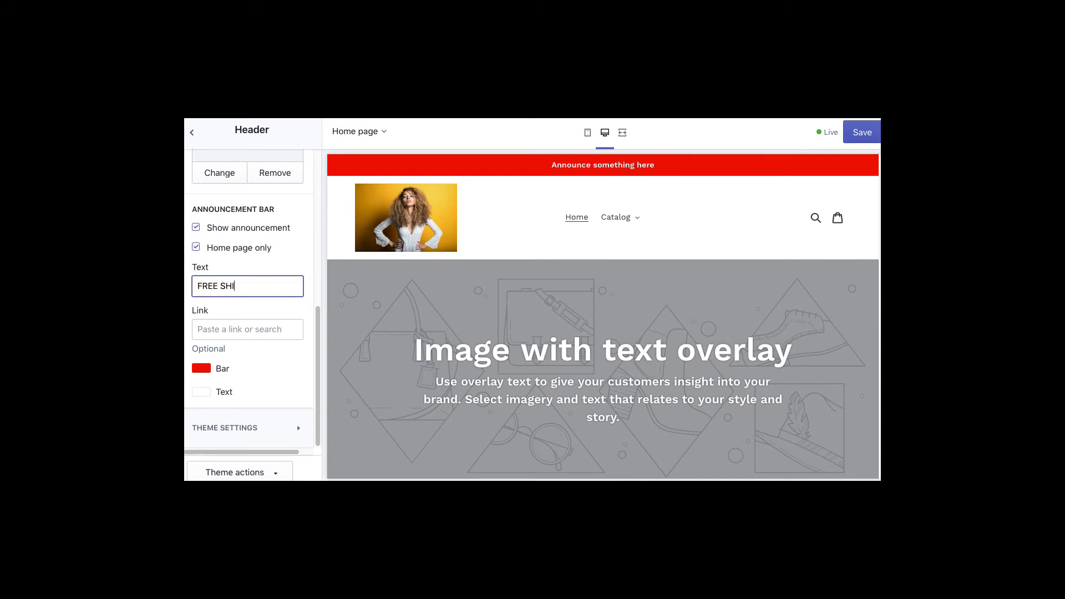
text(EE SHIPPING OVER $100)
click(265, 326)
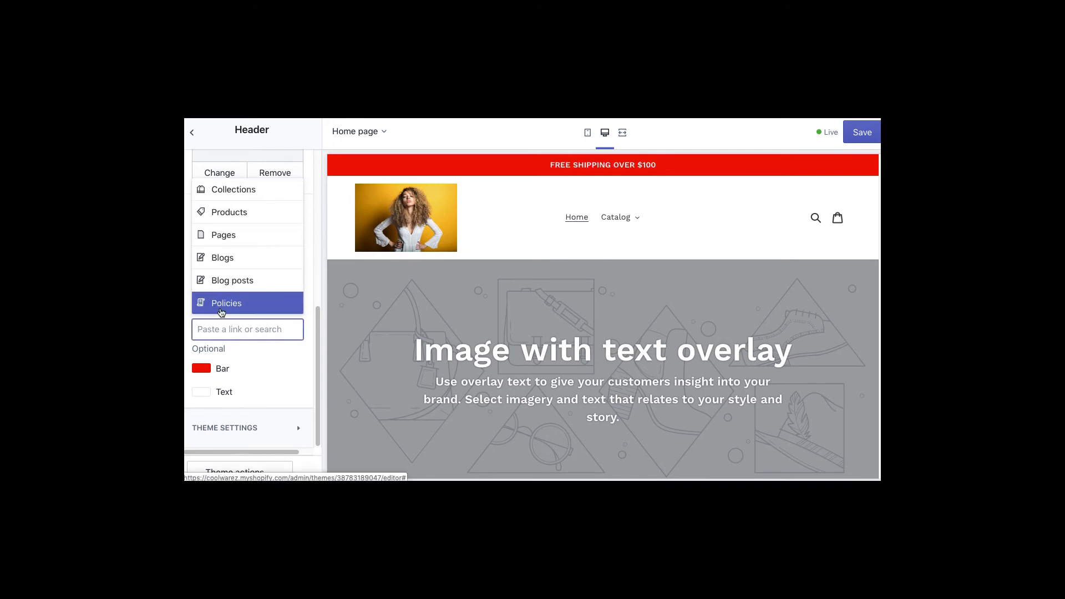
click(275, 374)
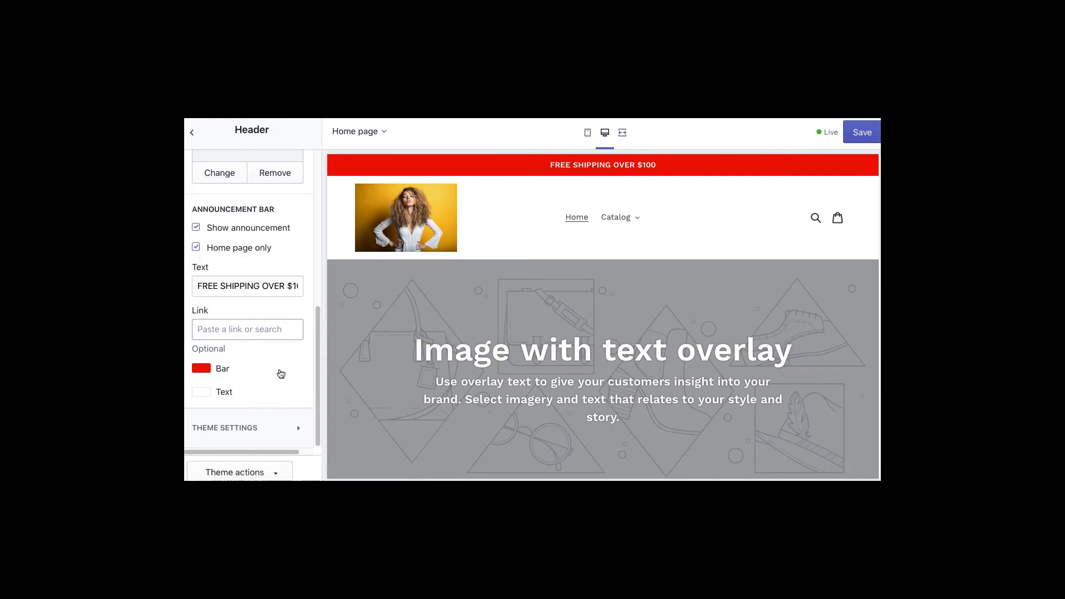
click(313, 331)
drag(318, 315, 340, 164)
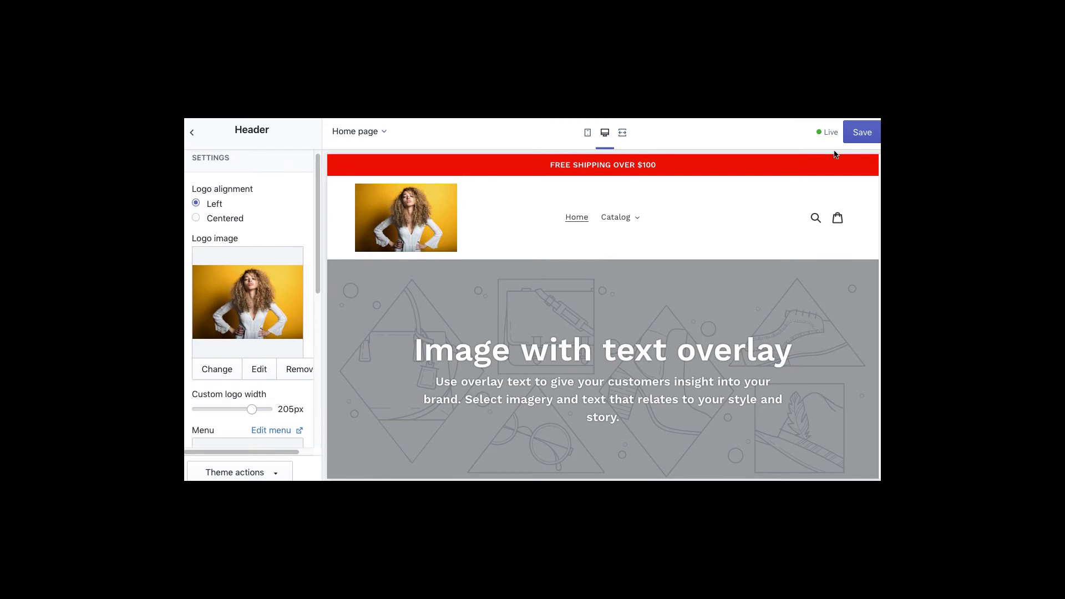
- Save the Debut theme, check the storefront's Catalog menu, and return to the Sections list
click(852, 139)
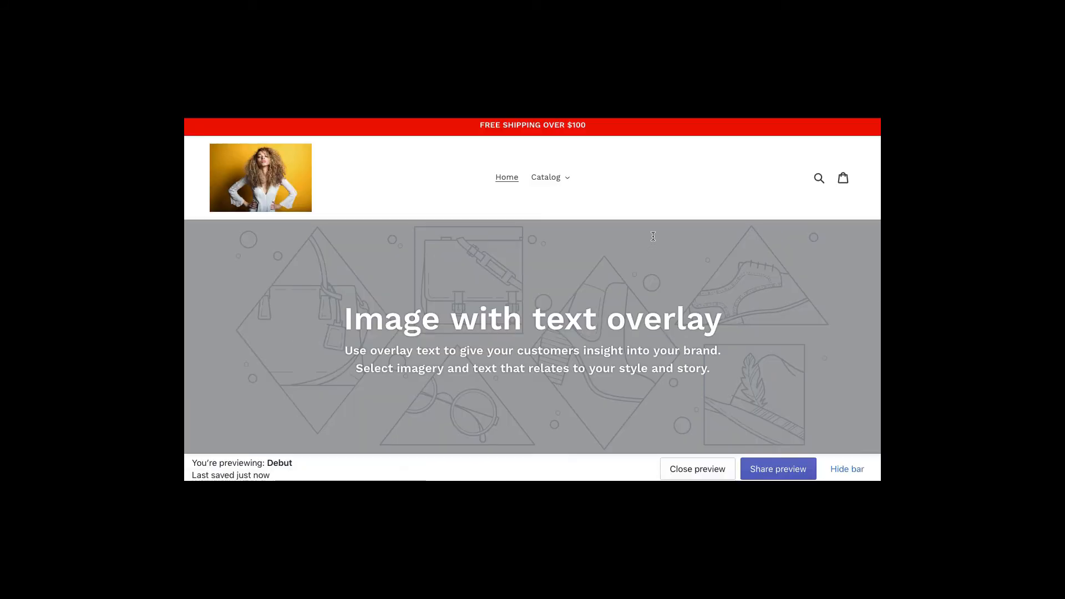
click(564, 183)
click(675, 170)
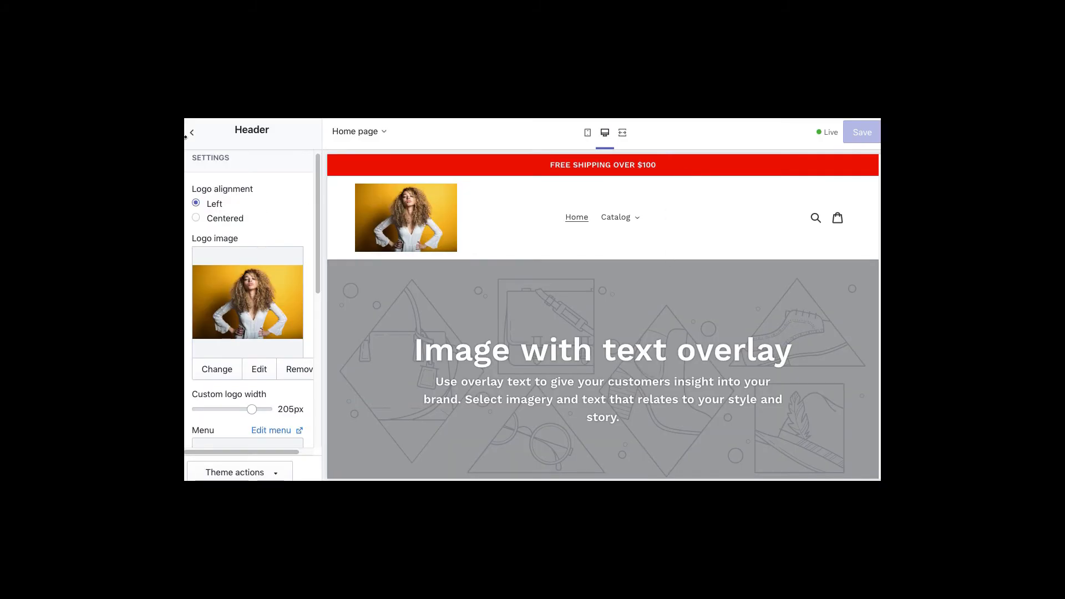
click(191, 132)
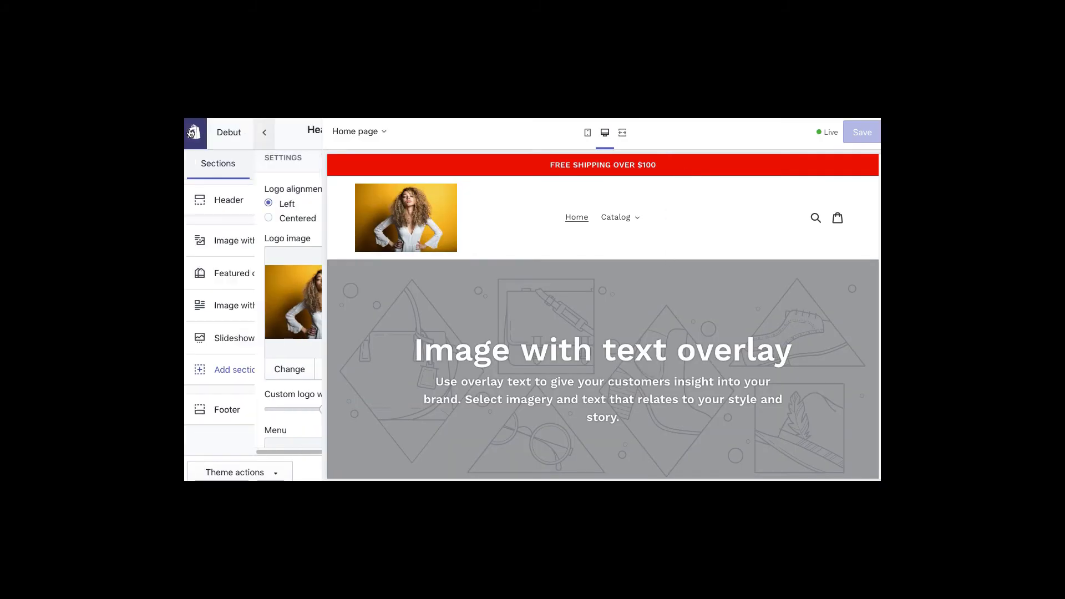
- Add a Gallery section to the home page
click(241, 242)
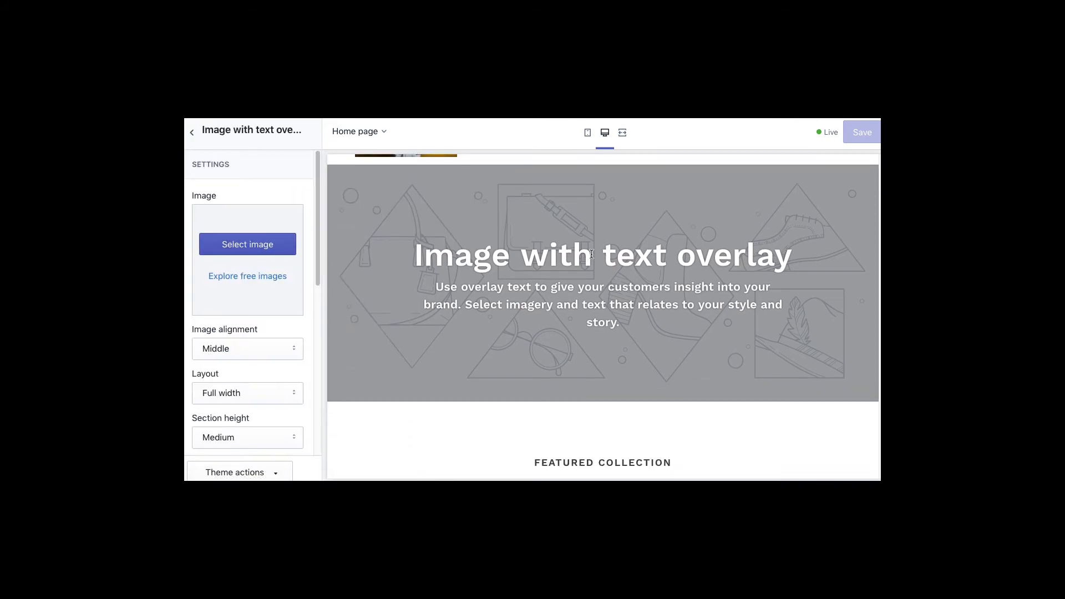
drag(316, 284, 316, 211)
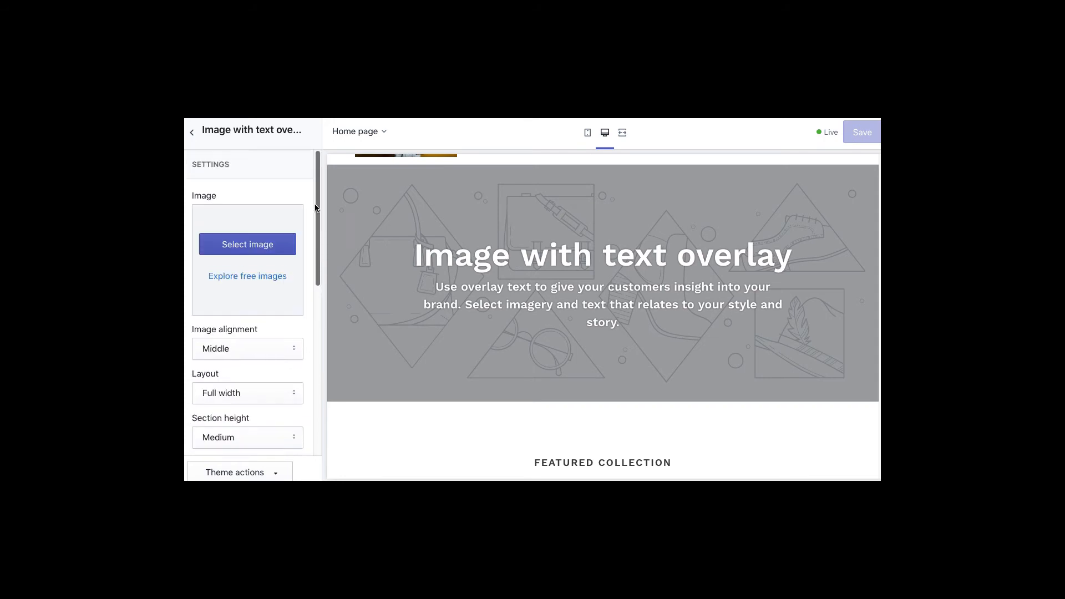
click(194, 133)
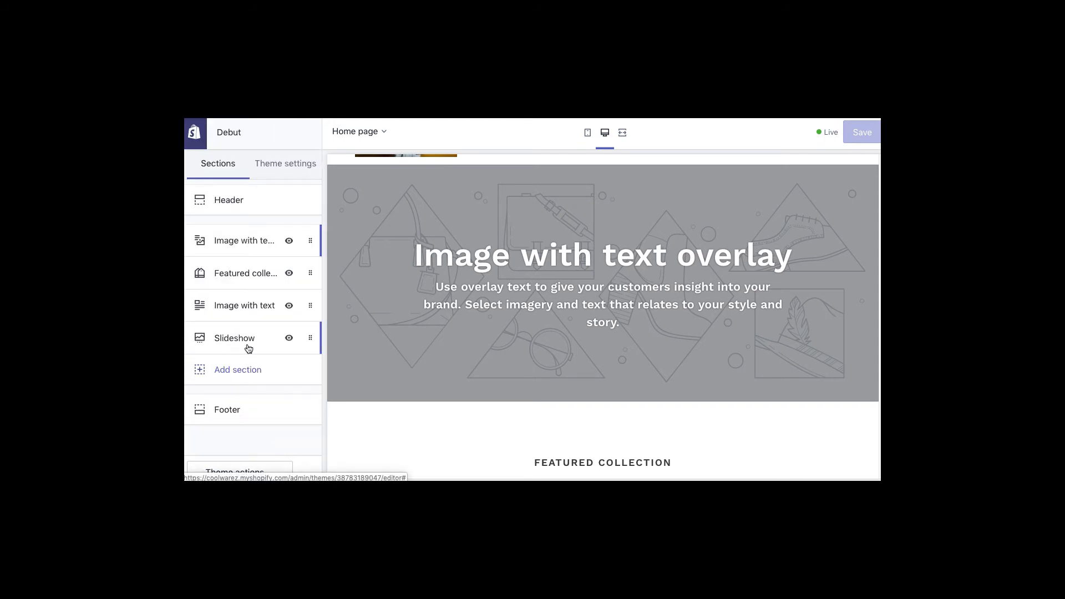
click(220, 370)
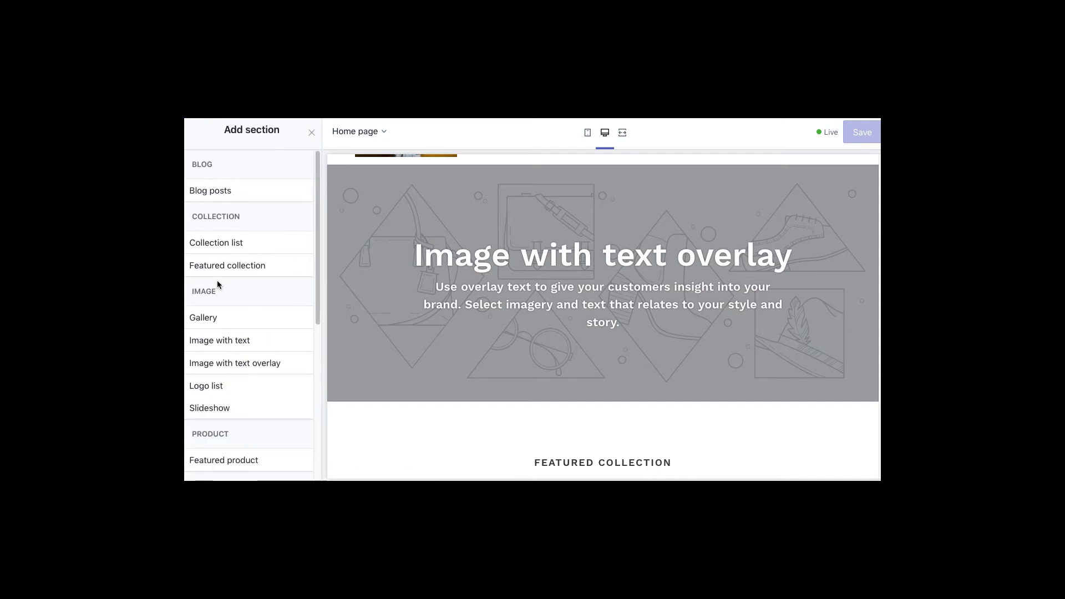
click(214, 320)
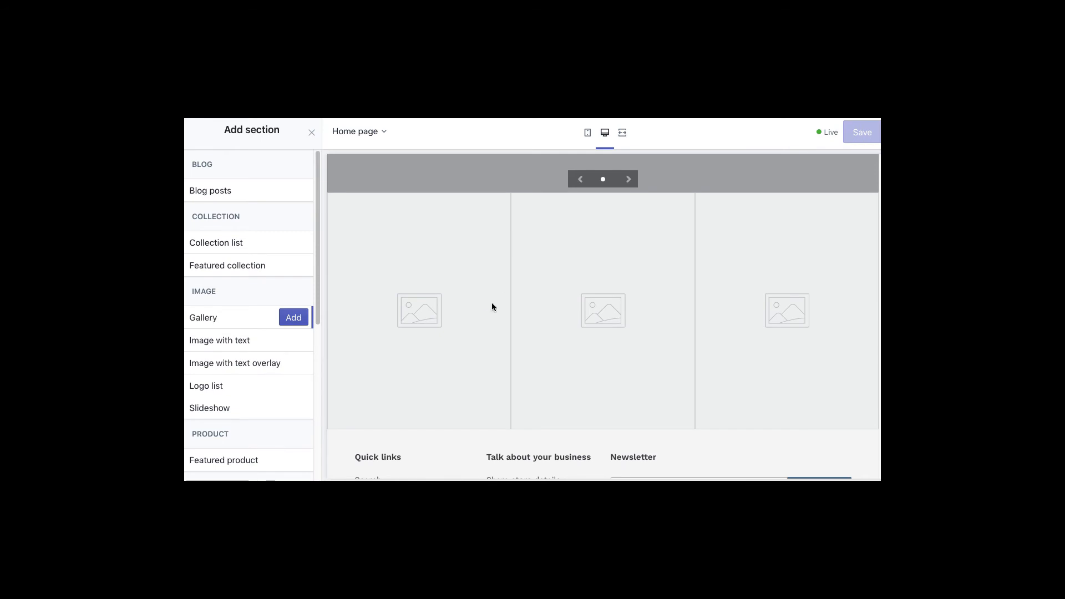
click(290, 318)
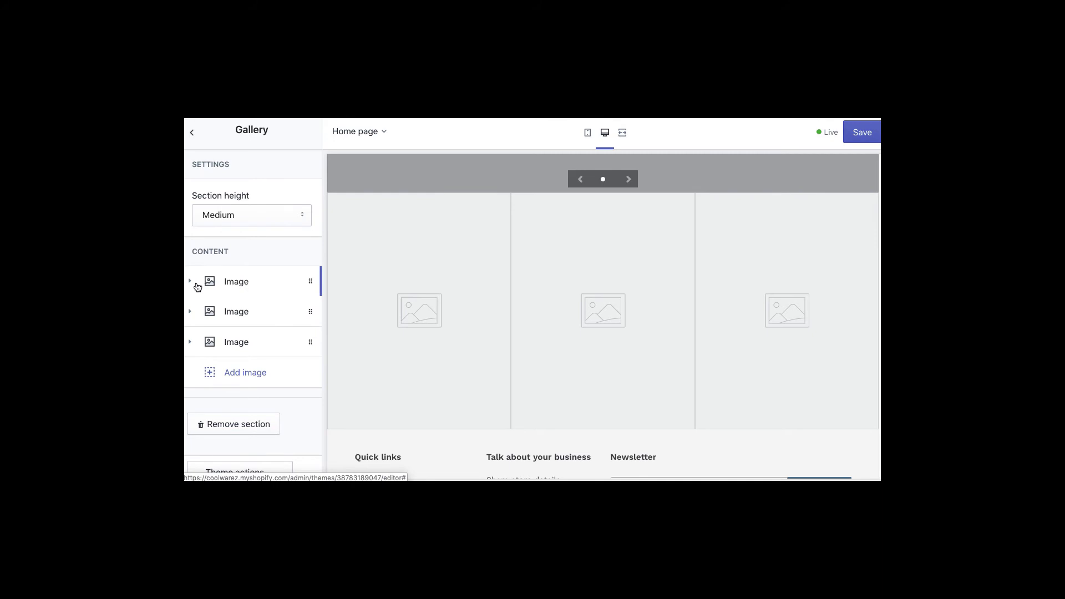
- Fill the first gallery image slot with a Men's Fashion free photo
click(190, 284)
click(257, 361)
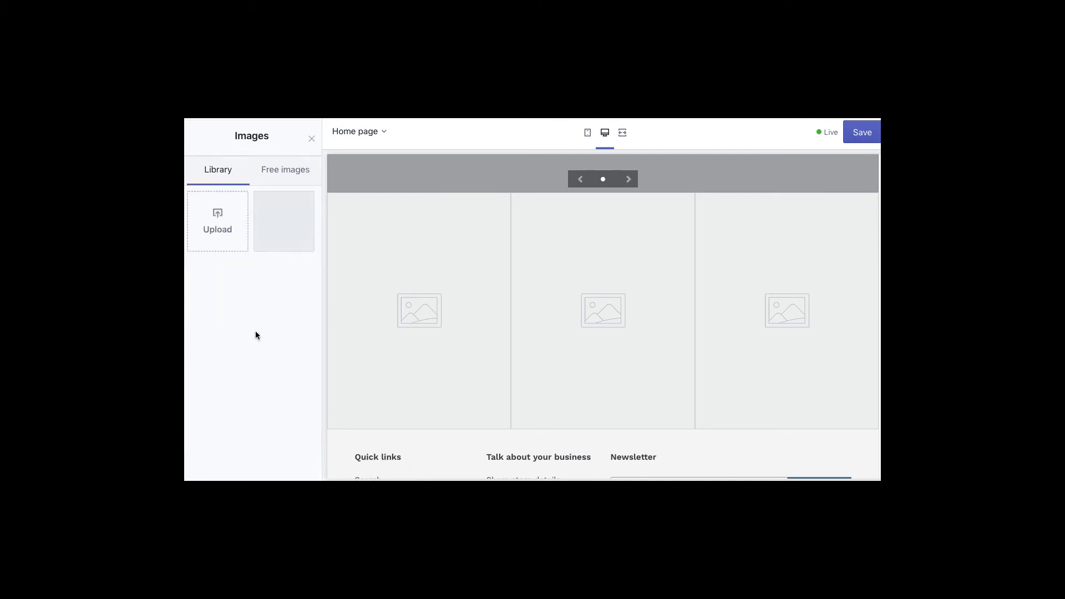
click(284, 168)
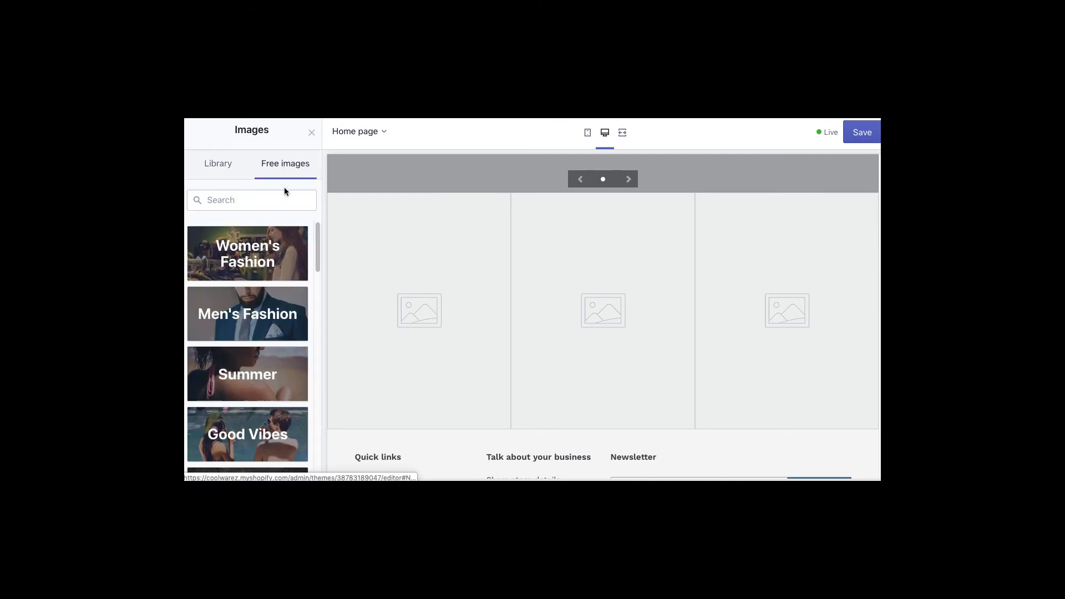
click(233, 330)
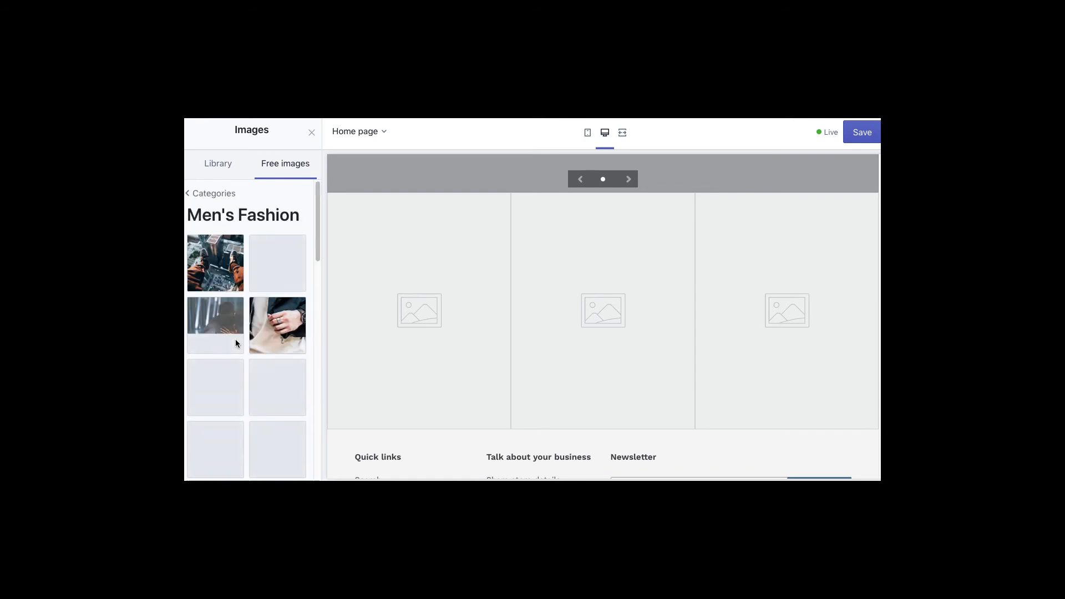
click(204, 258)
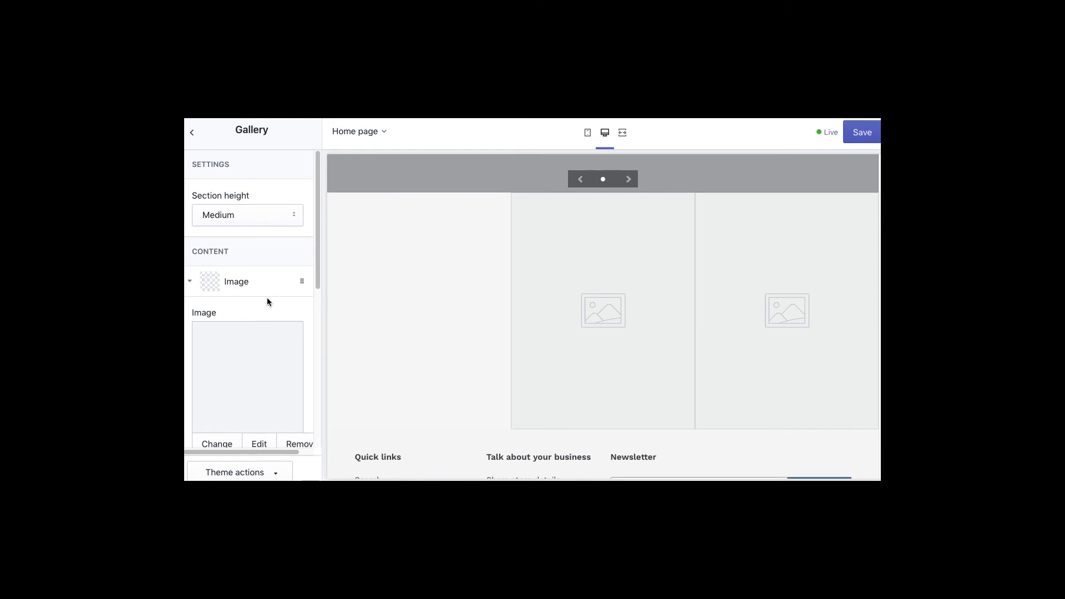
click(190, 281)
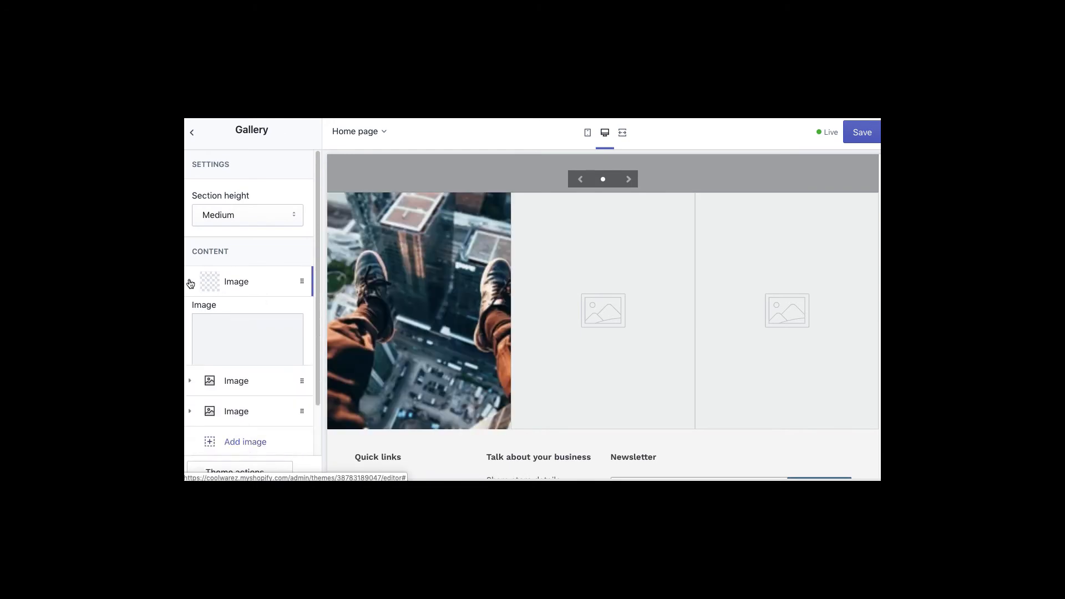
- Fill the second gallery image slot with another Men's Fashion free photo
click(223, 325)
click(254, 389)
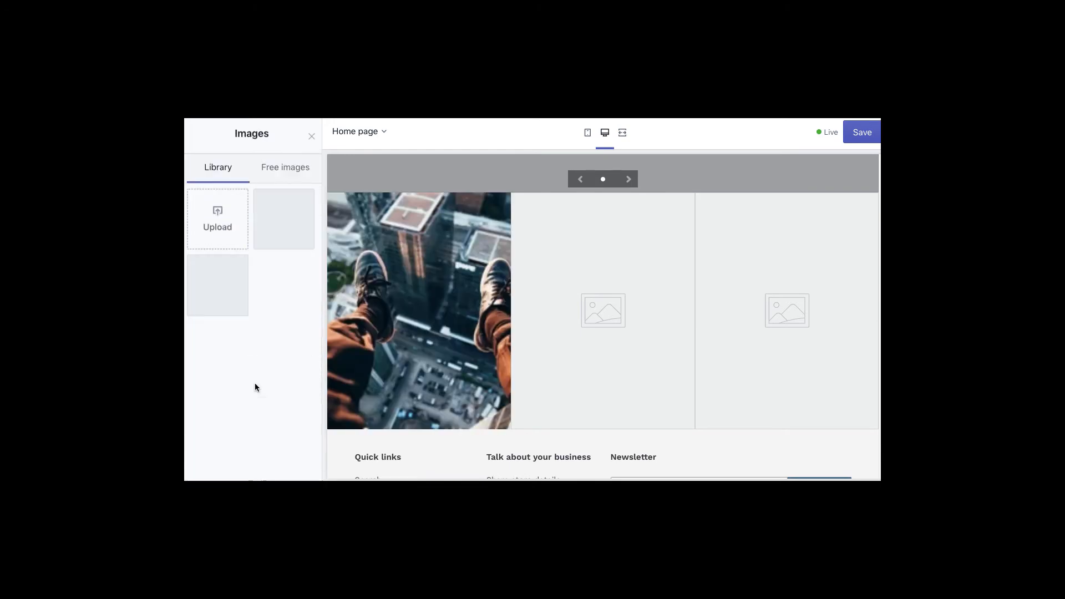
click(285, 164)
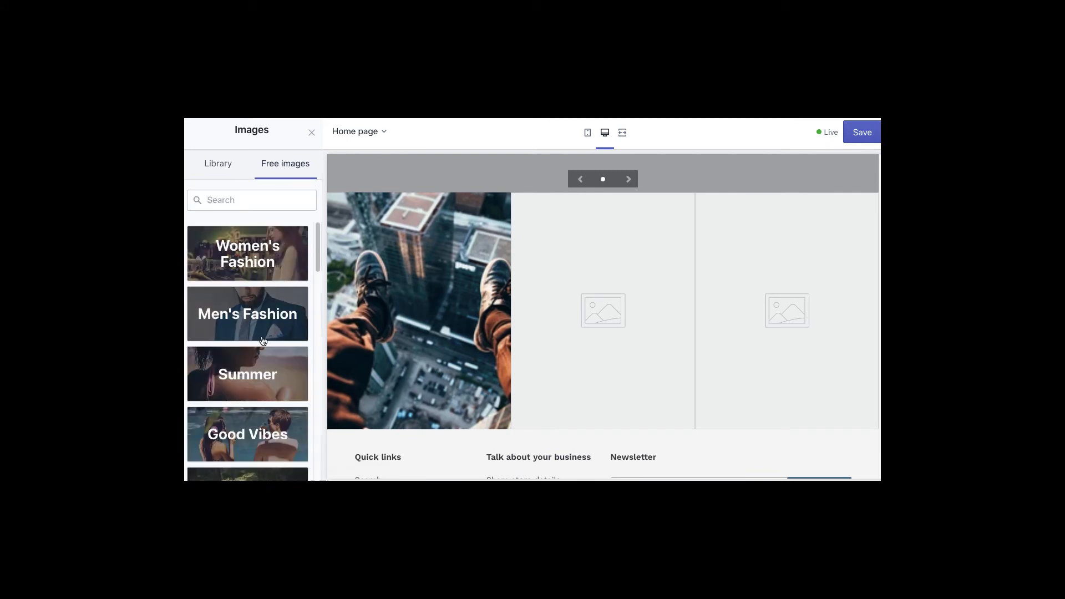
click(257, 308)
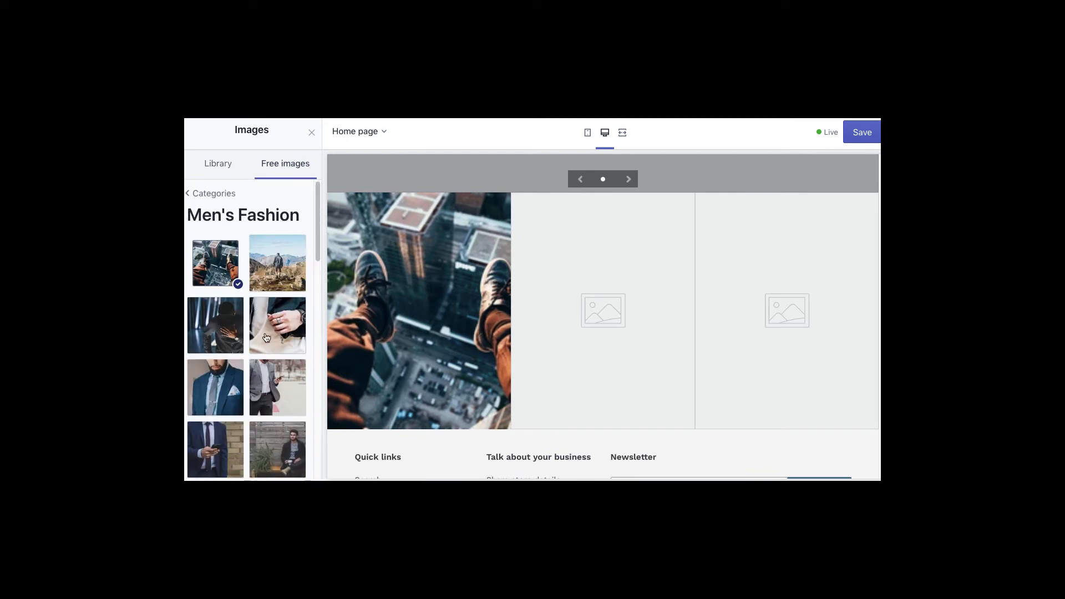
click(282, 382)
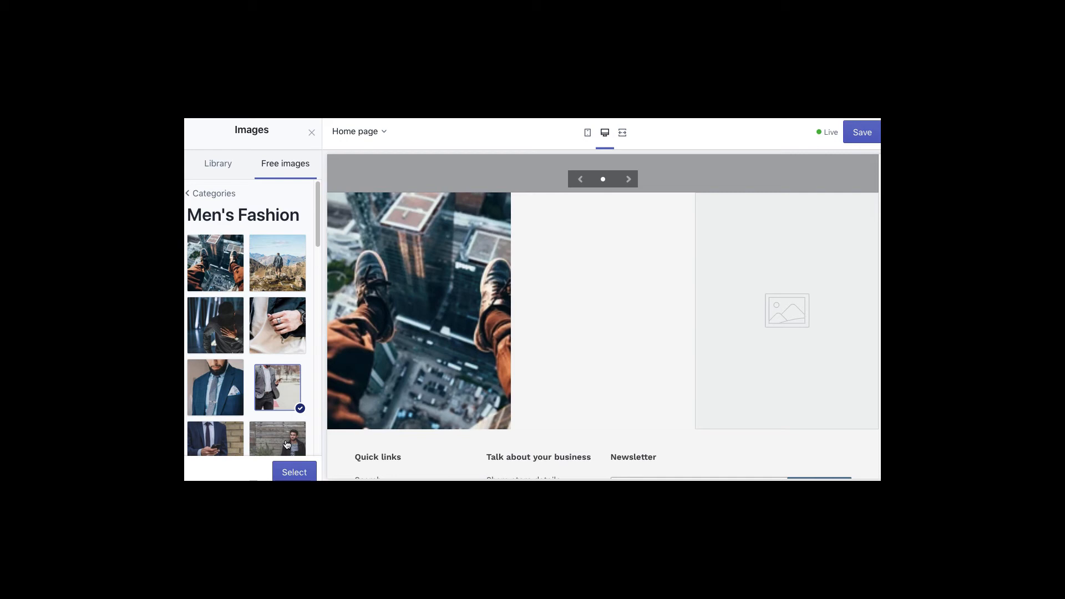
click(294, 472)
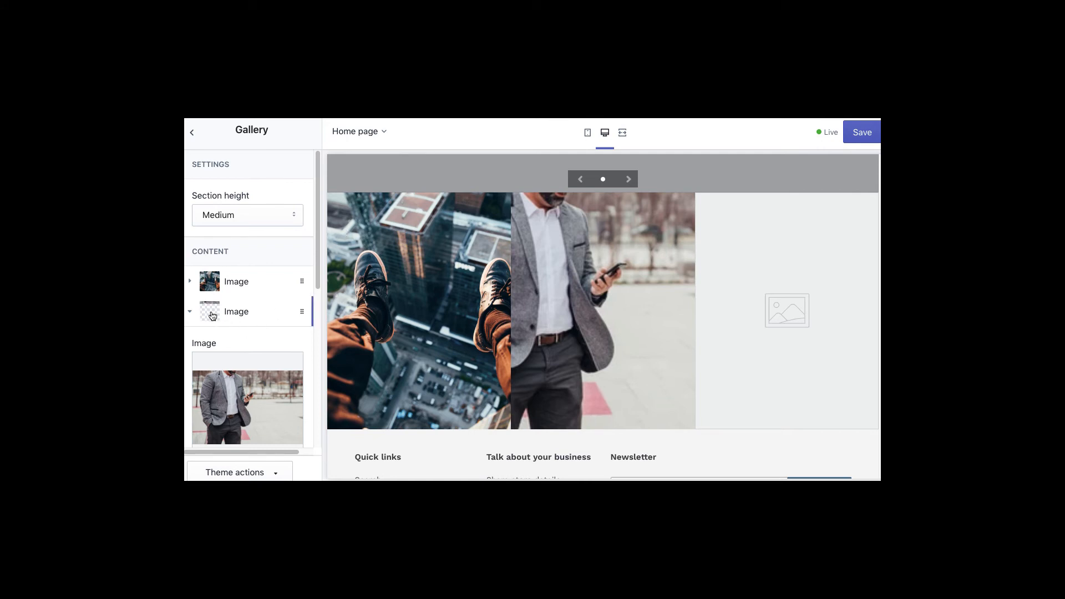
click(191, 311)
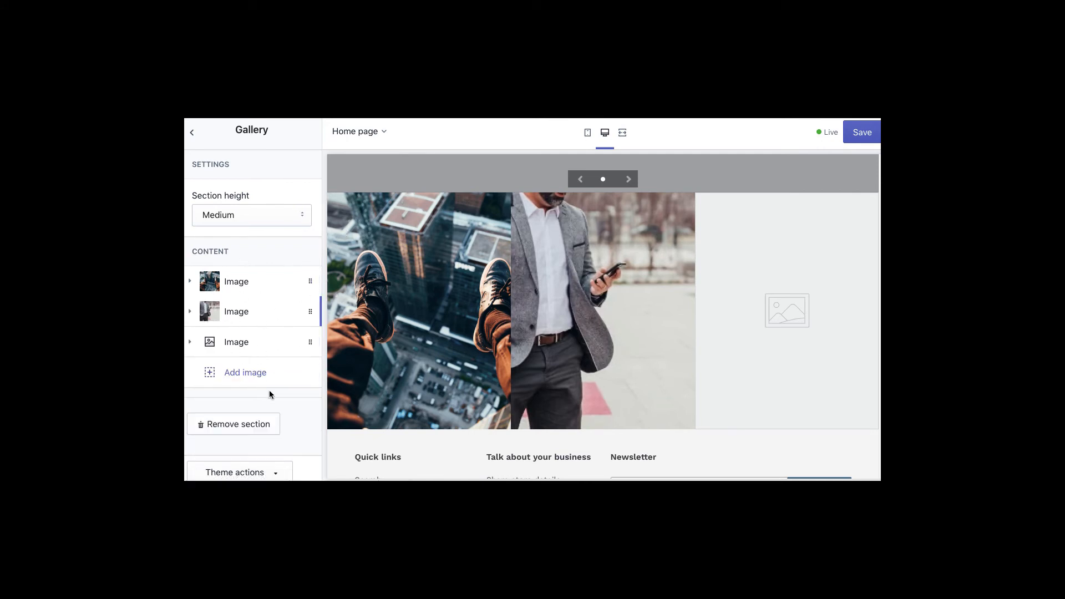
click(193, 134)
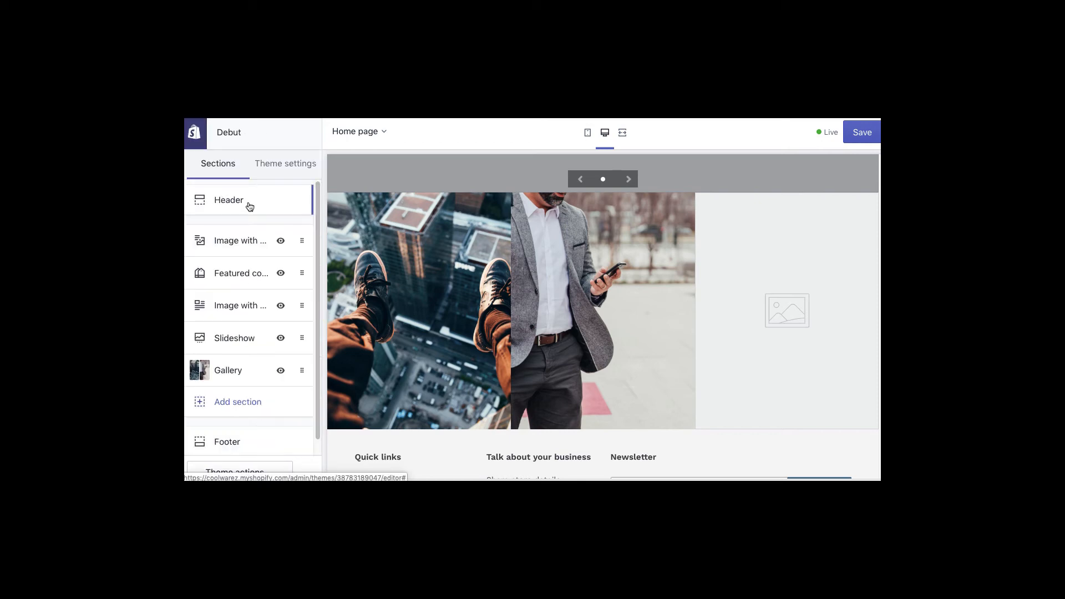
- Move Gallery up to second place and Image with text overlay down to the bottom
scroll(715, 356, up, 15)
scroll(710, 328, up, 8)
scroll(711, 328, down, 12)
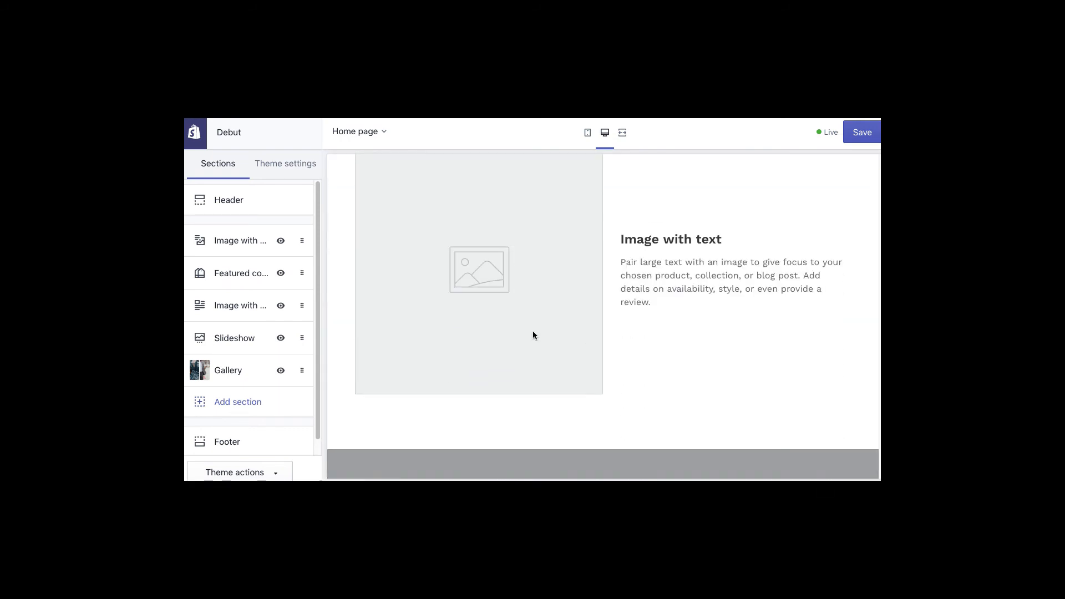
drag(206, 302, 202, 273)
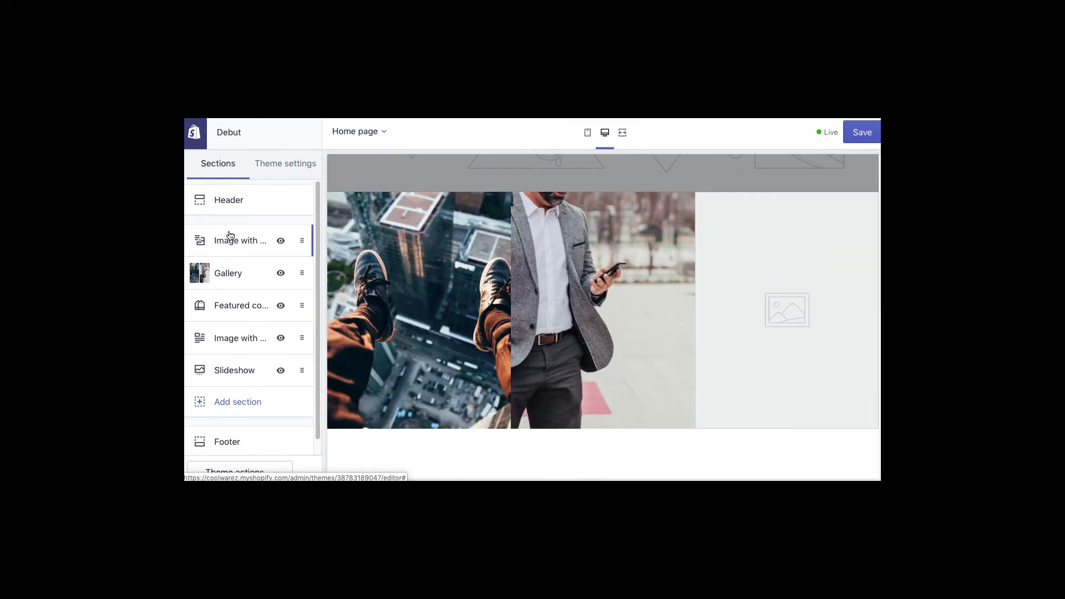
drag(201, 341, 199, 373)
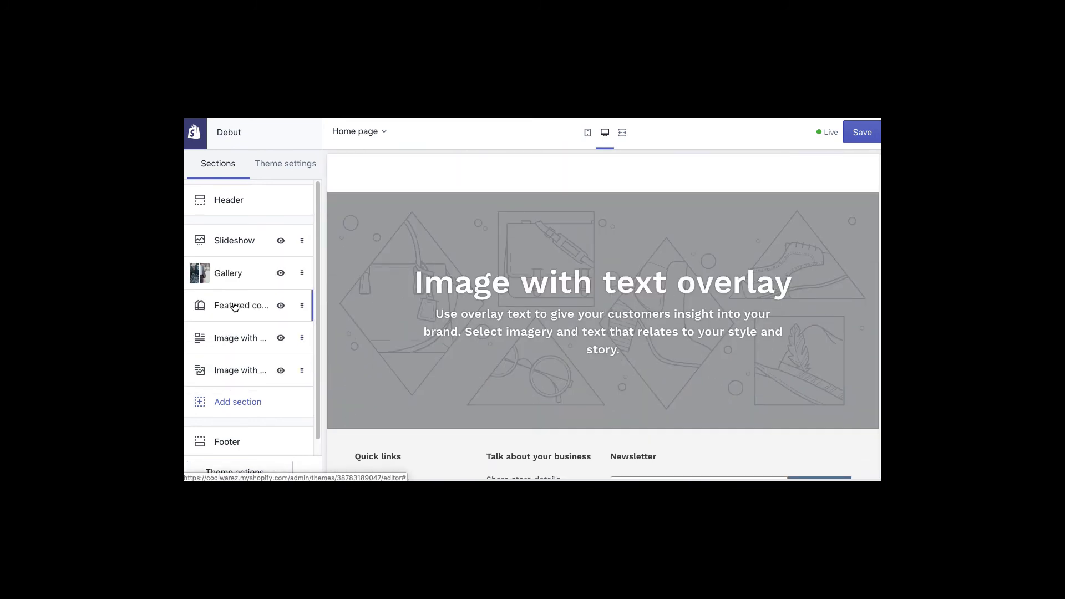
- Set the first slideshow slide's image to the kayak photo from the free Summer images
mouse_move(223, 244)
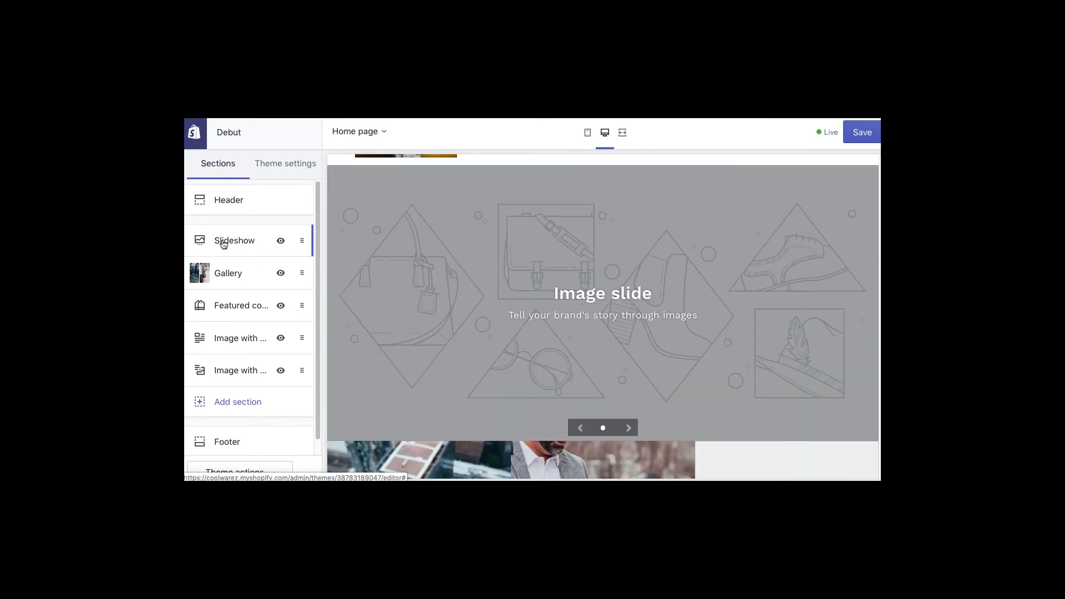
click(252, 239)
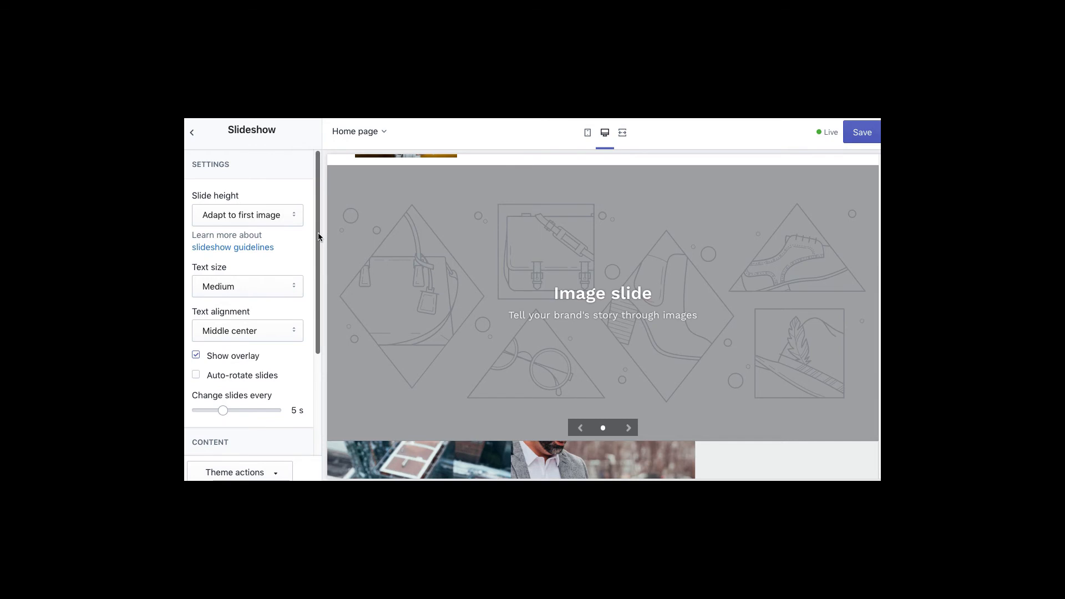
scroll(250, 253, down, 3)
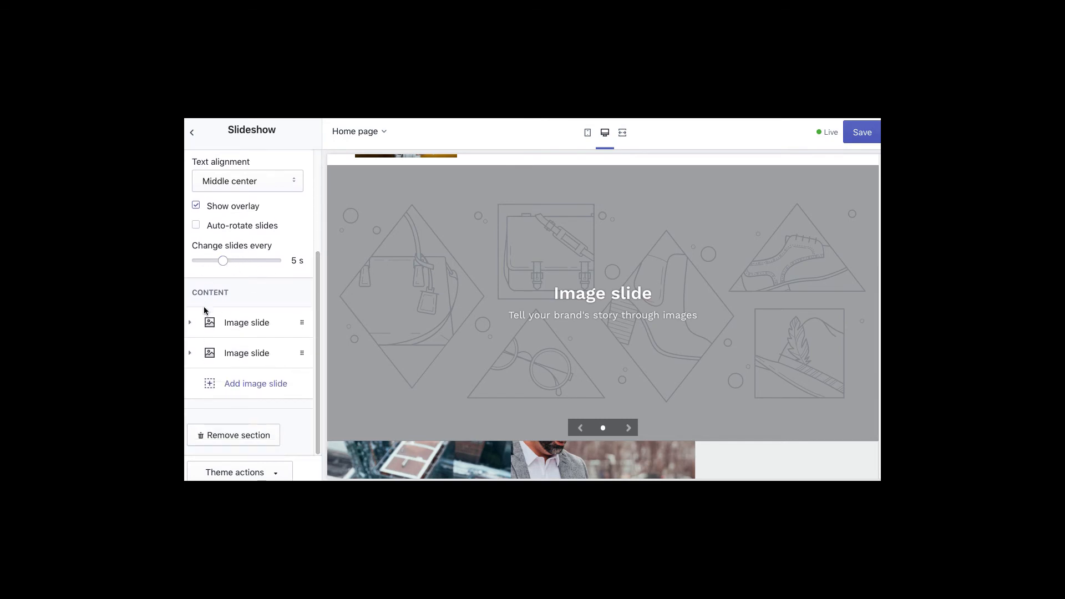
click(189, 323)
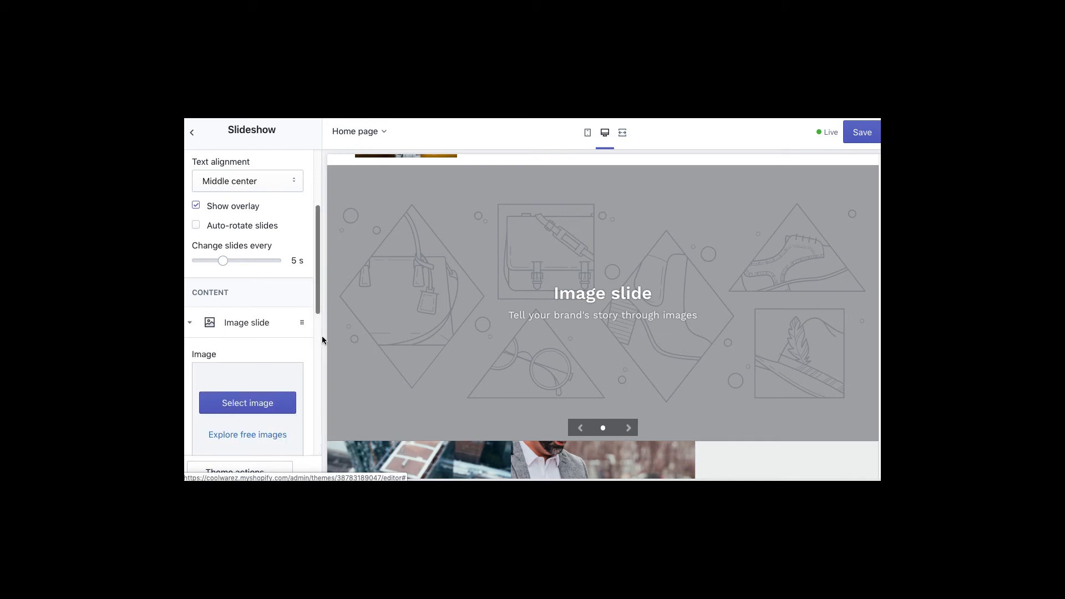
scroll(310, 285, up, 5)
drag(318, 264, 322, 360)
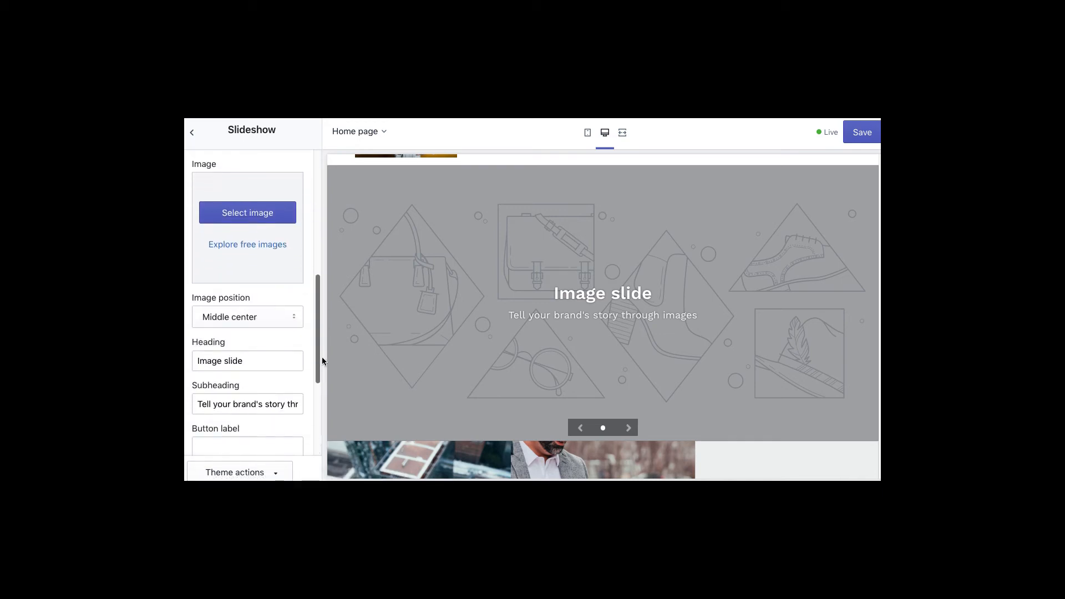
click(247, 216)
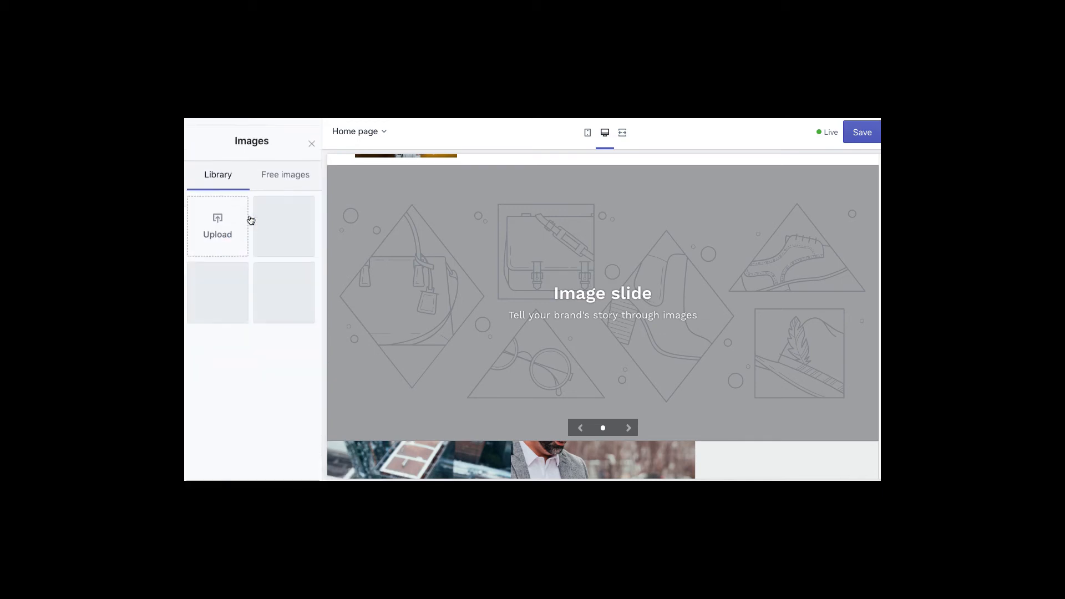
click(283, 166)
click(236, 379)
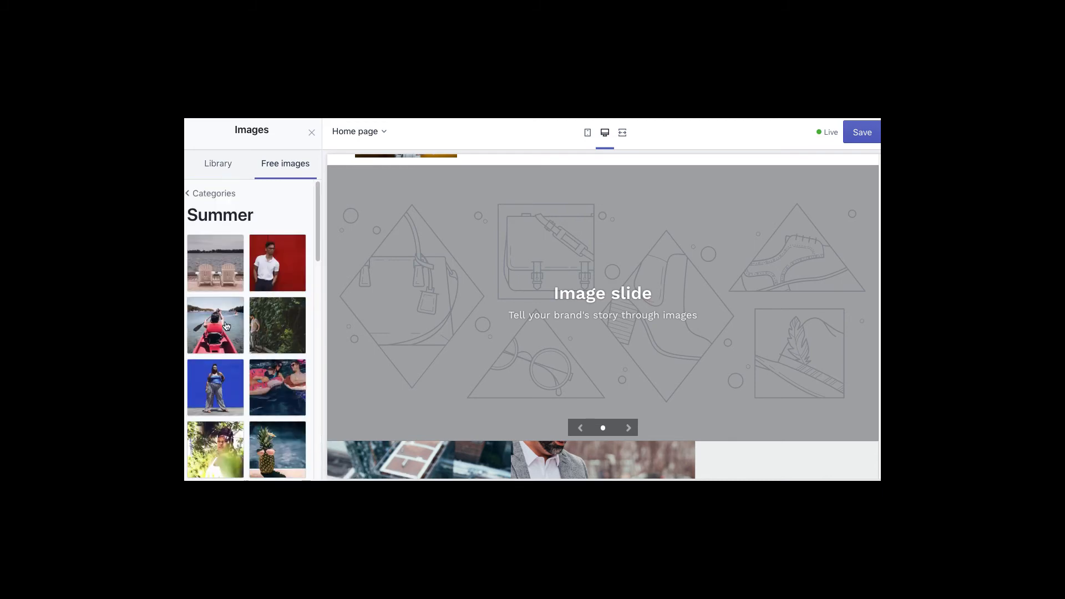
click(226, 326)
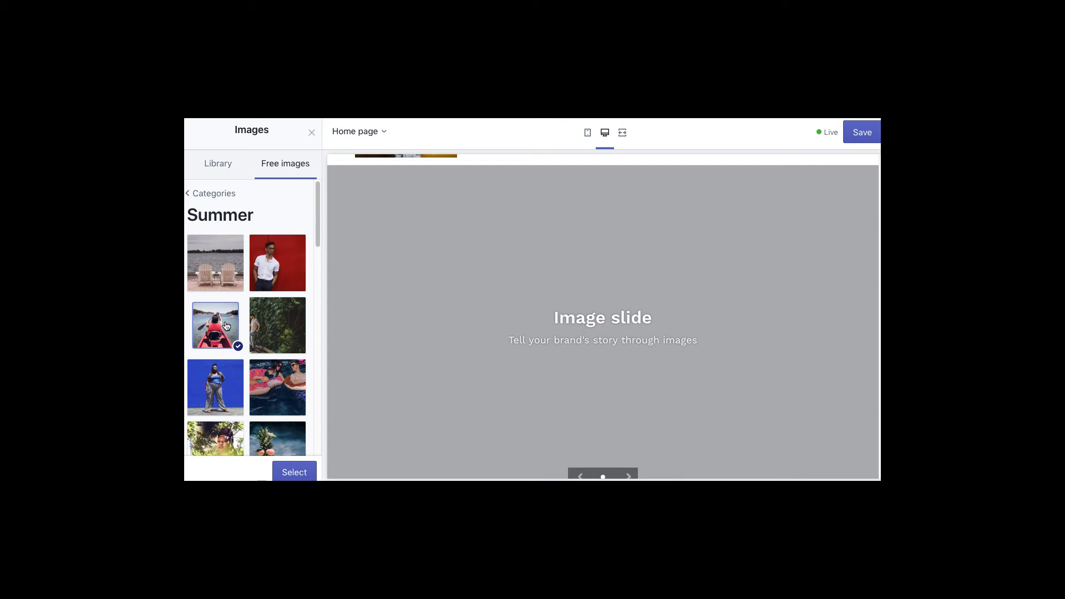
click(295, 471)
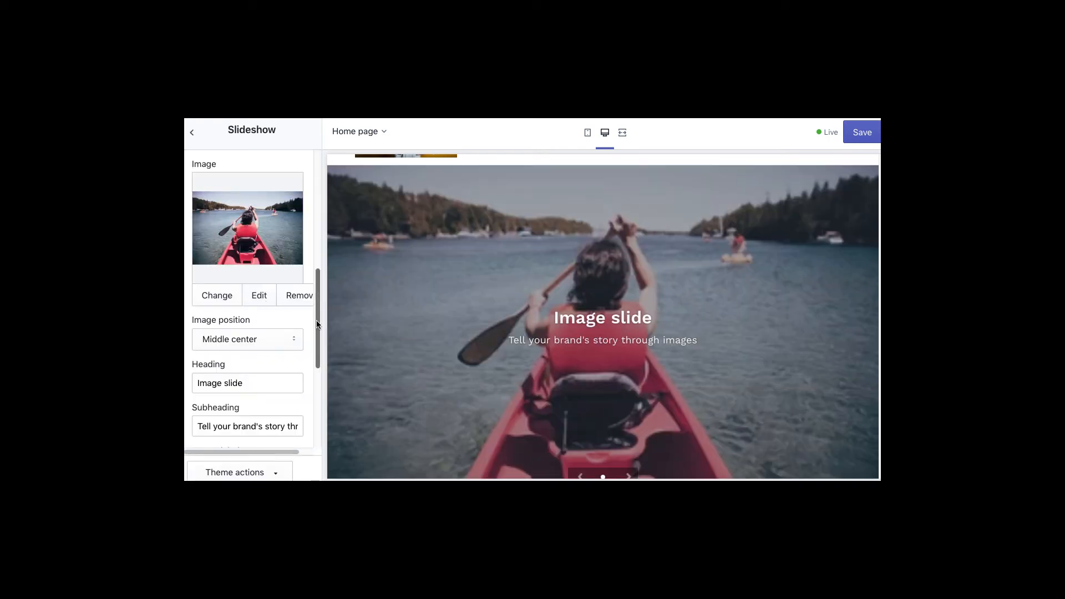
- Set the slide heading to 'Go Boating' and button label 'Click Here', linking to product 1 warez
scroll(317, 327, down, 1)
drag(317, 328, 318, 350)
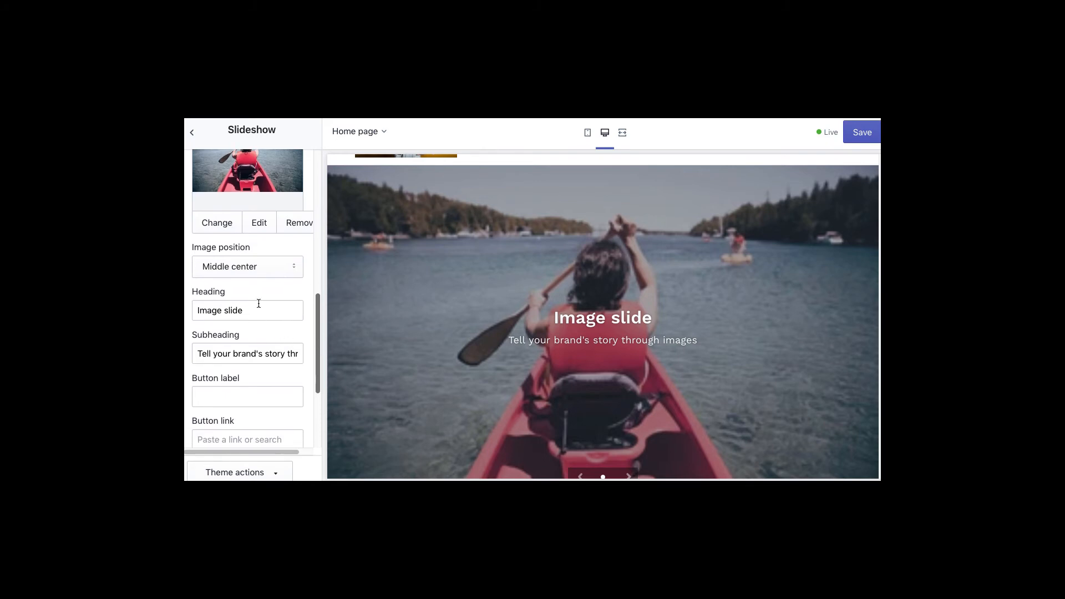
triple_click(251, 312)
click(251, 312)
drag(246, 311, 190, 311)
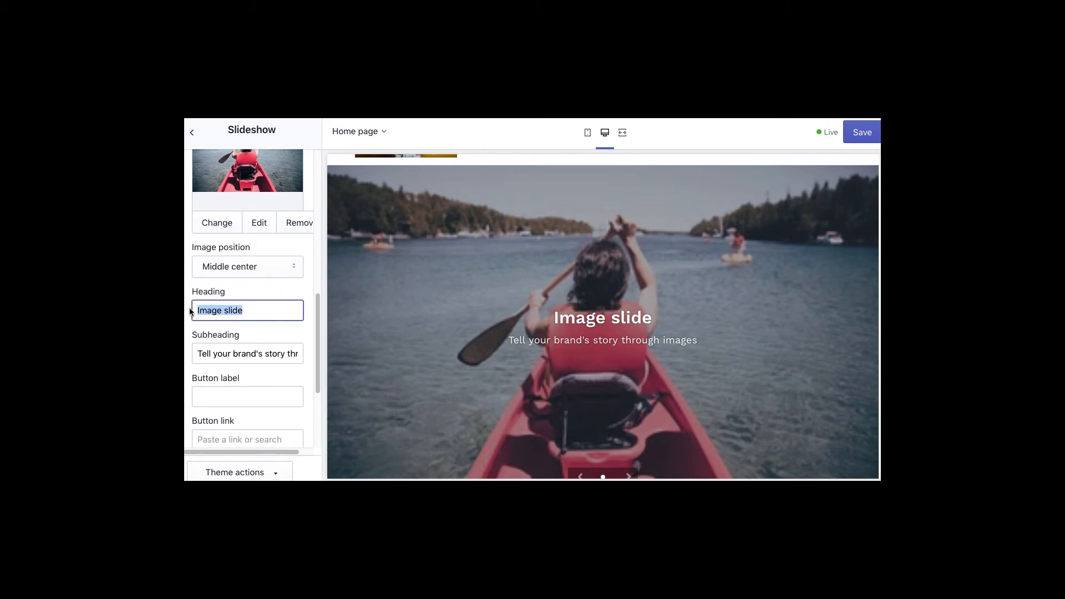
text(Go Boating)
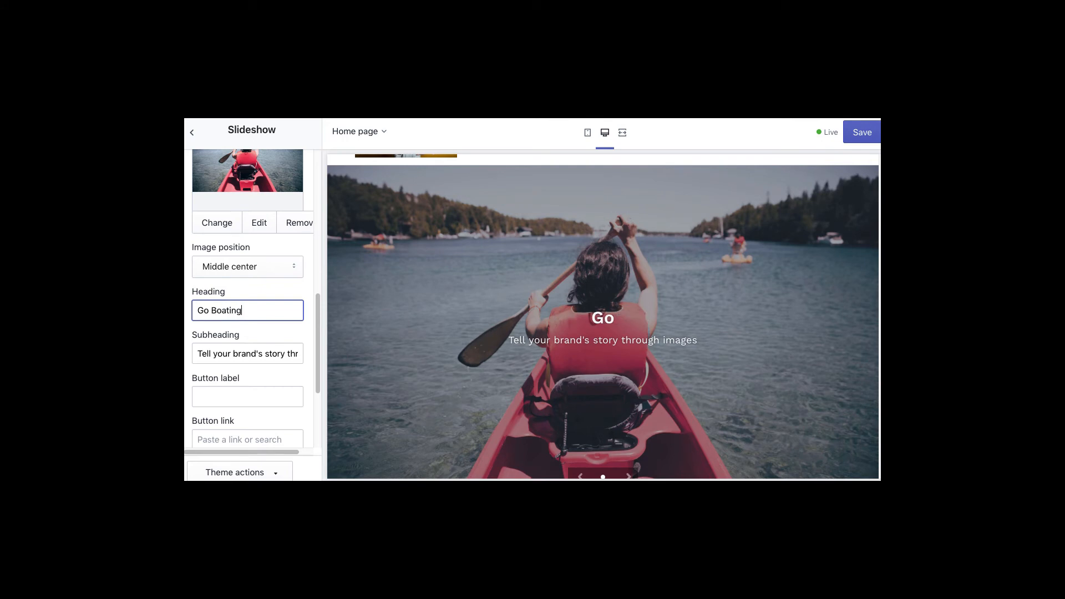
key(Tab)
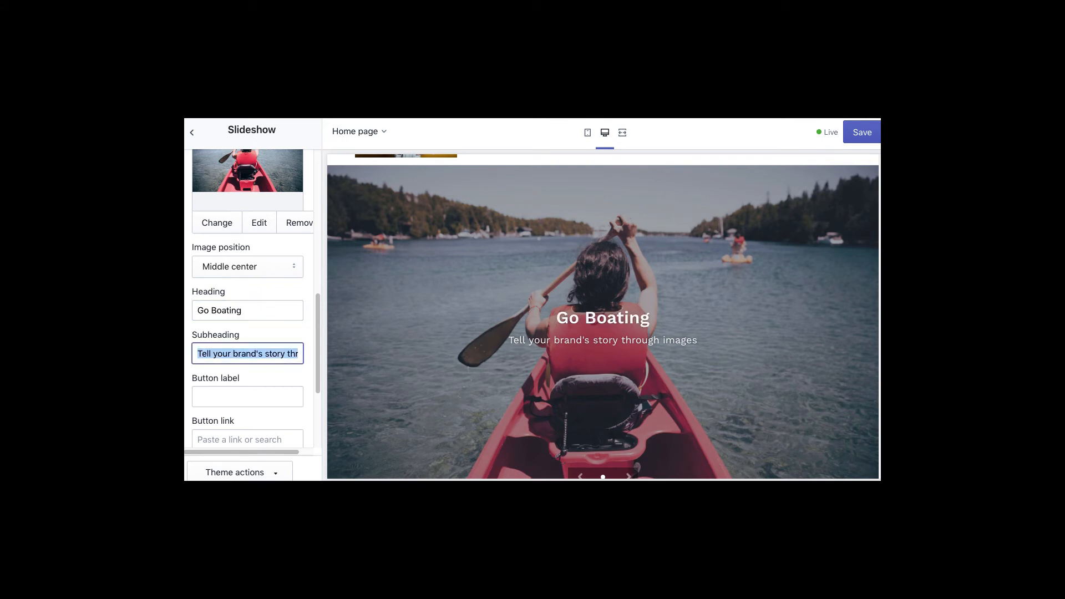
key(Tab)
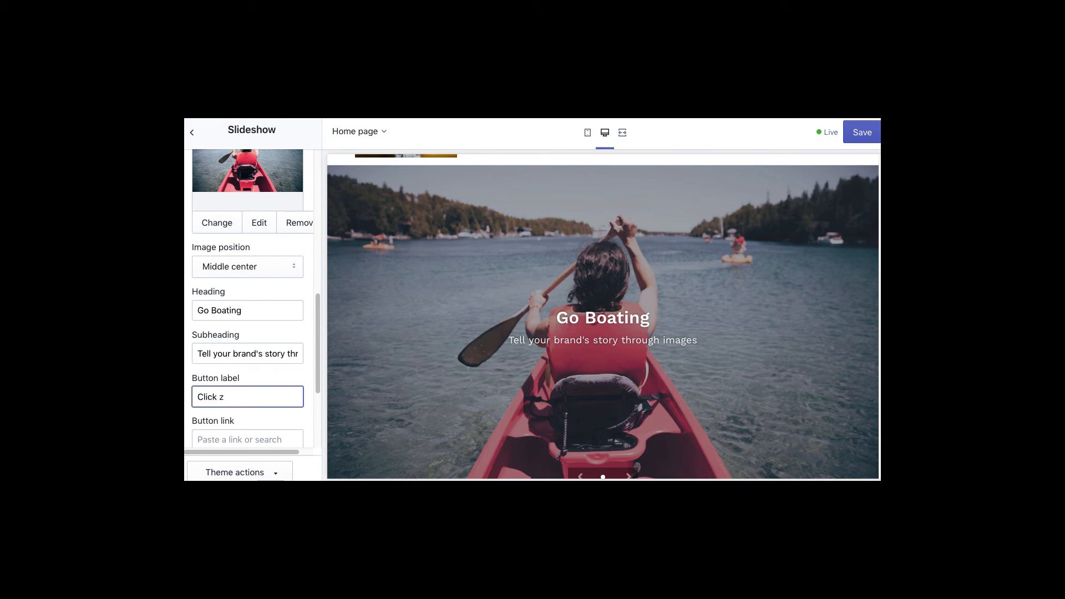
key(Tab)
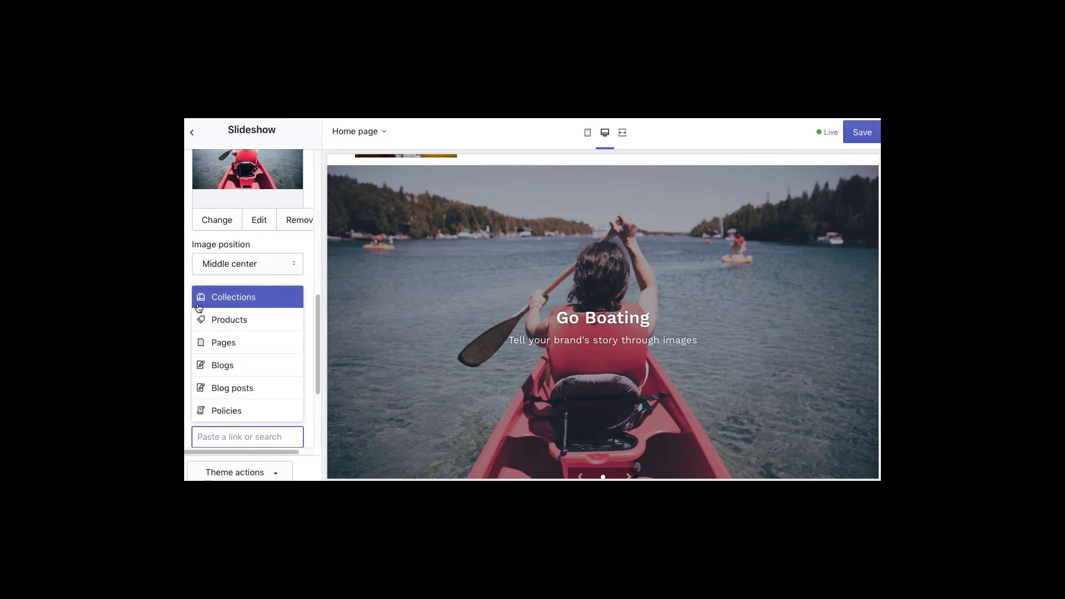
click(226, 320)
key(Down)
key(Down)
key(Return)
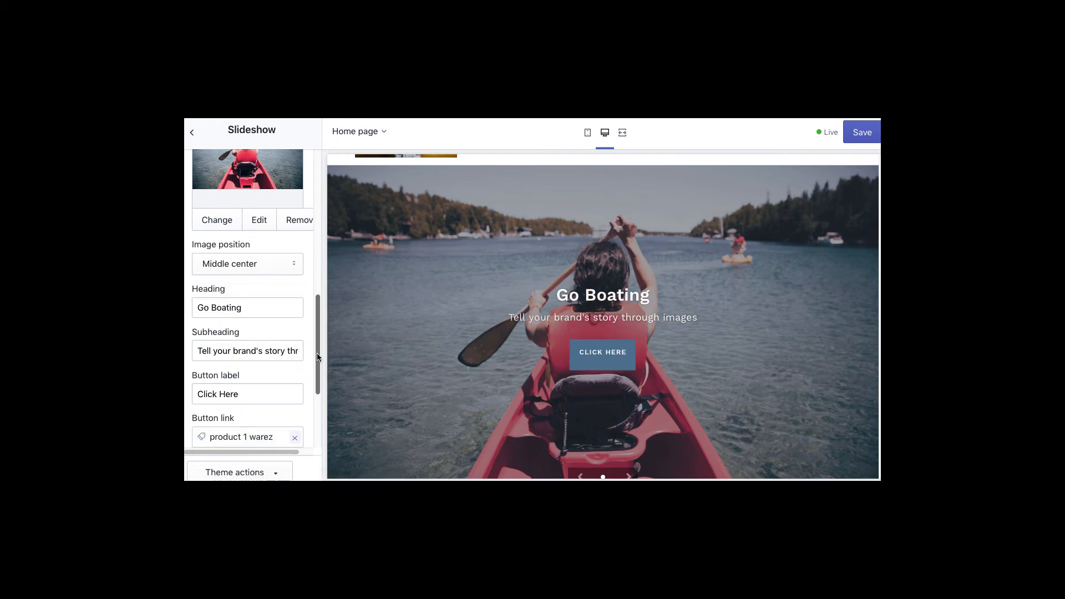
scroll(317, 352, down, 3)
scroll(231, 159, up, 9)
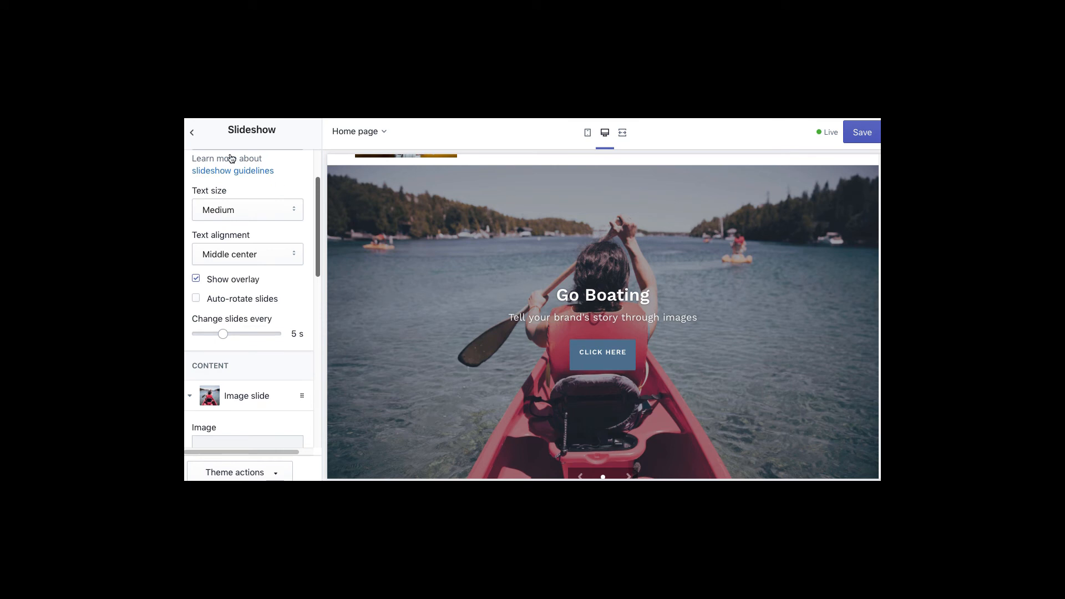
click(192, 133)
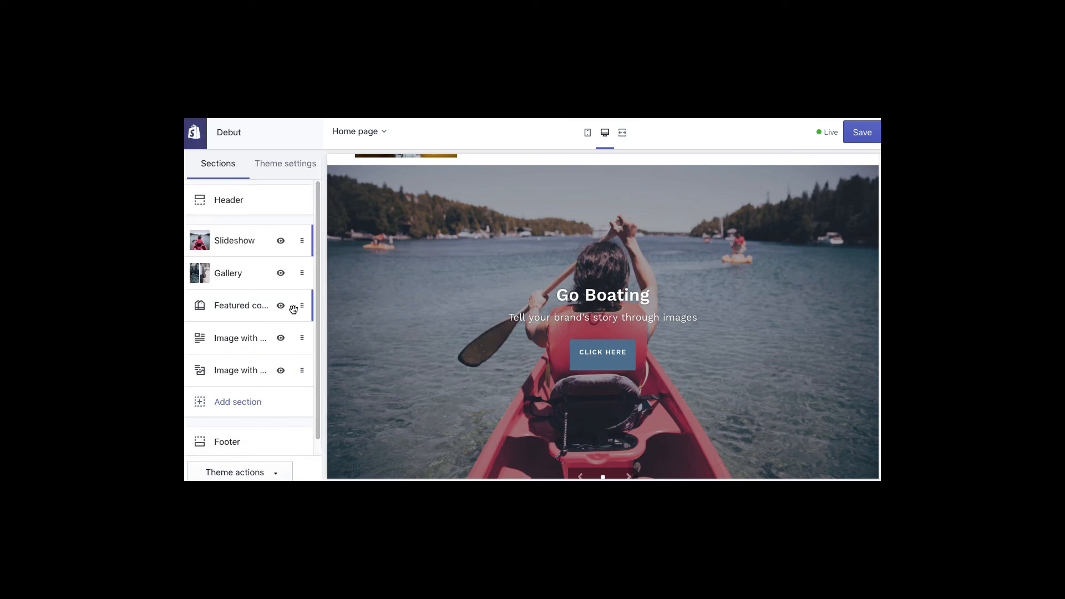
- Save the Debut slideshow changes and scroll through the storefront preview
click(860, 136)
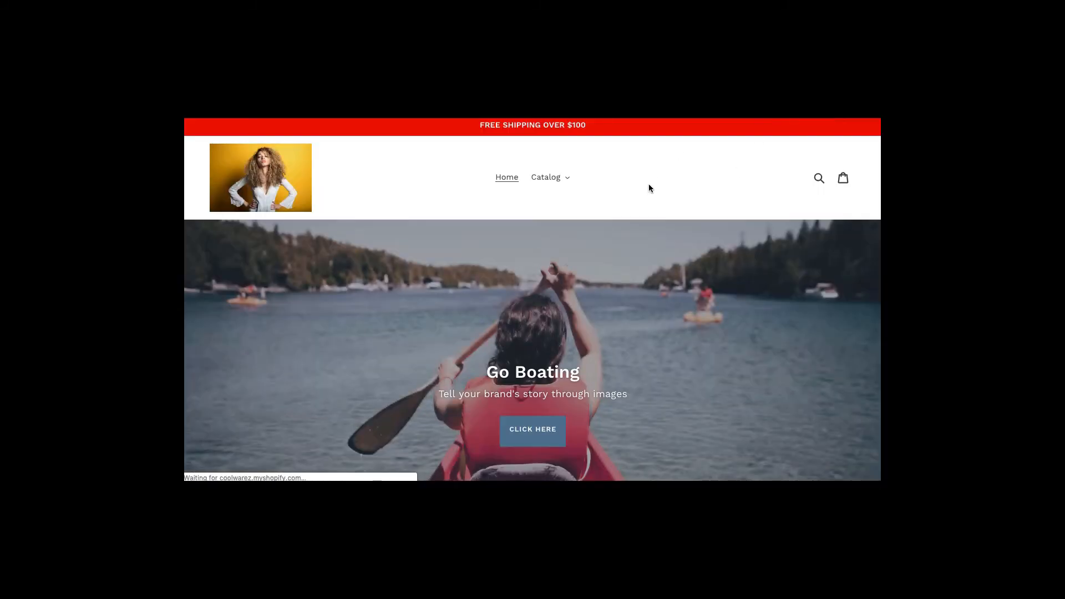
scroll(648, 188, down, 1)
scroll(649, 188, down, 5)
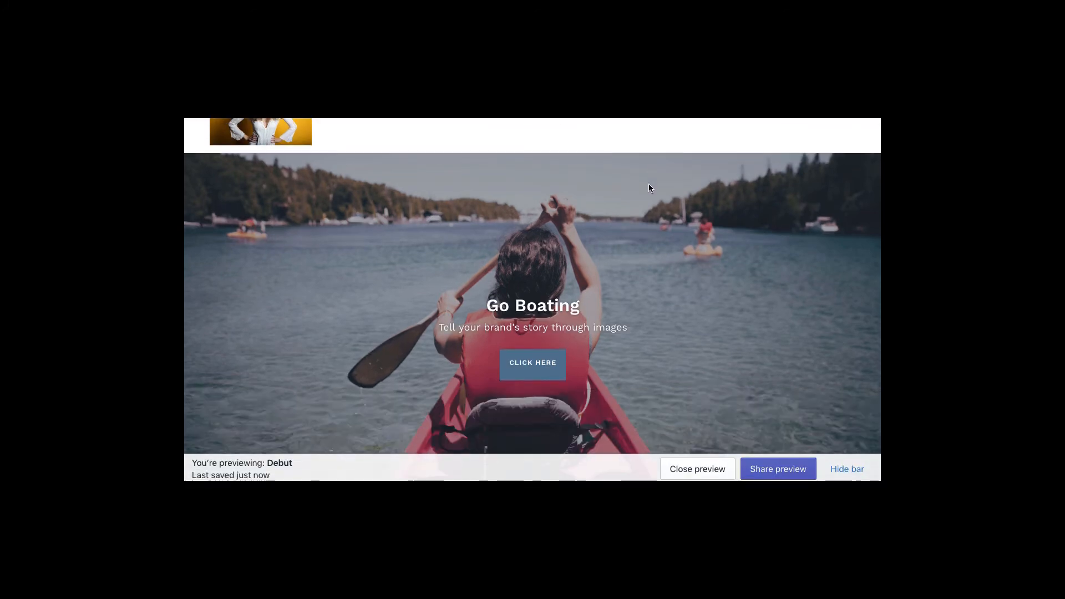
scroll(650, 187, down, 5)
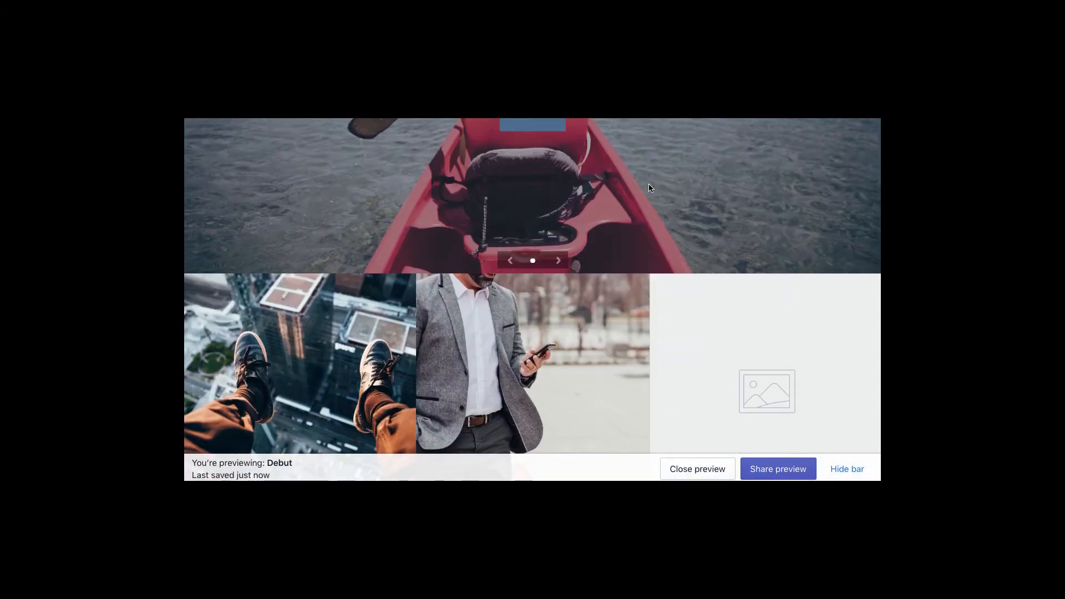
scroll(650, 187, up, 3)
scroll(648, 188, up, 2)
scroll(649, 188, down, 9)
scroll(648, 188, down, 8)
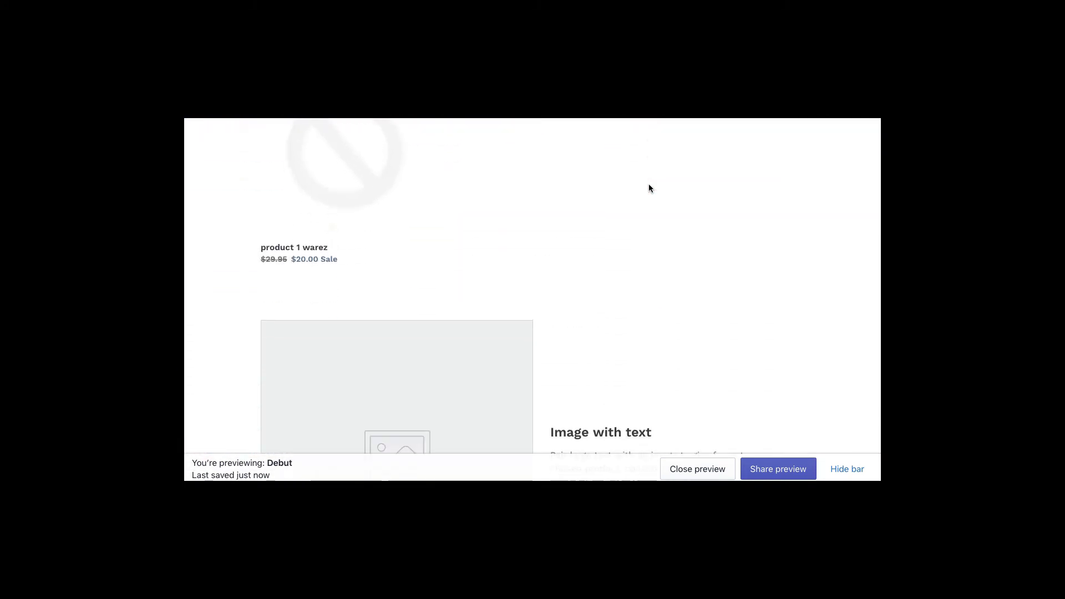
scroll(649, 188, down, 5)
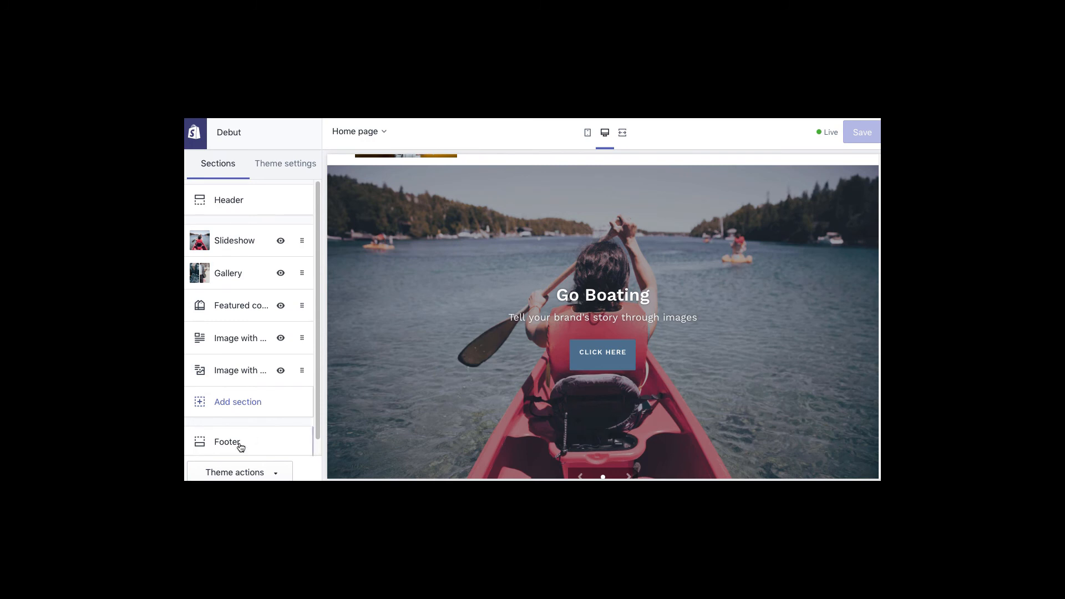
- Inspect the footer's Quick links block settings, then return to the store admin
click(219, 444)
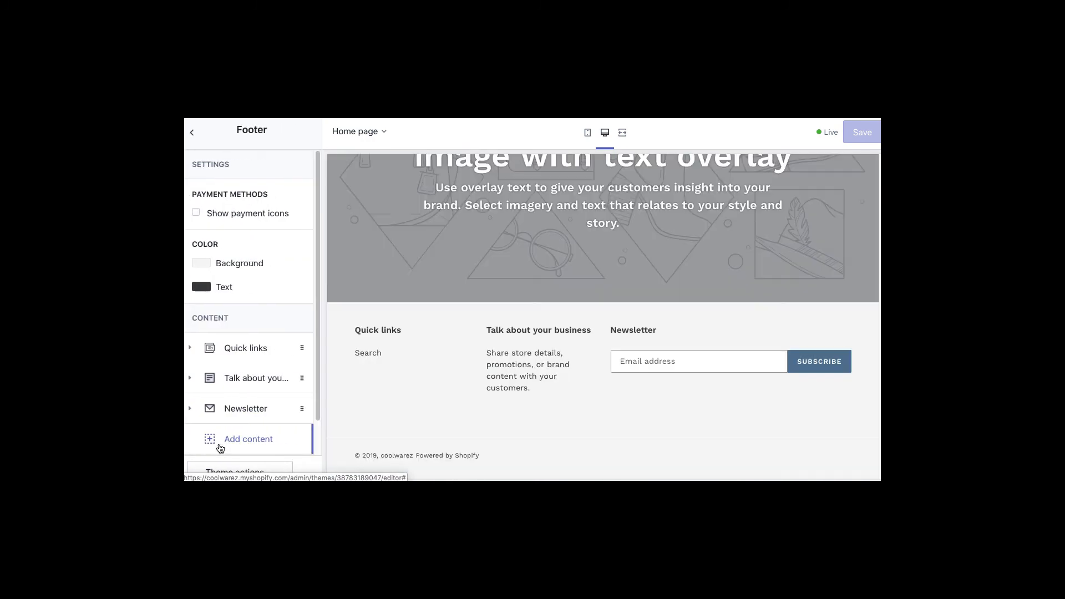
click(244, 350)
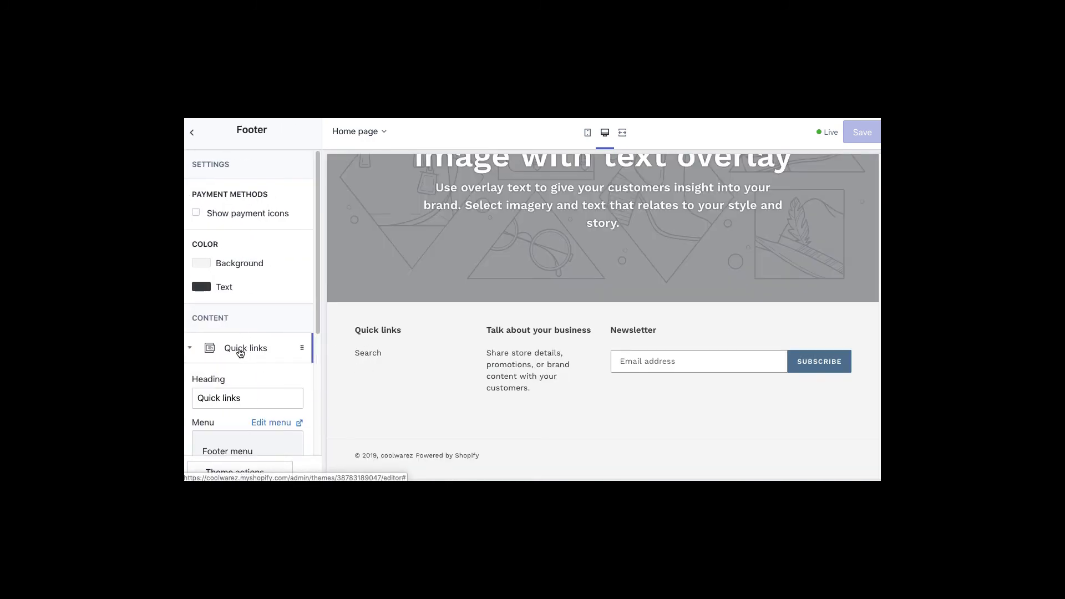
scroll(315, 360, down, 2)
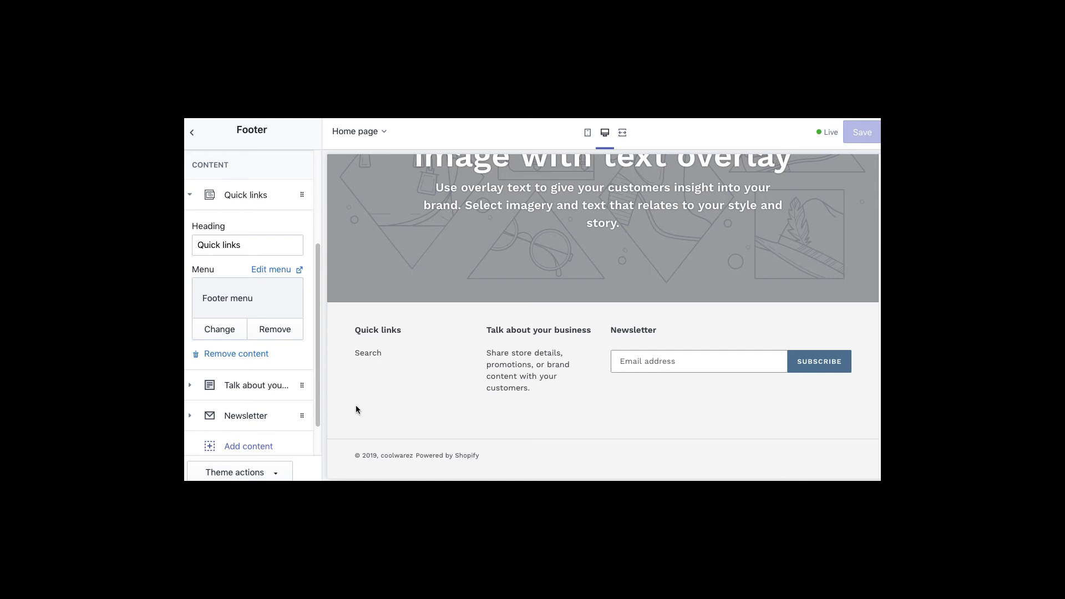
click(191, 133)
click(188, 135)
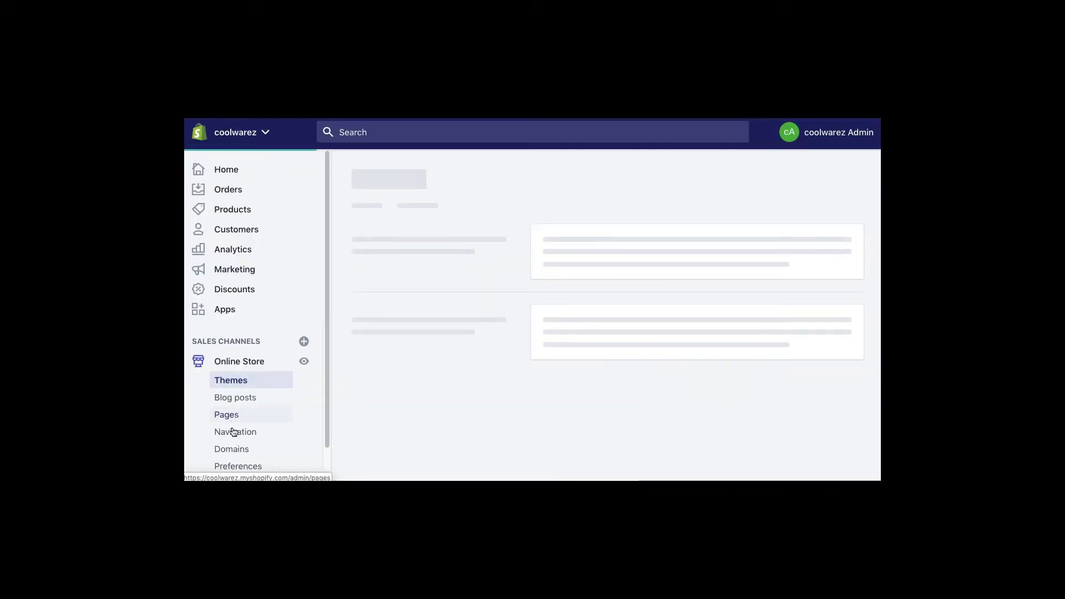
- Add the warez 1 collection as a Footer menu item and save the menu
click(235, 438)
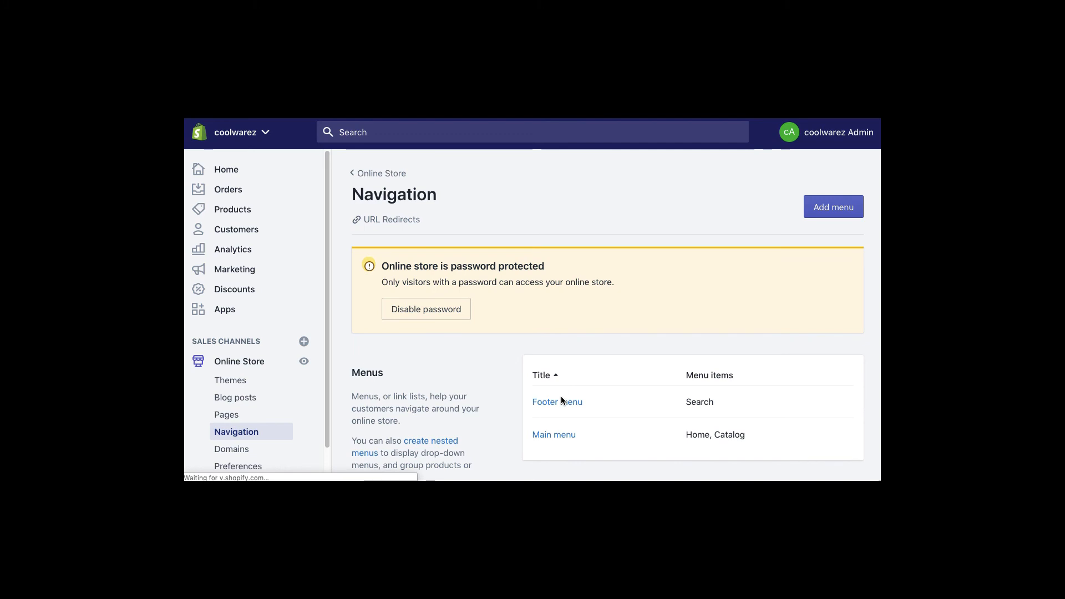
click(561, 404)
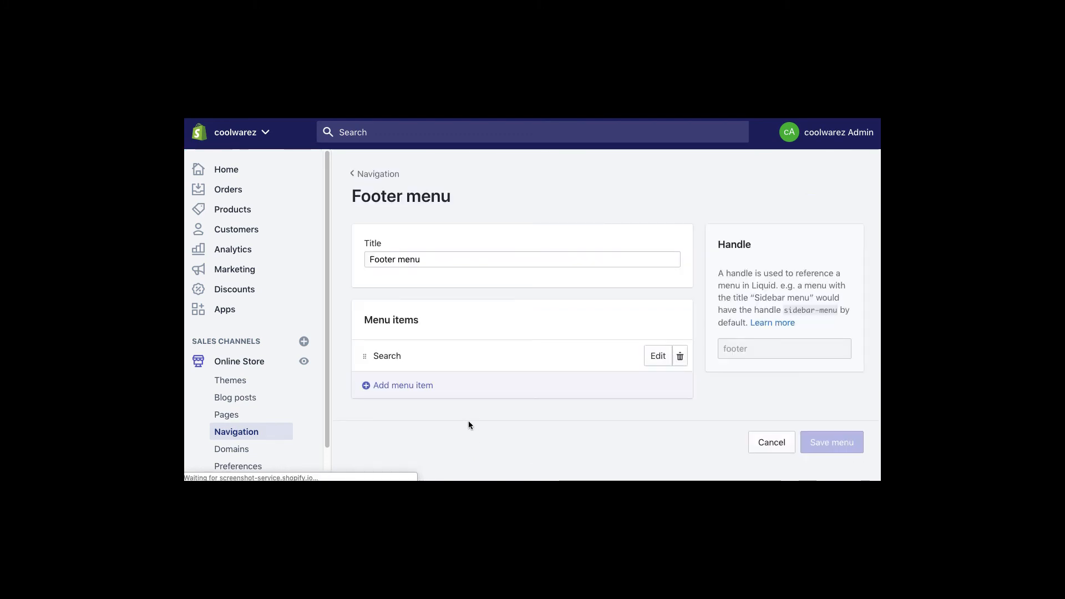
click(403, 366)
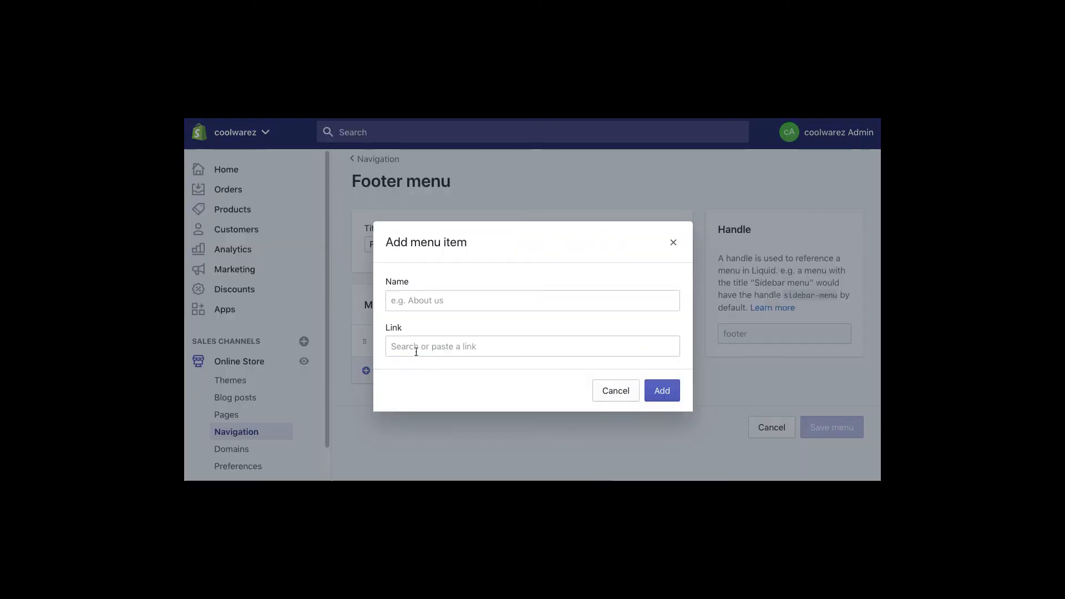
click(414, 351)
click(411, 270)
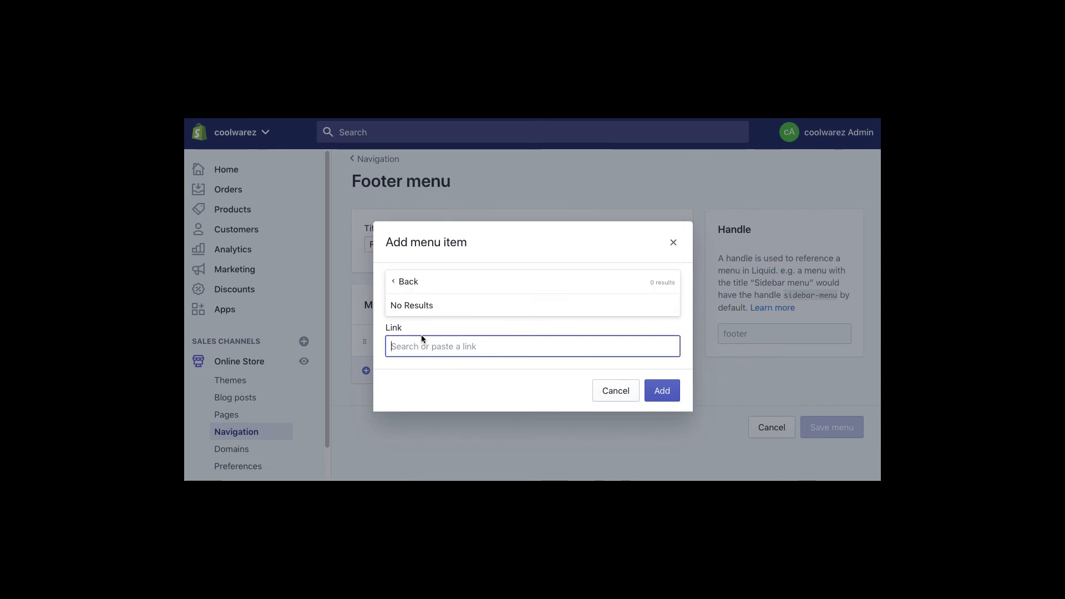
click(403, 280)
click(413, 226)
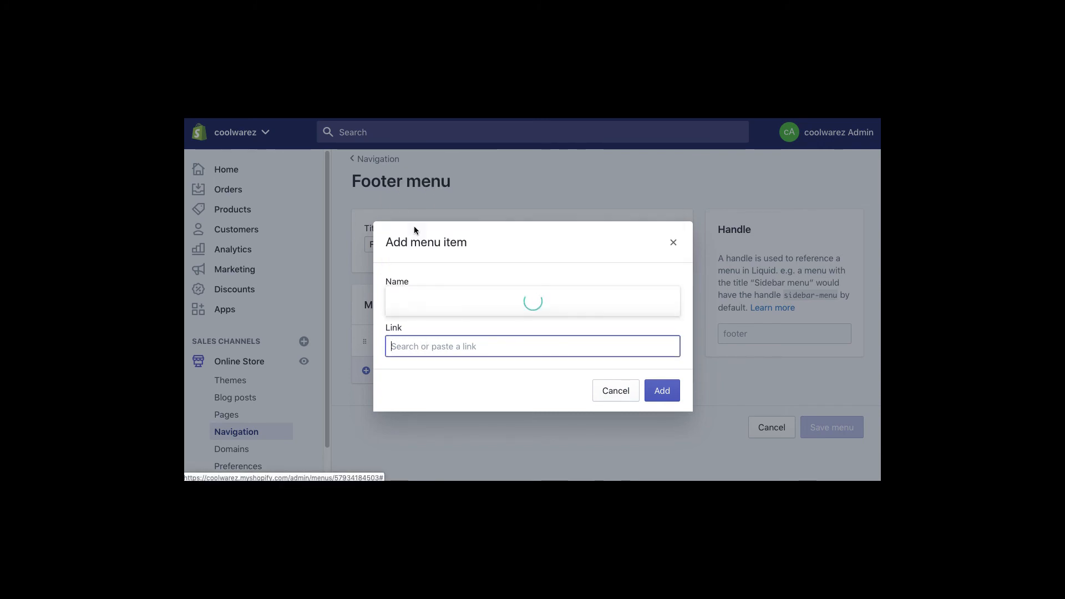
click(417, 278)
click(661, 411)
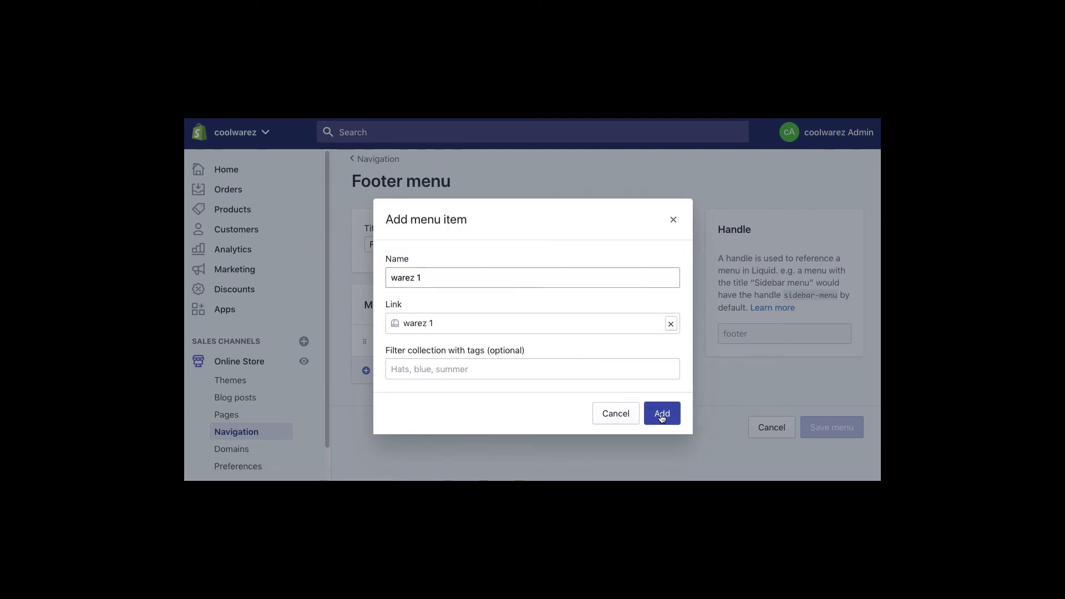
click(842, 134)
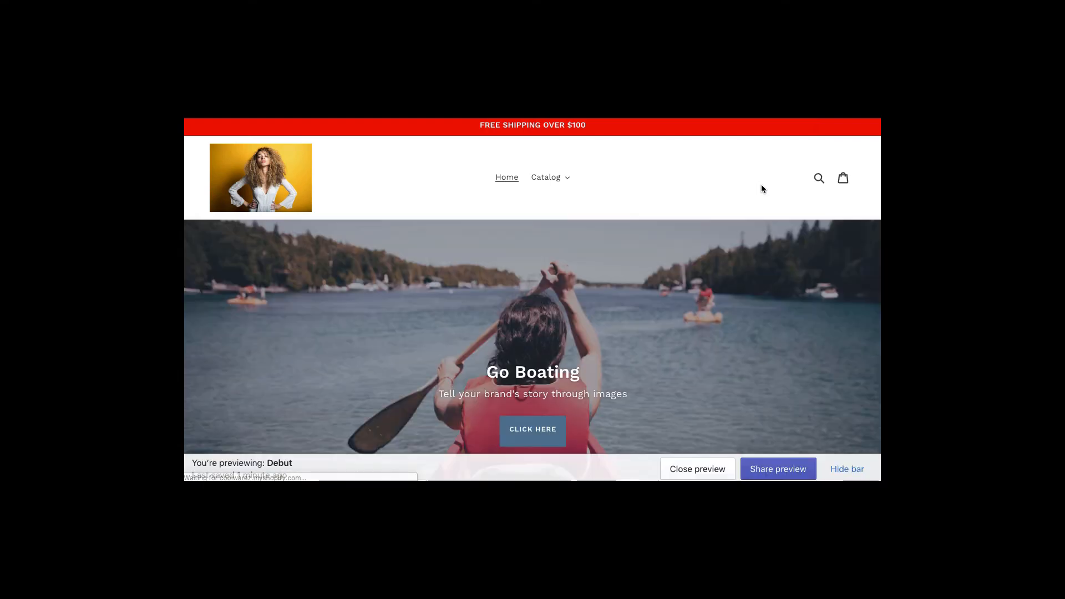
- Check the warez 1 footer link on the storefront, then go to the Online Store themes page
scroll(761, 187, down, 15)
scroll(761, 185, down, 10)
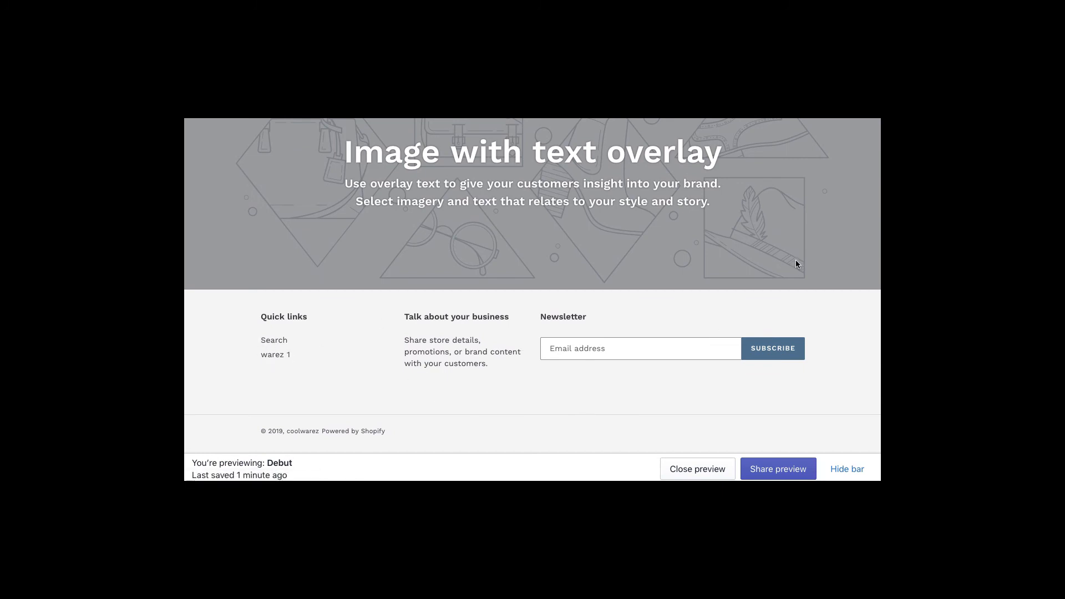
scroll(801, 227, up, 5)
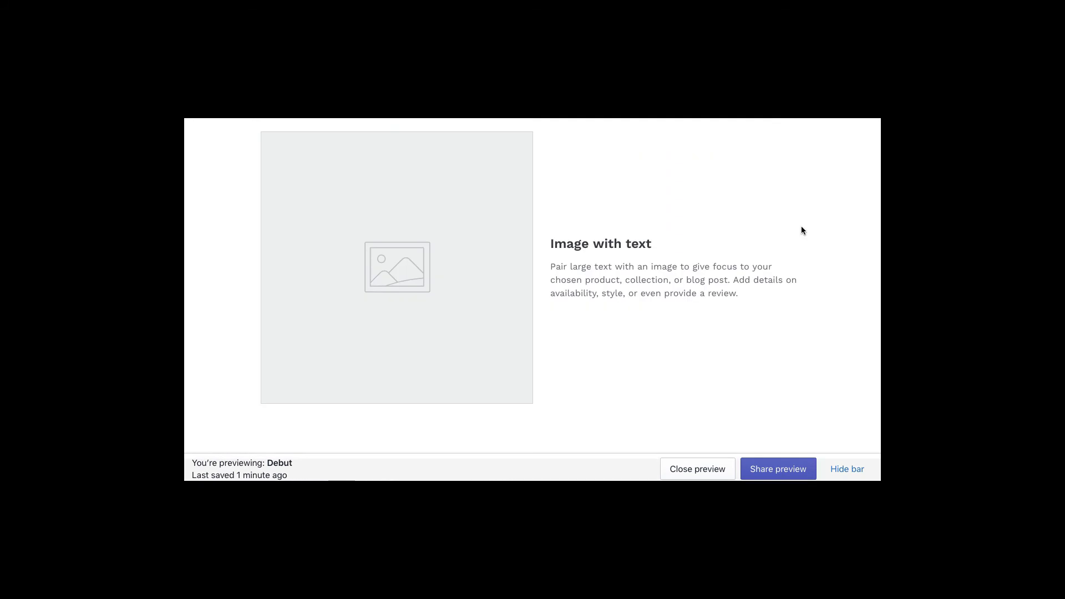
scroll(667, 245, up, 10)
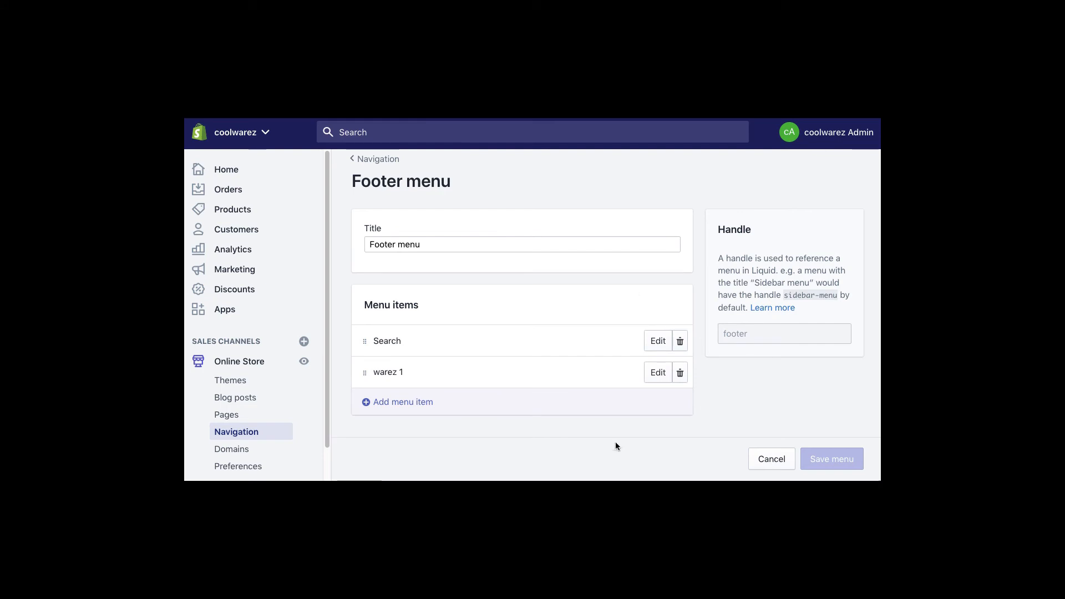
click(244, 361)
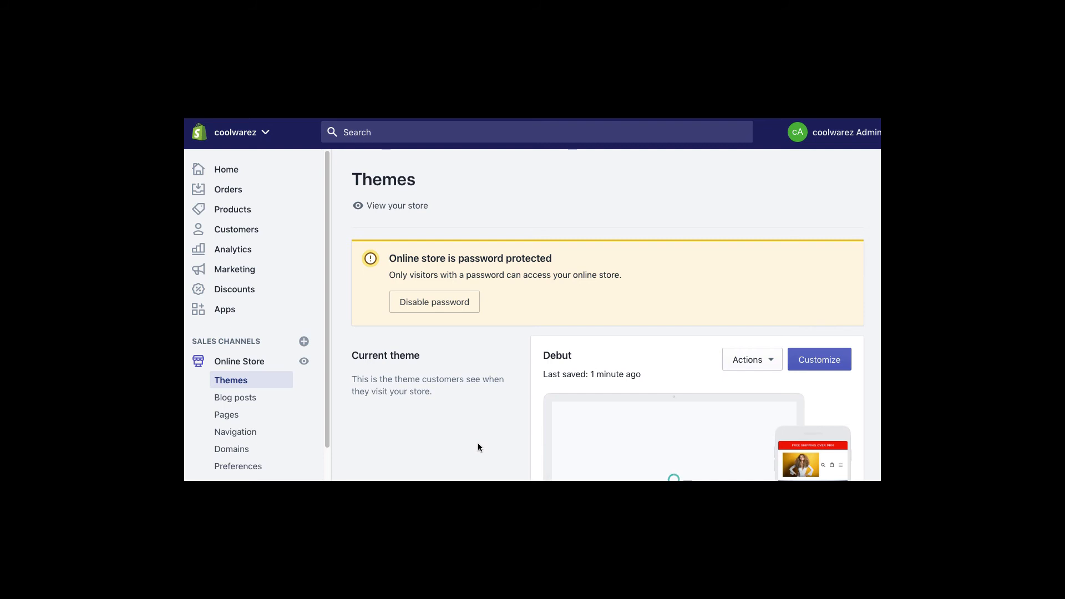
scroll(478, 446, down, 2)
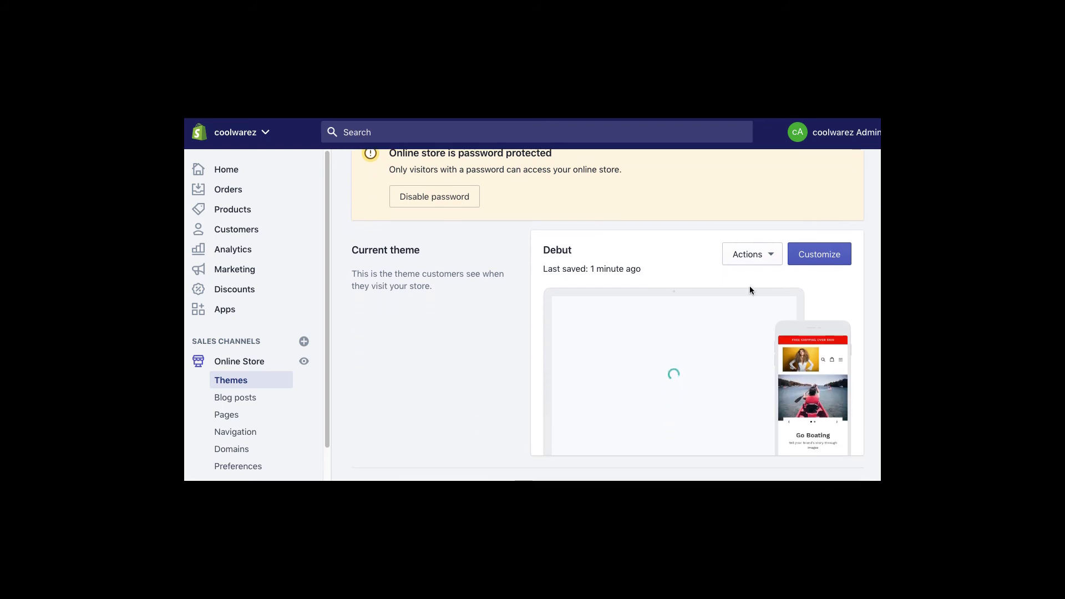
- Preview Venture's Outdoors and Boxing styles, then add Venture with the Snowboards style to the library
scroll(458, 384, down, 5)
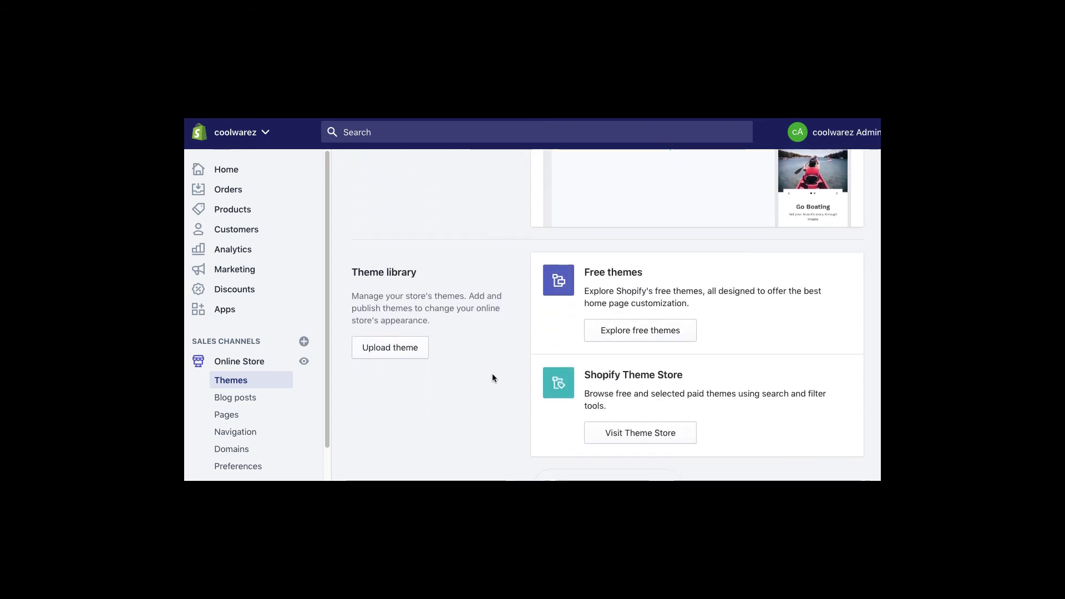
click(644, 326)
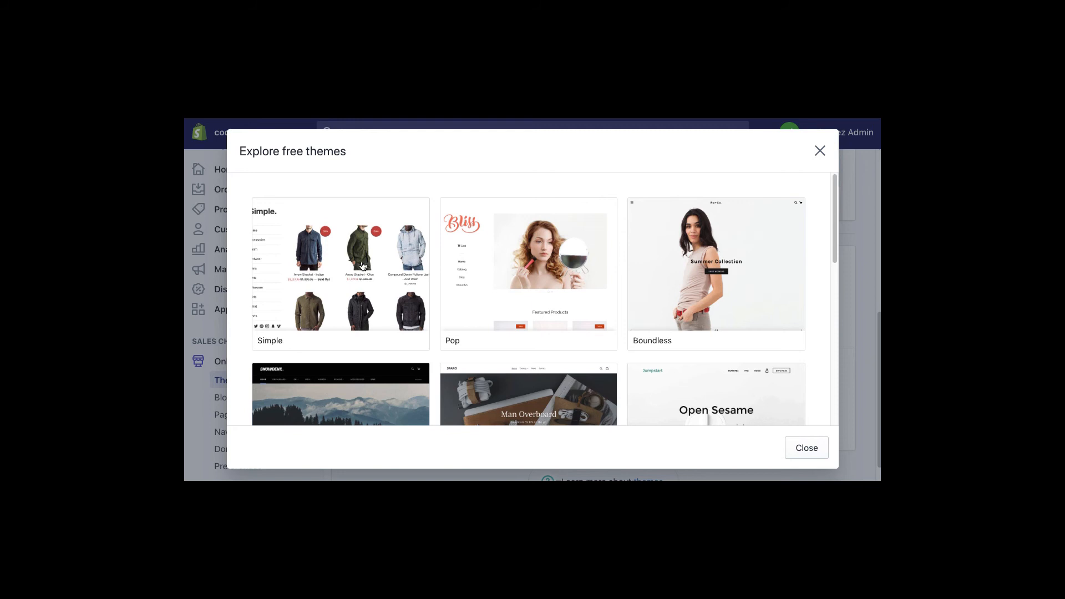
drag(830, 231, 864, 287)
click(358, 244)
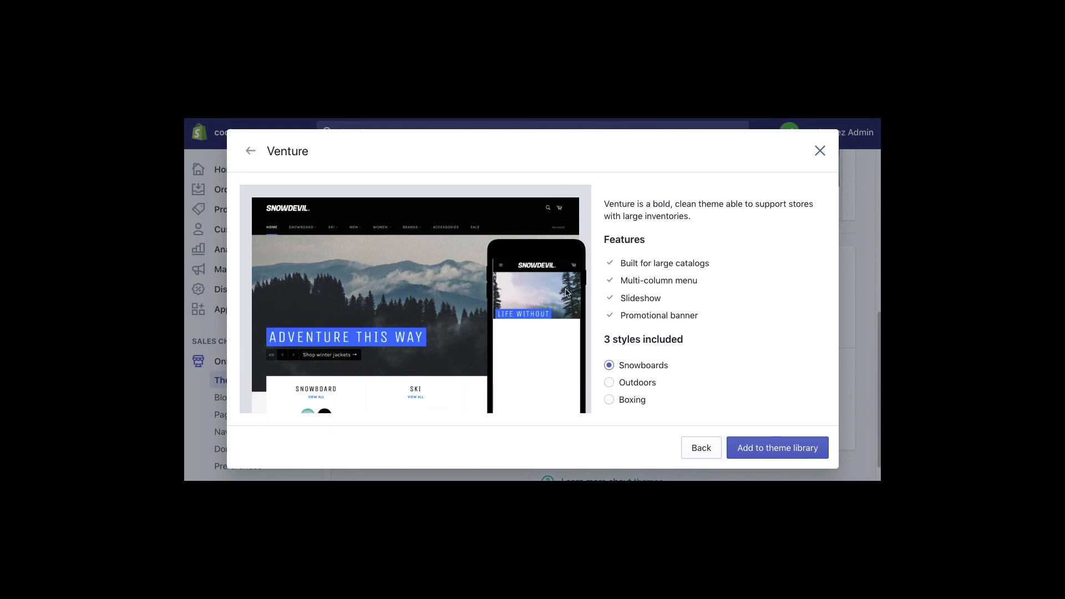
click(610, 382)
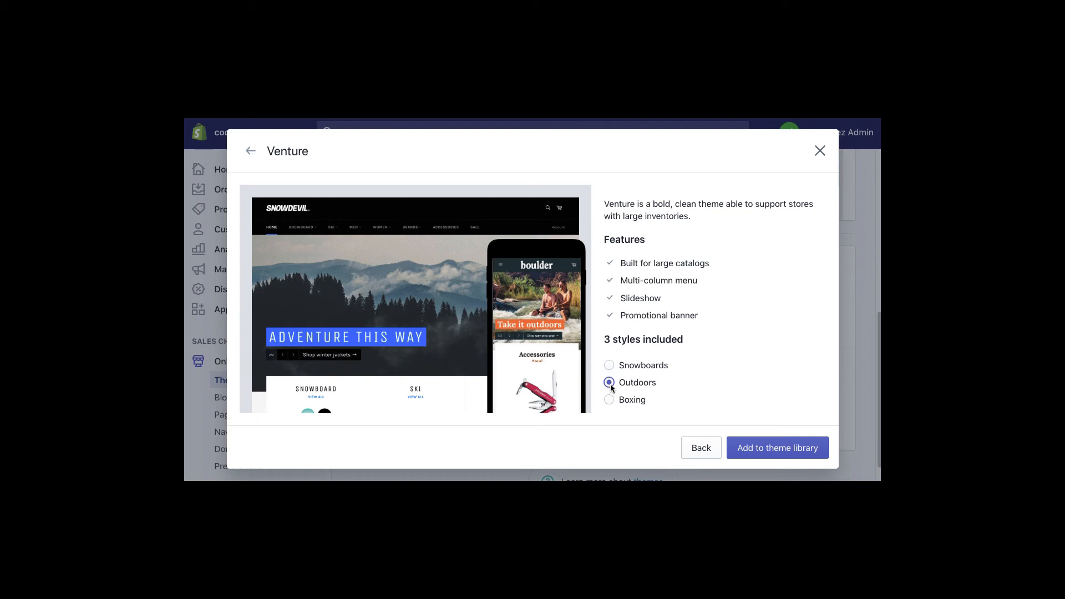
click(609, 400)
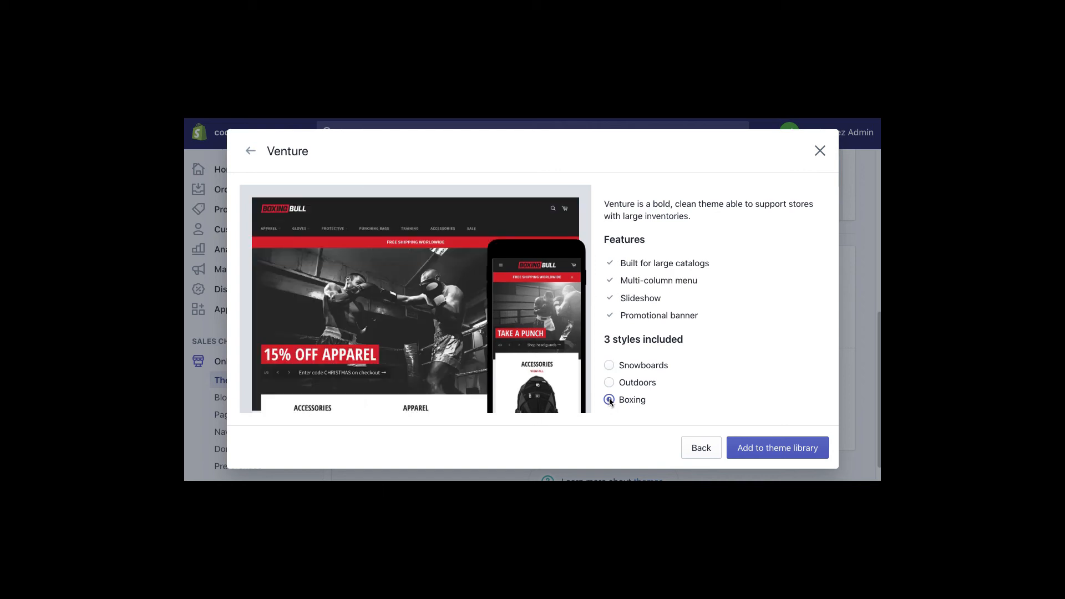
click(610, 365)
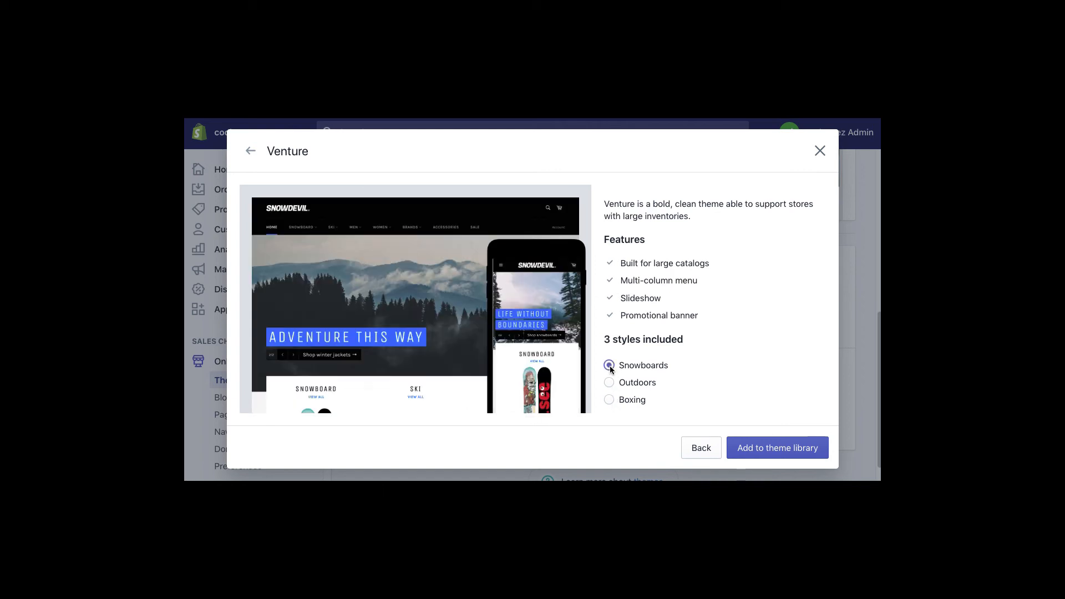
click(778, 446)
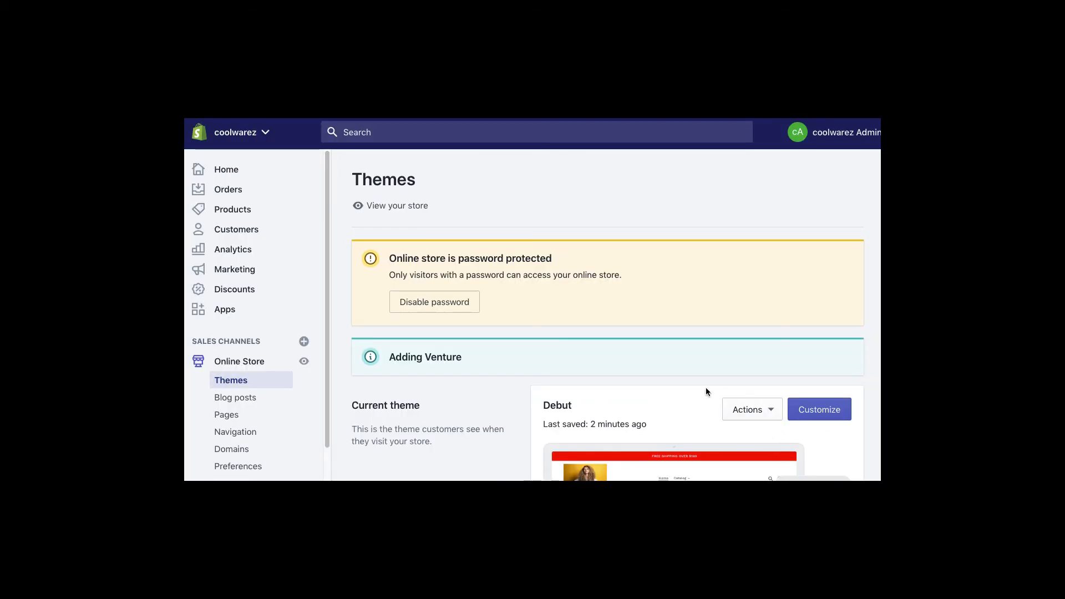
- Publish Venture from its Actions menu, confirming it replaces Debut as the live theme
scroll(705, 390, down, 5)
scroll(706, 391, down, 2)
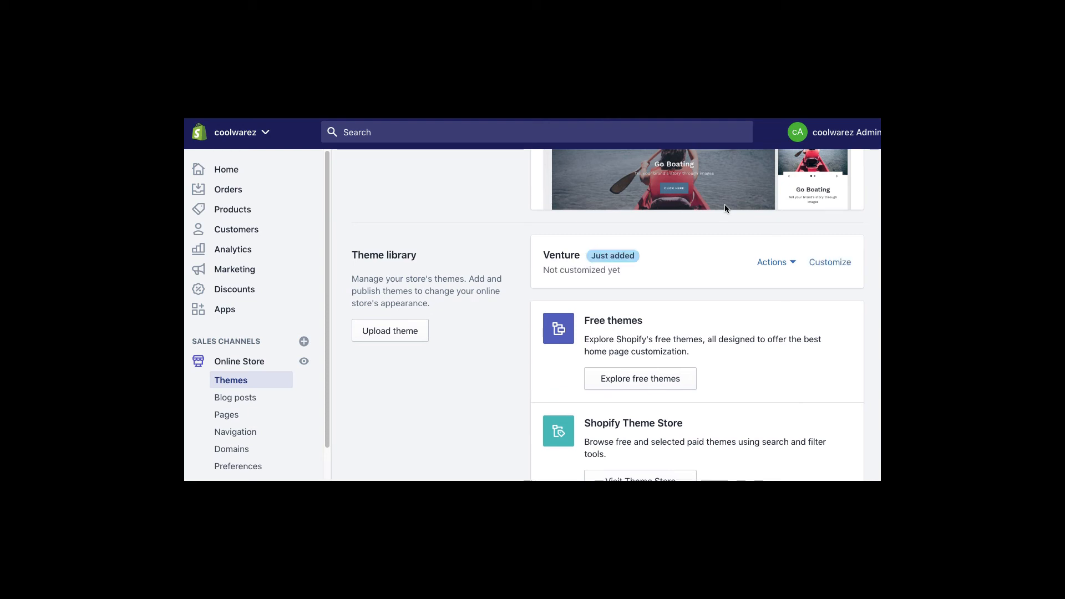
click(784, 267)
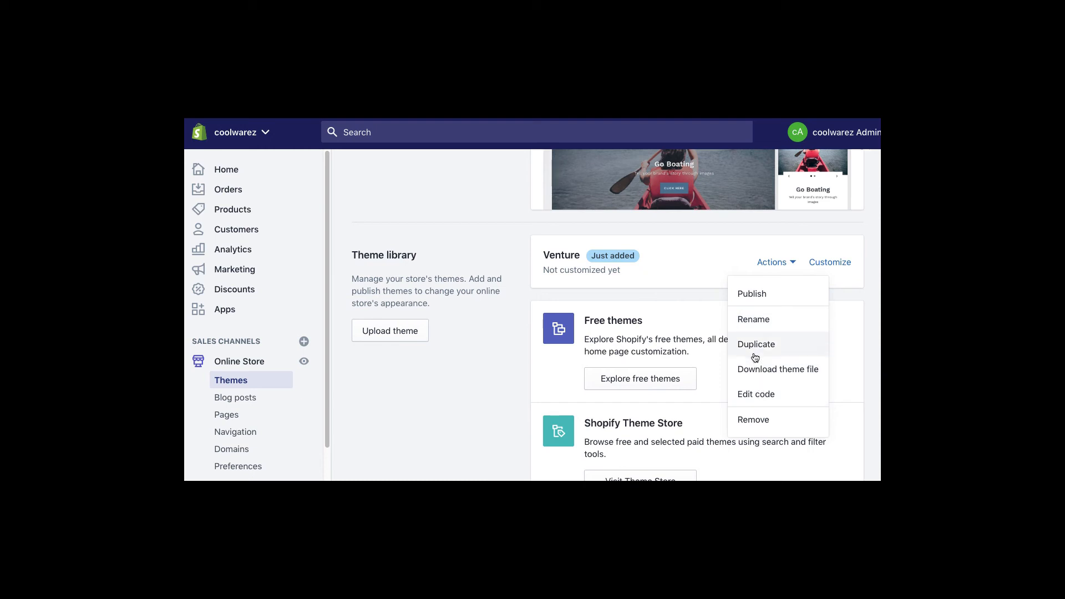
click(688, 276)
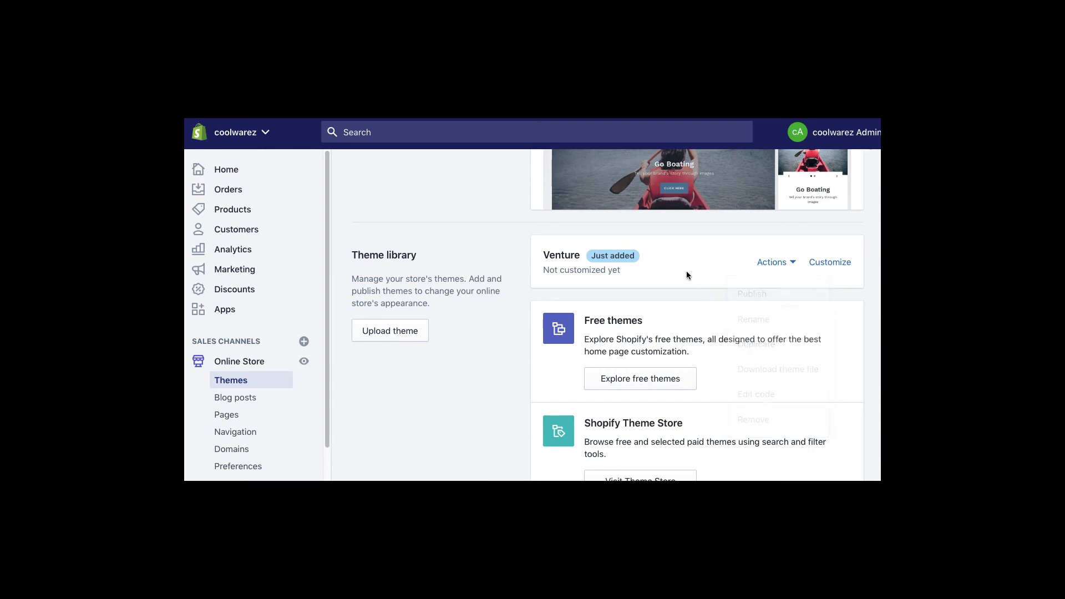
click(785, 265)
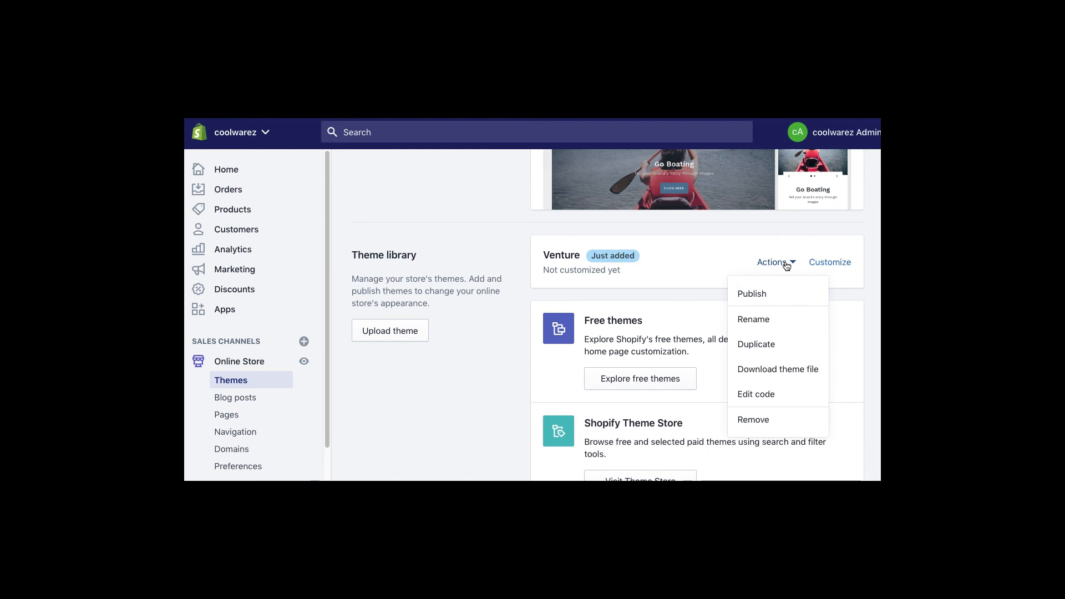
click(751, 293)
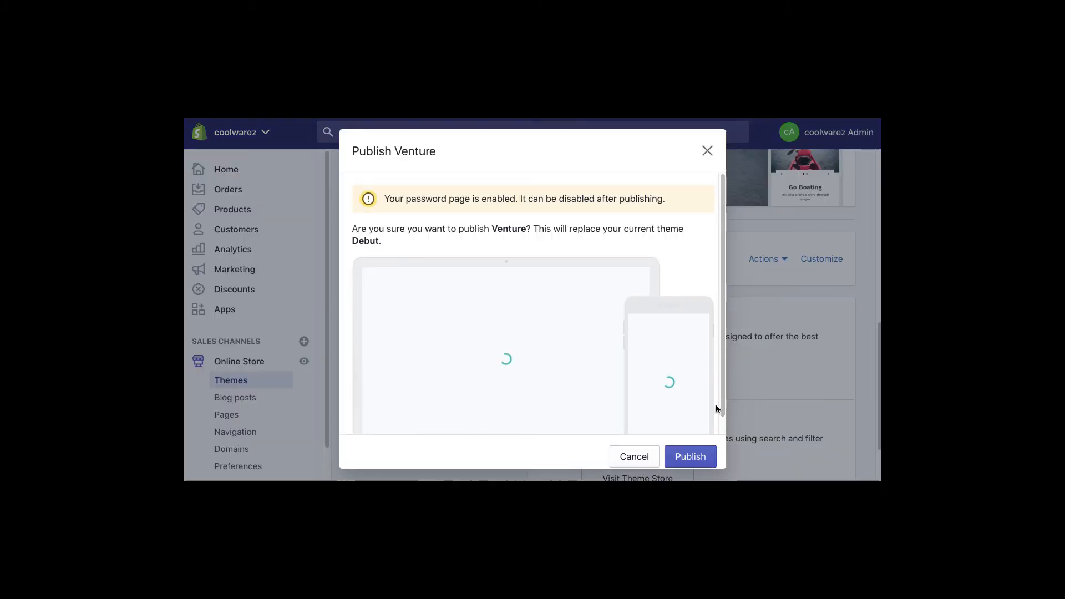
click(693, 456)
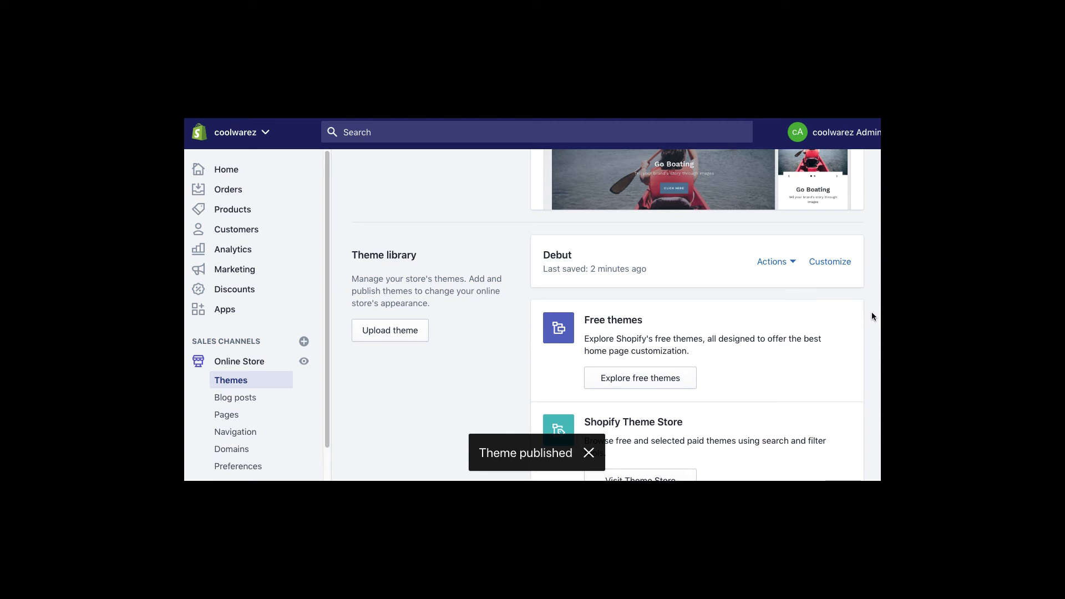
scroll(690, 299, up, 5)
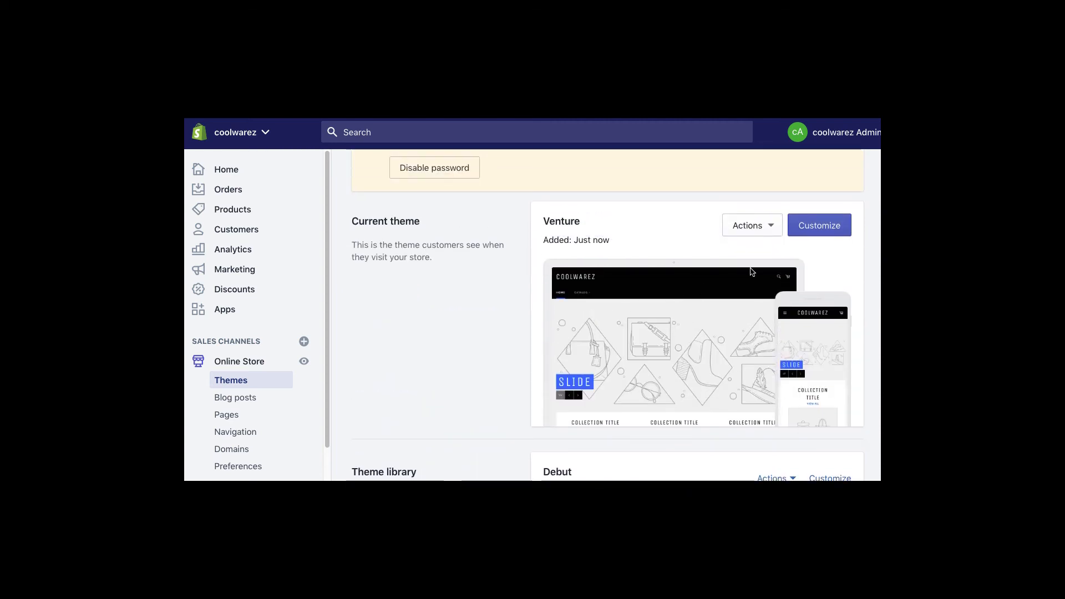
click(770, 227)
click(747, 252)
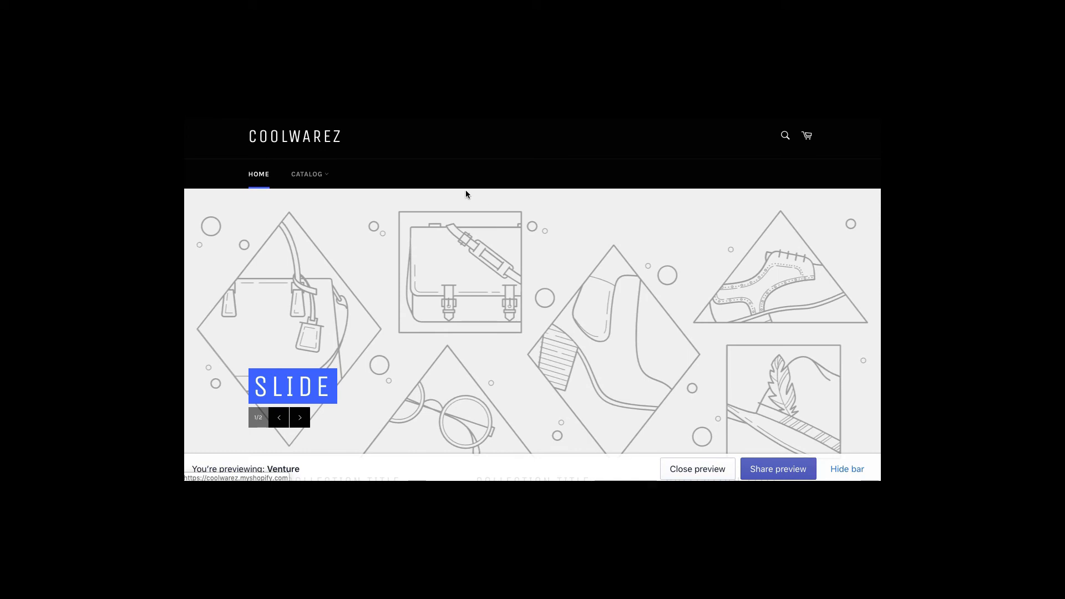
click(308, 174)
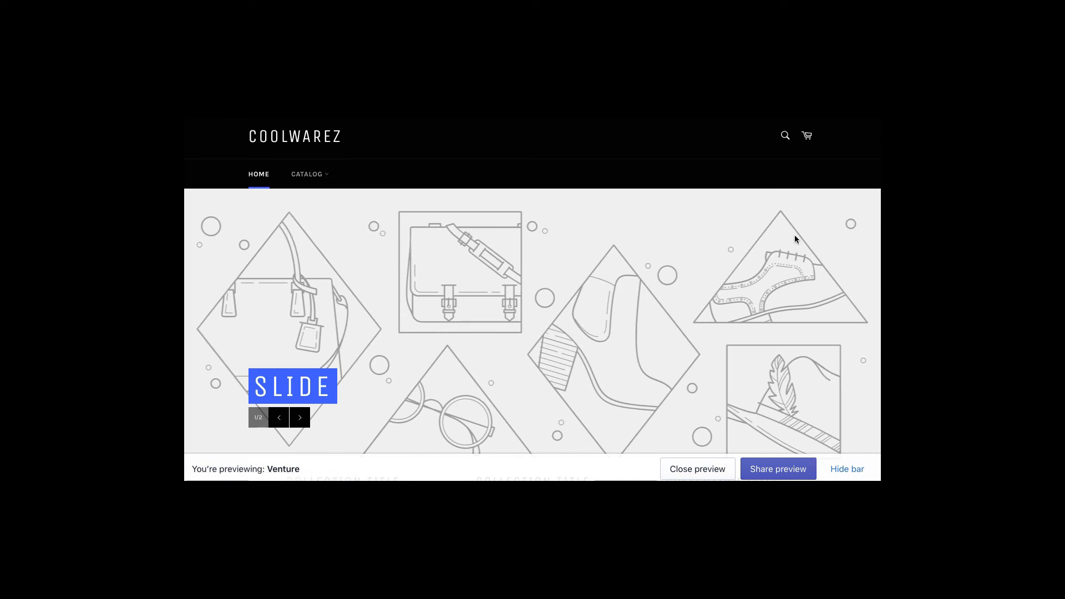
scroll(689, 305, down, 10)
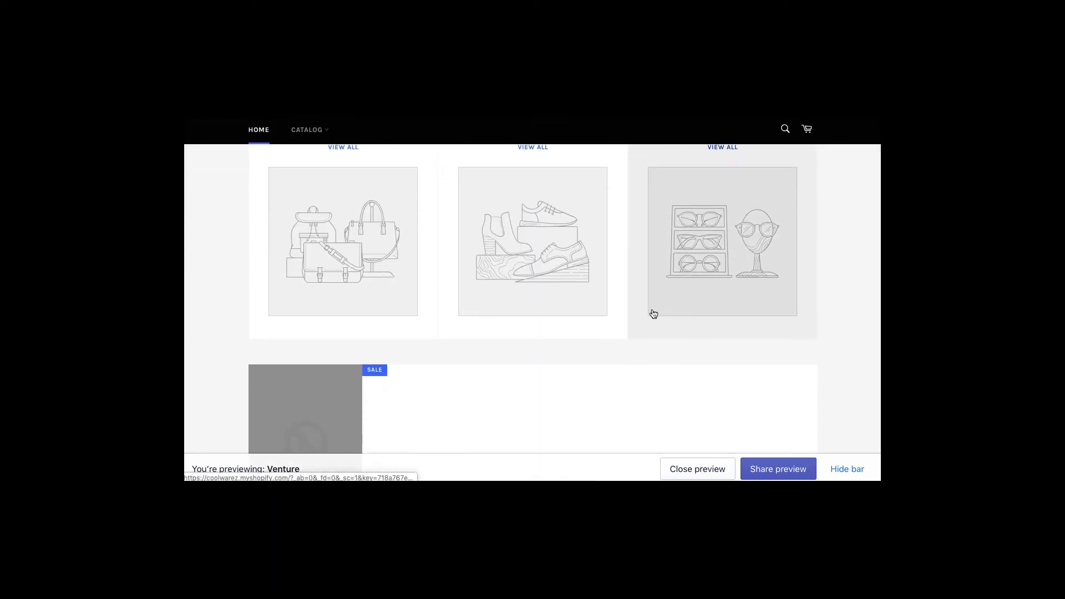
scroll(653, 313, down, 4)
scroll(653, 311, up, 20)
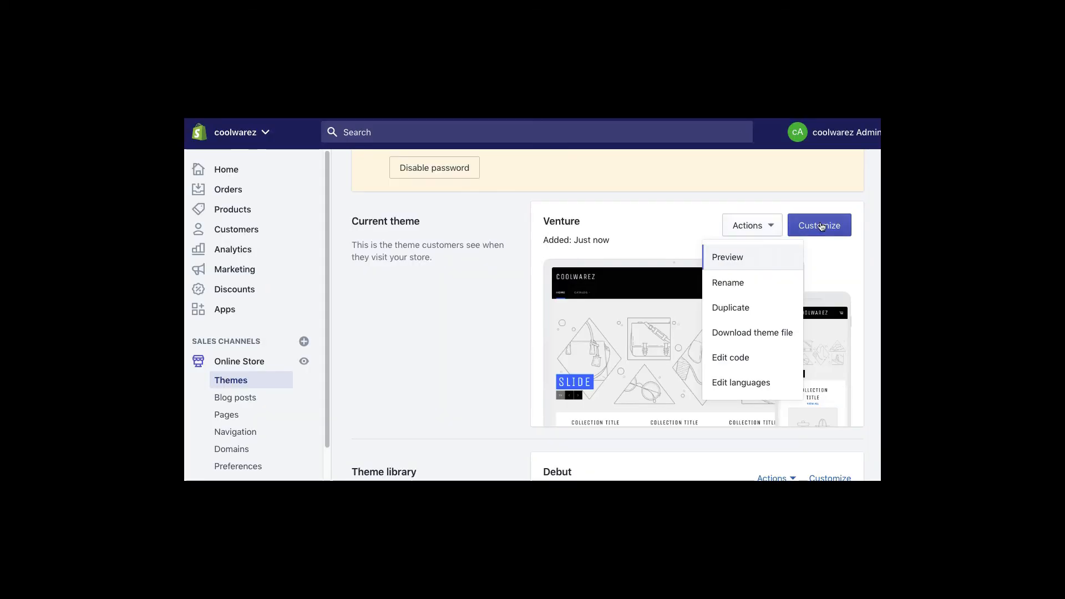
- Open Venture in the editor and set the first slide's image to the Summer pineapple photo
click(822, 226)
click(825, 233)
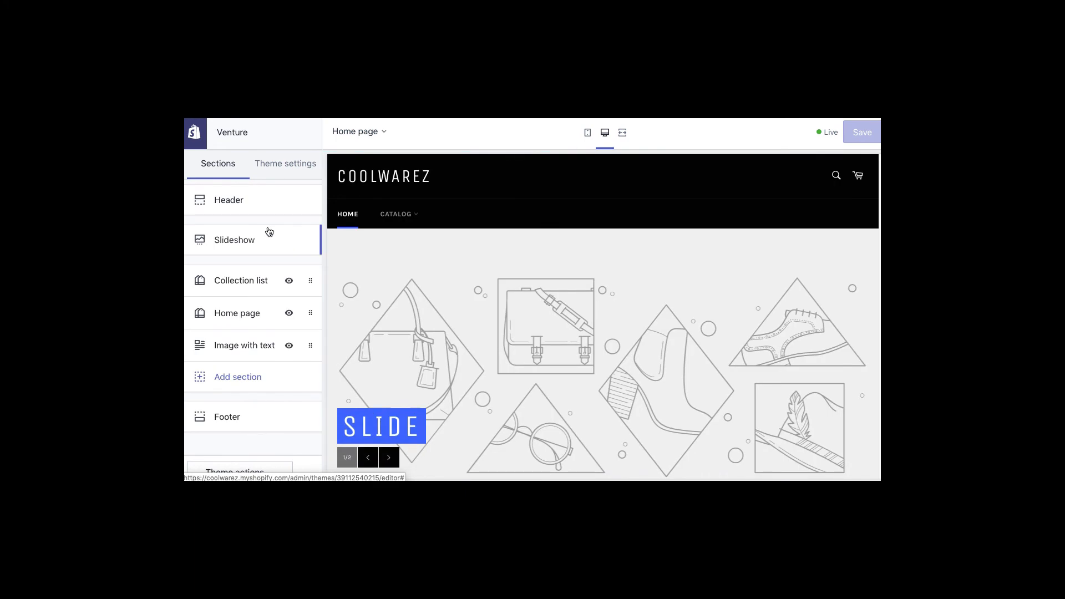
click(231, 242)
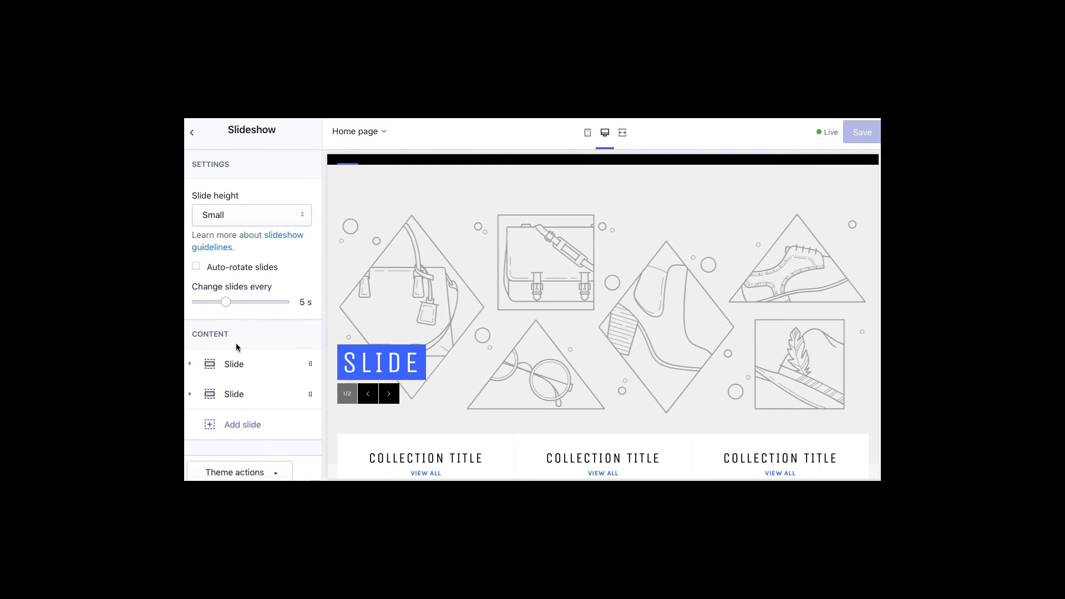
click(232, 365)
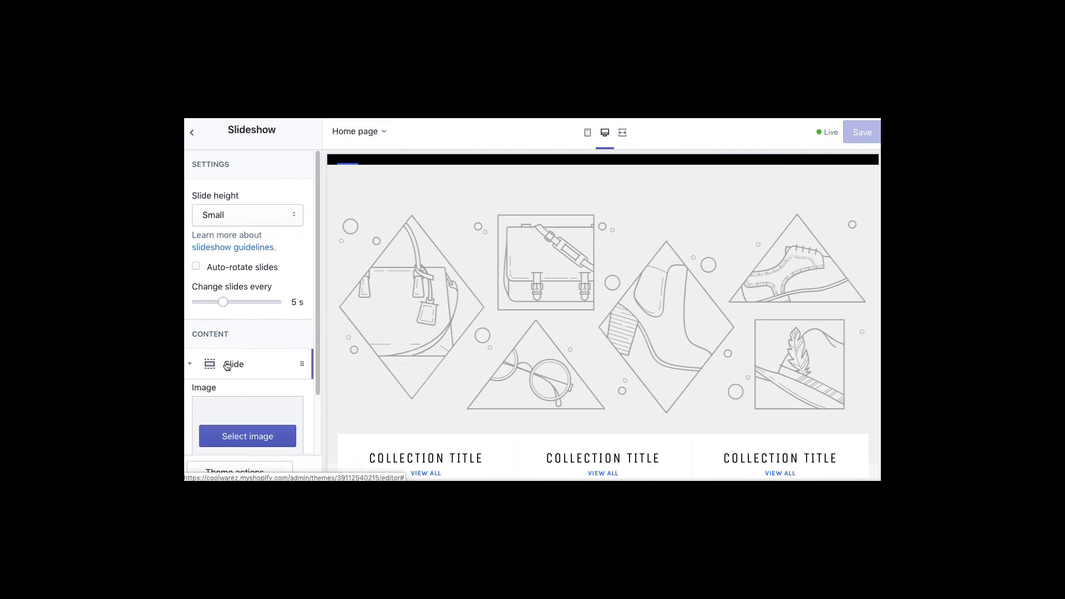
click(259, 442)
click(285, 163)
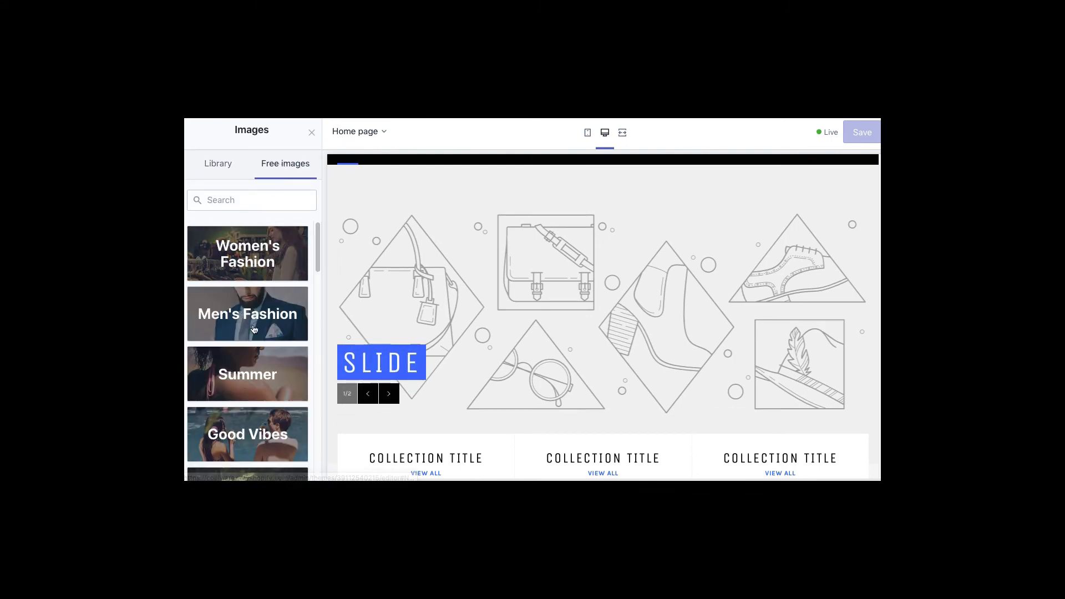
click(239, 384)
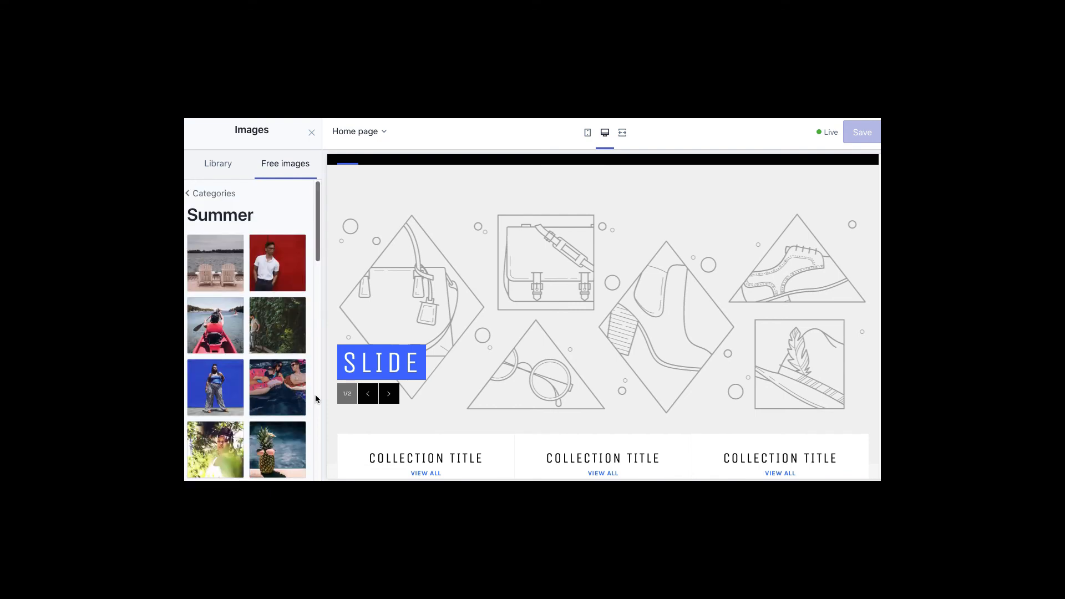
click(273, 454)
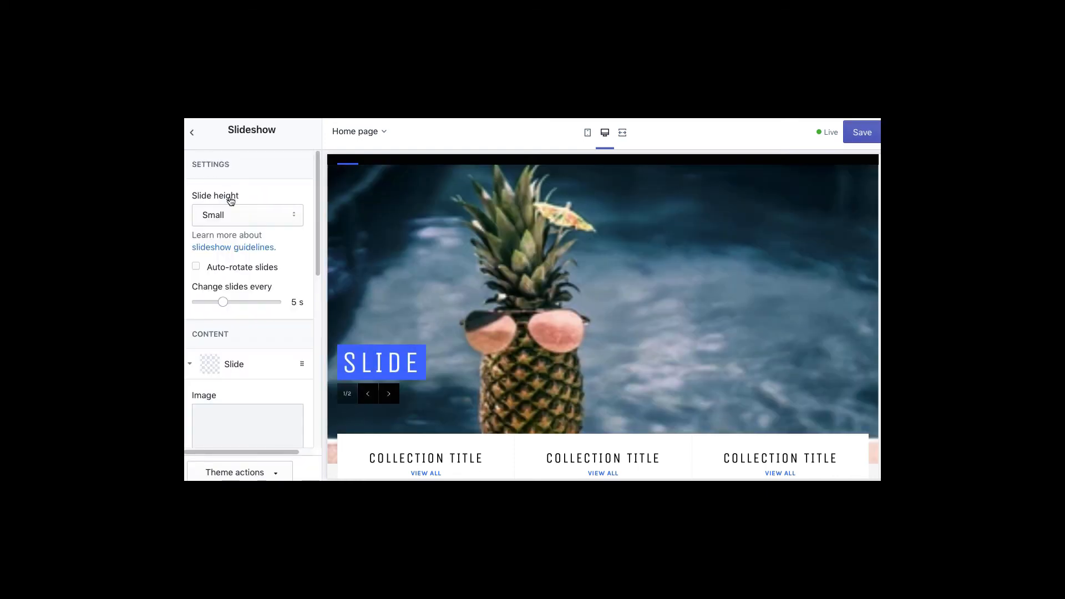
click(192, 132)
- Set the Collection list's first block to warez 1 and save the home page
click(231, 280)
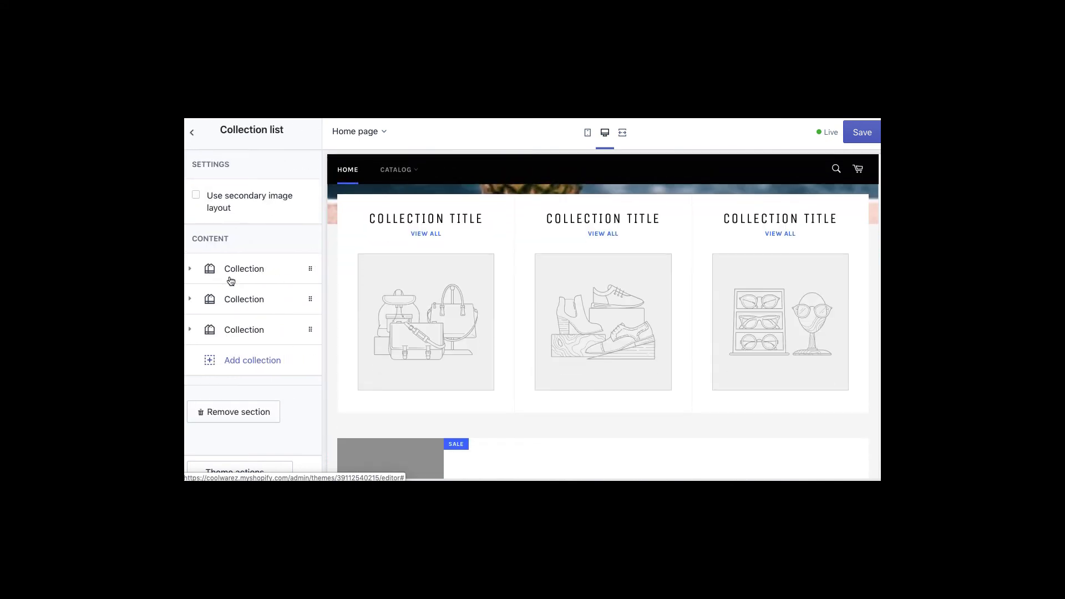
click(230, 280)
click(238, 333)
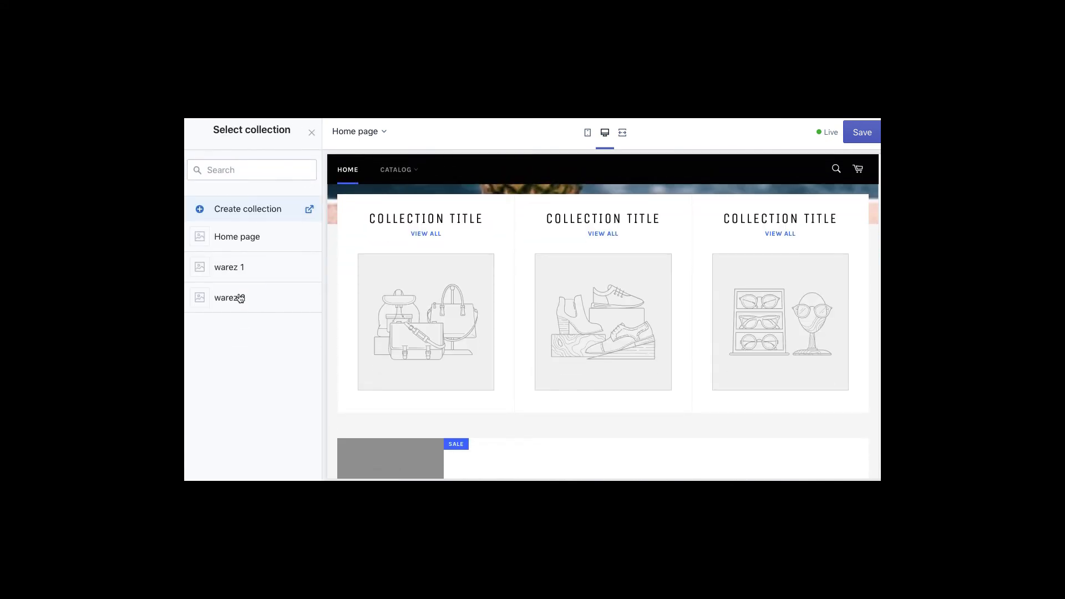
click(231, 269)
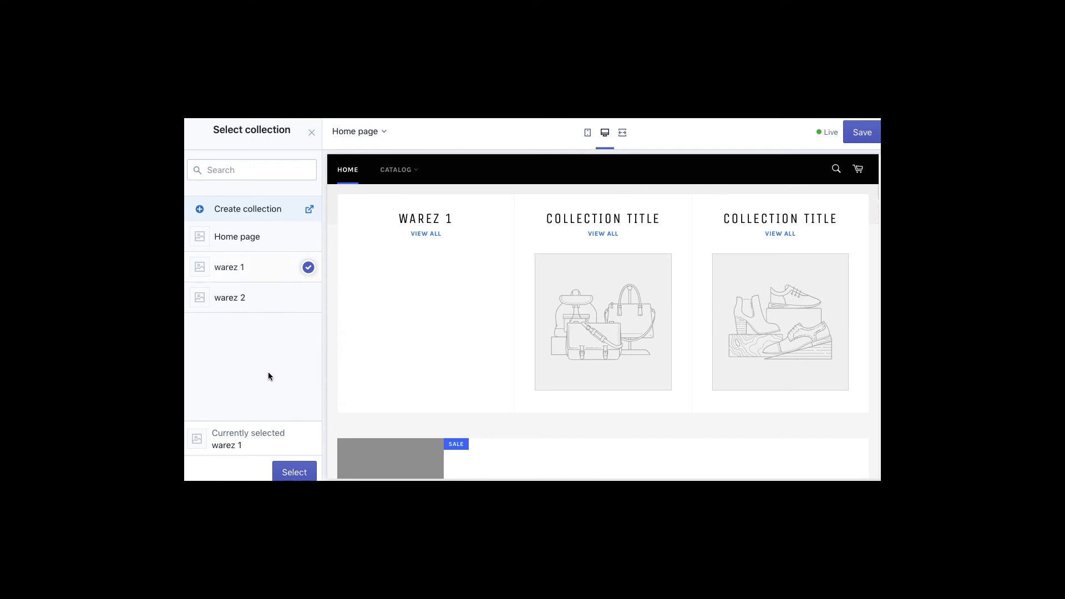
click(282, 468)
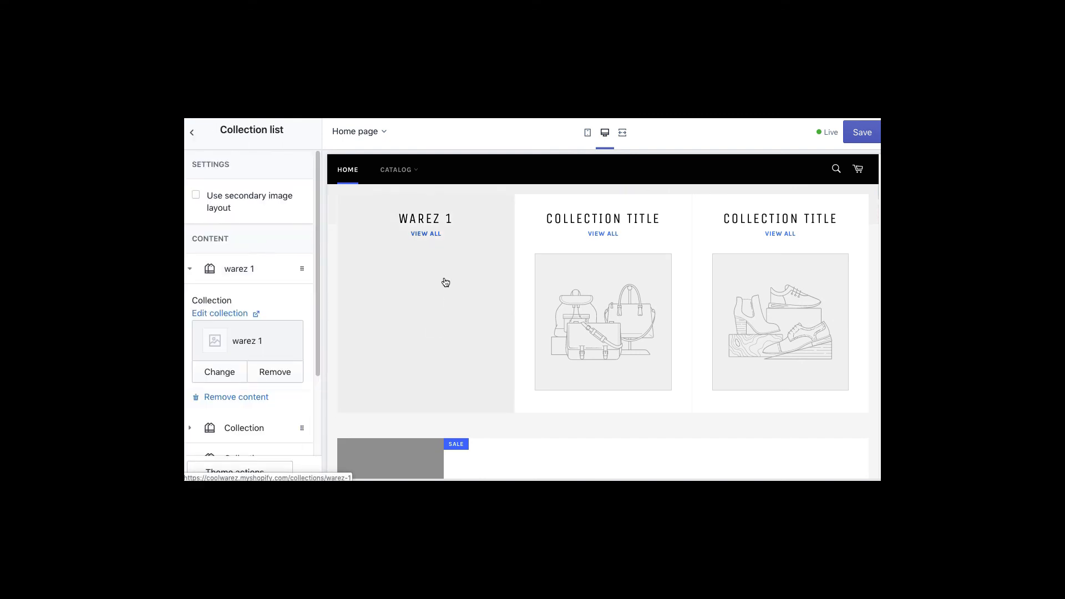
click(192, 134)
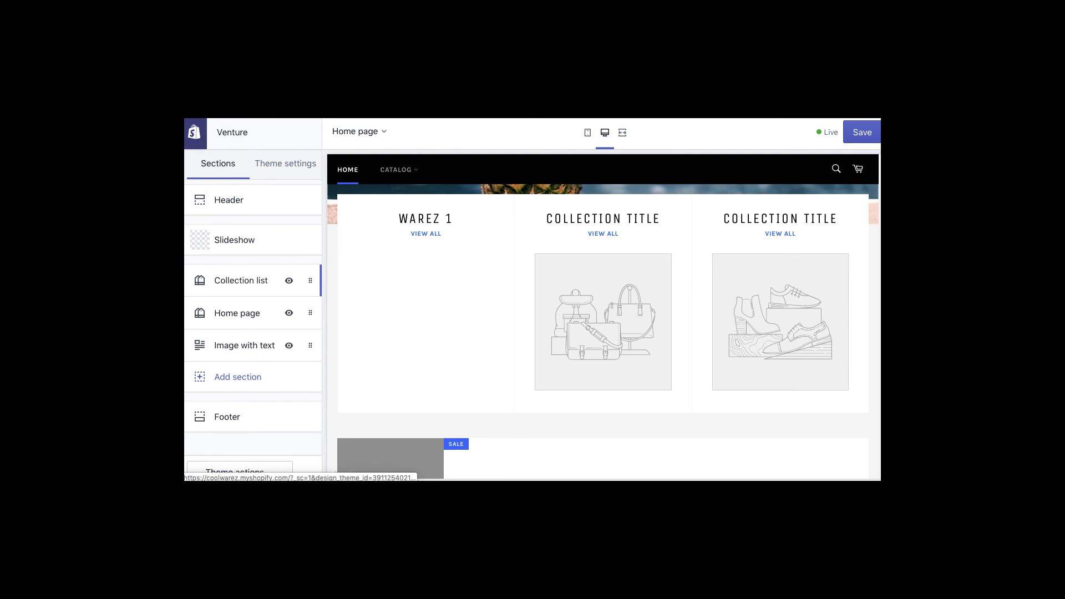
click(865, 136)
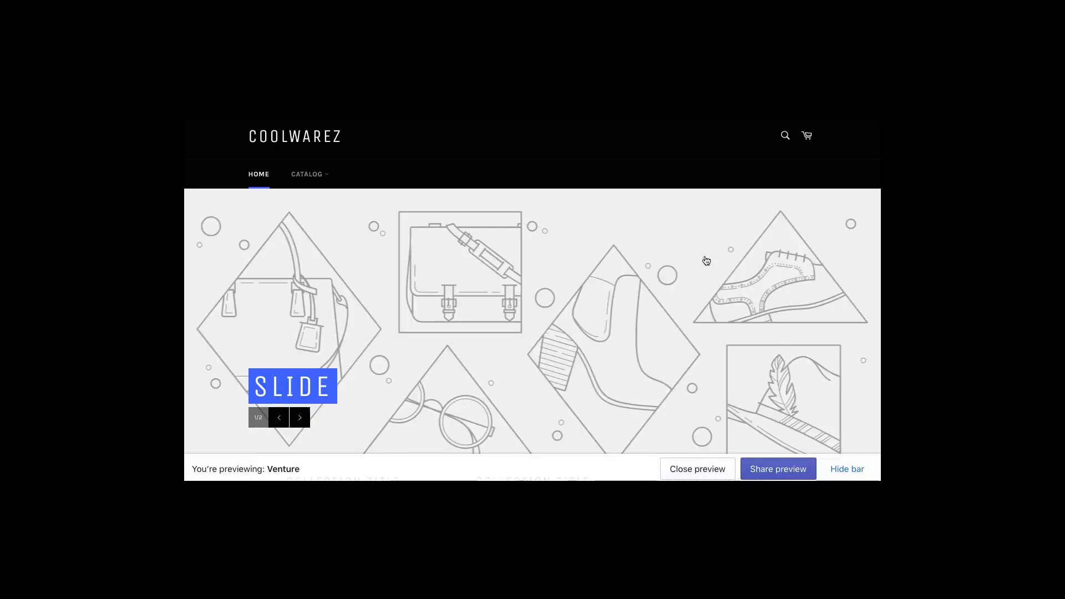
key(super+r)
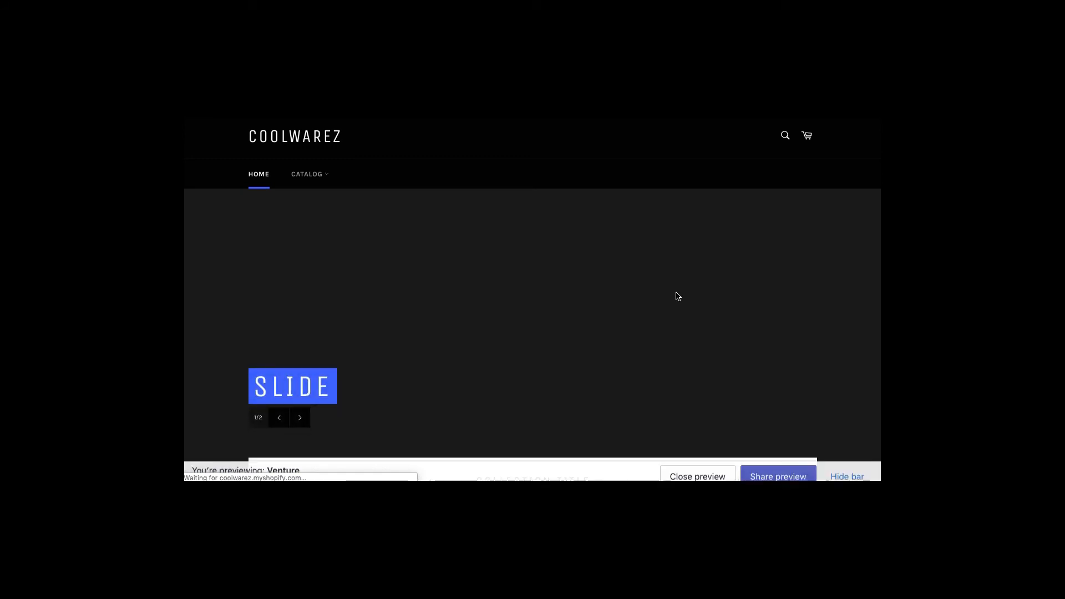
scroll(676, 295, down, 5)
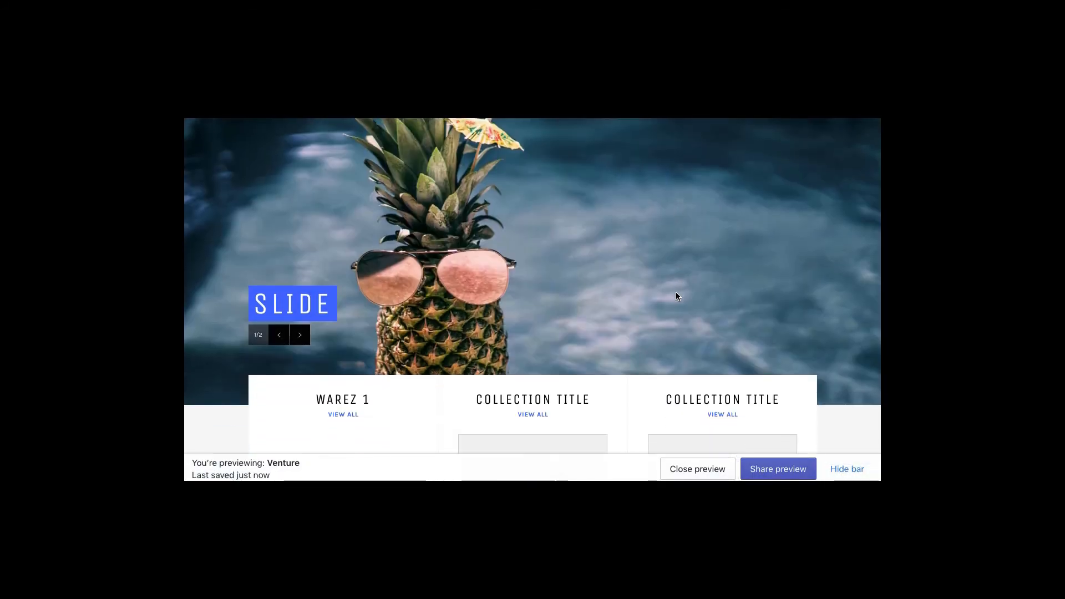
scroll(677, 297, down, 4)
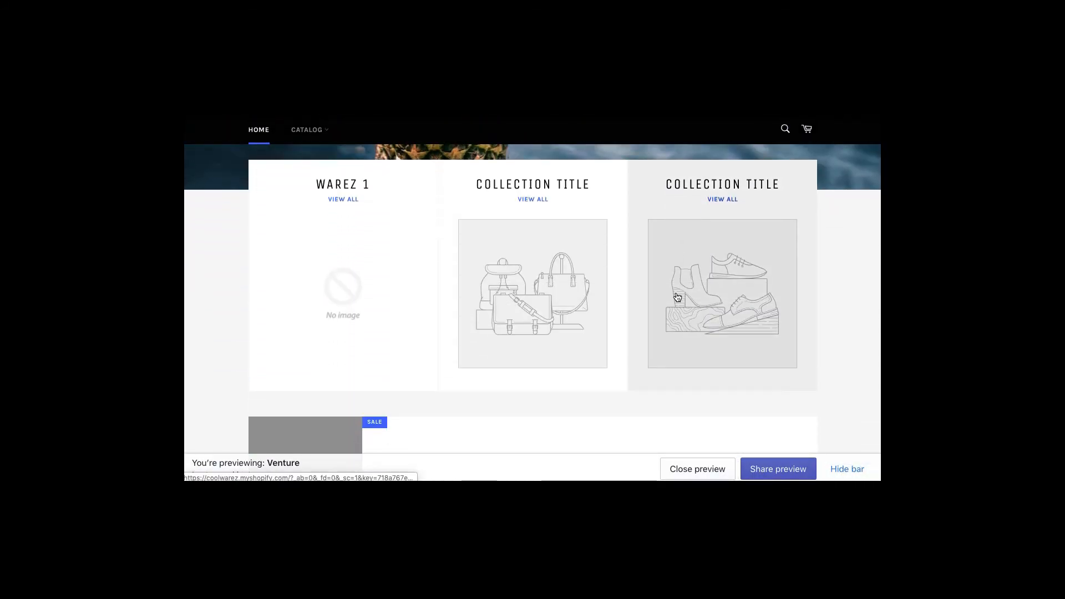
scroll(675, 291, up, 5)
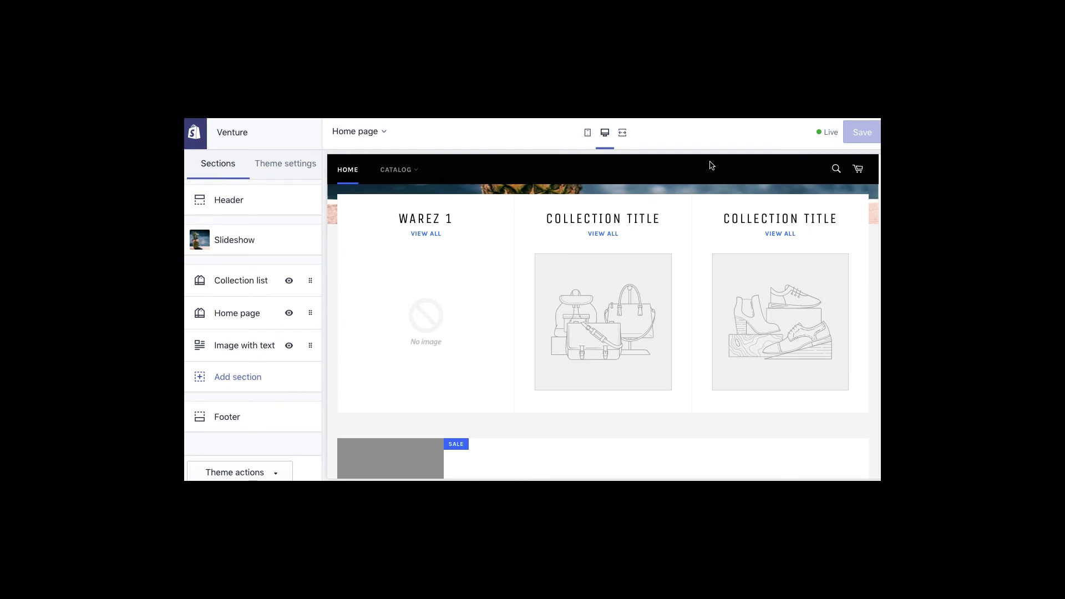
- Publish Debut again as the store's live theme
click(191, 139)
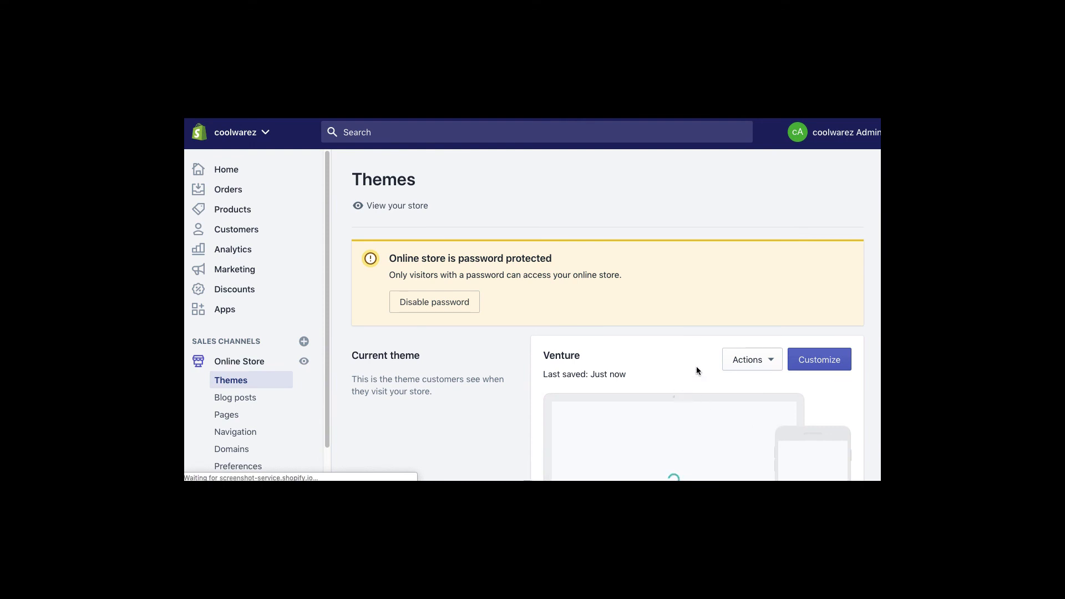
scroll(696, 366, down, 7)
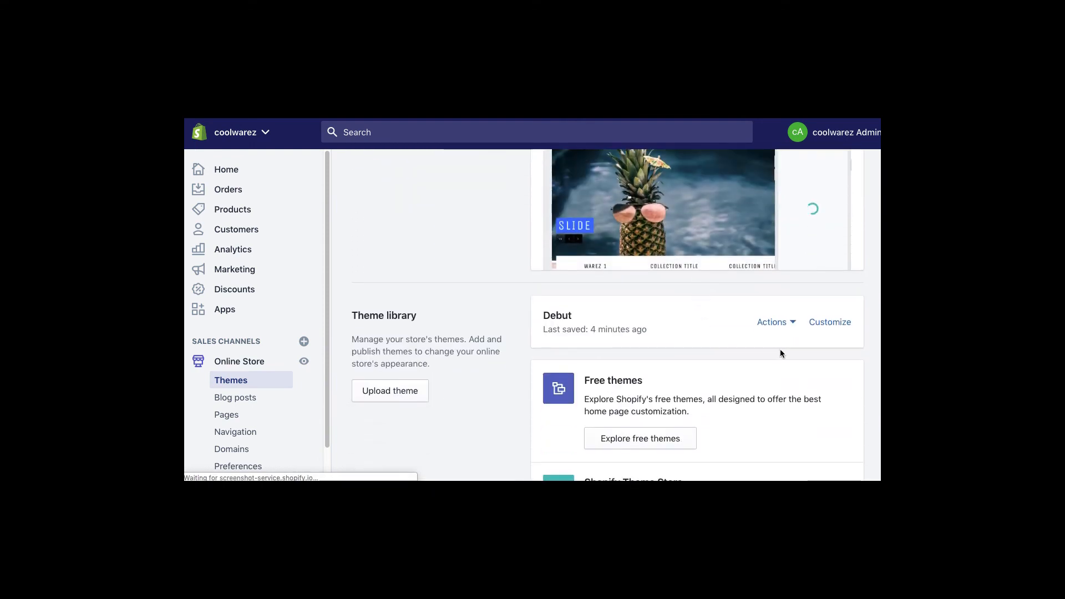
click(789, 321)
click(768, 204)
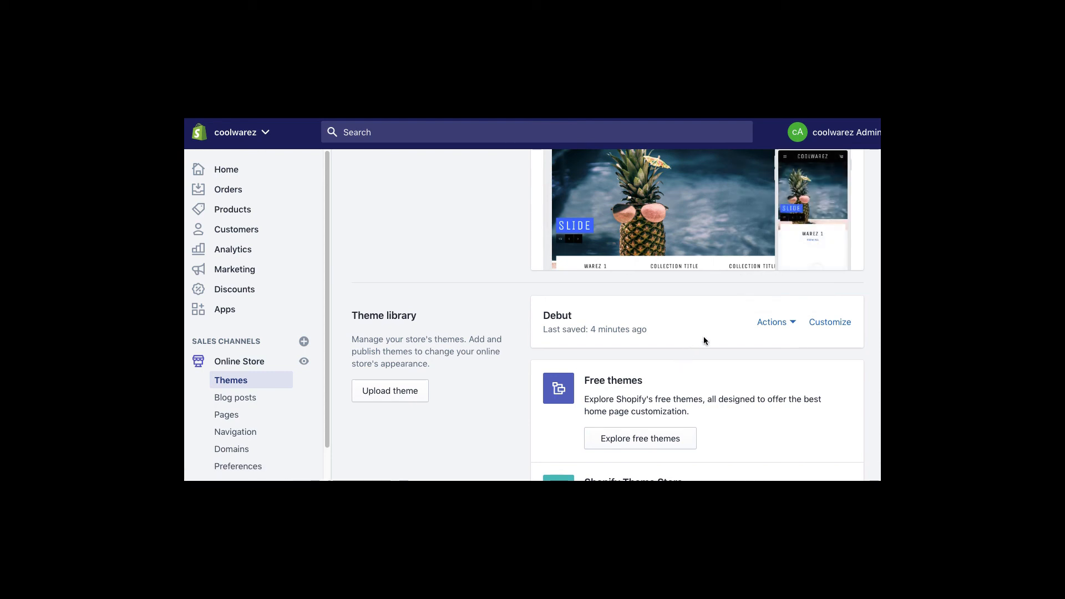
click(791, 323)
click(691, 458)
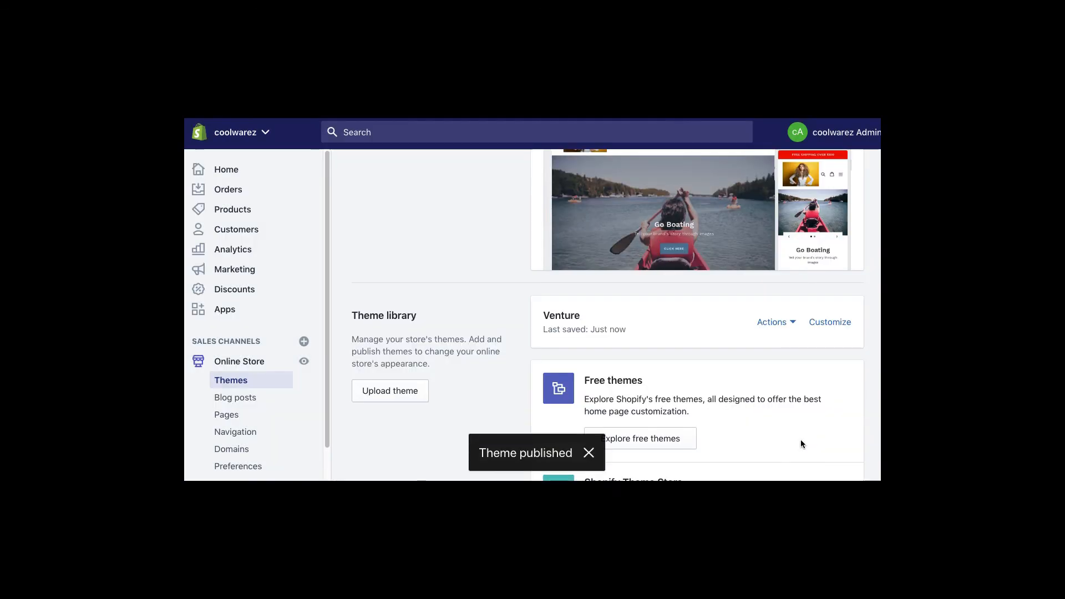
- Preview the Venture storefront, then open Venture for customizing
click(790, 324)
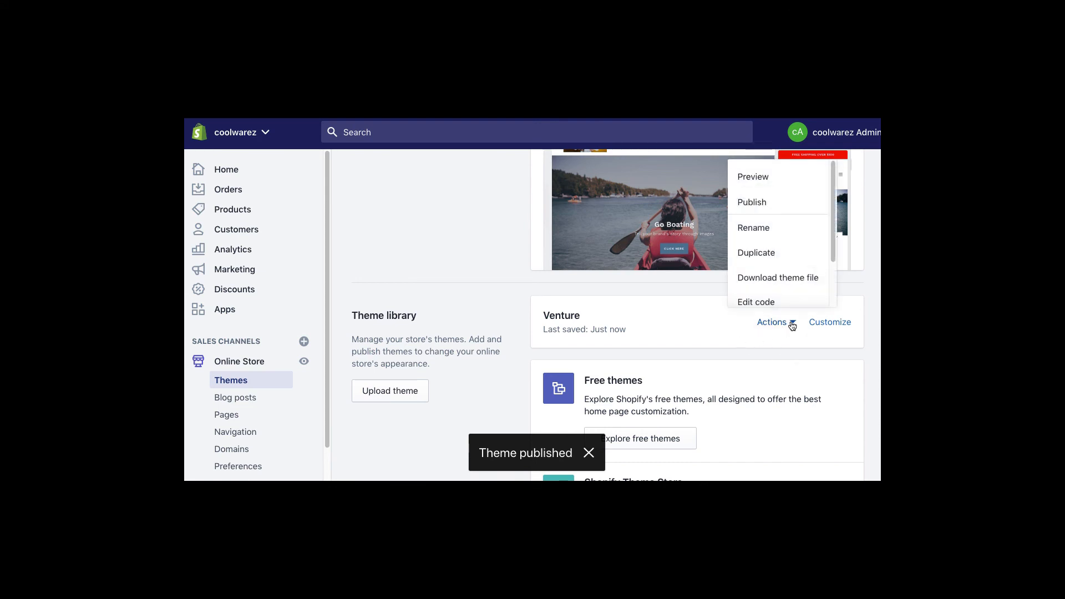
click(753, 176)
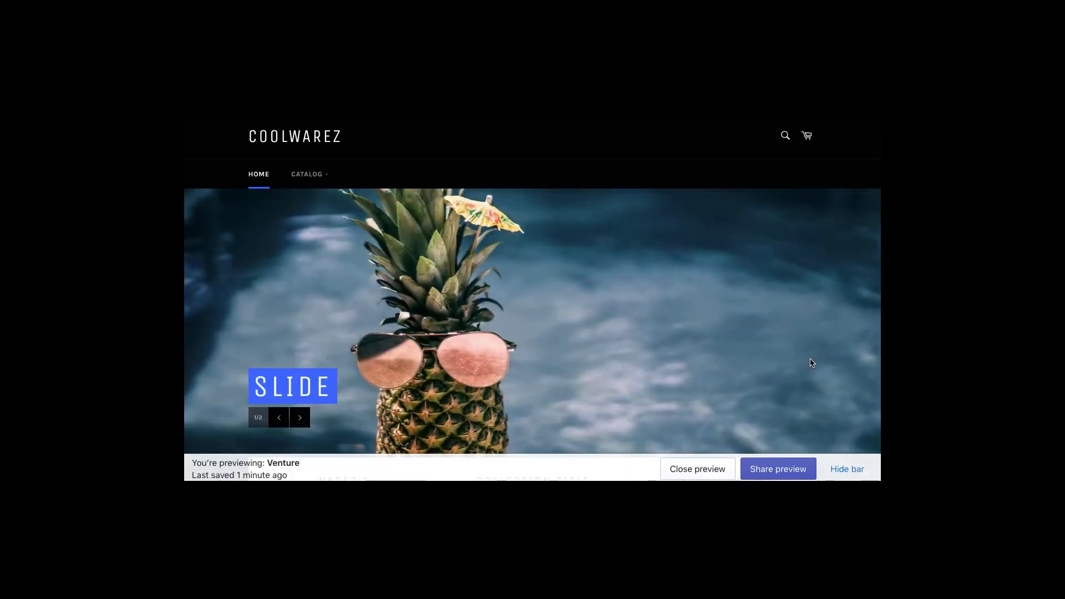
key(super+w)
click(834, 328)
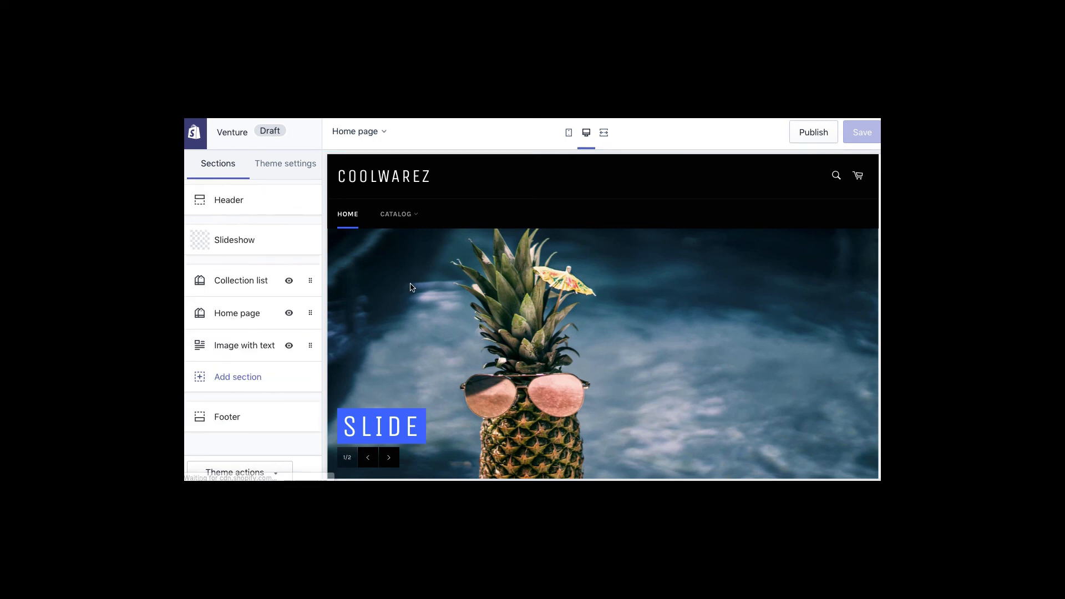
- Set the second slide's image to the grey-suit man photo, save, and return to sections
click(221, 240)
click(236, 396)
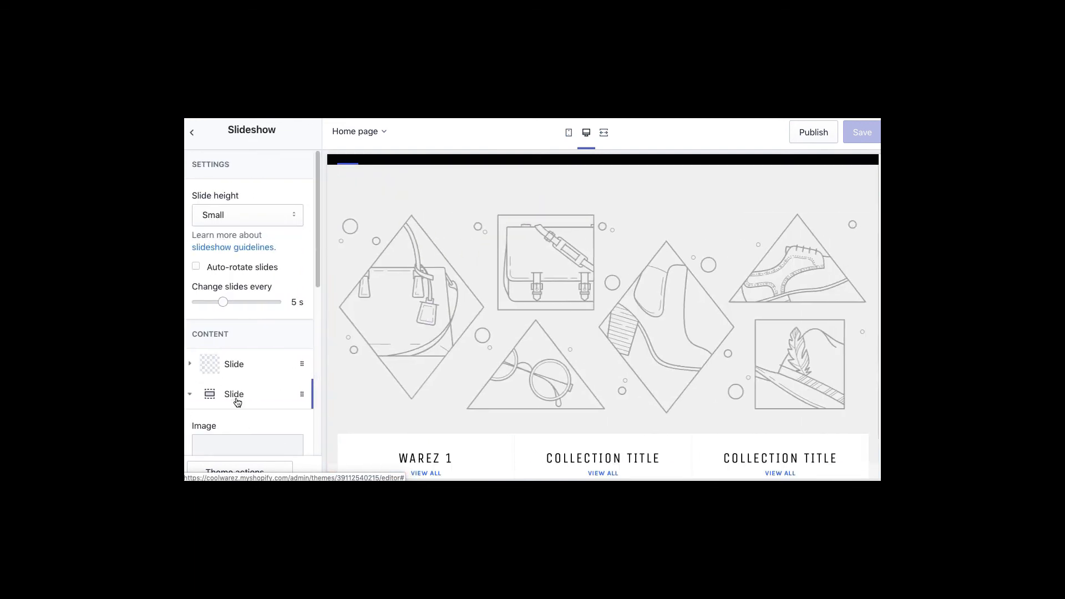
scroll(312, 318, down, 2)
scroll(312, 318, down, 2)
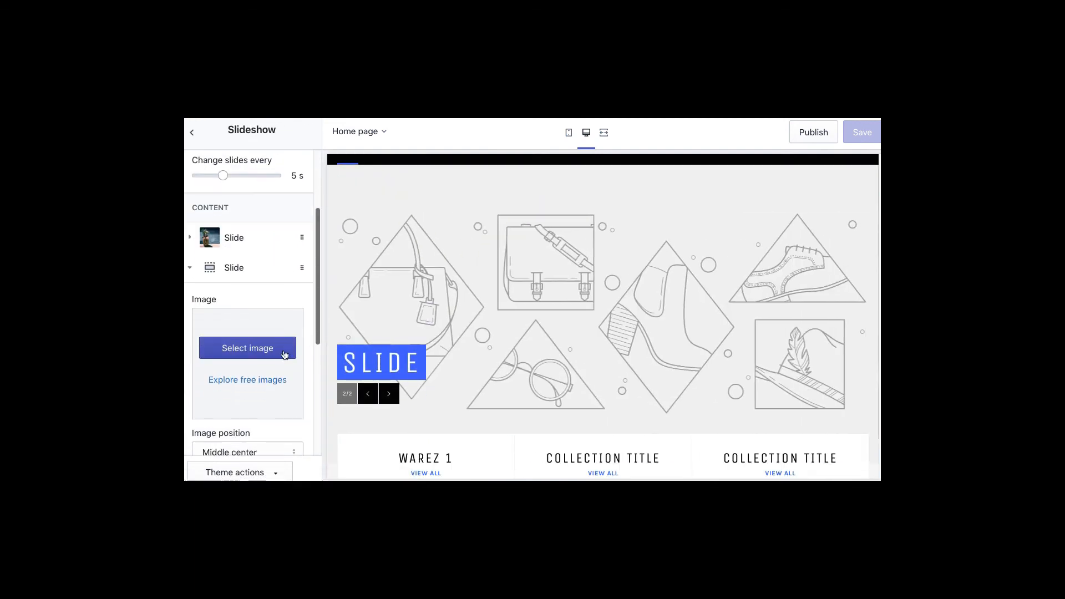
click(281, 350)
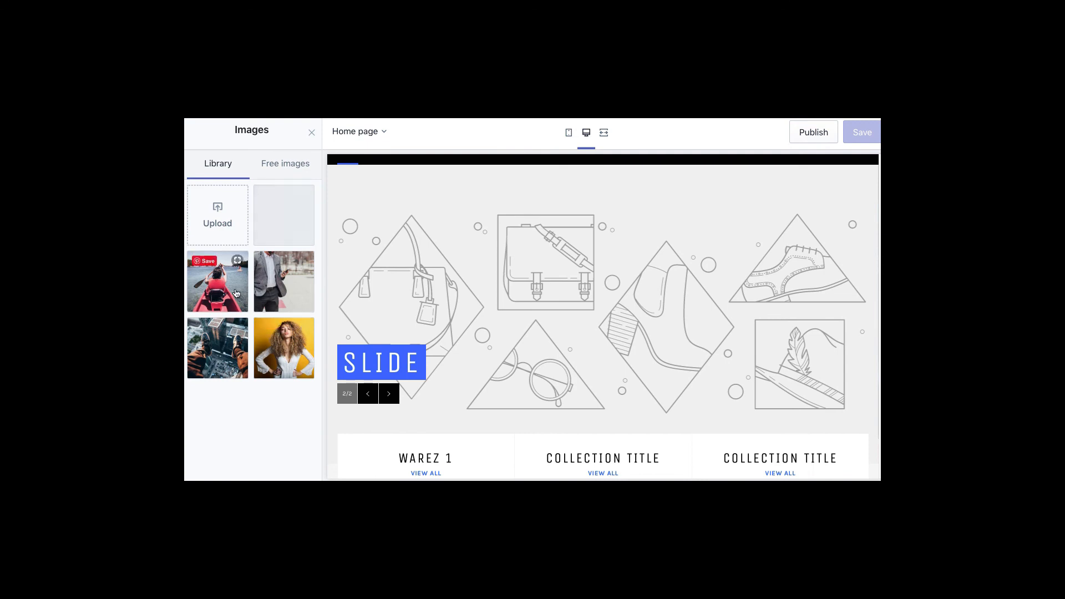
click(285, 291)
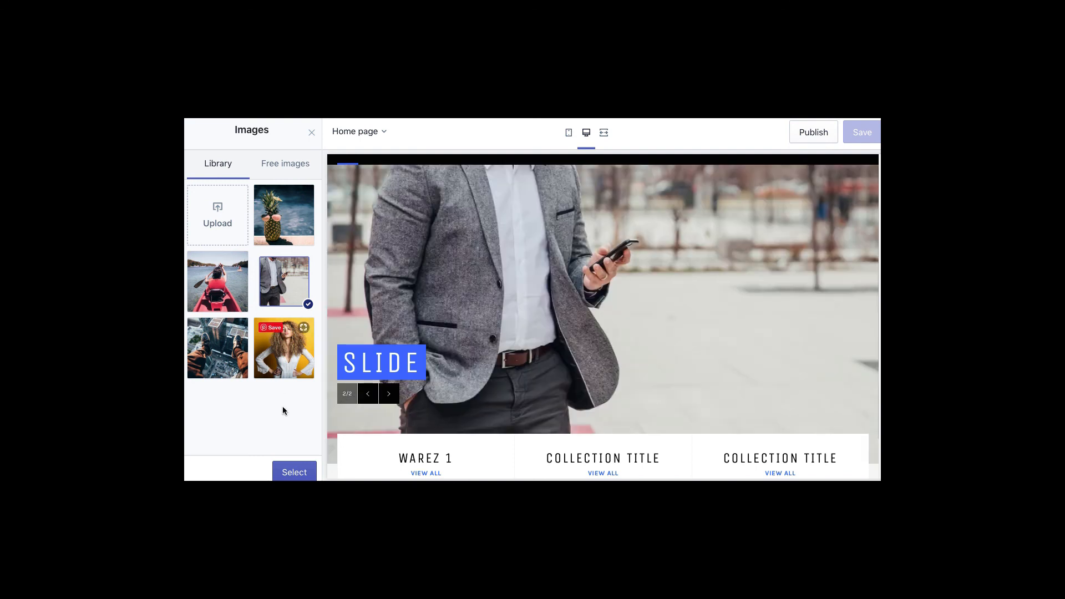
click(292, 471)
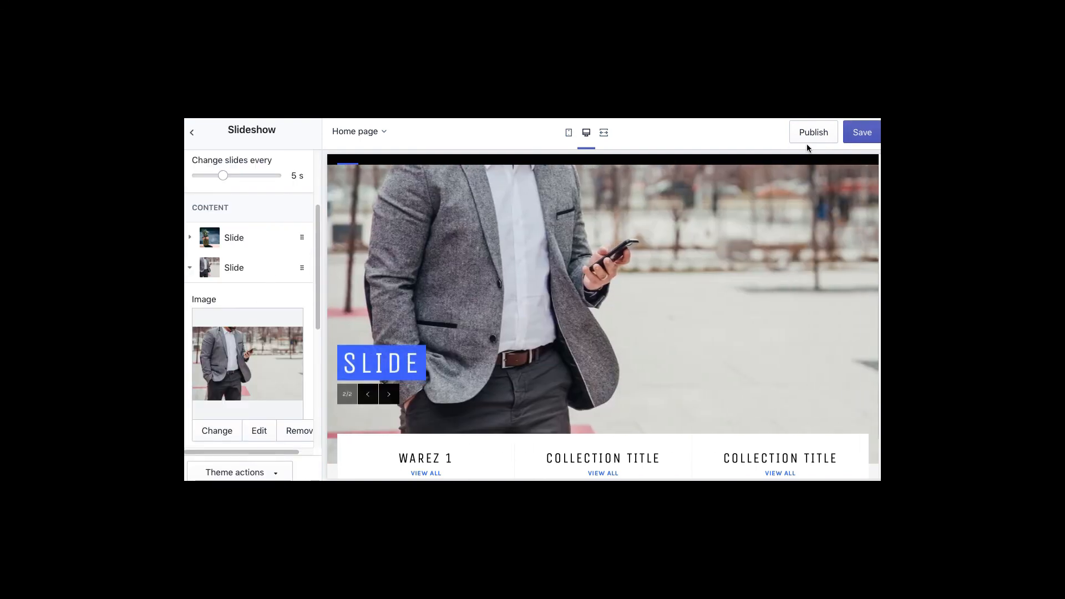
click(866, 134)
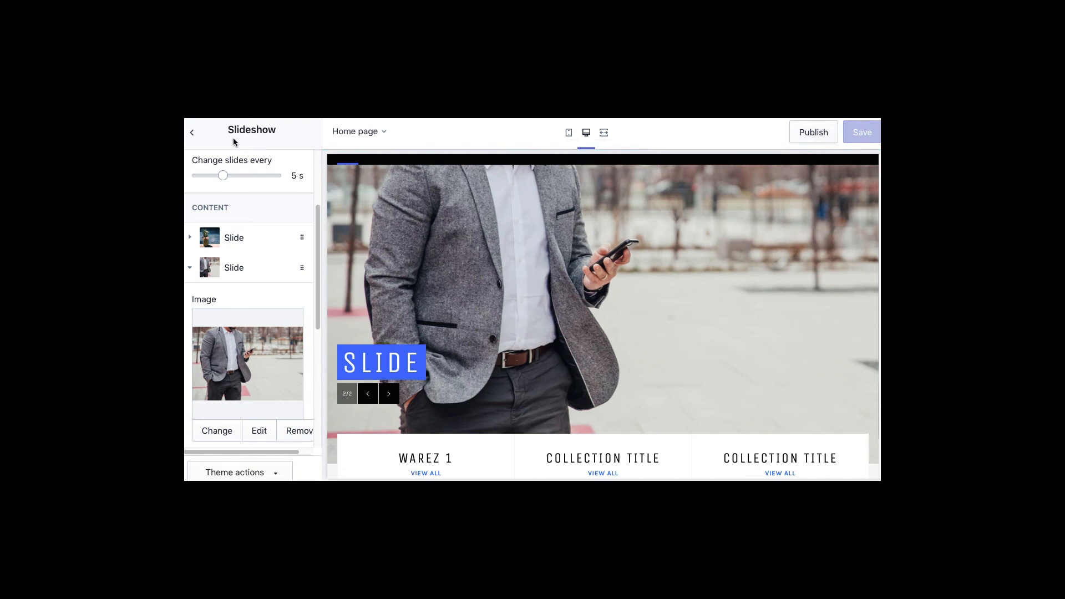
click(191, 133)
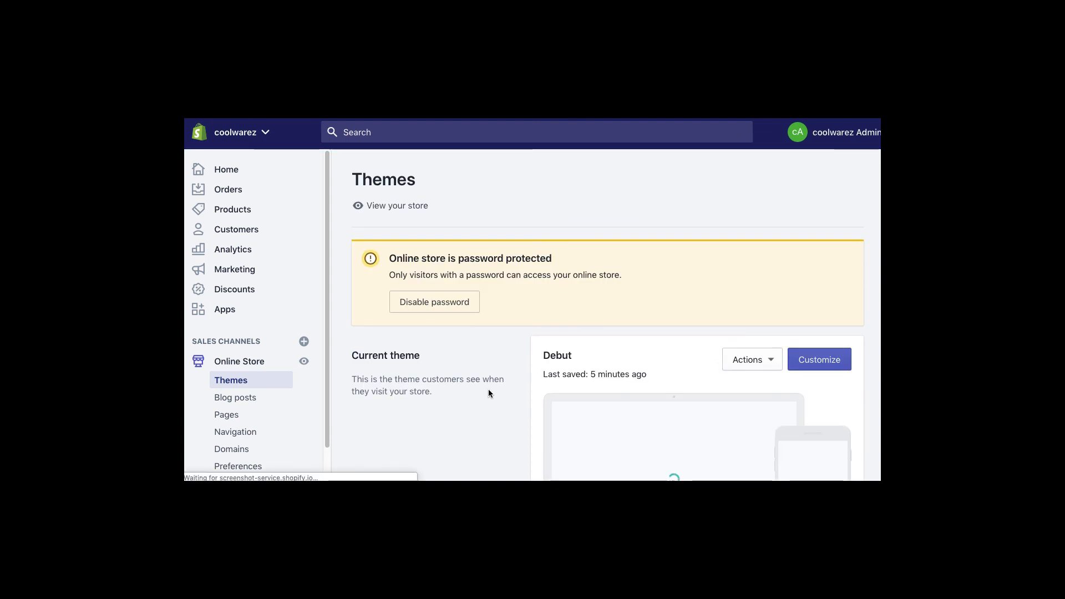
- Download the Debut theme file from its Actions menu, requesting it twice
scroll(488, 390, down, 3)
scroll(488, 390, down, 6)
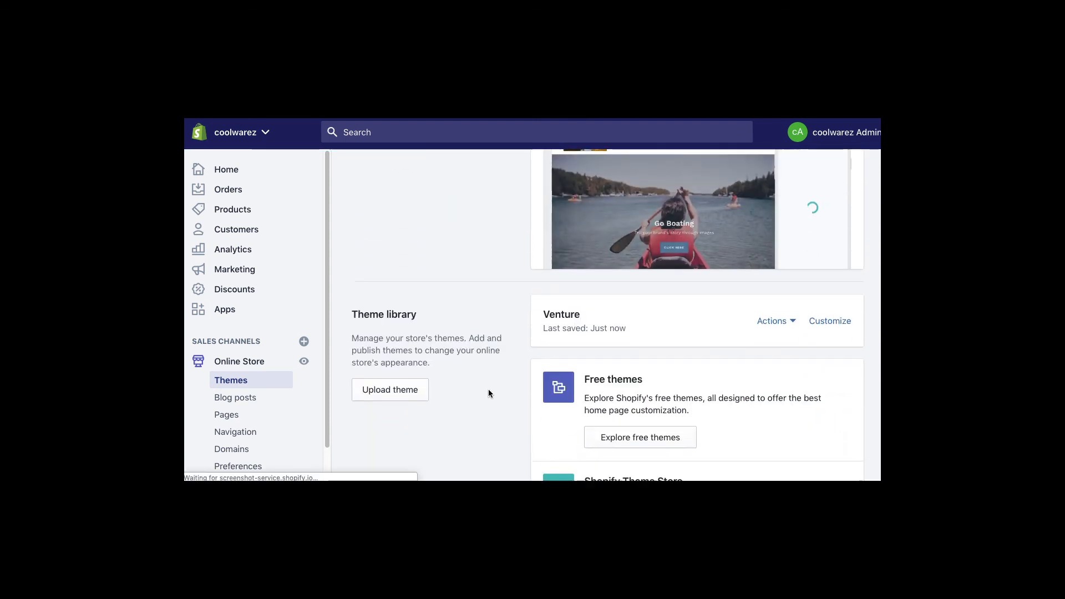
scroll(488, 390, up, 6)
scroll(488, 390, up, 1)
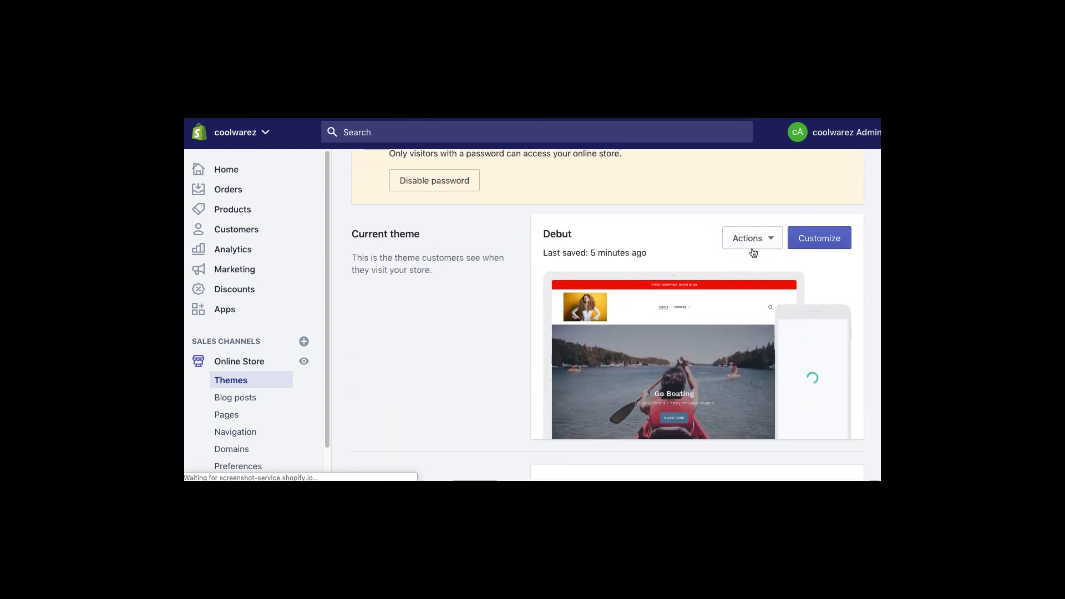
click(771, 239)
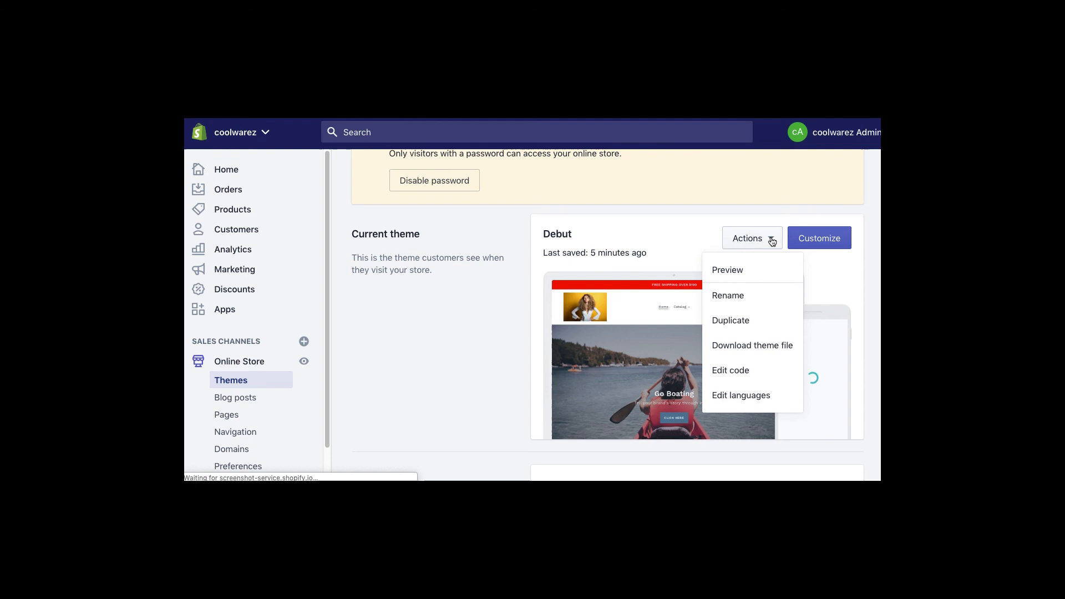
click(759, 346)
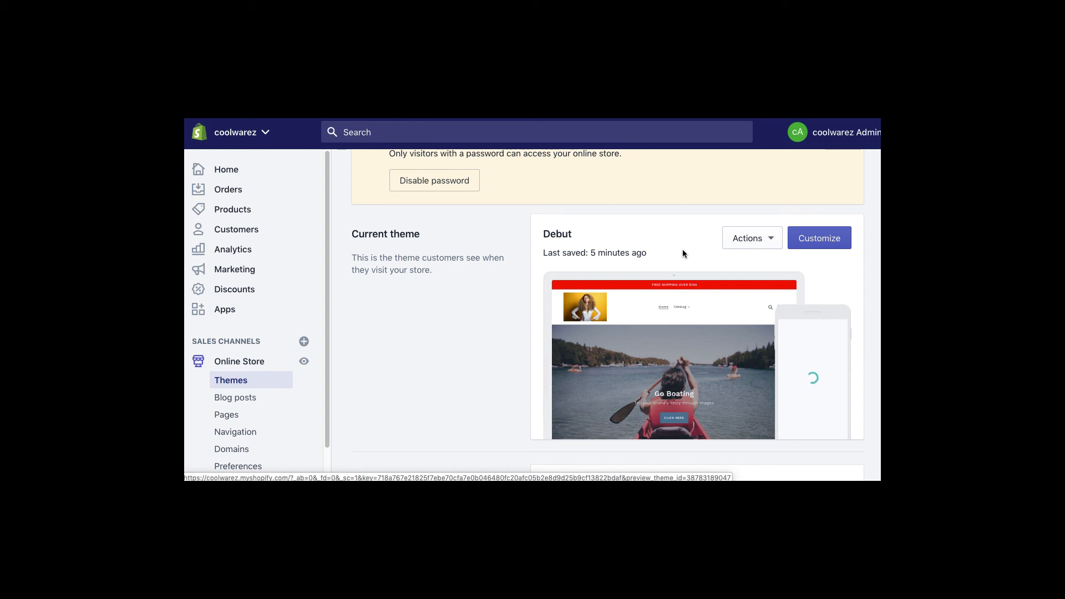
click(771, 240)
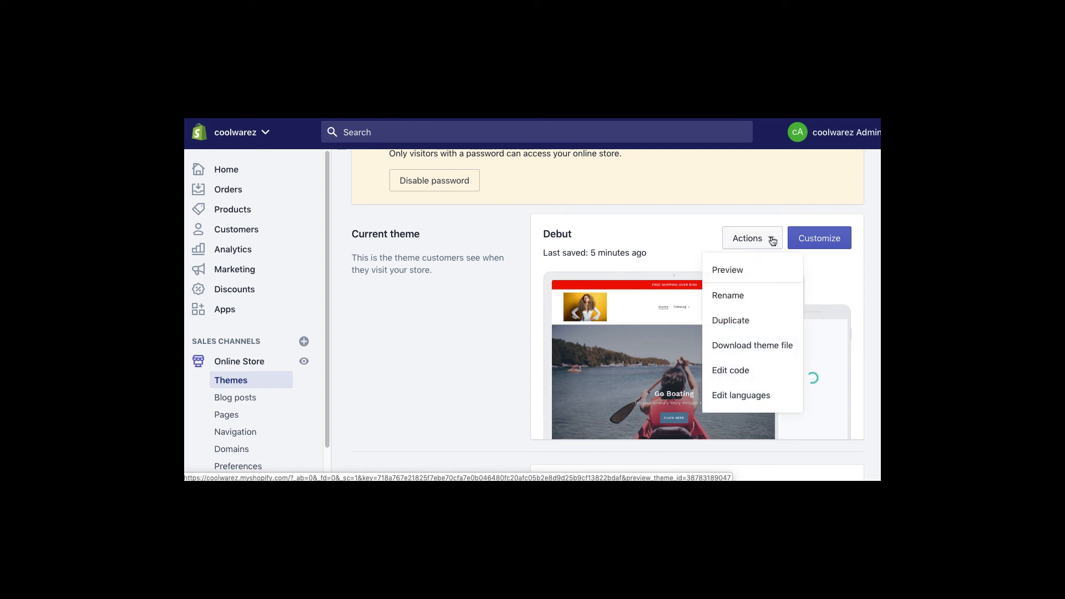
click(741, 345)
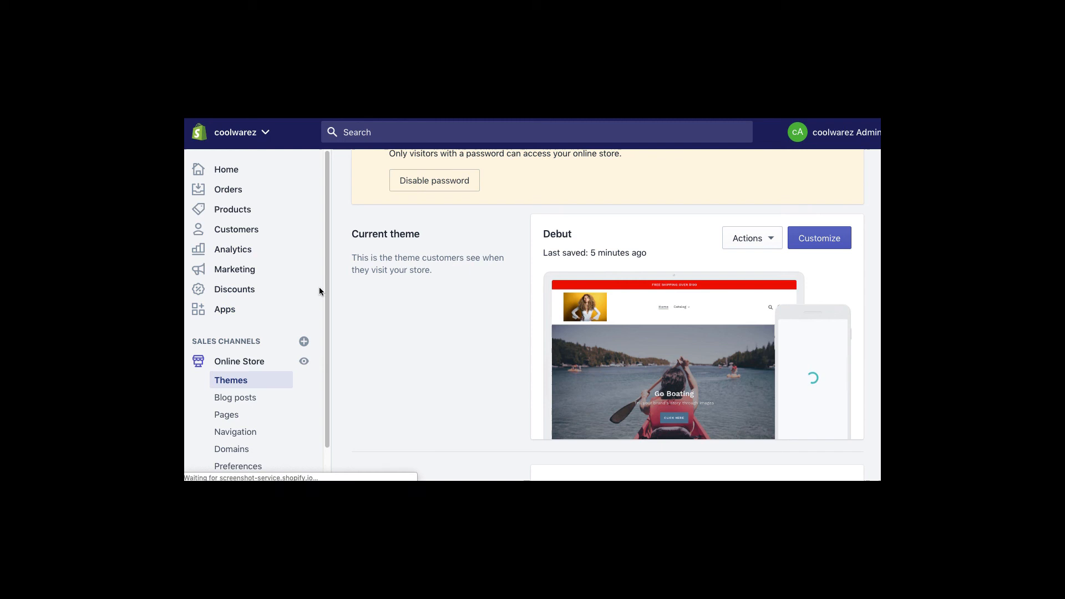
- Export all products from the products list to a CSV file
click(227, 210)
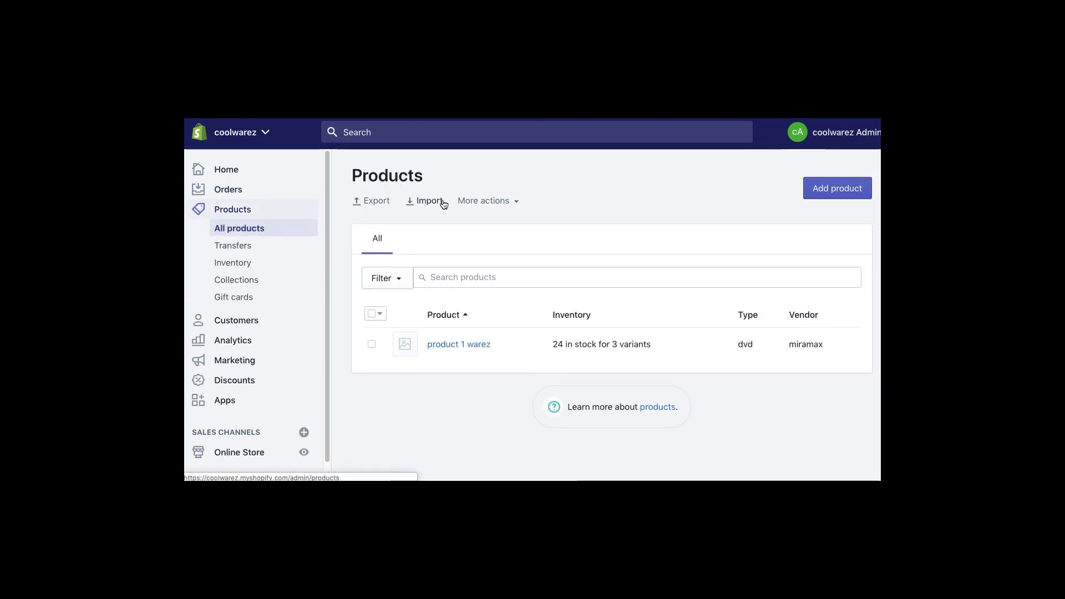
click(380, 200)
click(396, 261)
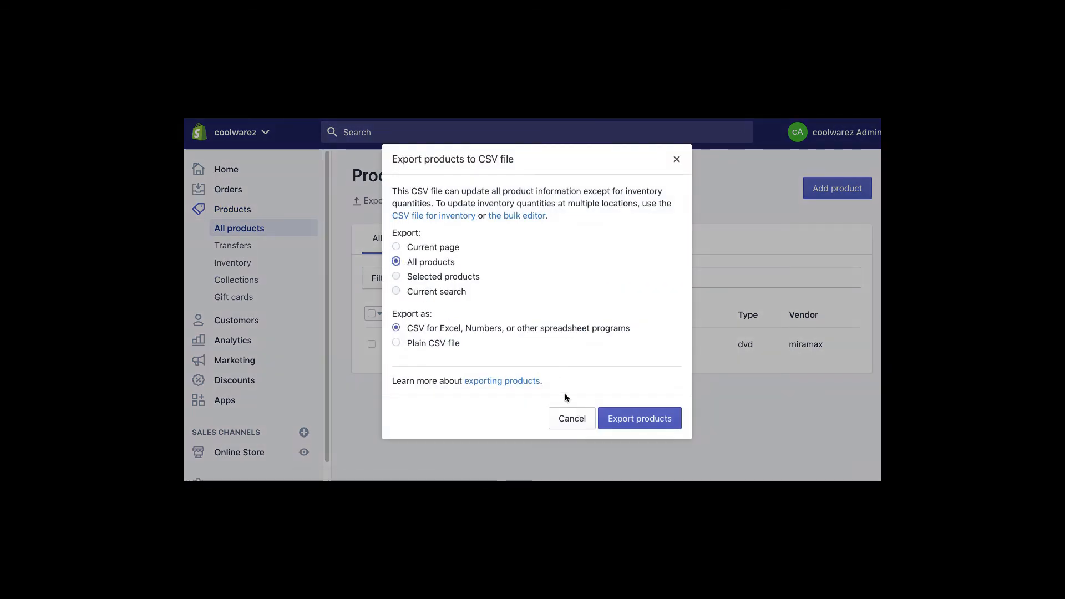
click(637, 418)
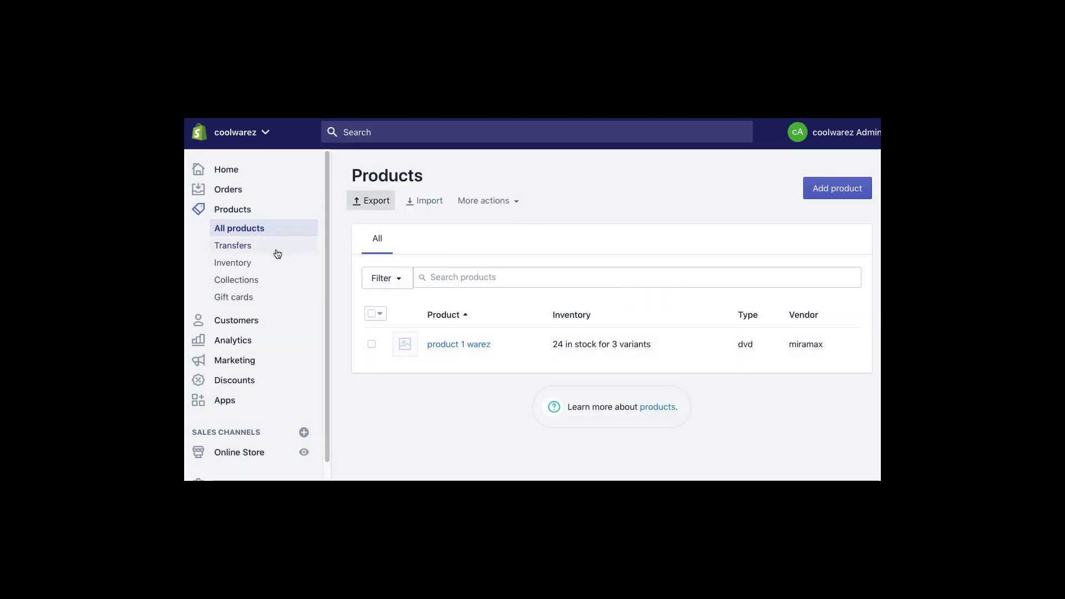
- On Collections, select all three, view bulk actions, then deselect them and check the filter options
click(237, 281)
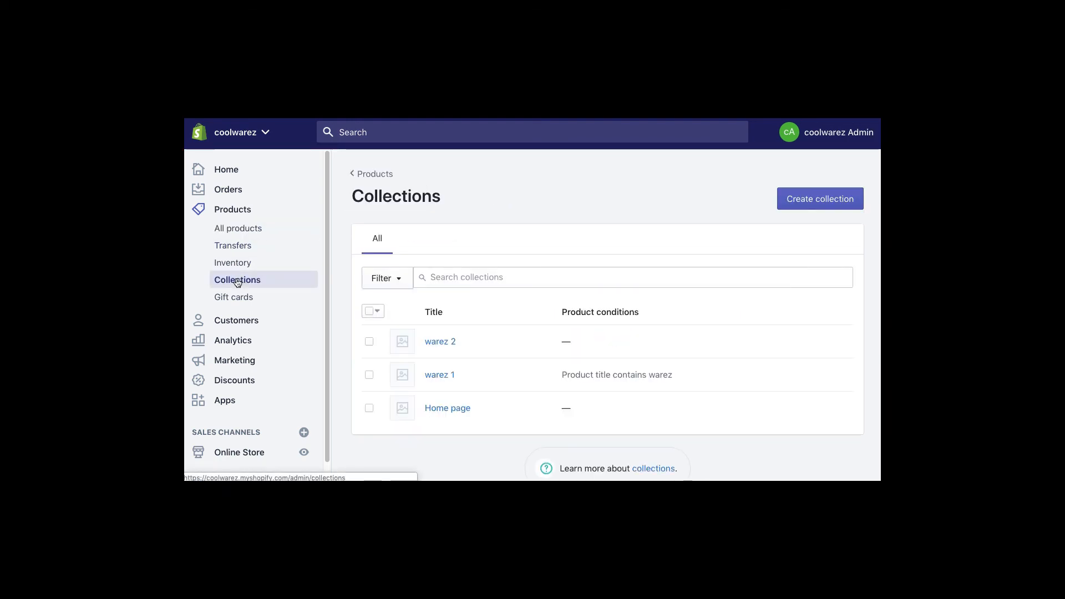
click(369, 311)
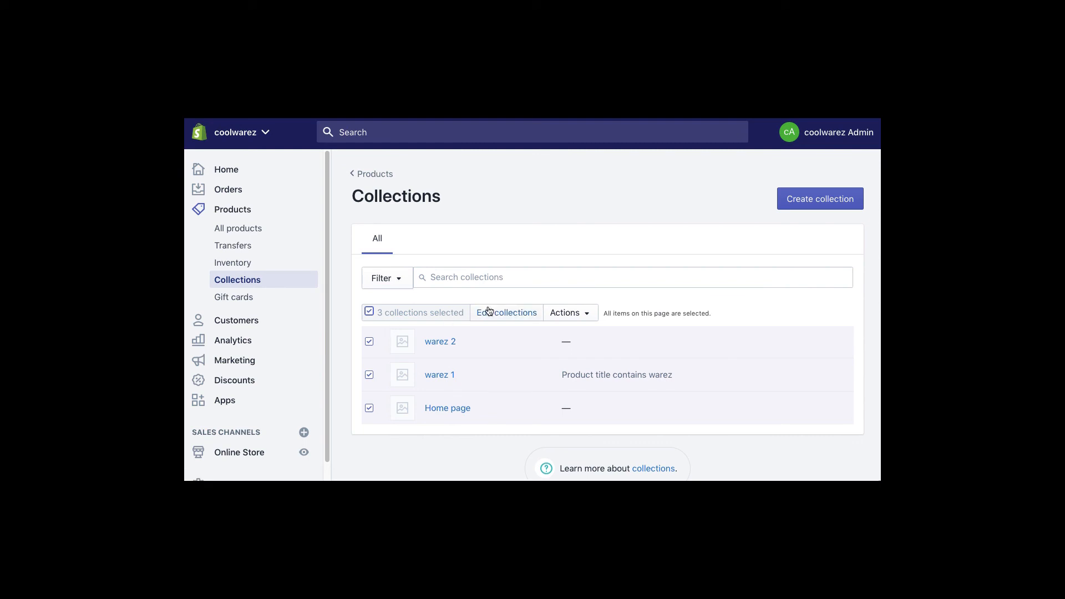
click(579, 312)
click(542, 233)
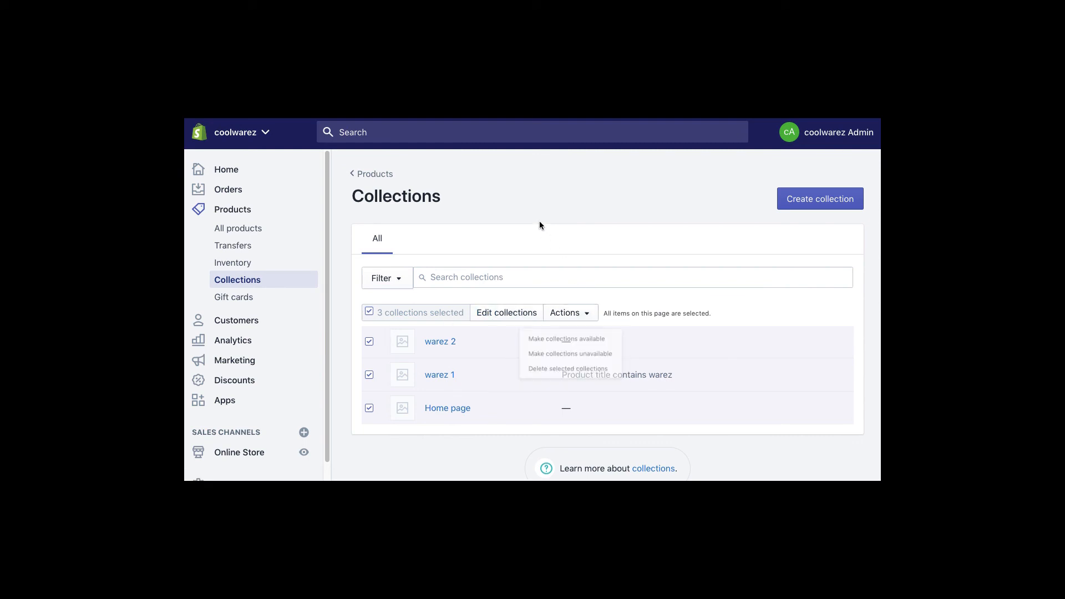
click(369, 312)
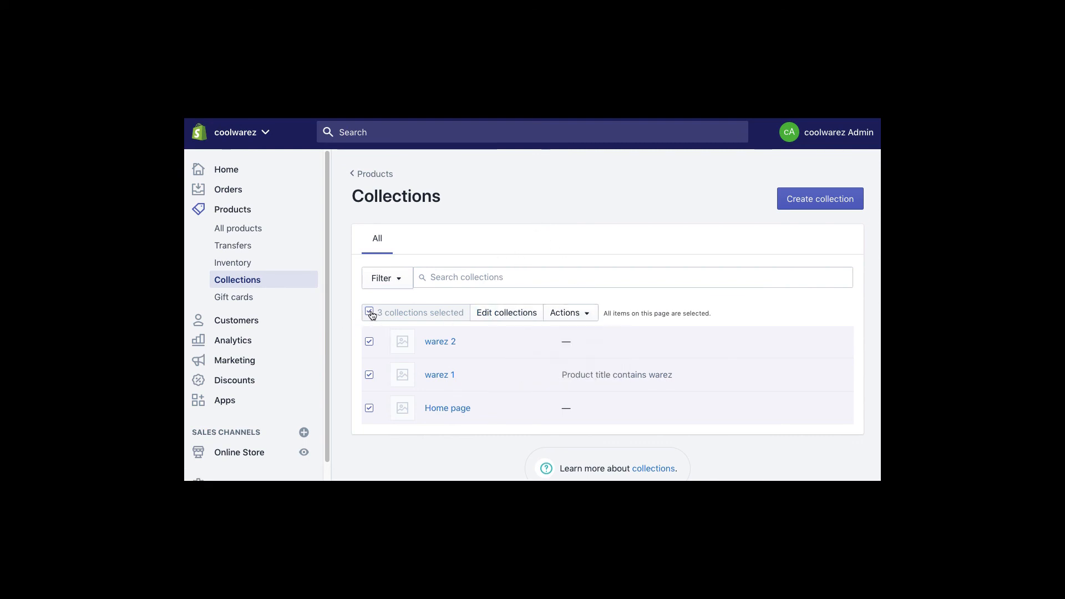
click(374, 284)
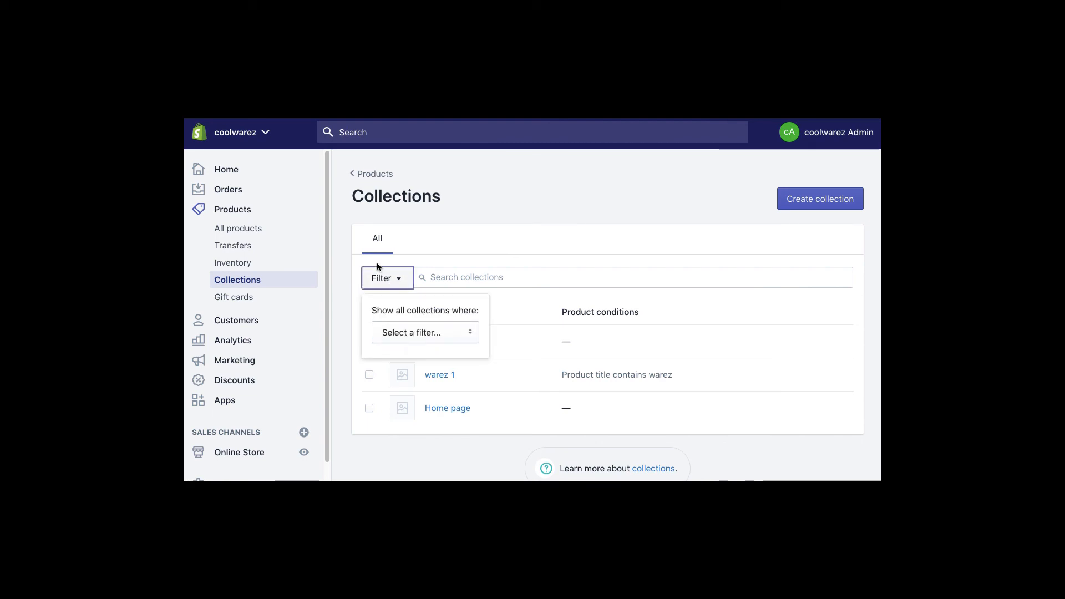
click(462, 224)
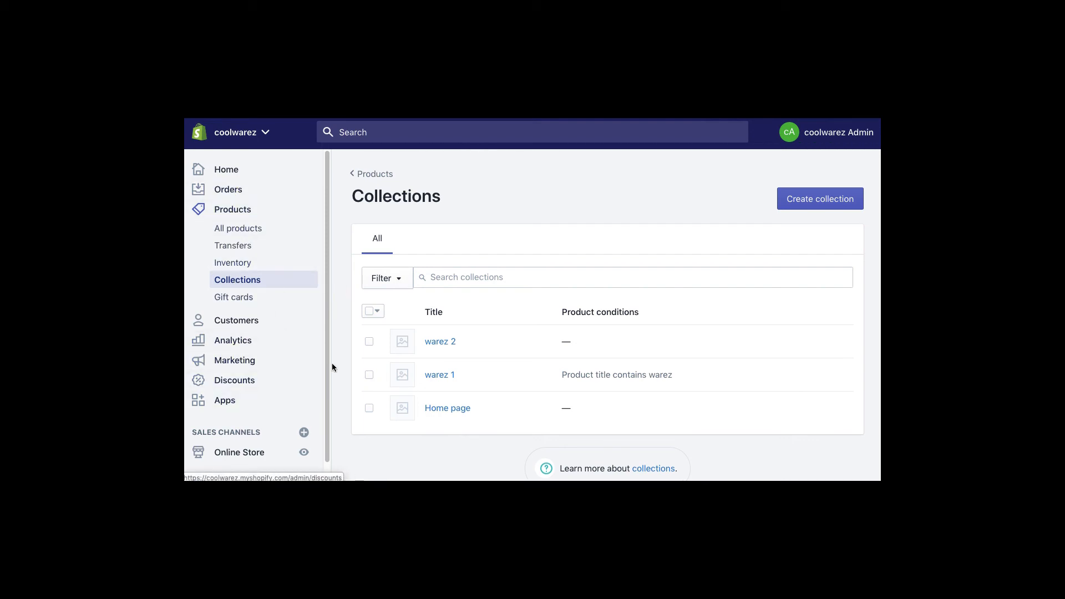
scroll(328, 323, down, 1)
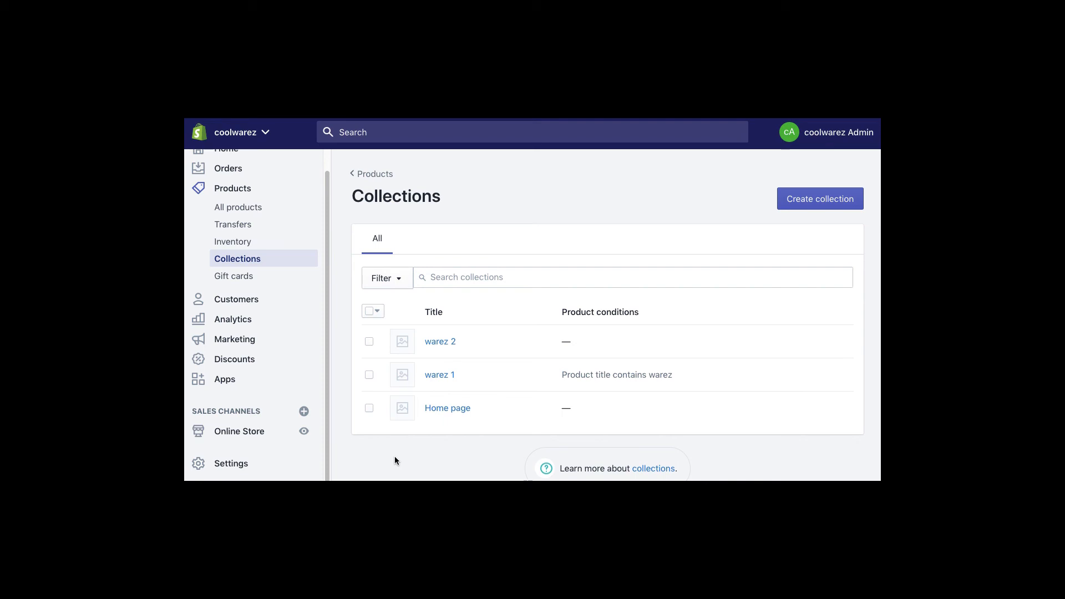
- Inspect product 1 warez's small, medium and large variants, glance at Add variant, then return to All products
click(227, 191)
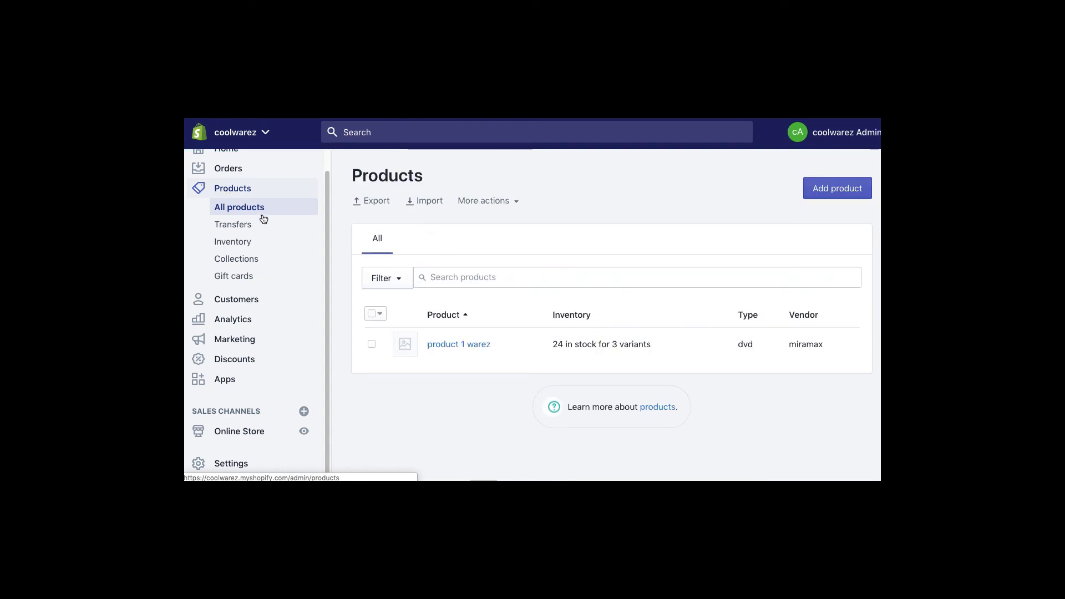
click(447, 344)
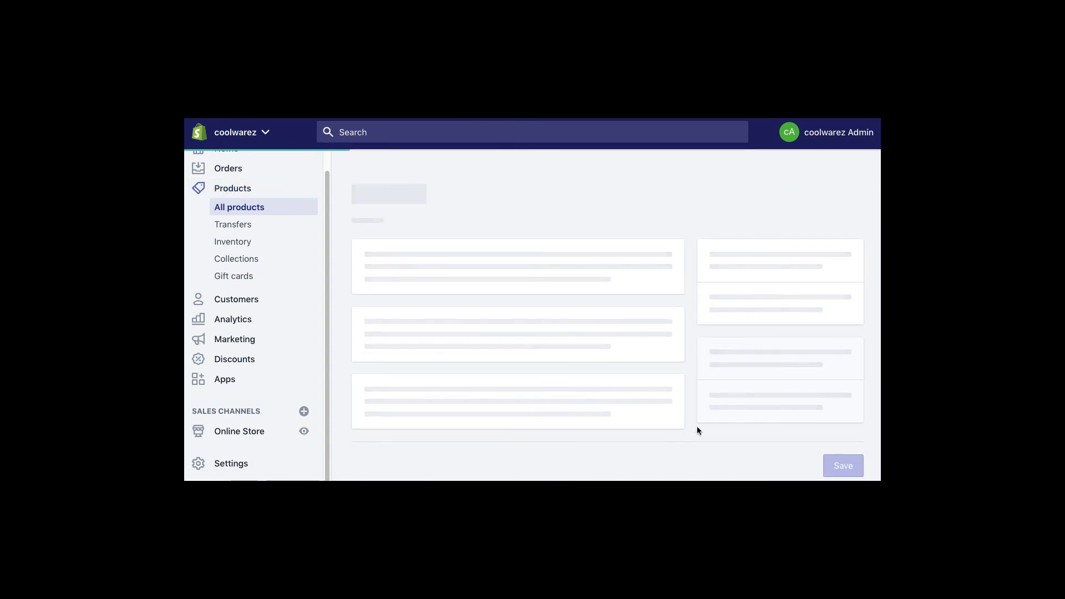
scroll(691, 428, down, 1)
scroll(691, 427, down, 6)
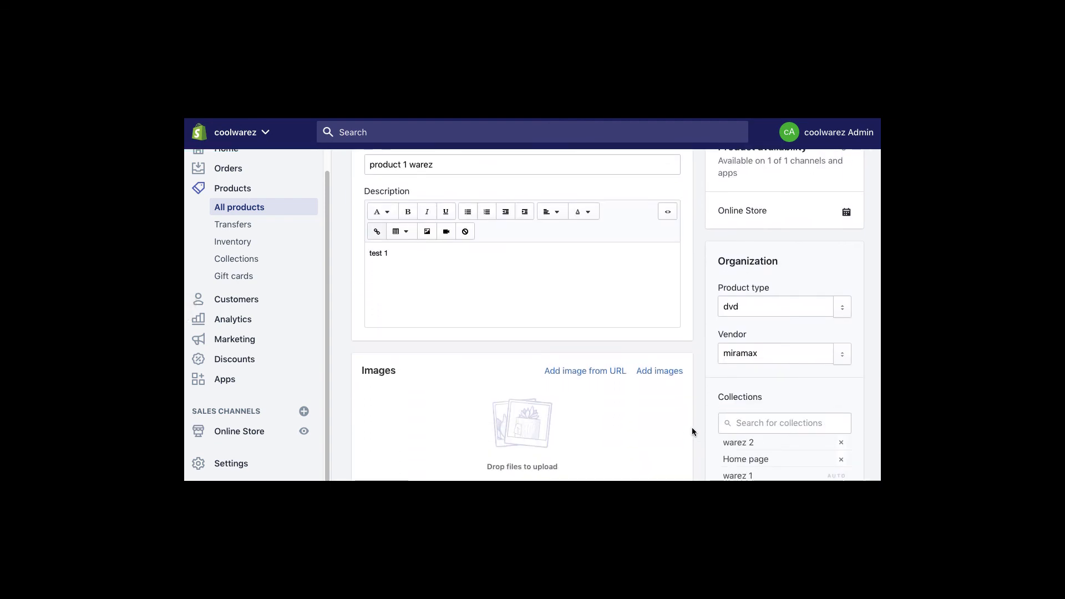
scroll(691, 427, up, 1)
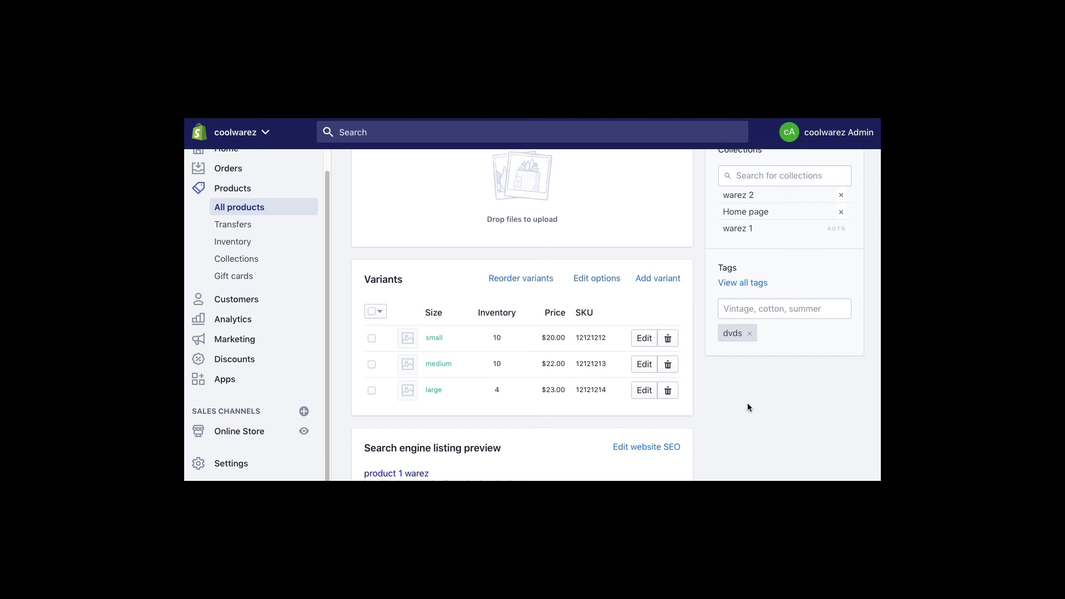
click(654, 283)
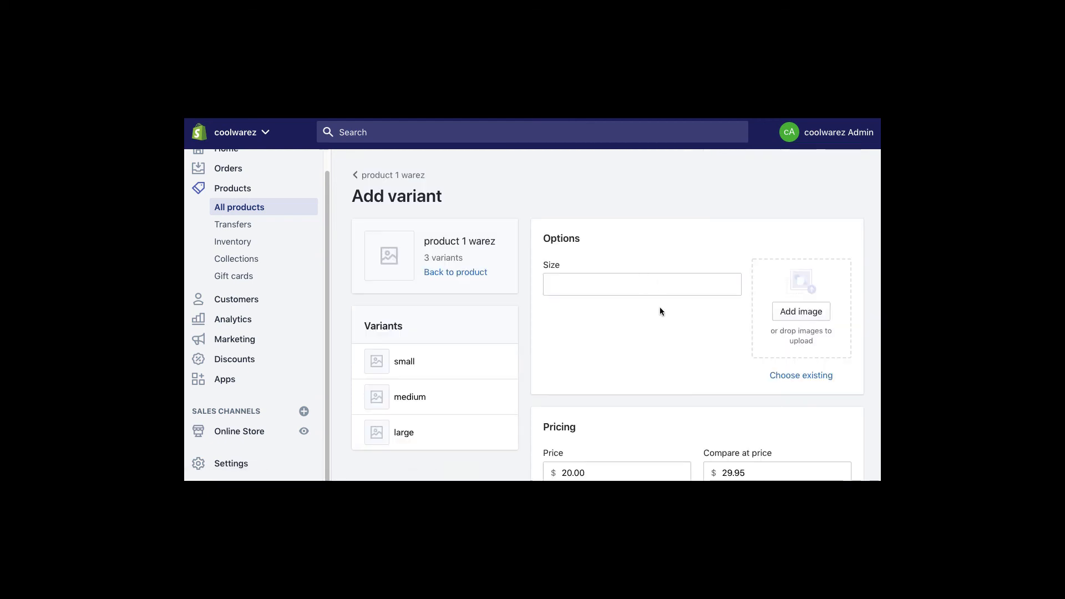
click(239, 189)
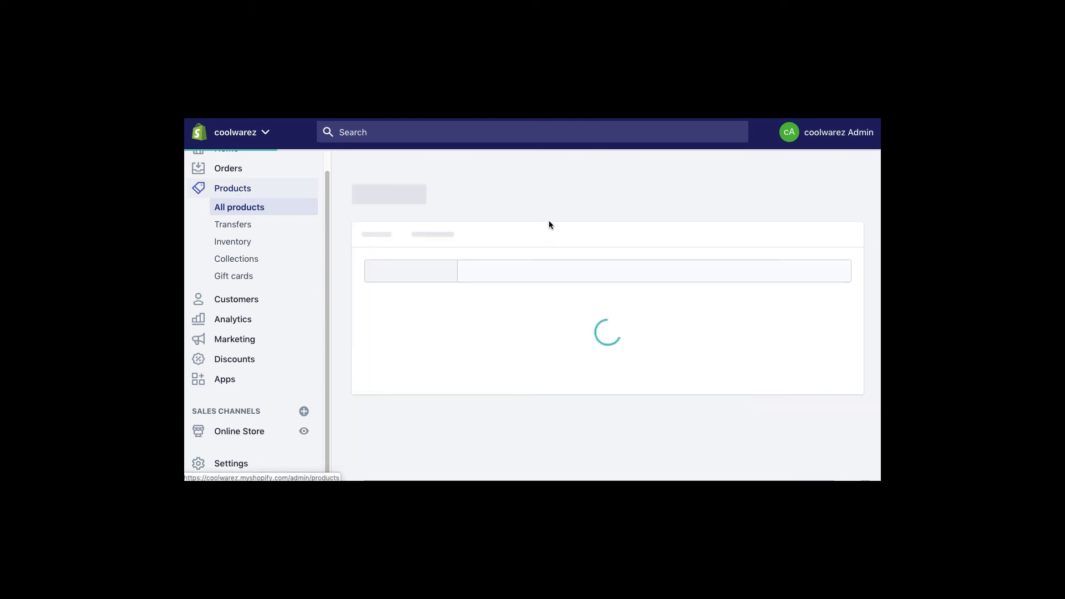
- Start a new product titled 'test options'
click(845, 195)
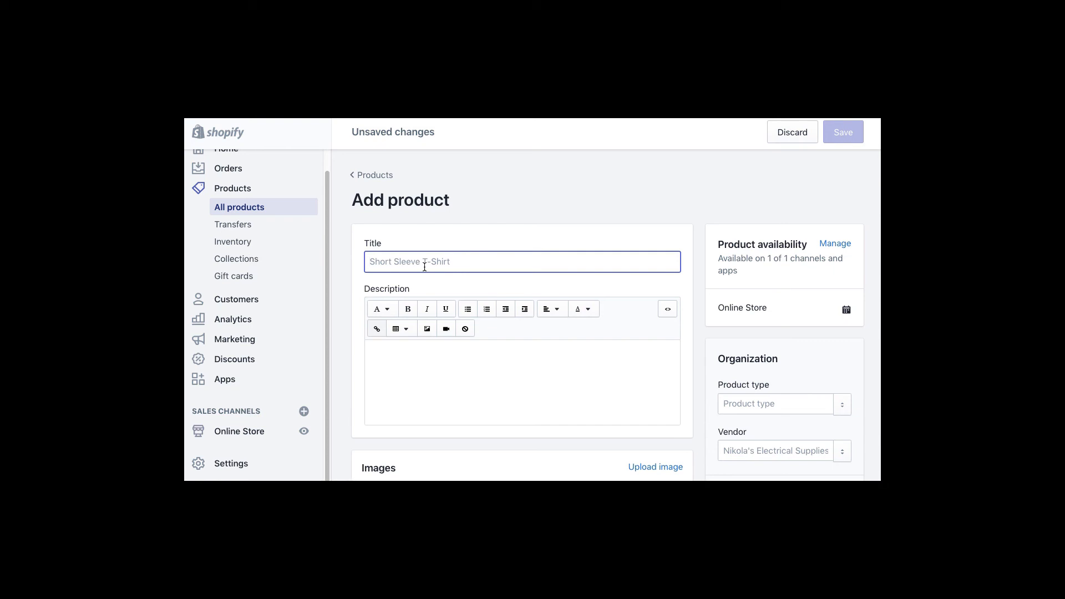
text(test opio)
key(BackSpace)
key(BackSpace)
text(tions)
click(515, 369)
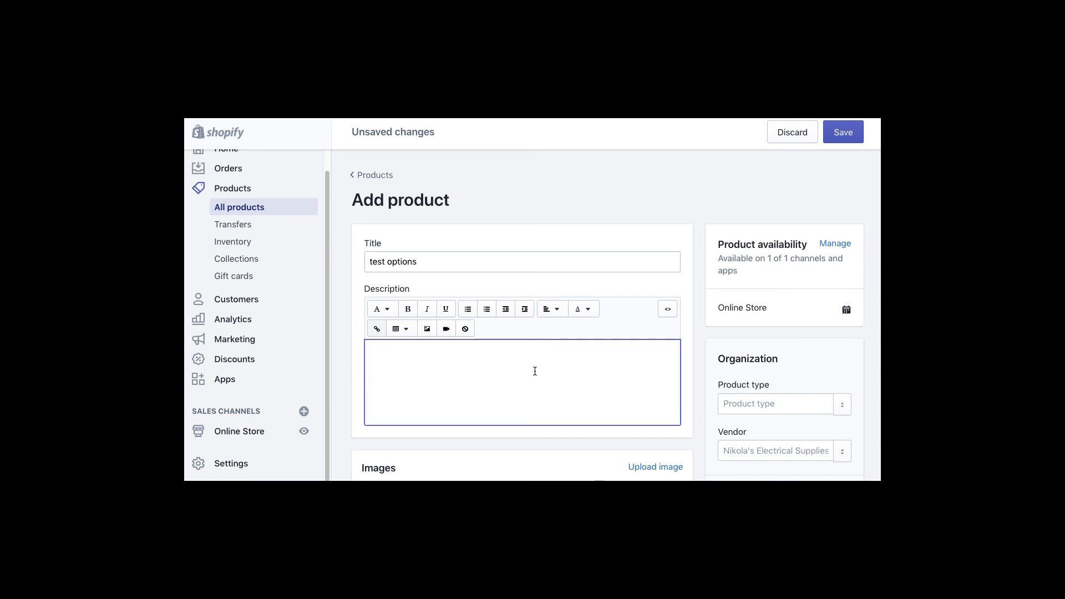
scroll(535, 371, down, 8)
scroll(608, 361, down, 8)
scroll(608, 361, down, 6)
scroll(608, 361, up, 6)
scroll(608, 361, up, 6)
- Set the price to $1.00, choose Don't track inventory, and save the product
click(413, 178)
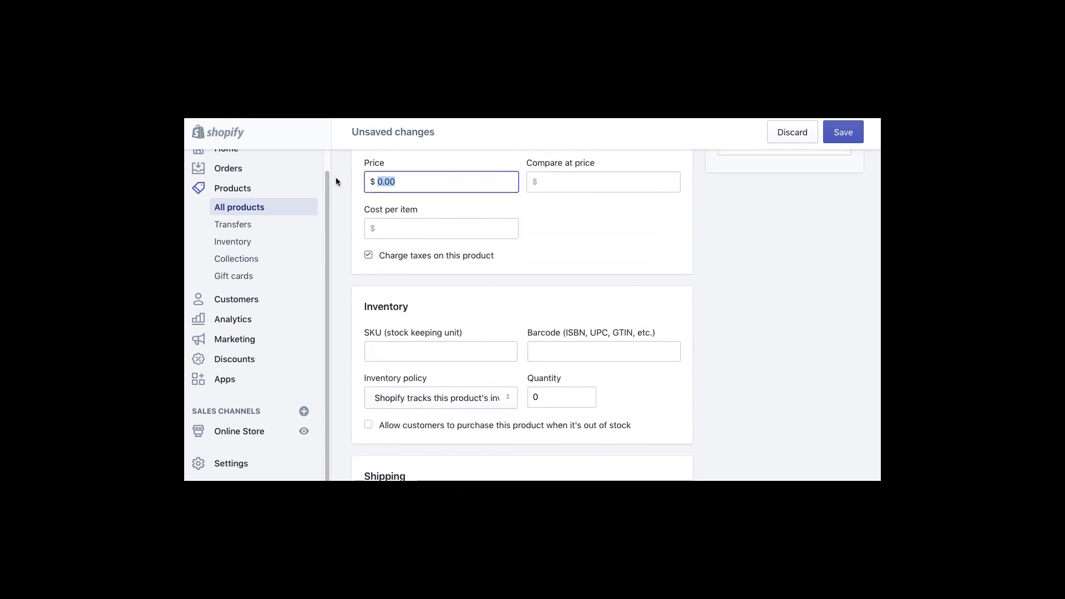
text(2)
click(494, 397)
click(483, 384)
click(843, 137)
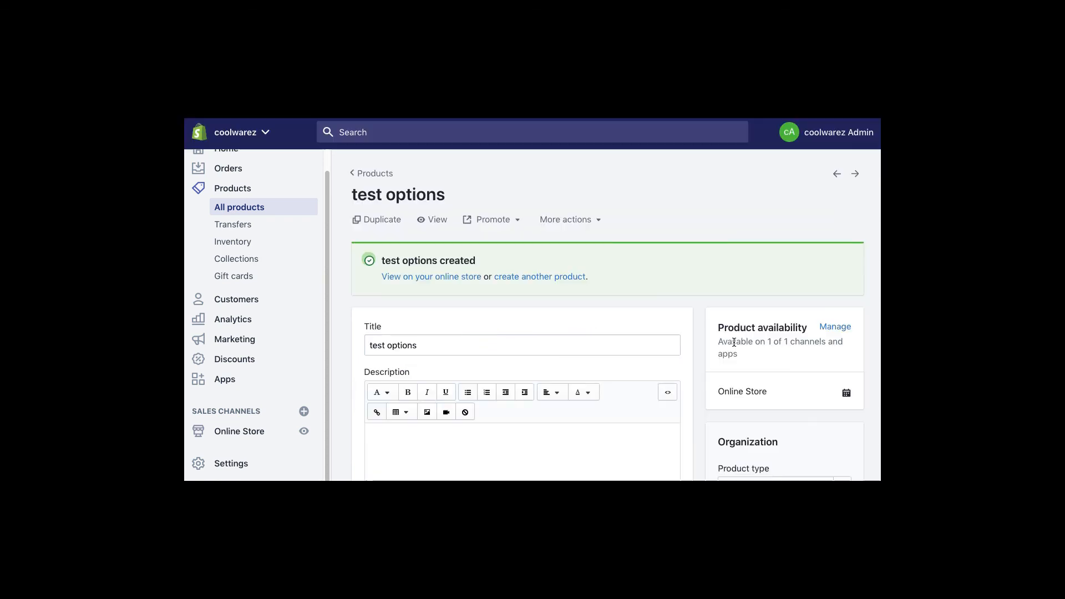
scroll(635, 329, down, 10)
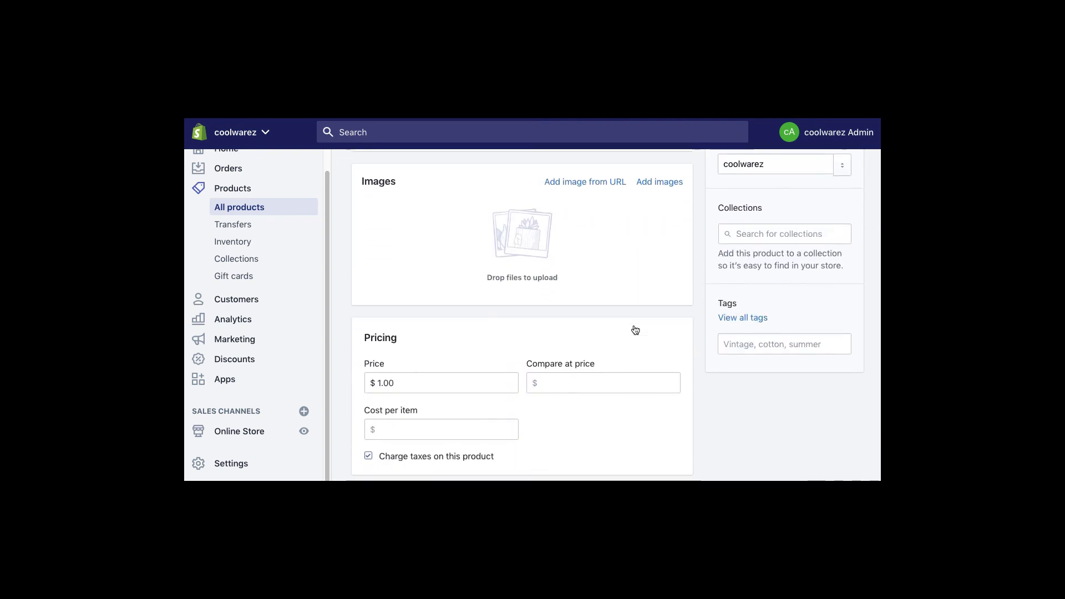
scroll(639, 300, down, 10)
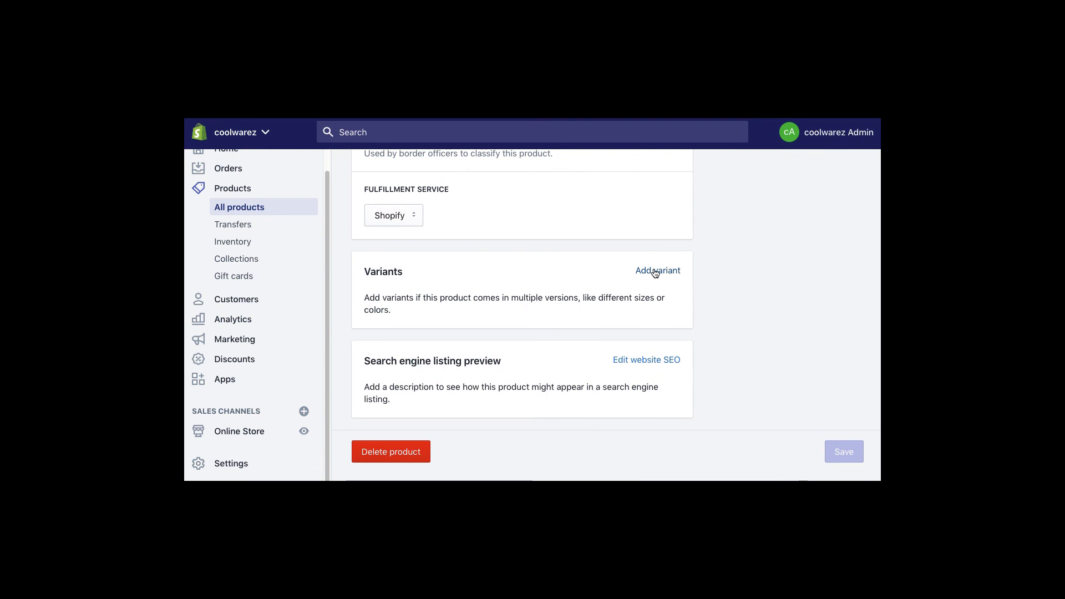
- Add a Size option with small, medium and a Color option with blue, black
click(659, 271)
text(small,med)
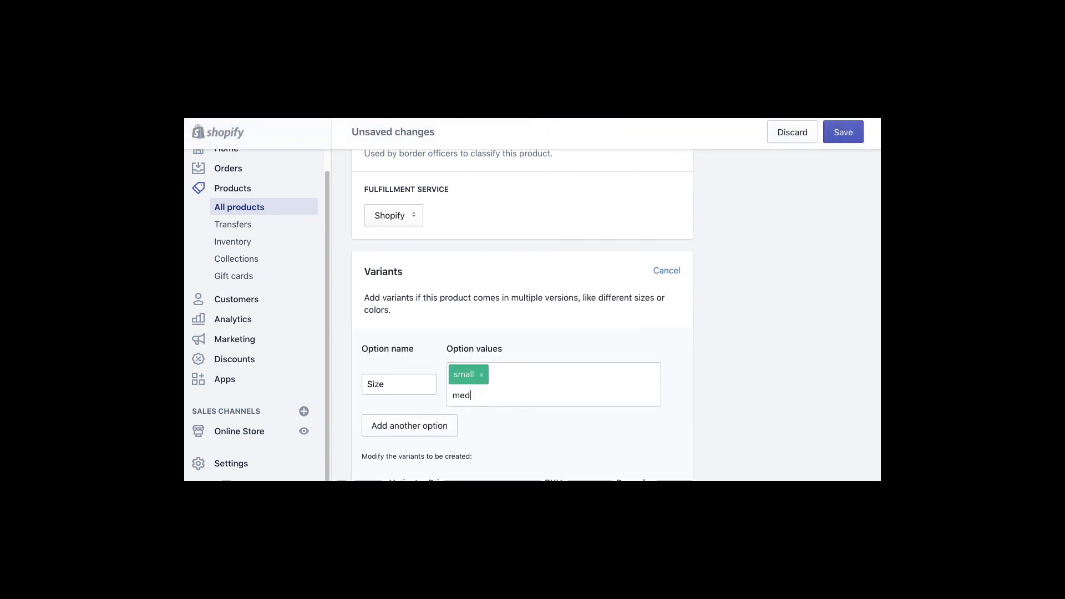
text(ium,)
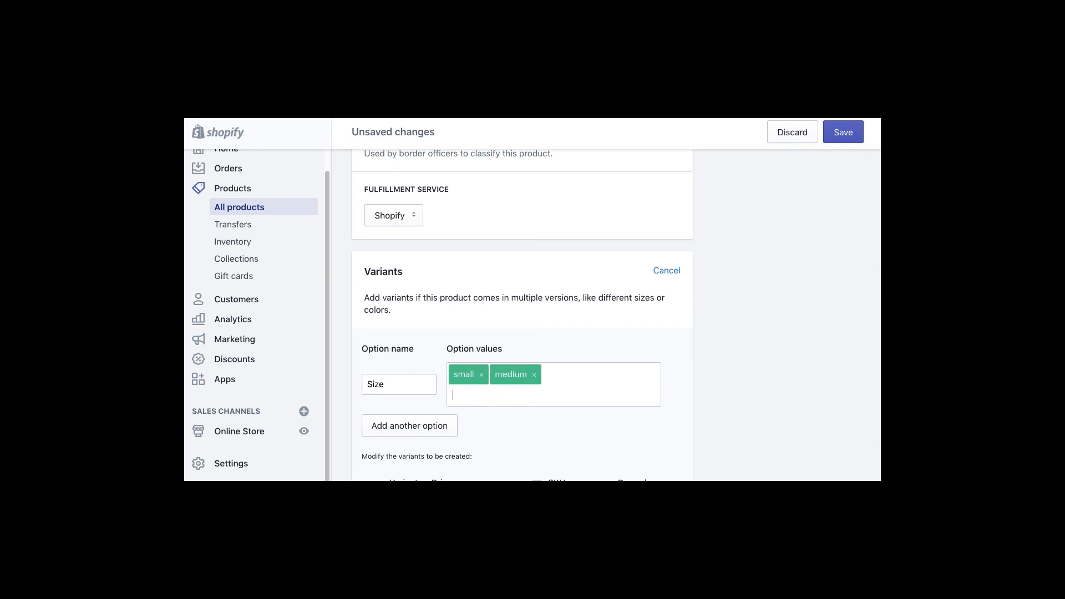
click(430, 430)
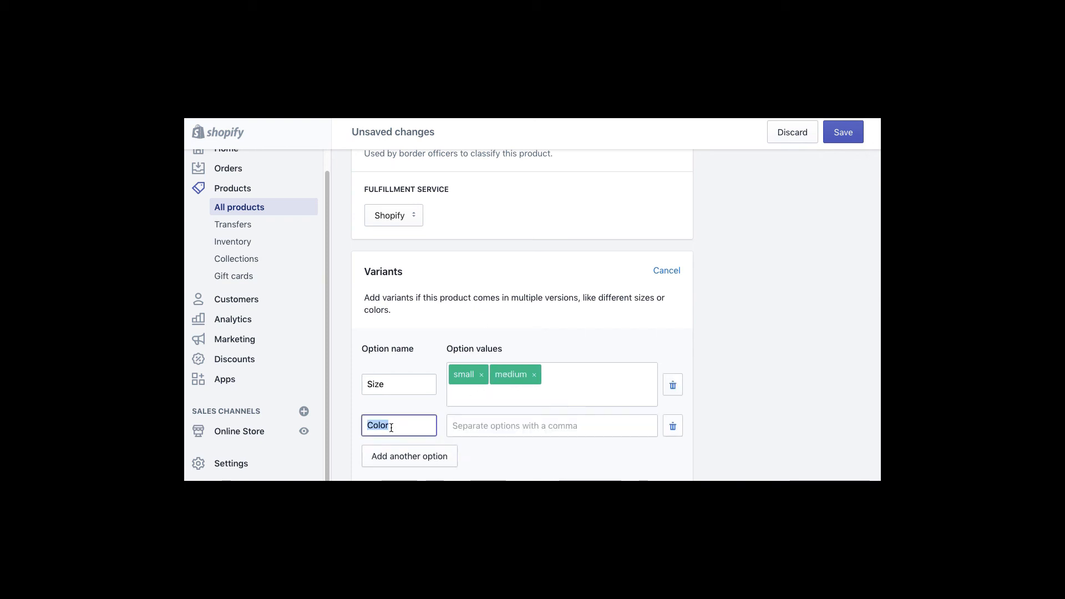
click(503, 431)
text(blue b)
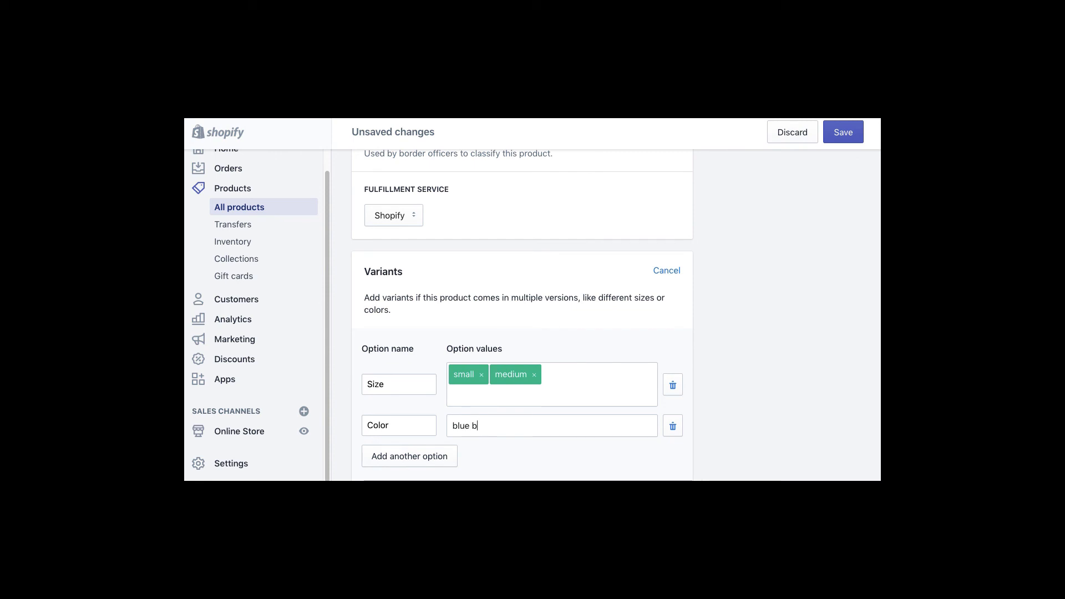
key(BackSpace)
text(,black)
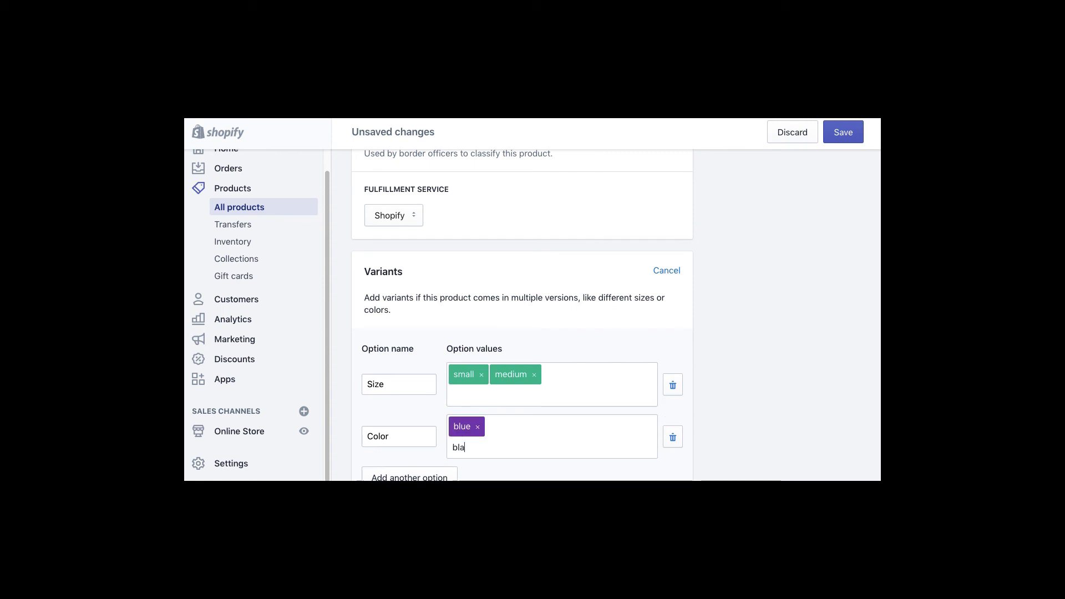
text(,)
scroll(741, 376, down, 5)
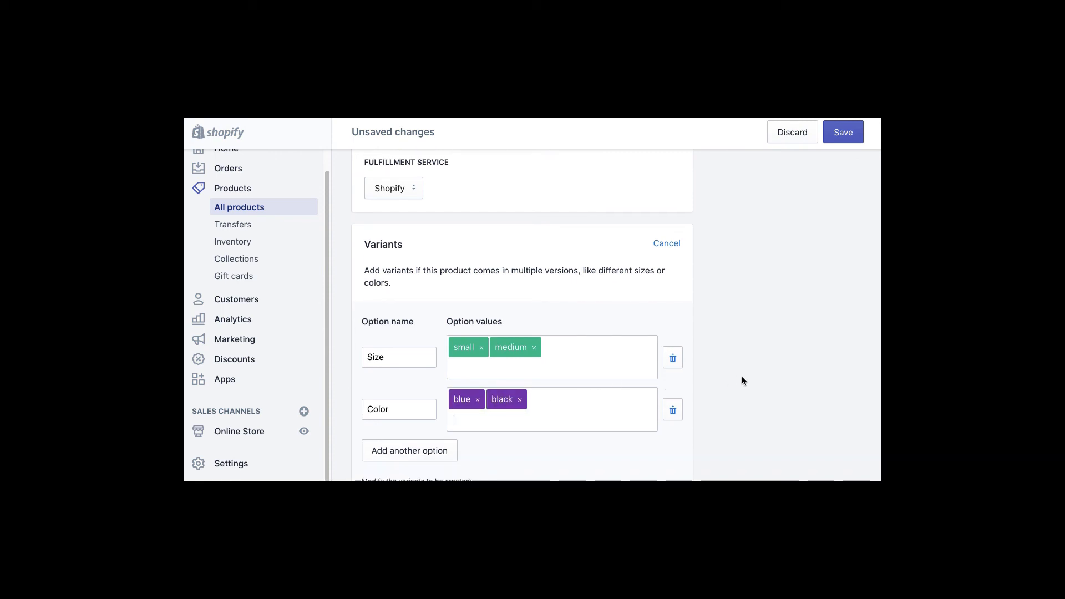
- Add a third option, Material, with the values cloth and wool
click(387, 324)
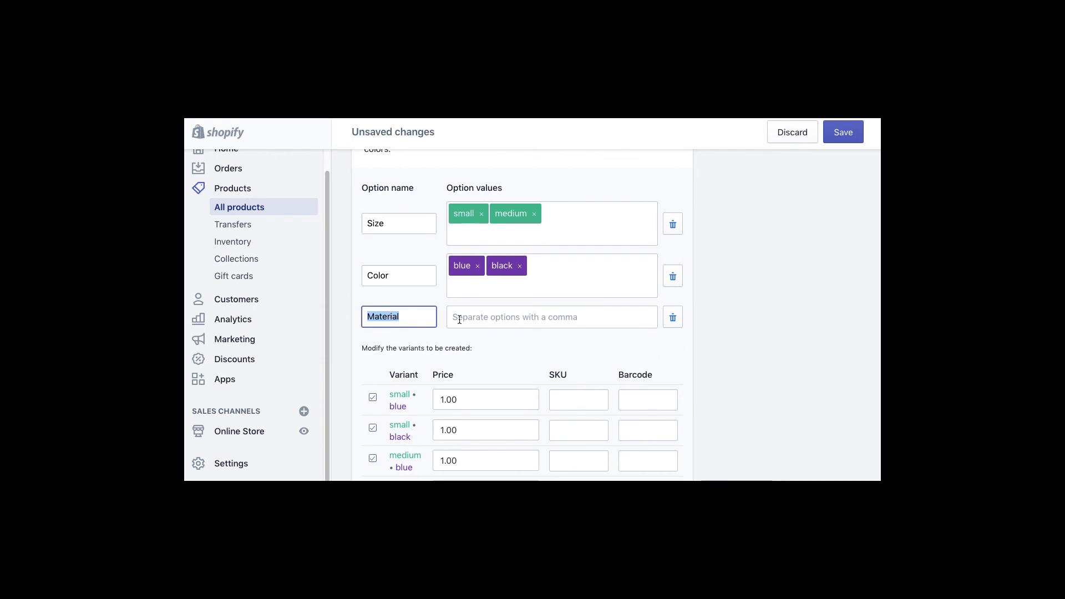
click(468, 314)
text(cloth,)
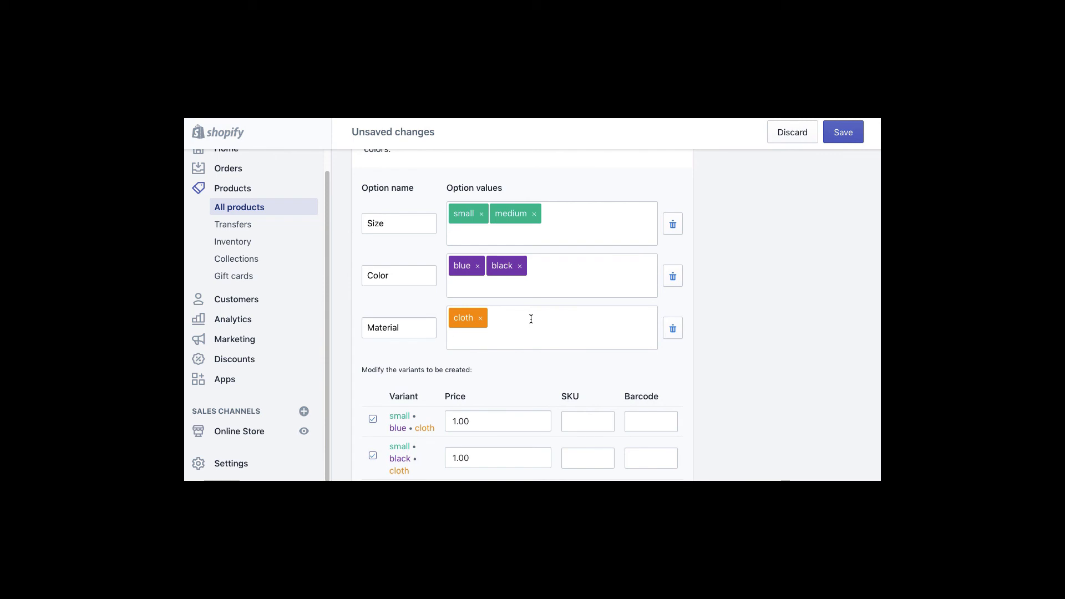
text(wool)
key(BackSpace)
key(BackSpace)
key(BackSpace)
key(BackSpace)
text(wool)
key(Return)
scroll(786, 301, down, 7)
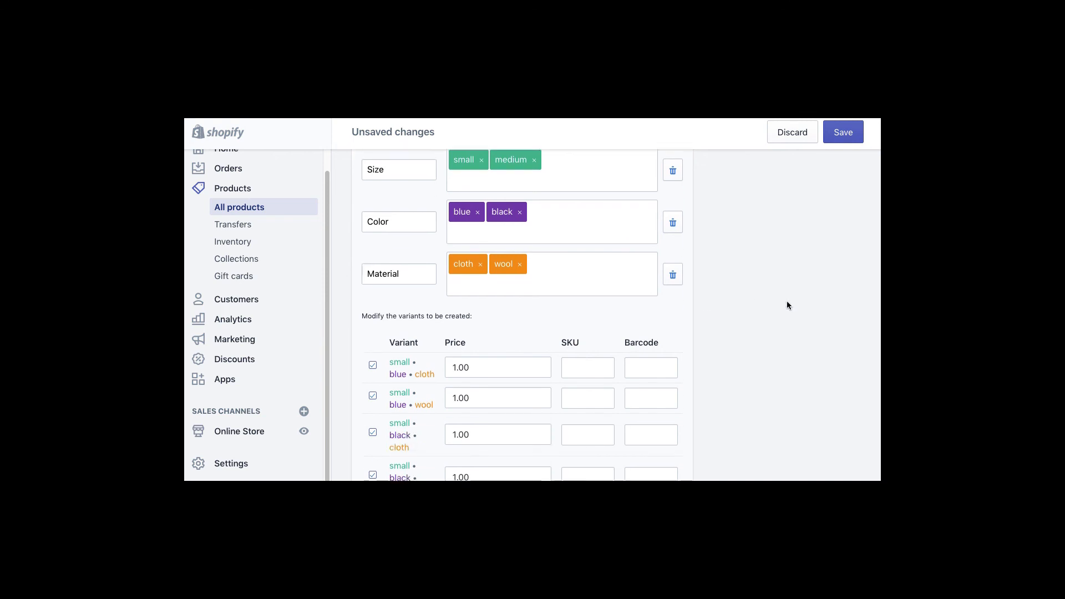
scroll(787, 301, up, 7)
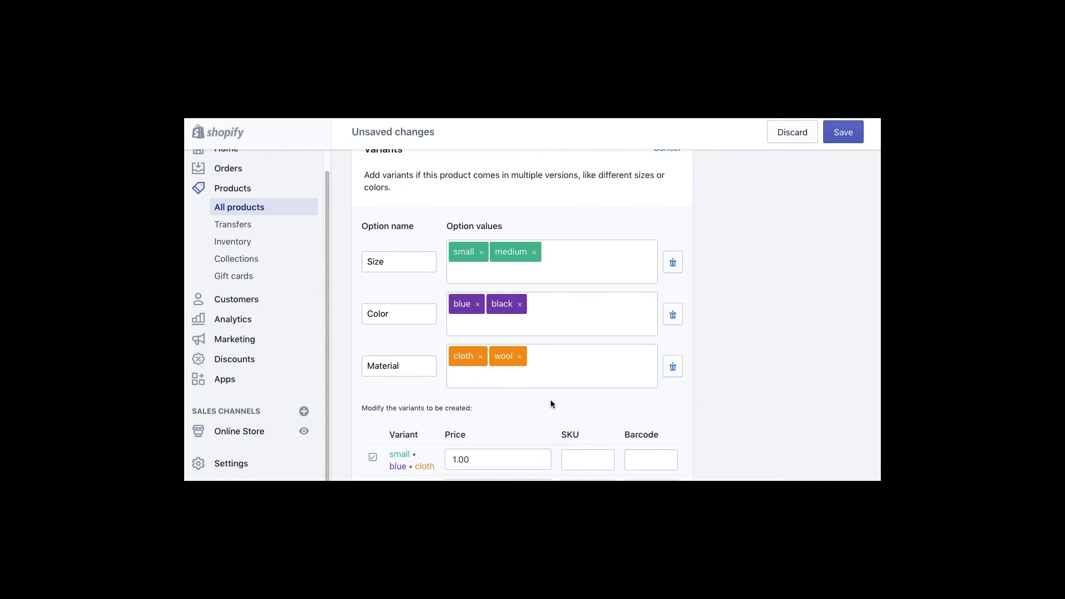
- Review the eight resulting $1.00 variants and the note about variants to be created
click(551, 382)
scroll(692, 355, down, 4)
scroll(452, 279, down, 3)
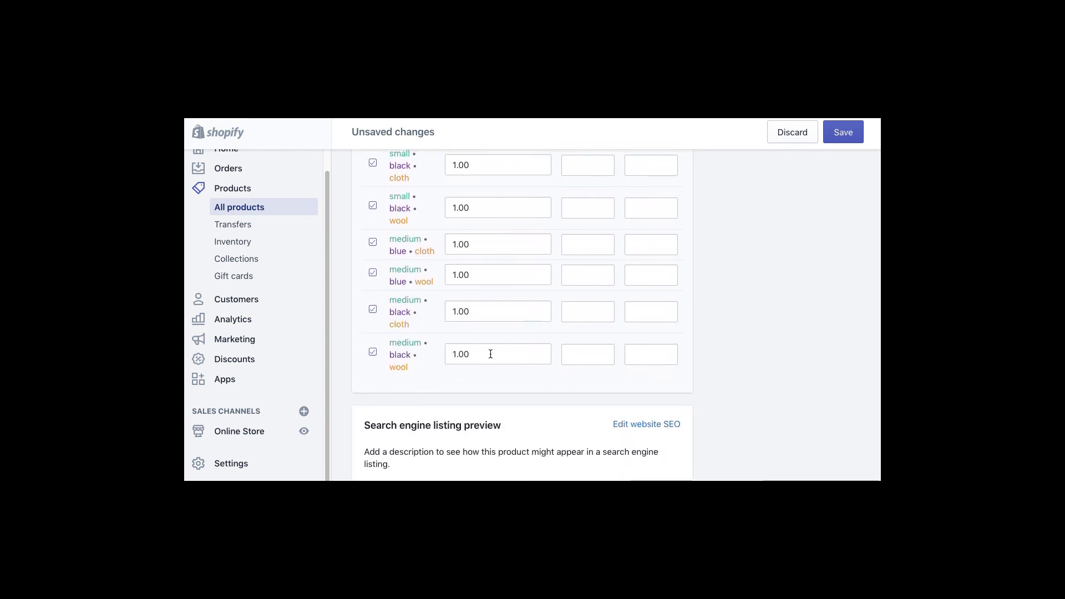
scroll(556, 207, up, 6)
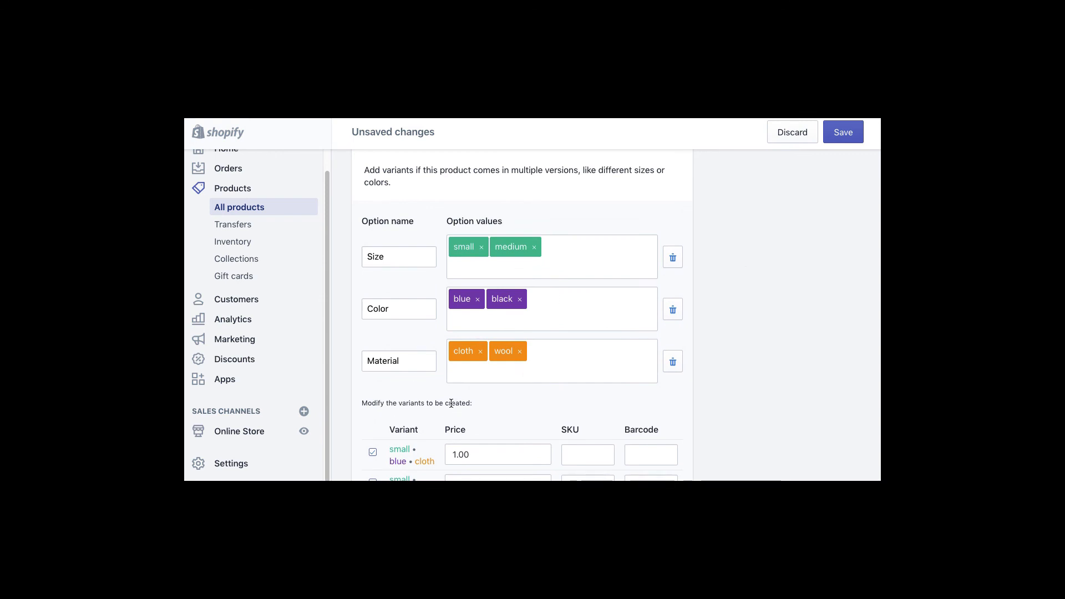
drag(375, 405, 455, 411)
click(374, 412)
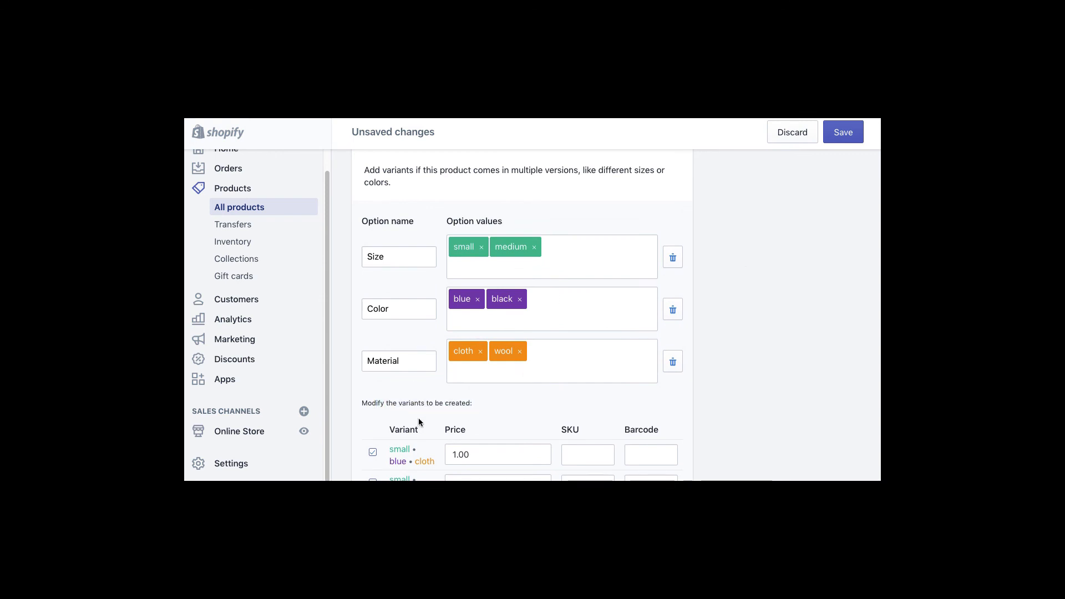